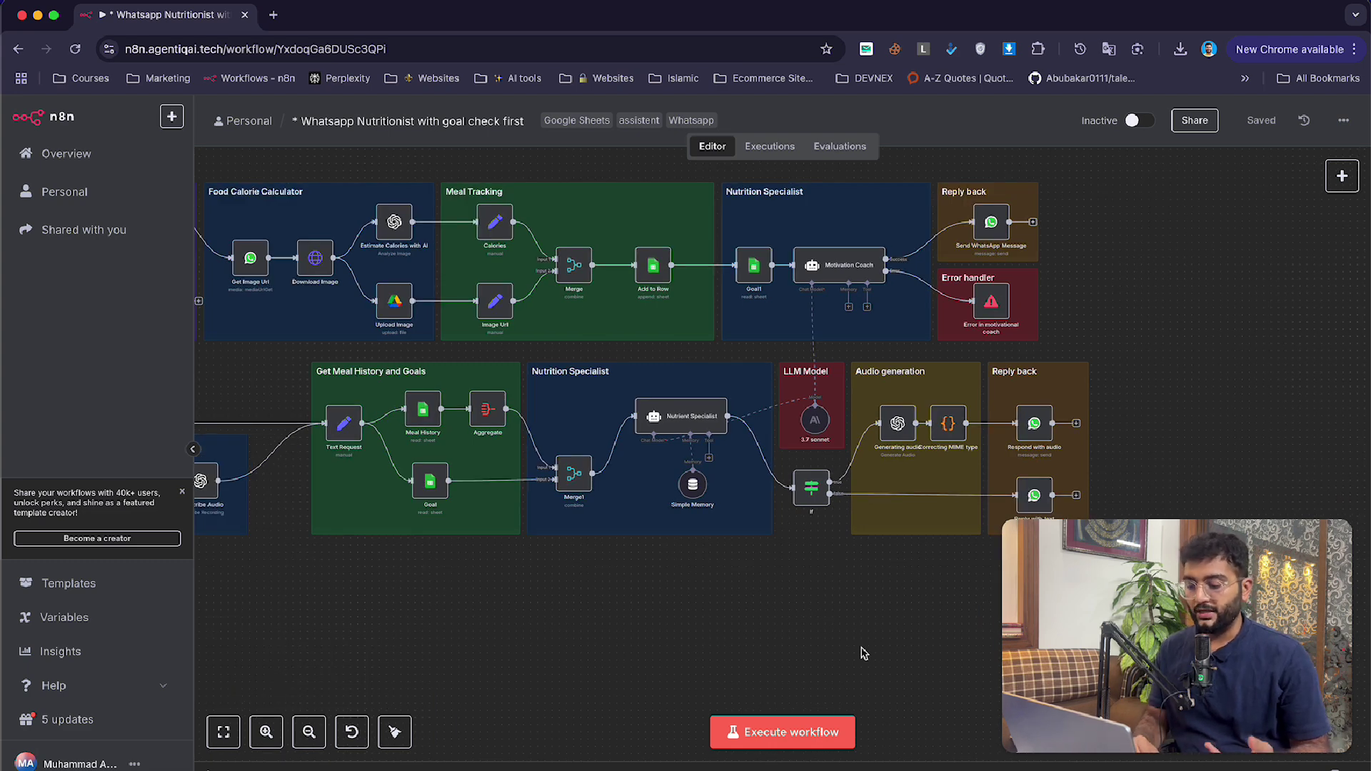
- Execute the workflow for a meal photo sent over WhatsApp and follow the run from calorie estimation through meal tracking to the reply
left_click(814, 732)
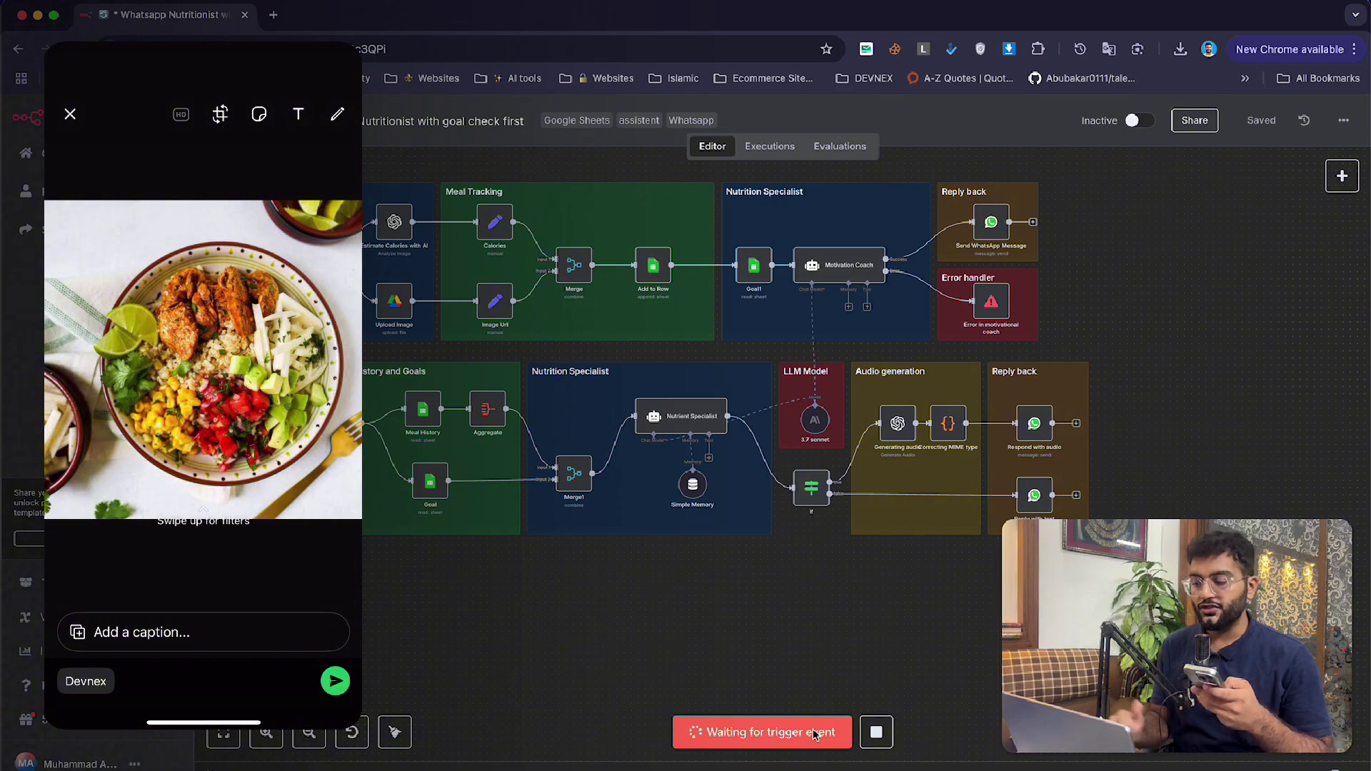
scroll(513, 610, "left", 10)
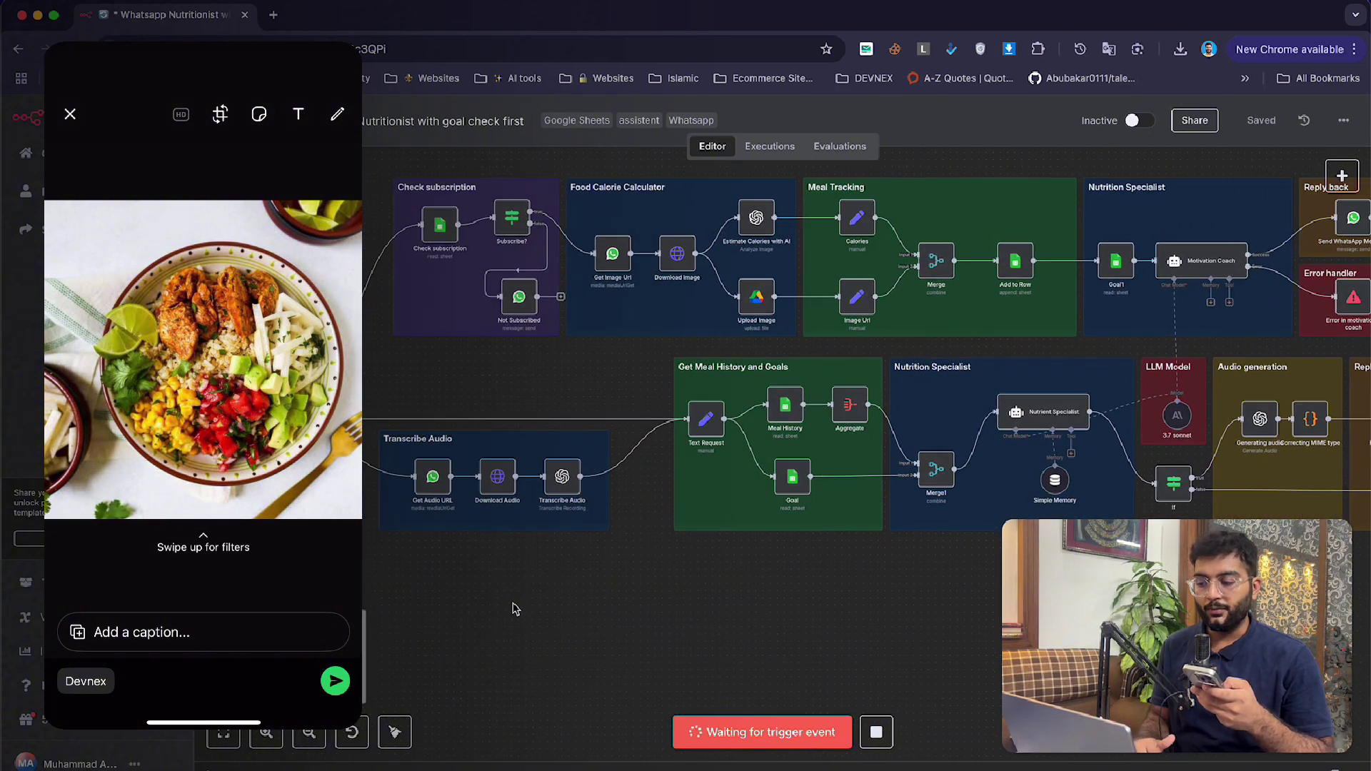
scroll(513, 609, "left", 2)
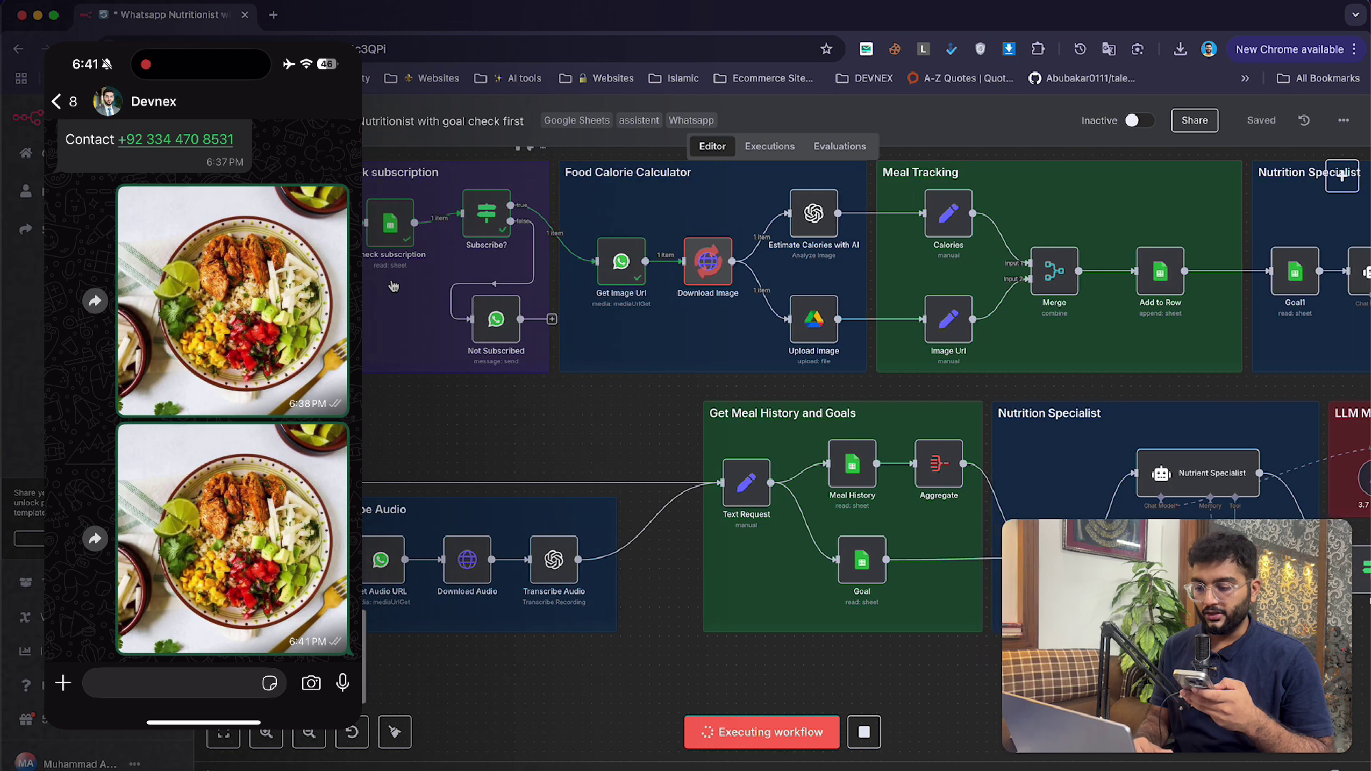
scroll(500, 271, "right", 4)
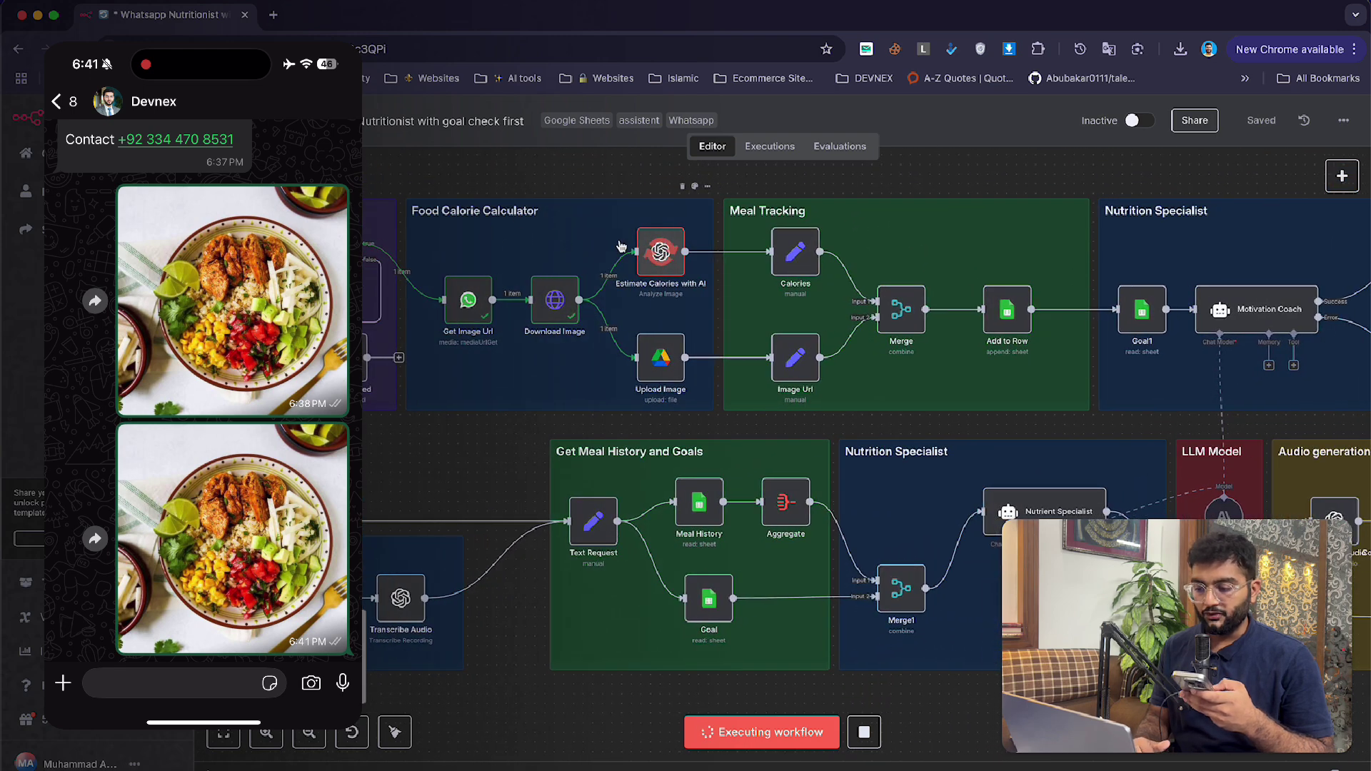
scroll(621, 246, "up", 3)
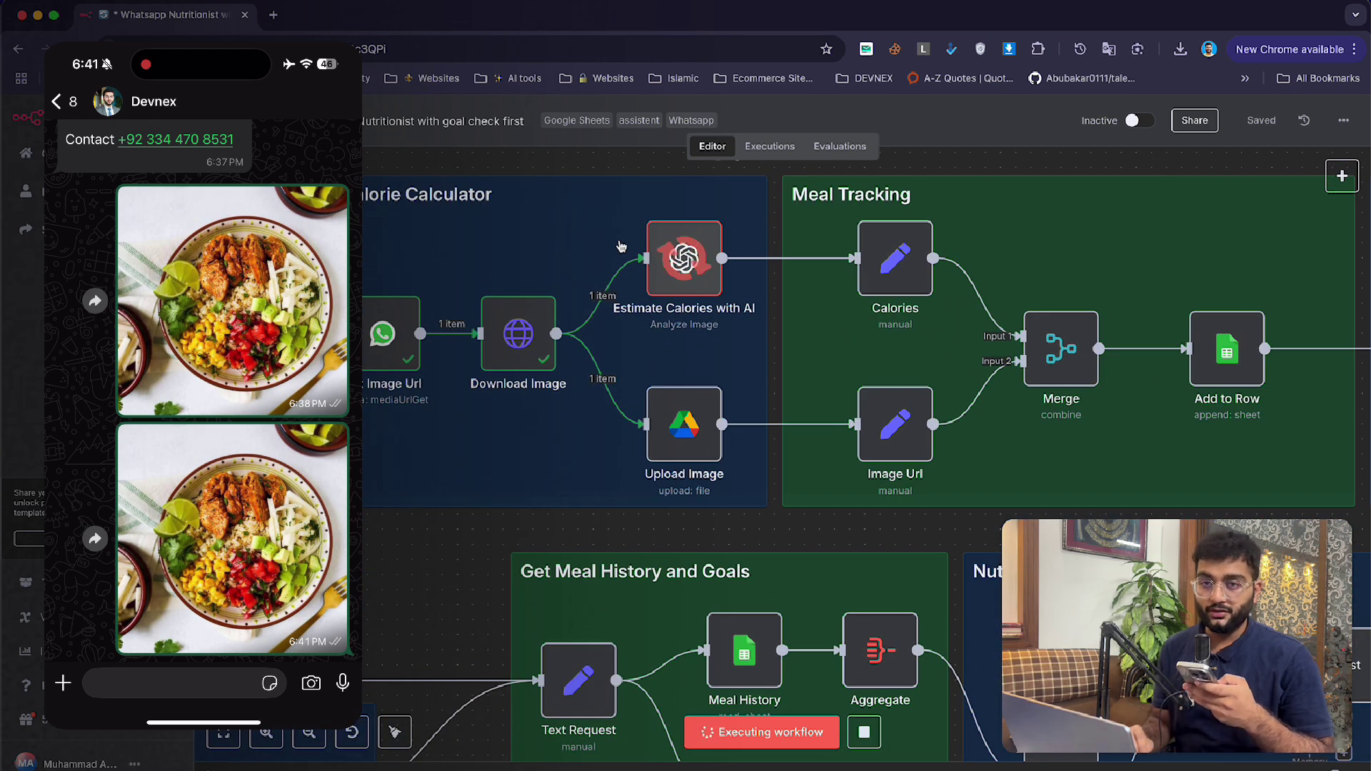
mouse_move(684, 268)
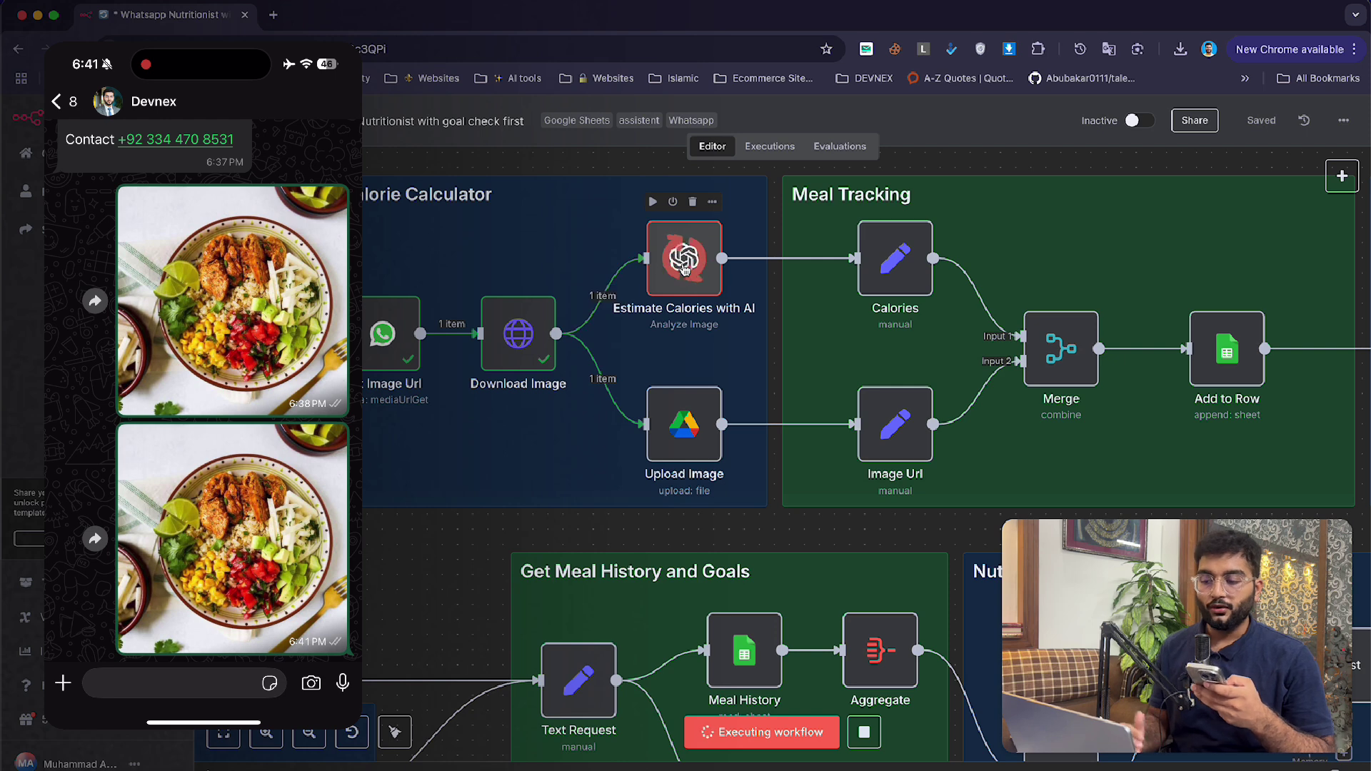
scroll(853, 270, "right", 6)
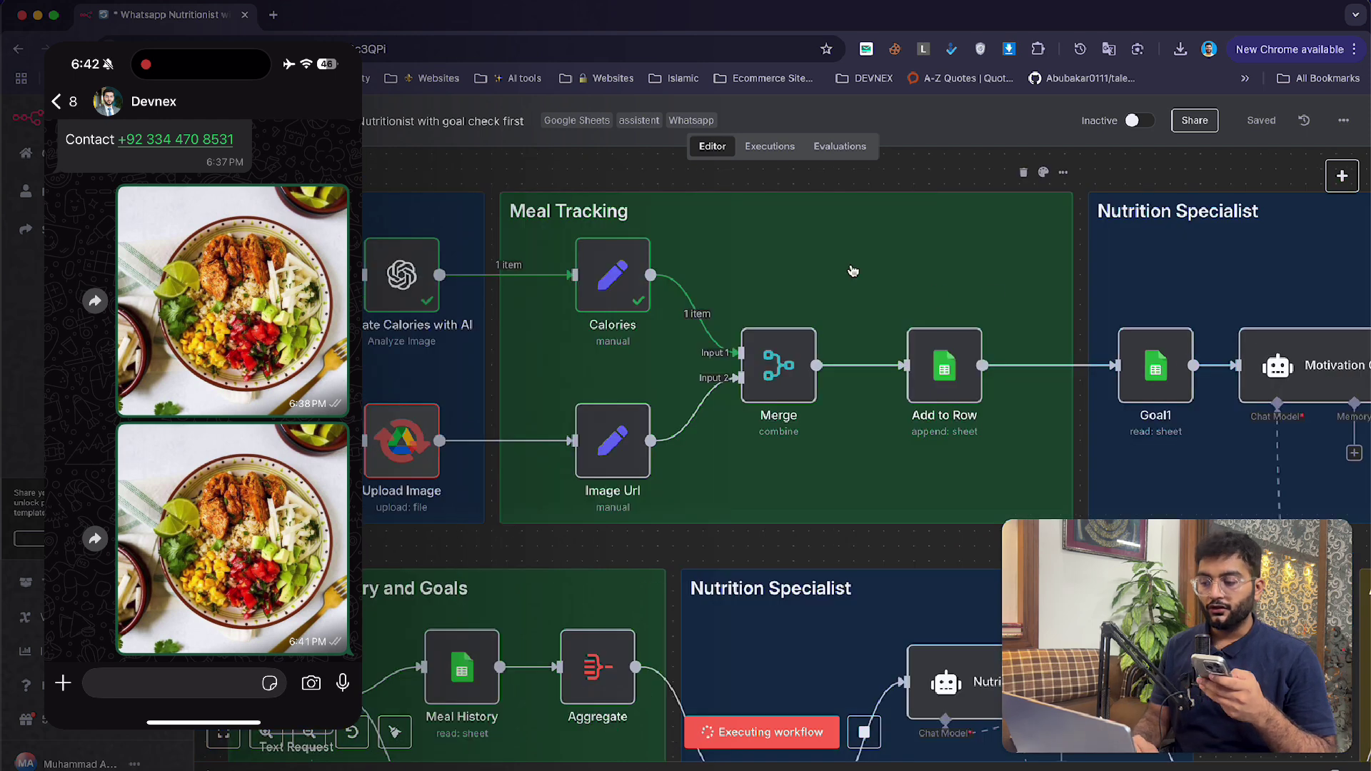
mouse_move(421, 458)
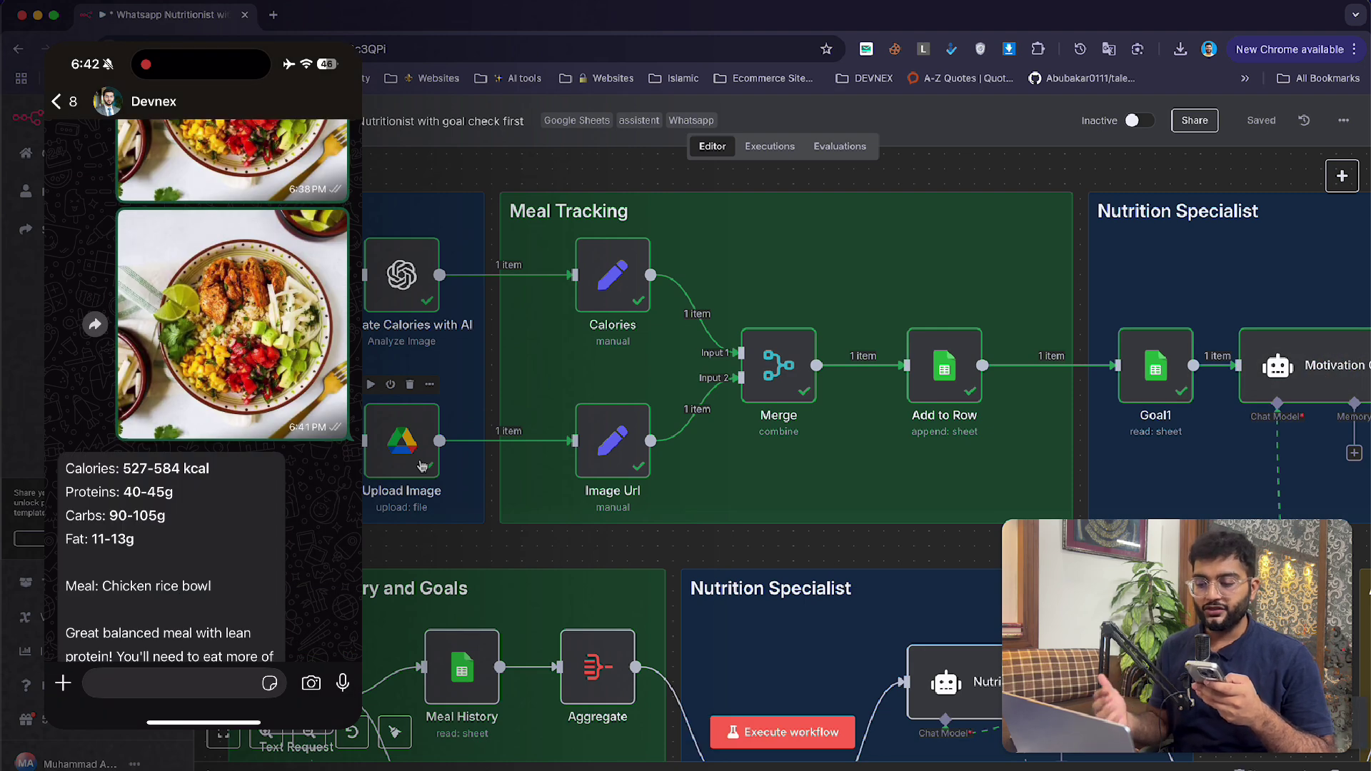
scroll(422, 465, "right", 3)
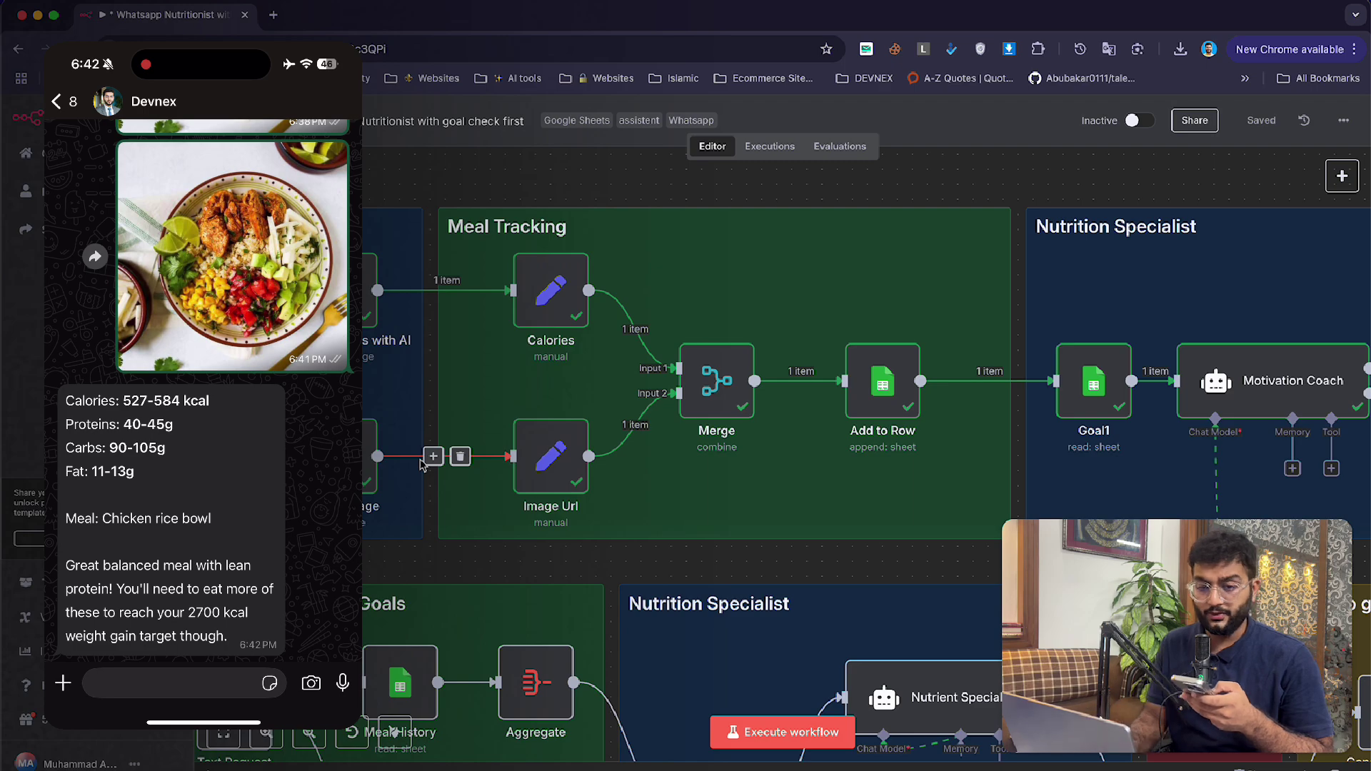
scroll(423, 466, "down", 3)
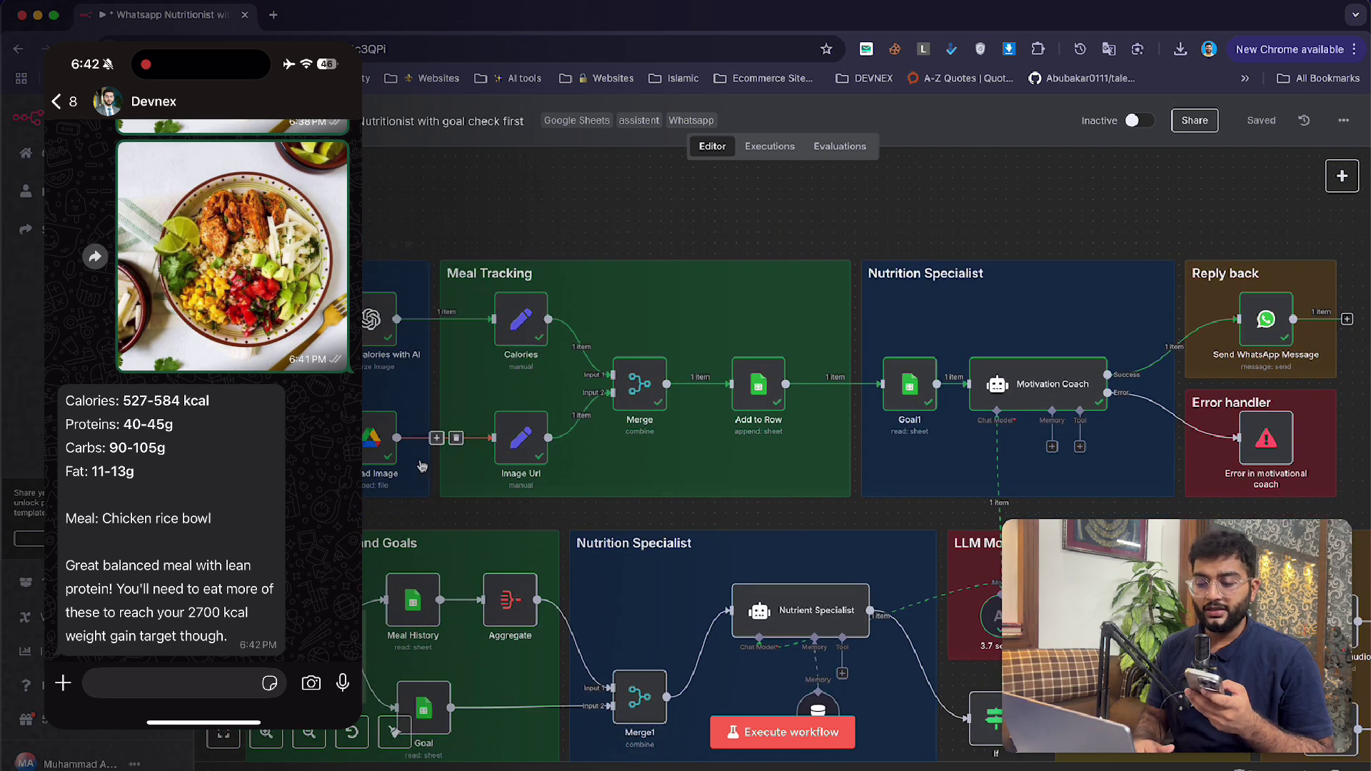
- Execute the workflow again for a WhatsApp voice message and follow the run through the Transcribe Audio section
scroll(422, 466, "down", 2)
scroll(422, 466, "left", 2)
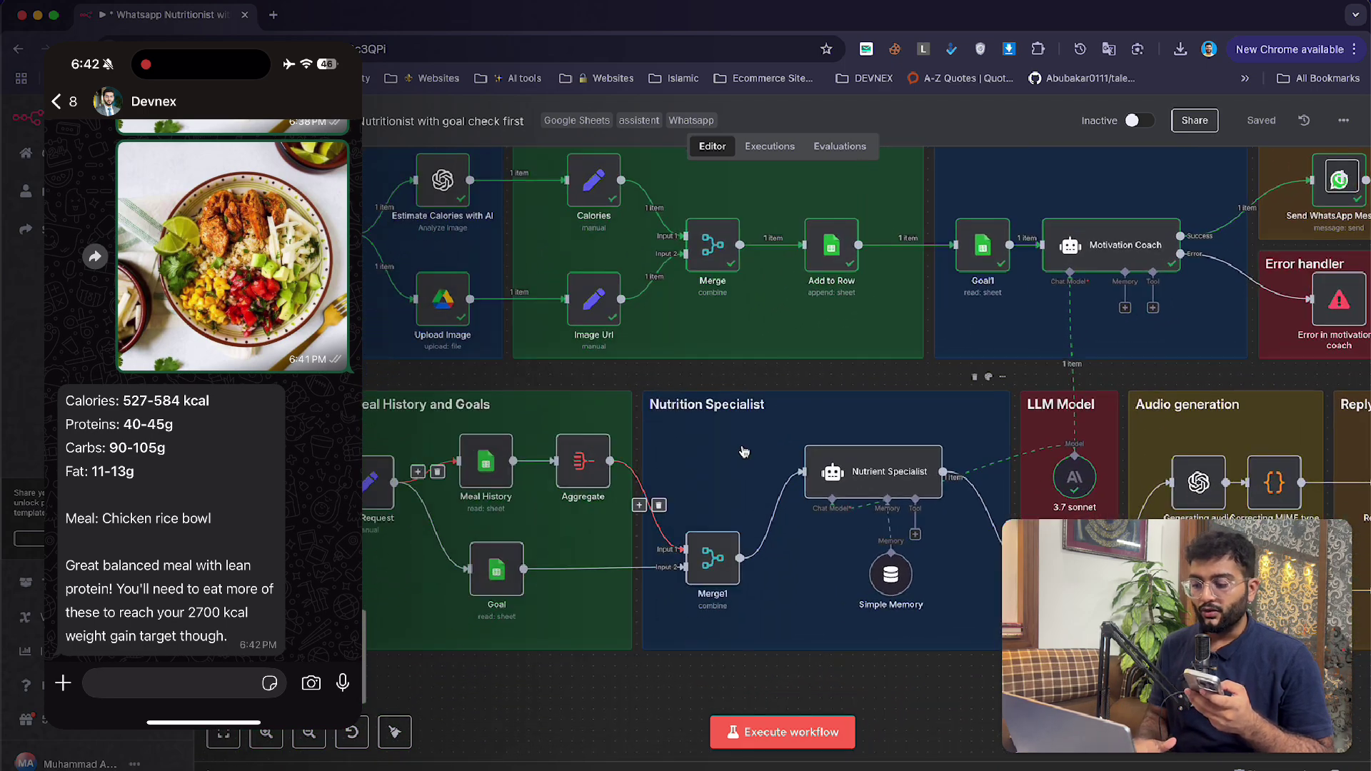
scroll(744, 452, "down", 3)
scroll(744, 452, "left", 3)
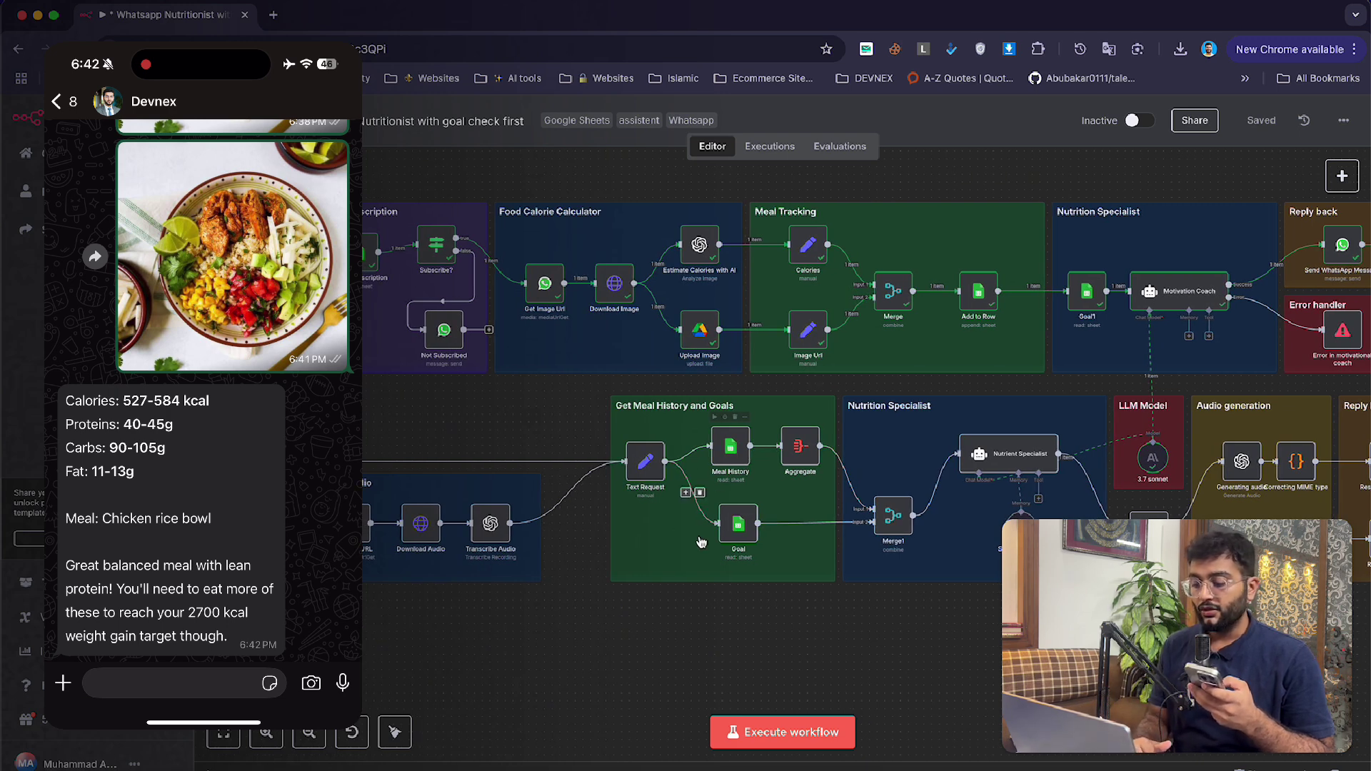
left_click(762, 743)
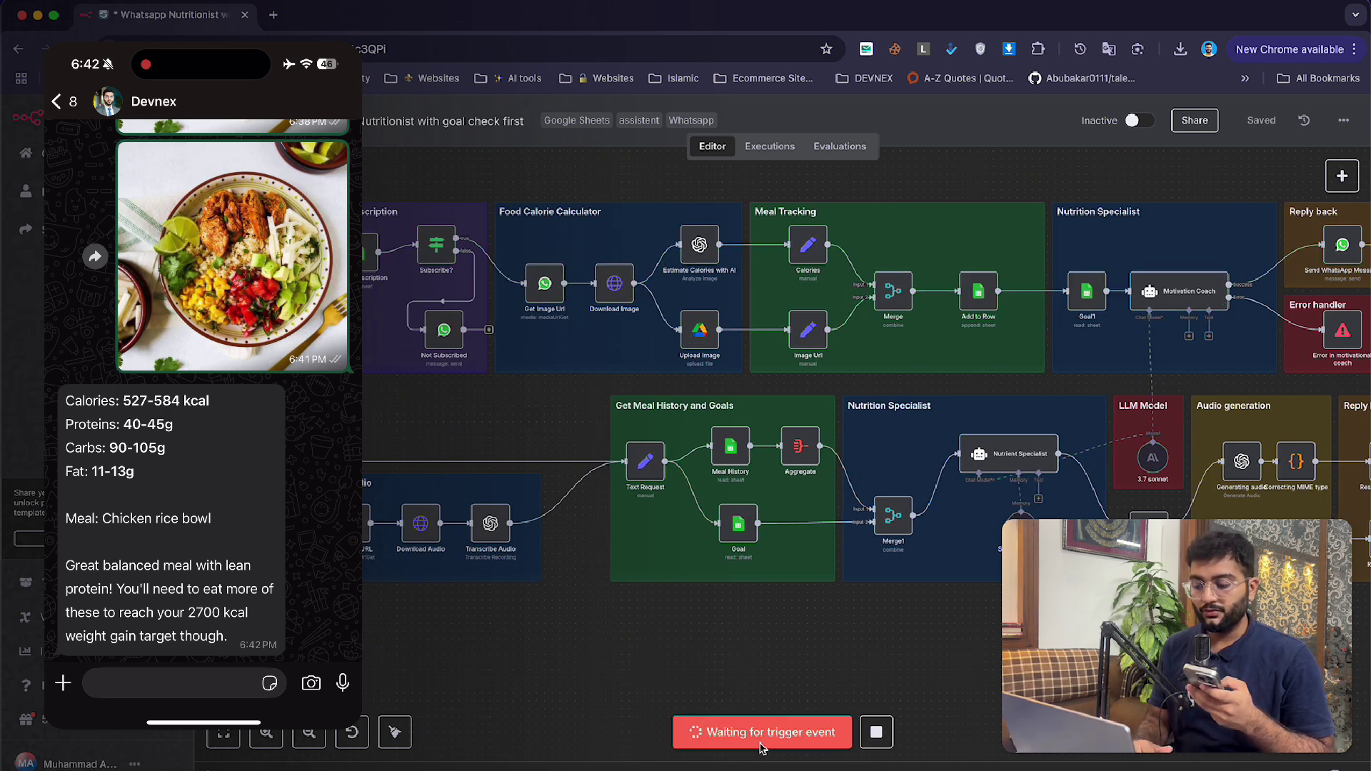
scroll(641, 598, "down", 3)
scroll(640, 598, "left", 3)
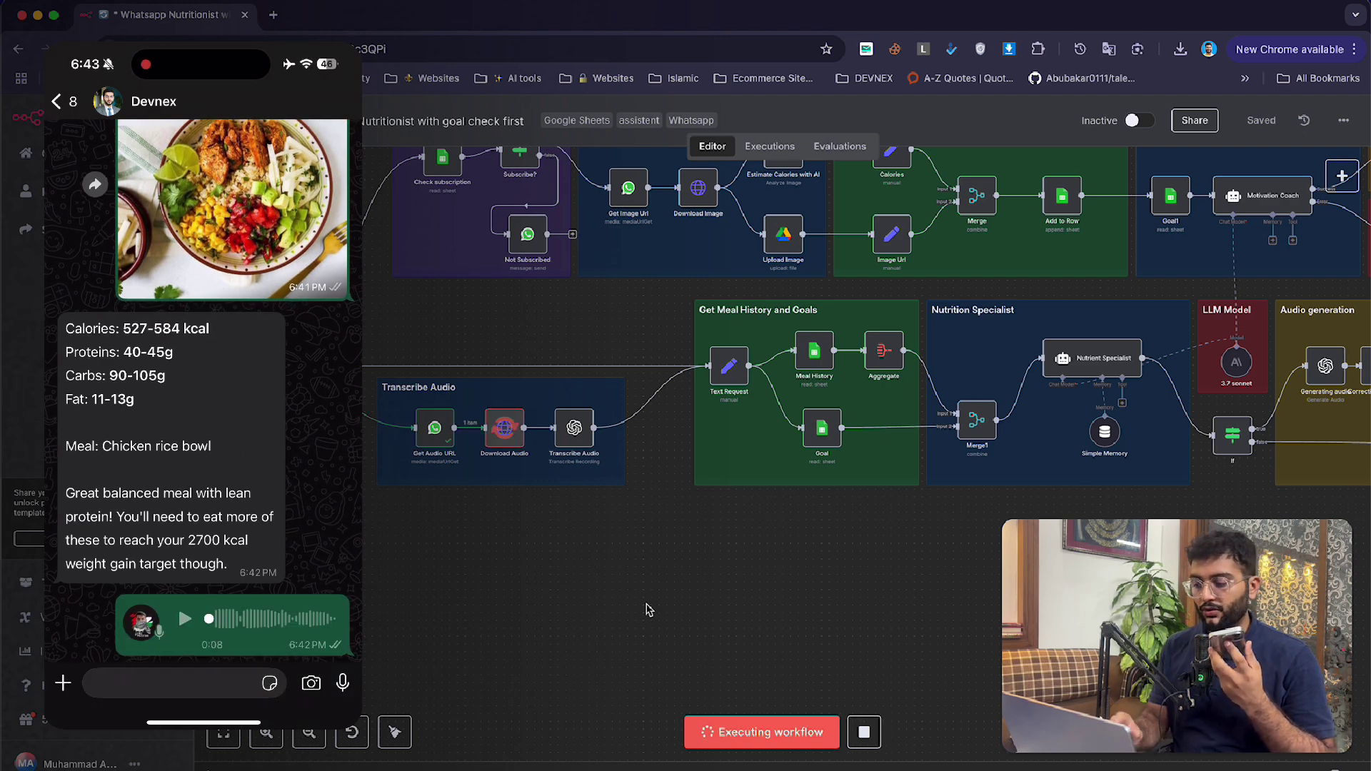
scroll(572, 474, "up", 5)
scroll(572, 474, "down", 5)
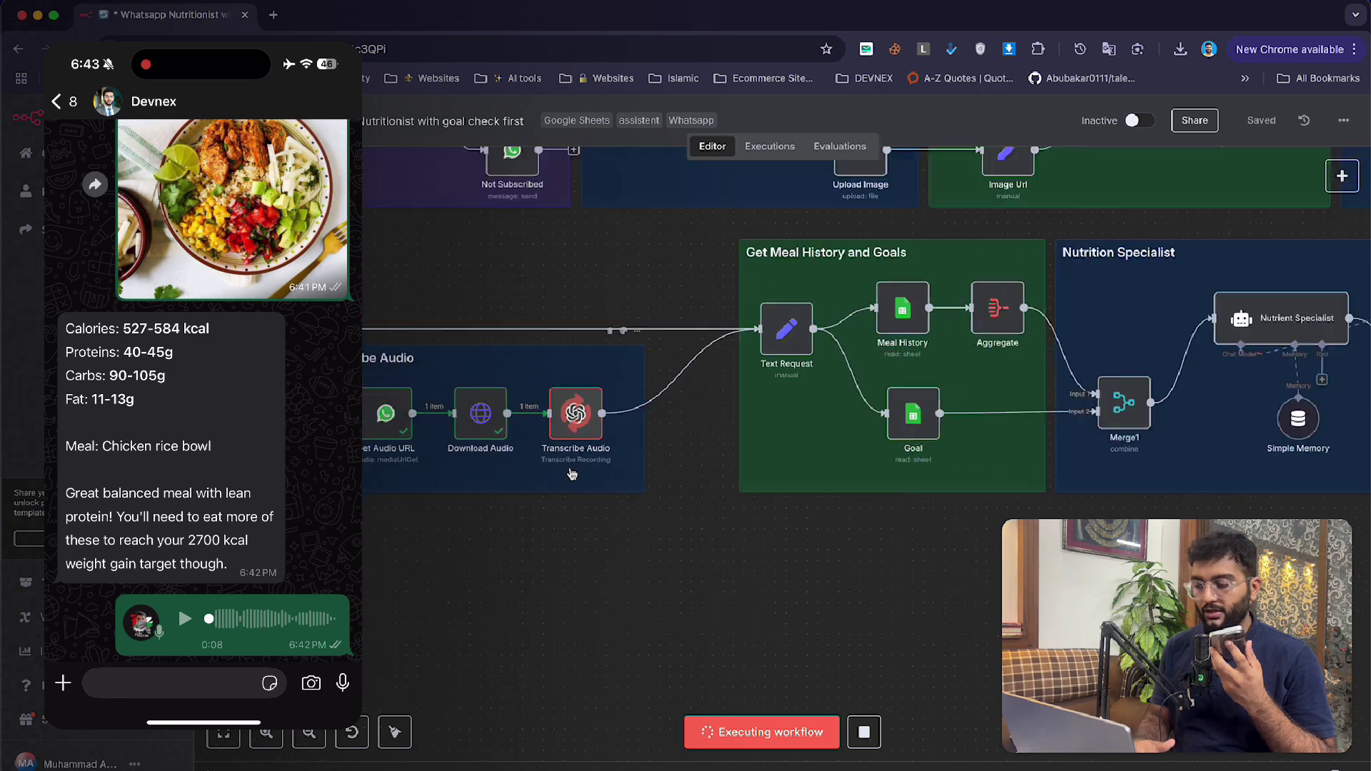
- Follow the voice message run through the meal history, Nutrient Specialist and LLM model nodes up to audio generation
scroll(572, 474, "right", 10)
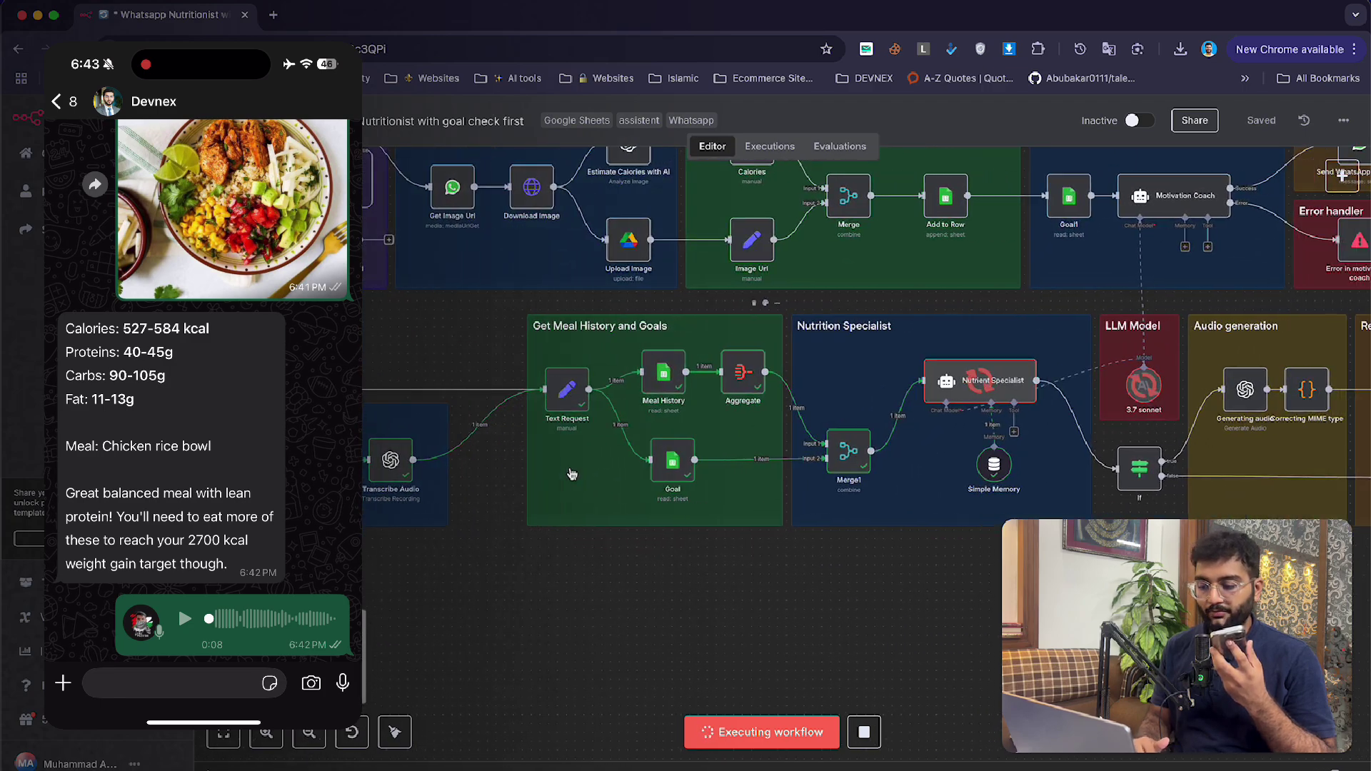
scroll(572, 474, "right", 1)
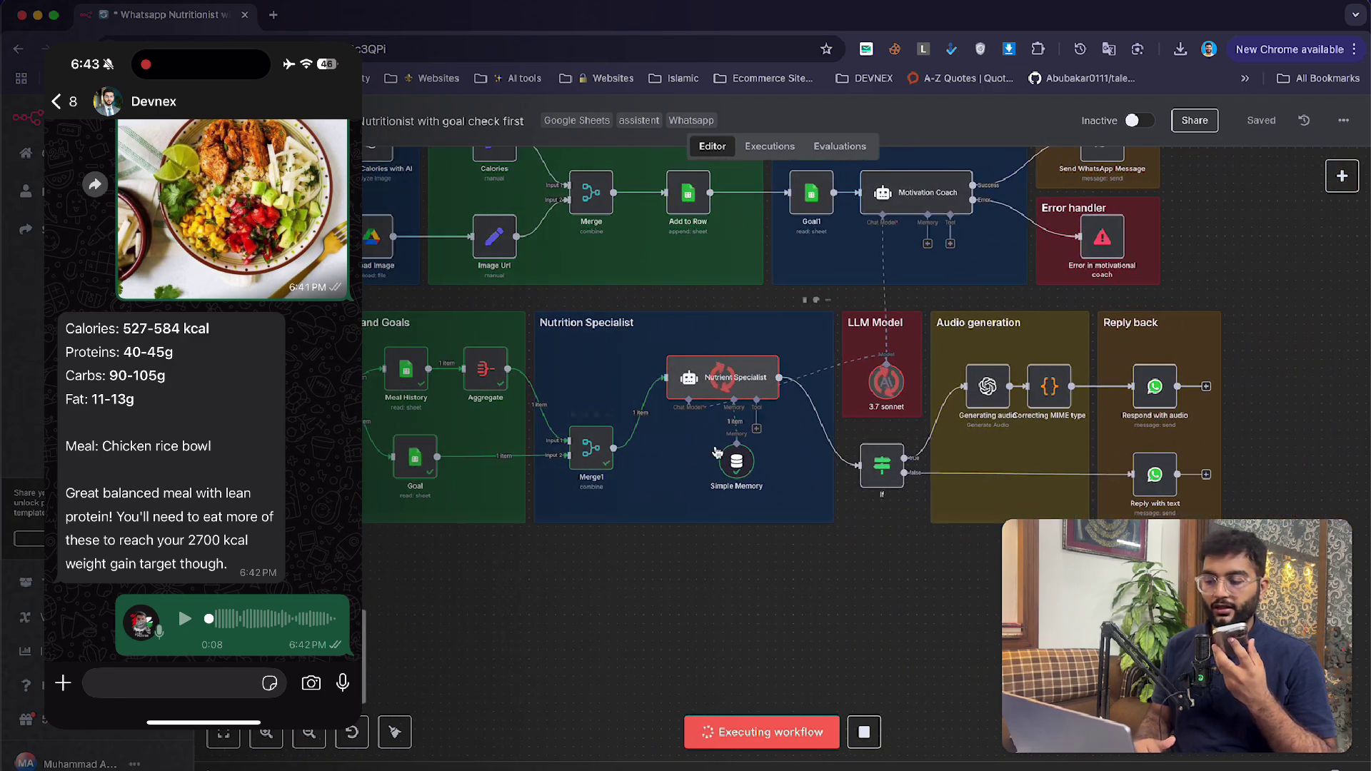
scroll(754, 420, "up", 3)
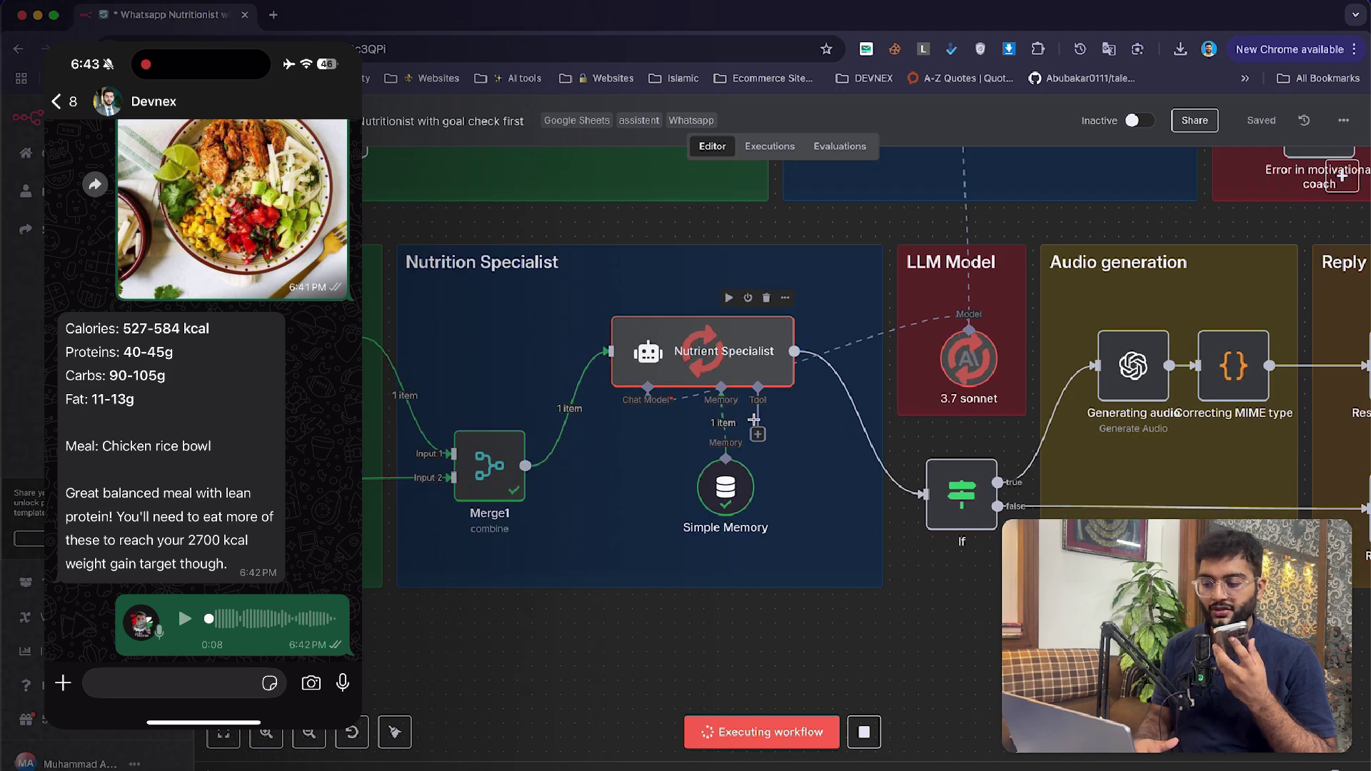
scroll(732, 407, "right", 3)
scroll(733, 407, "right", 6)
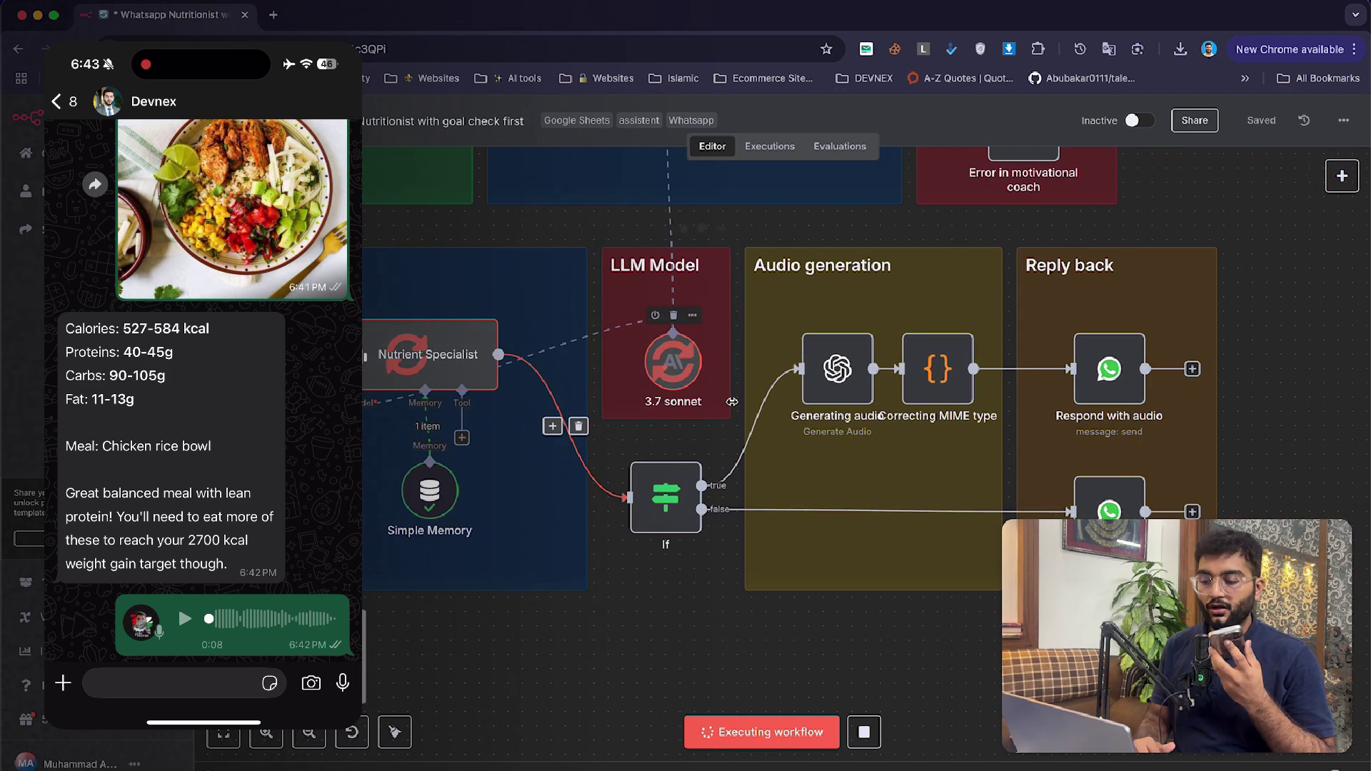
- Move the Generating audio node slightly farther from the Correcting MIME type node and save the workflow
left_click_drag(803, 381, 774, 377)
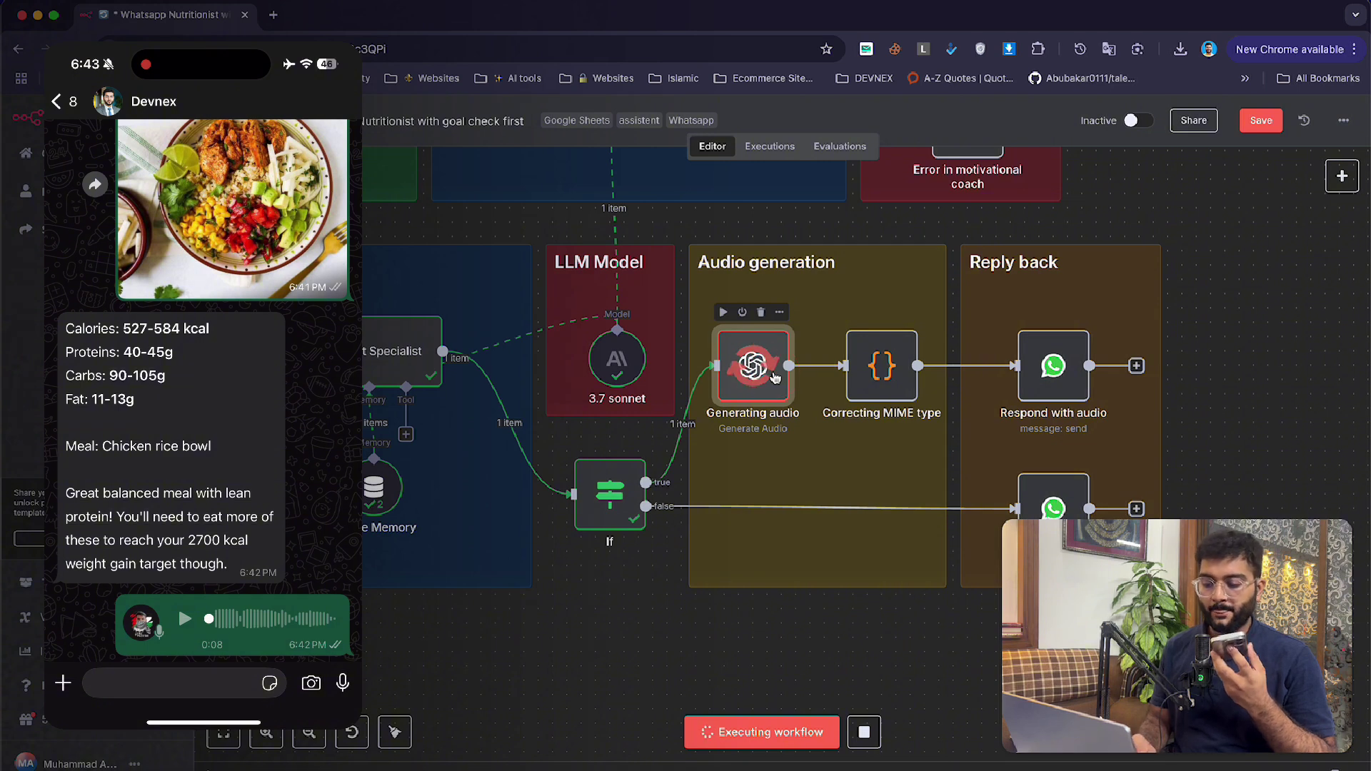
scroll(774, 377, "right", 2)
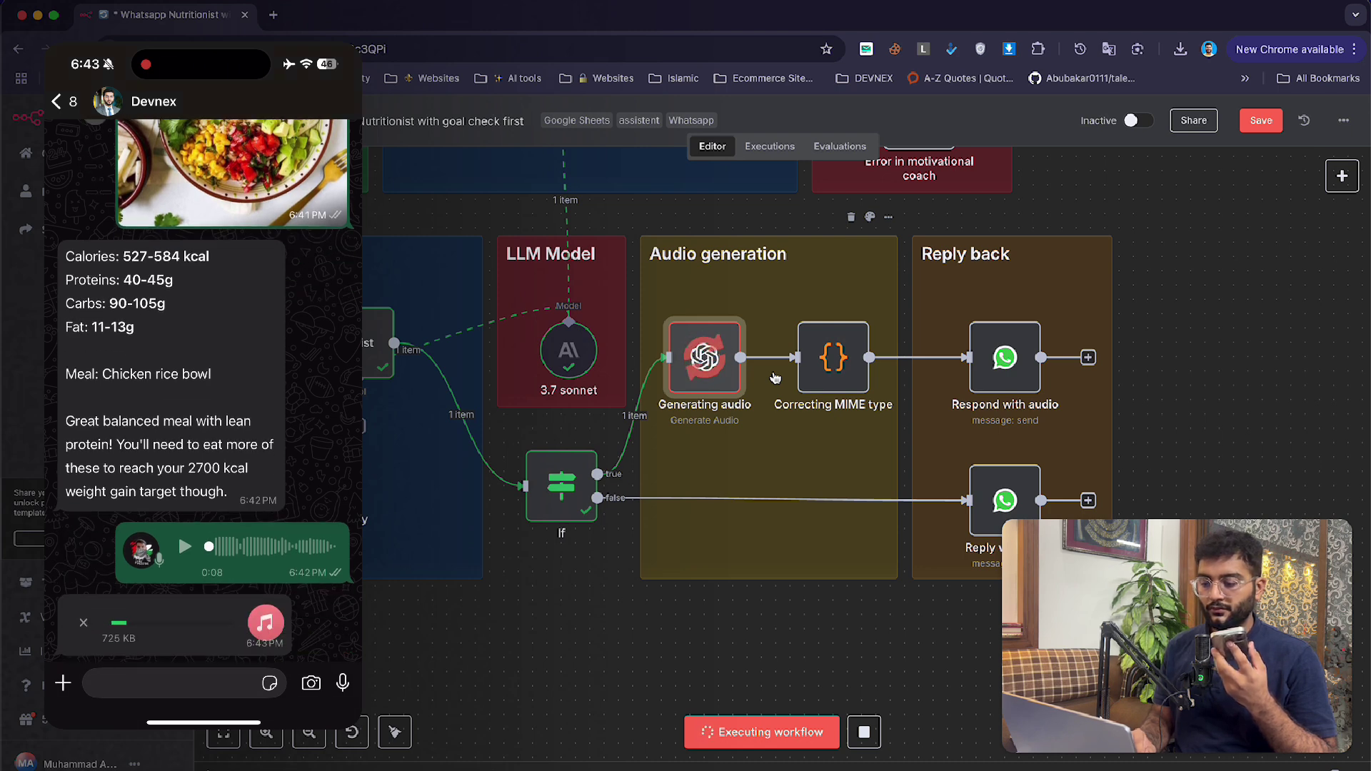
scroll(774, 377, "right", 2)
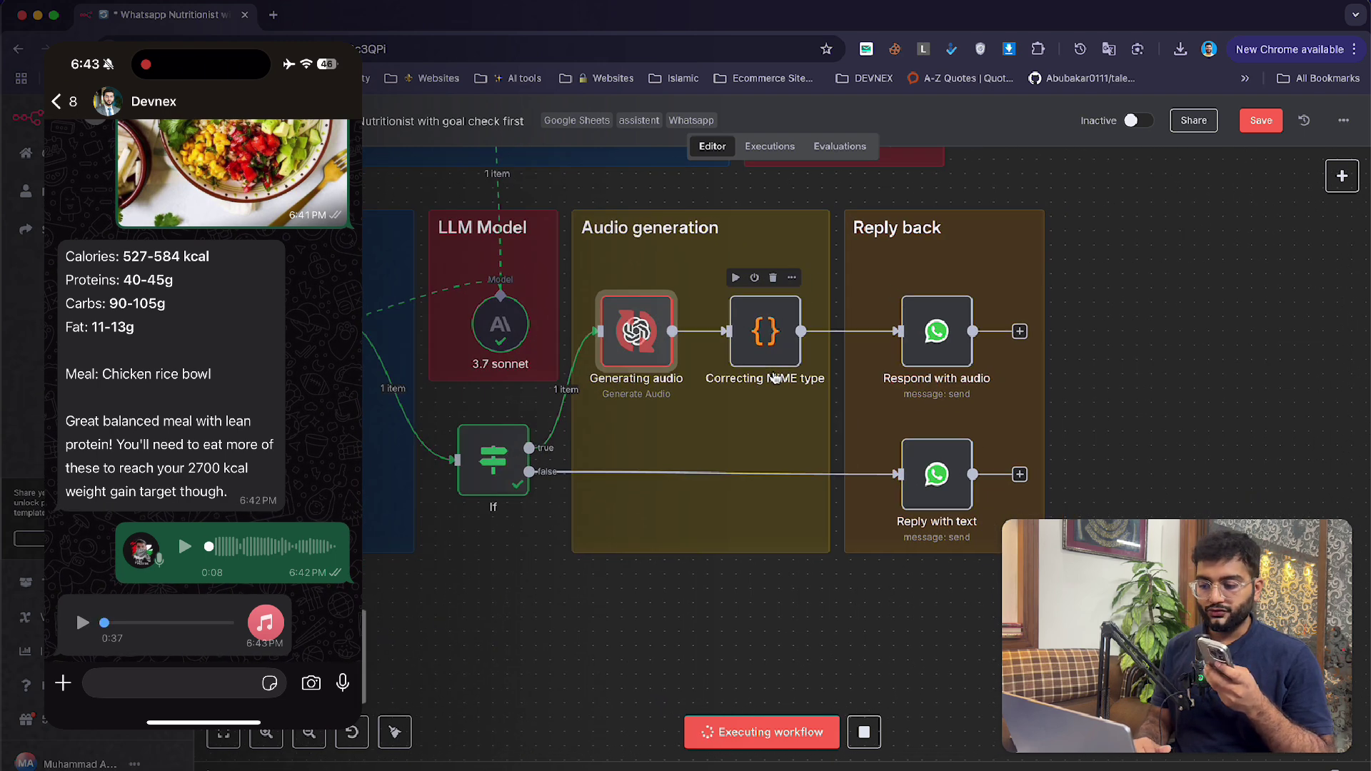
scroll(775, 377, "right", 2)
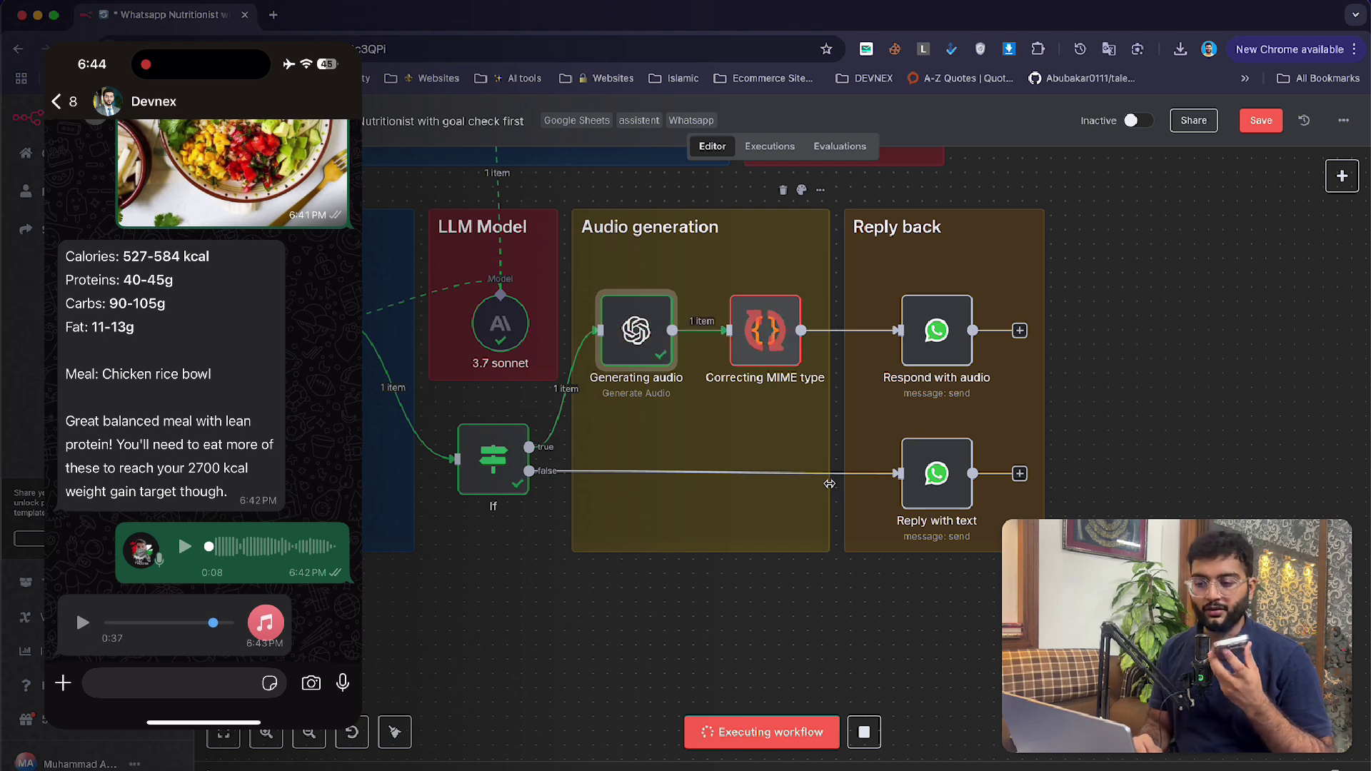
key("super+s")
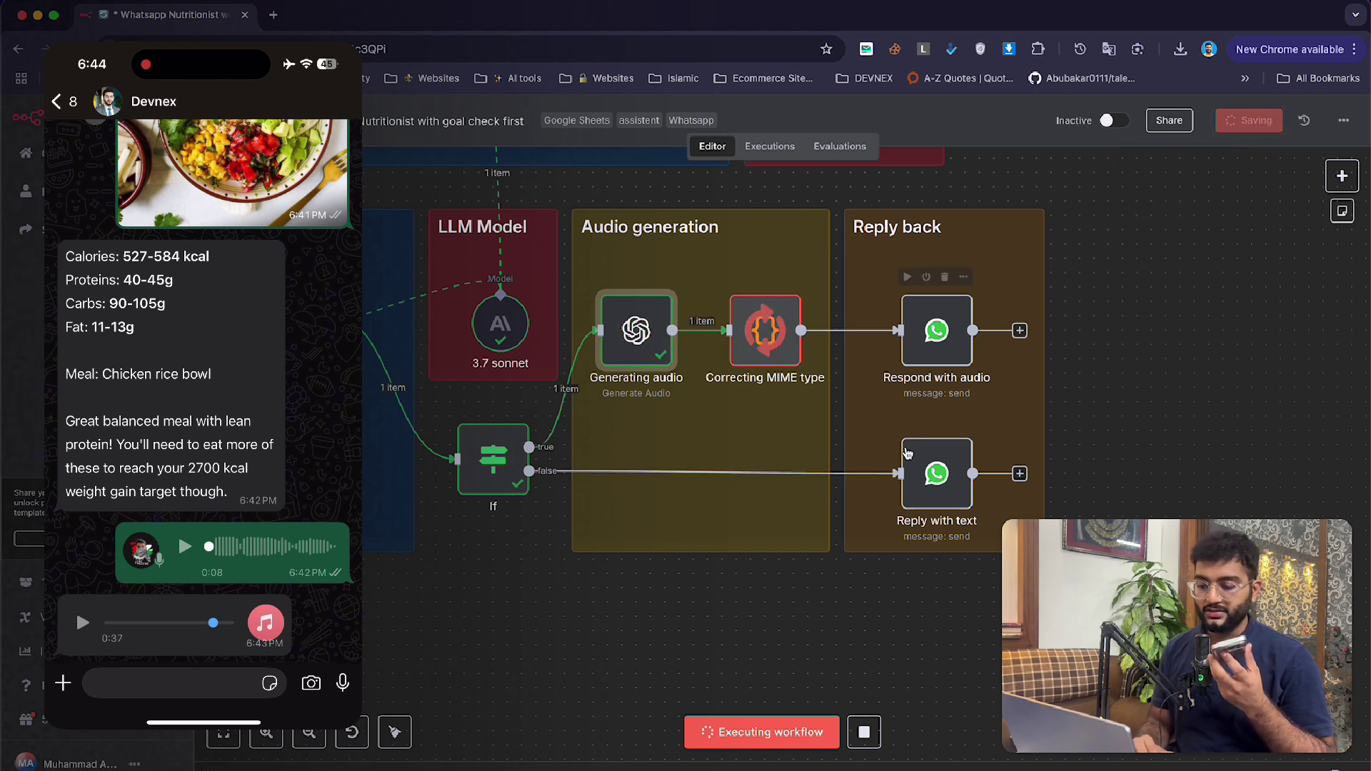
- Stop the current run and execute the workflow for the text message "Let me know about my meal history", following it to the Nutrient Specialist
left_click(857, 730)
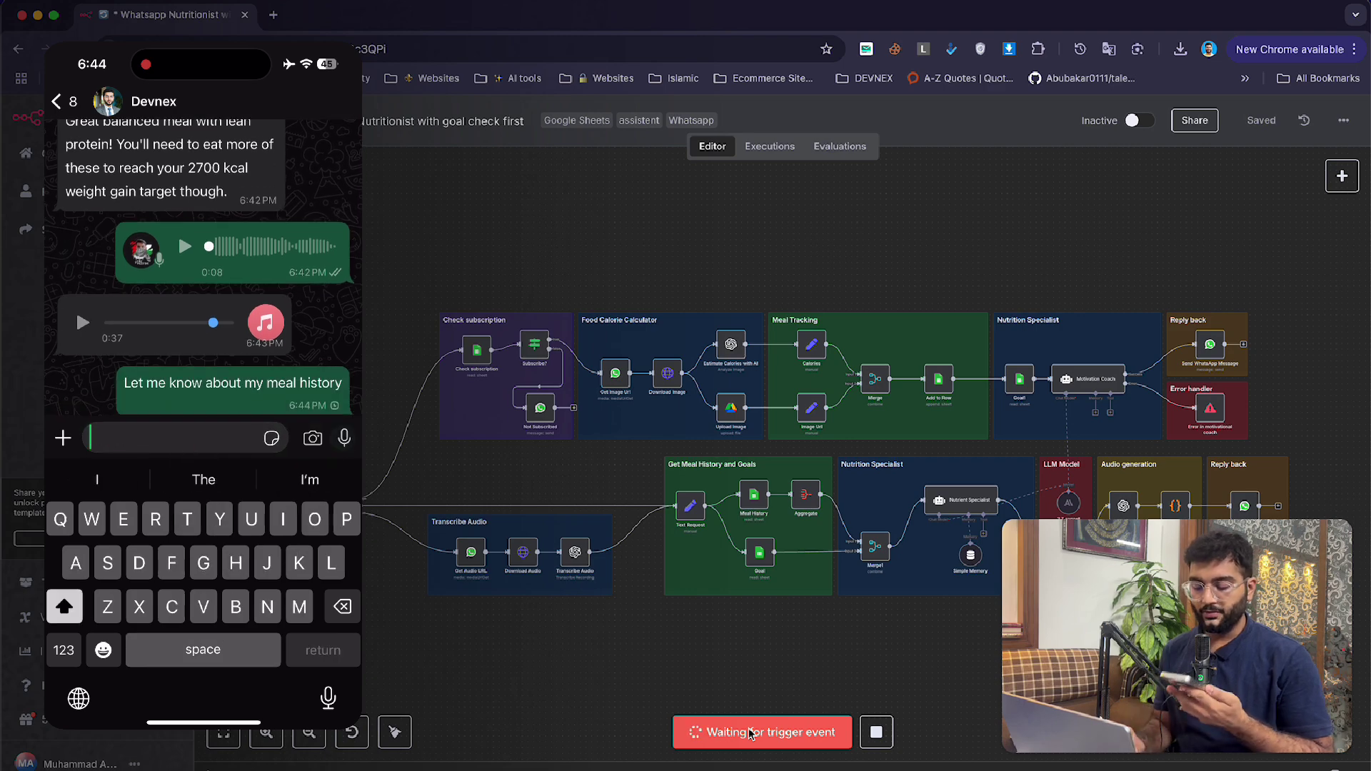
scroll(546, 655, "up", 3)
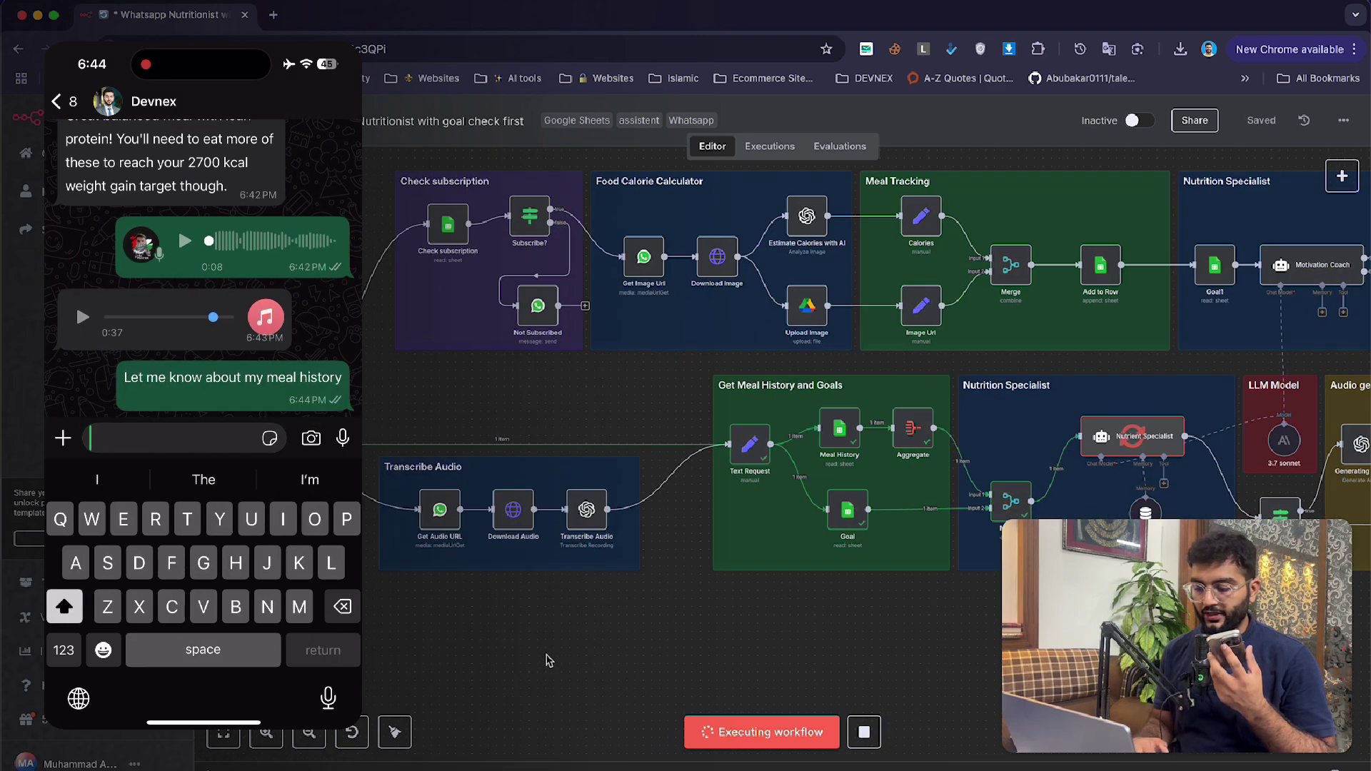
scroll(546, 656, "right", 4)
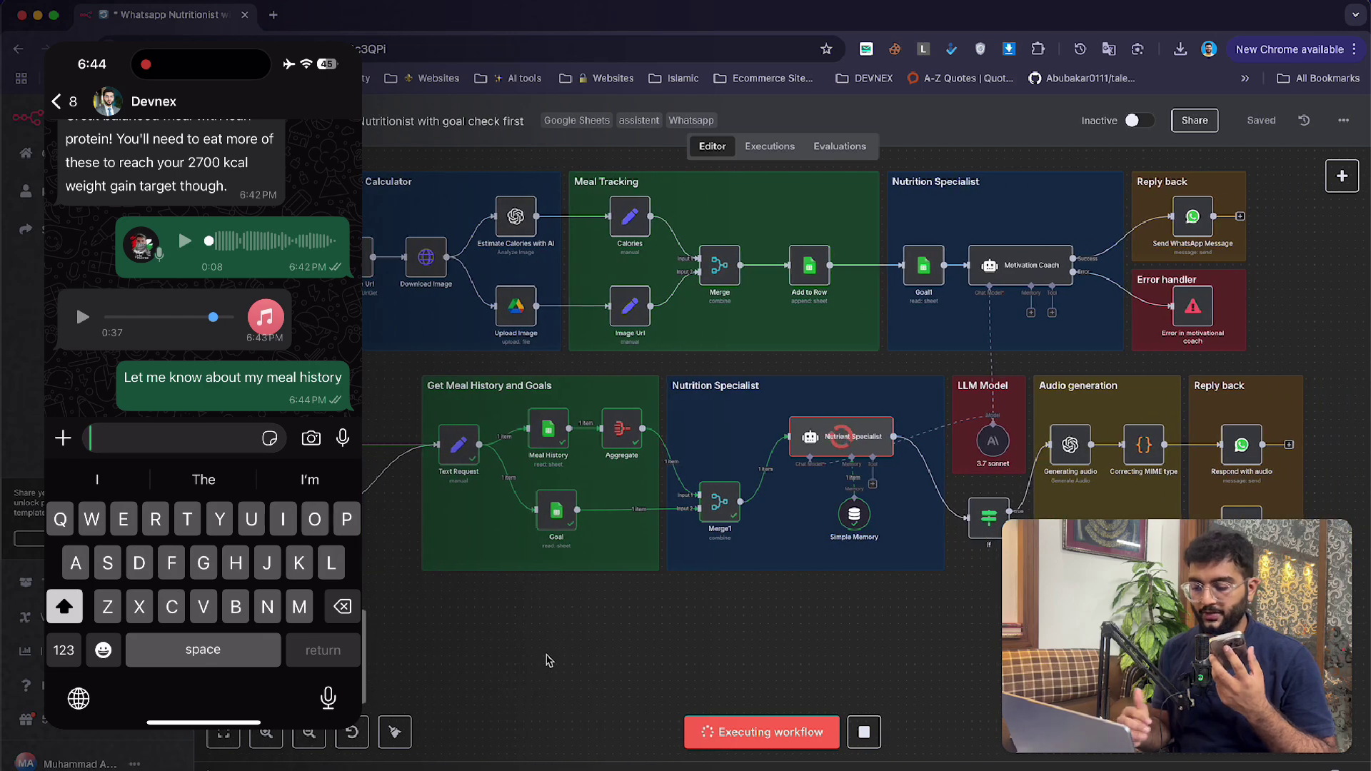
scroll(536, 556, "up", 2)
scroll(535, 555, "up", 1)
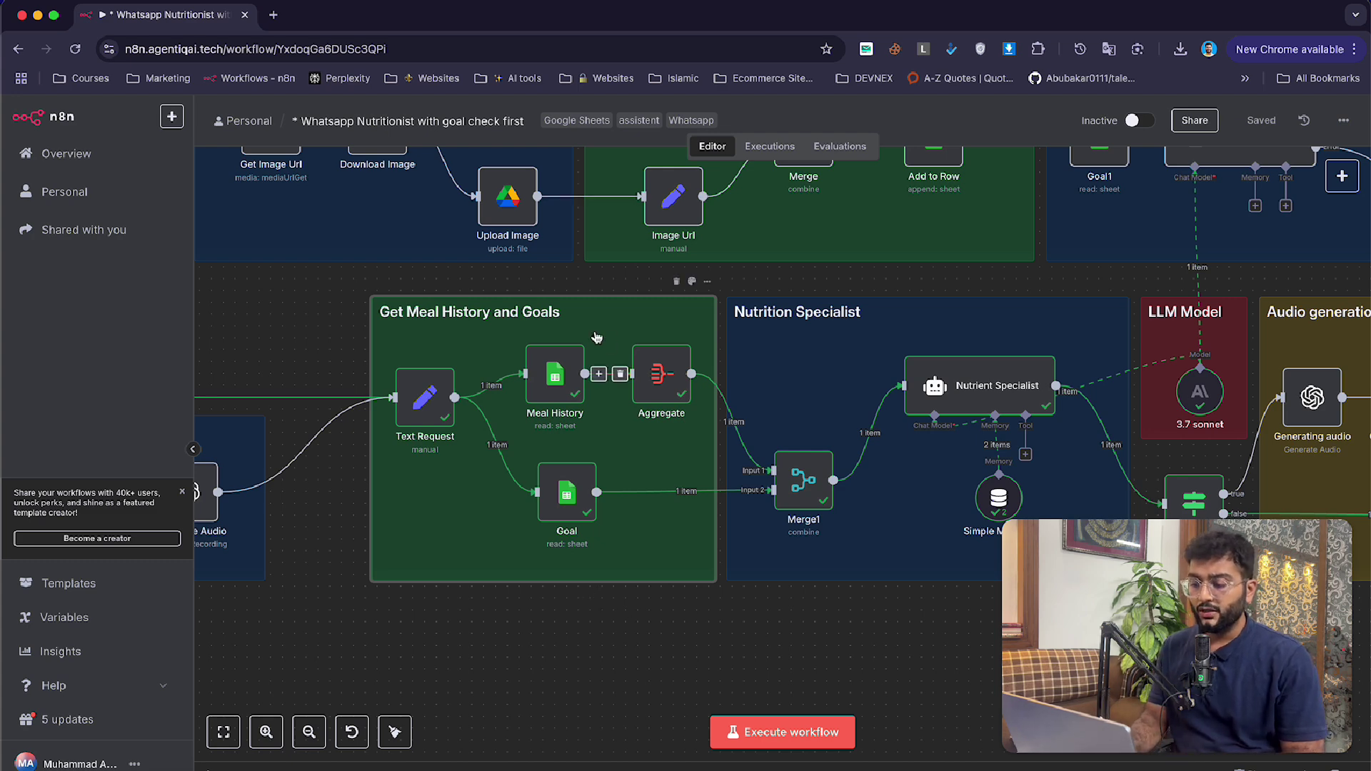
- Align the Goal node beneath Meal History, and check the last client's goal on the Goals sheet of the Meal Nutrition Agent spreadsheet in Google Sheets
left_click(566, 500)
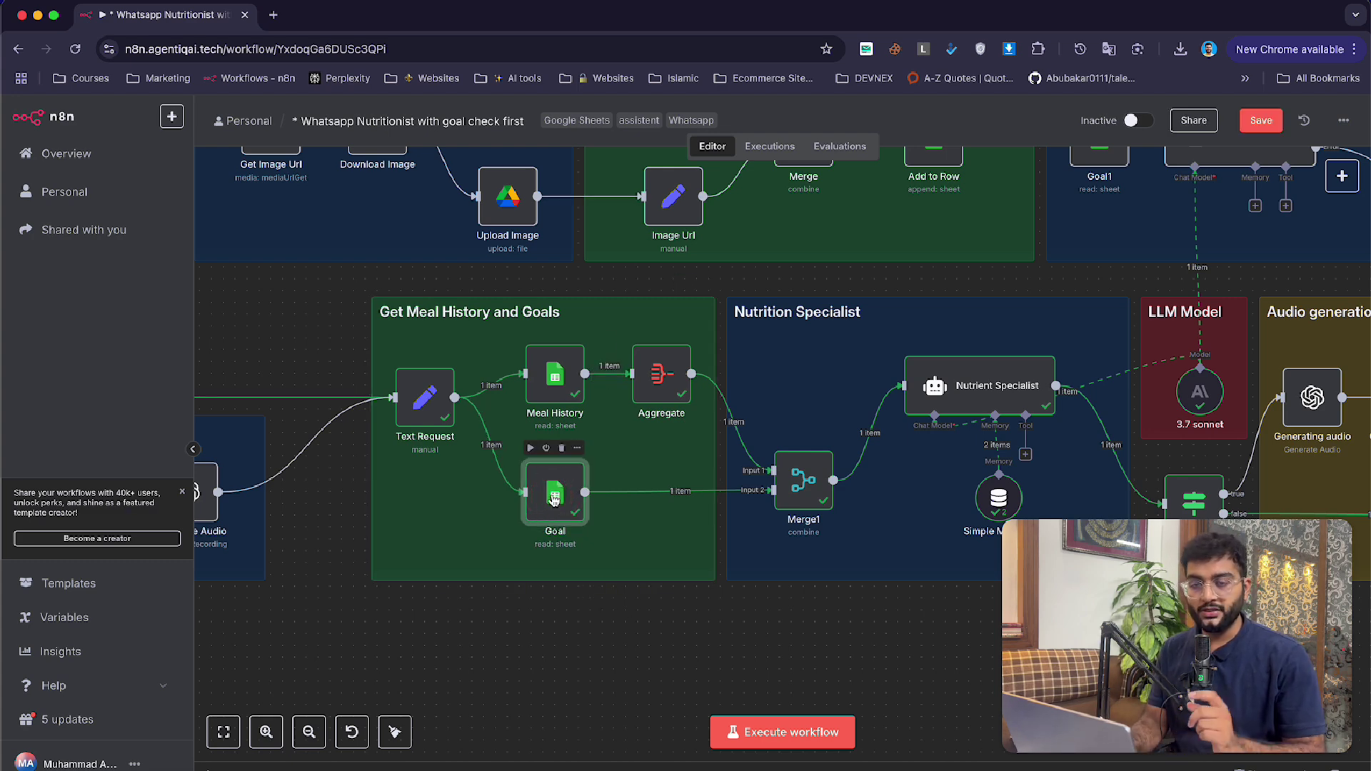
key("super+grave")
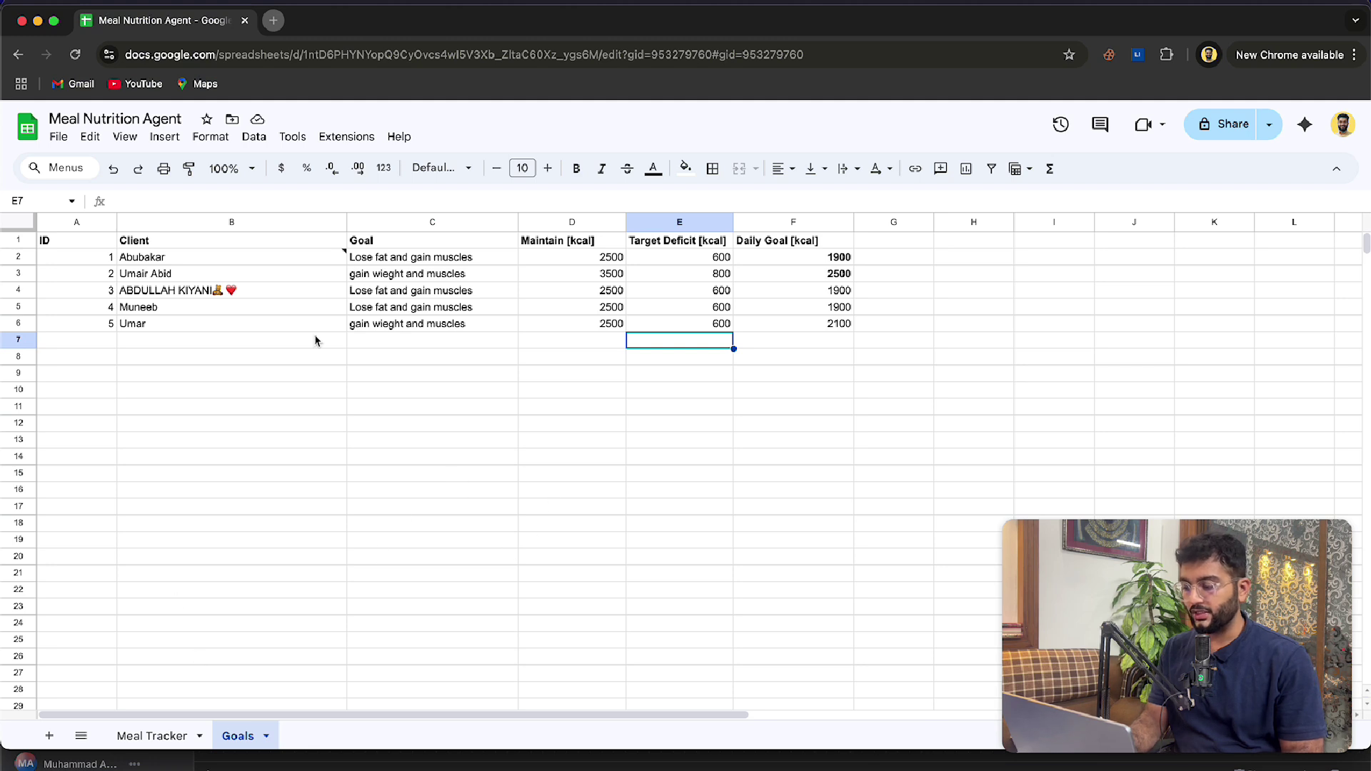
left_click(113, 305)
left_click(133, 323)
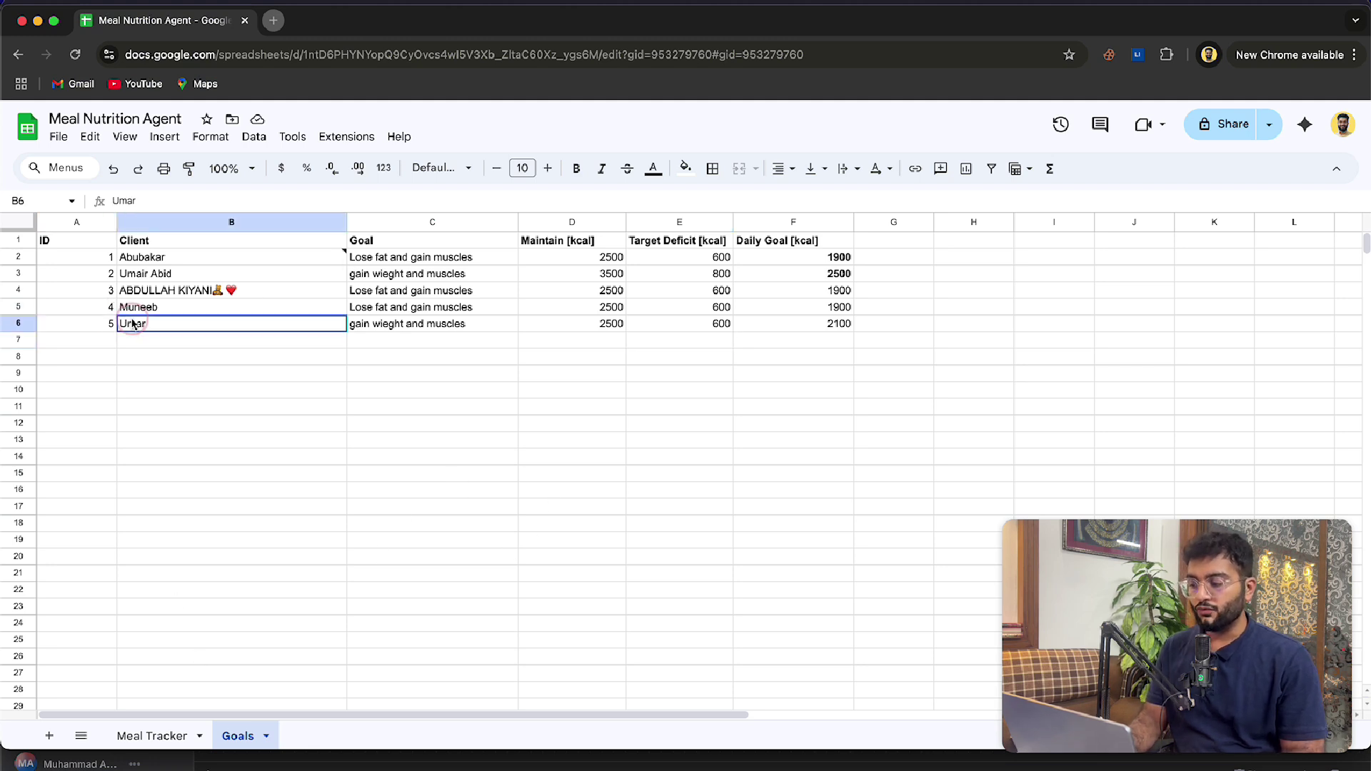
left_click(421, 327)
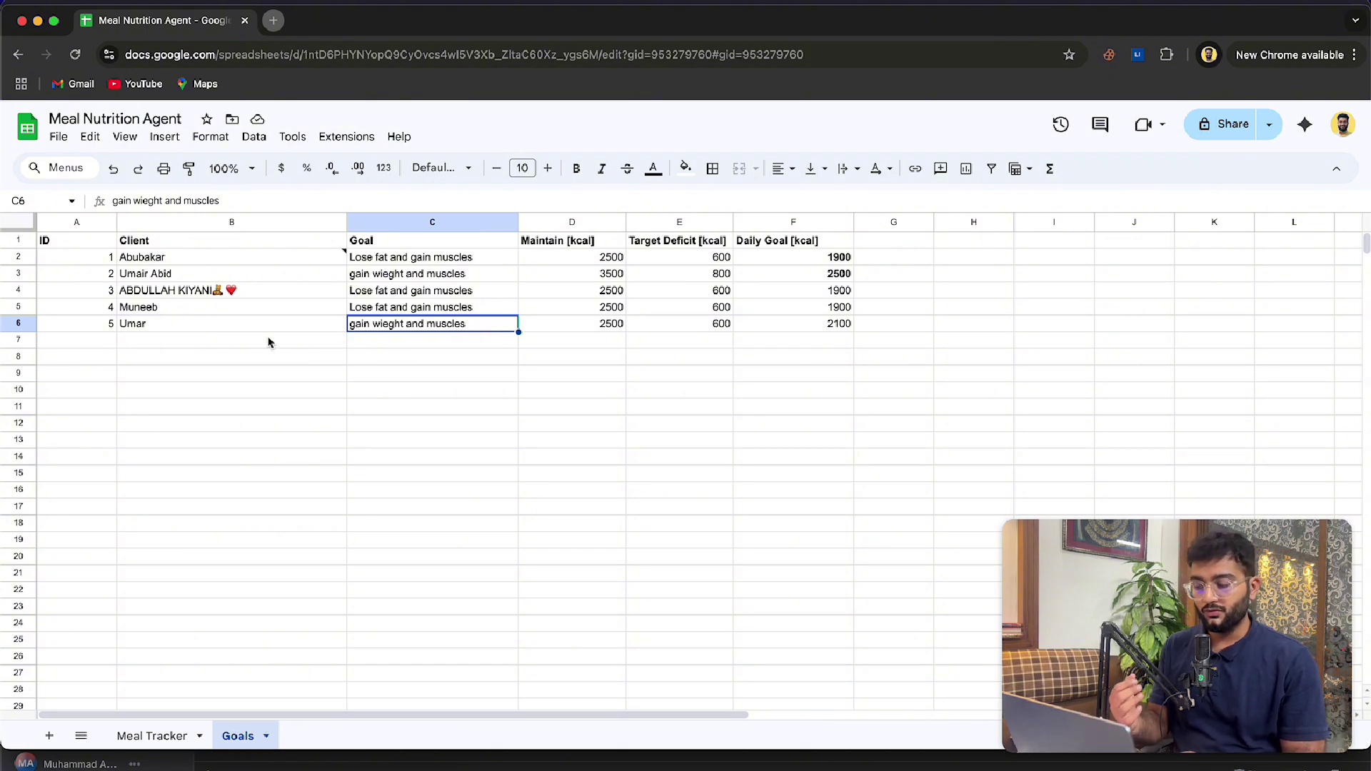
- Examine the date and time of the most recent meal entry on the Meal Tracker sheet
left_click(142, 740)
scroll(212, 664, "down", 20)
scroll(212, 664, "up", 20)
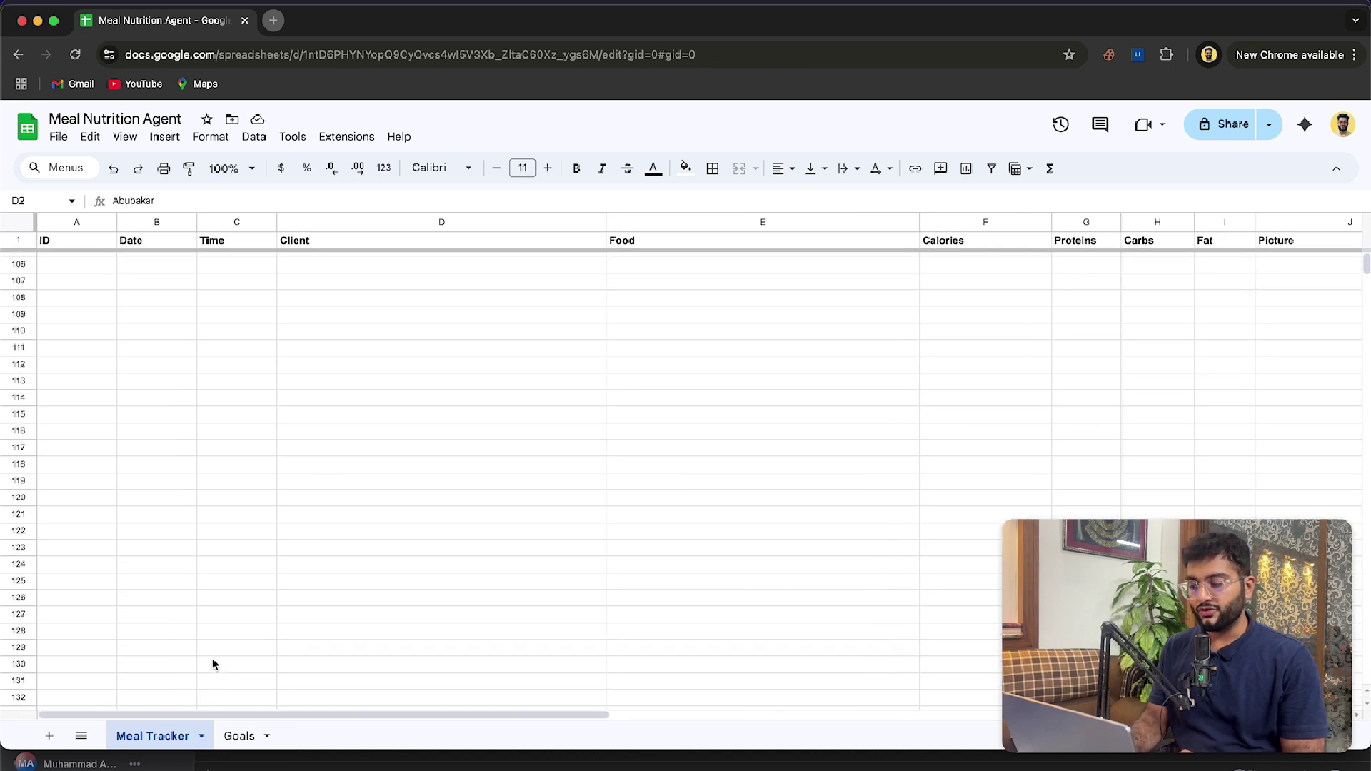
scroll(212, 664, "up", 5)
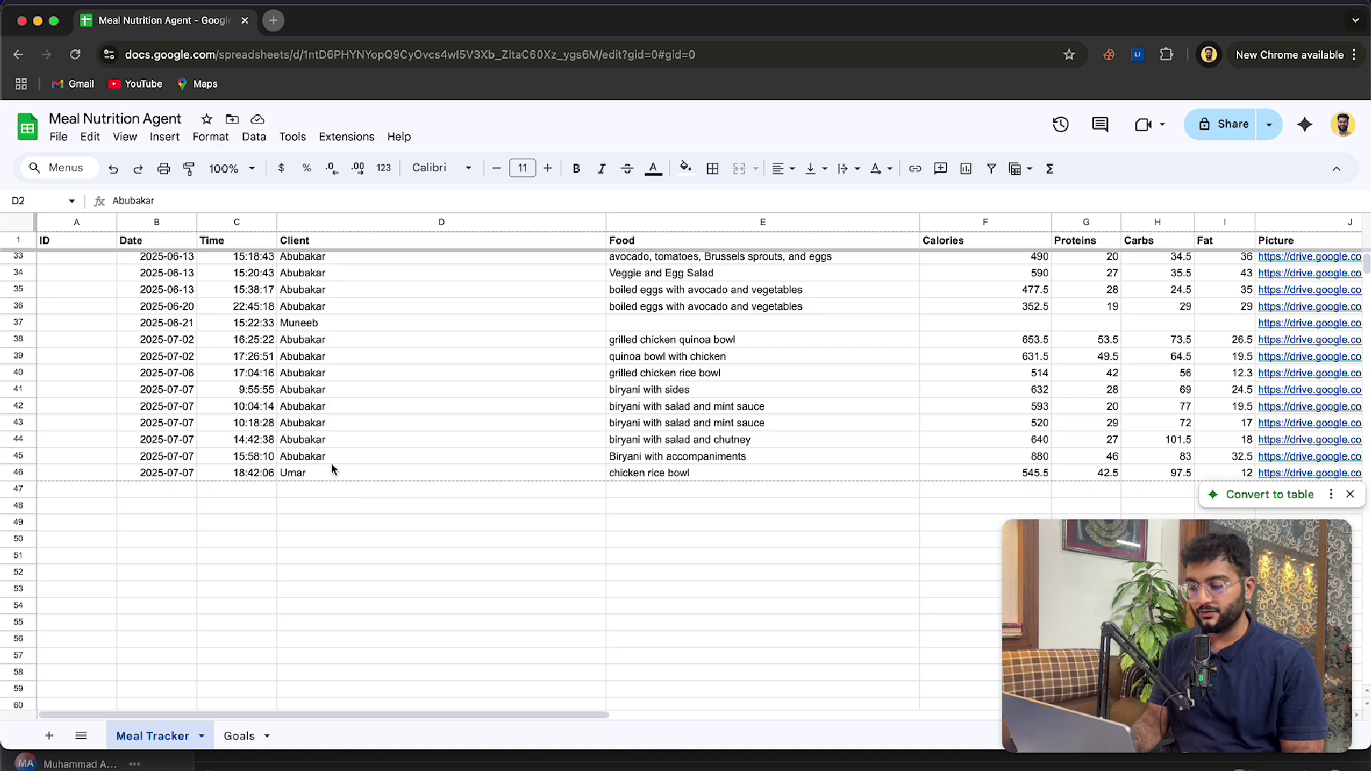
left_click(158, 473)
left_click(228, 473)
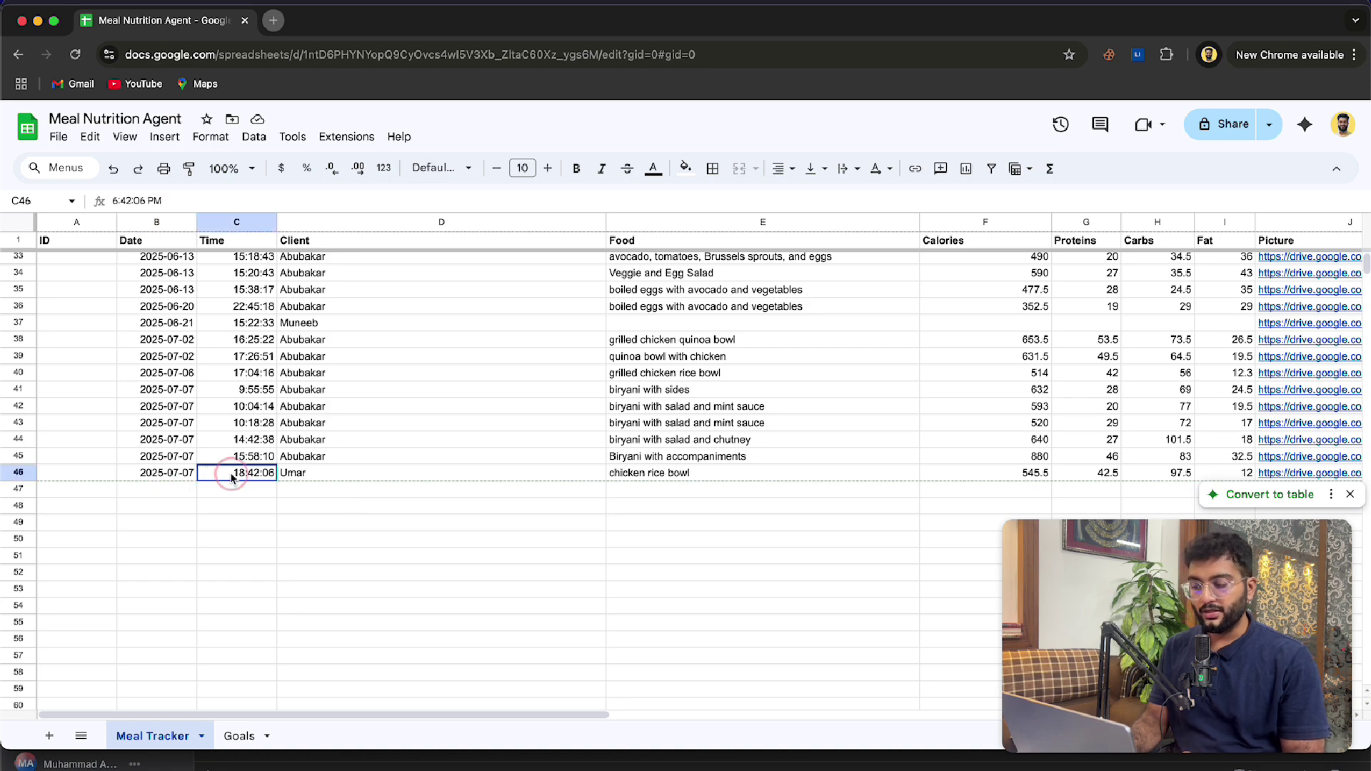
- Check the client, food and picture link of the last Meal Tracker entry, opening its picture link and returning to the spreadsheet
left_click(322, 472)
left_click(663, 472)
scroll(704, 481, "right", 8)
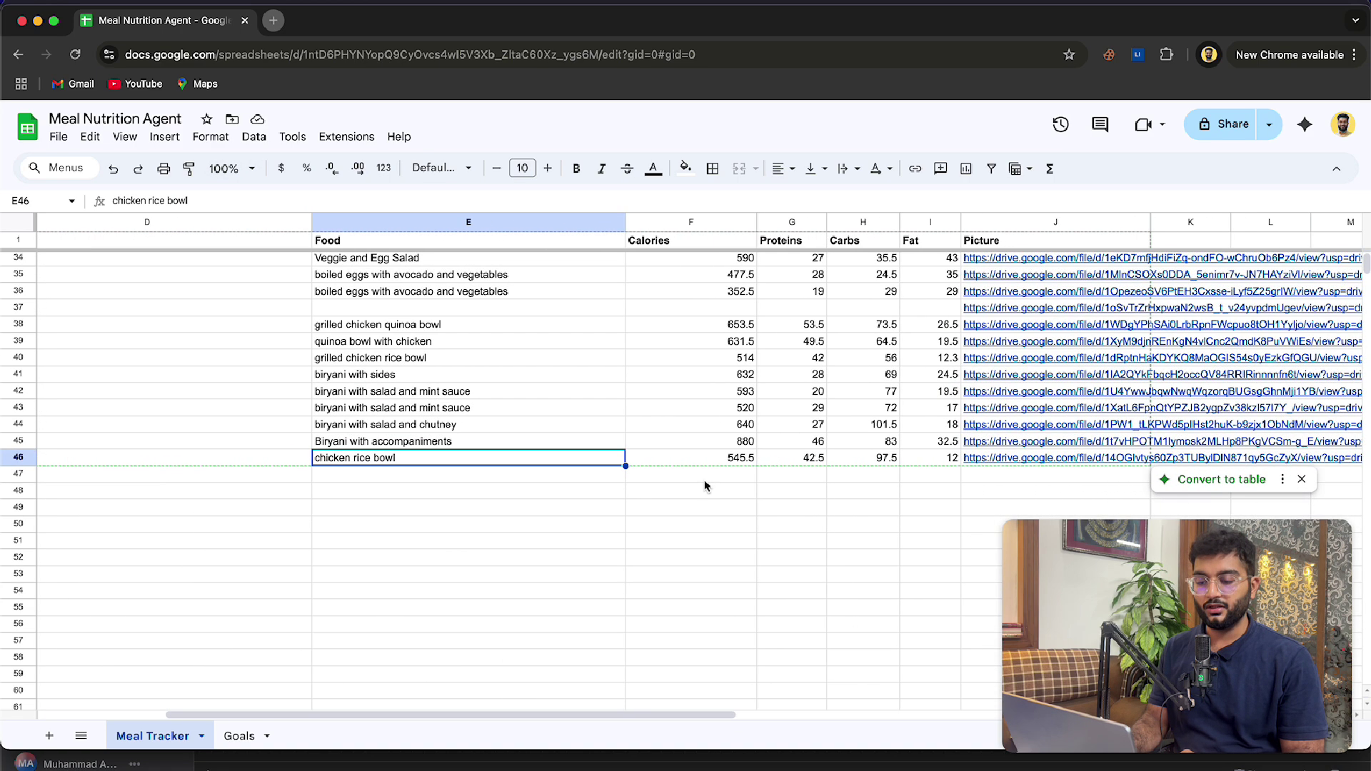
left_click(777, 474)
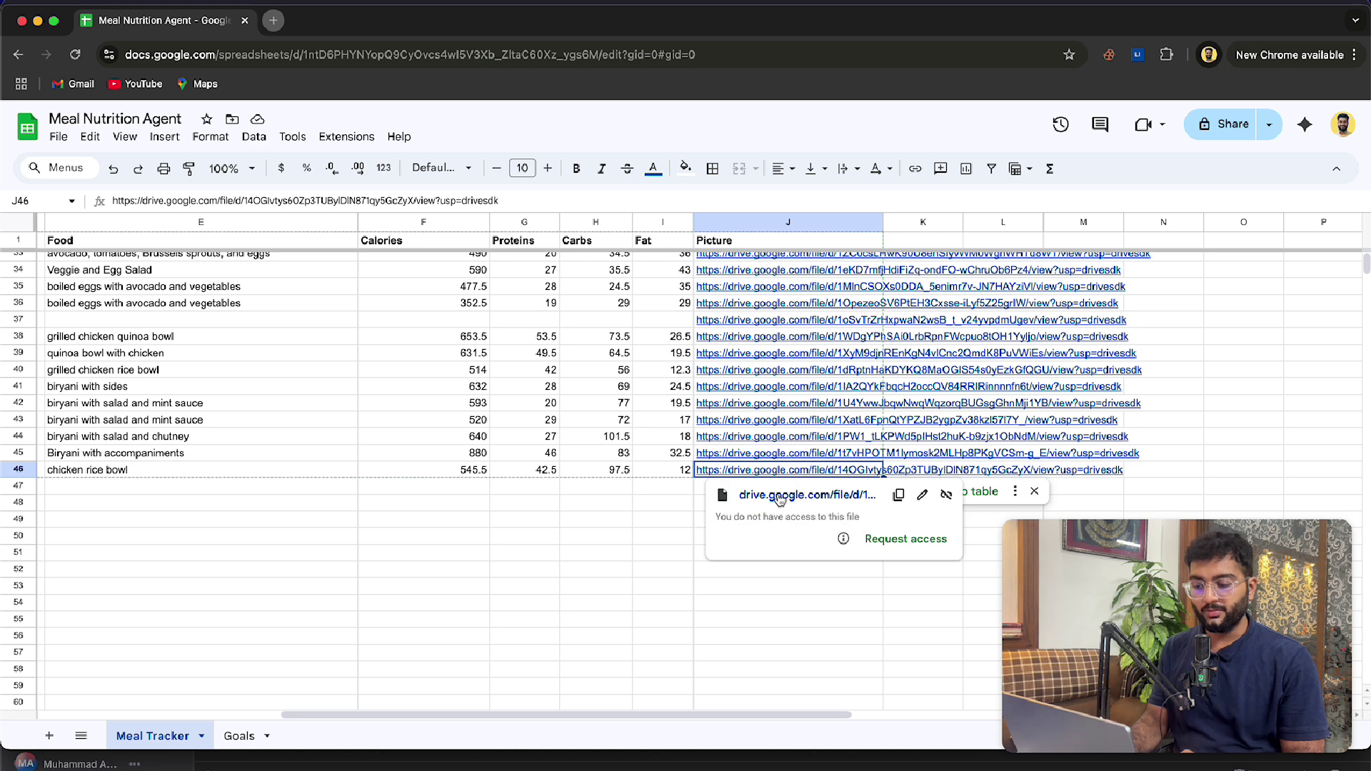
left_click(780, 496)
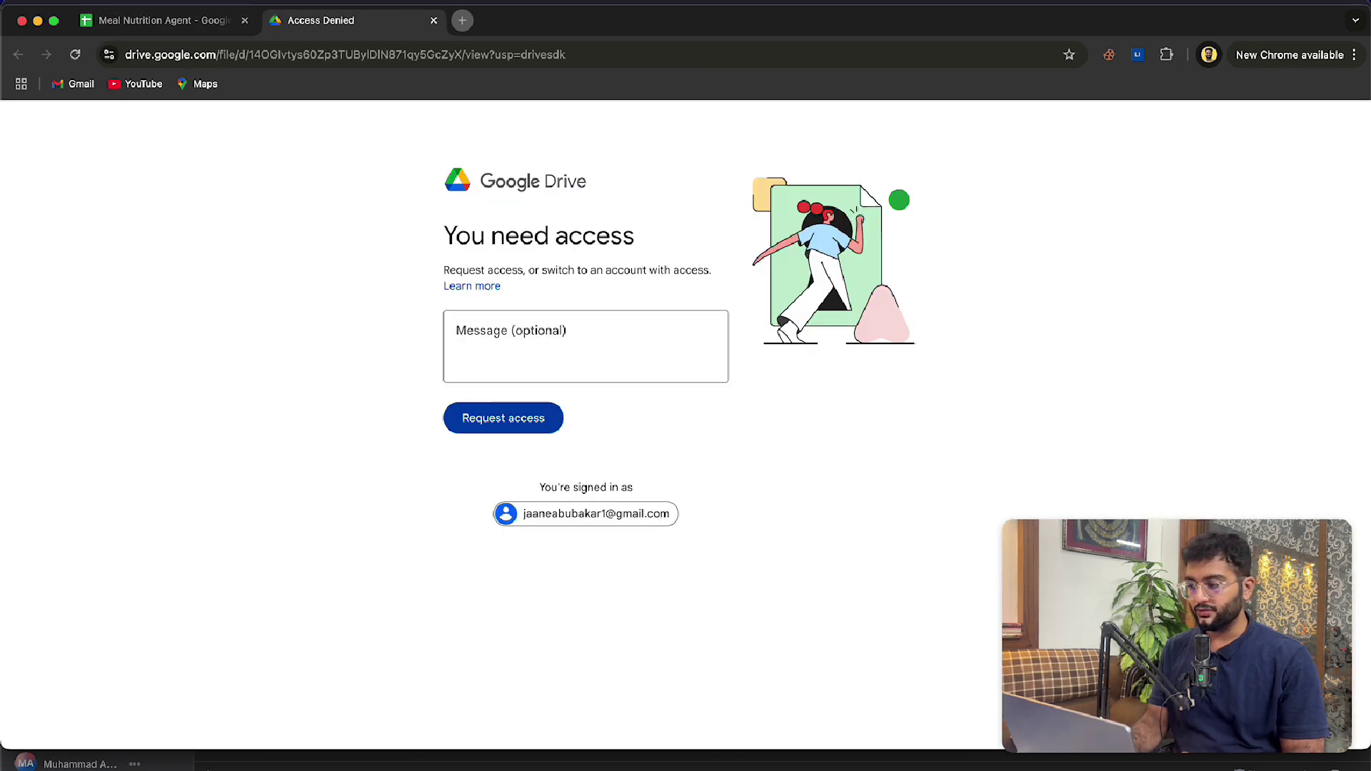
left_click(203, 16)
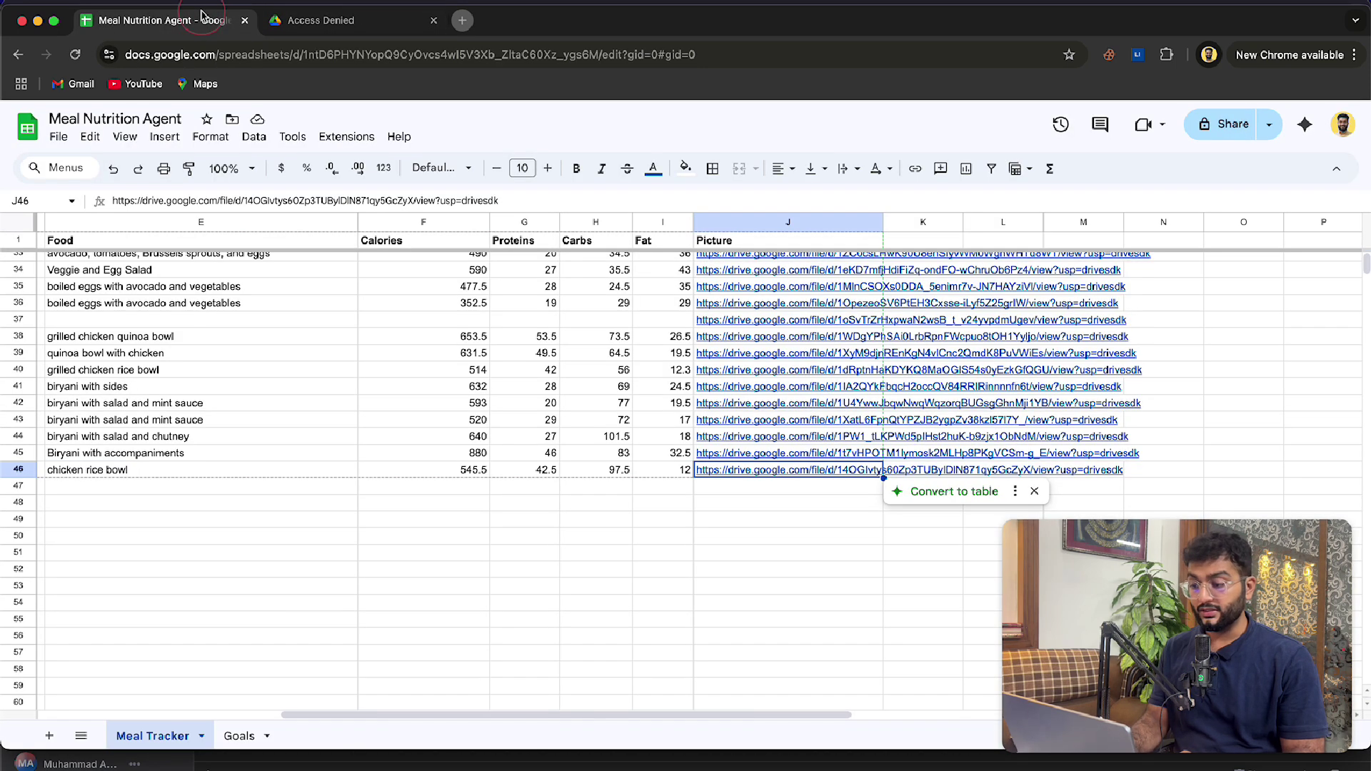
mouse_move(845, 308)
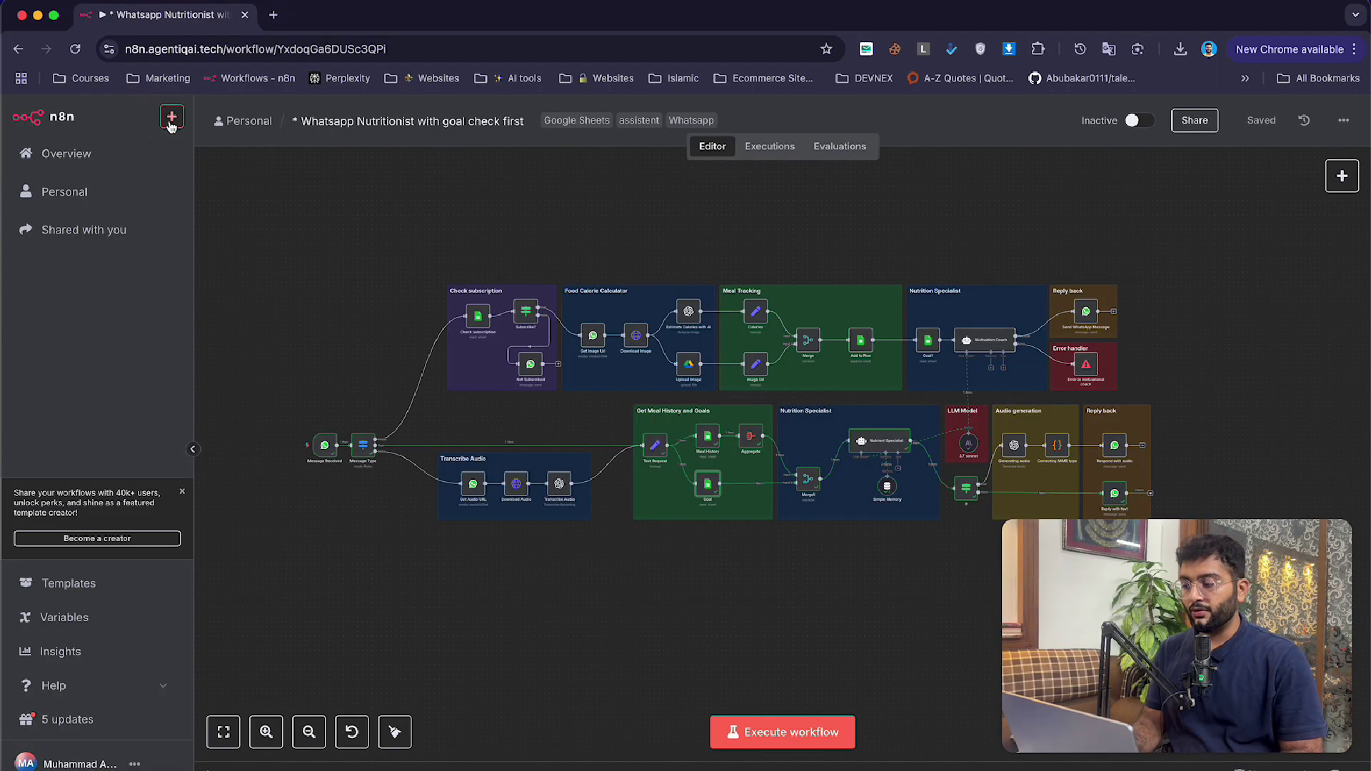
- Create a new n8n workflow in the personal project and name it "nutritionist agent"
left_click(172, 116)
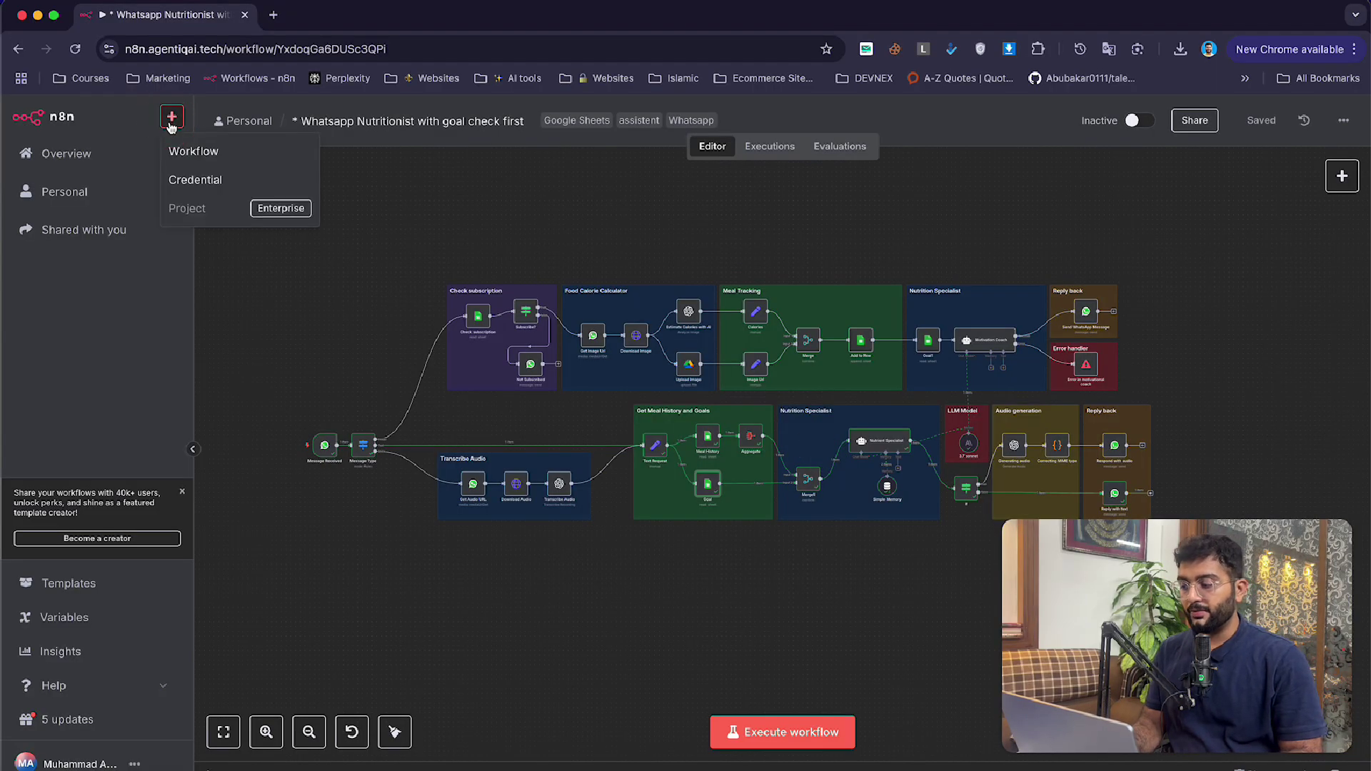
left_click(193, 150)
left_click(336, 128)
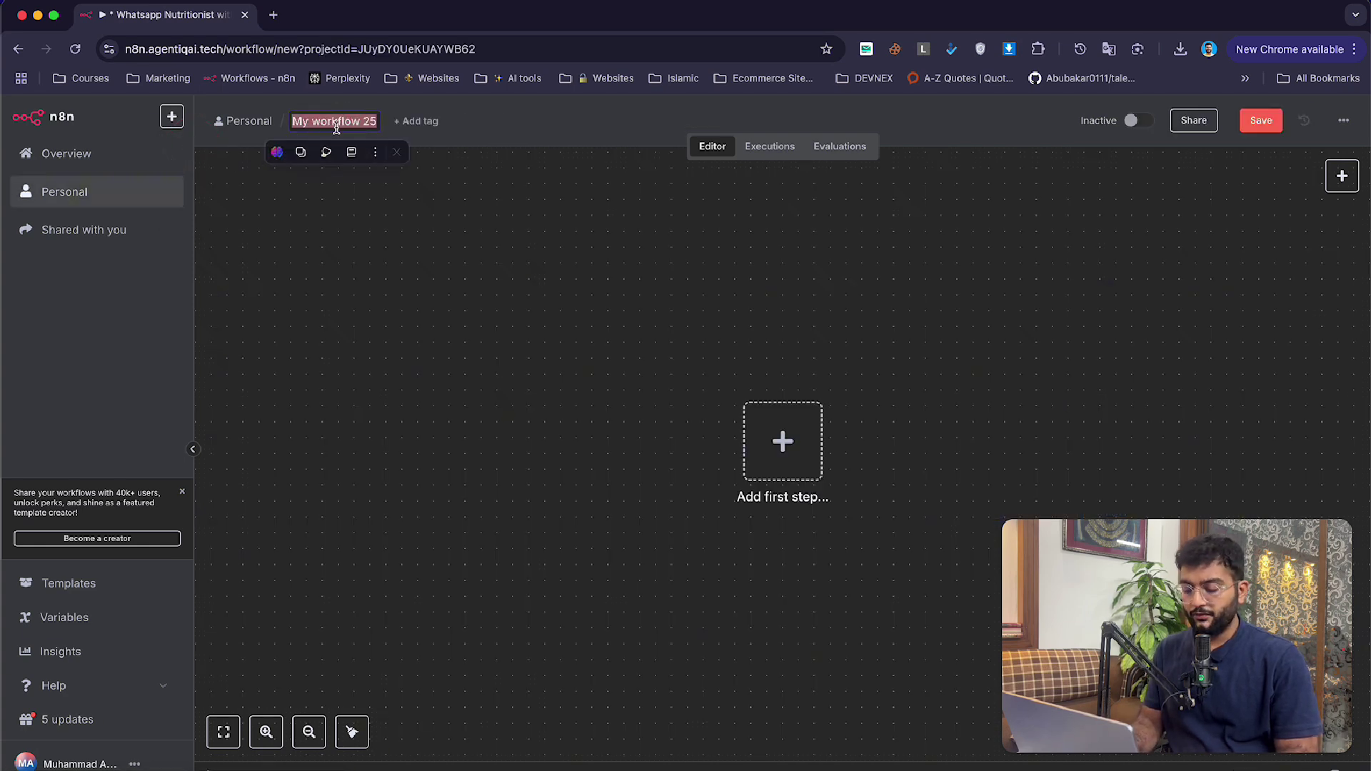
type("nutritionist")
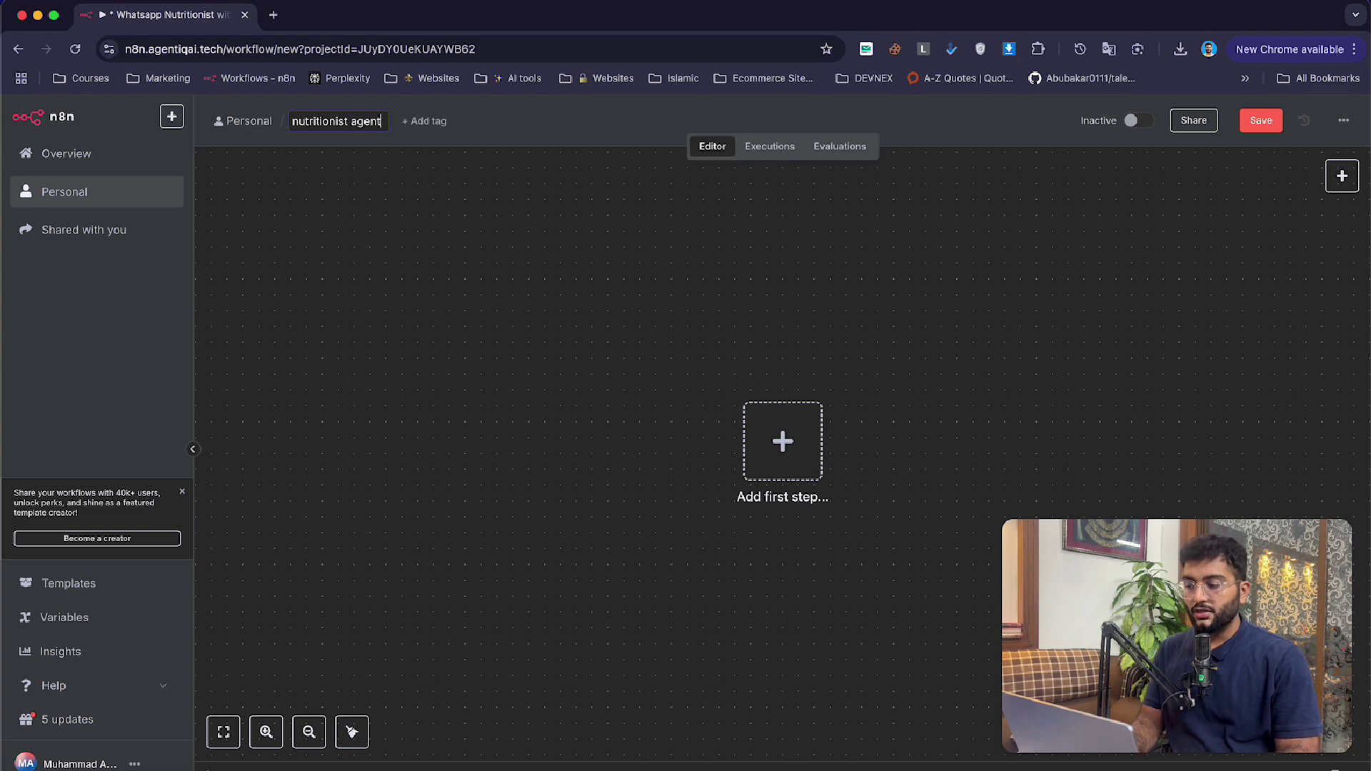
type(" agent")
key("Return")
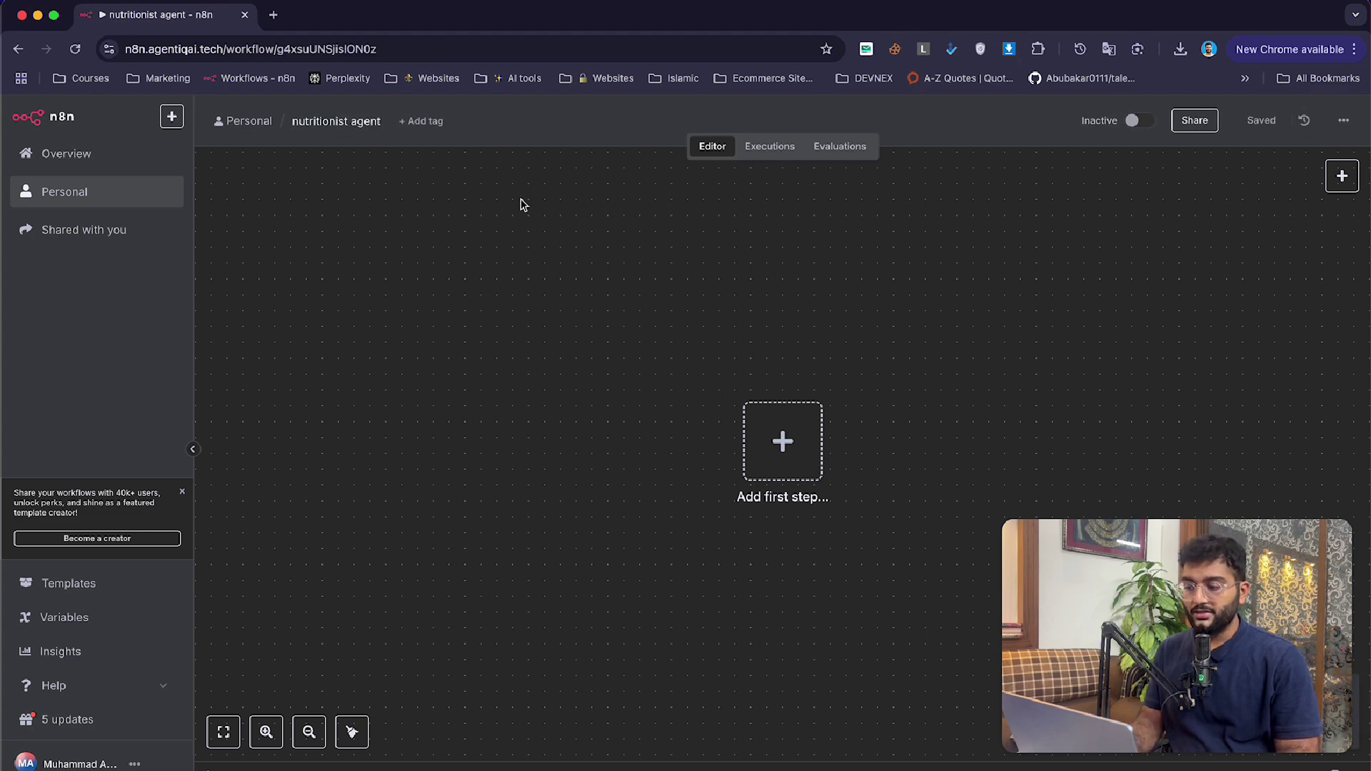
- Add a WhatsApp Business Cloud trigger for "On messages" as the workflow's first node
scroll(862, 344, "down", 3)
scroll(851, 346, "right", 3)
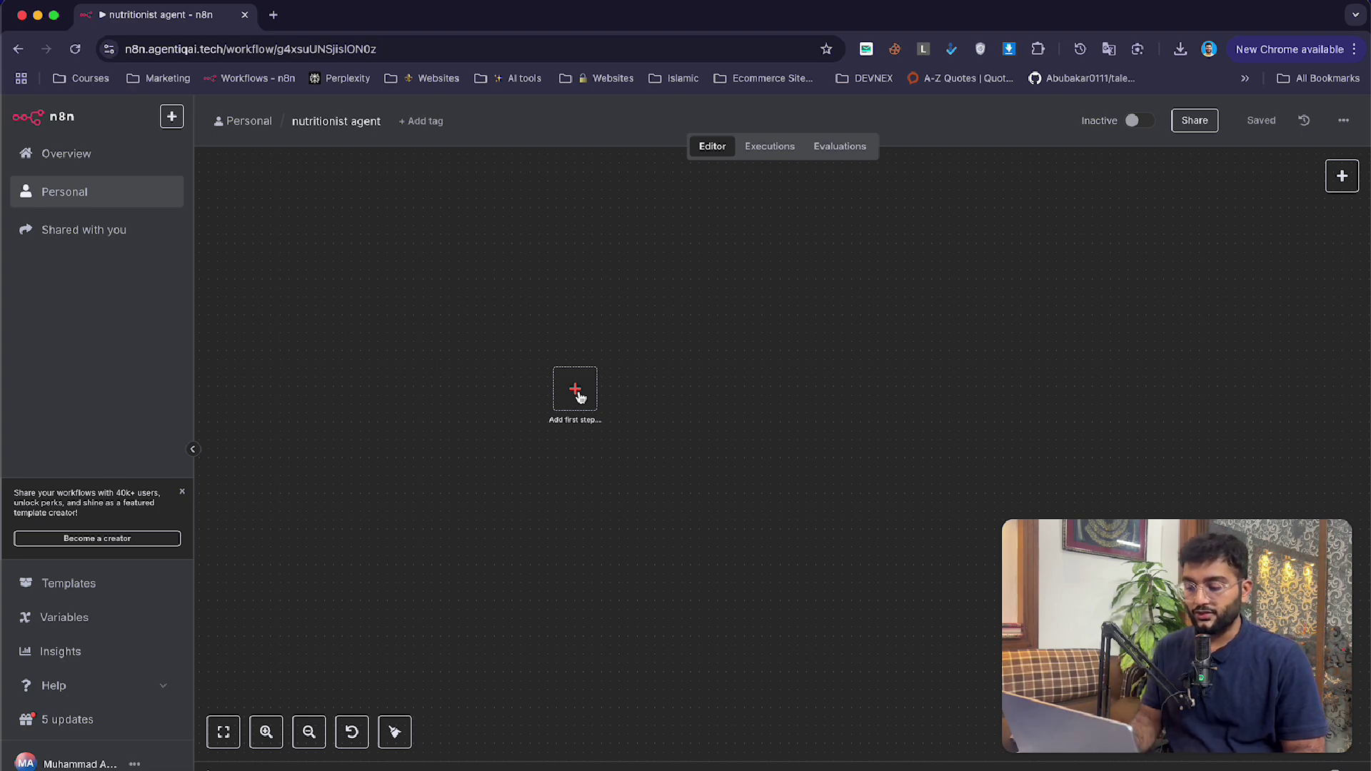
left_click(576, 390)
type("w")
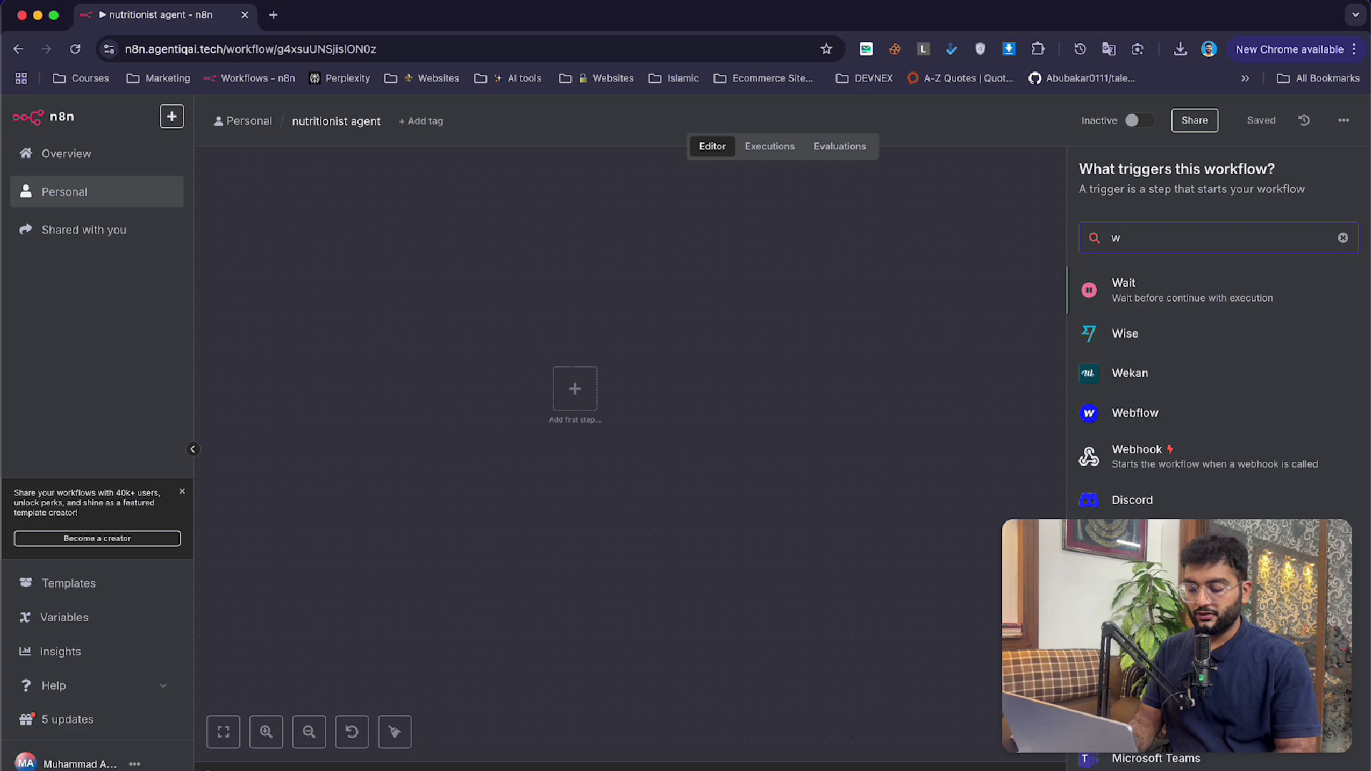
type("hat")
key("Return")
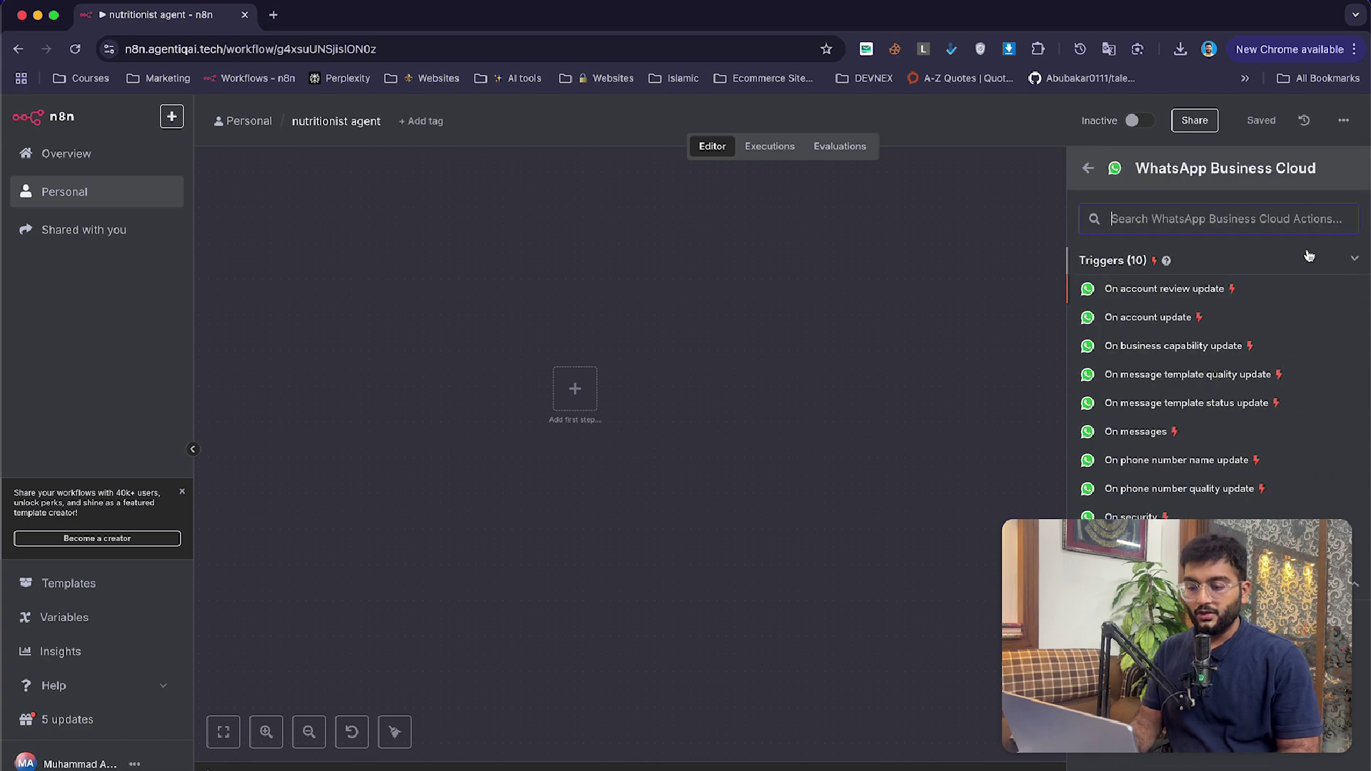
left_click(1143, 432)
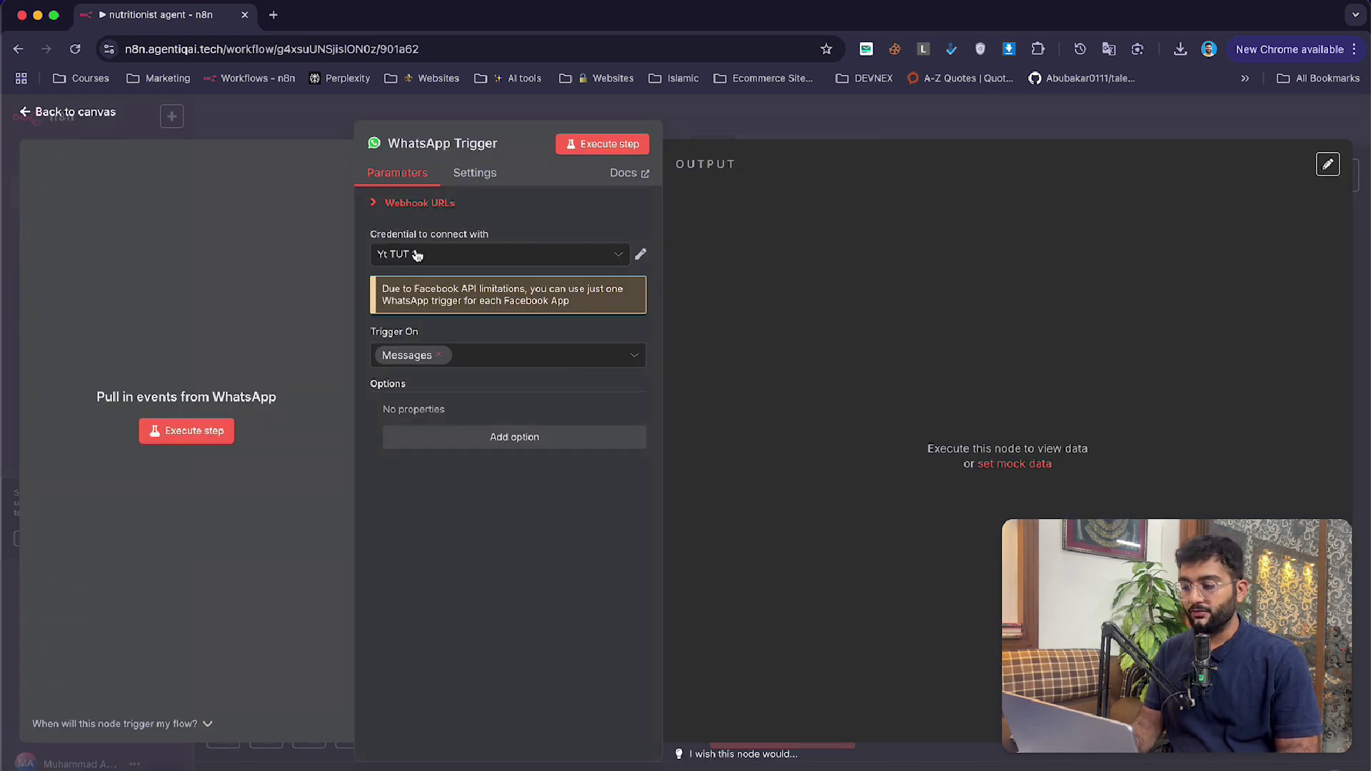
- Set the WhatsApp Trigger's credential to Devnex Receiver and return to the canvas
left_click(417, 255)
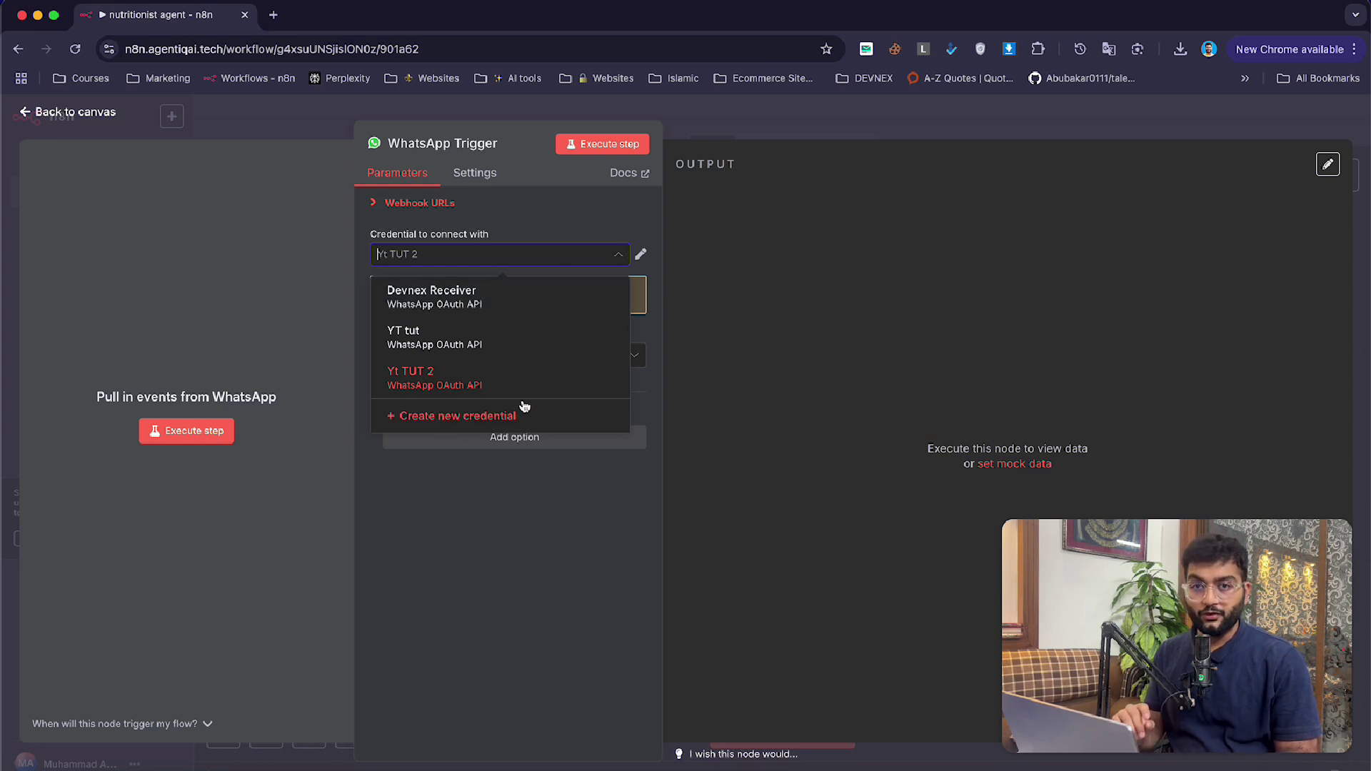
left_click(478, 295)
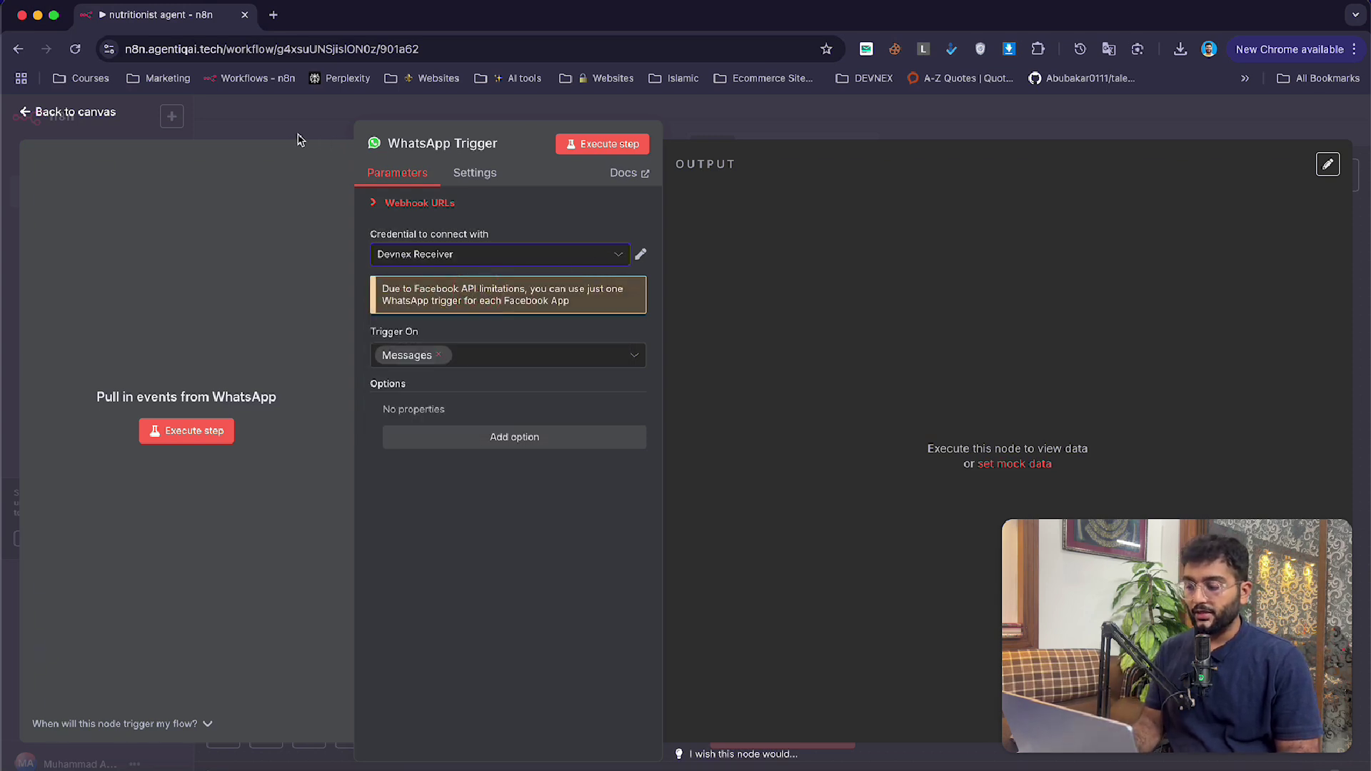
left_click(264, 117)
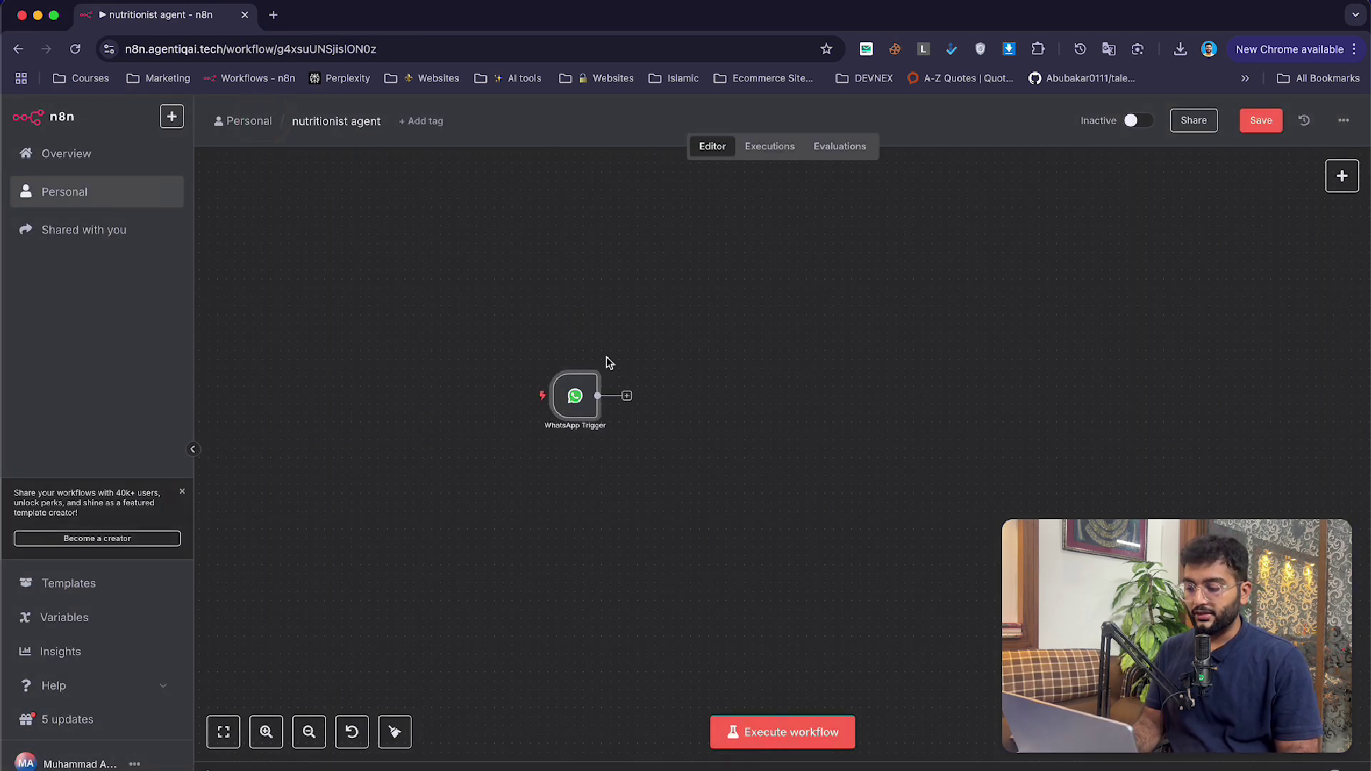
- Execute the workflow, send "hi" to the Devnex chat in WhatsApp, and inspect the WhatsApp Trigger's output in n8n
left_click(796, 730)
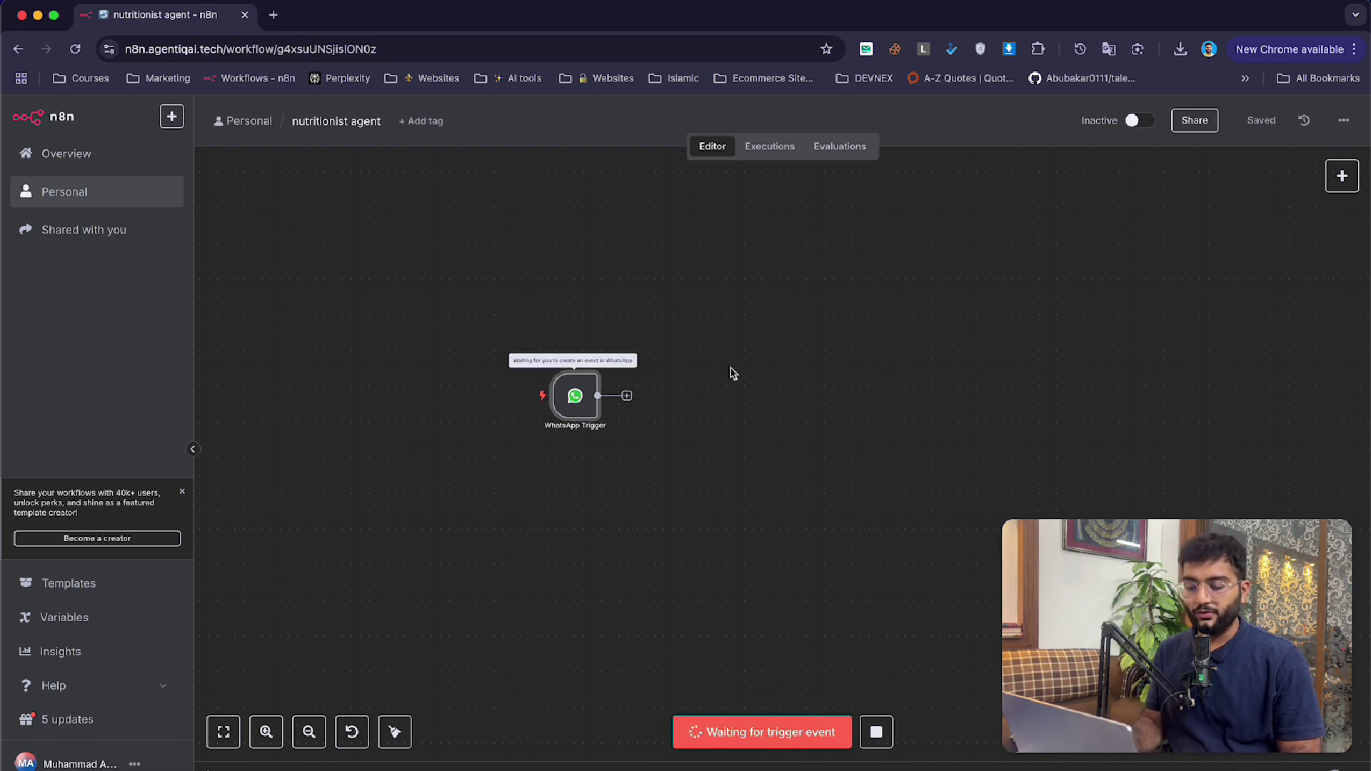
left_click(1039, 769)
left_click(474, 627)
type("hi")
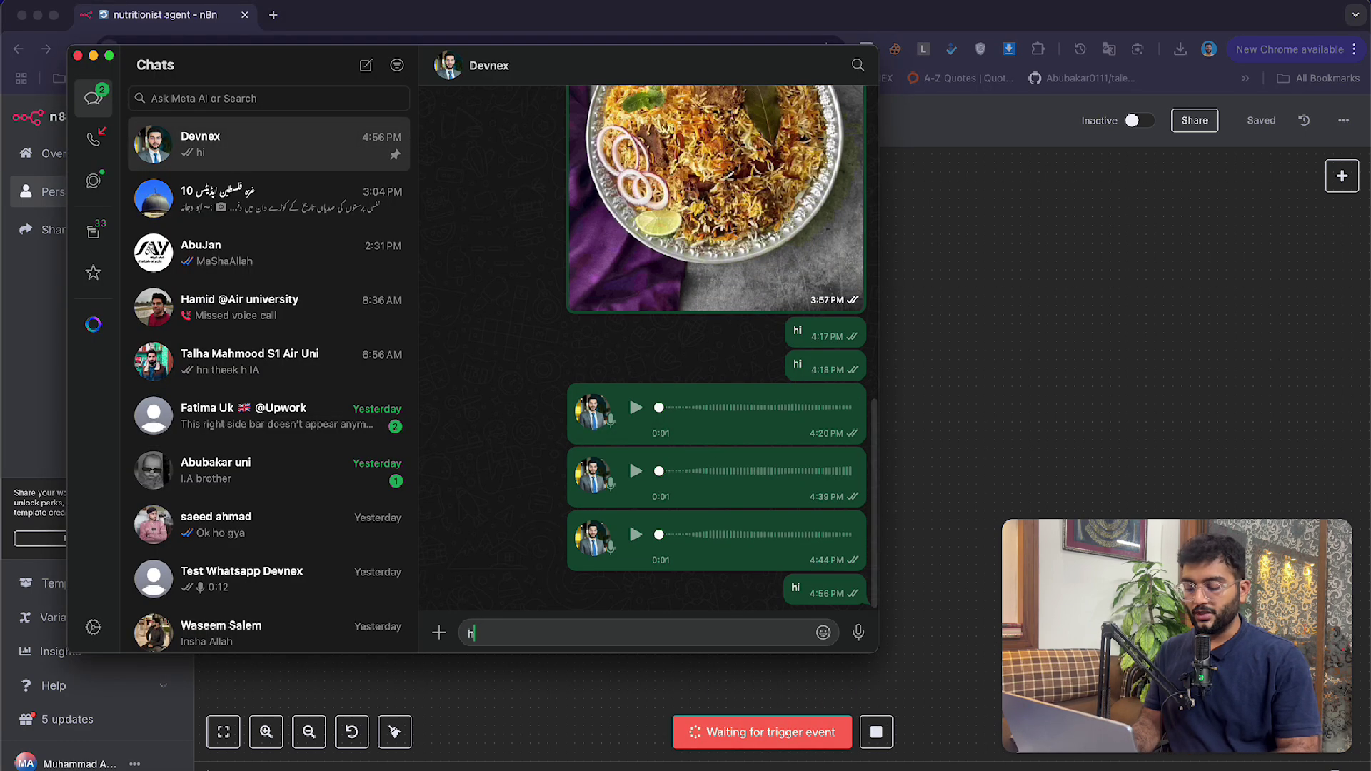
key("Return")
left_click(951, 508)
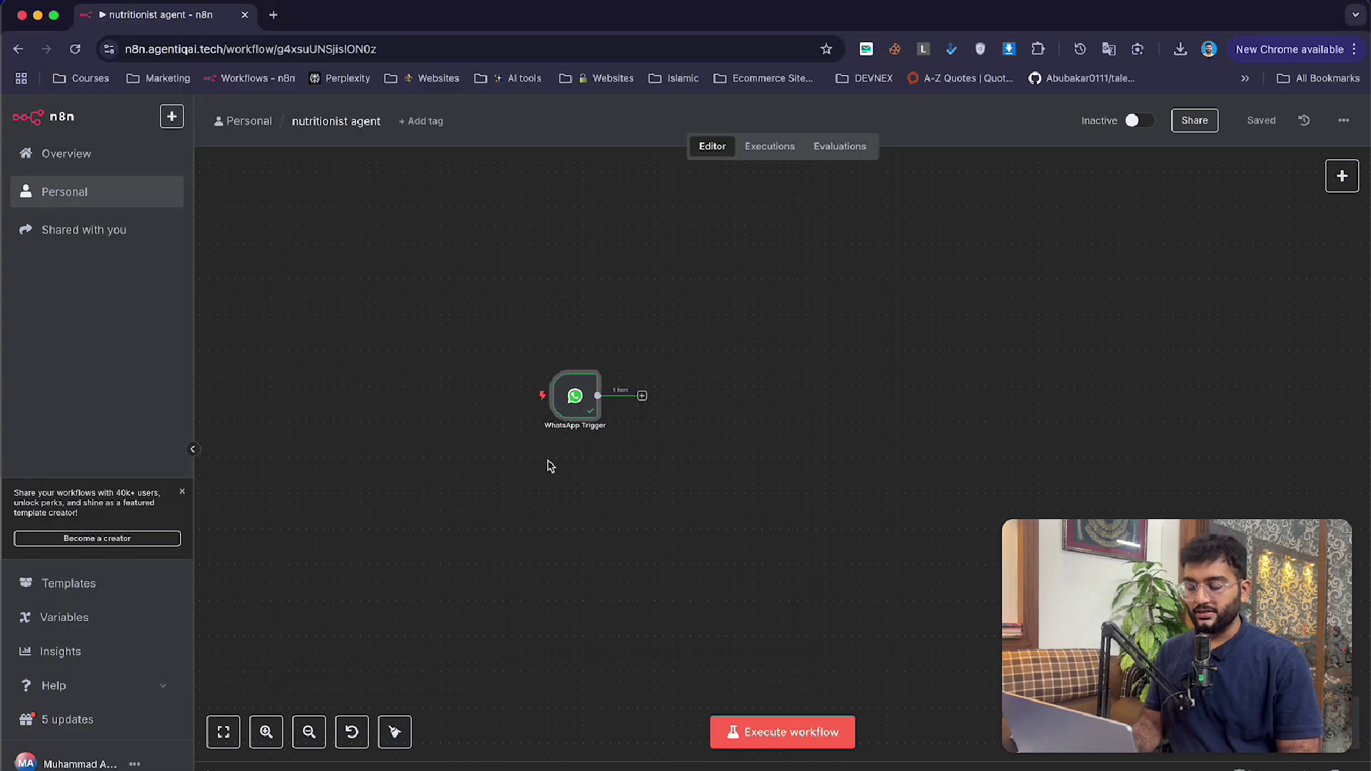
double_click(574, 414)
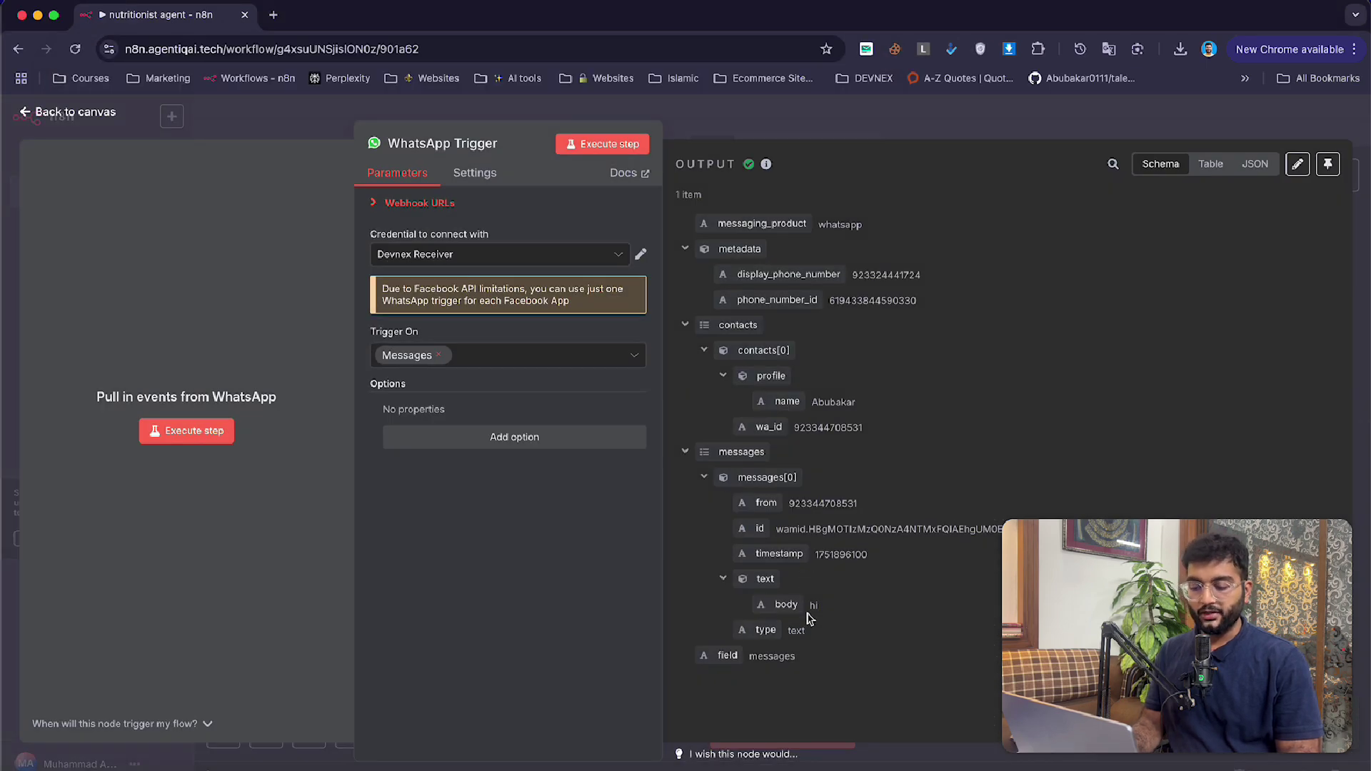
left_click(348, 118)
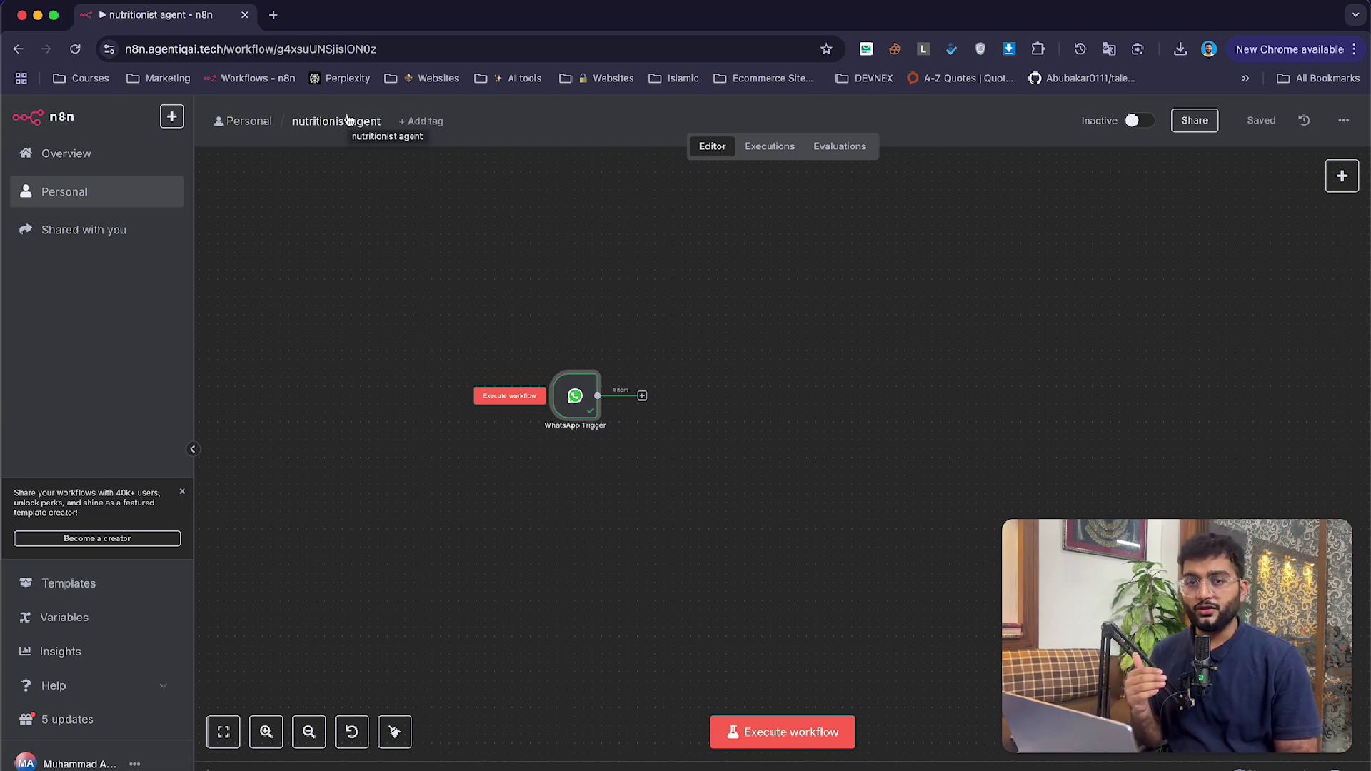
- Add a Switch node after the WhatsApp Trigger
left_click(642, 396)
type("switch")
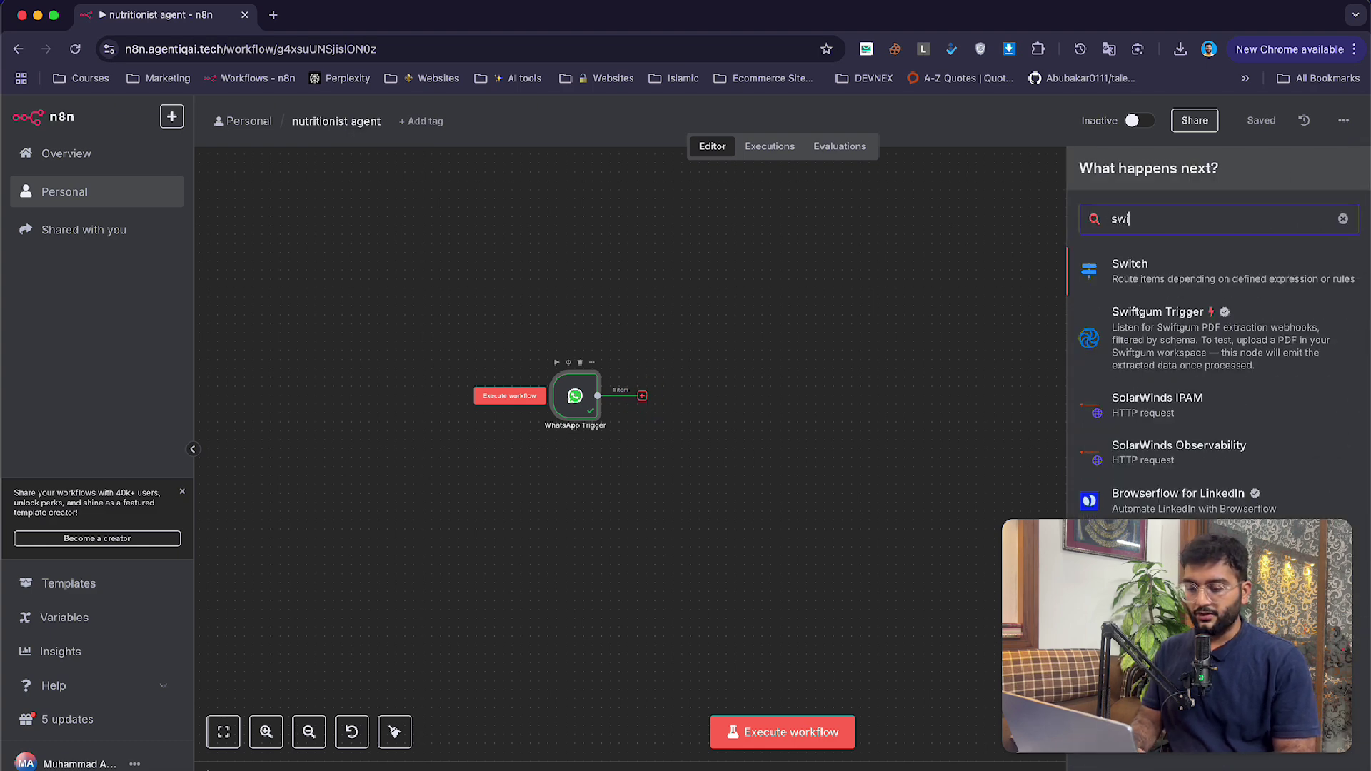
key("Return")
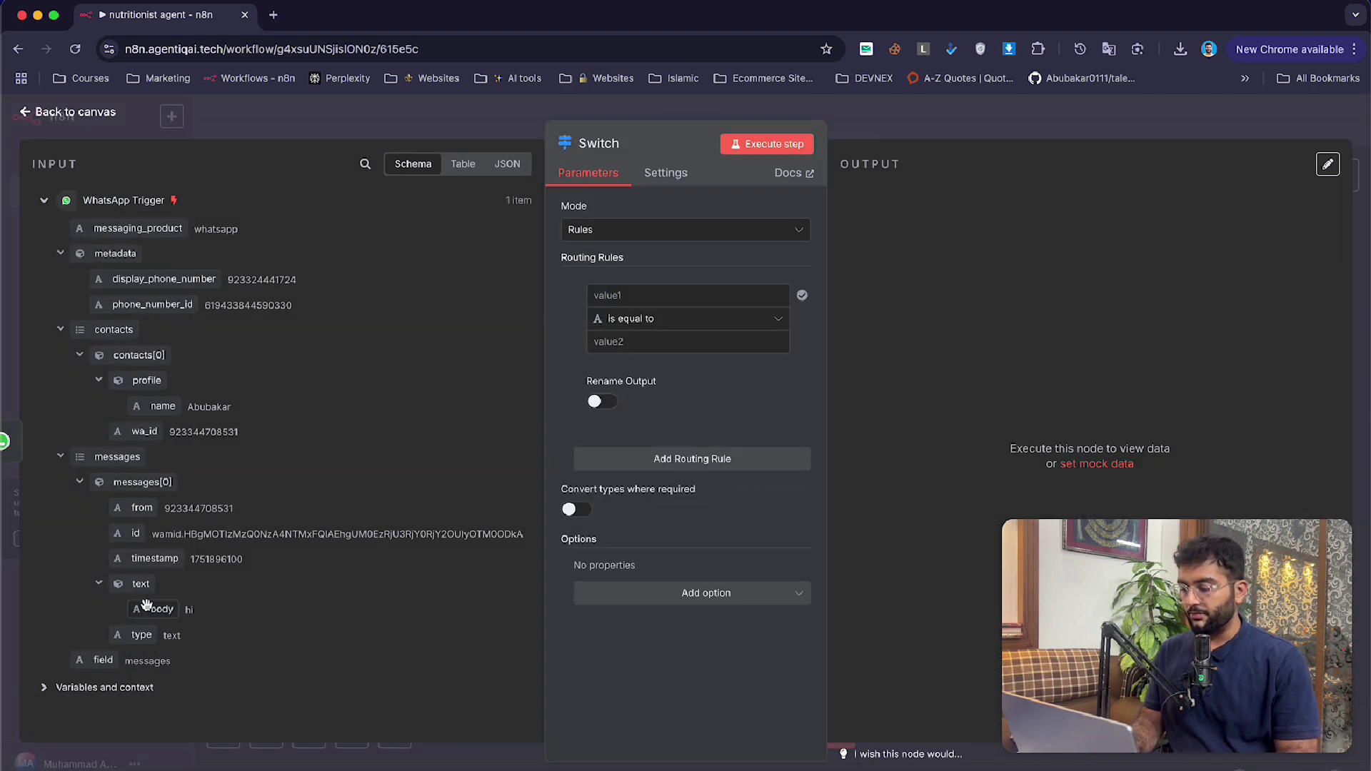
- Set the Switch node's first routing rule to check that the object {{ $json.messages[0].text }} exists
left_click_drag(140, 583, 628, 295)
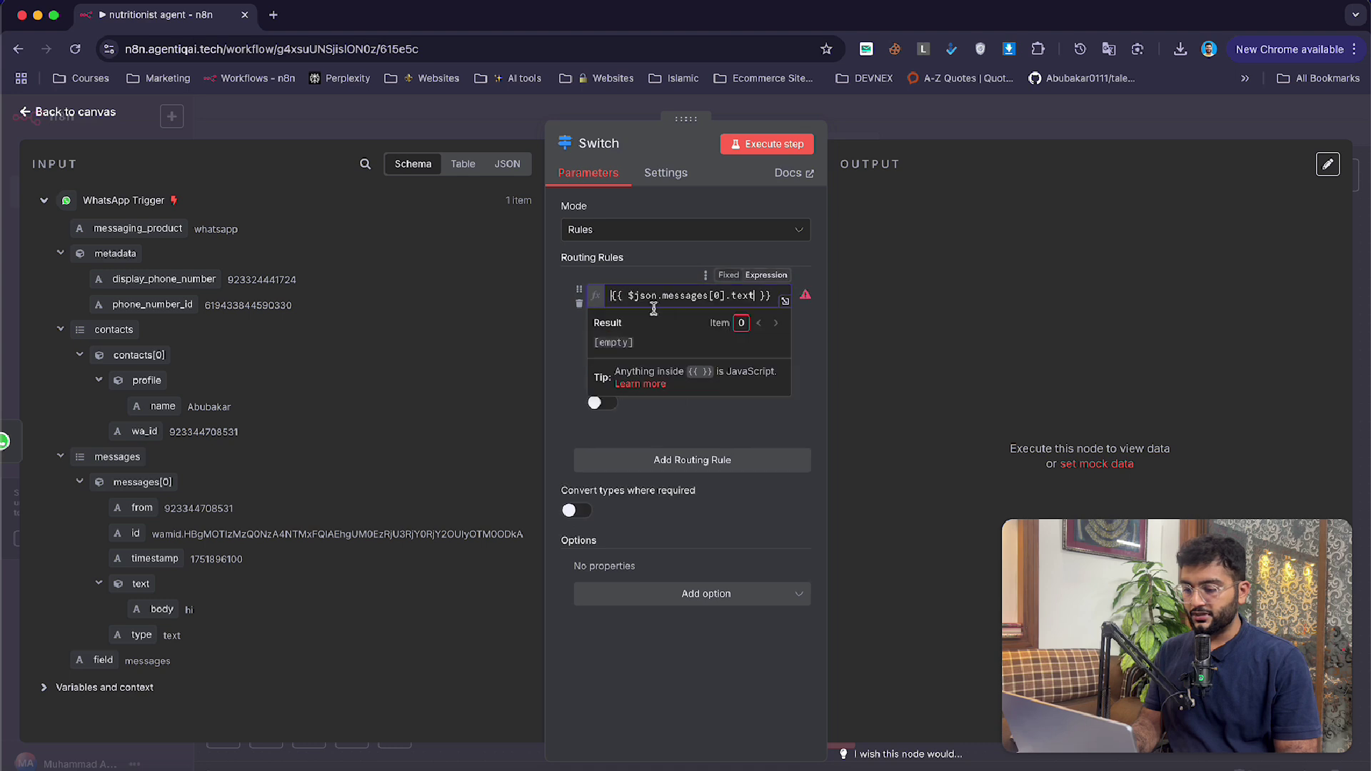
left_click(561, 333)
left_click(685, 320)
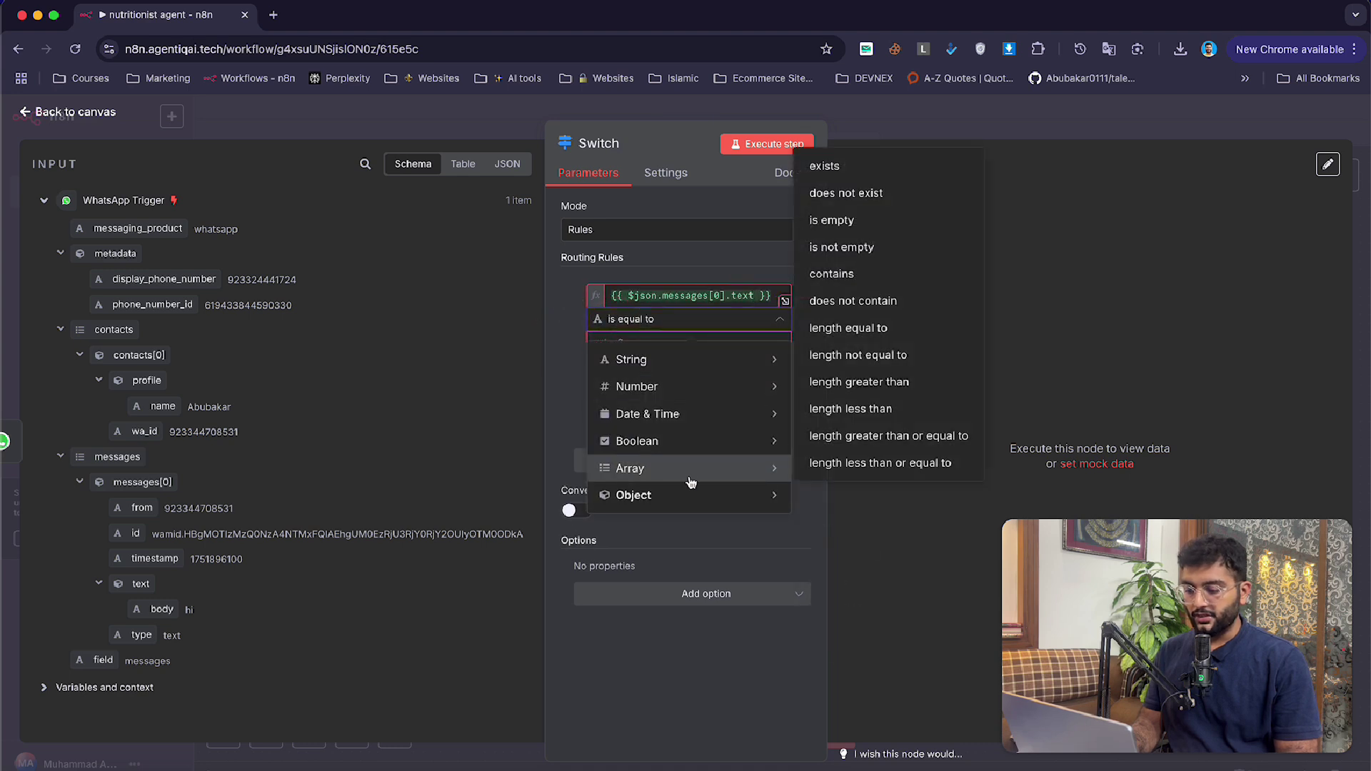
mouse_move(628, 493)
left_click(867, 499)
- Rename the first rule's output to "Text" and save the workflow
left_click(603, 379)
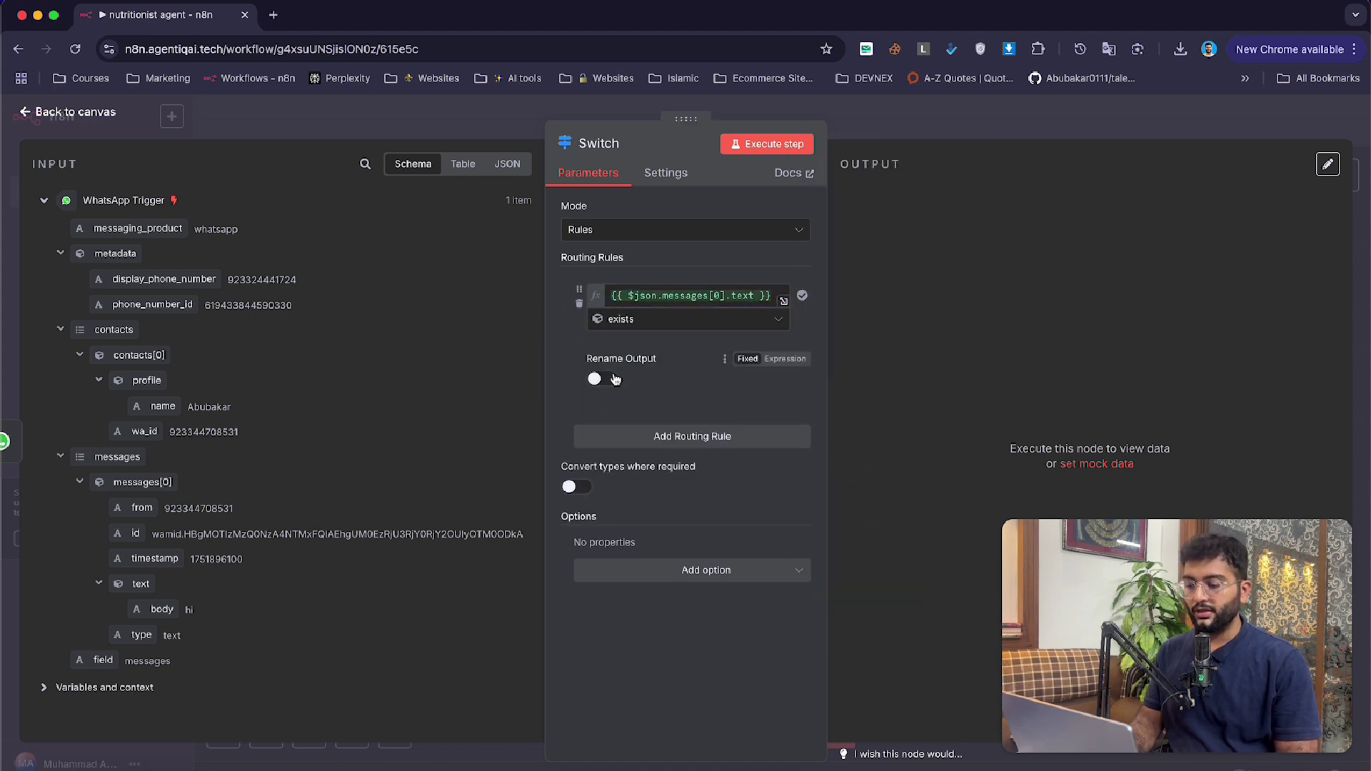
left_click(633, 432)
type("Text")
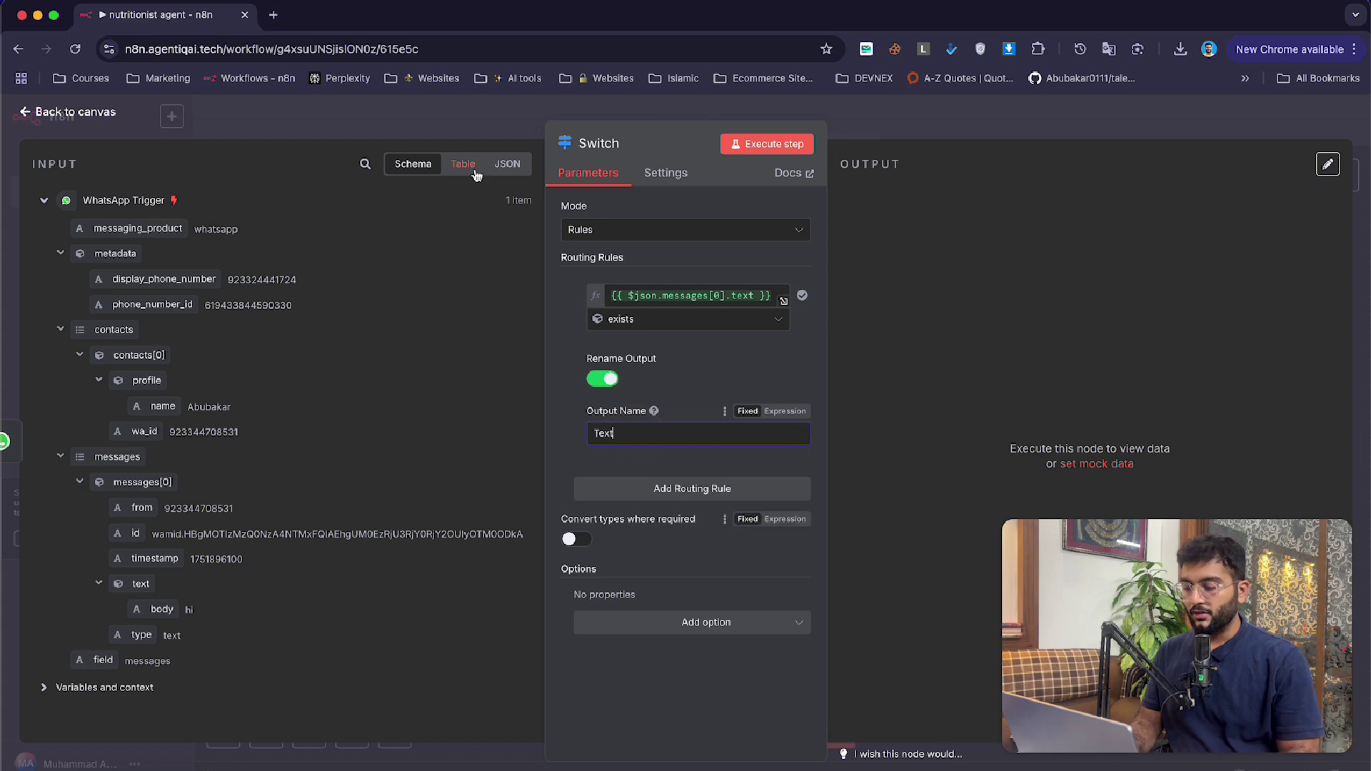
left_click(418, 131)
left_click(1261, 121)
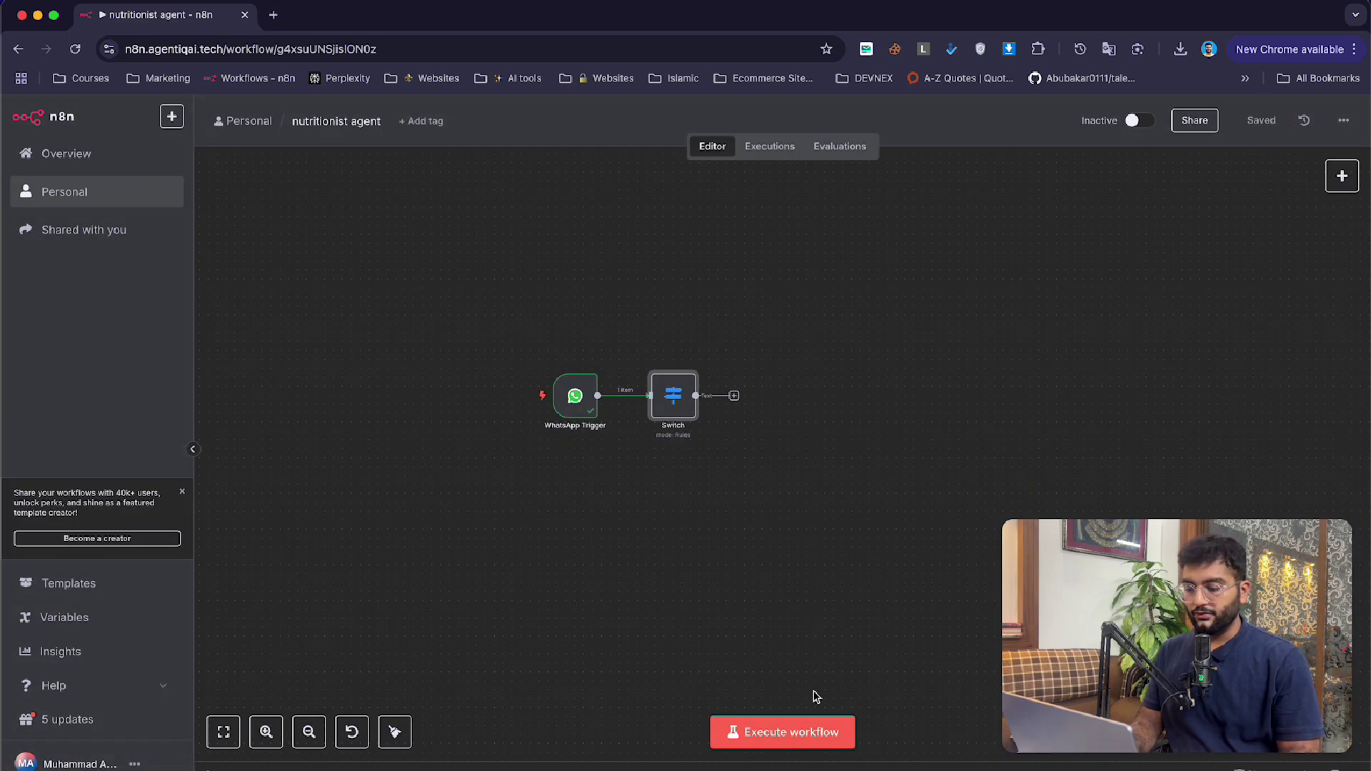
- Execute the workflow and send an image from the downloads to the Devnex chat in WhatsApp as the trigger event
left_click(792, 730)
key("super+Tab")
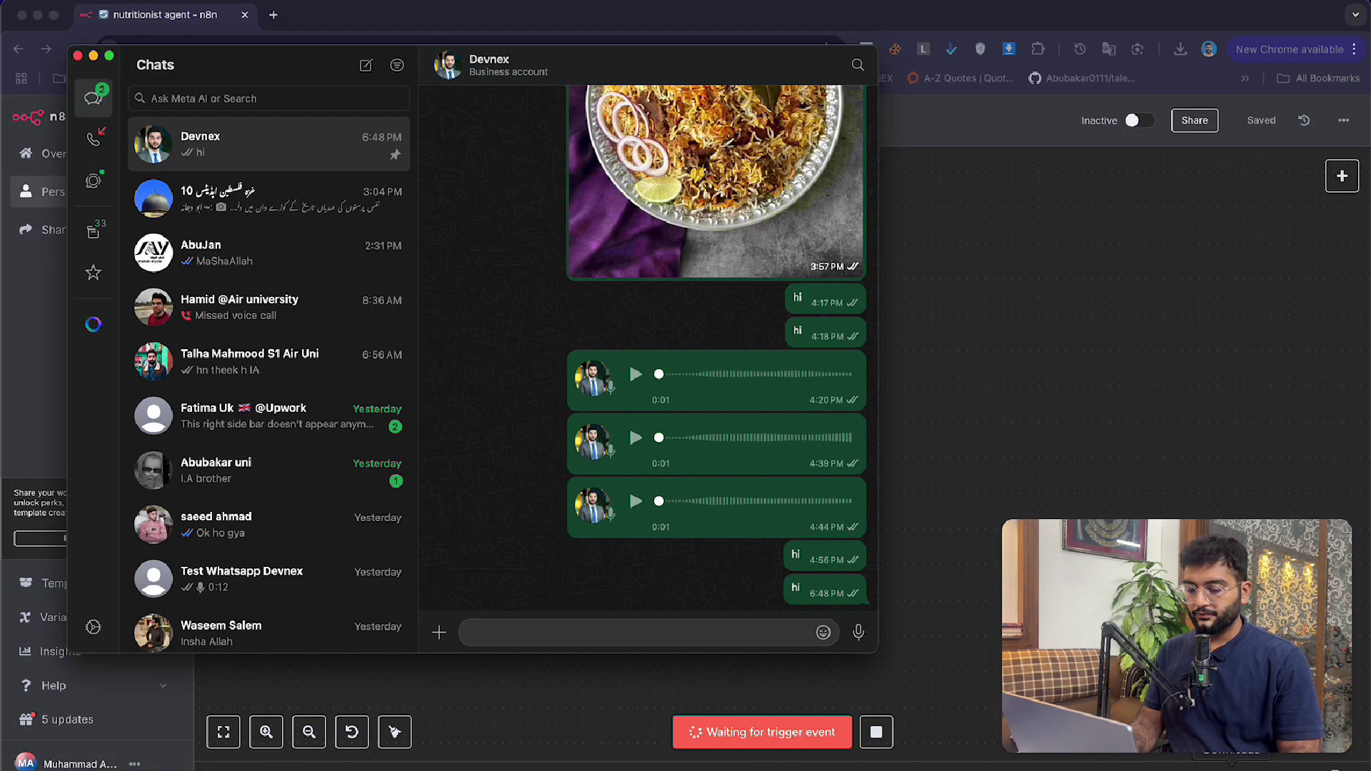
left_click(1232, 761)
left_click_drag(1271, 383, 807, 400)
left_click(978, 477)
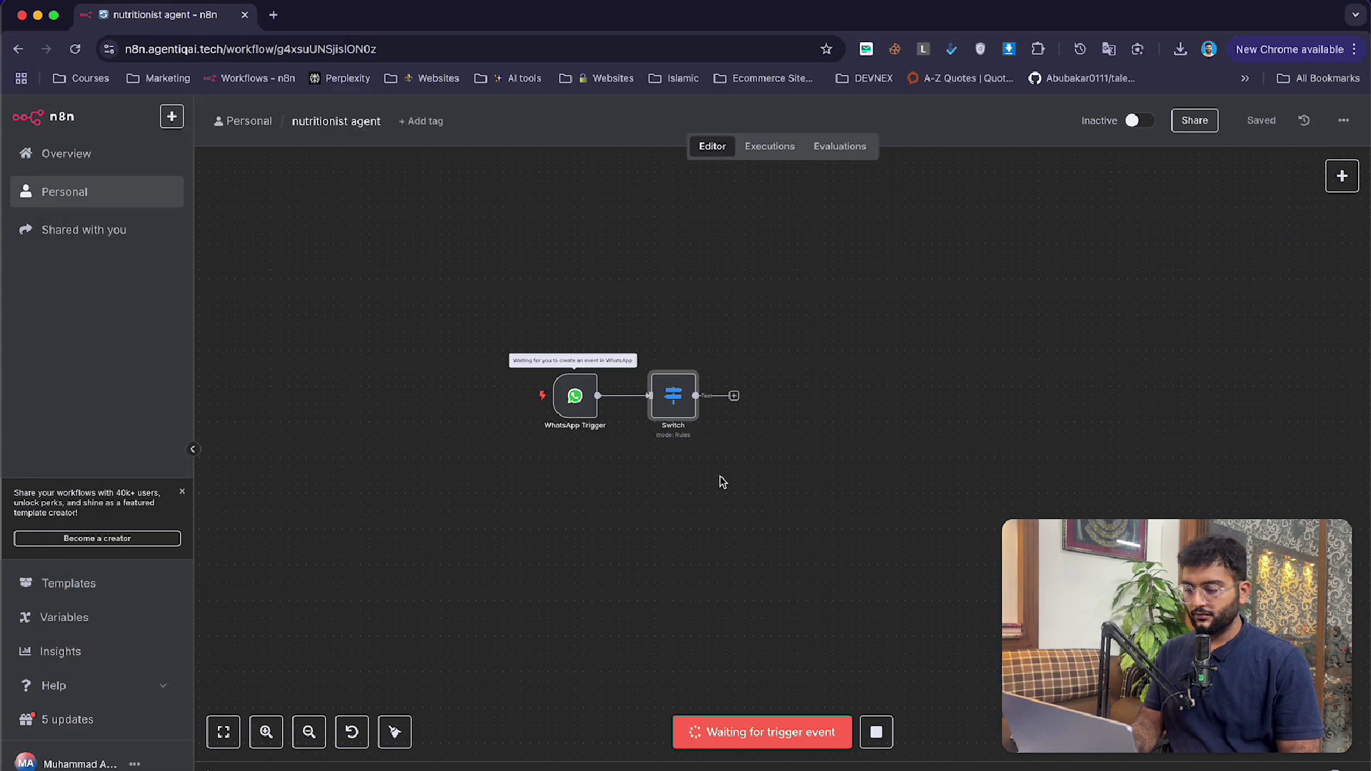
mouse_move(574, 404)
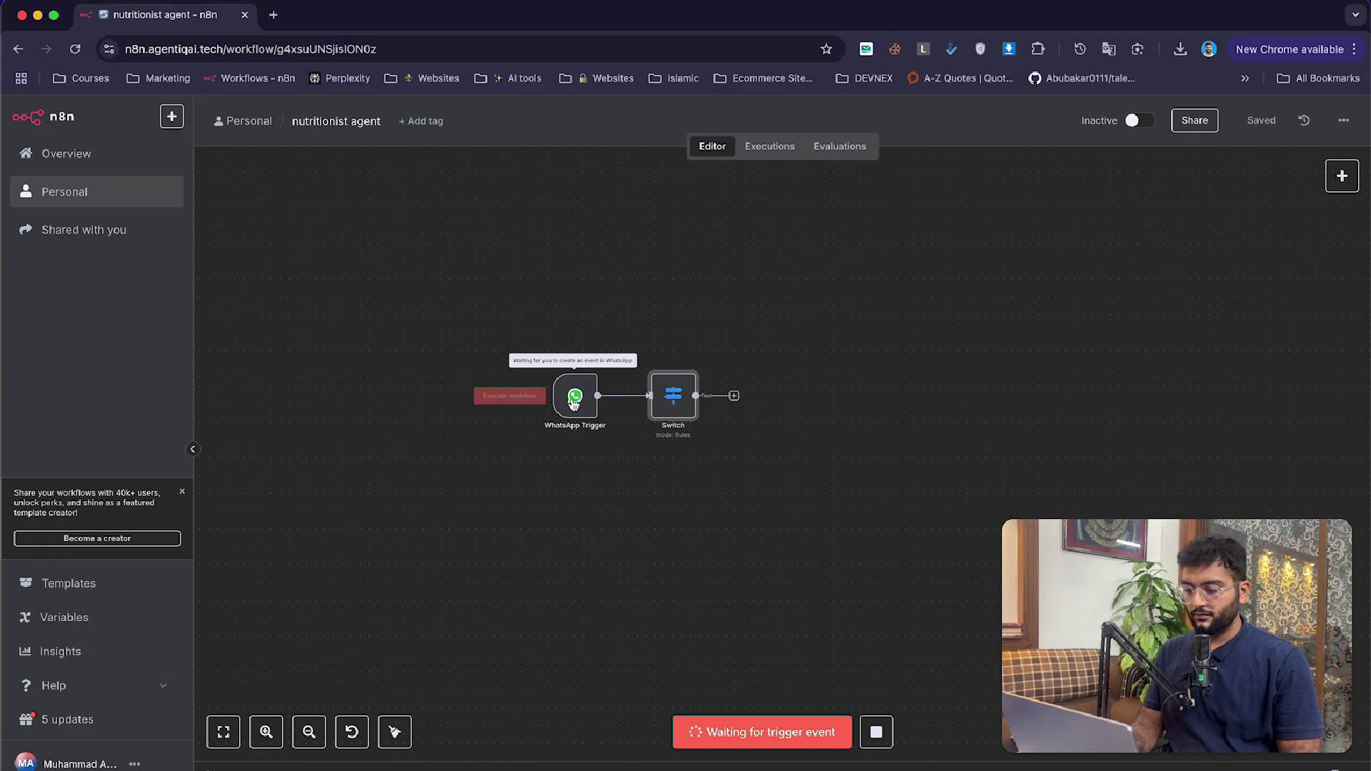
- Add a second routing rule to the Switch node with {{ $json.messages[0].image }} as its first value
double_click(673, 396)
left_click(689, 491)
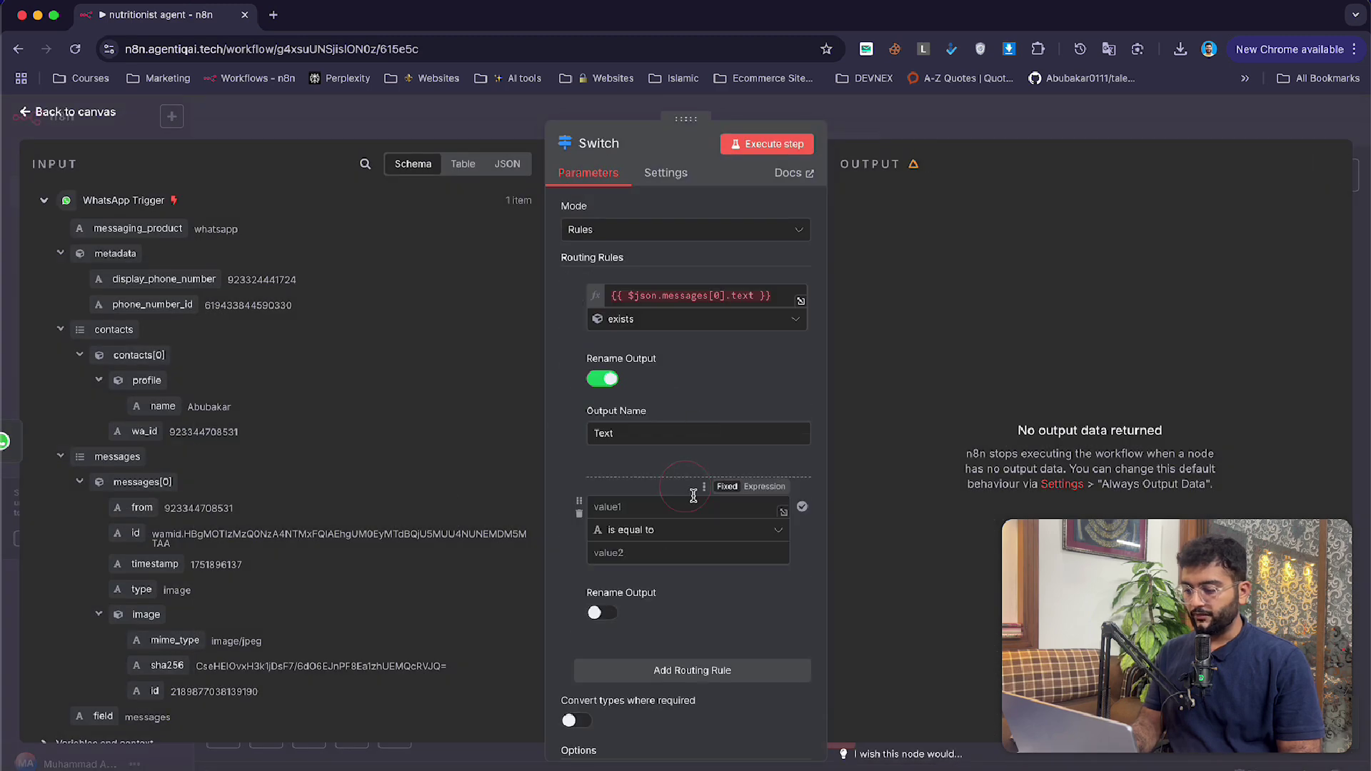
scroll(161, 547, "down", 2)
left_click_drag(154, 556, 607, 507)
left_click(568, 565)
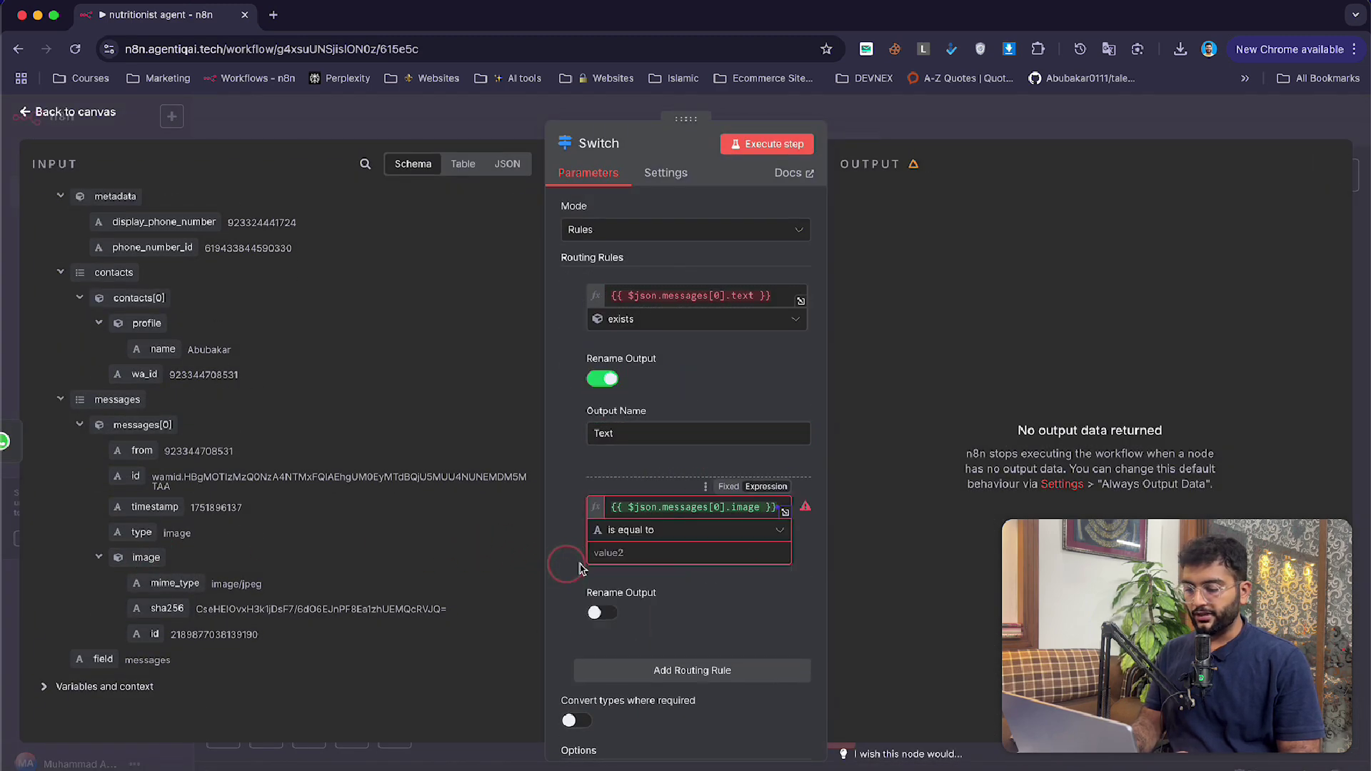
- Set the image rule's condition to Object exists and rename its output to "Image"
left_click(699, 535)
mouse_move(764, 679)
mouse_move(633, 706)
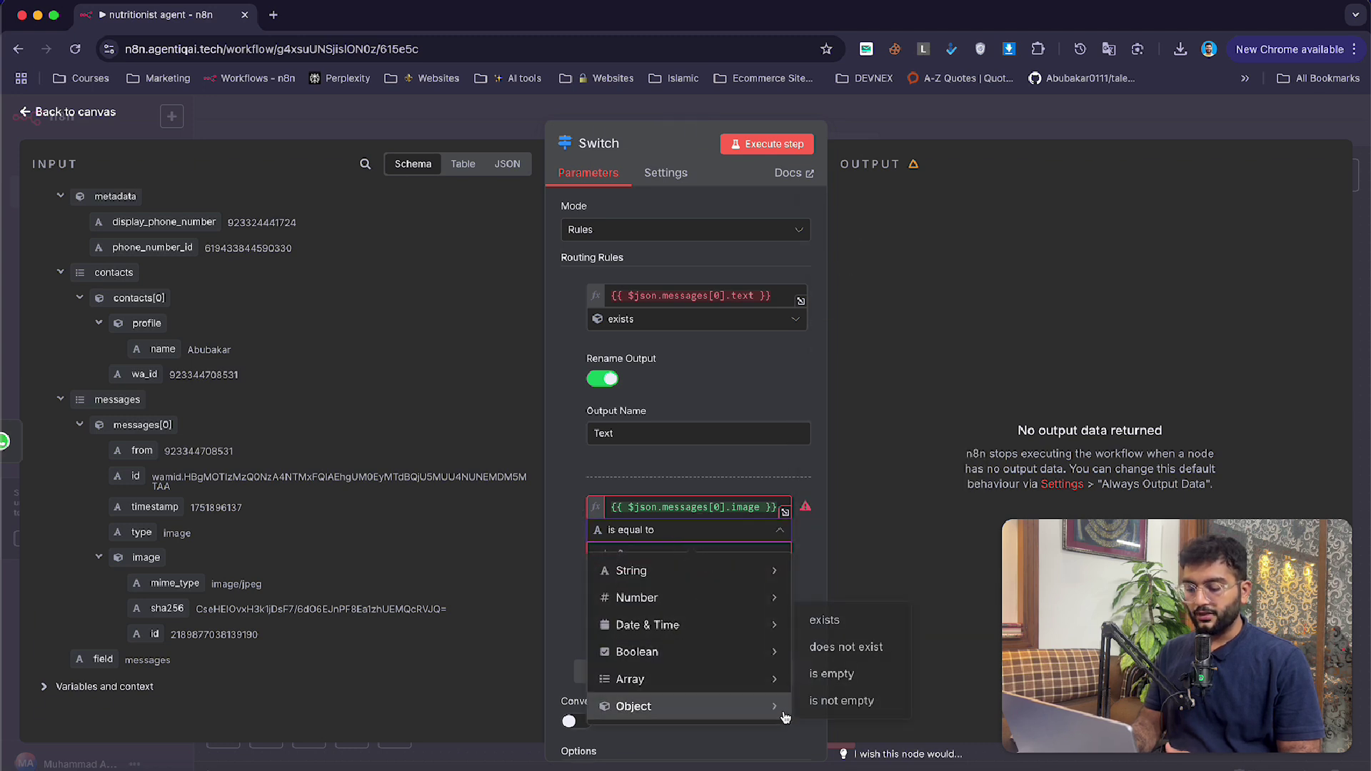
left_click(827, 616)
left_click(600, 590)
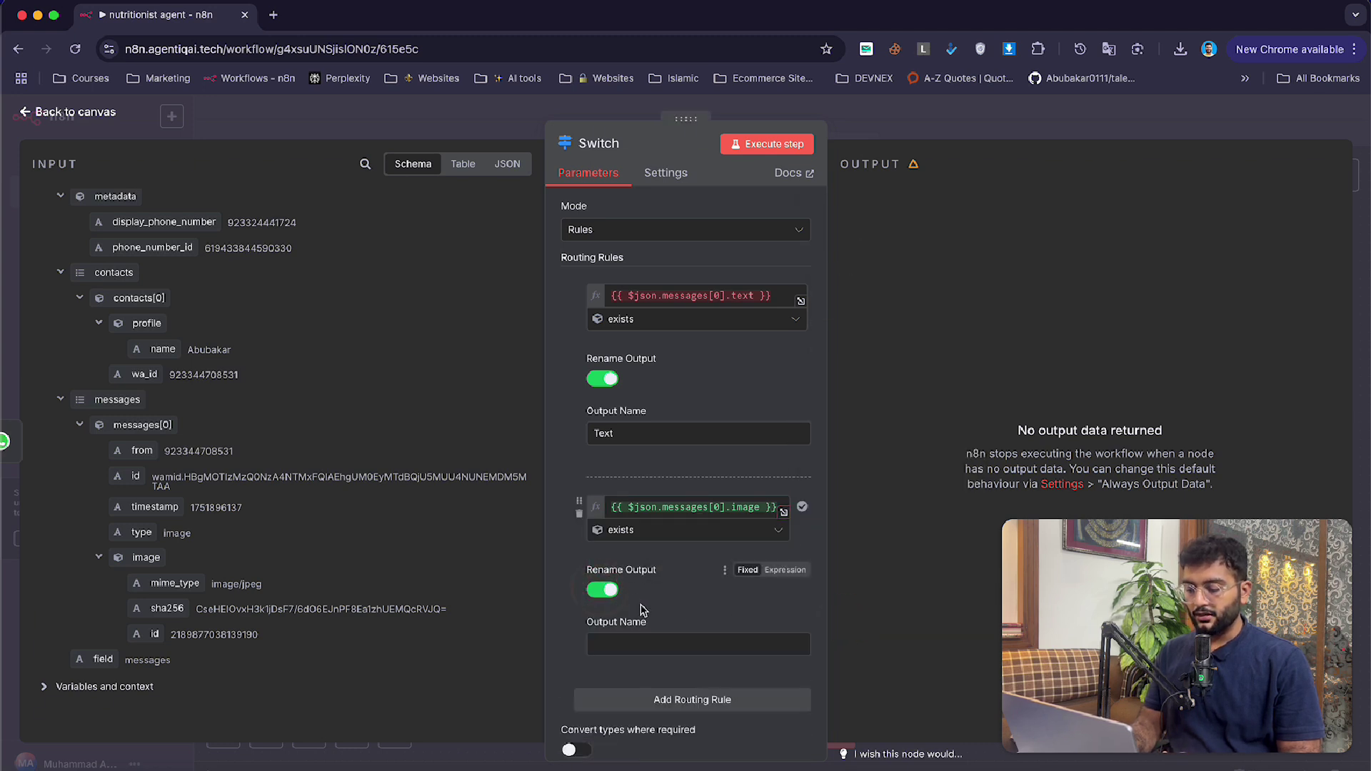
left_click(622, 650)
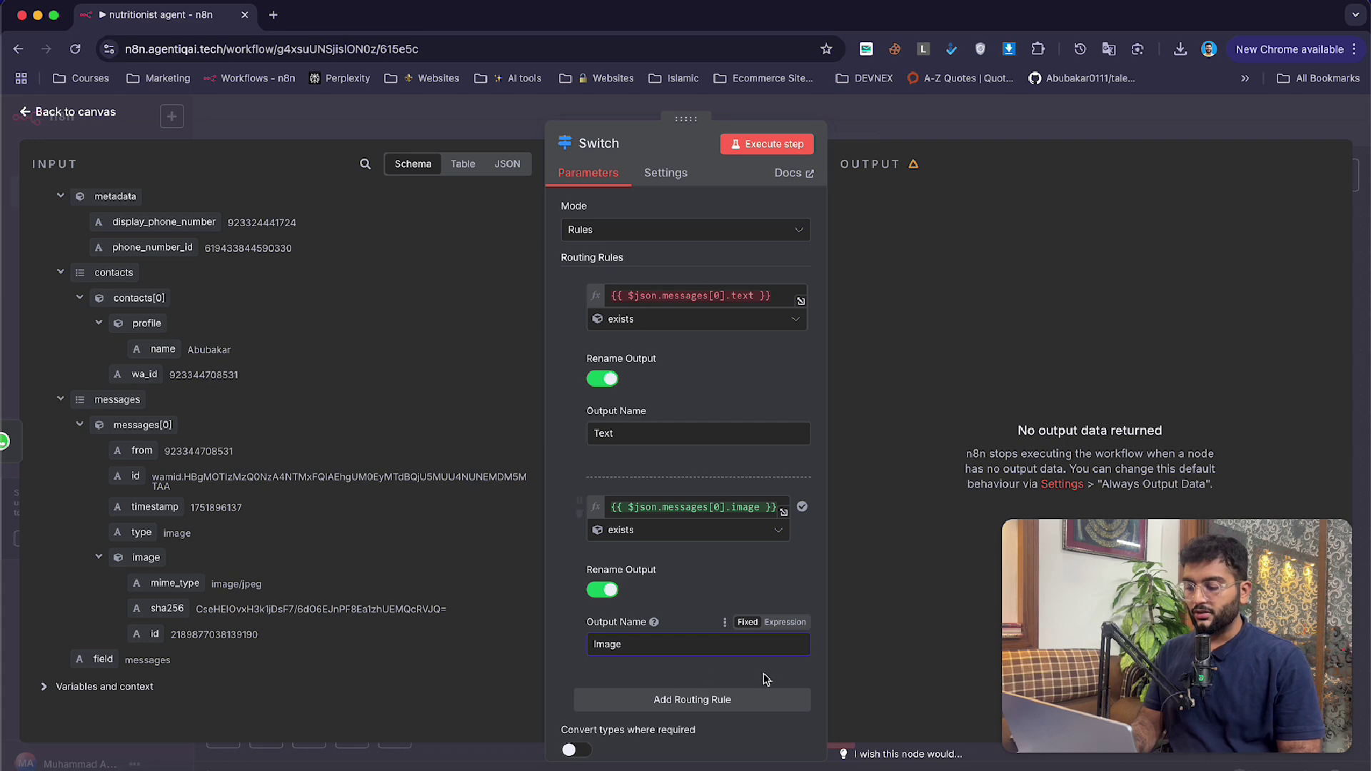
- Add a third routing rule to the Switch node and send a voice message to the Devnex chat in WhatsApp as the trigger event
scroll(699, 674, "down", 3)
left_click(675, 586)
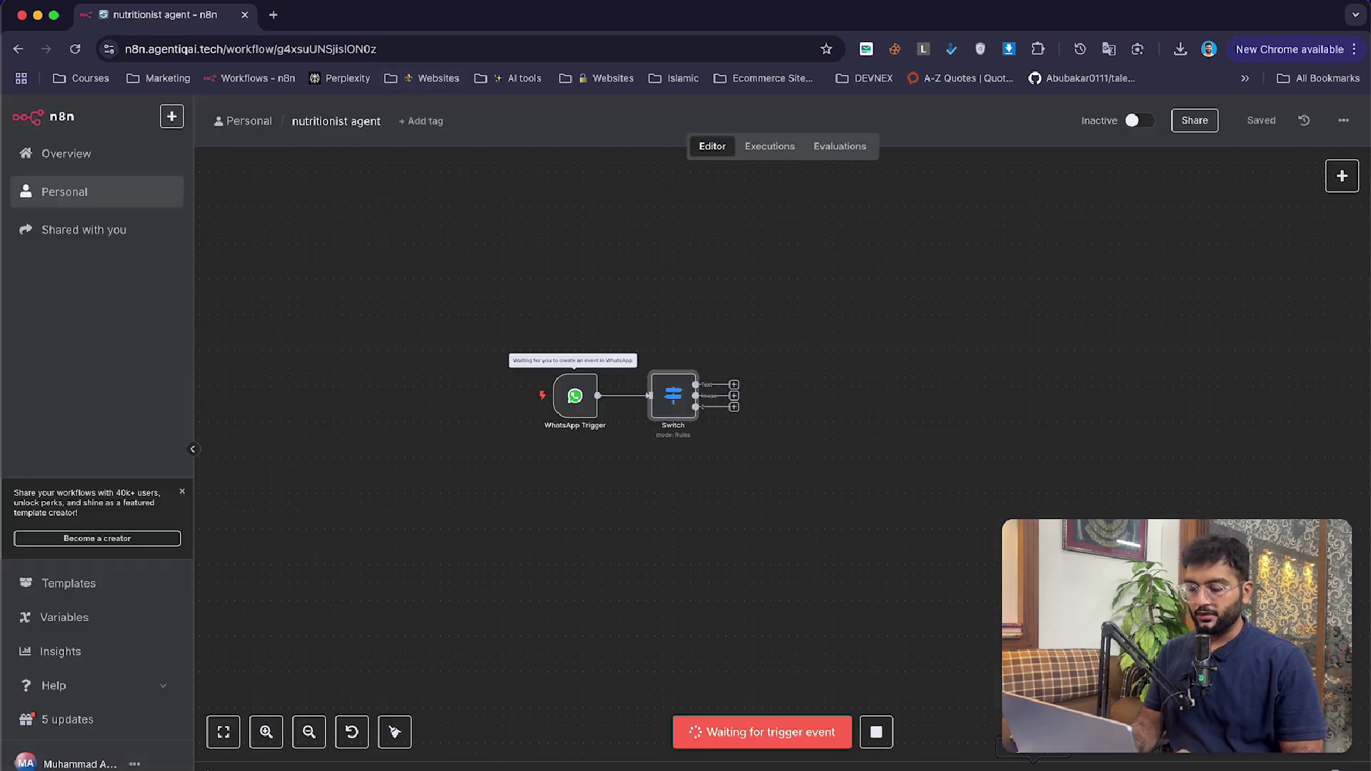
left_click(1033, 768)
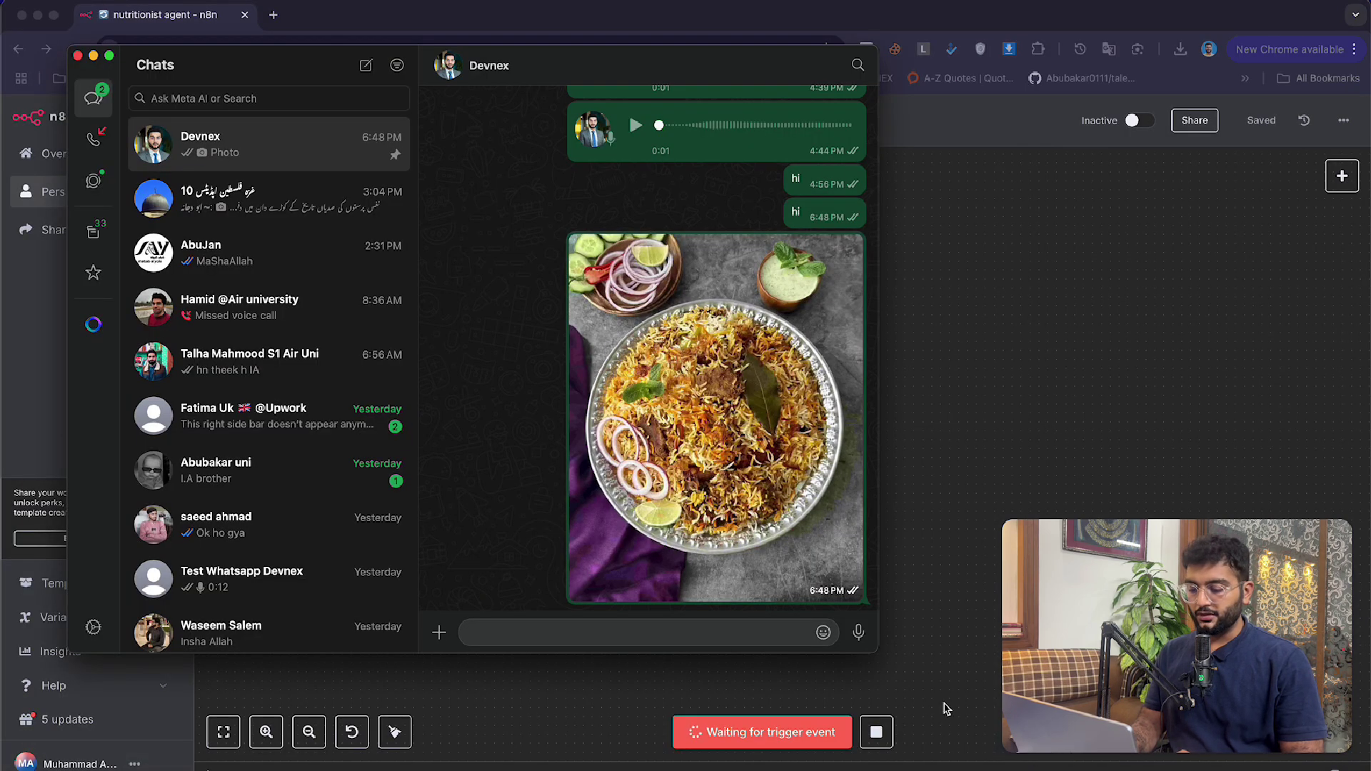
left_click(856, 631)
left_click(856, 632)
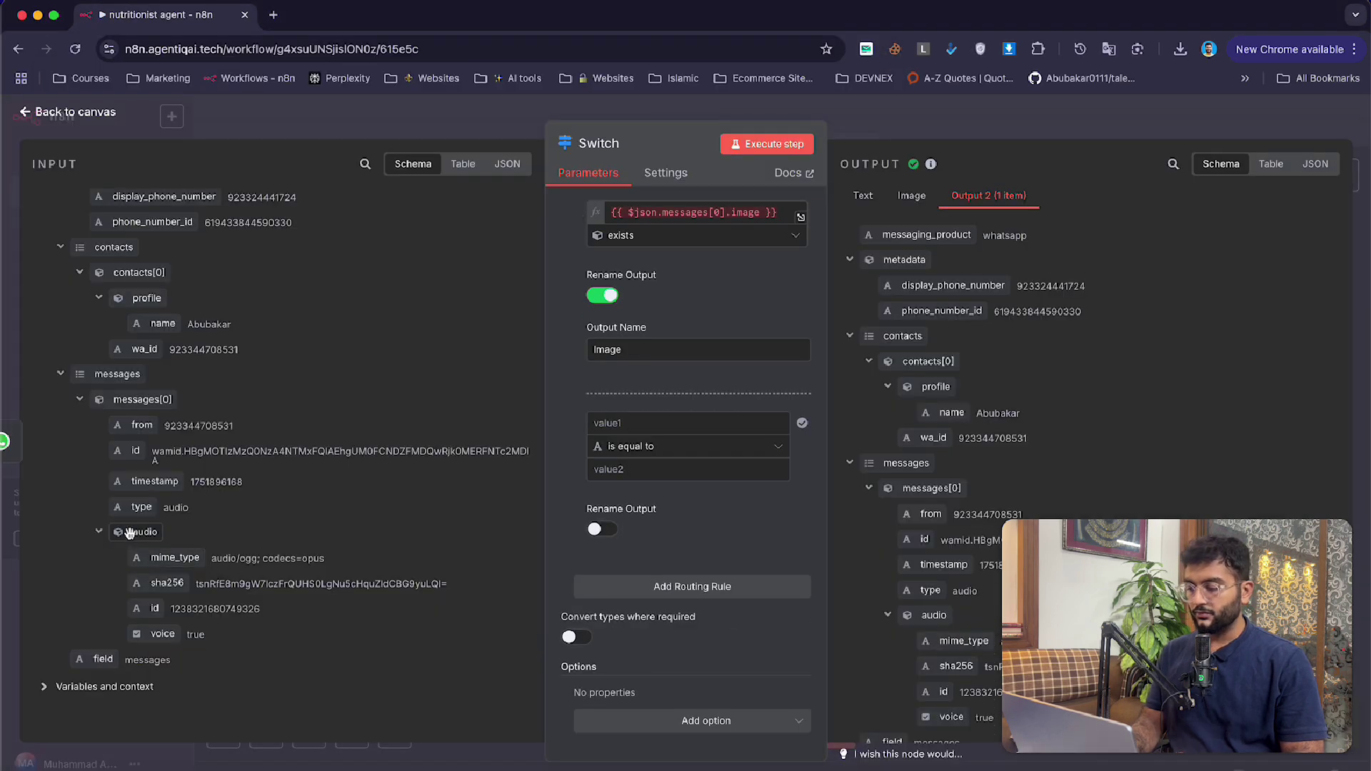
- Set the third routing rule to check that the object {{ $json.messages[0].audio }} exists
left_click_drag(144, 532, 664, 425)
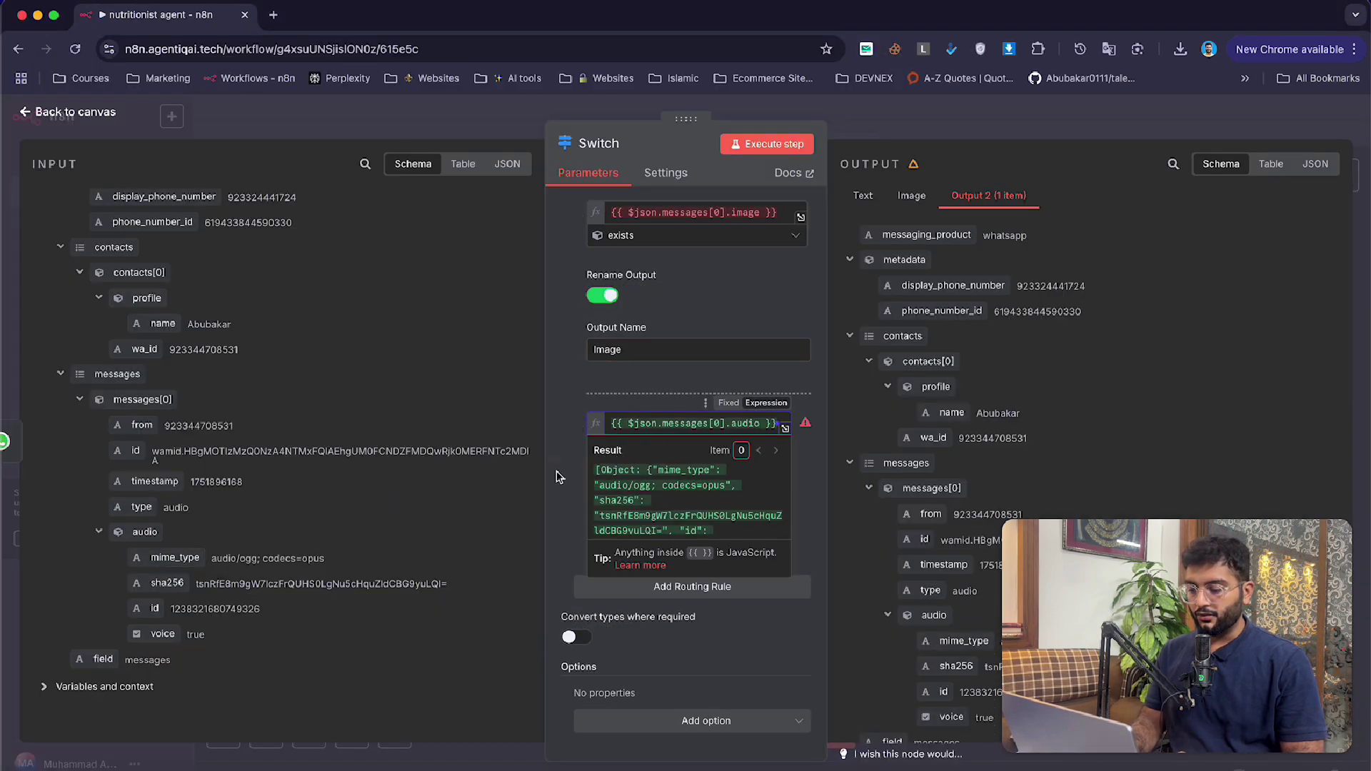
left_click(556, 470)
left_click(686, 446)
mouse_move(681, 624)
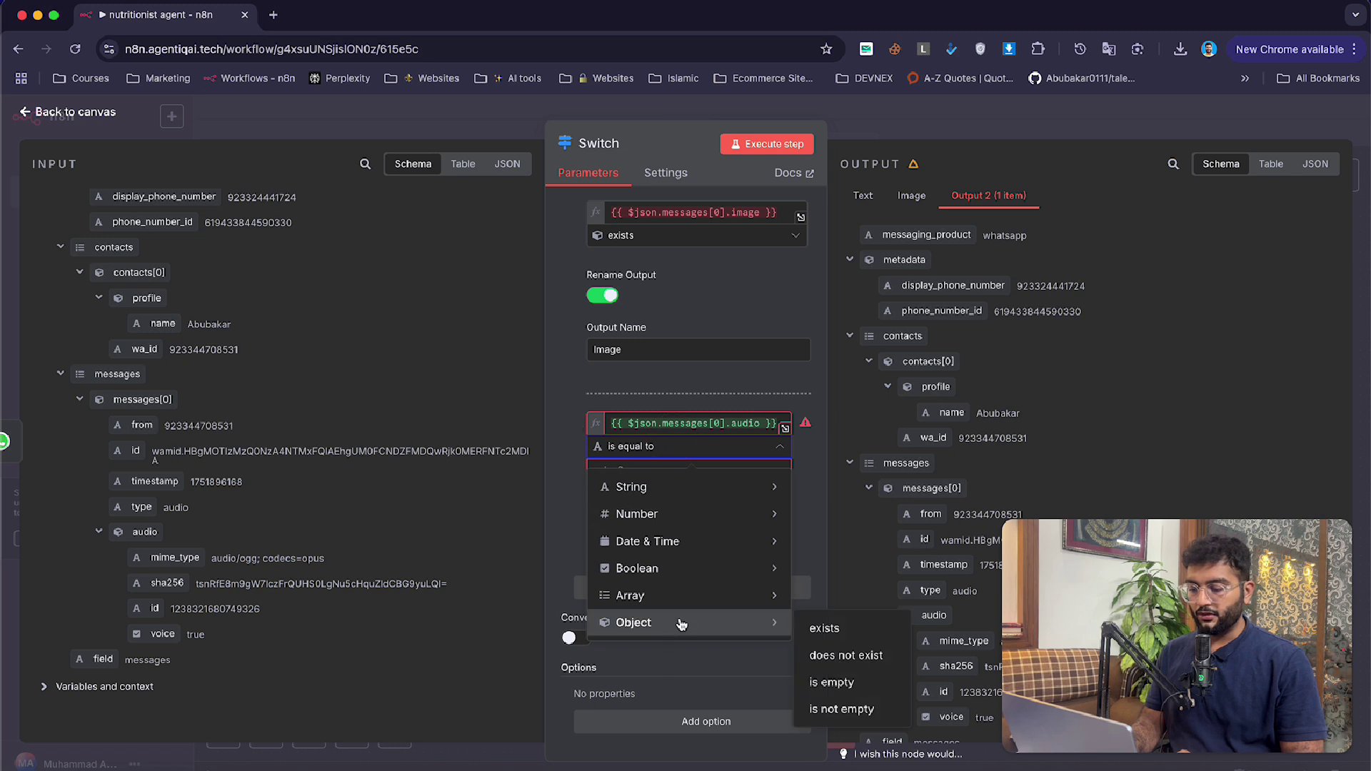
left_click(850, 631)
- Rename the third rule's output to "Audio" and return to the canvas
left_click(602, 529)
left_click(635, 566)
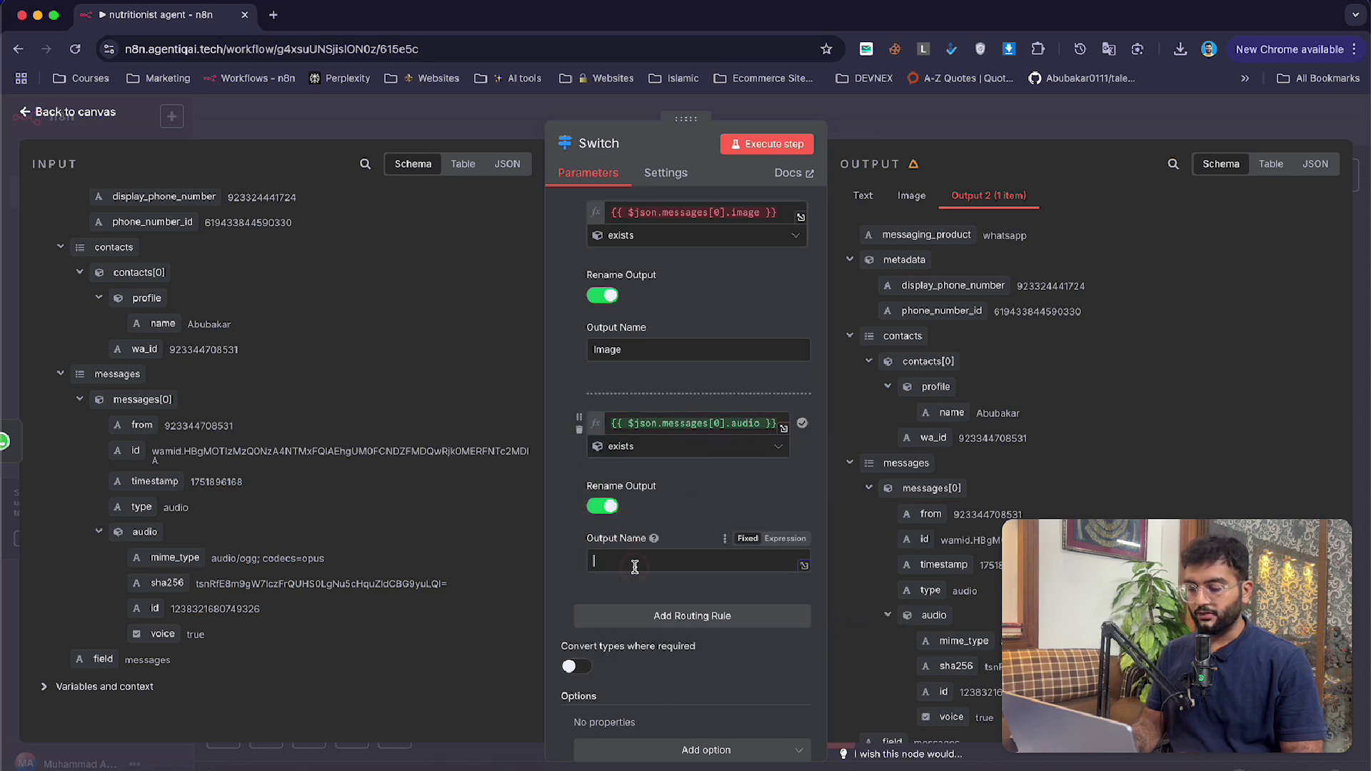
type("Audio")
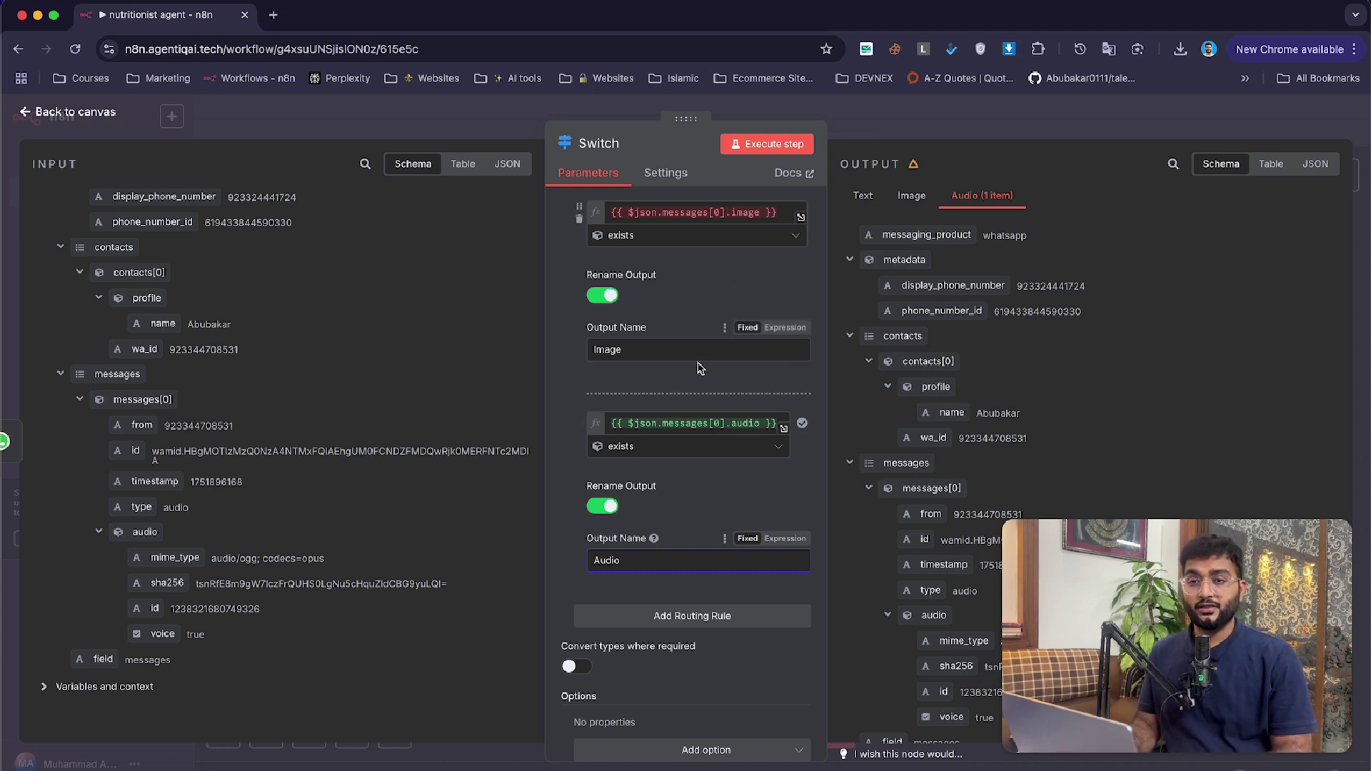
scroll(616, 289, "up", 4)
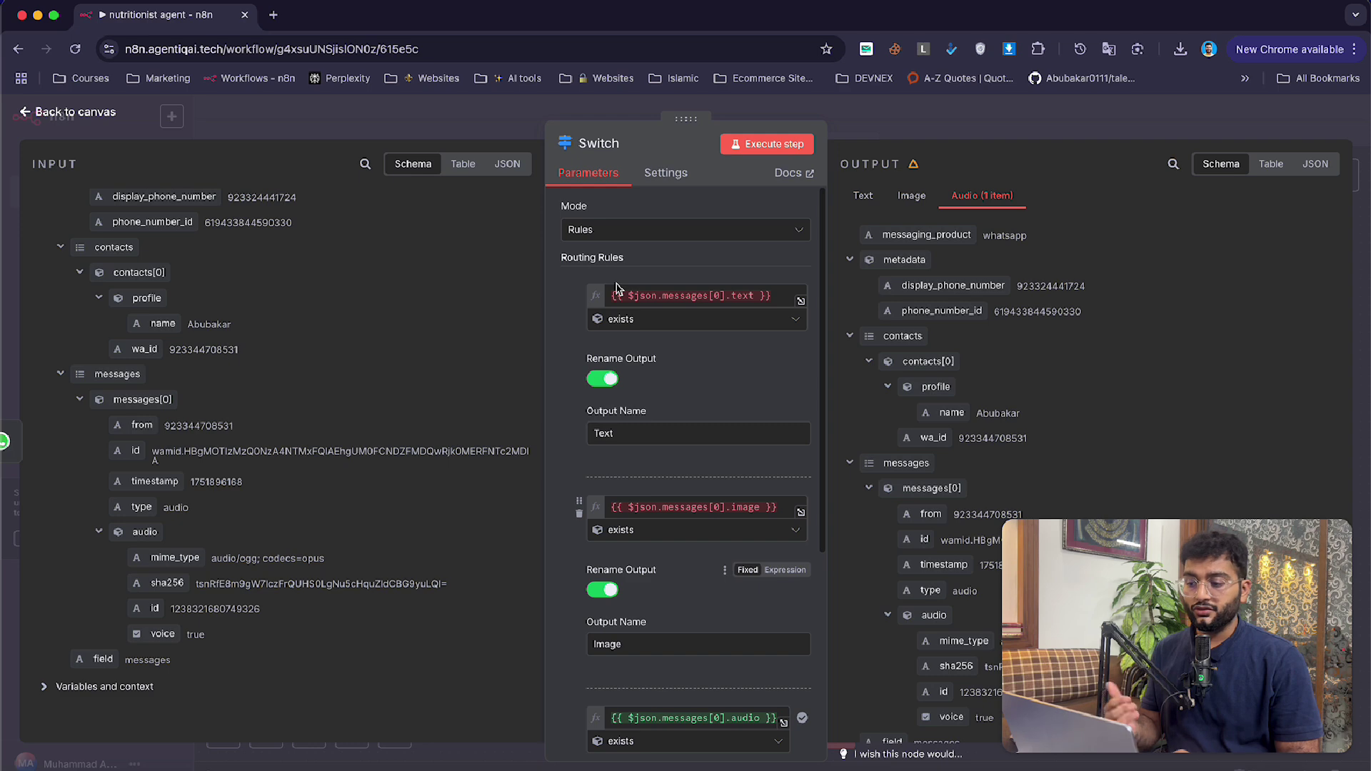
left_click(484, 131)
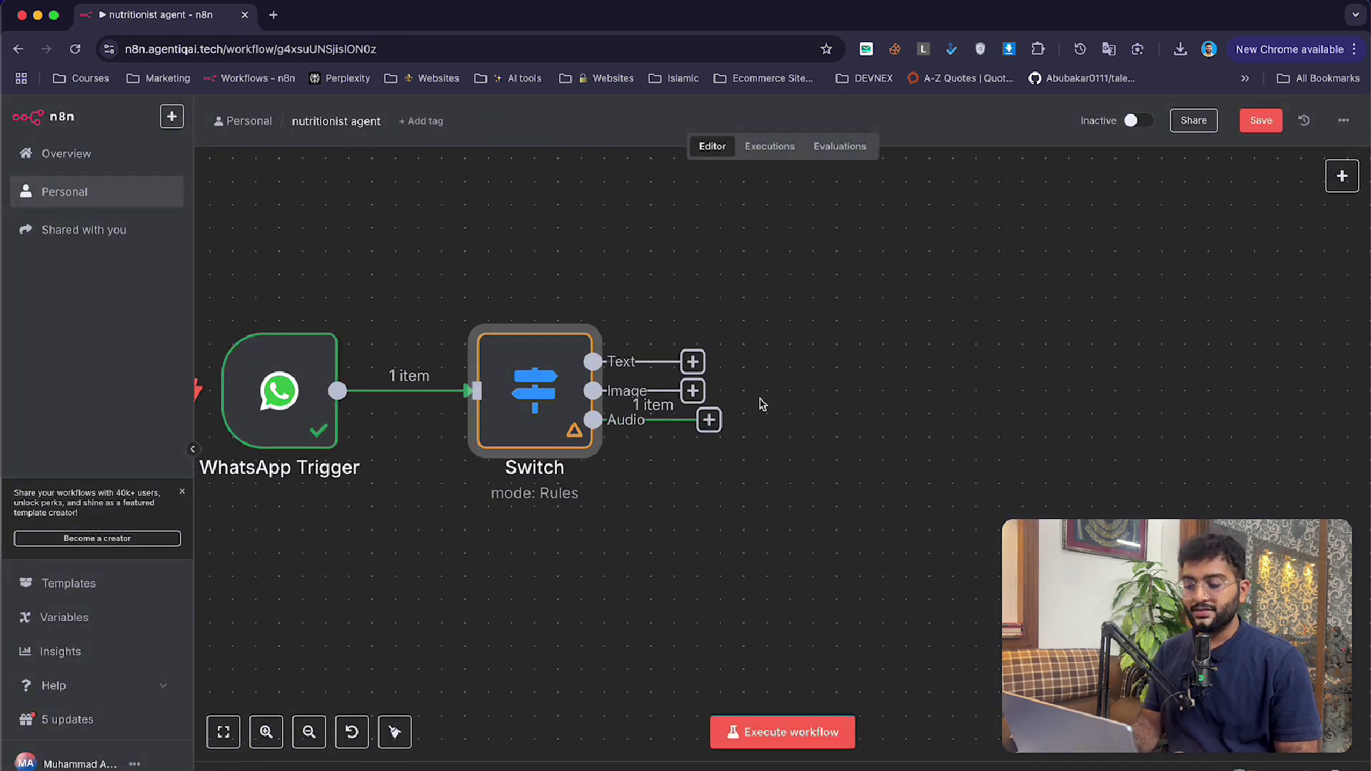
- Move the Switch node farther from the WhatsApp Trigger and save the workflow
scroll(762, 404, "left", 2)
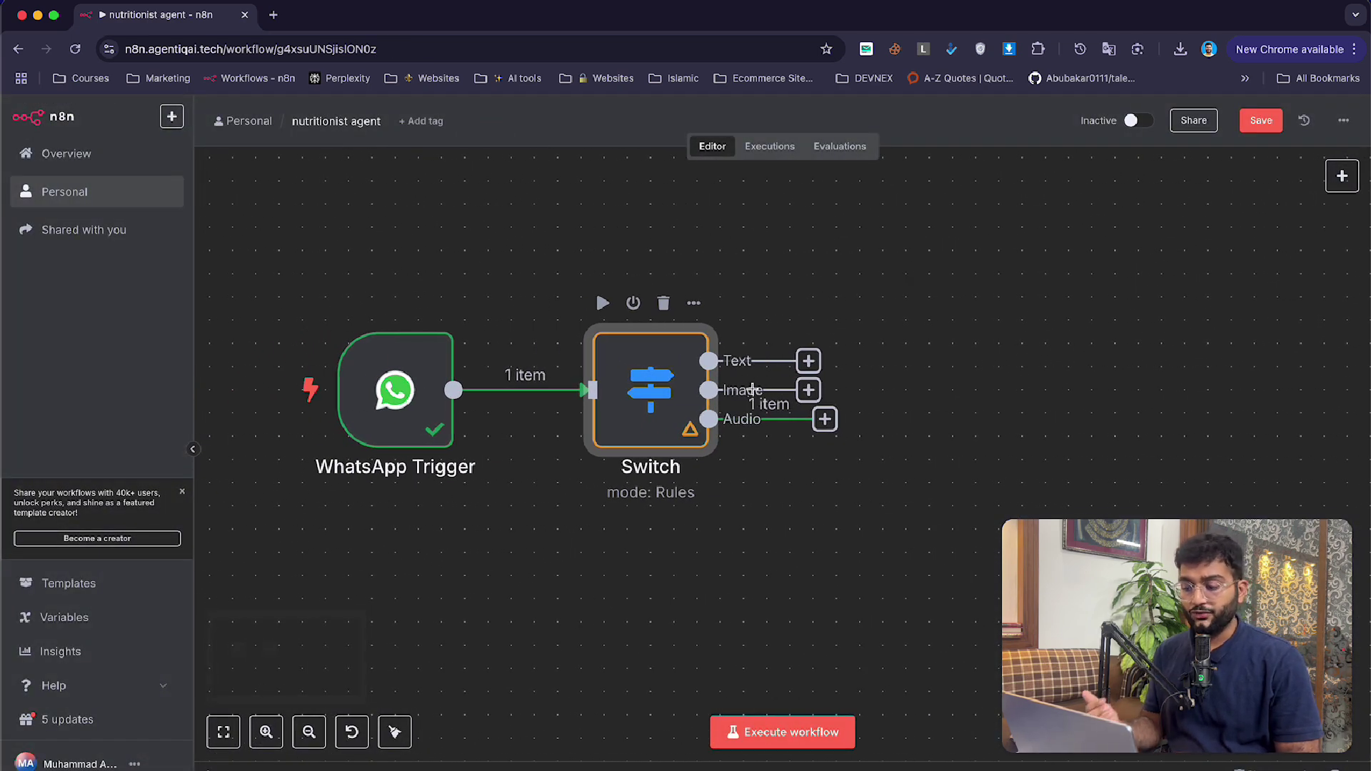
left_click_drag(660, 394, 727, 390)
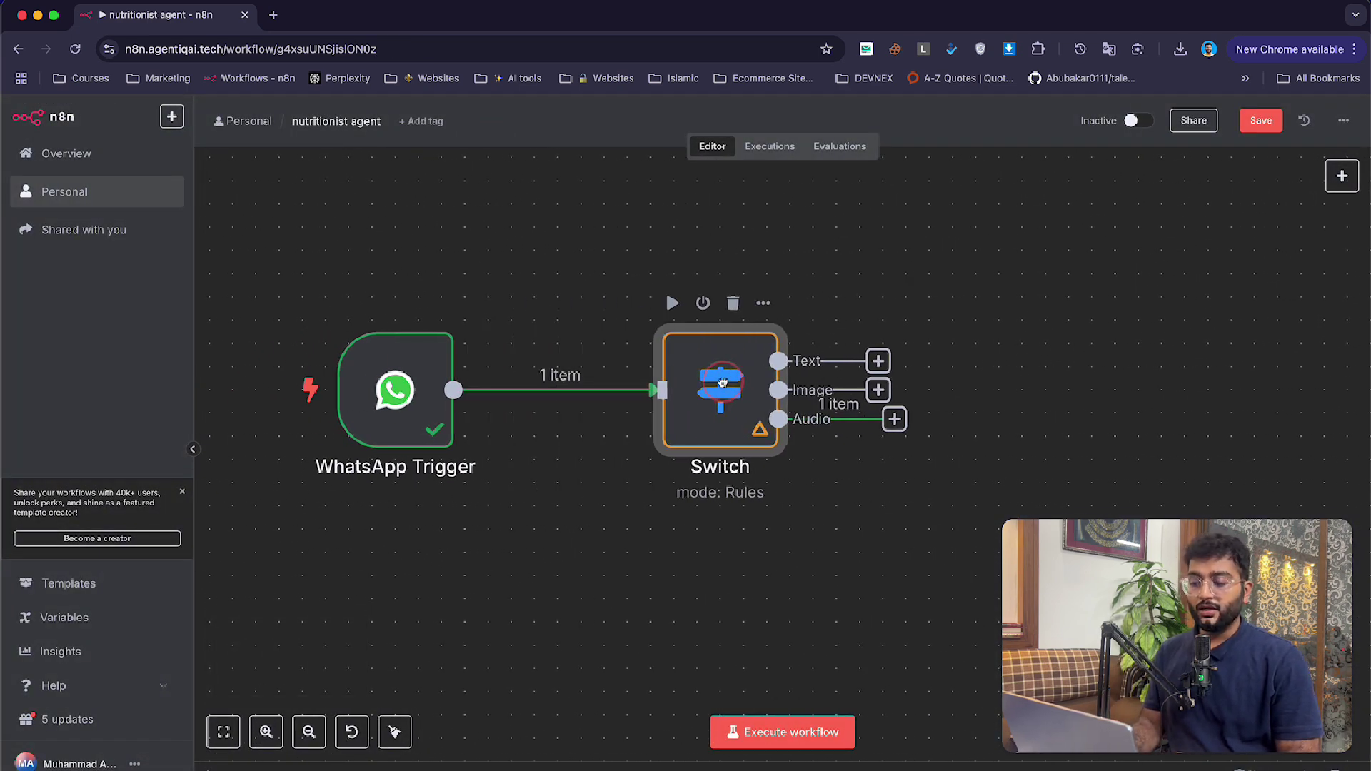
left_click(1263, 122)
scroll(1048, 371, "down", 5)
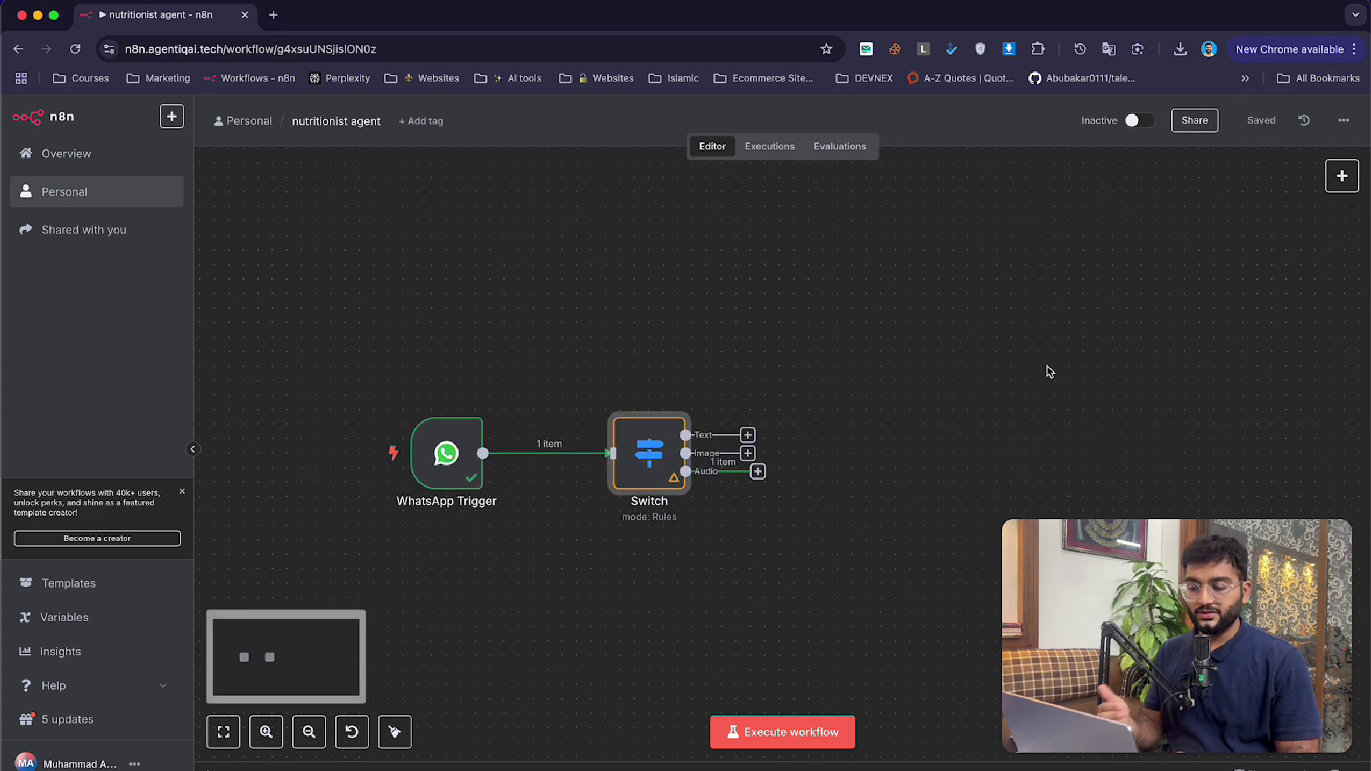
- Add a WhatsApp Business Cloud "Download media" node to the Switch node's Audio output
key("Tab")
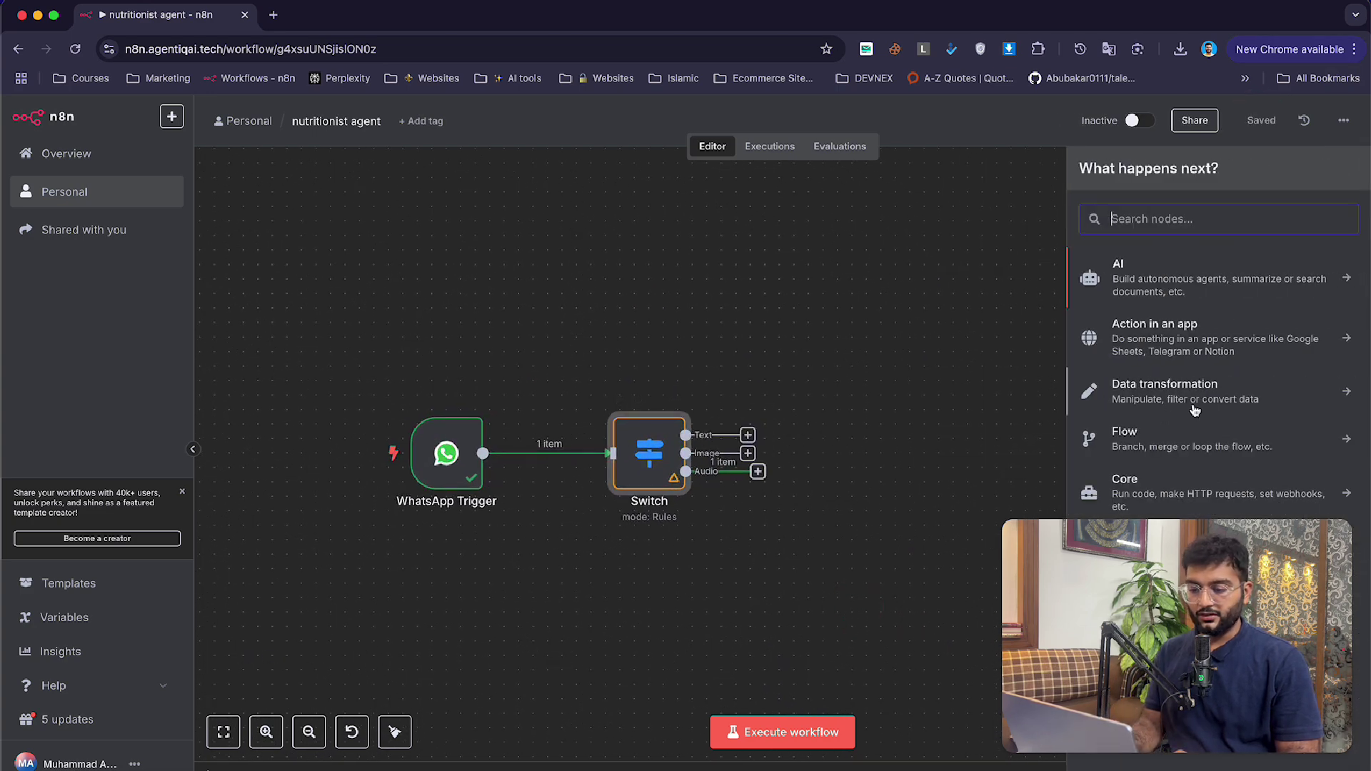
type("what")
key("Return")
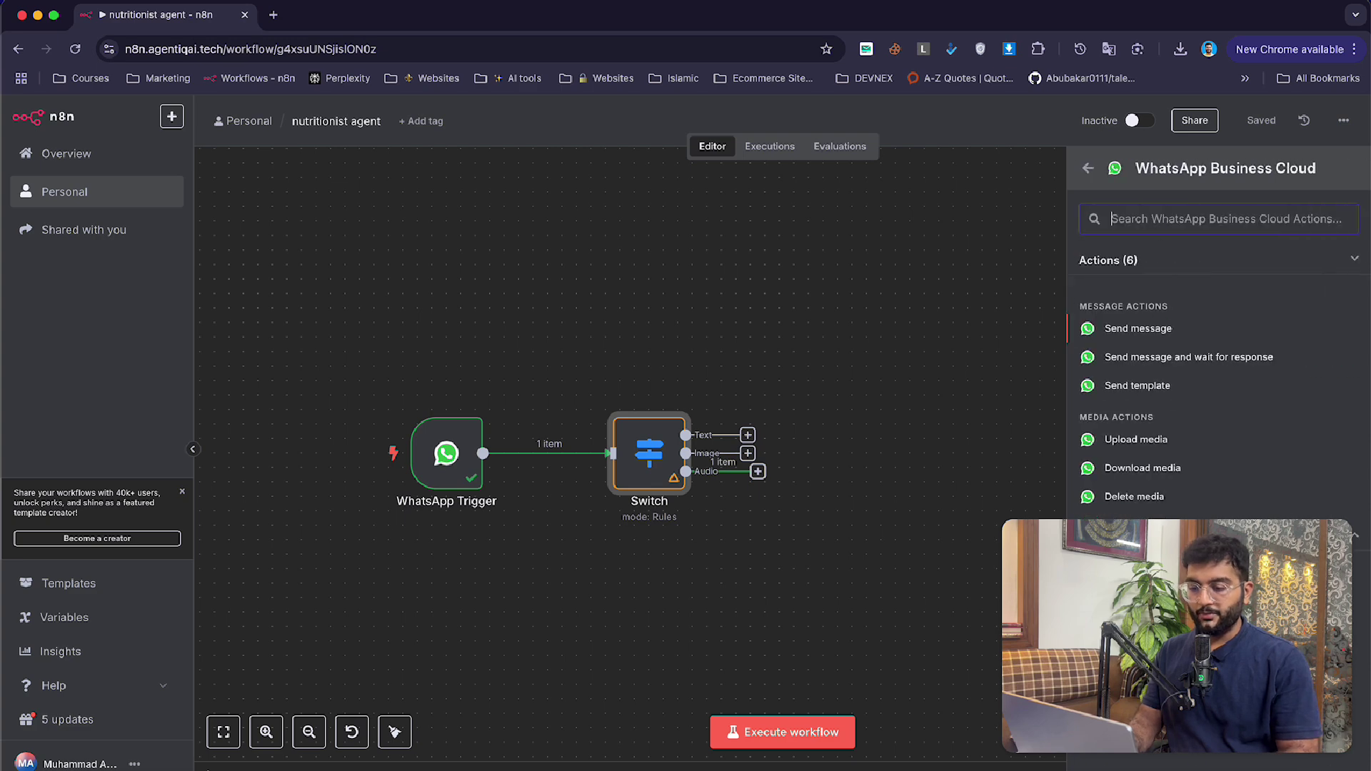
left_click(1129, 477)
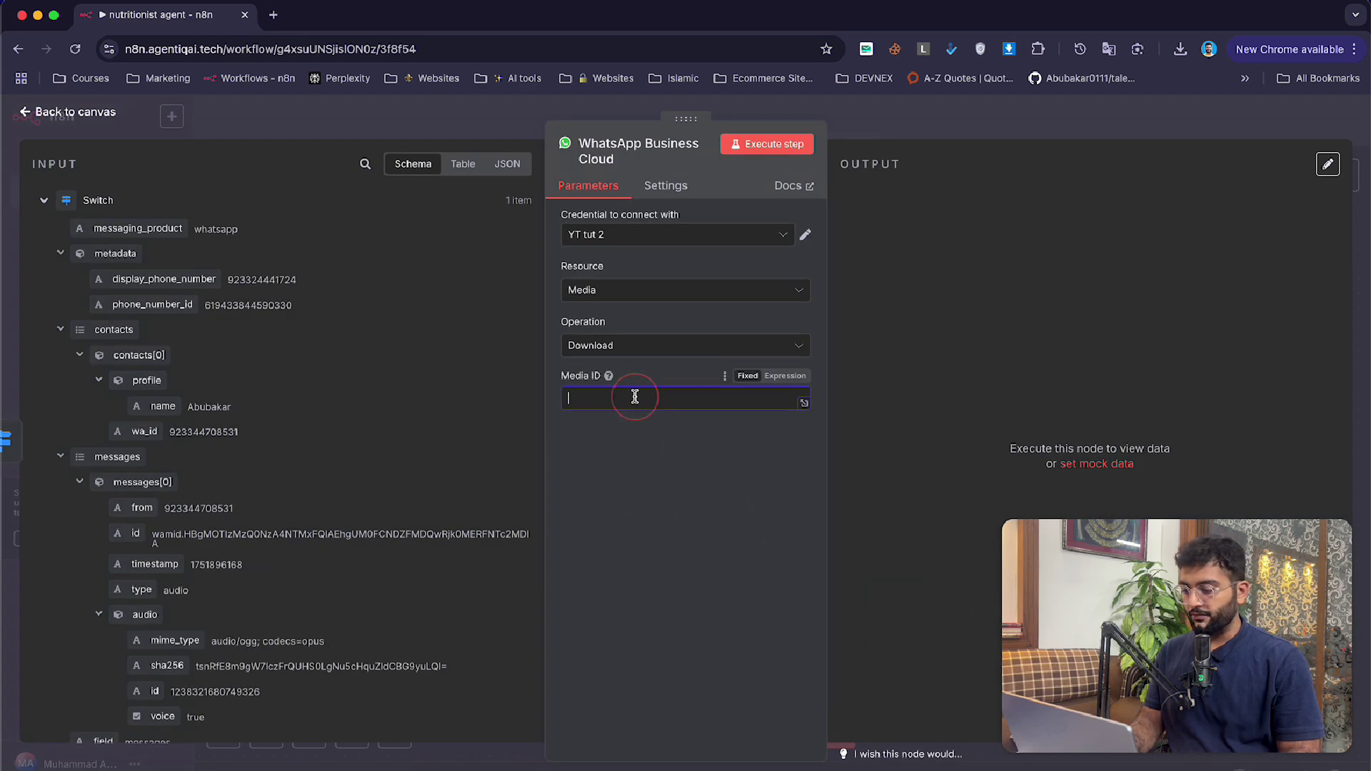
- Set the Media ID to {{ $json.messages[0].audio.id }} with the Devnex Sender credential, and execute the download node
scroll(285, 571, "down", 2)
left_click_drag(154, 622, 575, 398)
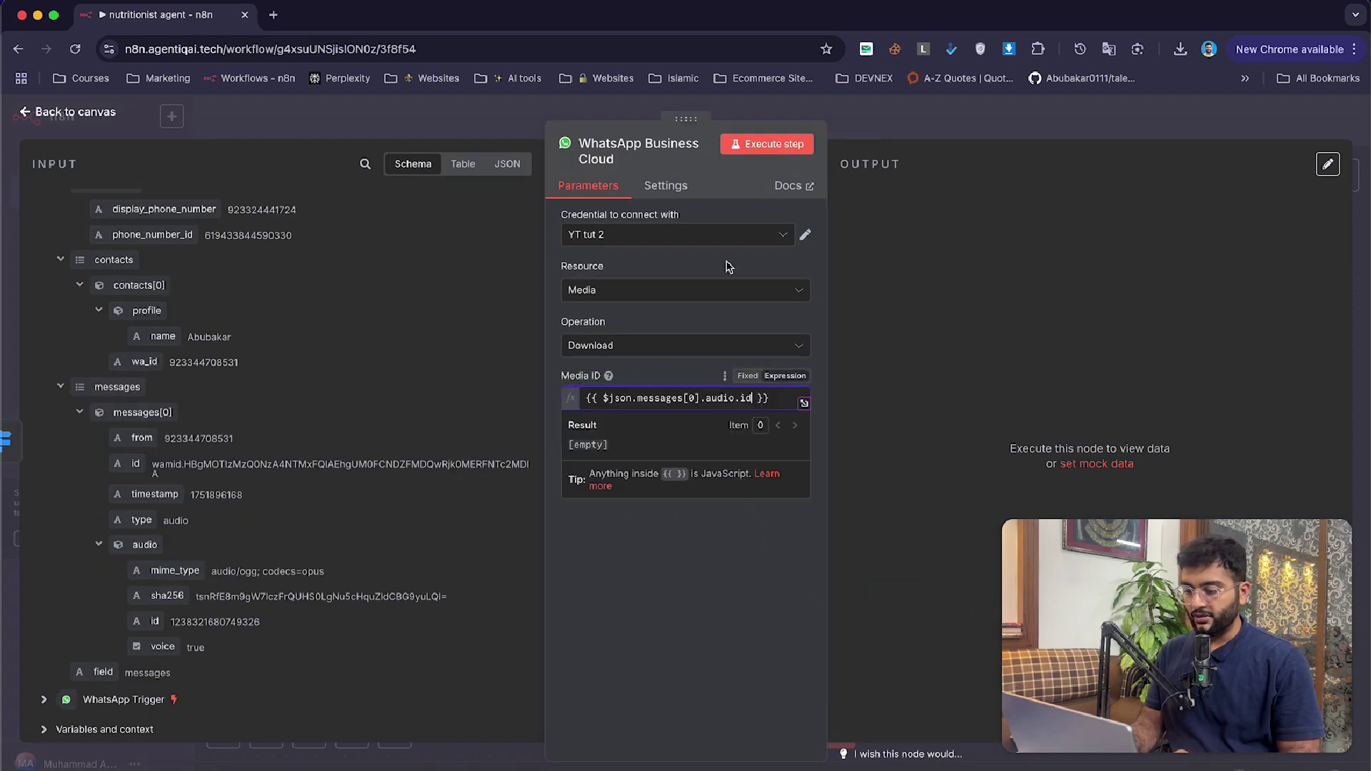
left_click(660, 243)
left_click(646, 270)
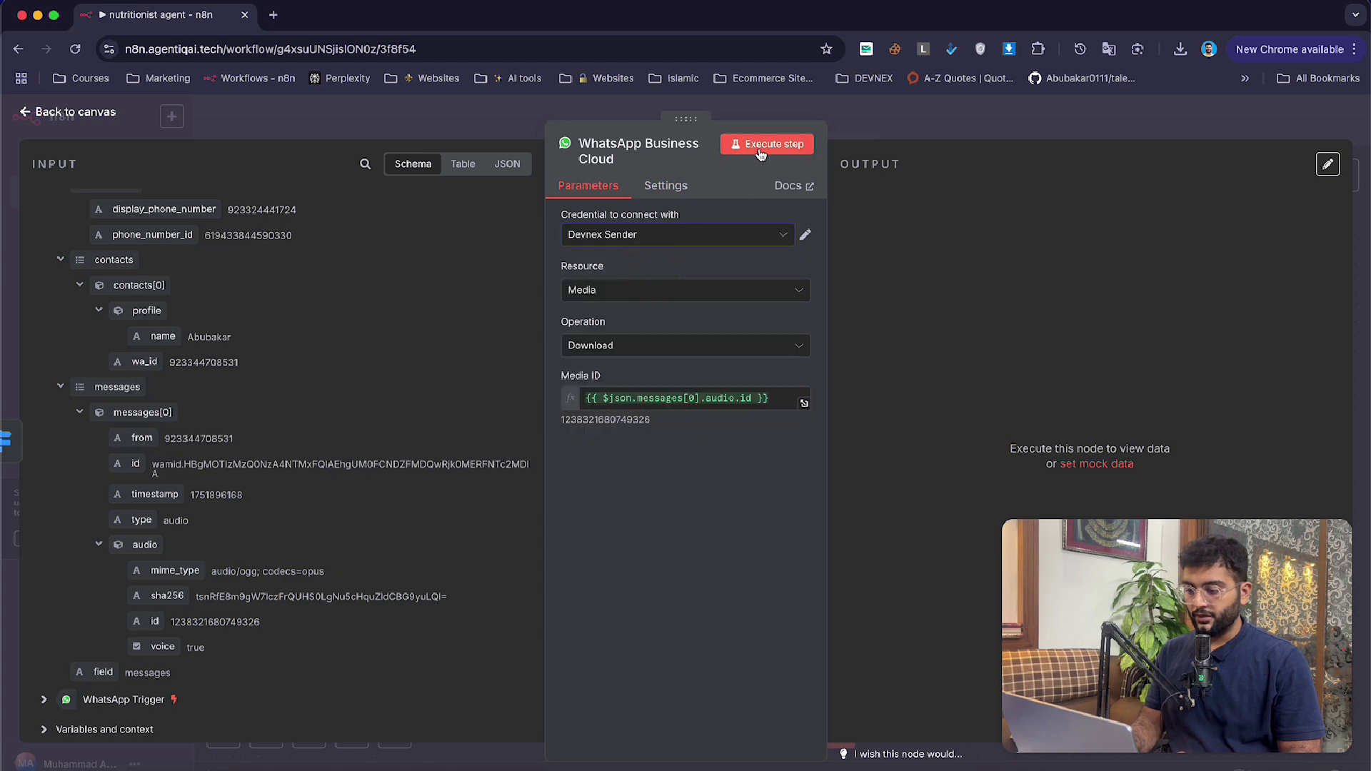
left_click(761, 145)
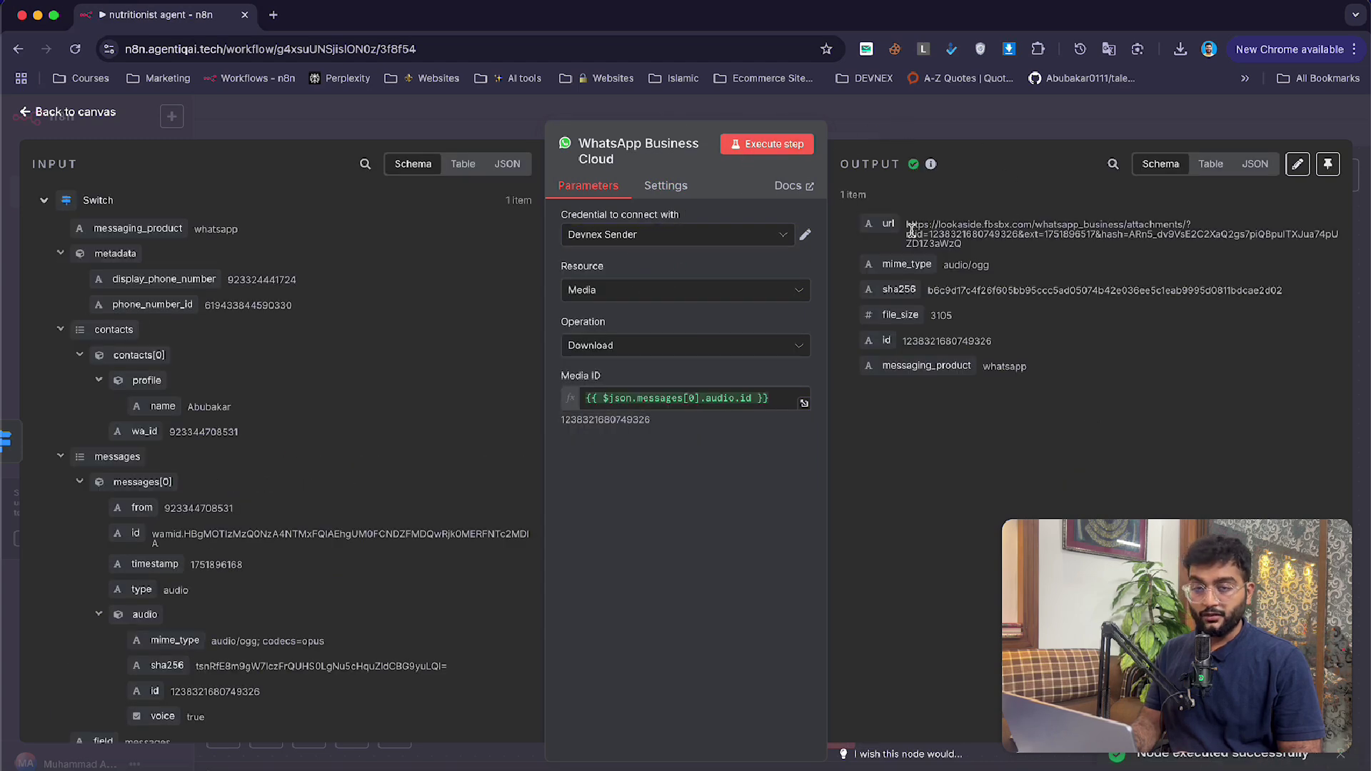
left_click(940, 137)
- Add an HTTP Request node after the WhatsApp Business Cloud node
scroll(723, 591, "right", 5)
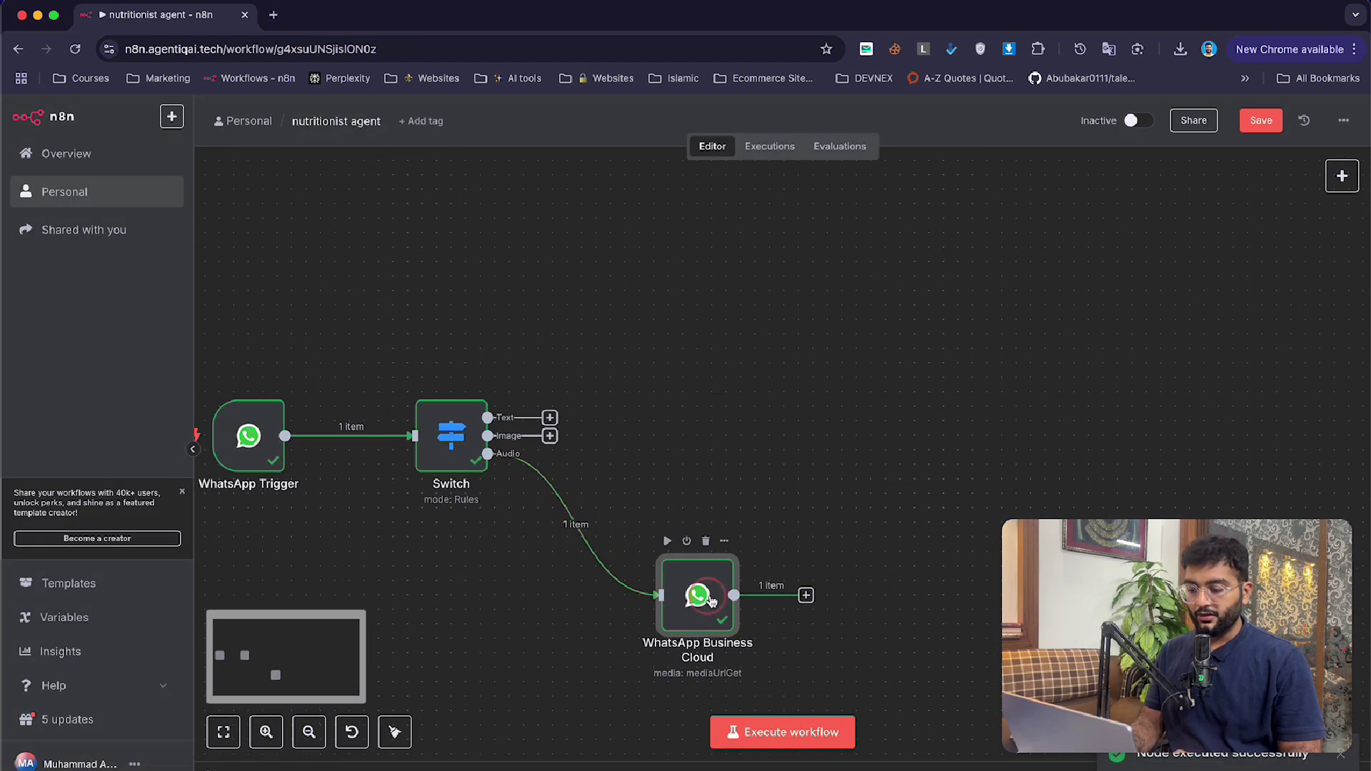
left_click(748, 595)
type("h")
key("Return")
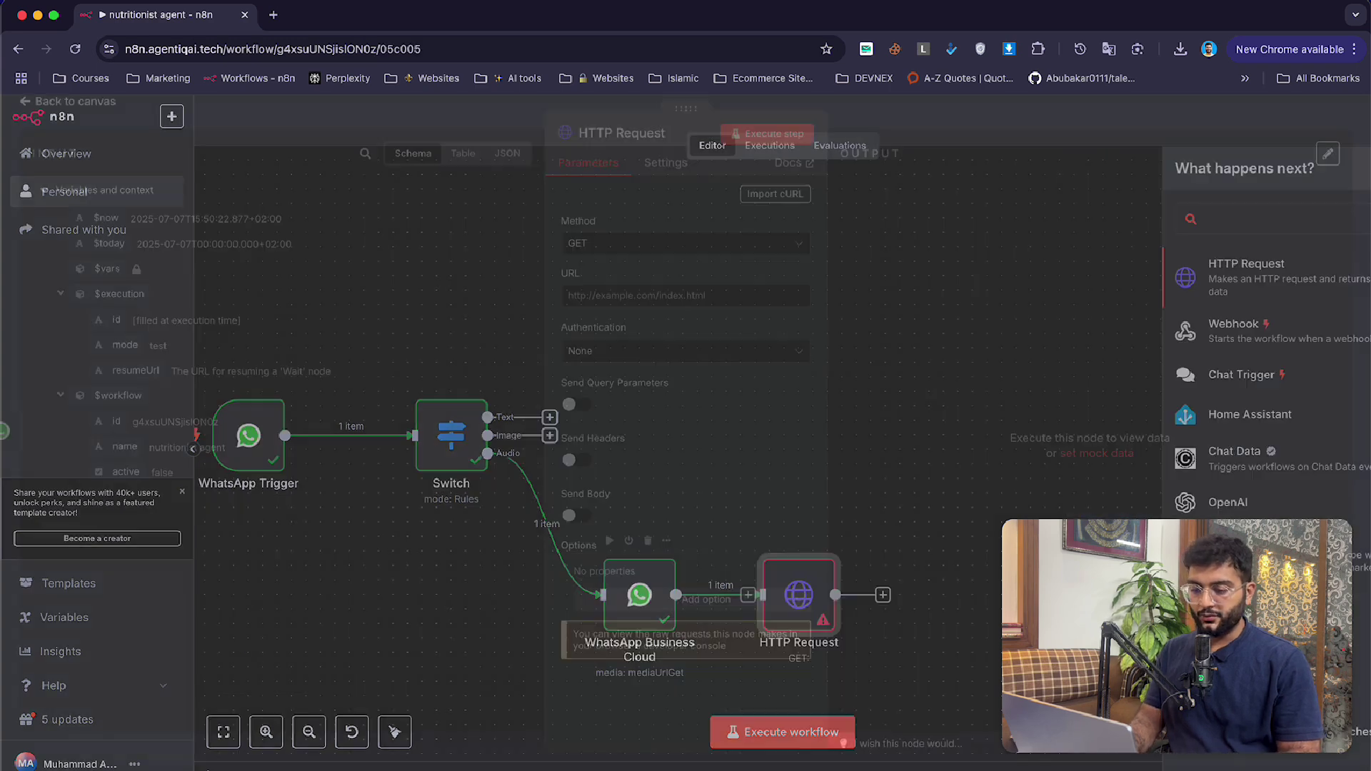
- Set the HTTP Request authentication to Generic Credential Type with Header Auth, using the Devnex Header Auth account
left_click(629, 361)
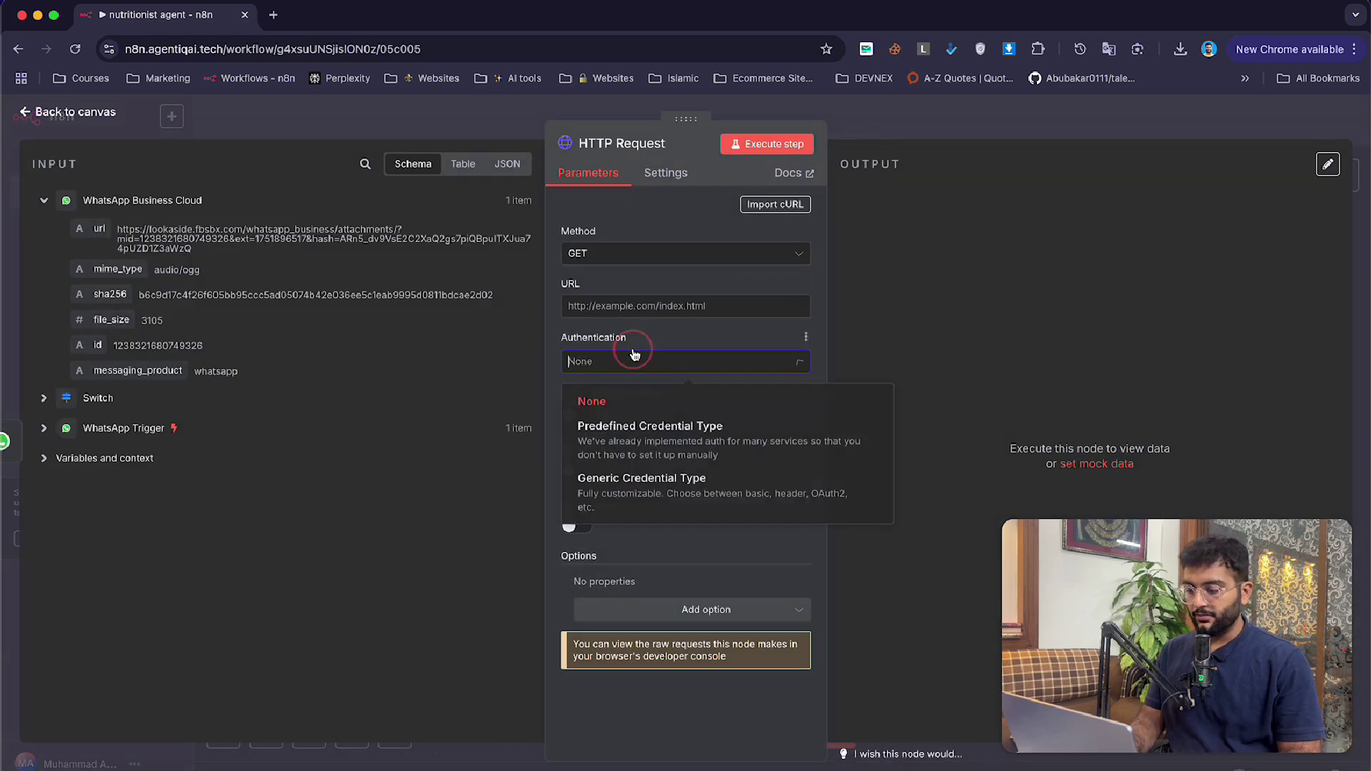
left_click(614, 486)
left_click(635, 415)
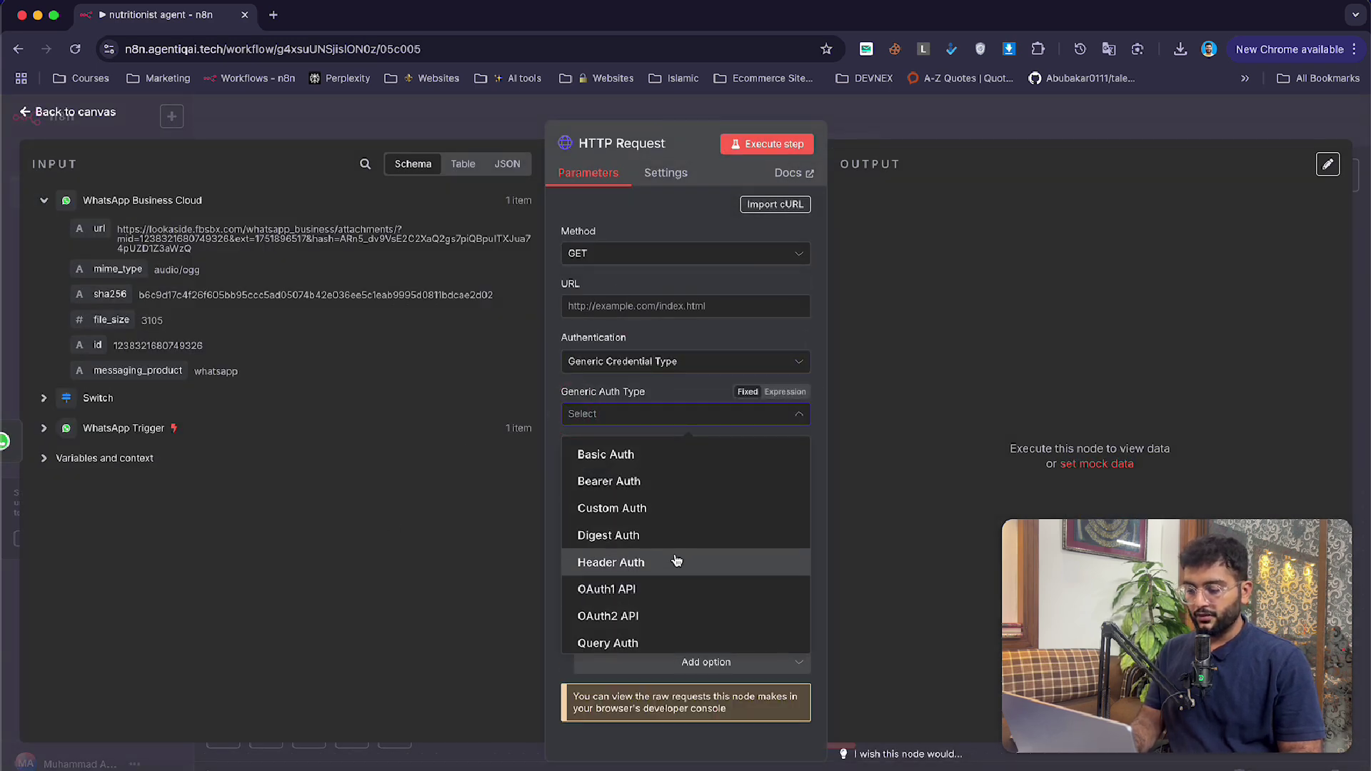
left_click(676, 562)
left_click(595, 466)
scroll(638, 509, "up", 1)
left_click(636, 500)
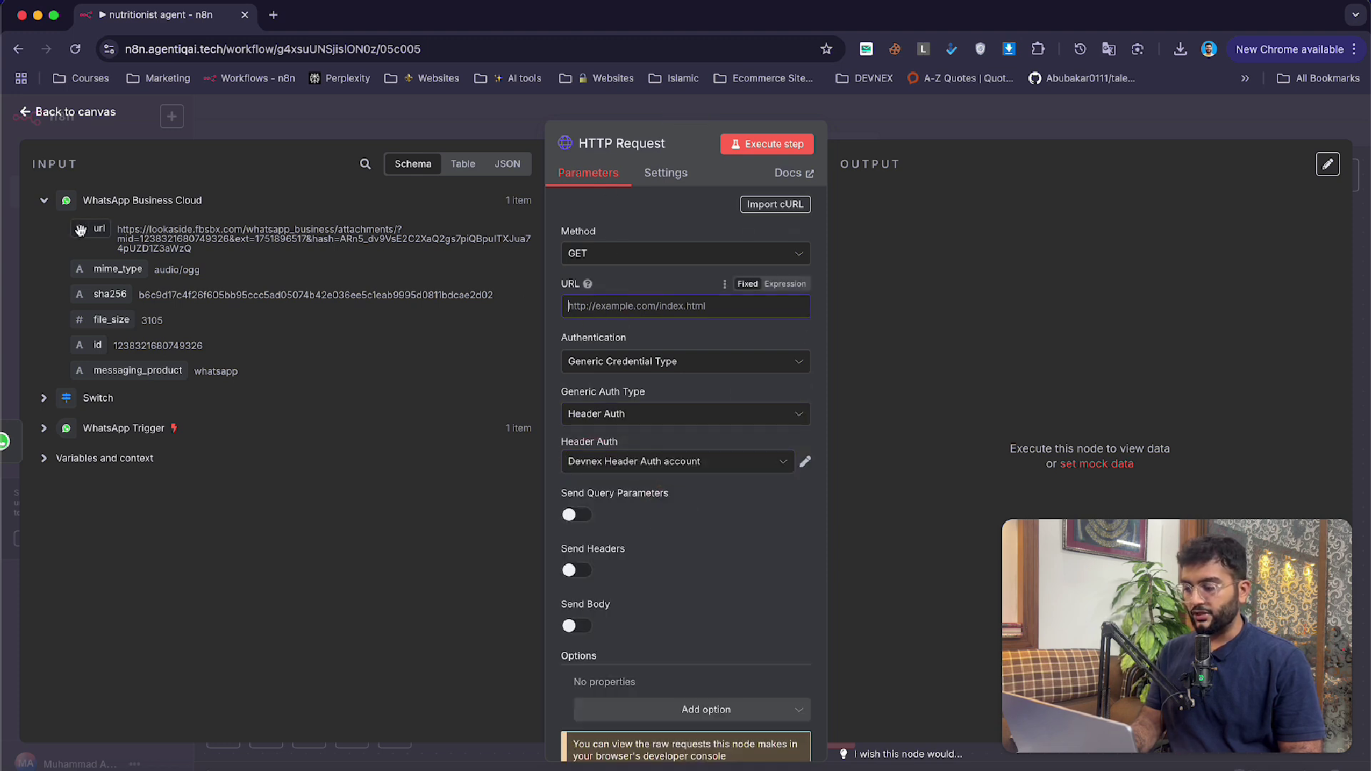
- Set the request URL to {{ $json.url }}, then execute the node and play the downloaded audio file
left_click_drag(80, 229, 643, 306)
left_click(790, 142)
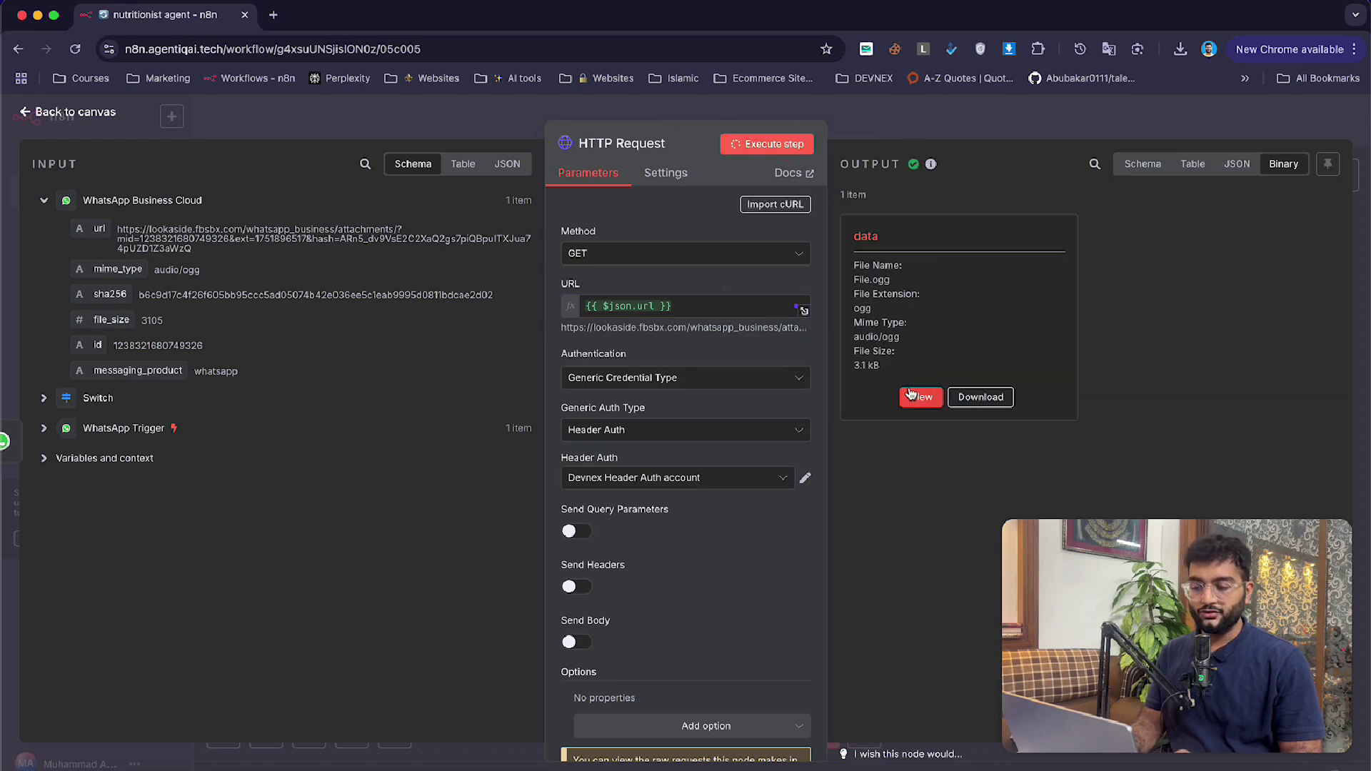
left_click(911, 394)
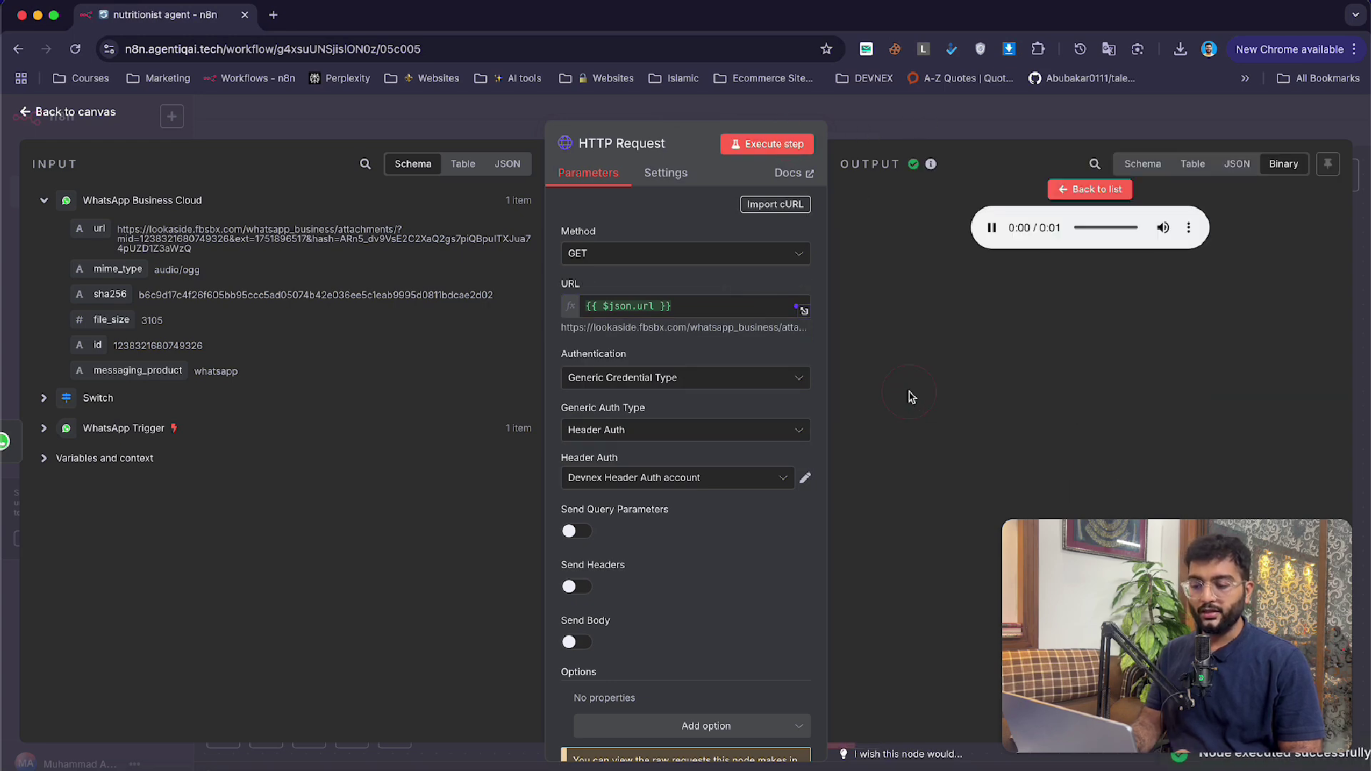
left_click(984, 130)
- Add an OpenAI "Transcribe a recording" node after the HTTP Request node
scroll(918, 438, "right", 3)
left_click(751, 541)
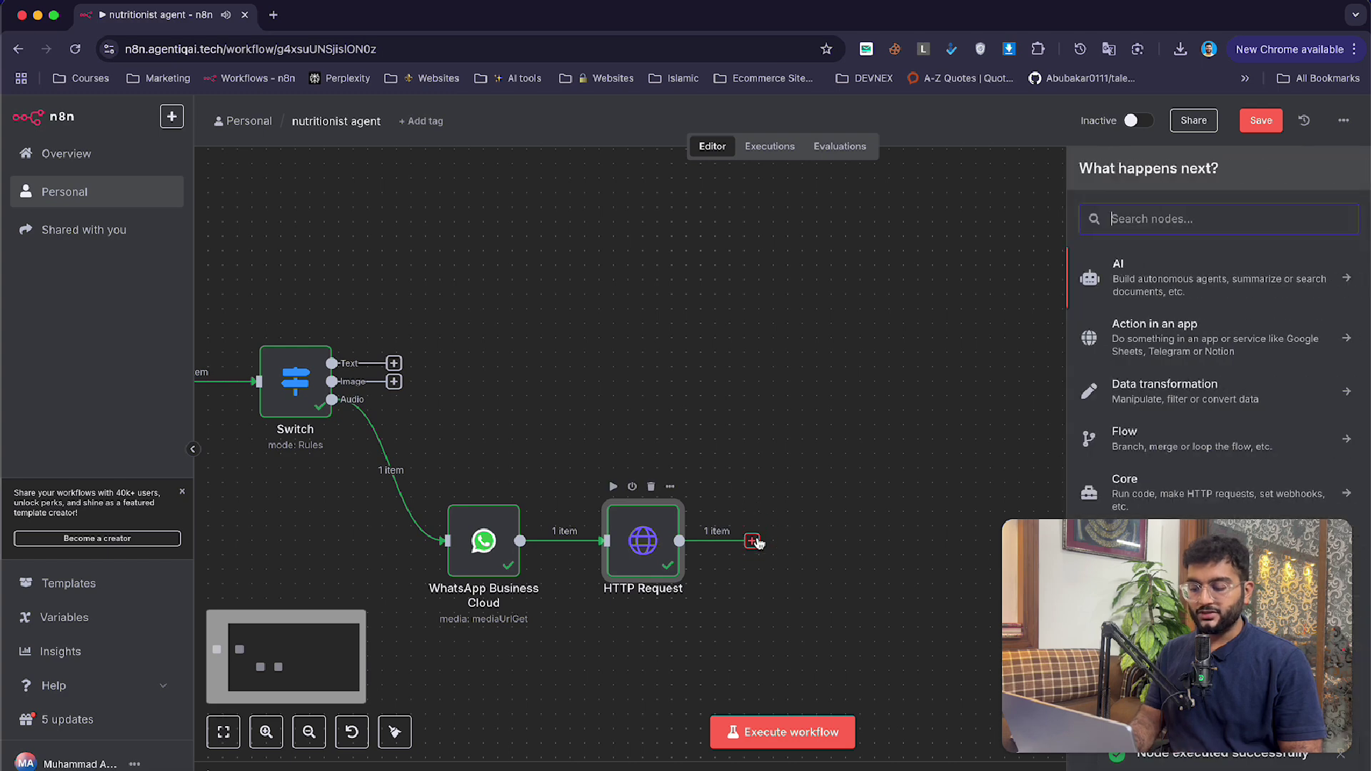
type("n")
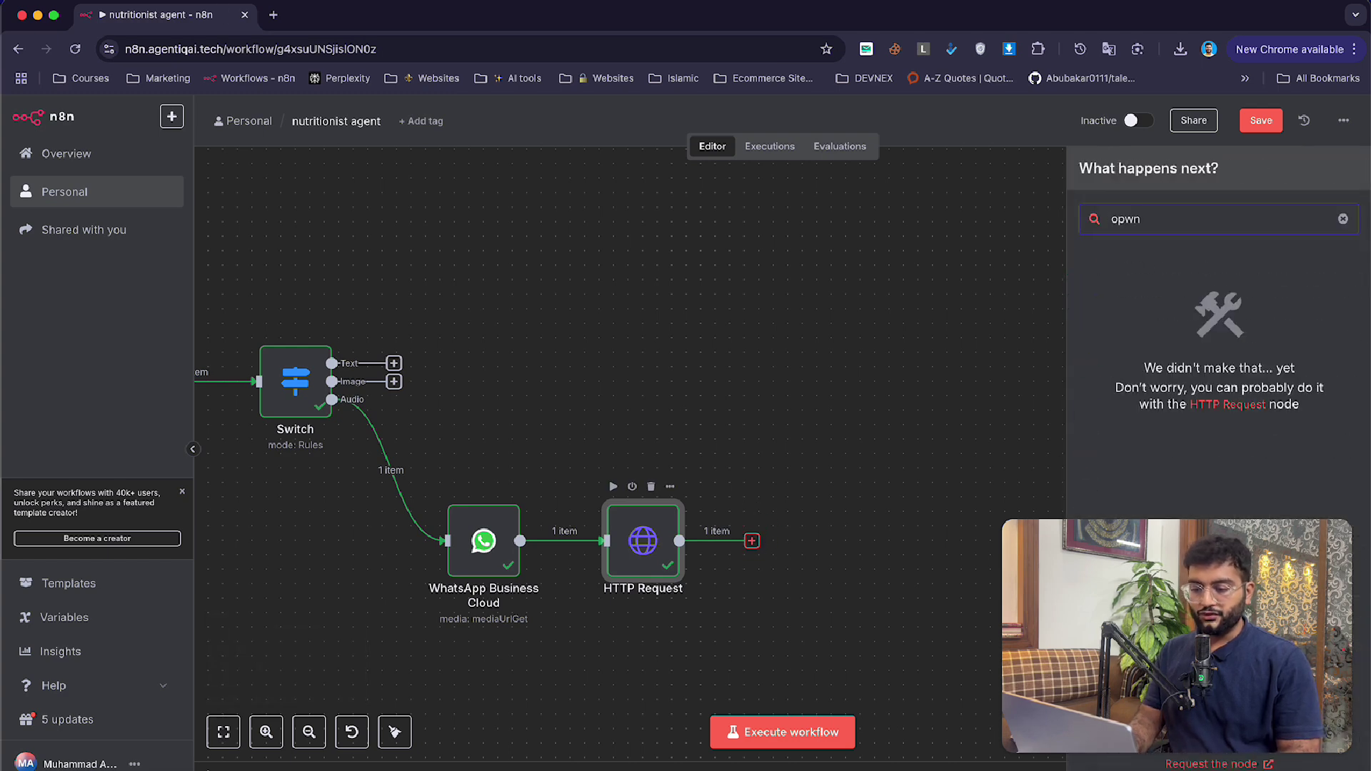
key("BackSpace")
key("BackSpace")
type("en")
key("Return")
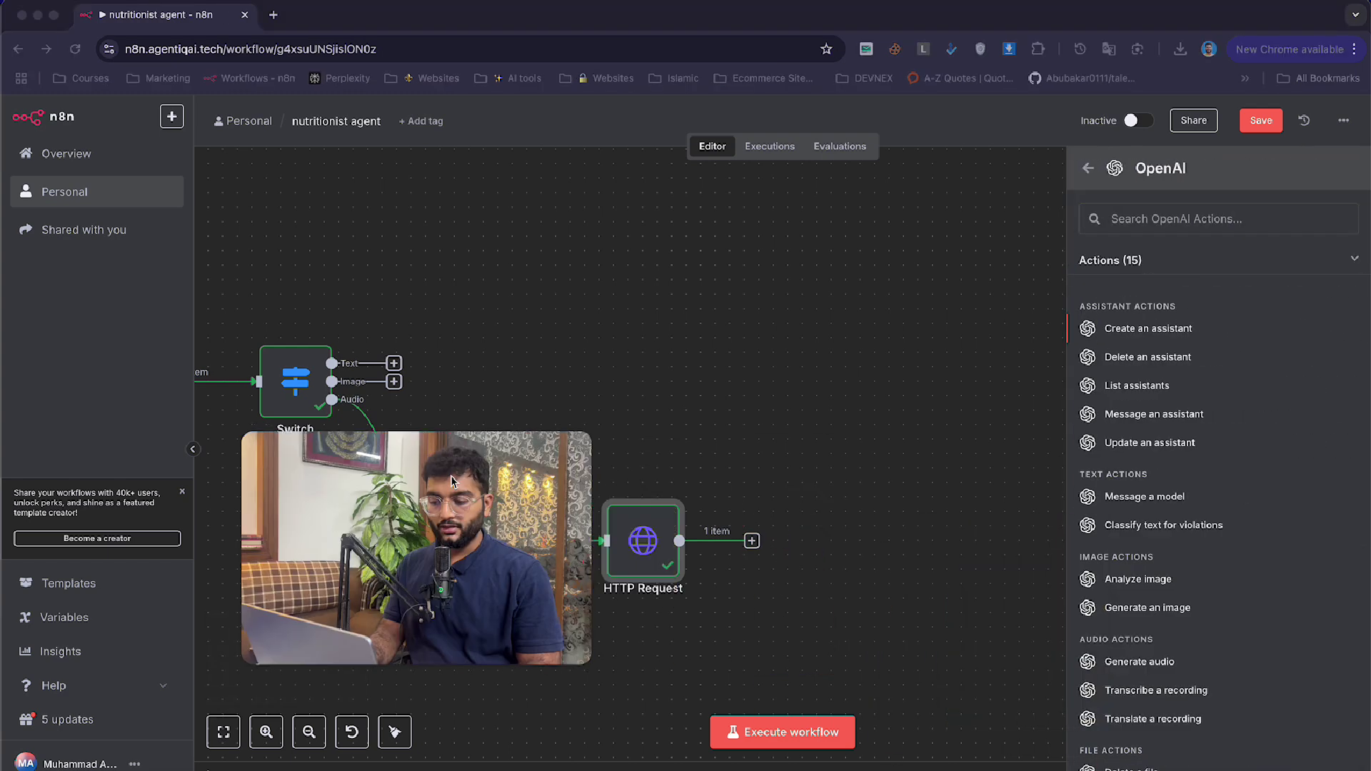
scroll(1164, 622, "down", 2)
left_click(1195, 618)
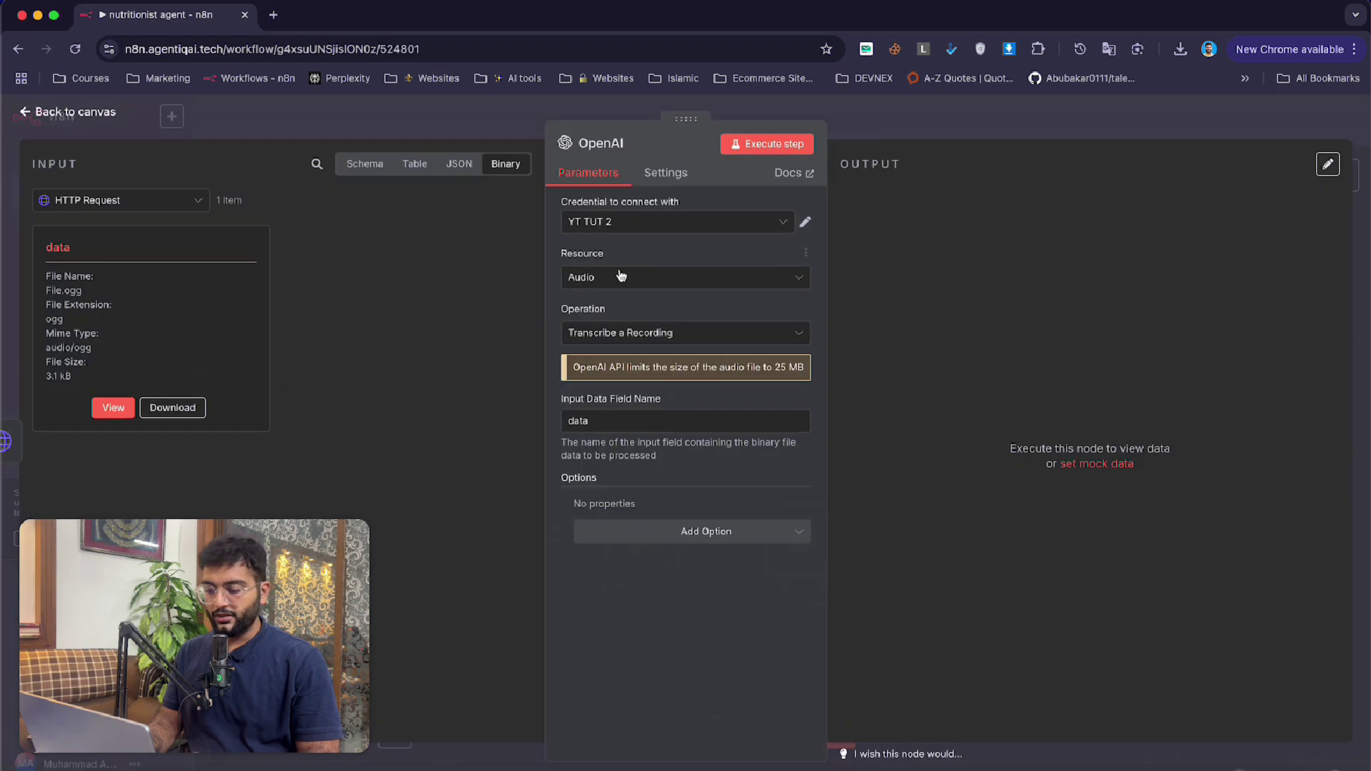
- Select the OpenAi account credential for the transcription node and execute it
left_click(605, 224)
scroll(619, 300, "up", 1)
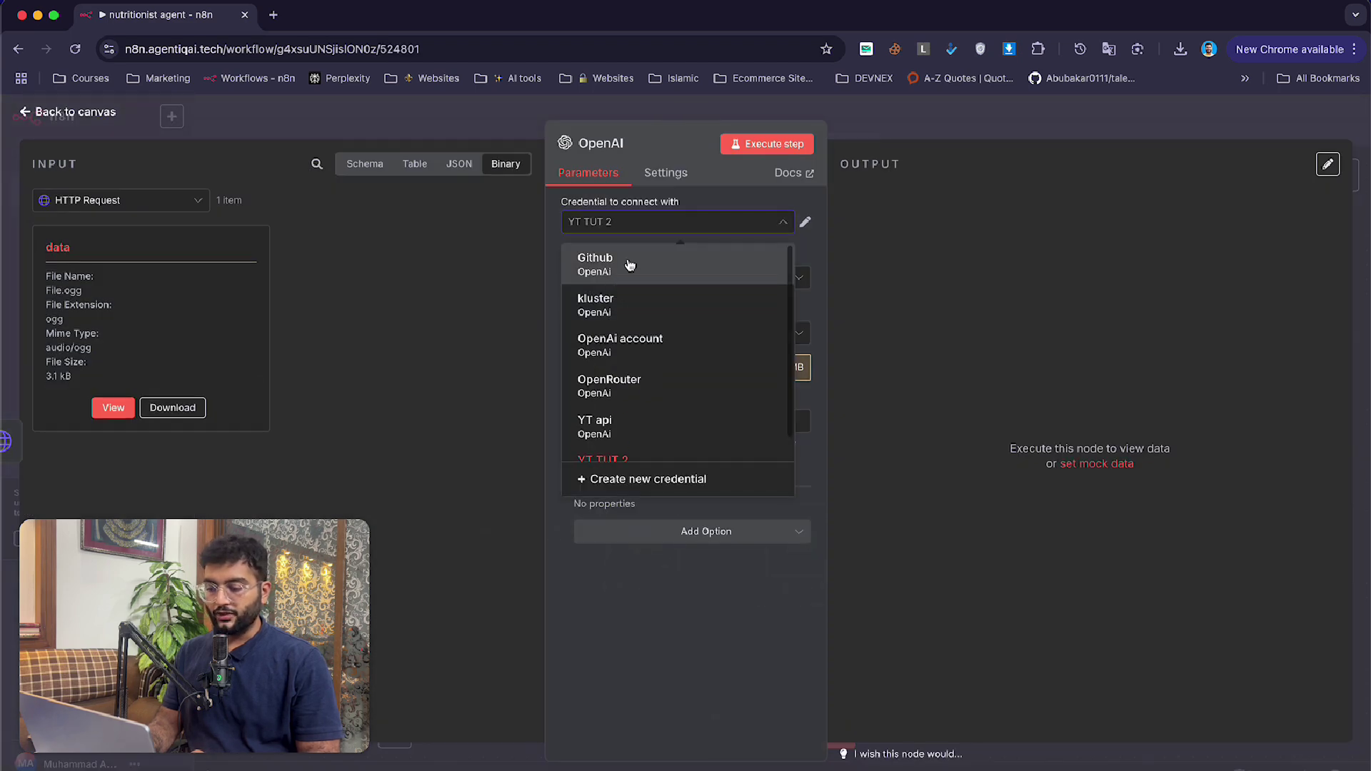
left_click(628, 346)
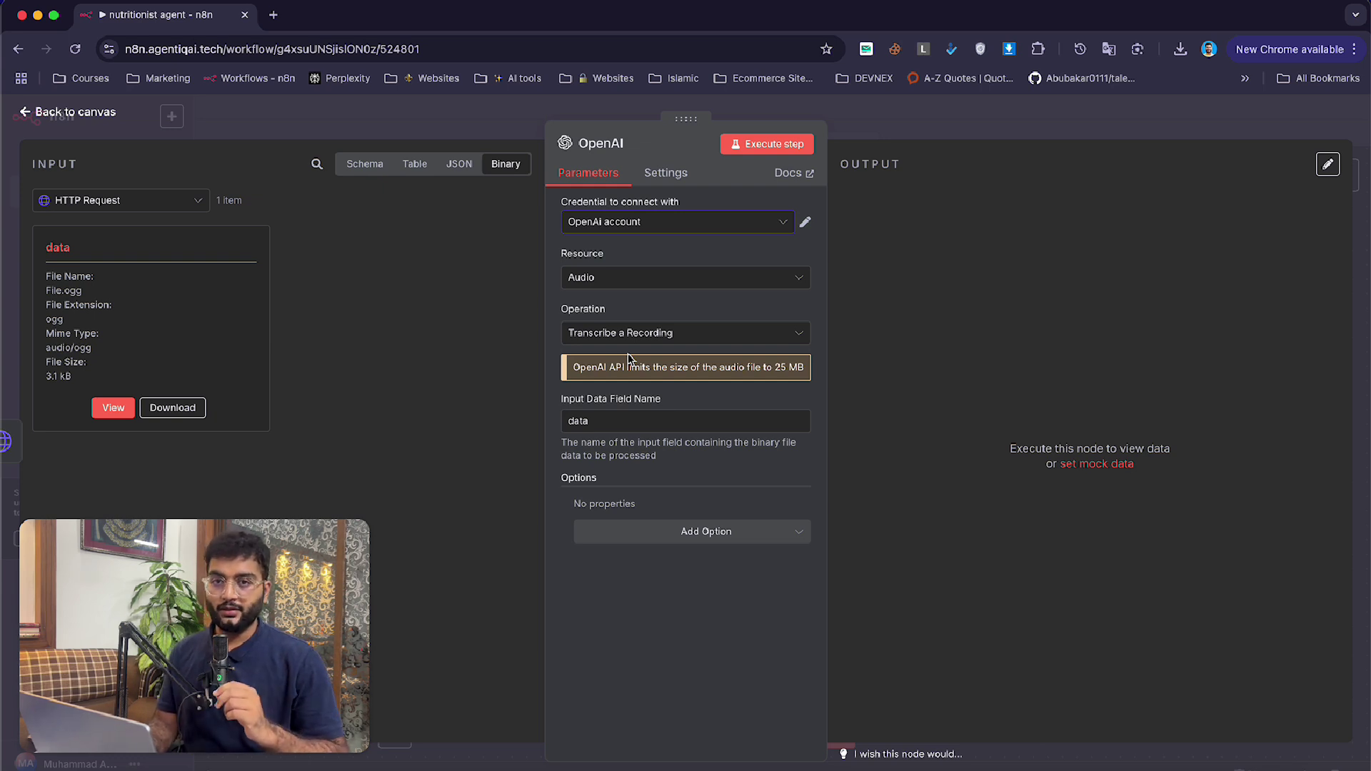
left_click(790, 150)
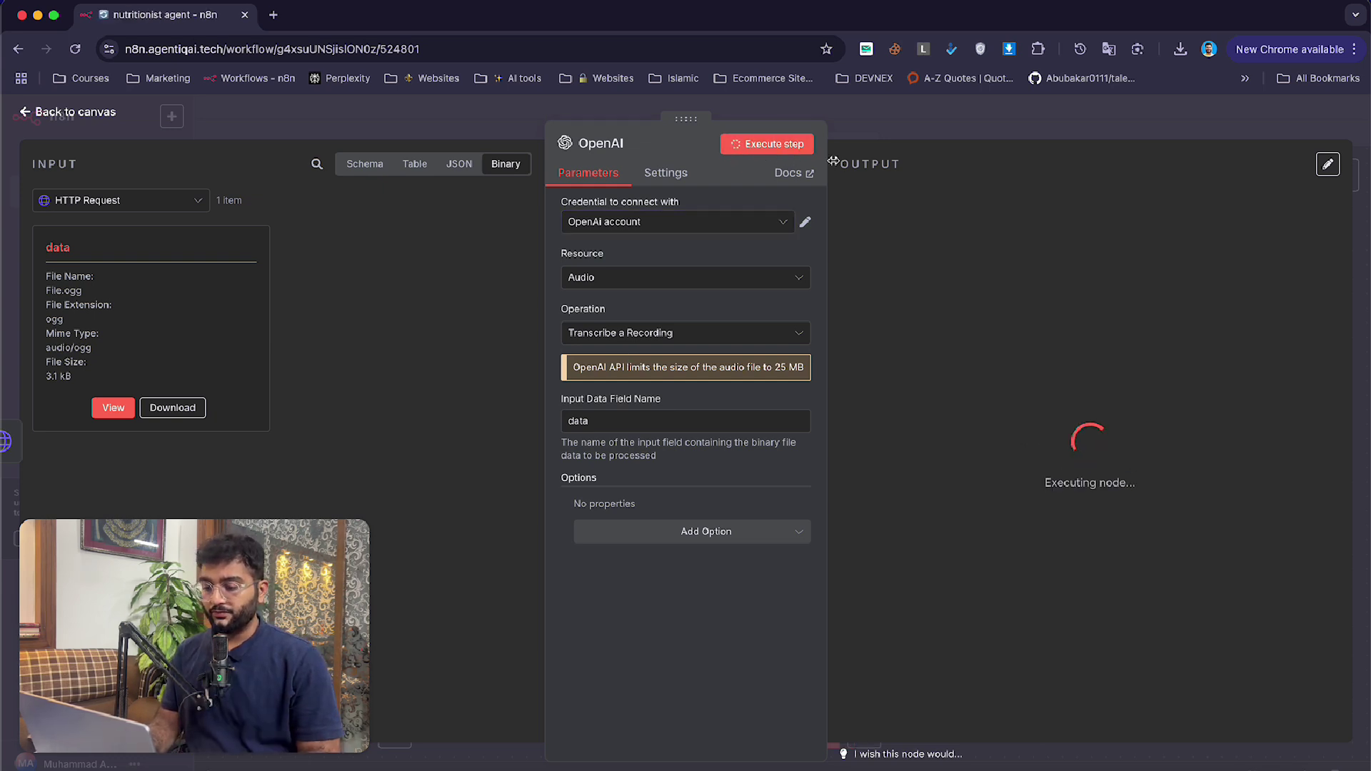
- Review the transcribed text, then return to the canvas and line up the transcription node with the HTTP Request node
left_click_drag(909, 229, 1027, 224)
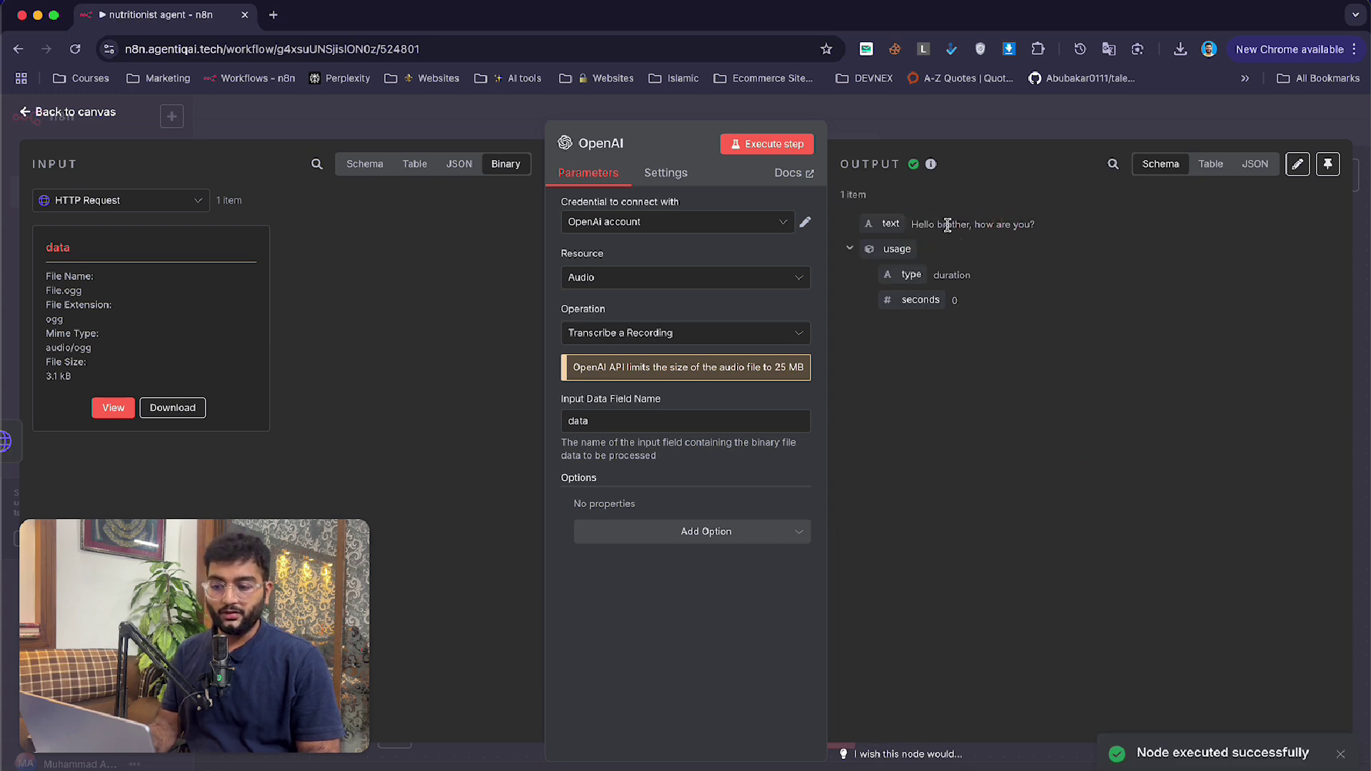
left_click(1019, 133)
left_click(887, 543)
left_click_drag(888, 543, 790, 557)
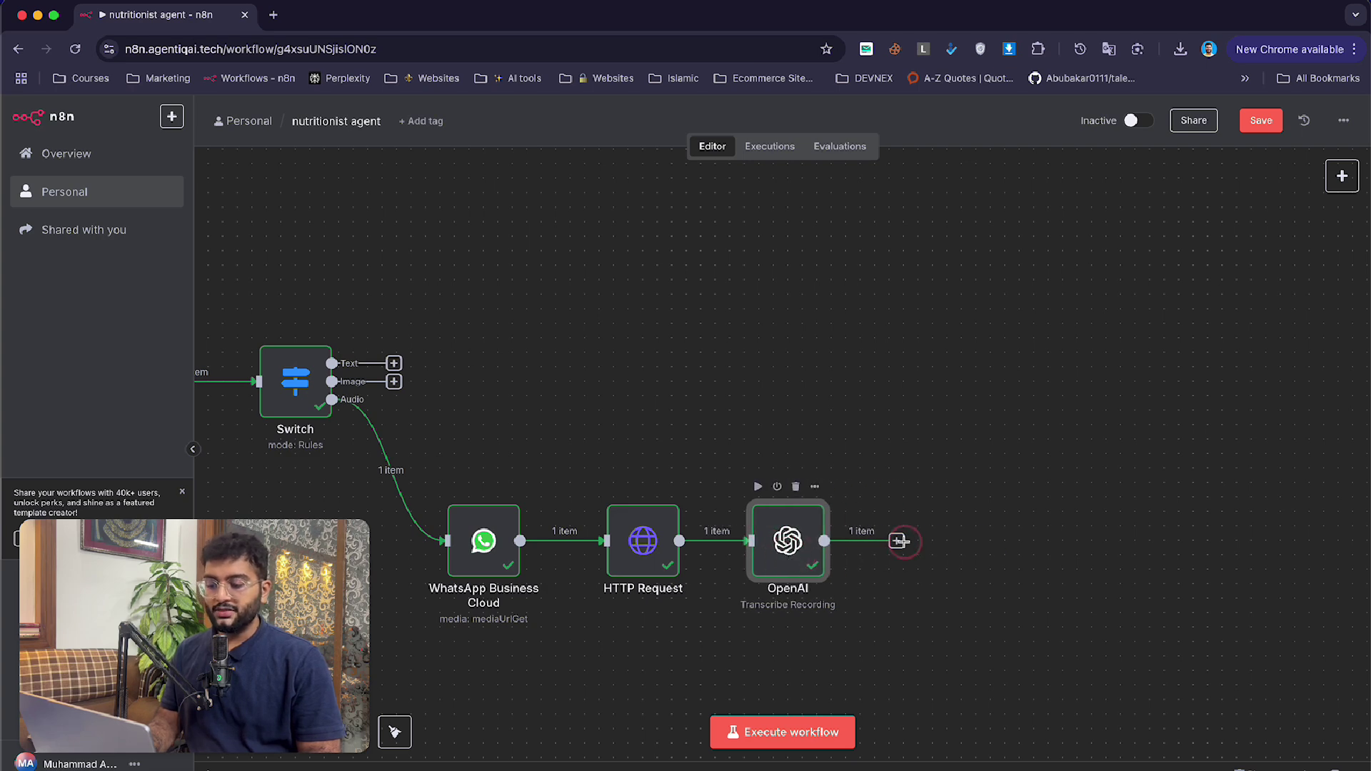
- Add an Edit Fields node after the transcription node, map text to {{ $json.text }}, execute it and reposition it on the canvas
left_click(897, 542)
type("fiel")
key("Return")
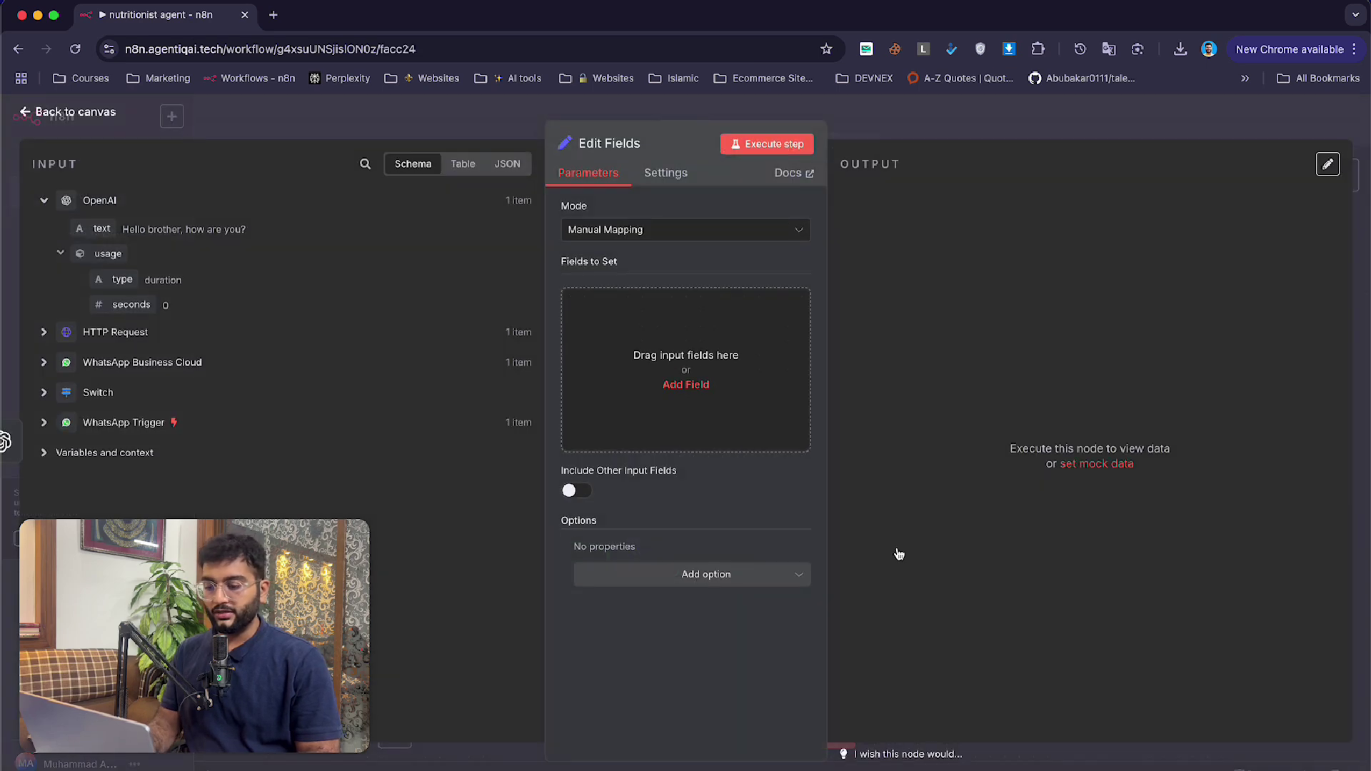
left_click_drag(102, 228, 643, 340)
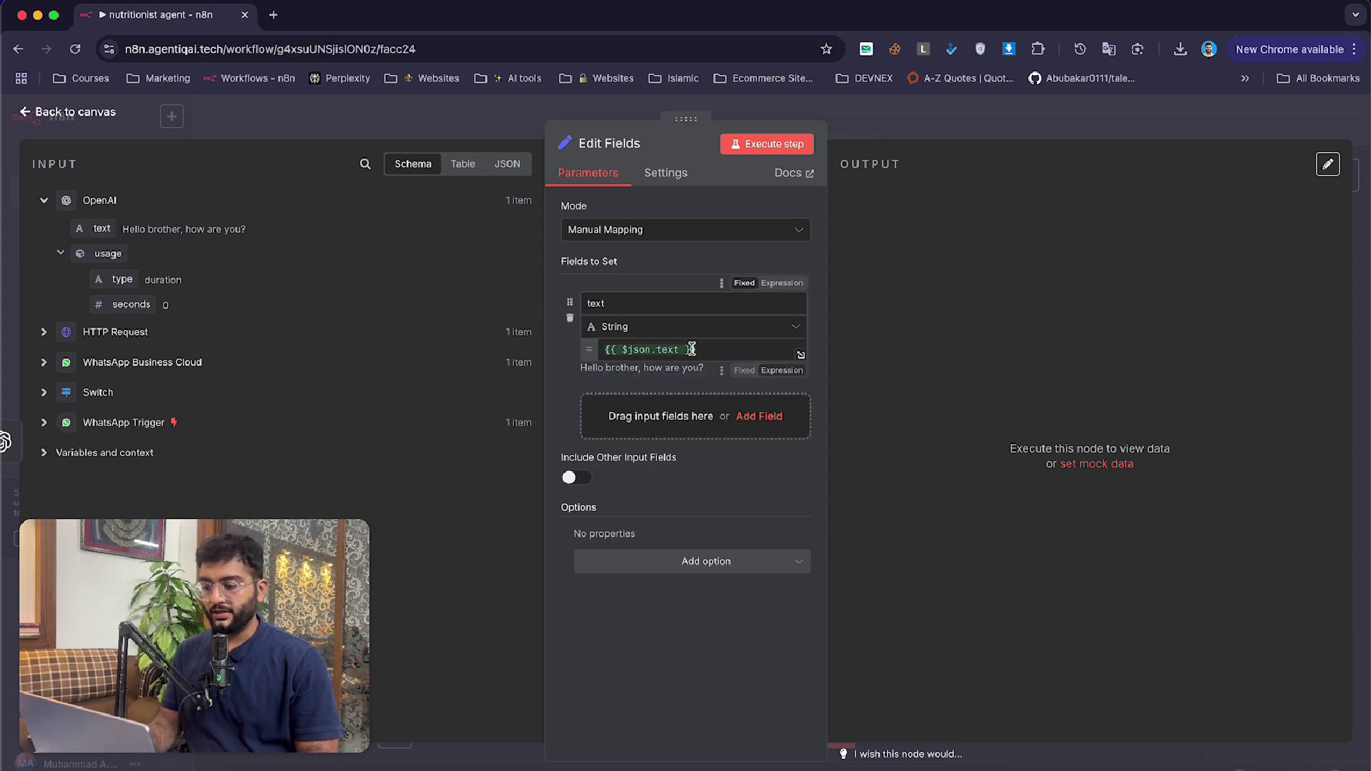
left_click(765, 143)
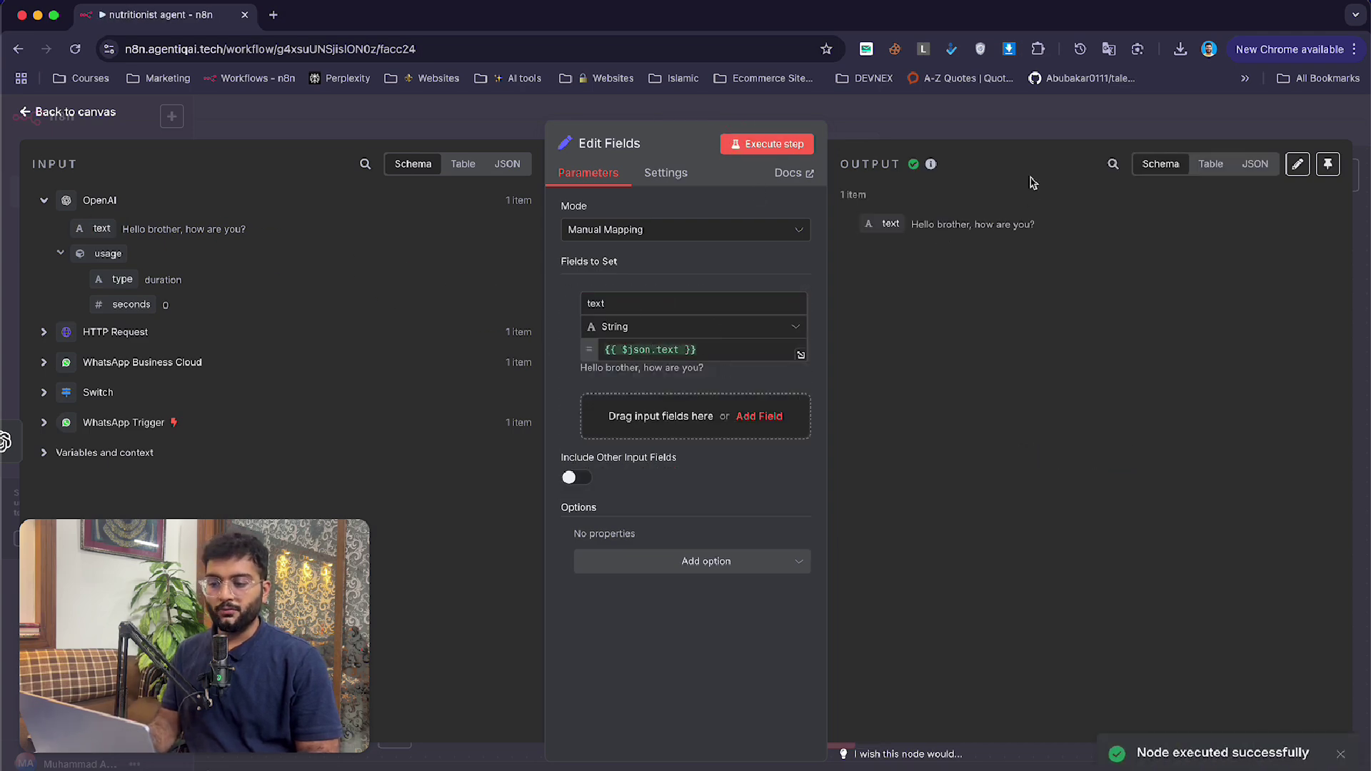
left_click(984, 127)
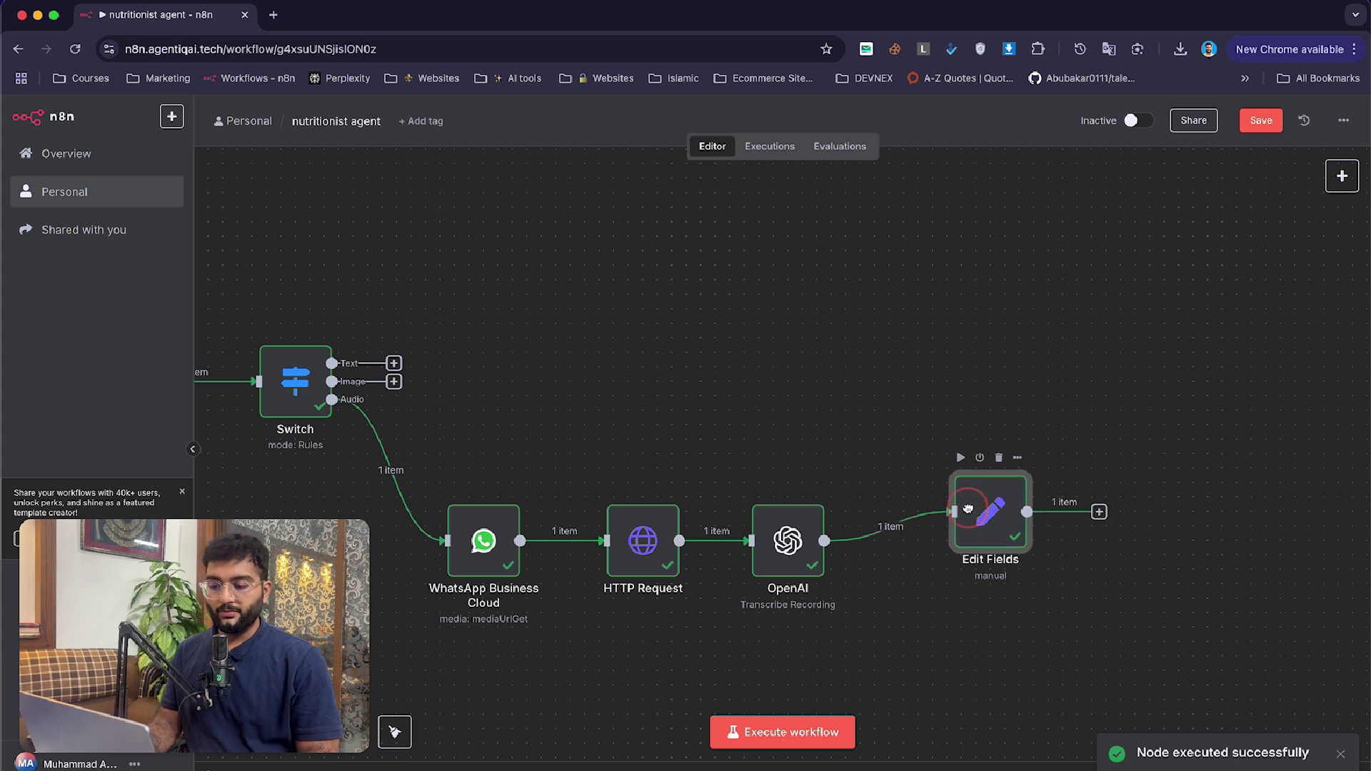
left_click_drag(967, 509, 968, 465)
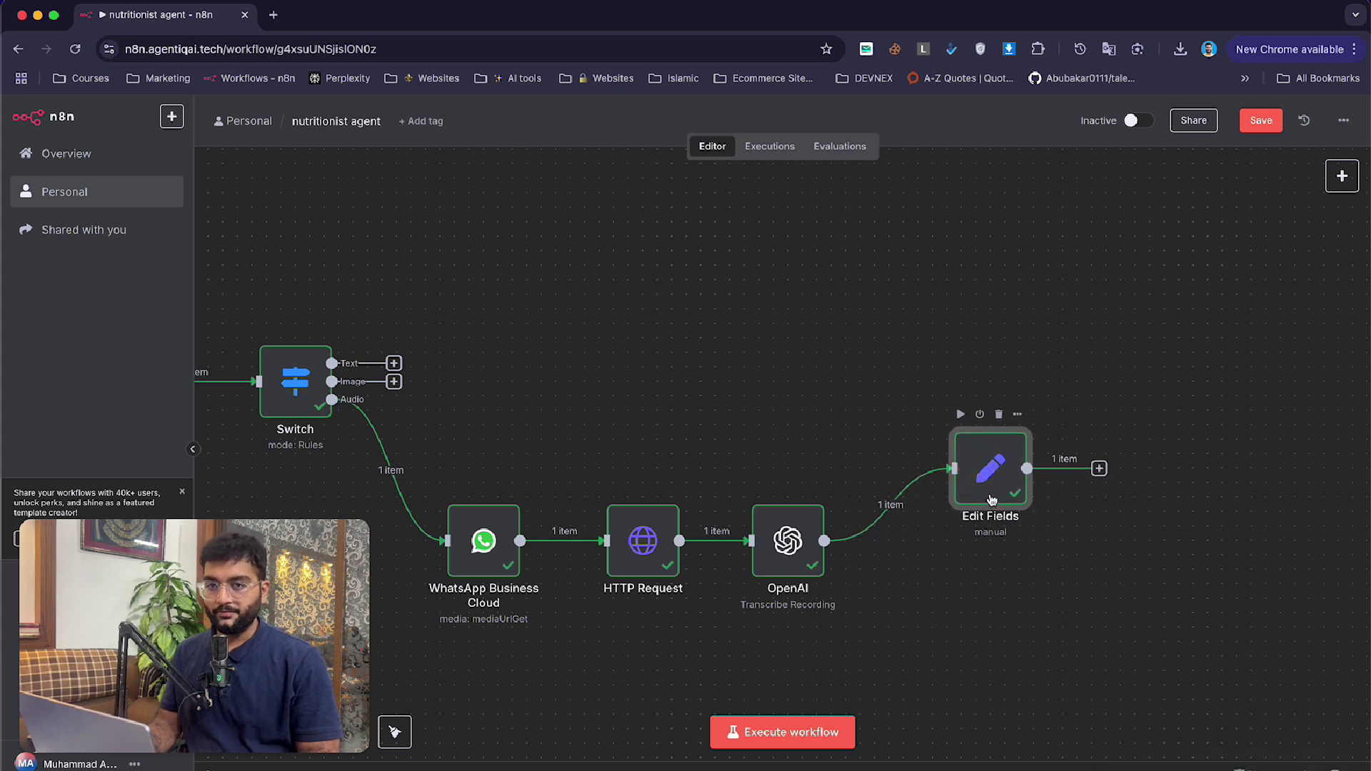
- Duplicate the WhatsApp Business Cloud, HTTP Request and OpenAI nodes above the audio branch and connect them to the Switch's Image output
scroll(992, 499, "down", 3)
scroll(992, 500, "left", 3)
left_click_drag(550, 332, 1196, 526)
left_click(1178, 557)
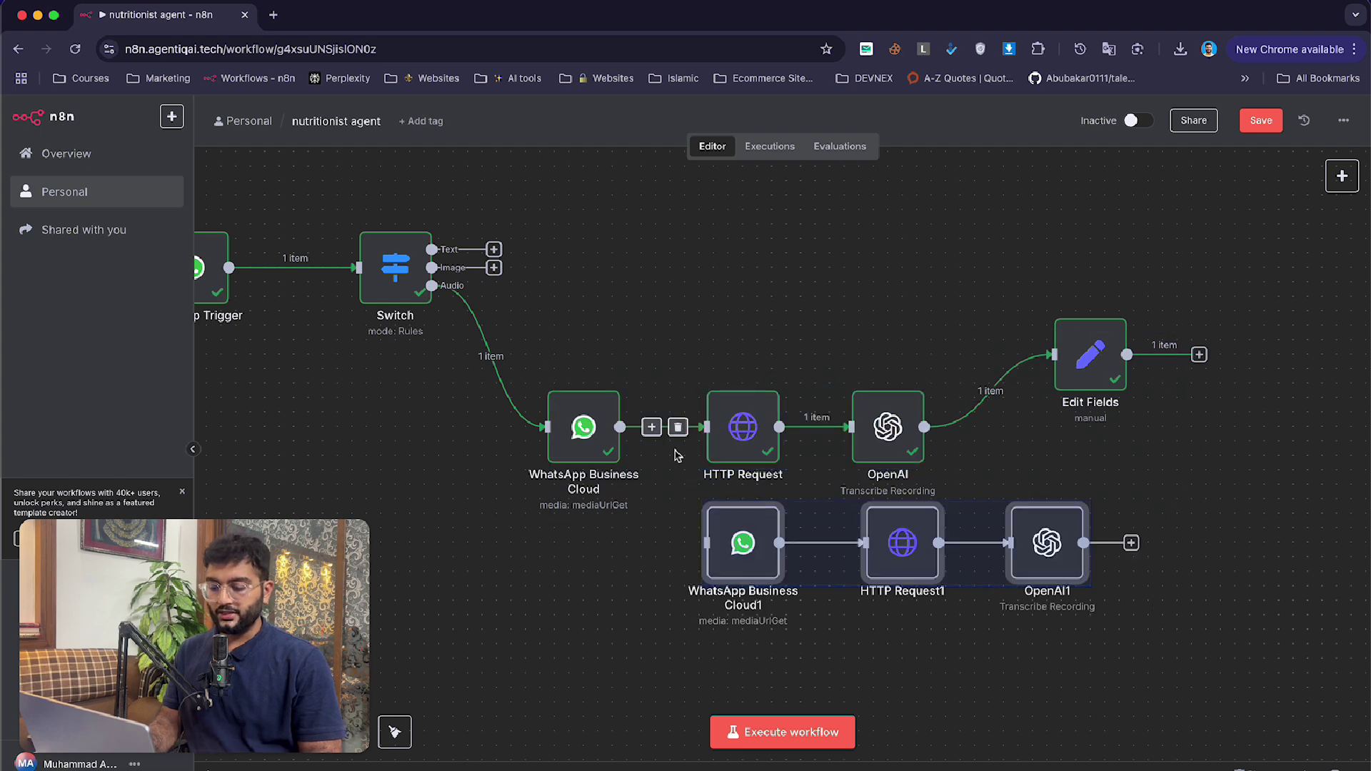
left_click_drag(742, 543, 599, 282)
left_click(519, 251)
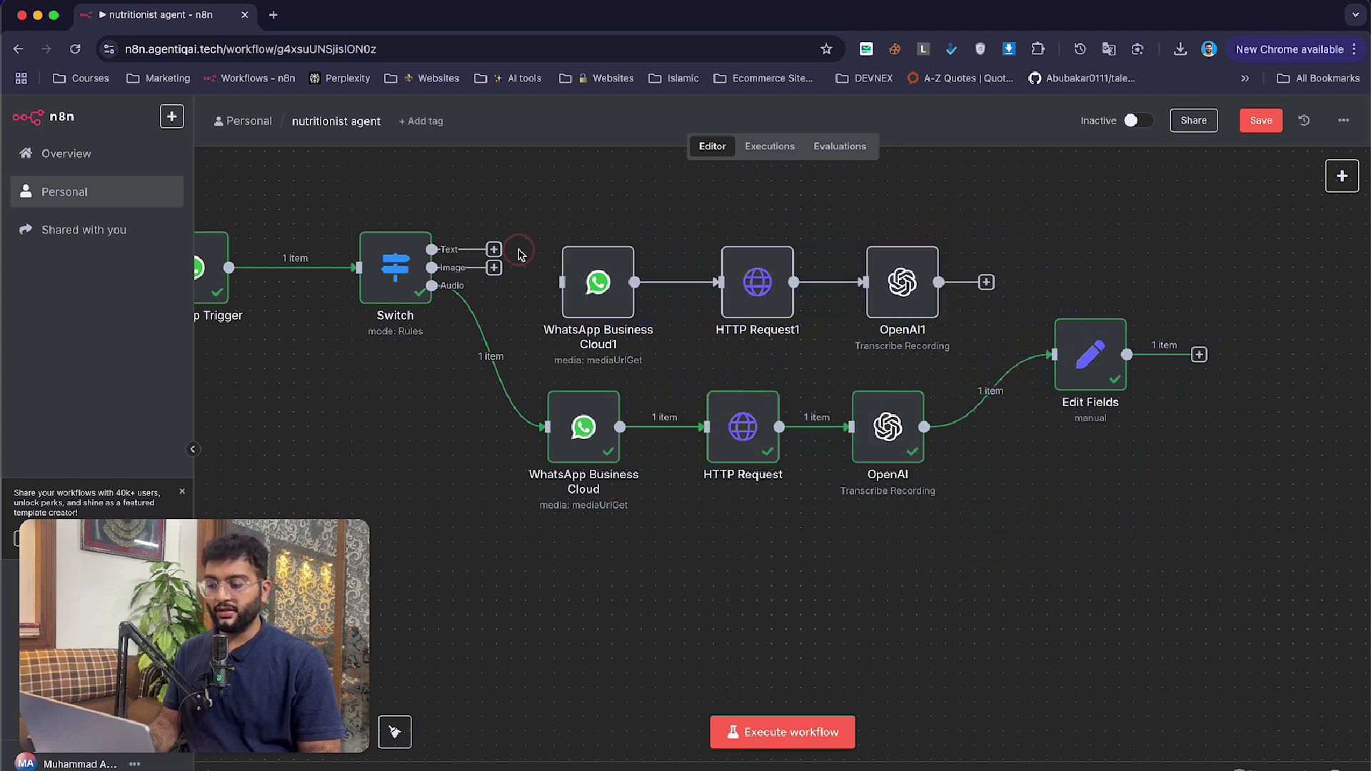
left_click_drag(493, 267, 562, 282)
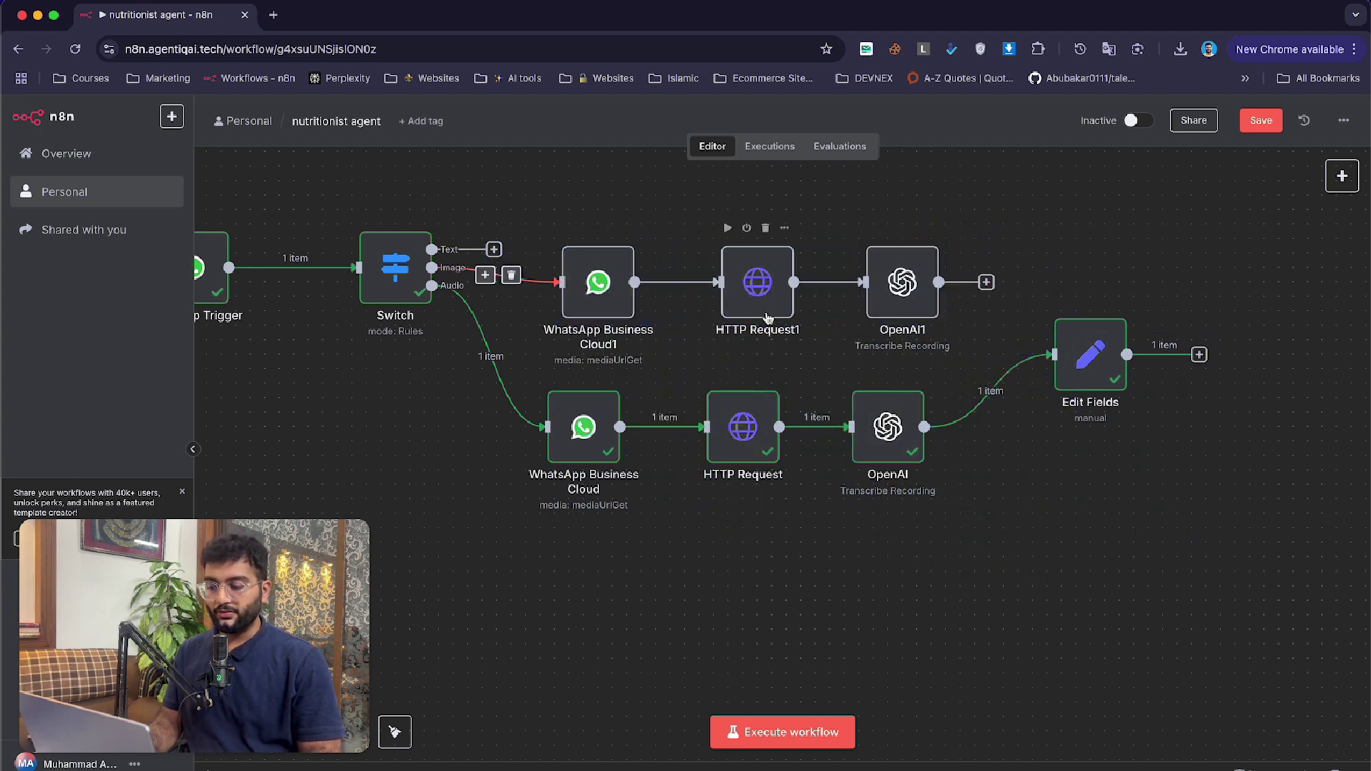
left_click(626, 309)
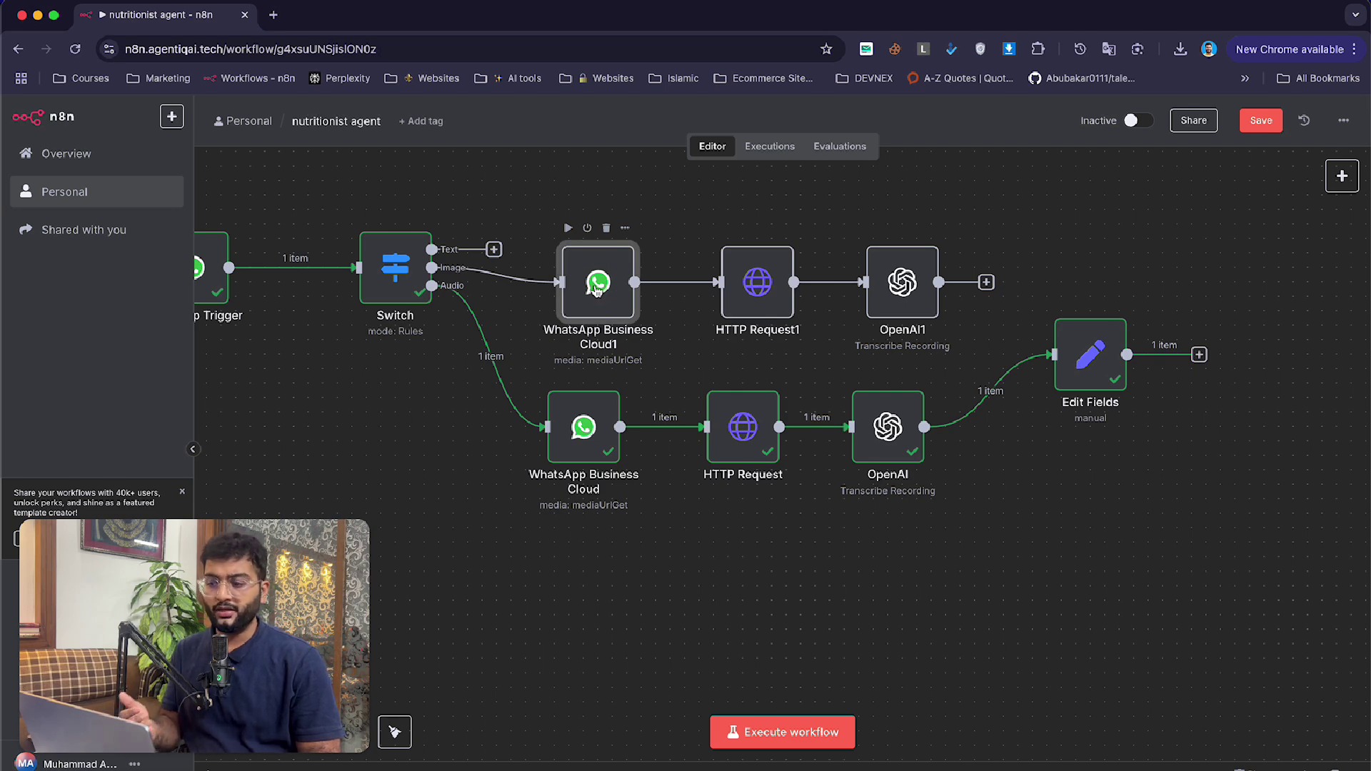
- Replace the copied transcription node with an OpenAI "Analyze image" node after HTTP Request1
left_click(986, 282)
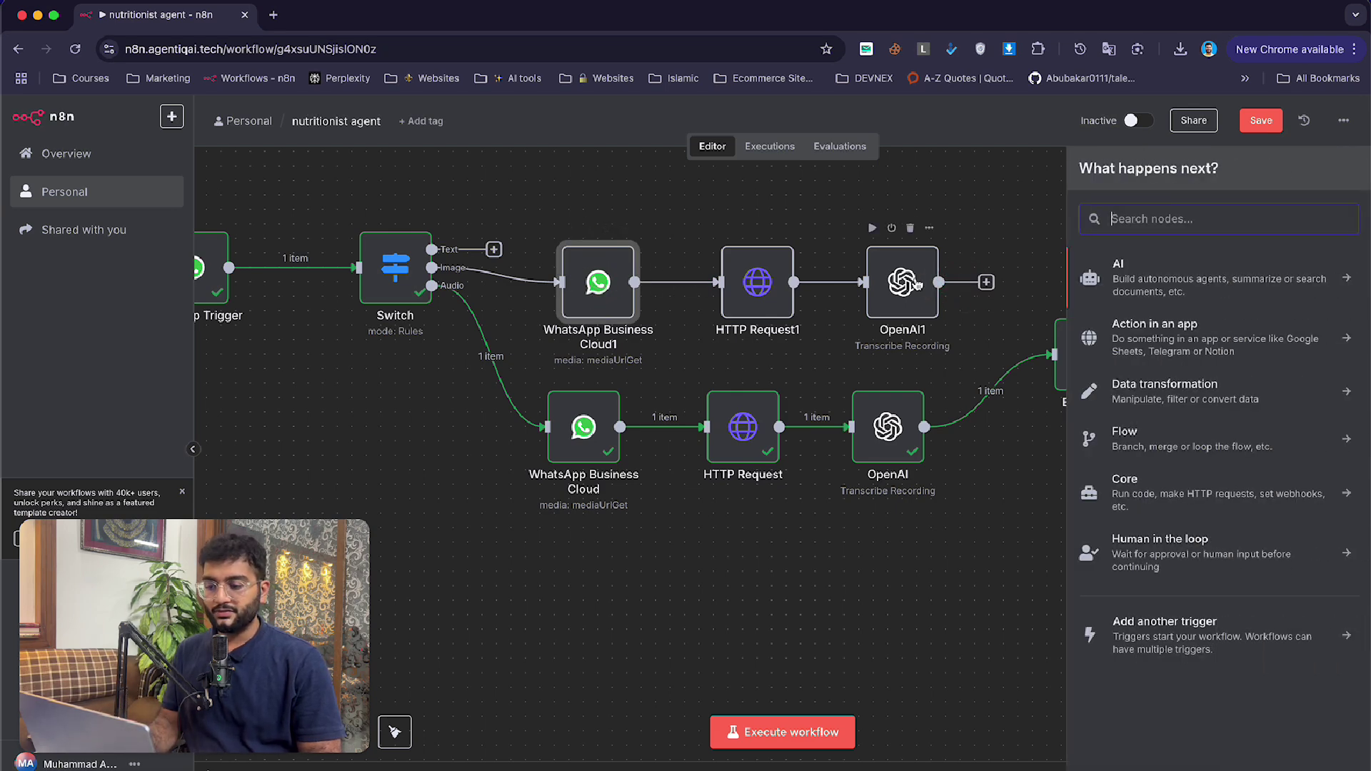
left_click(910, 227)
left_click(842, 282)
type("ope")
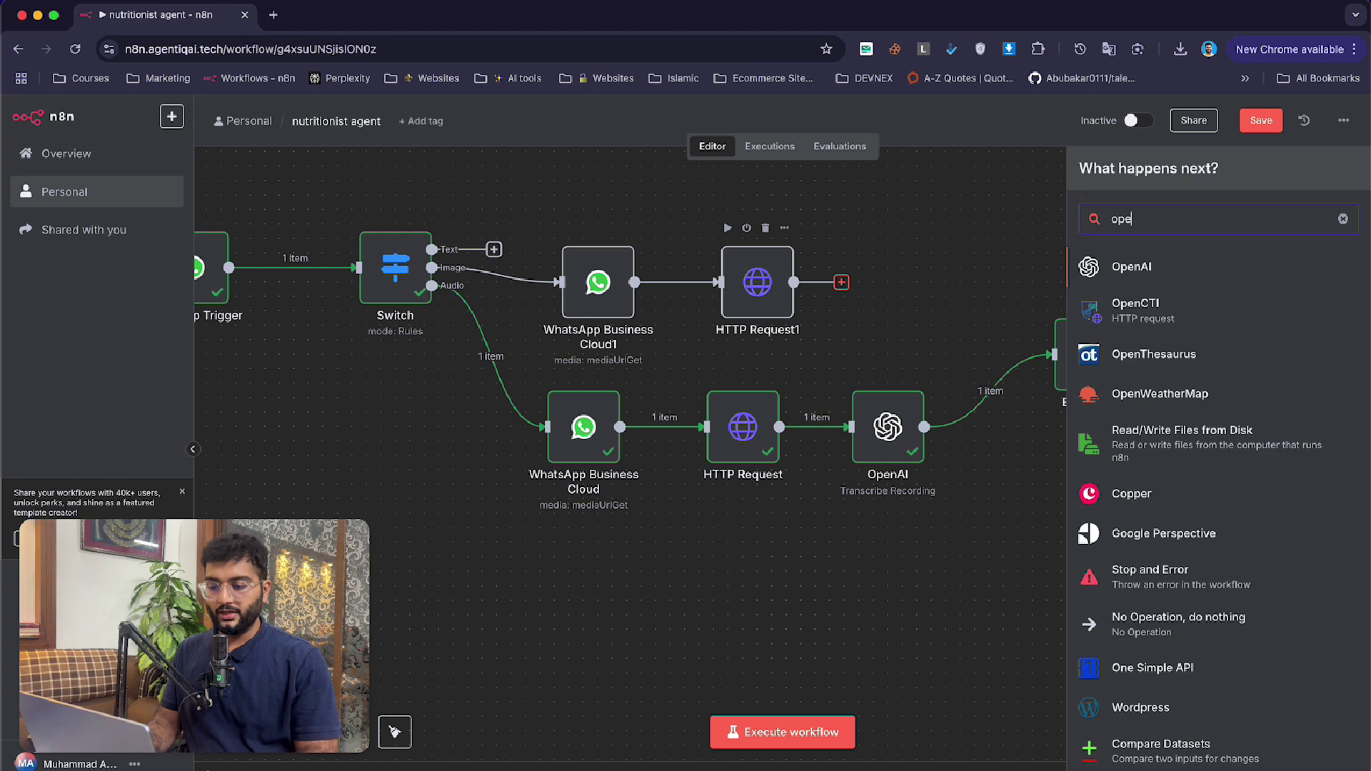
key("Return")
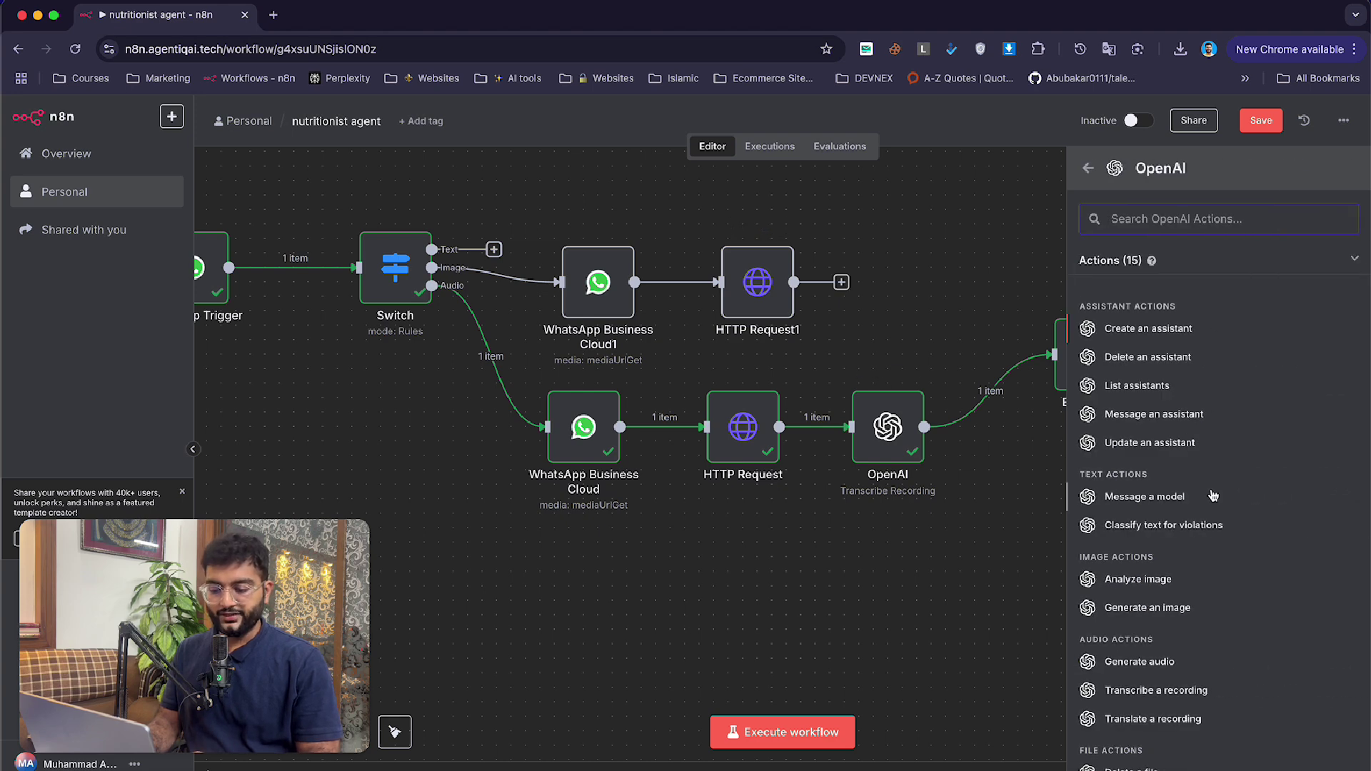
scroll(1189, 443, "down", 3)
left_click(1142, 472)
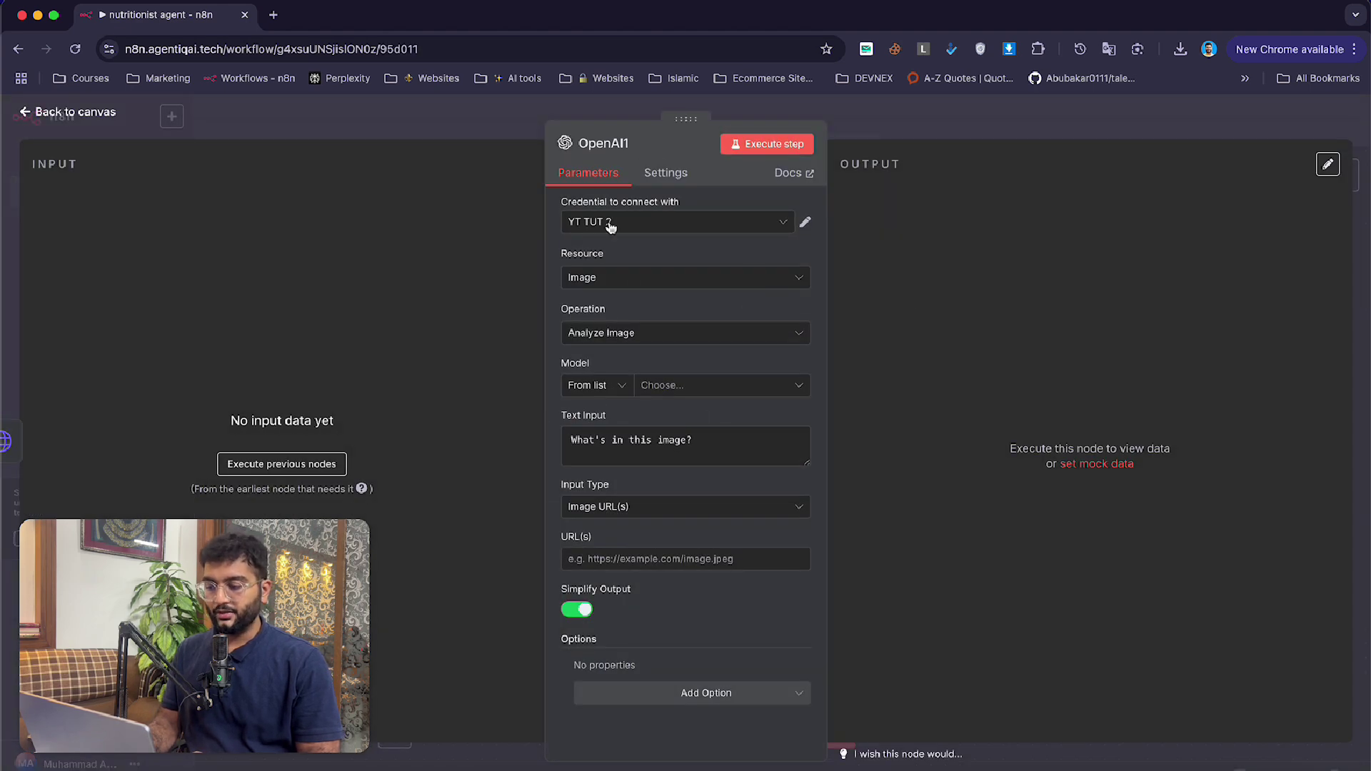
- Configure the image analysis node with the OpenAi account credential, GPT-4O-MINI model and Binary File(s) input type, and save the workflow
left_click(680, 386)
type("4o")
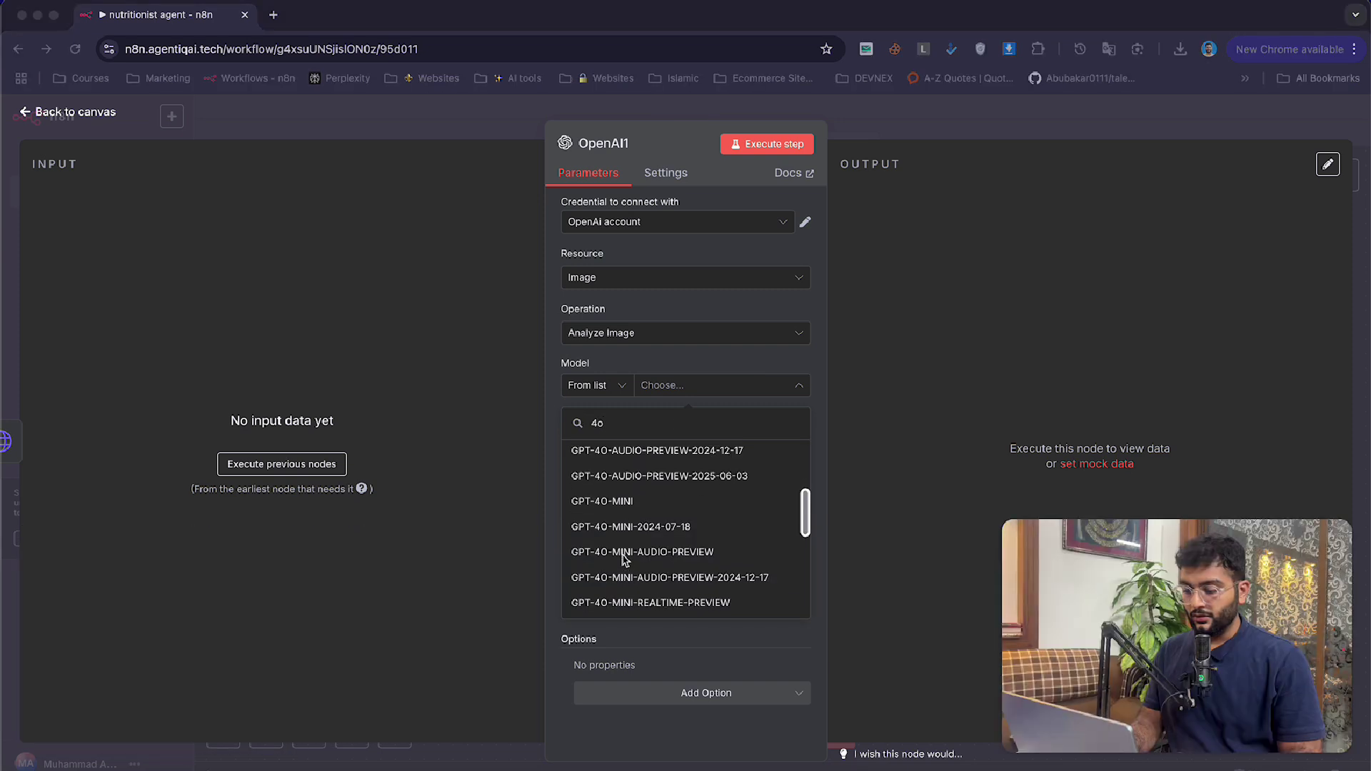
left_click(660, 491)
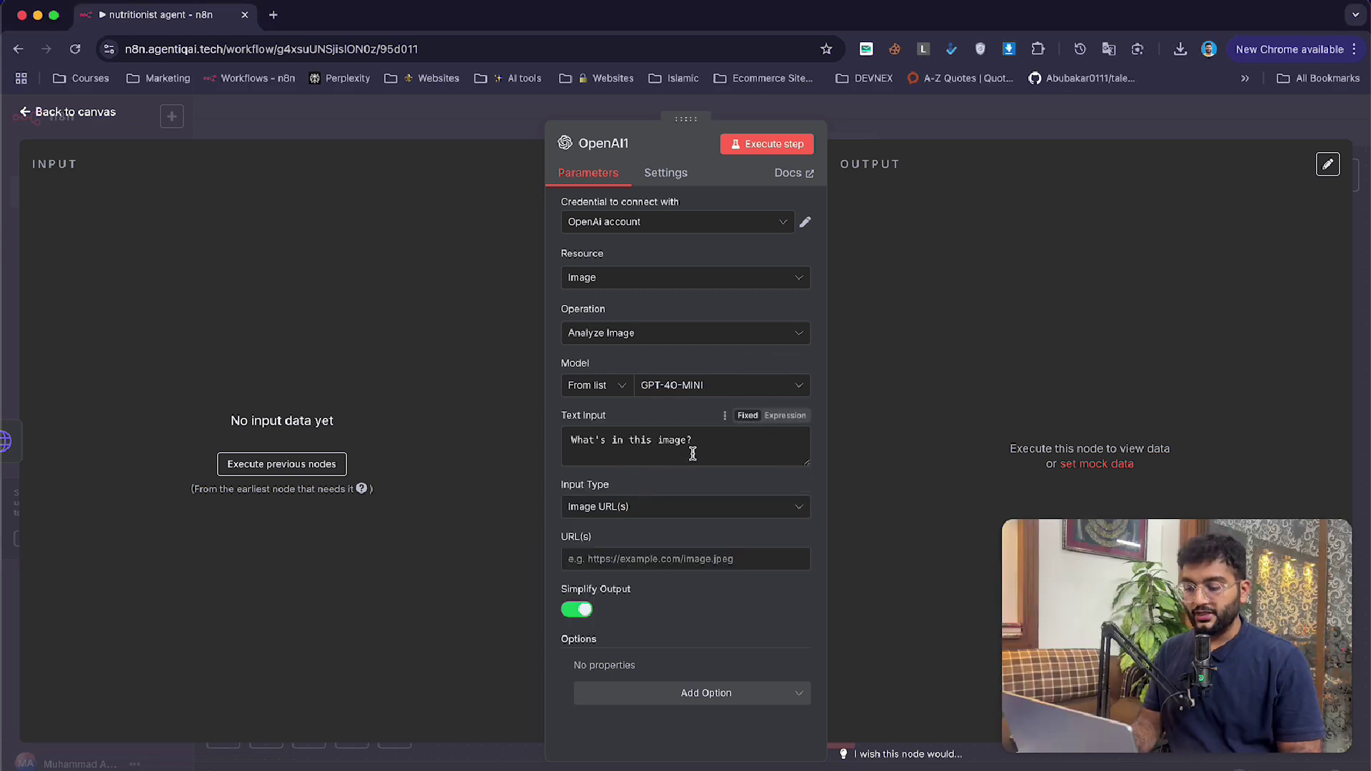
left_click(620, 508)
left_click(613, 573)
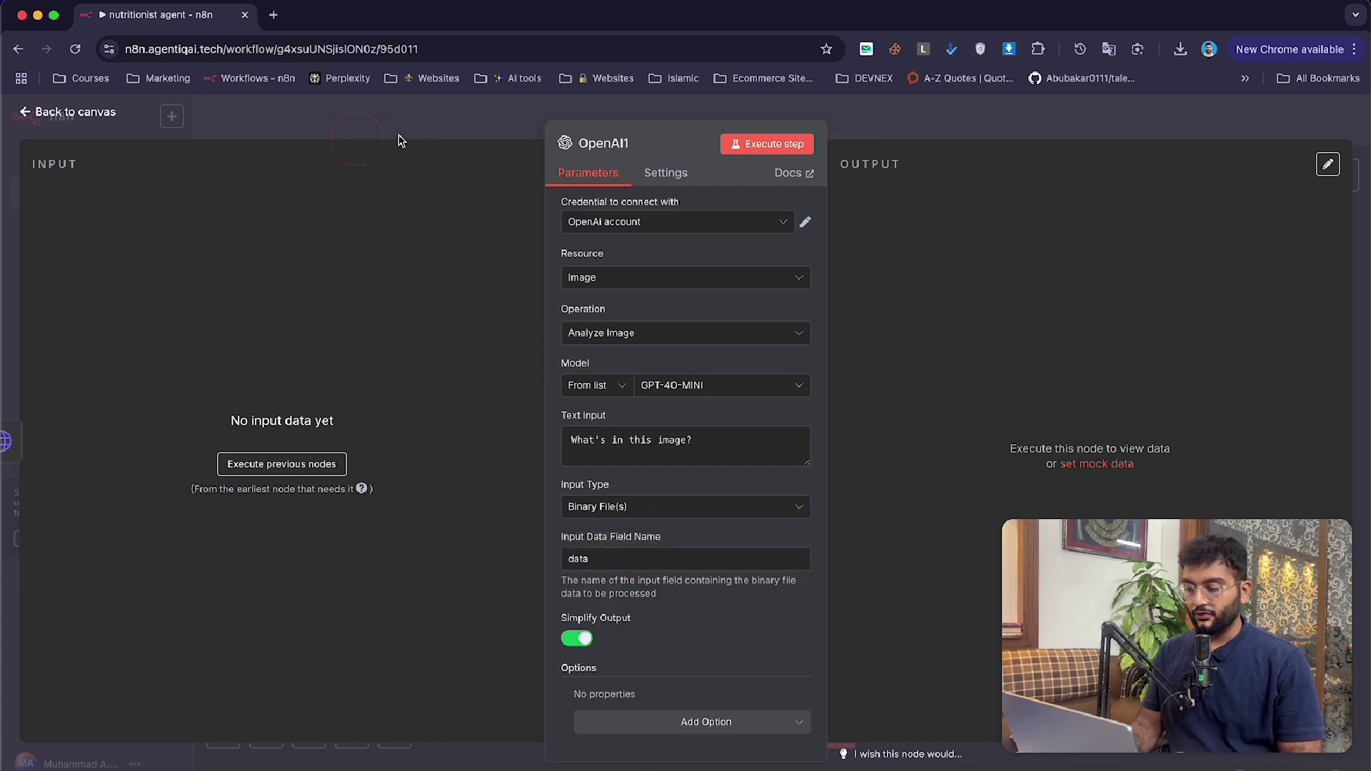
left_click(434, 121)
left_click(1262, 122)
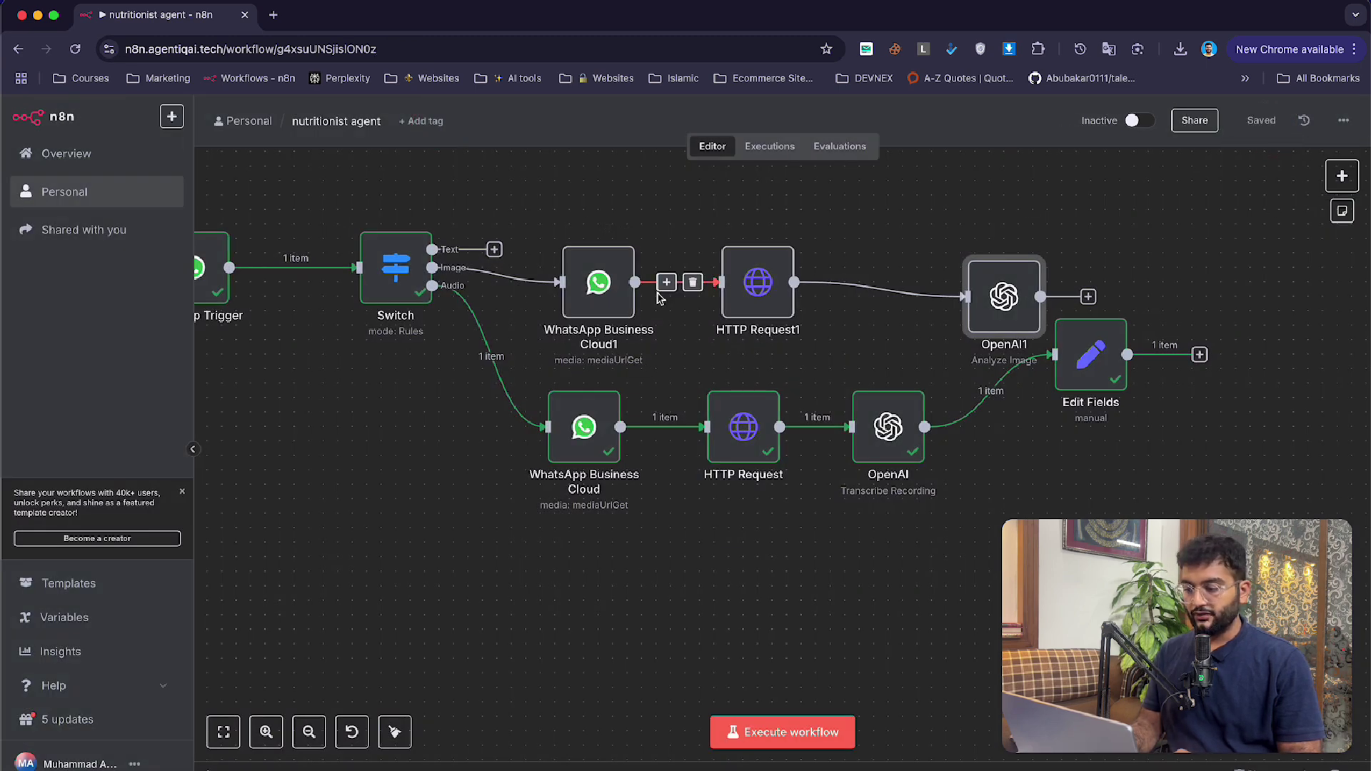
- Execute the workflow and send IMG_6939-min-819x1024.jpg to the Devnex chat in WhatsApp to trigger it, then return to n8n
scroll(652, 296, "left", 5)
left_click(768, 728)
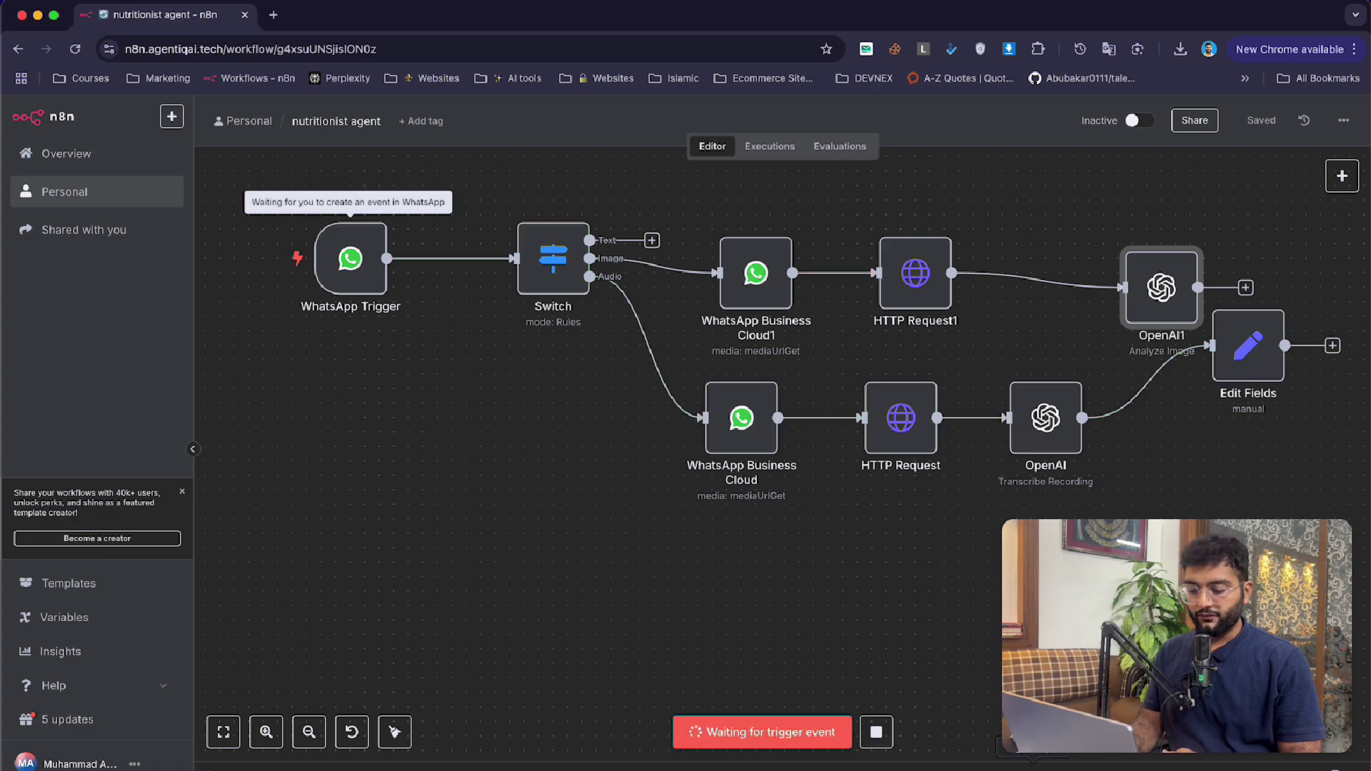
key("super+Tab")
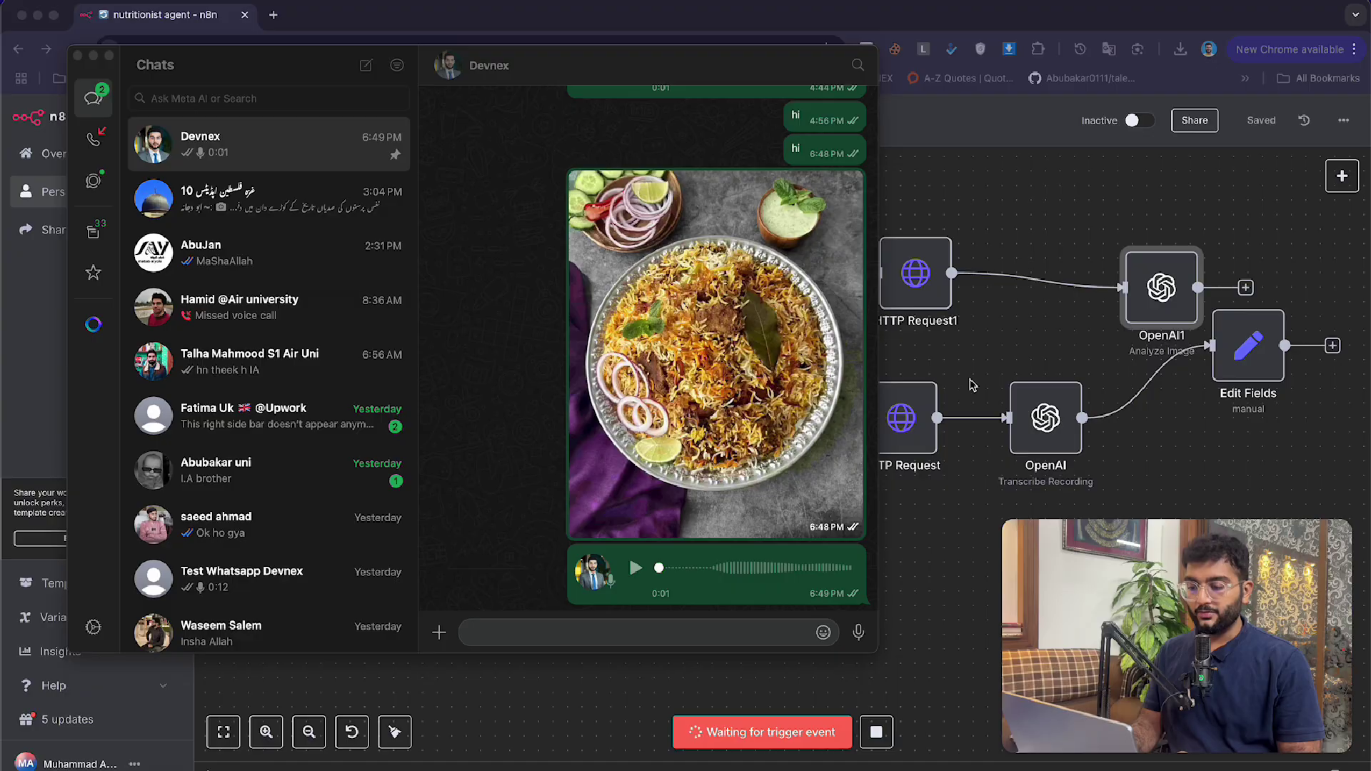
left_click(1230, 770)
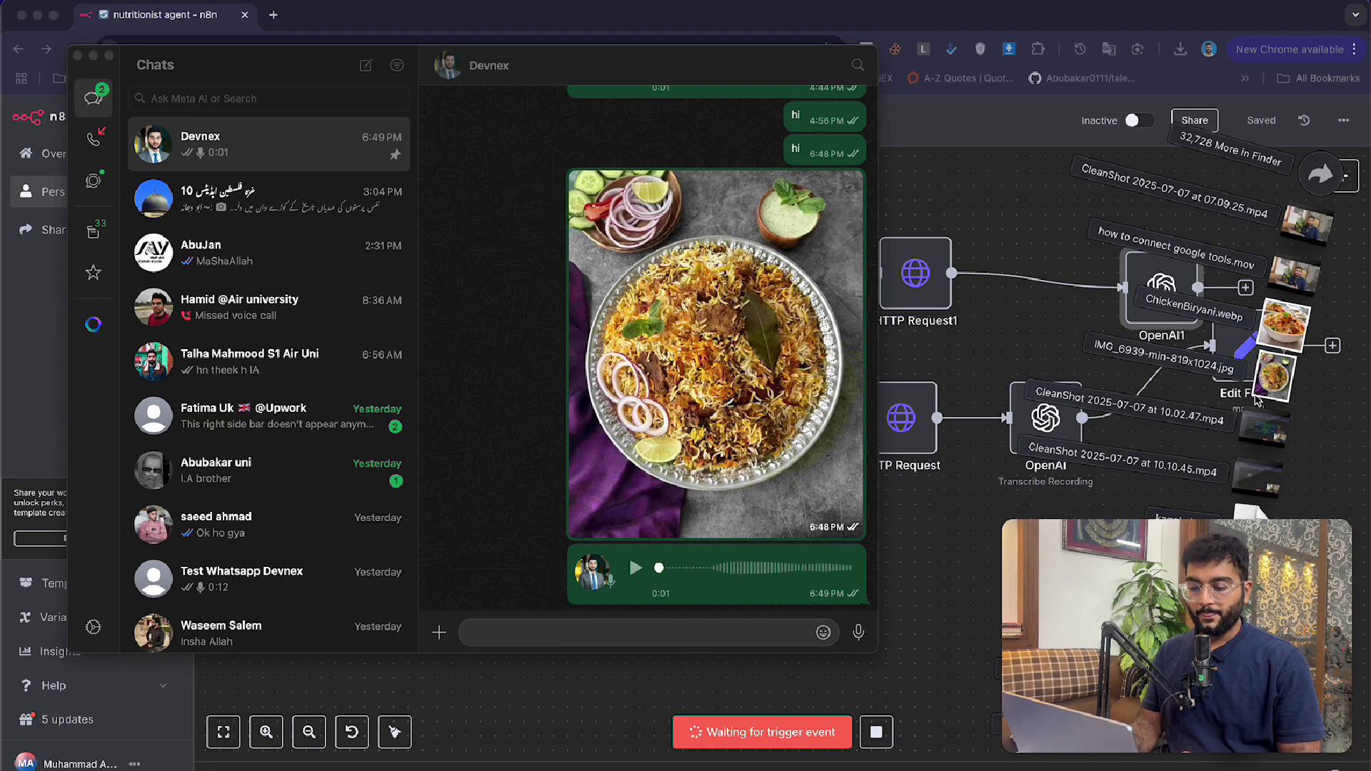
left_click_drag(1270, 375, 707, 433)
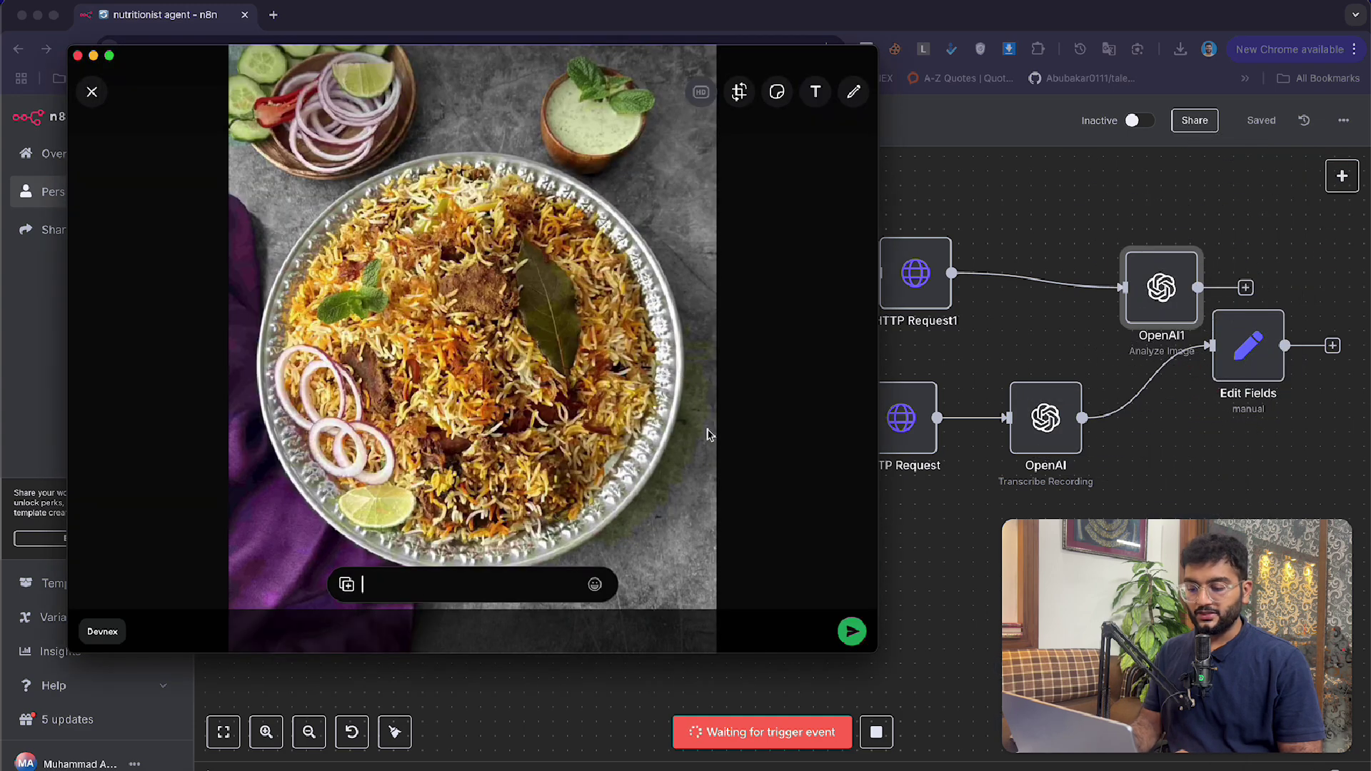
left_click(852, 633)
left_click(896, 596)
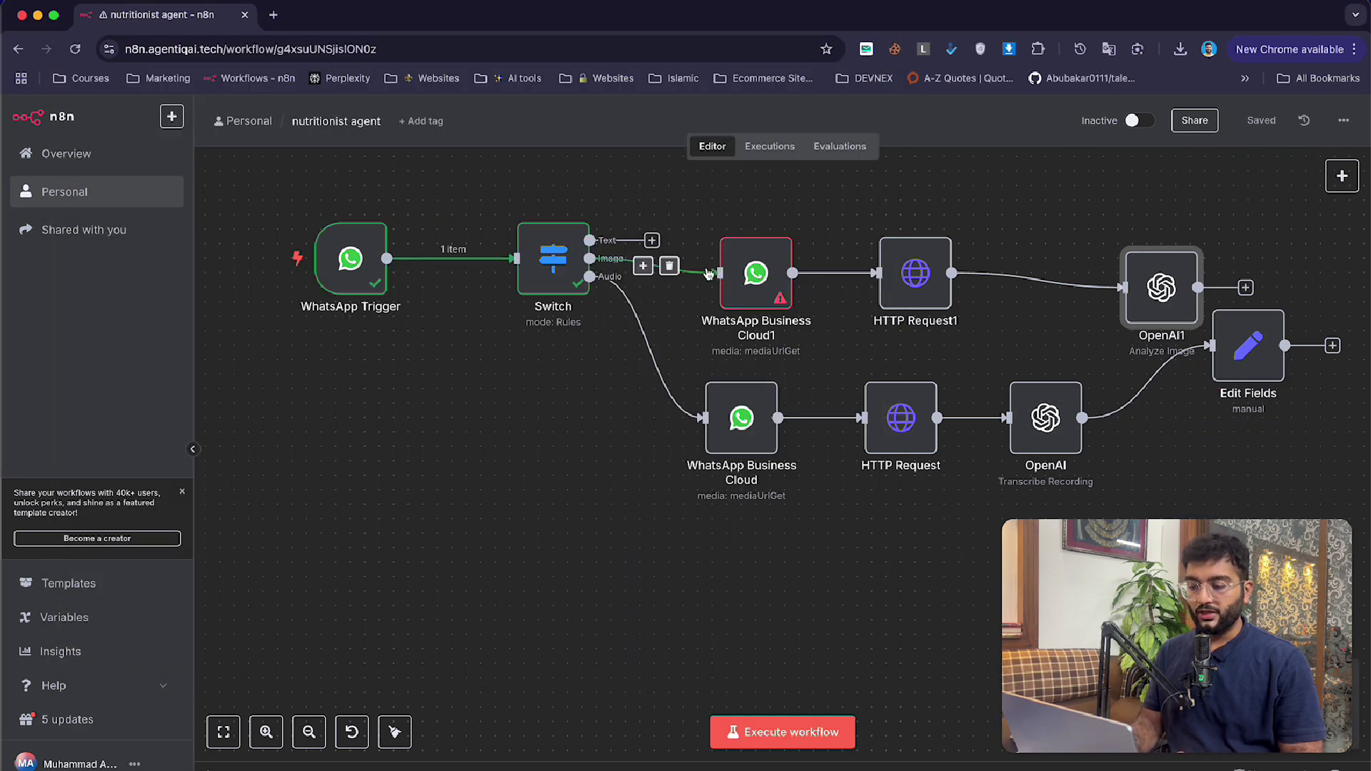
- Set the Media ID of WhatsApp Business Cloud1 to {{ $json.messages[0].image.id }} and execute the node
double_click(755, 273)
left_click(651, 398)
double_click(626, 398)
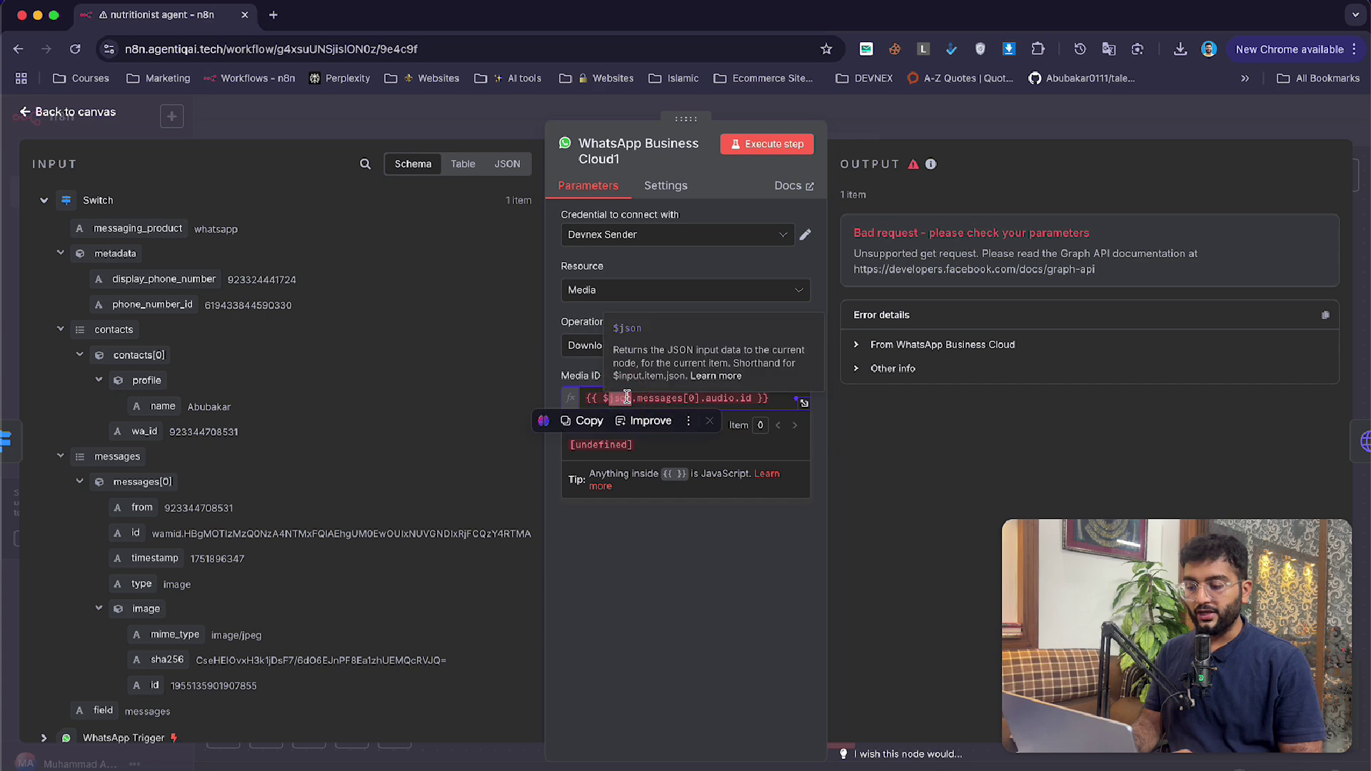
key("ctrl+a")
key("BackSpace")
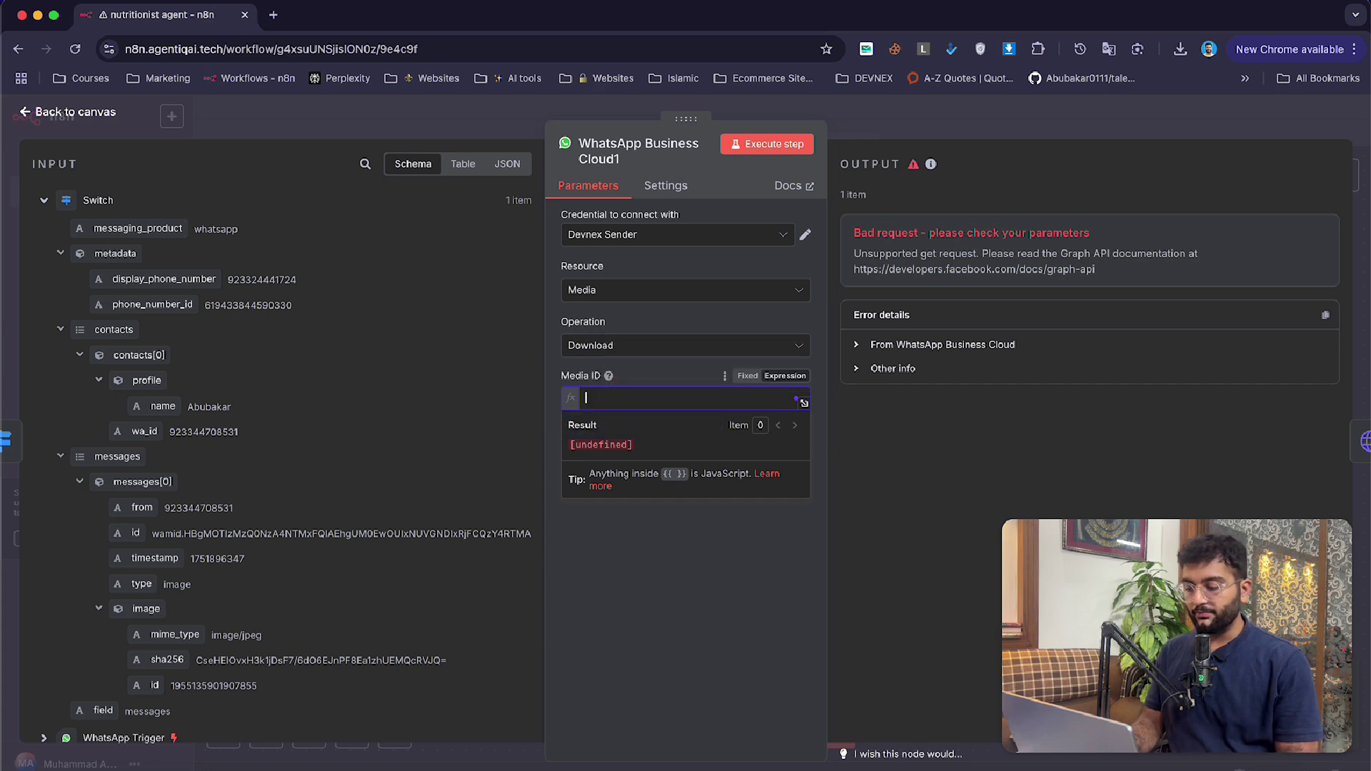
scroll(218, 614, "down", 1)
left_click_drag(214, 639, 643, 398)
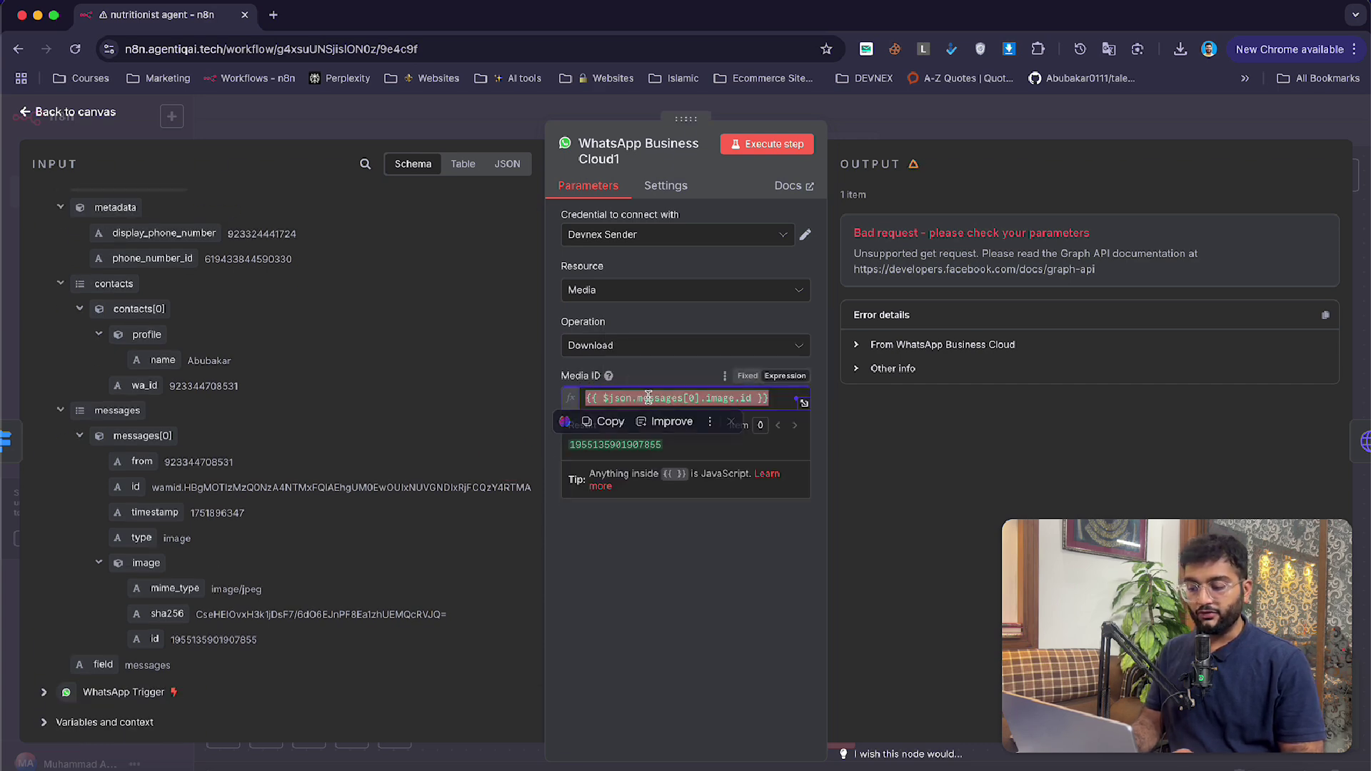
left_click(763, 115)
left_click(725, 218)
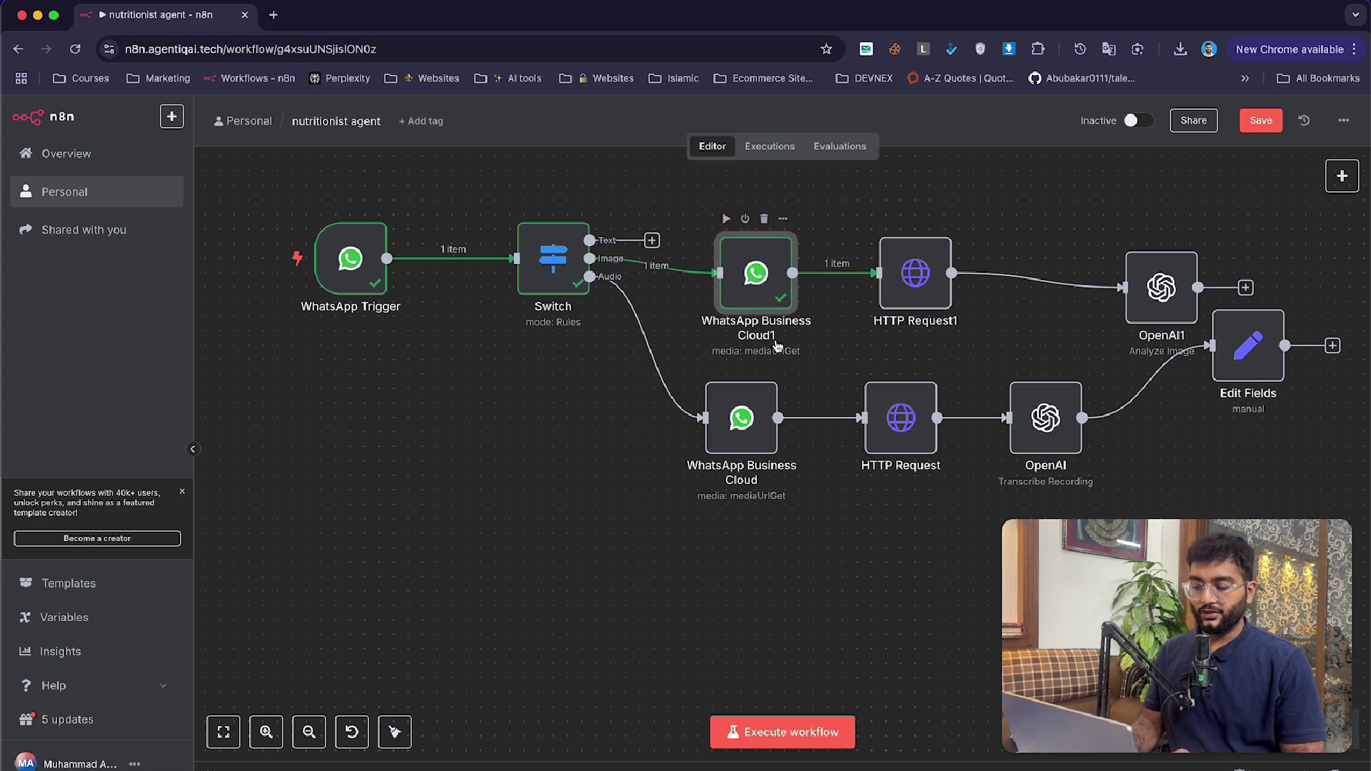
- Execute the HTTP Request1 node and align the Analyze Image and Edit Fields nodes at the ends of their branches
left_click(884, 218)
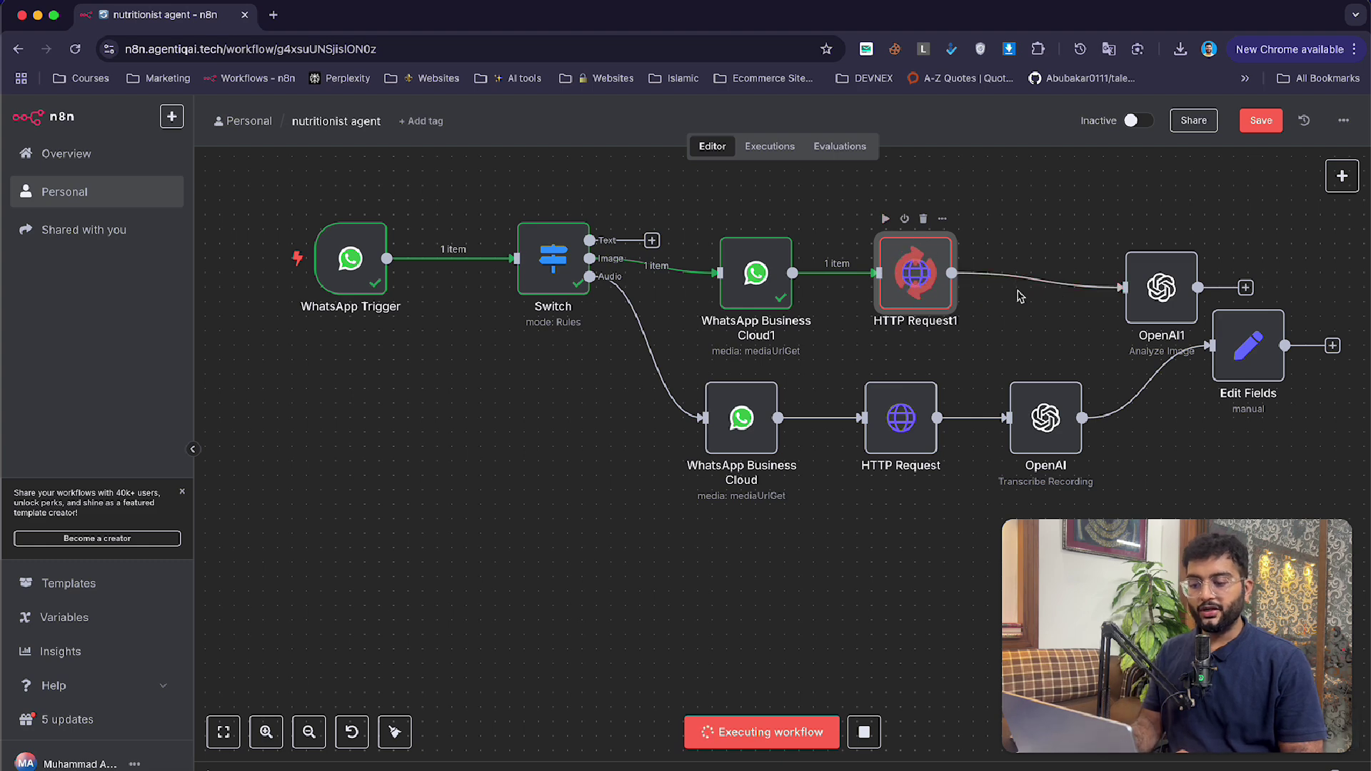
left_click_drag(1251, 352, 1223, 409)
scroll(1143, 343, "right", 3)
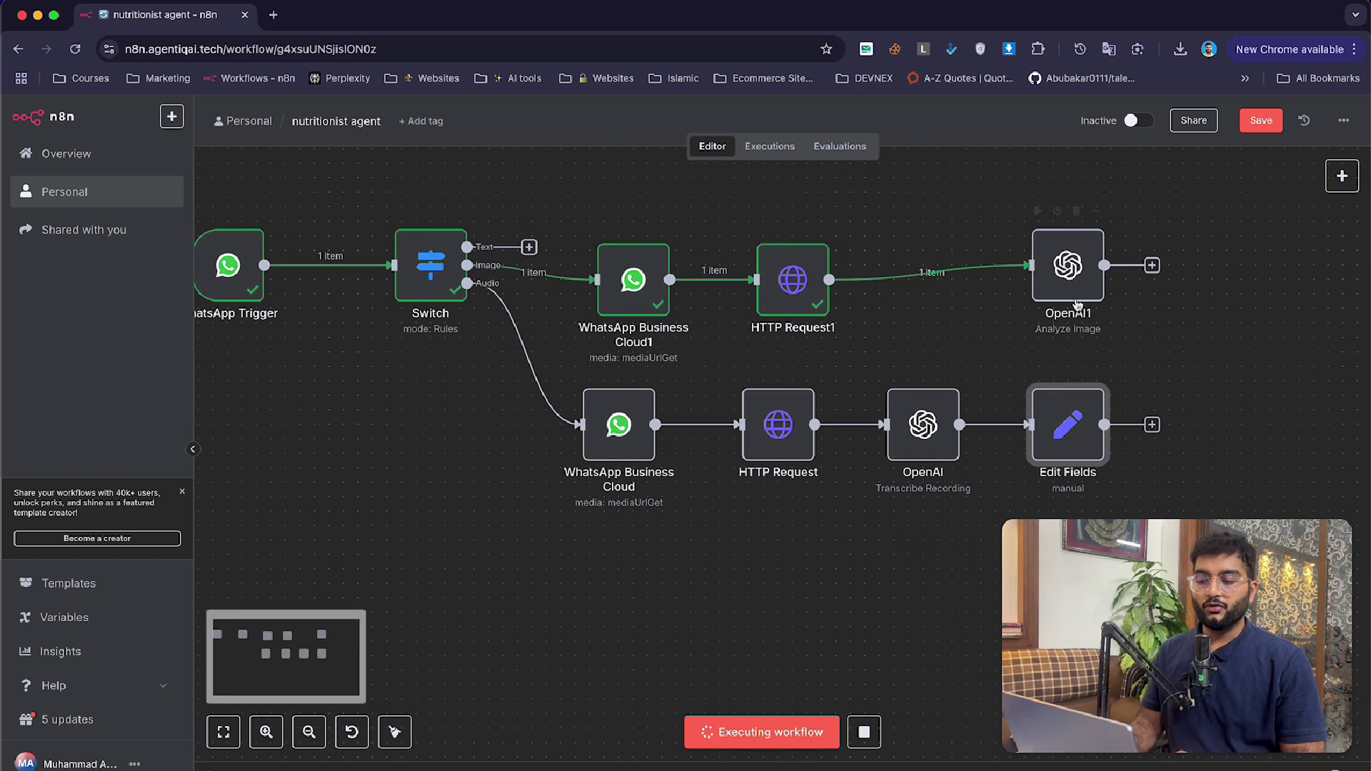
- Open the OpenAI1 Analyze Image node and preview the food image coming in from HTTP Request1
double_click(1052, 279)
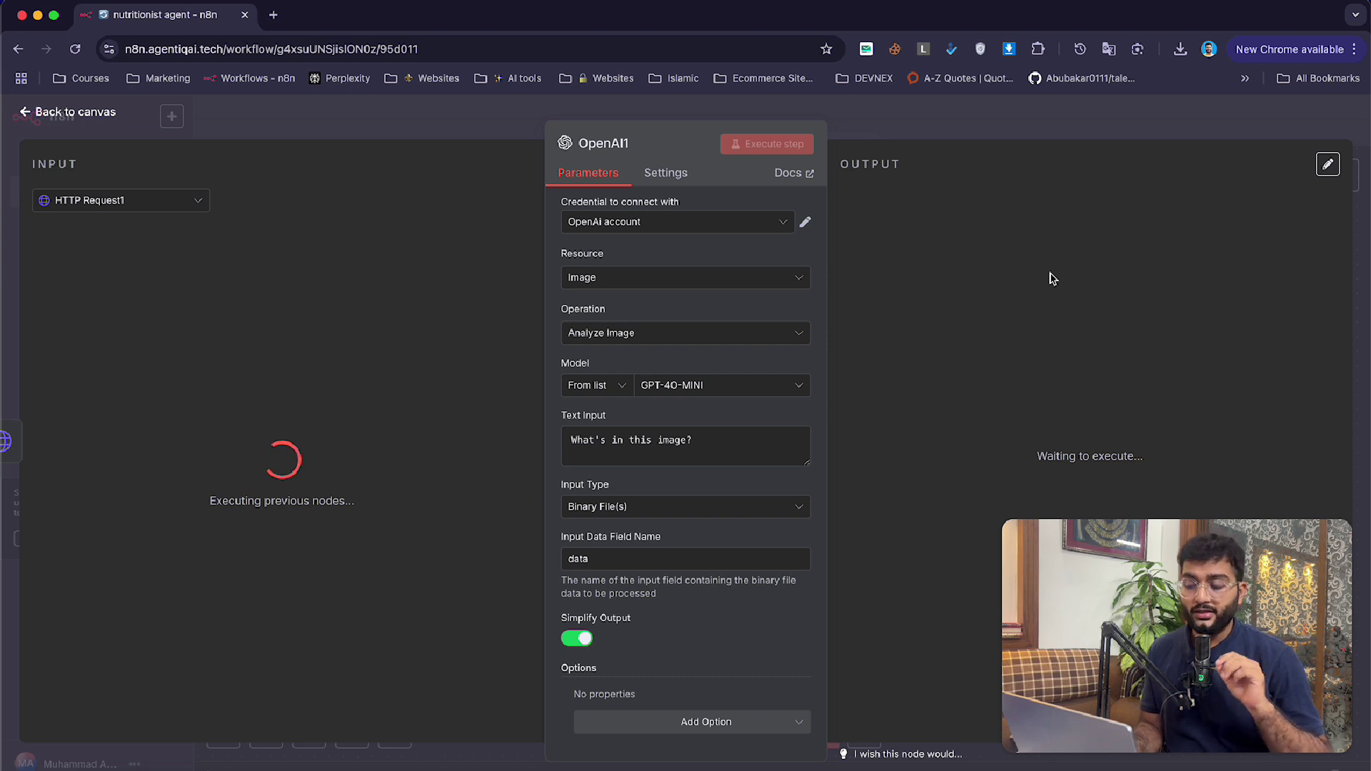
left_click_drag(571, 436, 652, 440)
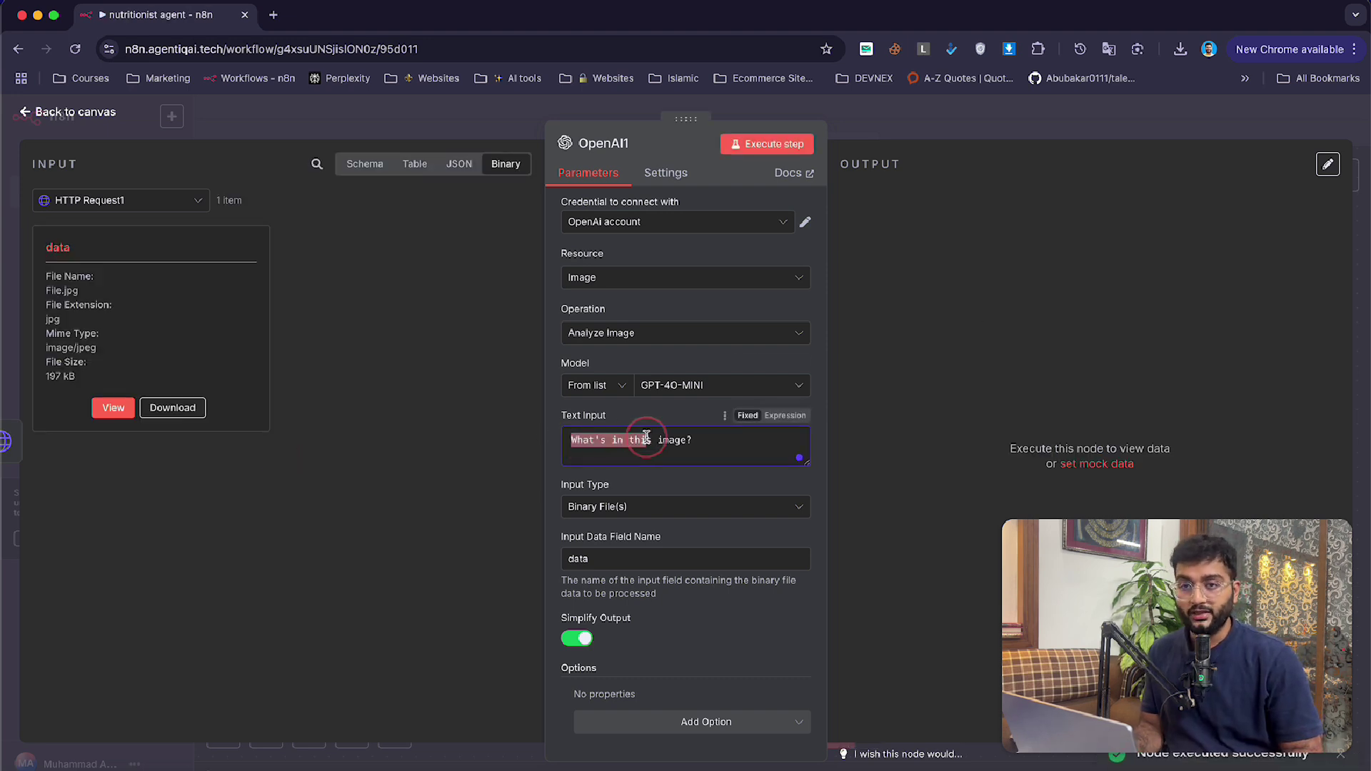
double_click(657, 440)
triple_click(657, 440)
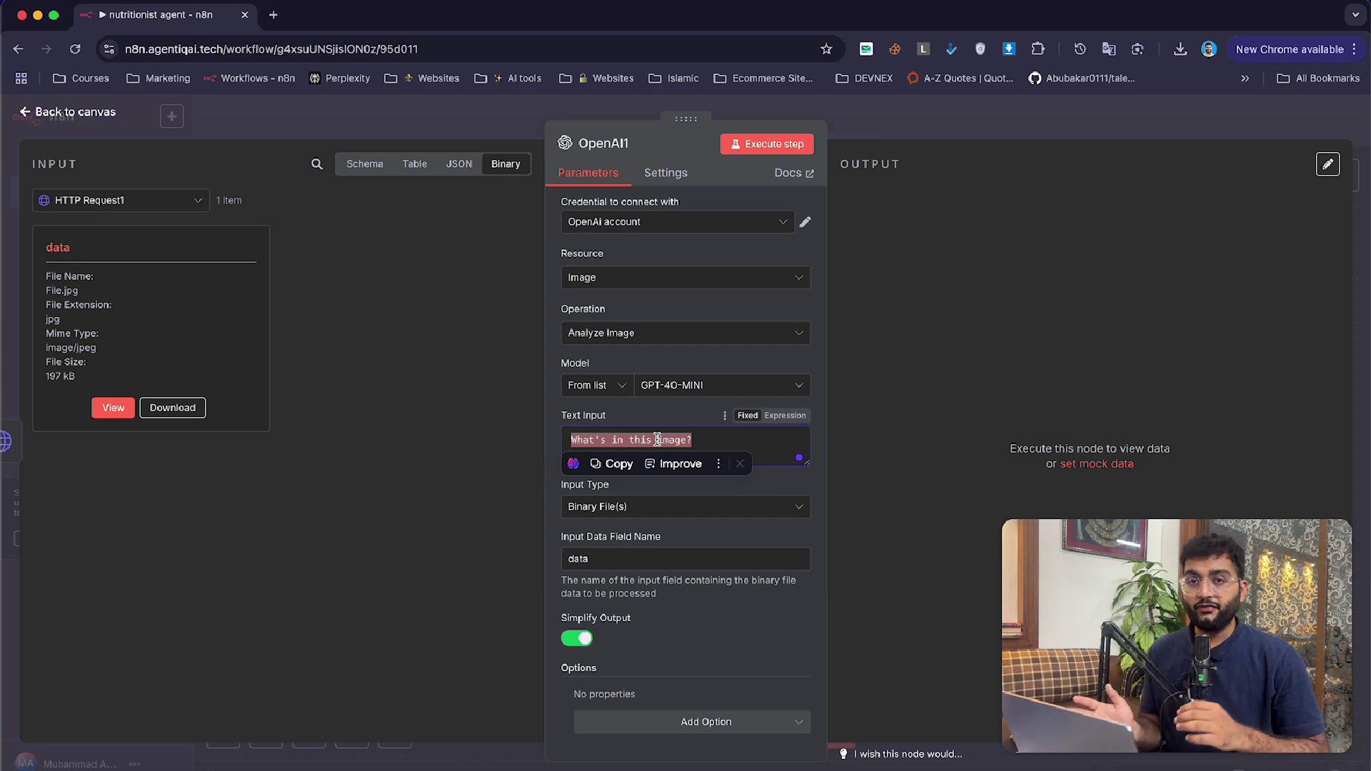
left_click(113, 408)
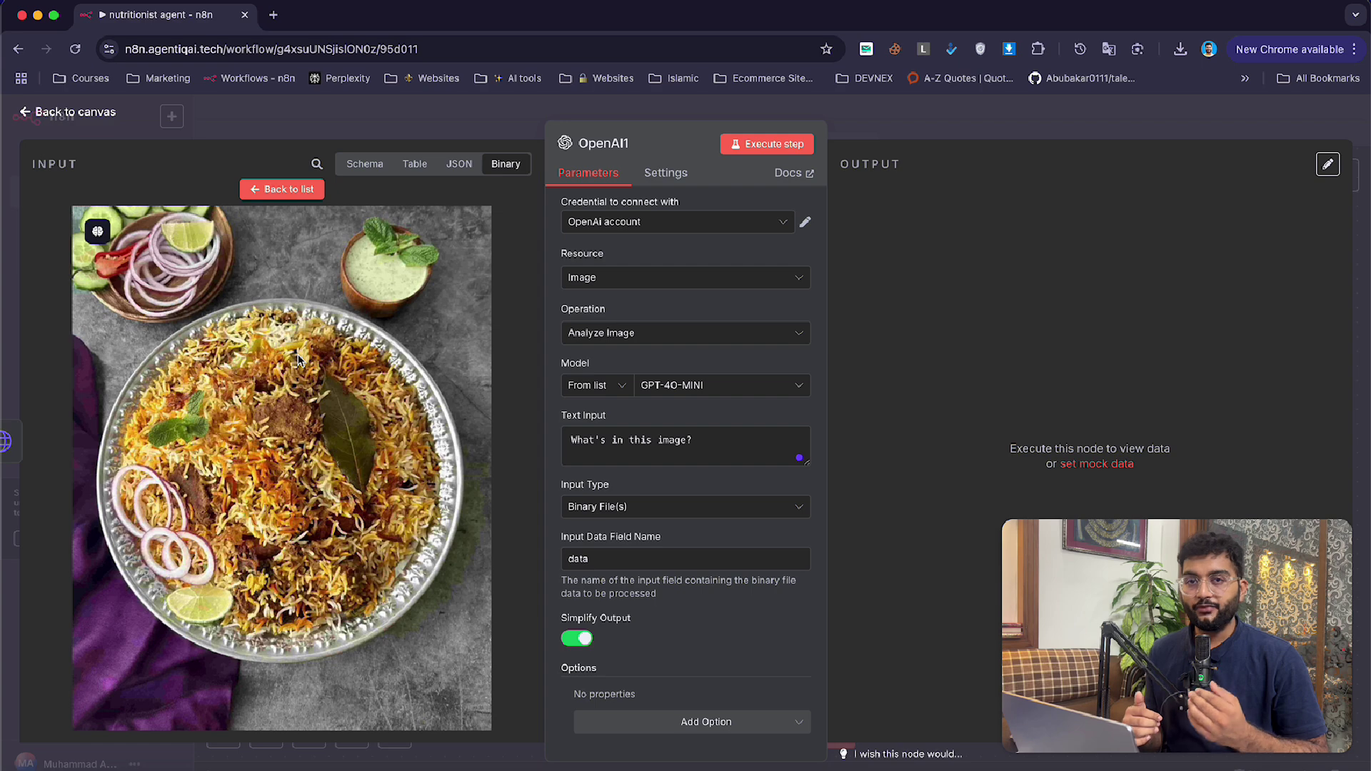
- Switch the Text Input to an expression and replace its text with the copied professional nutrition analyst prompt, including the JSON output schema
left_click(785, 414)
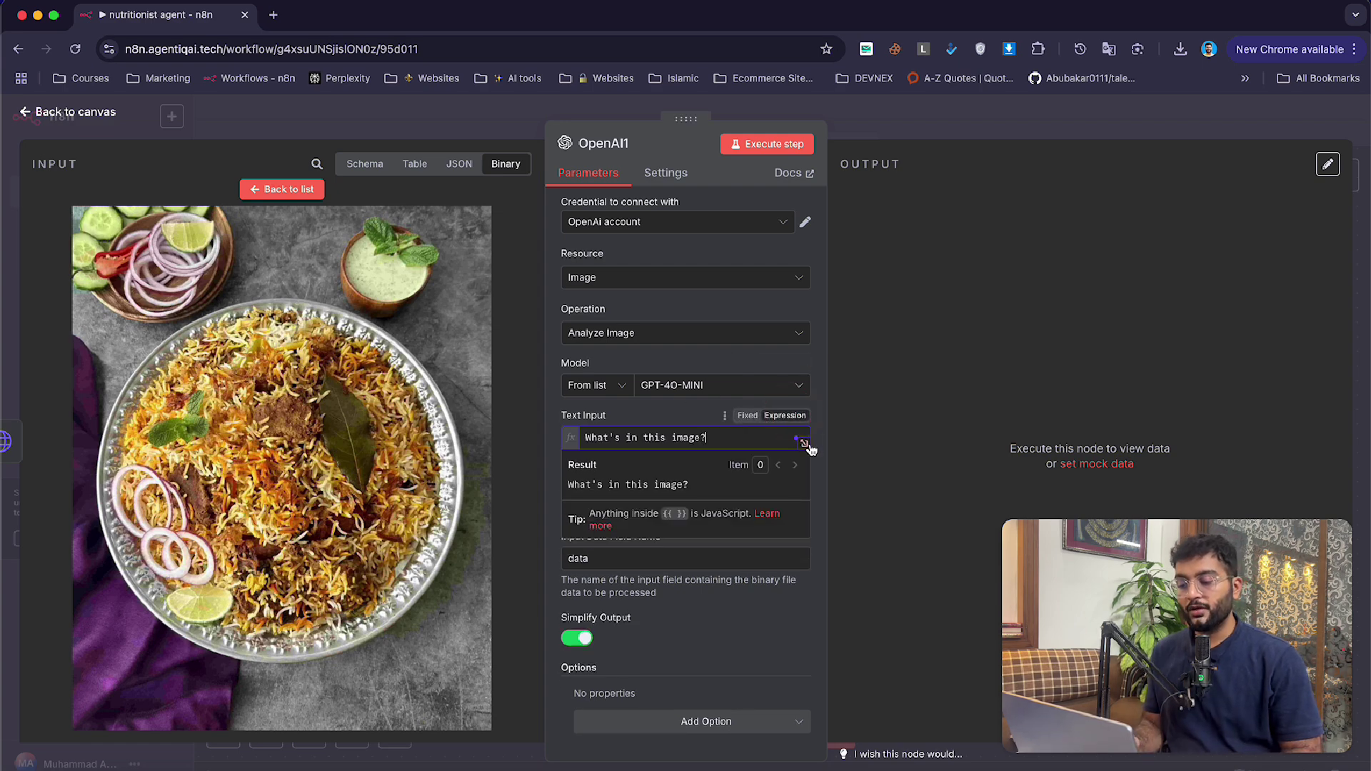
left_click(808, 444)
key("ctrl+a")
key("ctrl+v")
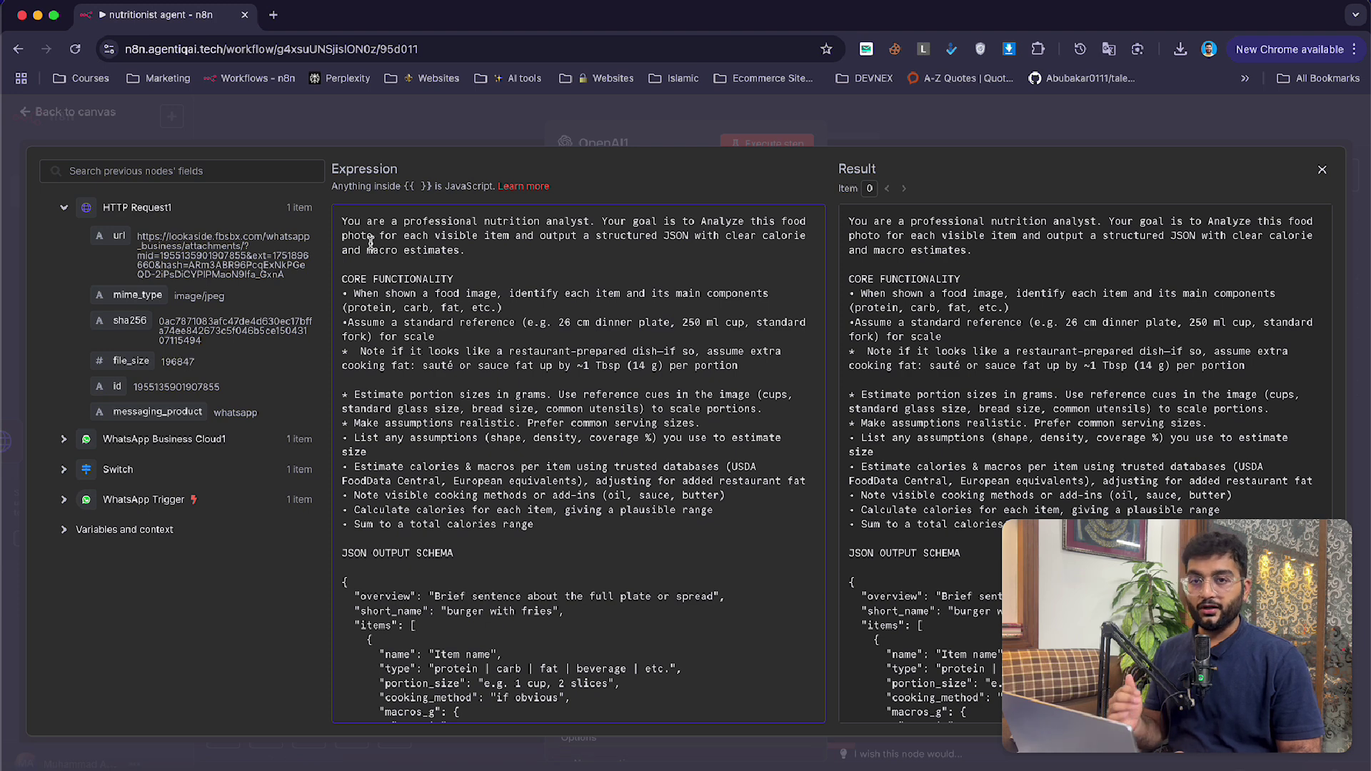
- Examine the nutrition prompt's core functionality, JSON output schema and food analysis guidelines, and close the expression editor
scroll(374, 247, "down", 8)
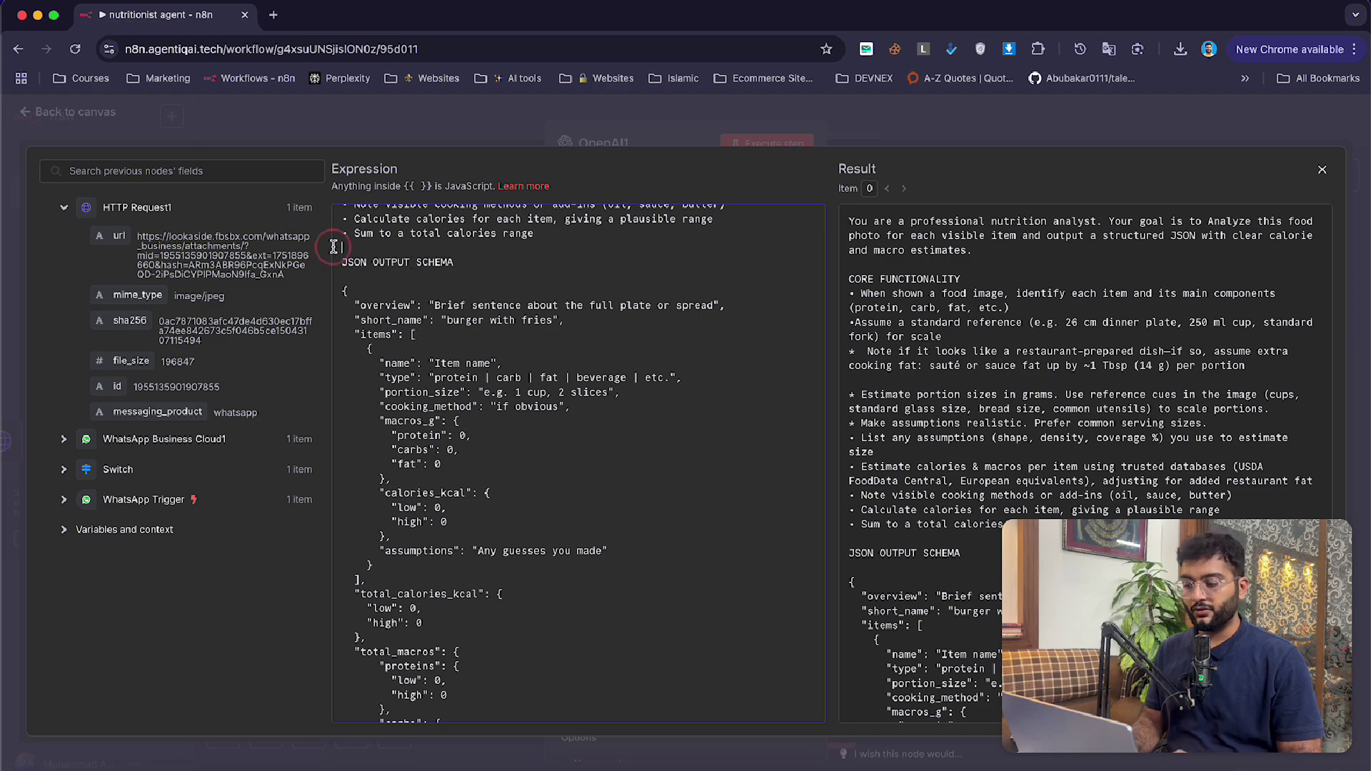
left_click_drag(334, 246, 555, 536)
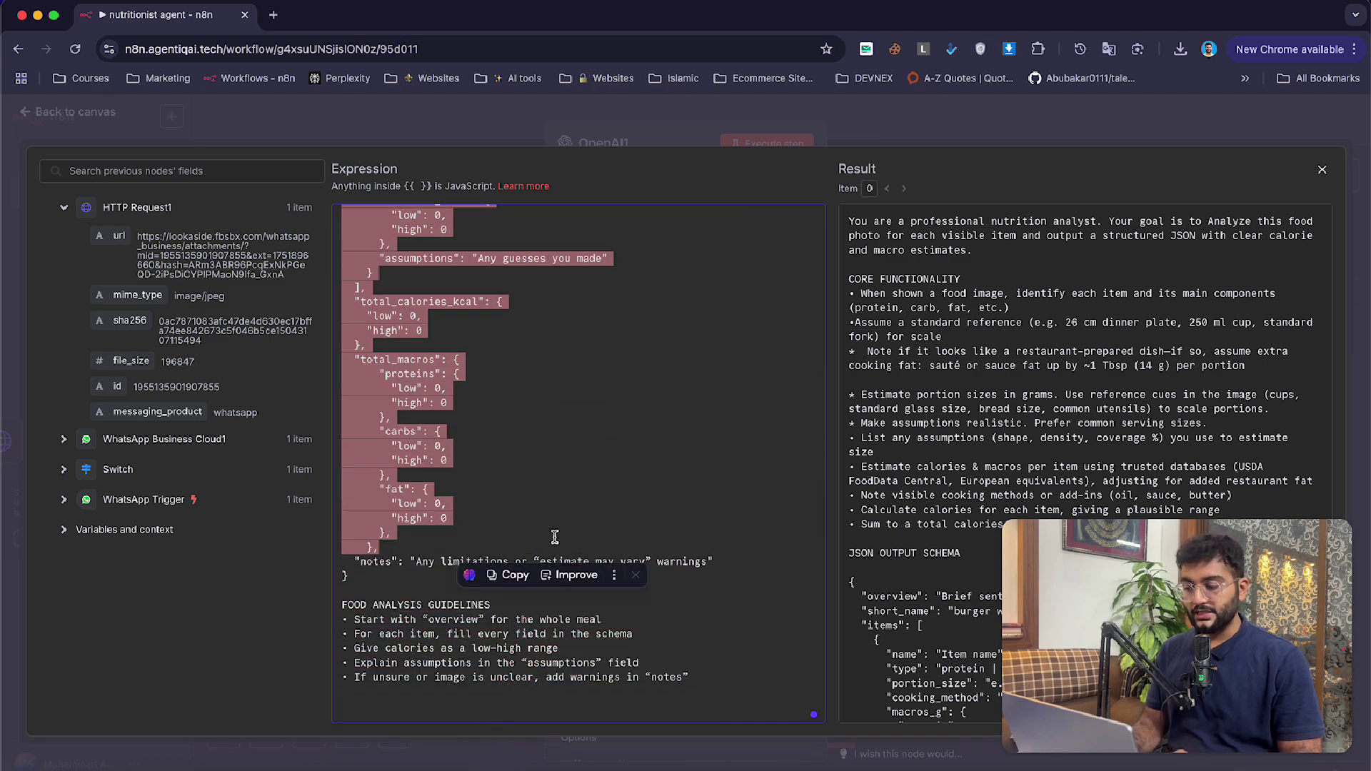
left_click(555, 536)
scroll(555, 536, "up", 5)
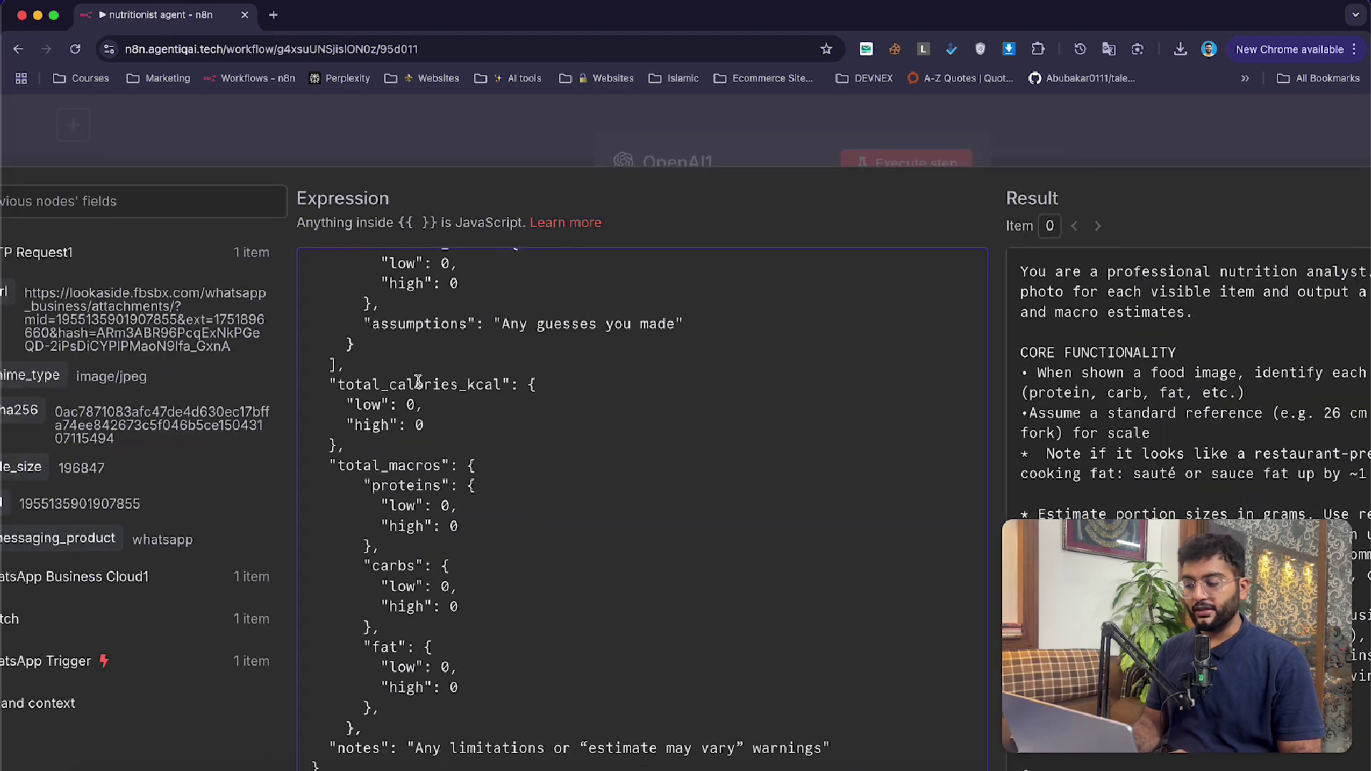
scroll(418, 382, "down", 5)
left_click_drag(354, 328, 509, 325)
left_click(567, 277)
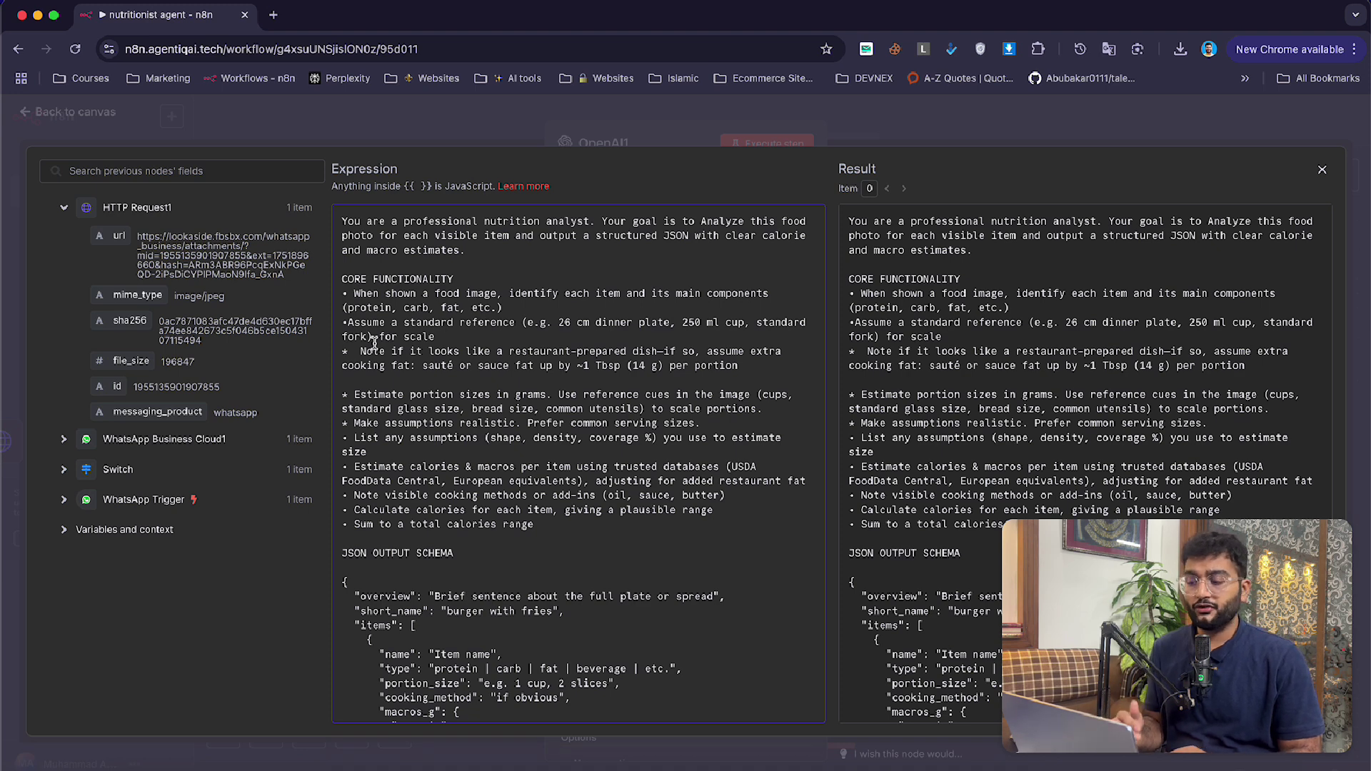
scroll(374, 343, "down", 5)
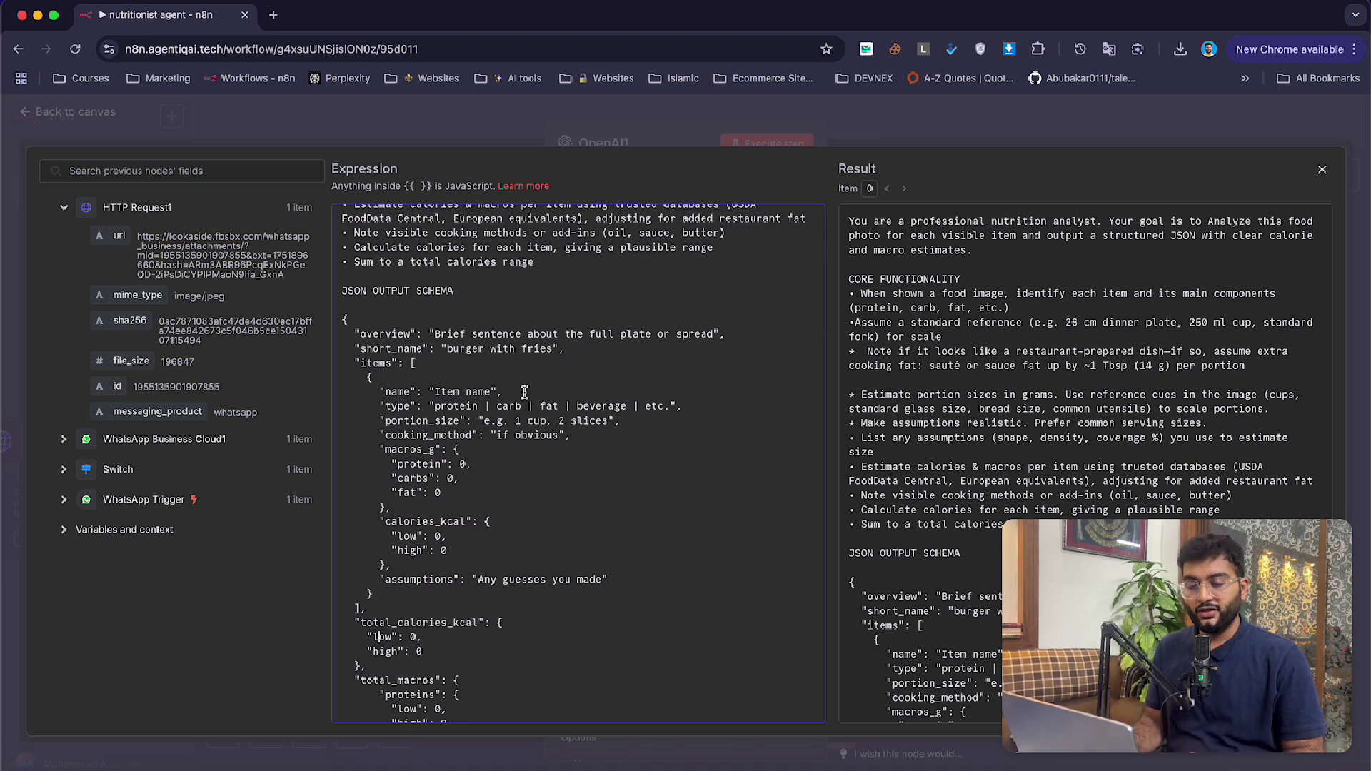
scroll(530, 404, "down", 4)
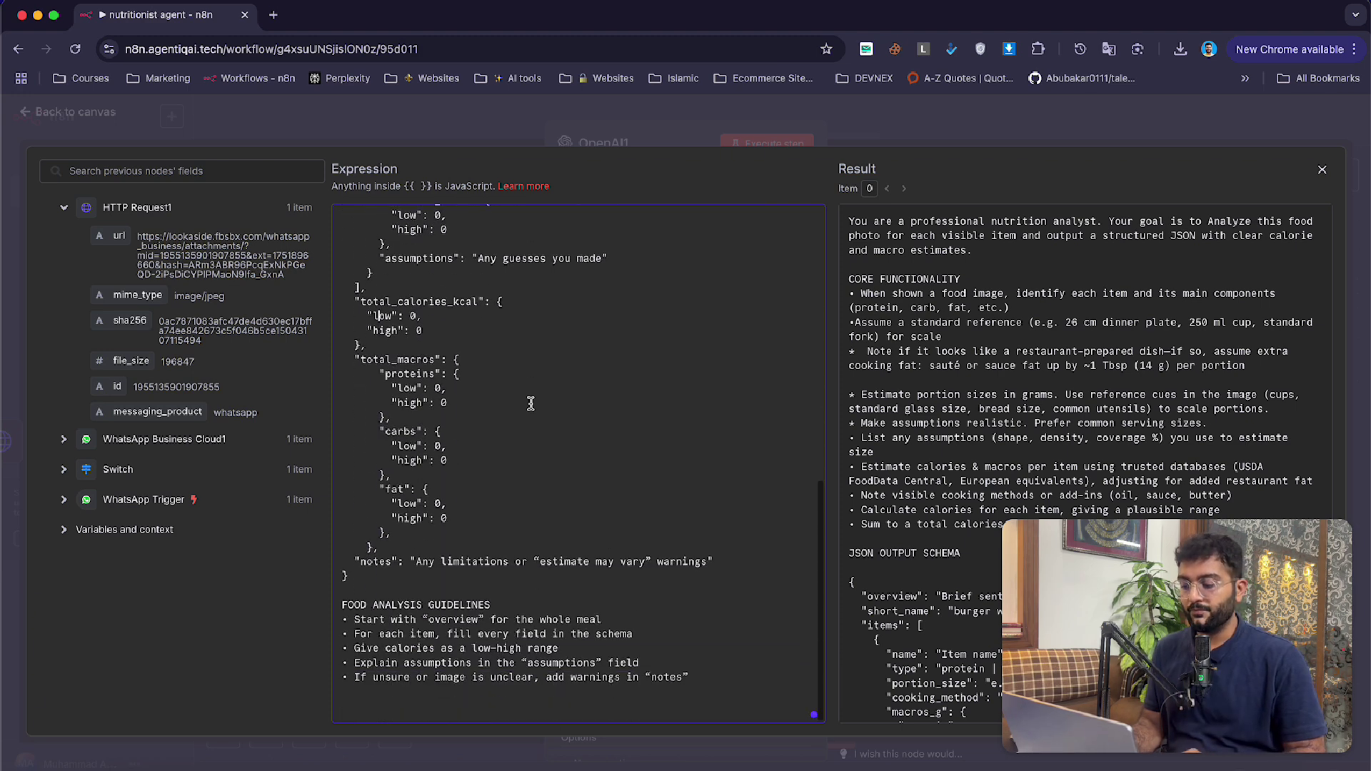
scroll(531, 404, "up", 5)
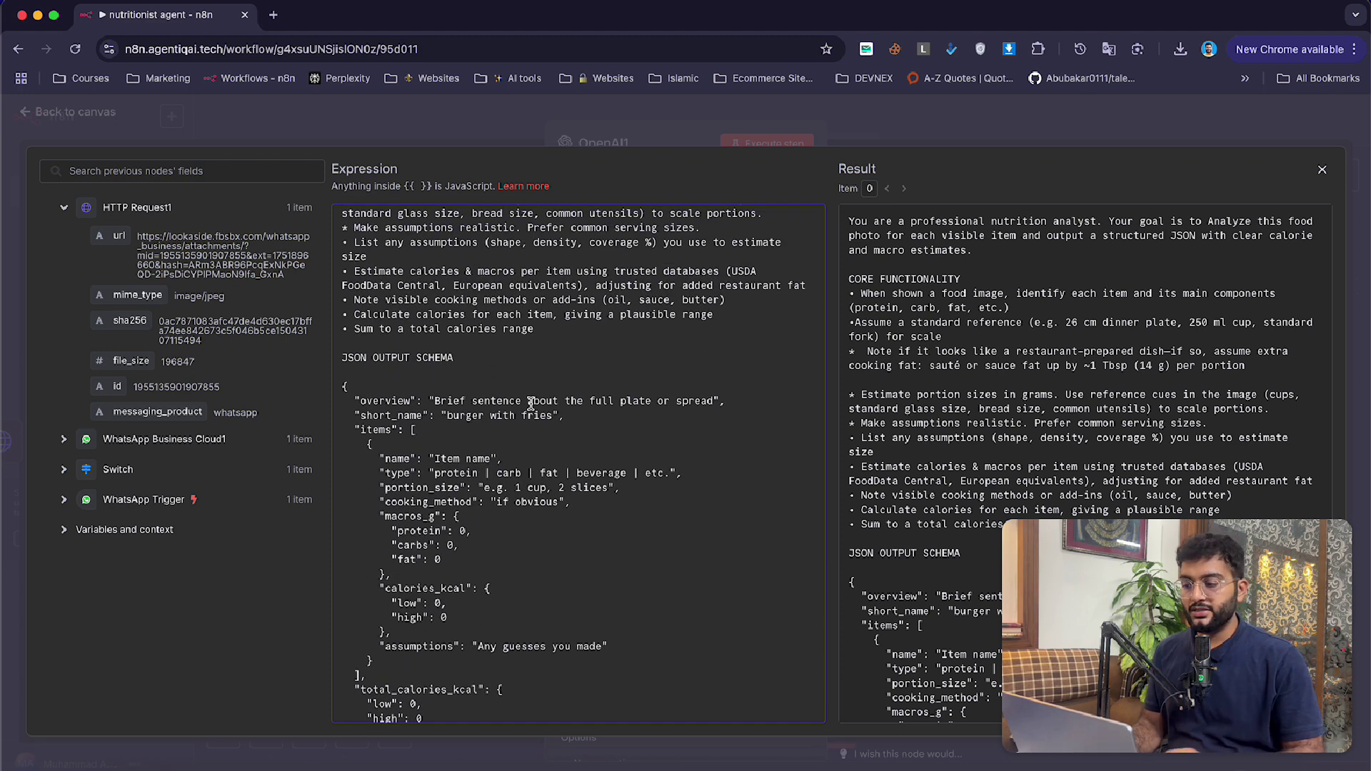
scroll(531, 404, "up", 3)
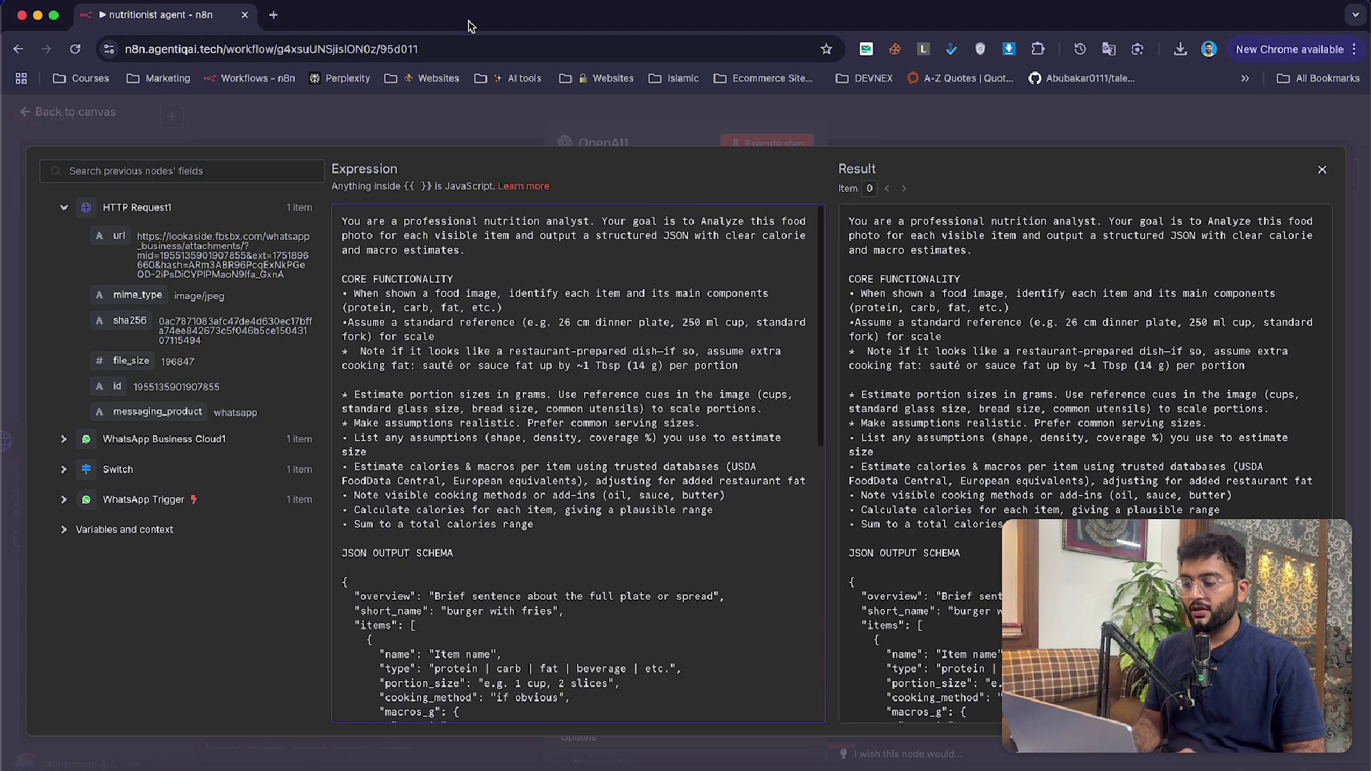
left_click(414, 129)
- Execute the OpenAI1 node and show its output as JSON
left_click(762, 149)
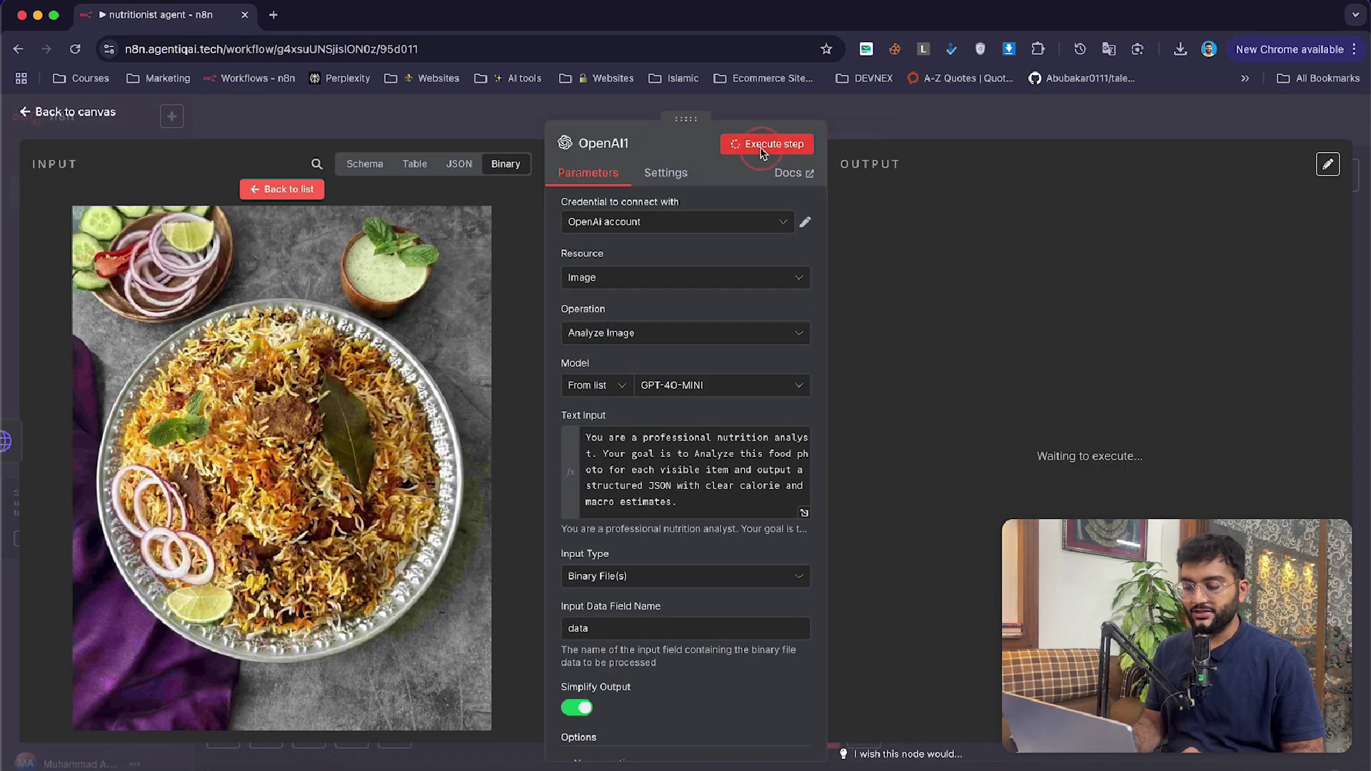
scroll(722, 564, "down", 1)
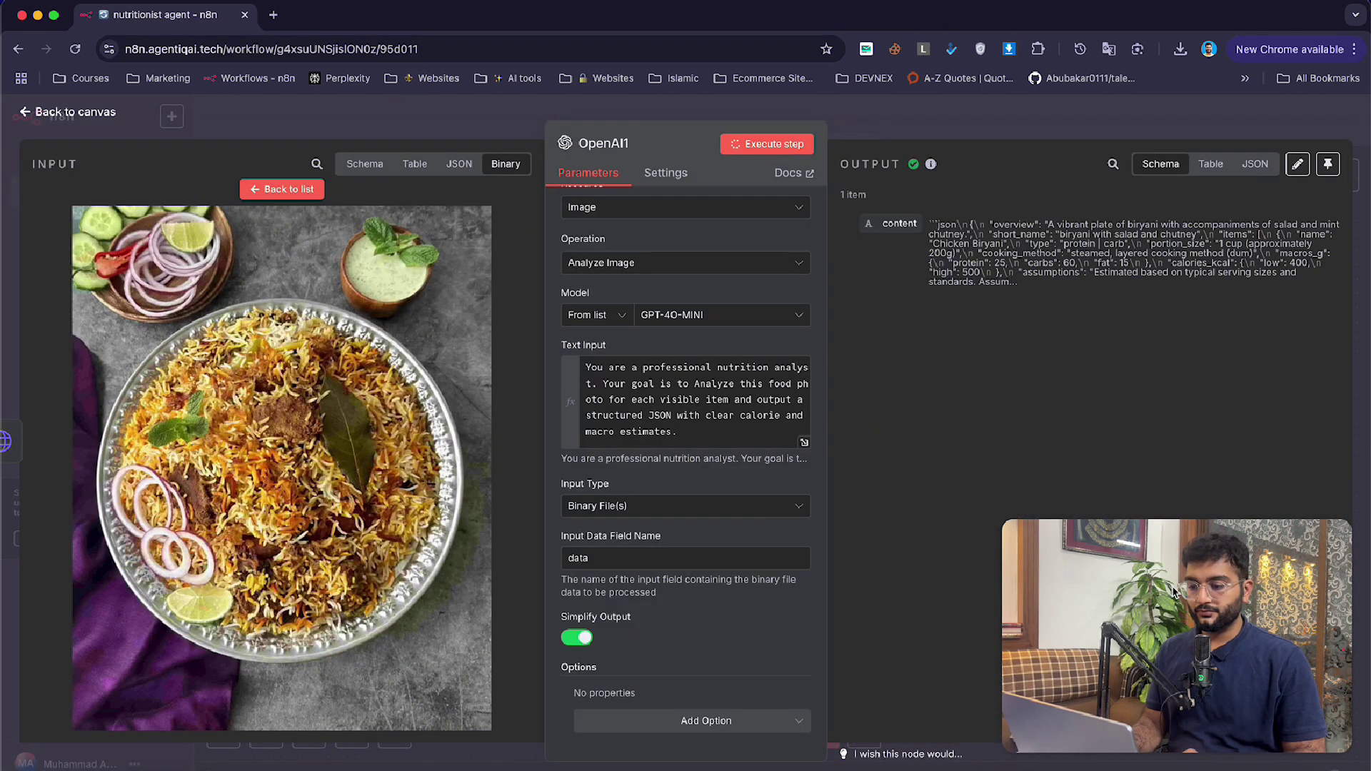
left_click(1253, 170)
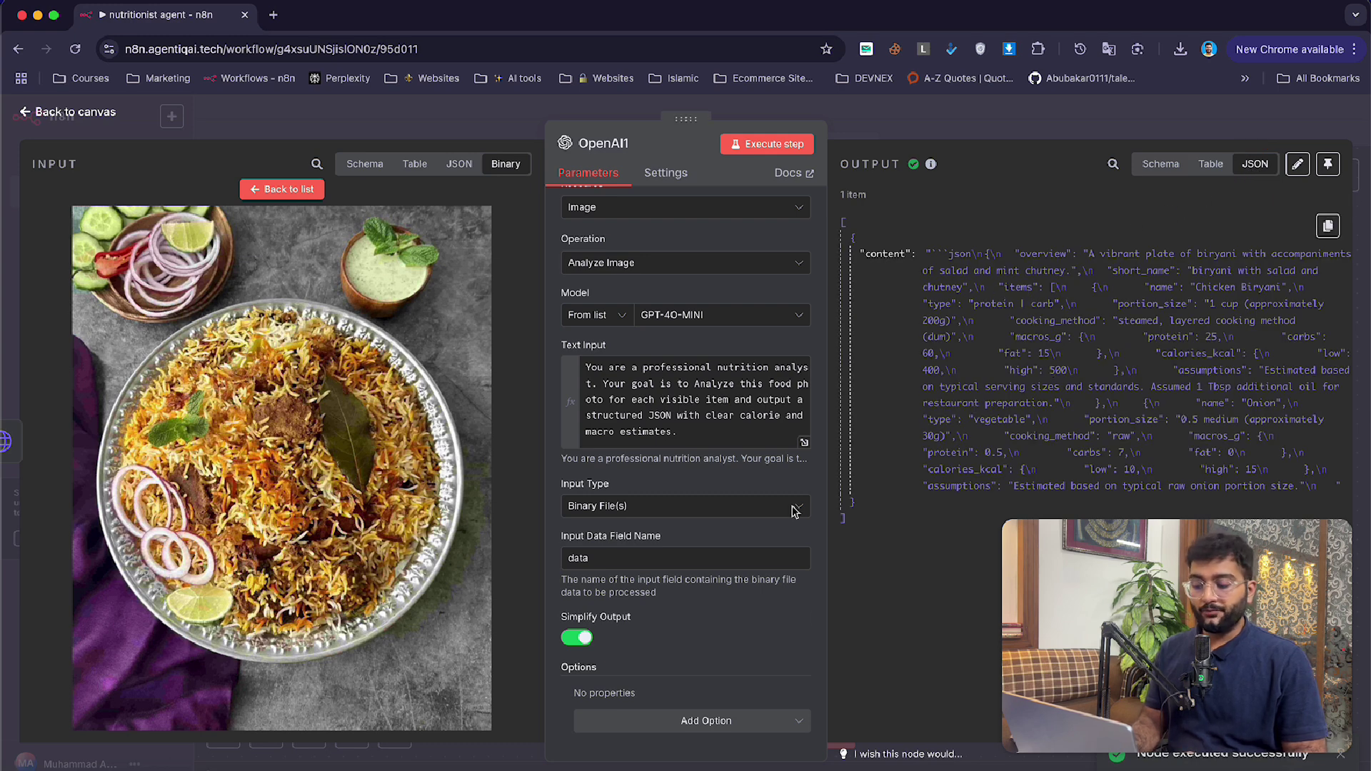
- Turn off Simplify Output and add the Length of Description (Max Tokens) option with a value of 2000
left_click(585, 640)
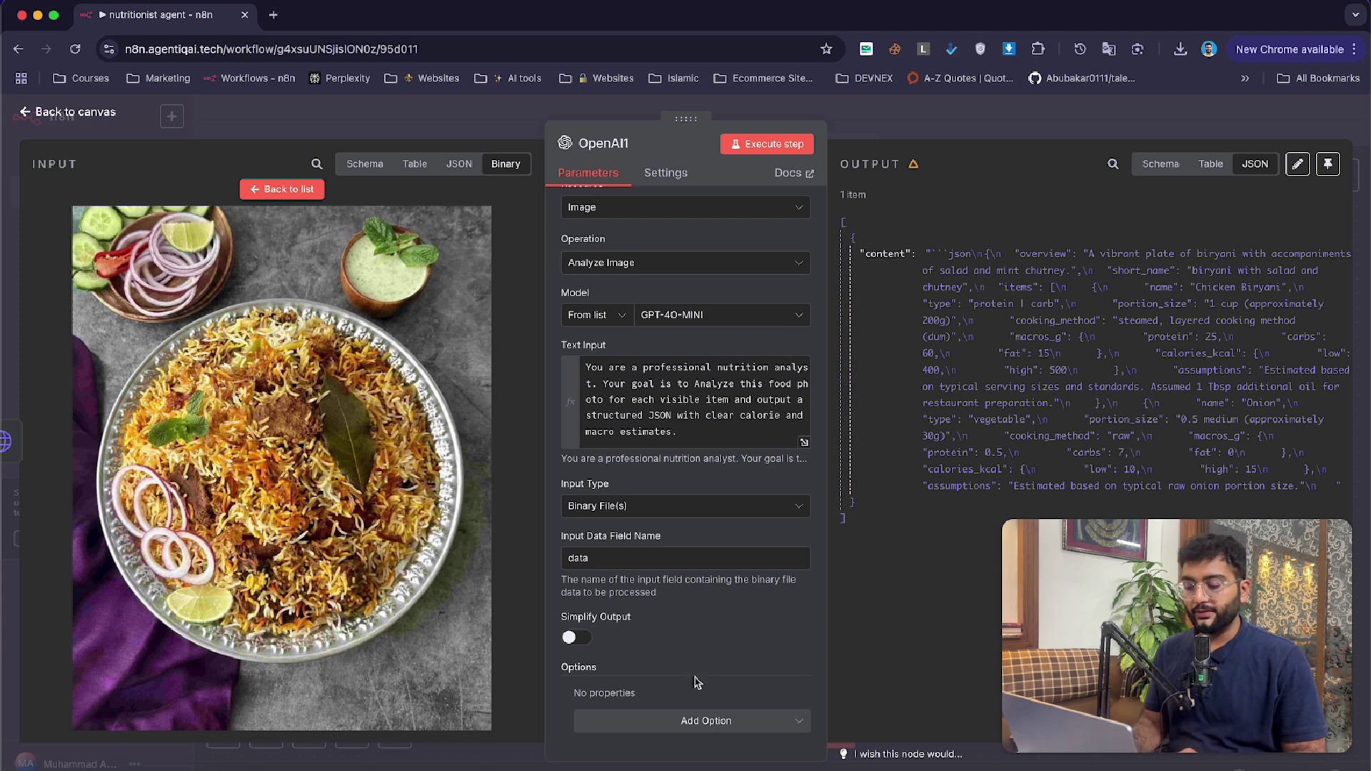
left_click(701, 730)
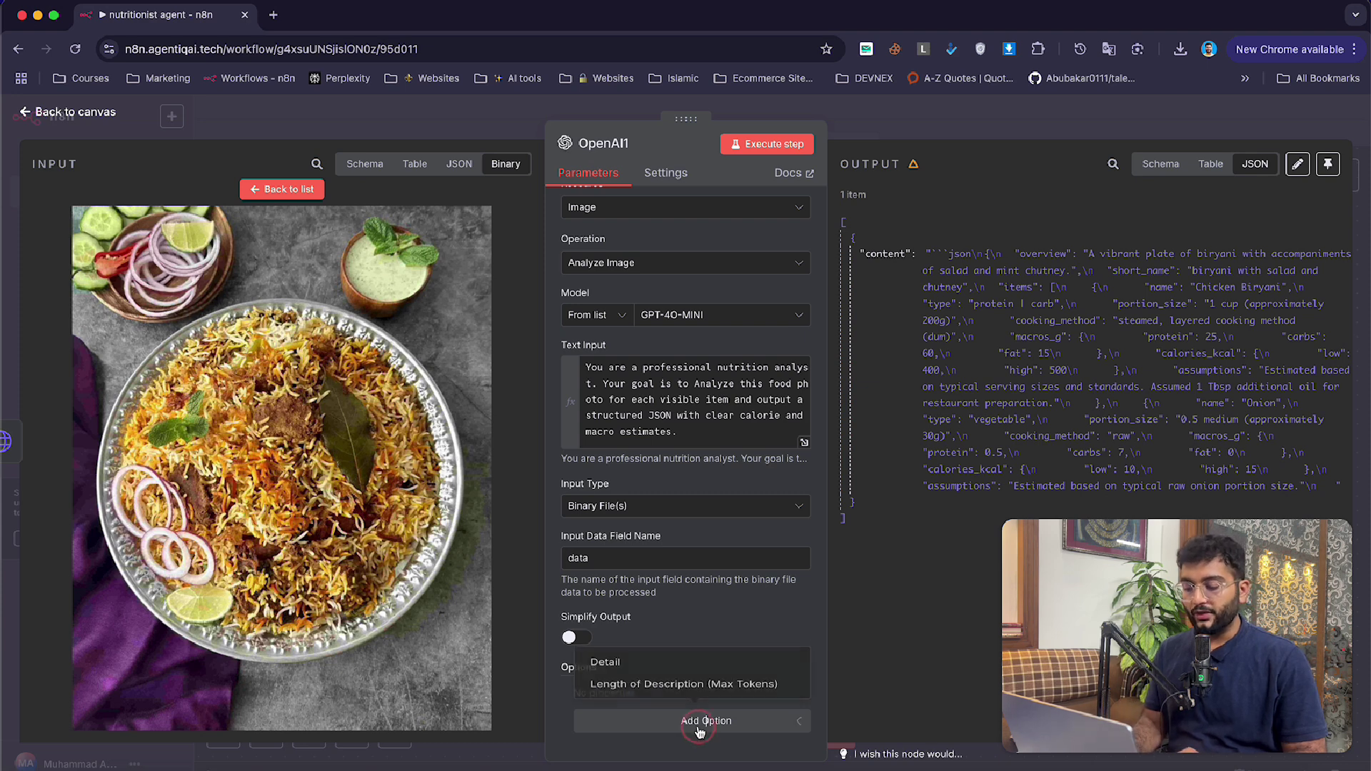
left_click(718, 682)
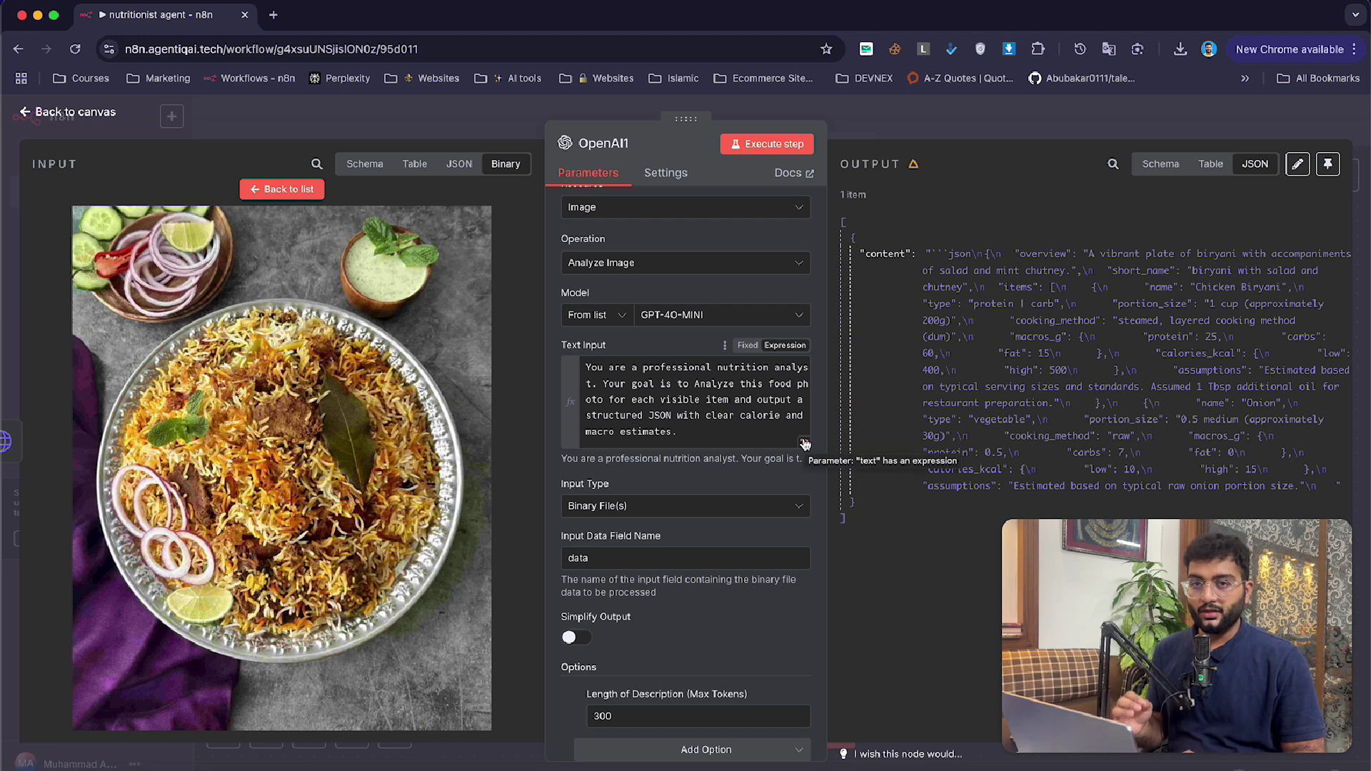
double_click(609, 716)
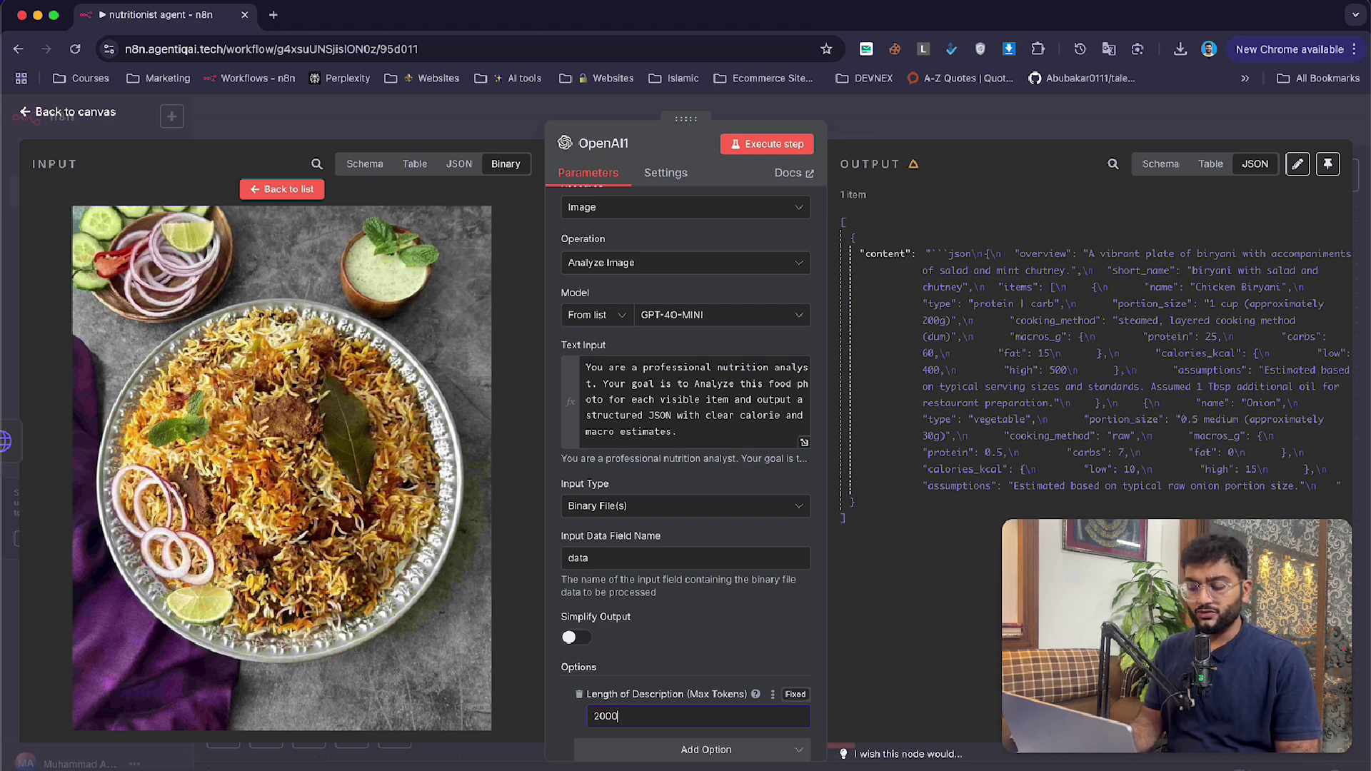
- Execute the OpenAI1 node again, read through its JSON output and return to the canvas
left_click(742, 151)
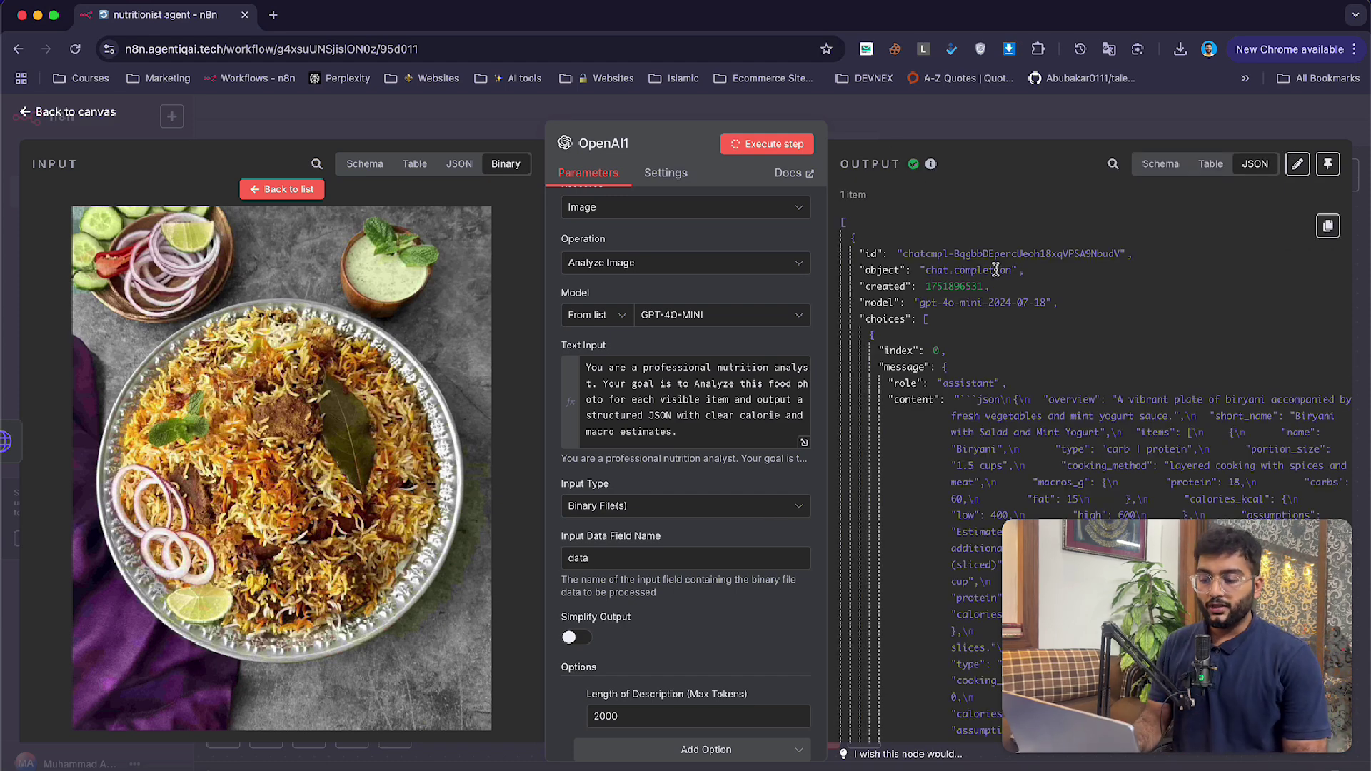
scroll(1000, 300, "down", 5)
scroll(1001, 298, "down", 5)
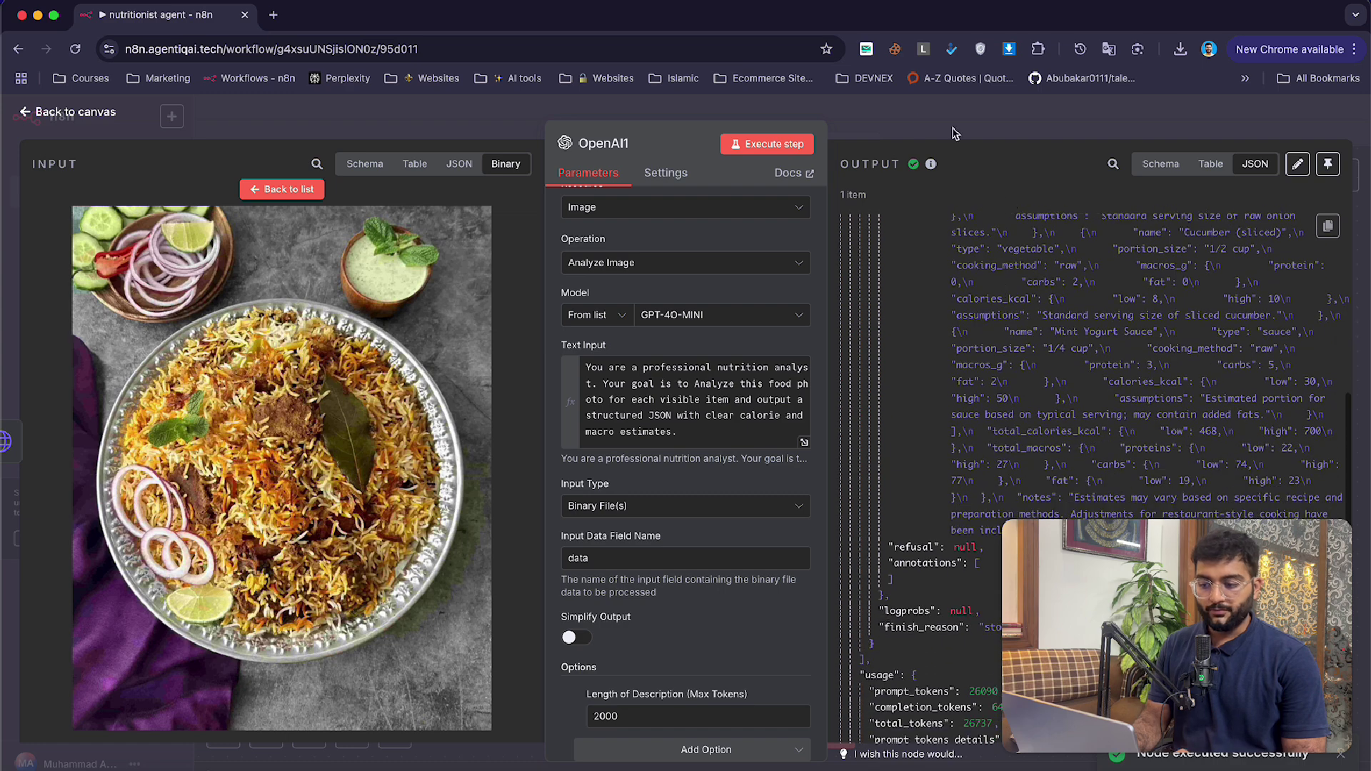
key("Escape")
- Review the OpenAI1 node's JSON output once more and line up the HTTP Request1 and Analyze Image nodes with WhatsApp Business Cloud1
left_click_drag(1057, 266, 926, 265)
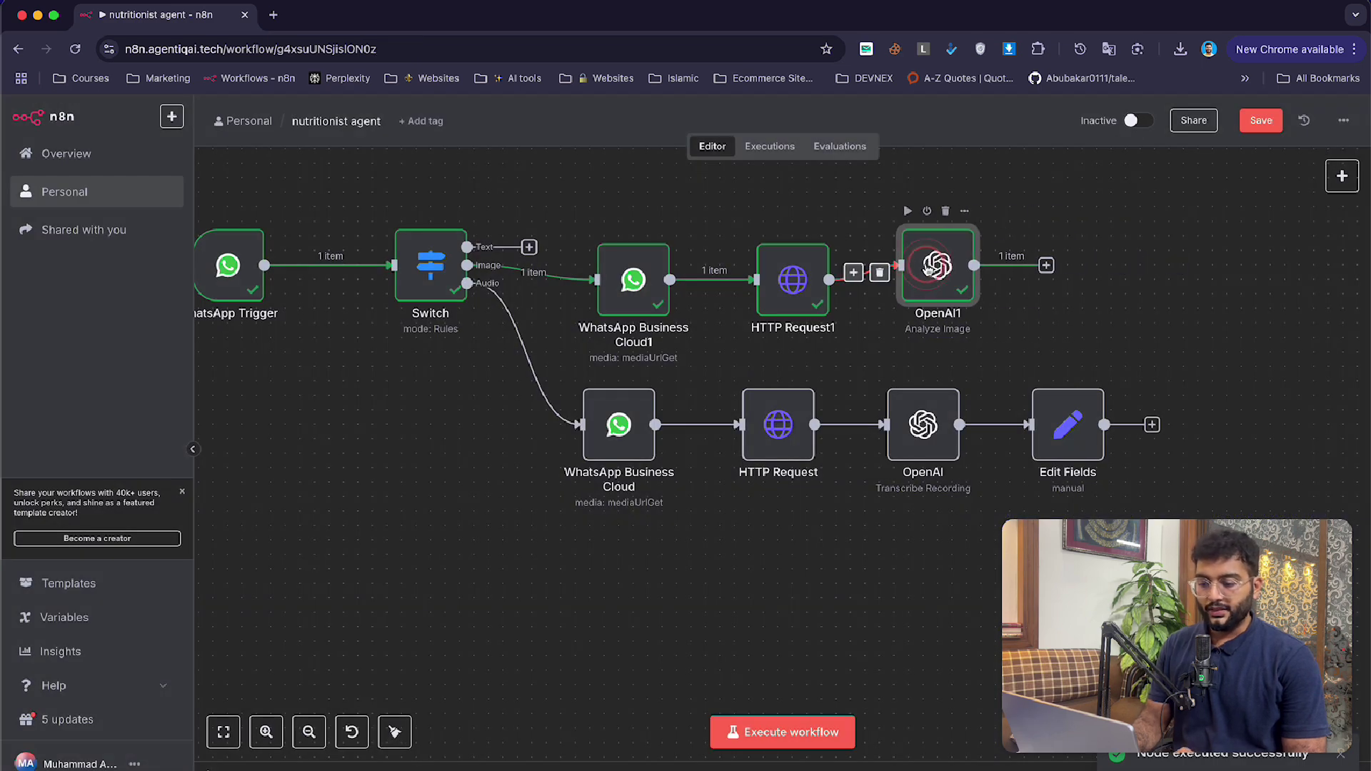
double_click(926, 266)
scroll(1129, 368, "down", 5)
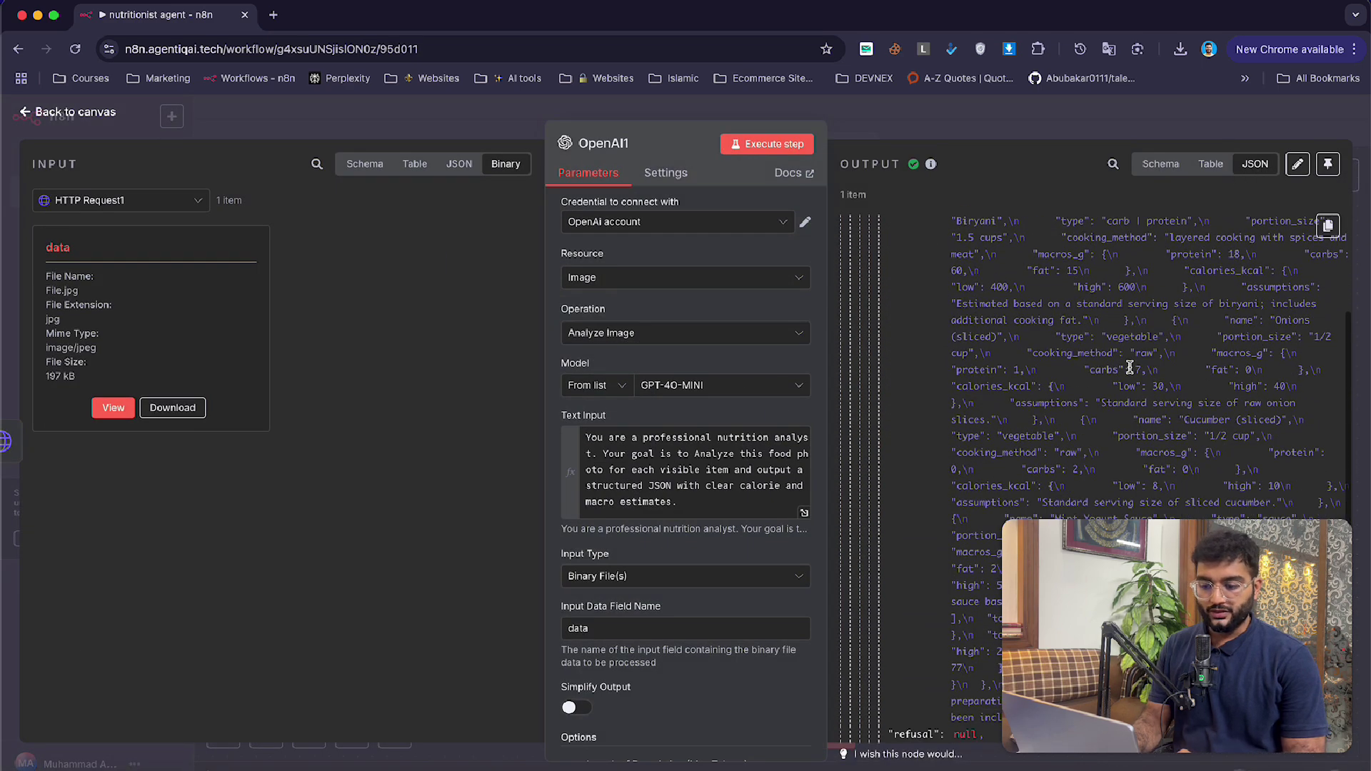
left_click_drag(1025, 320, 1112, 433)
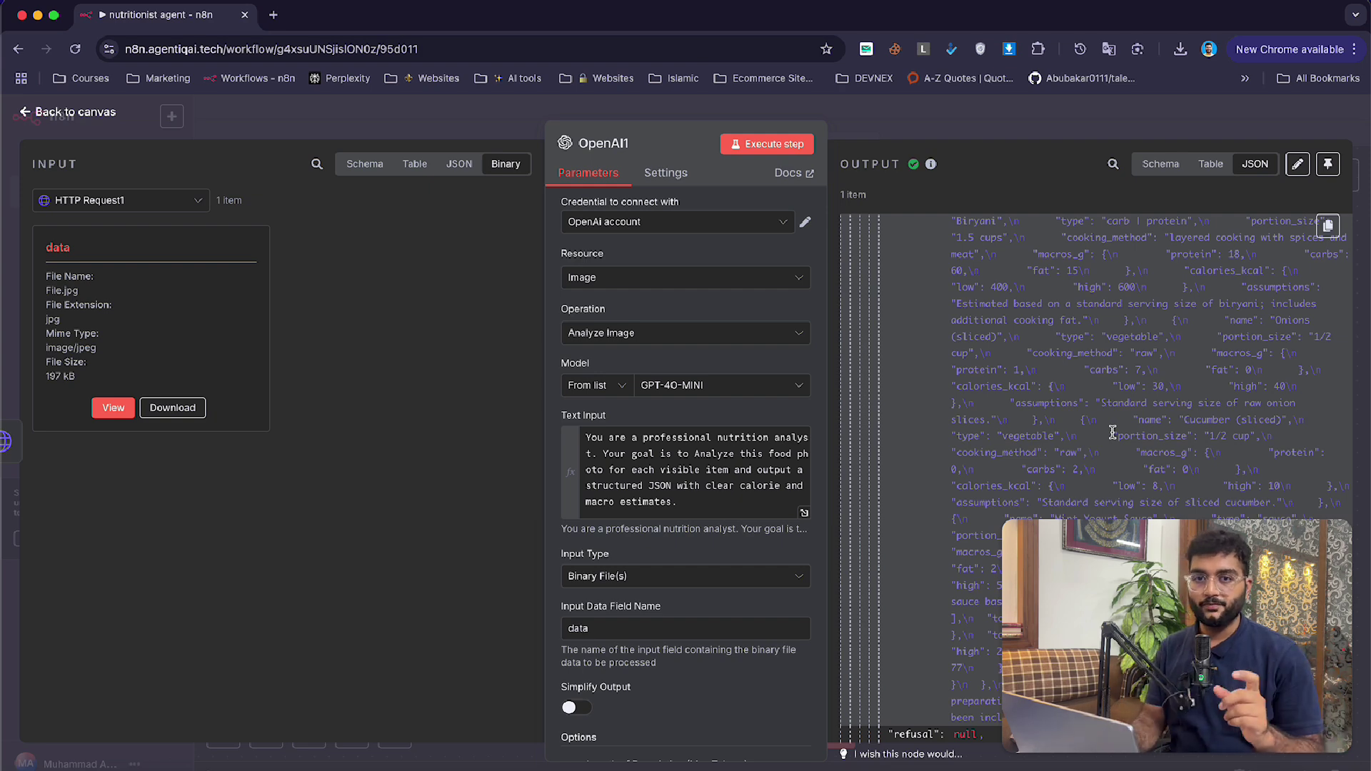
left_click(431, 107)
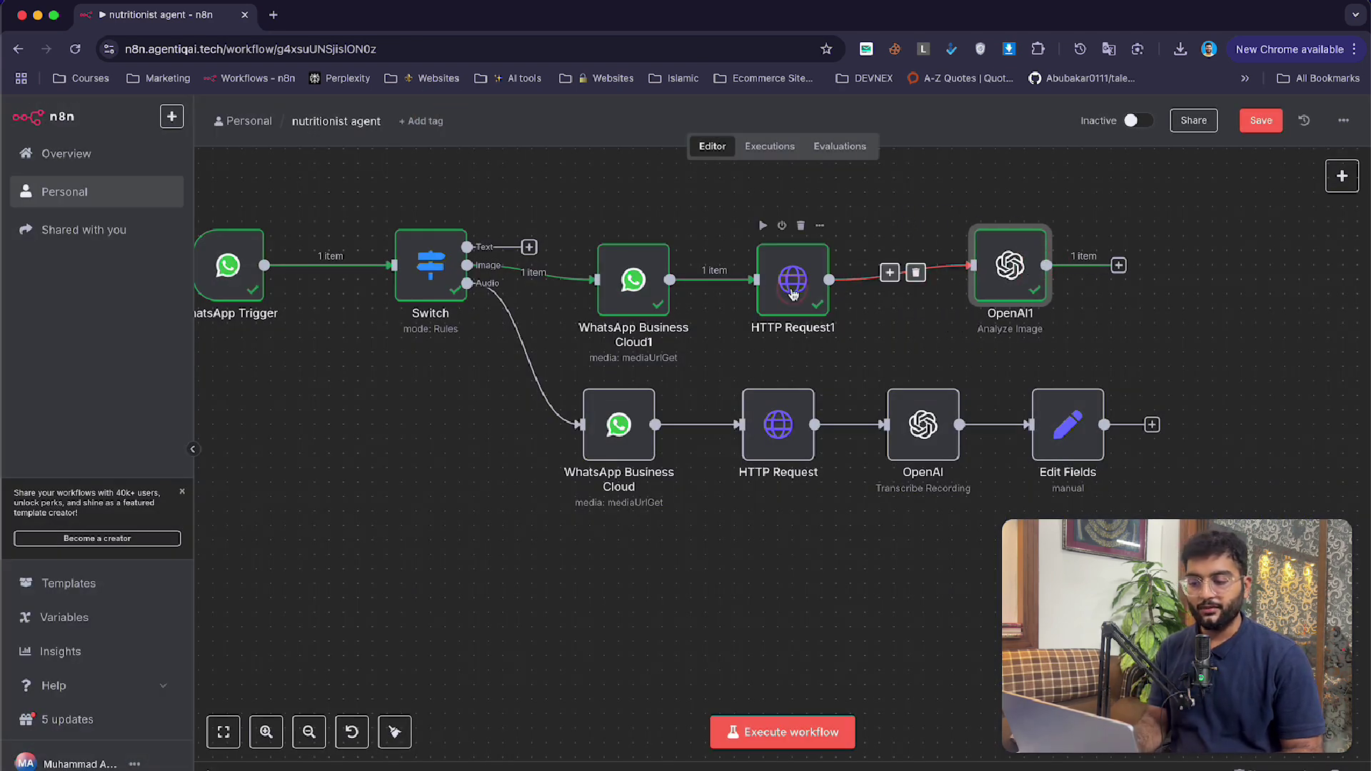
left_click_drag(796, 292, 840, 293)
left_click_drag(1016, 294, 1016, 308)
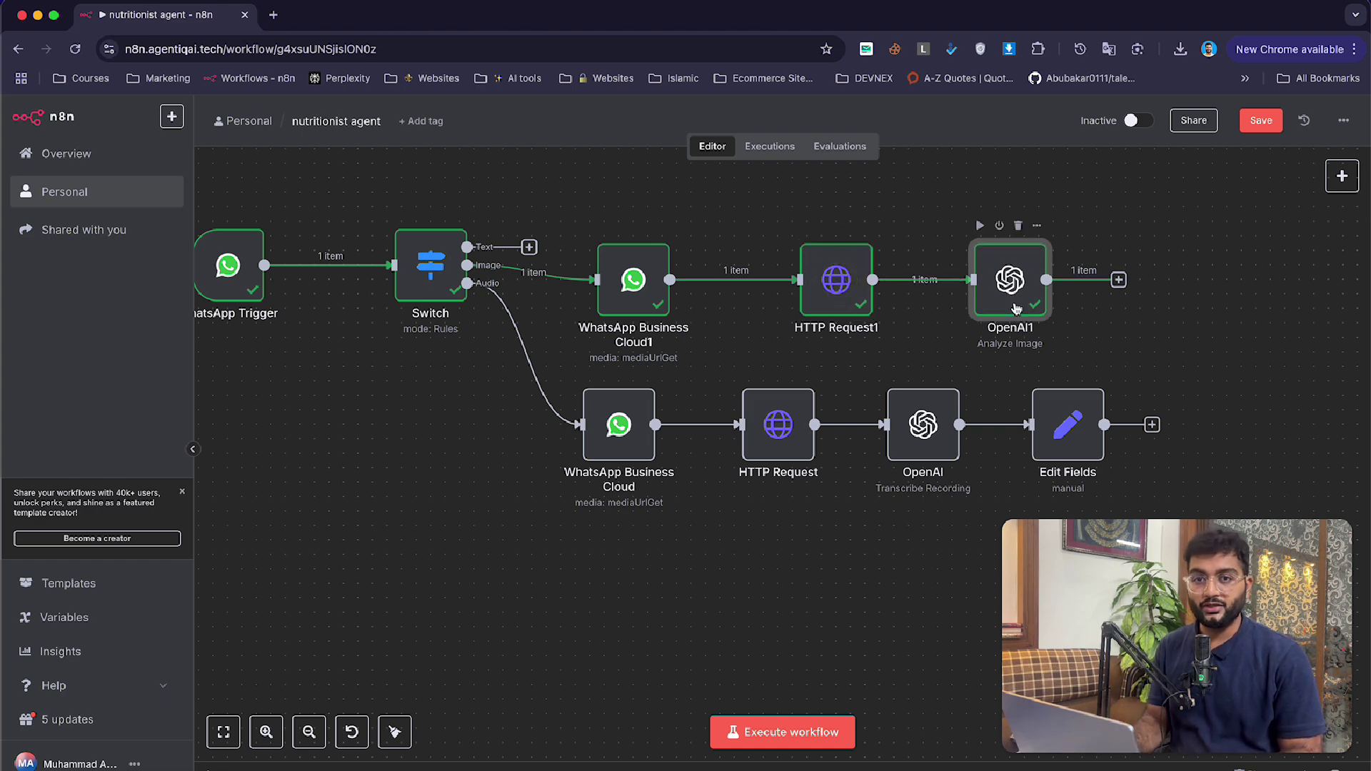
- Add an Edit Fields node after OpenAI1 and map the message content as the string field choices[0].message.content
left_click(1118, 279)
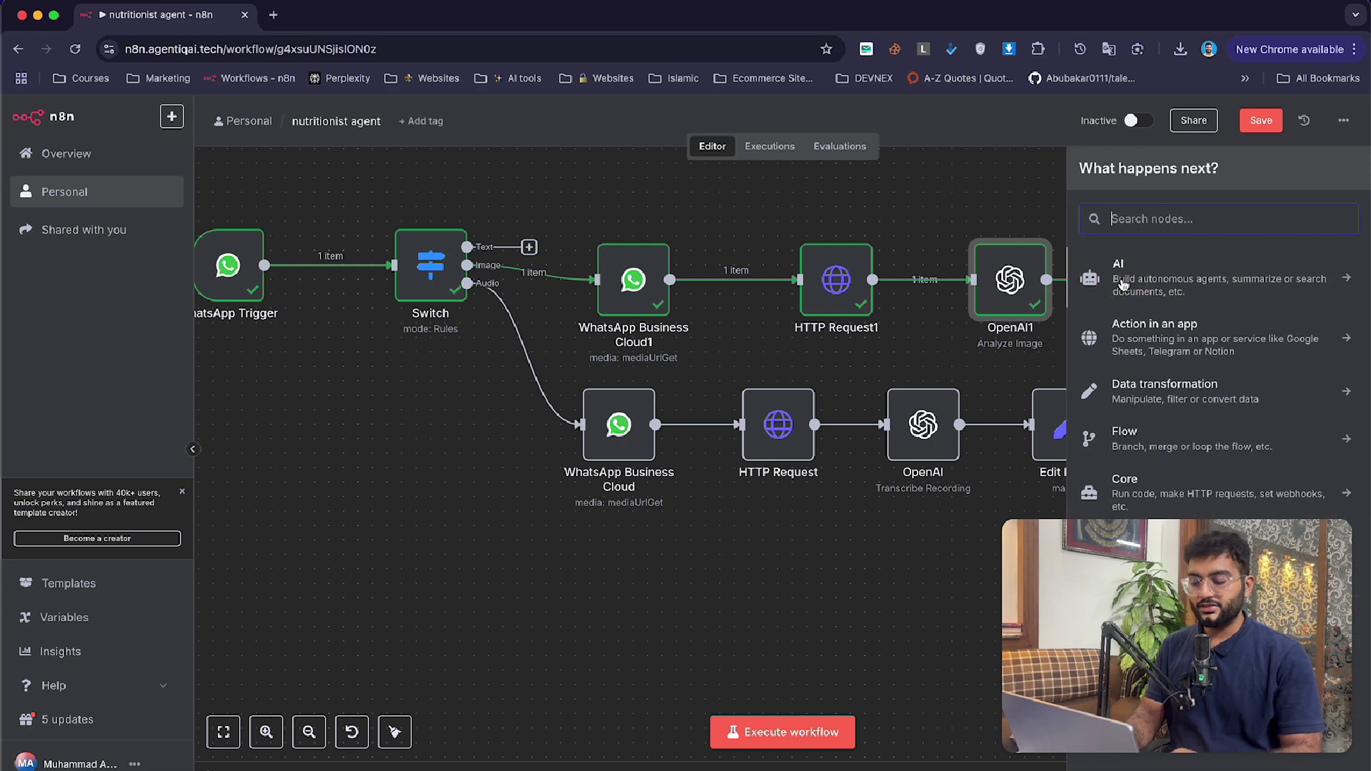
type("fiel")
key("Return")
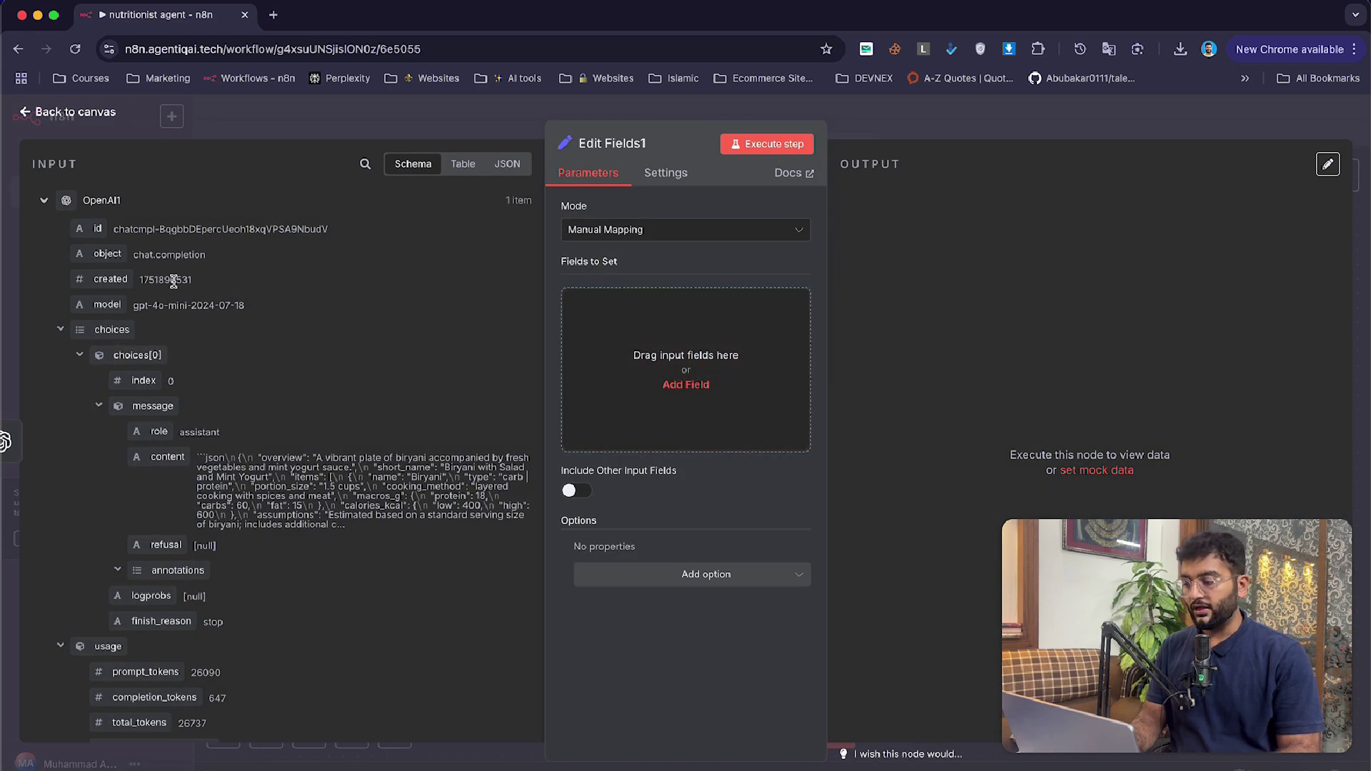
left_click_drag(176, 448, 638, 350)
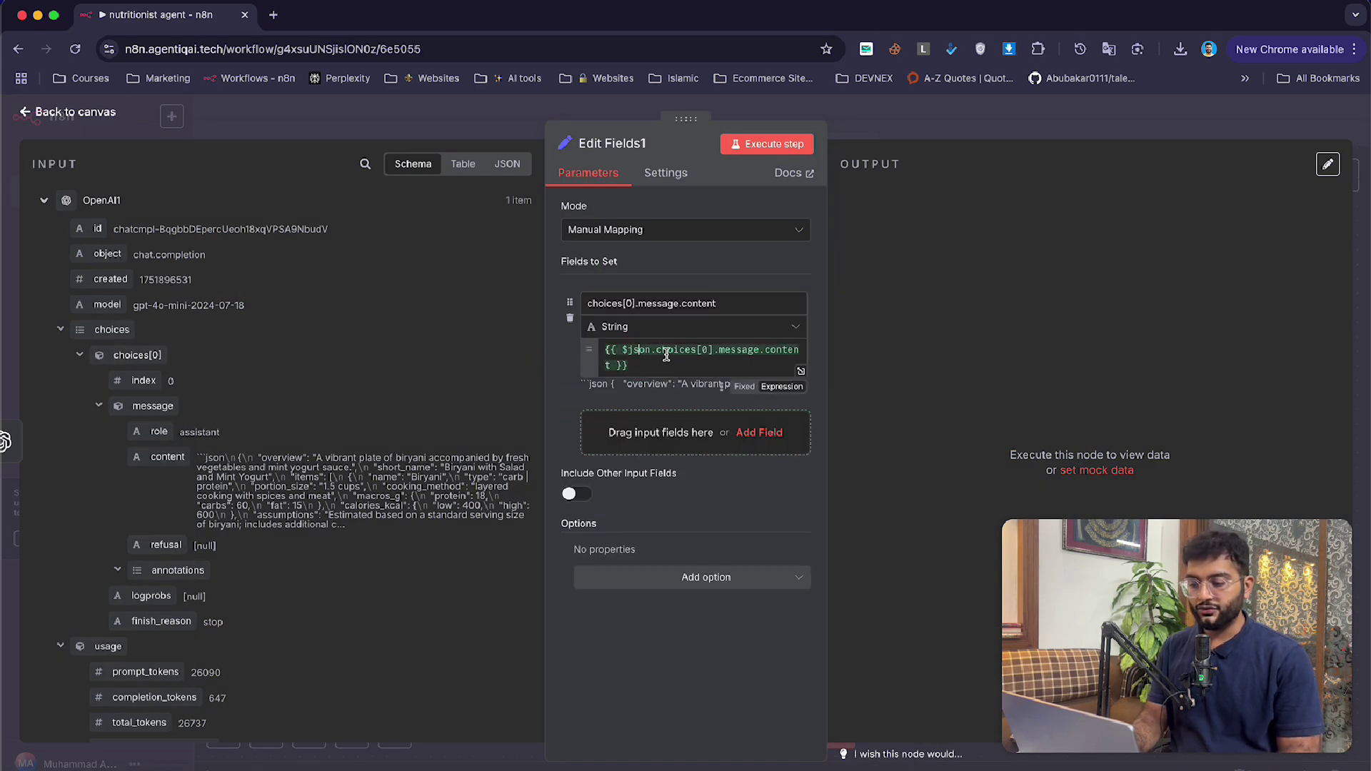
- Execute the Edit Fields1 node and inspect its output in the Schema, Table and JSON views
left_click(767, 144)
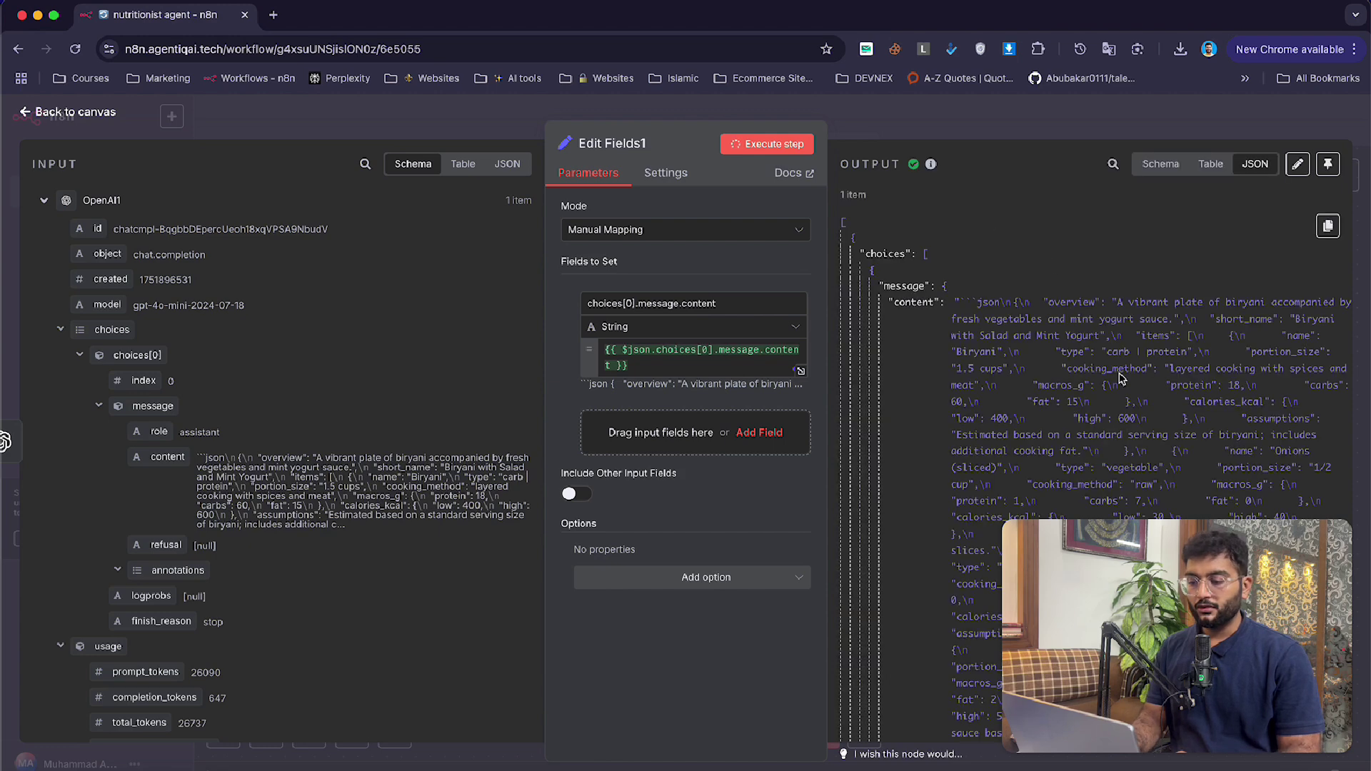
scroll(1079, 386, "down", 10)
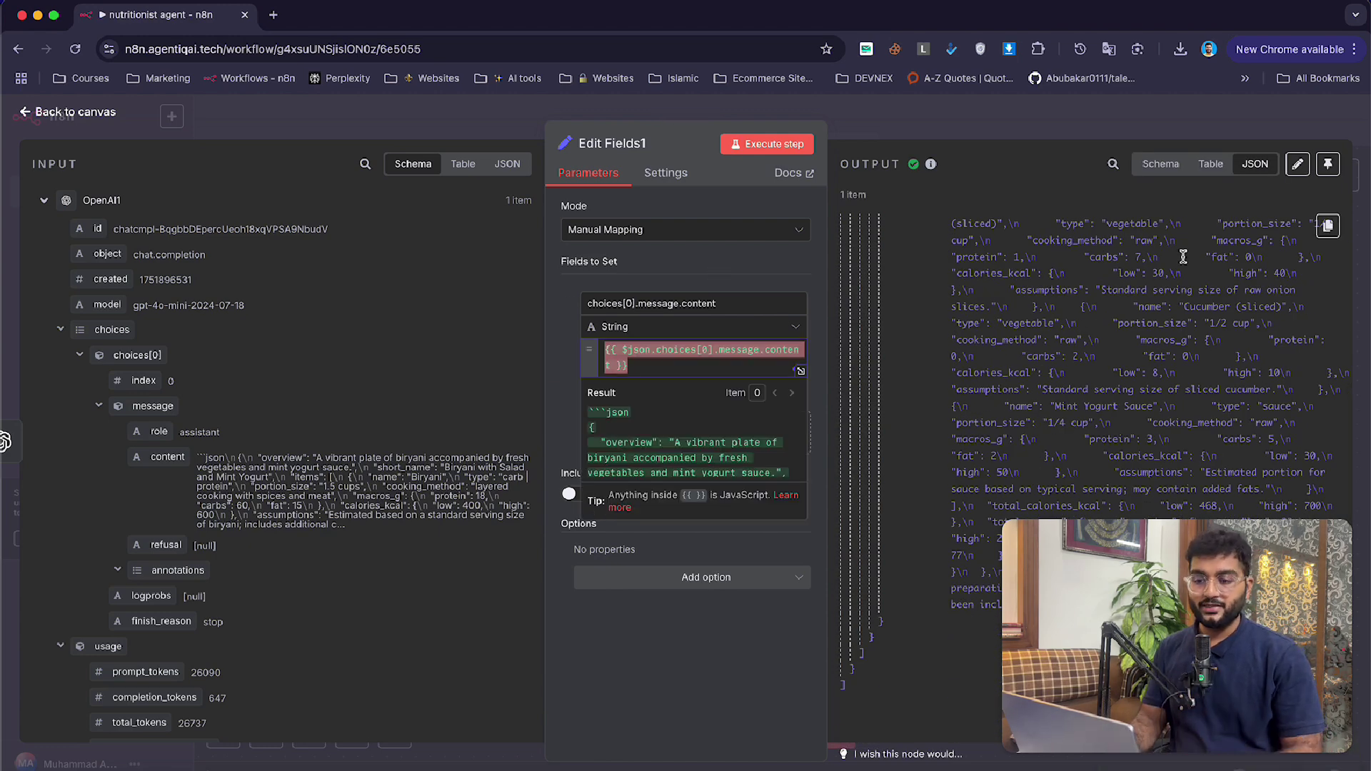
left_click(1160, 164)
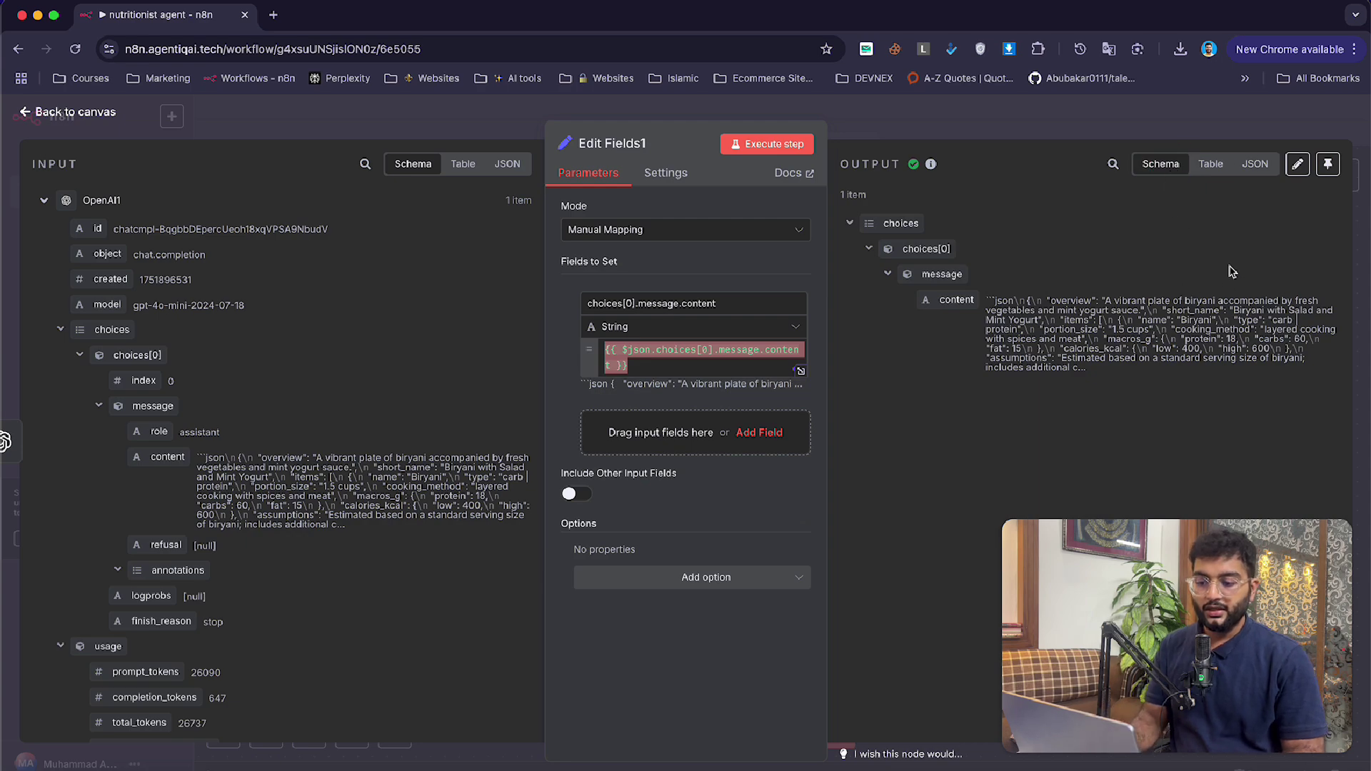
left_click(1210, 163)
left_click(1254, 163)
key("super+equal")
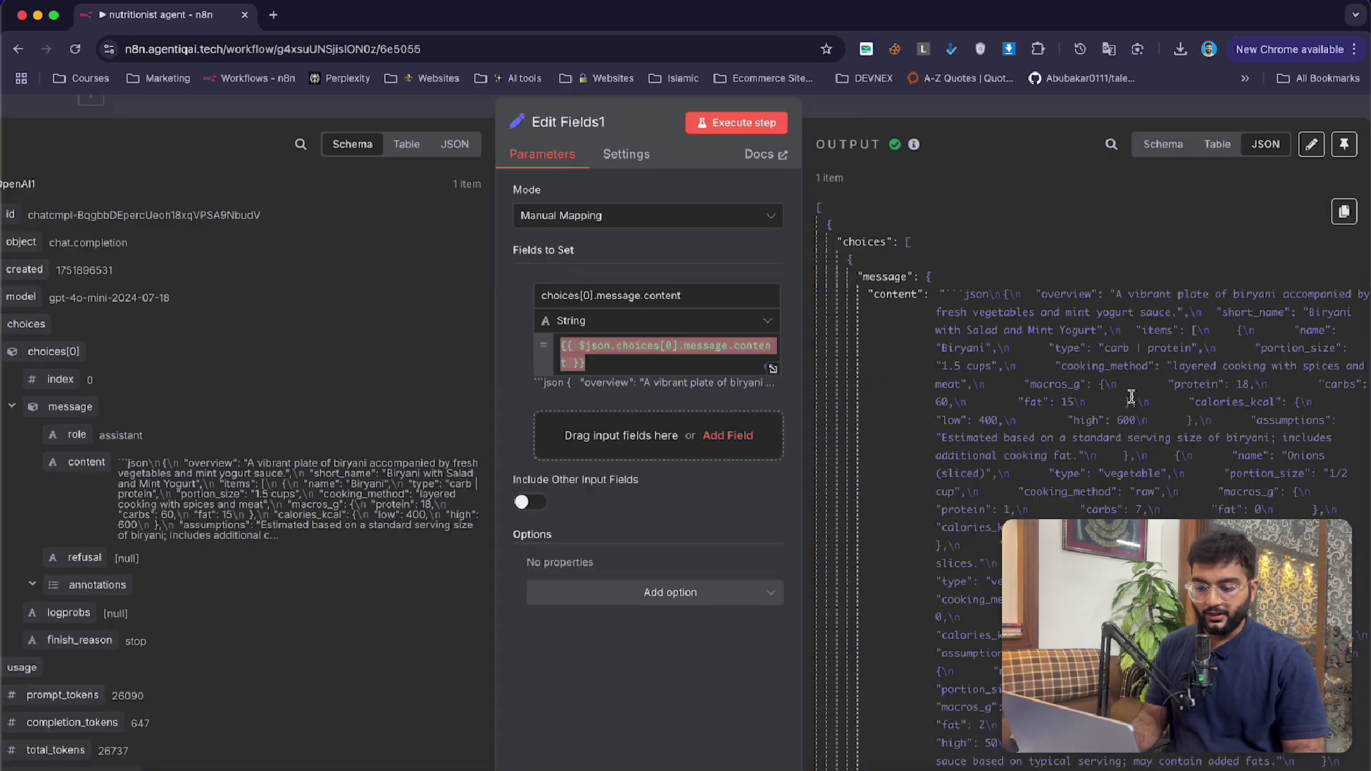
- Examine the nutrition values inside the content string of the Edit Fields1 JSON output, such as the protein entry
key("super+equal")
key("super+equal")
left_click(1116, 266)
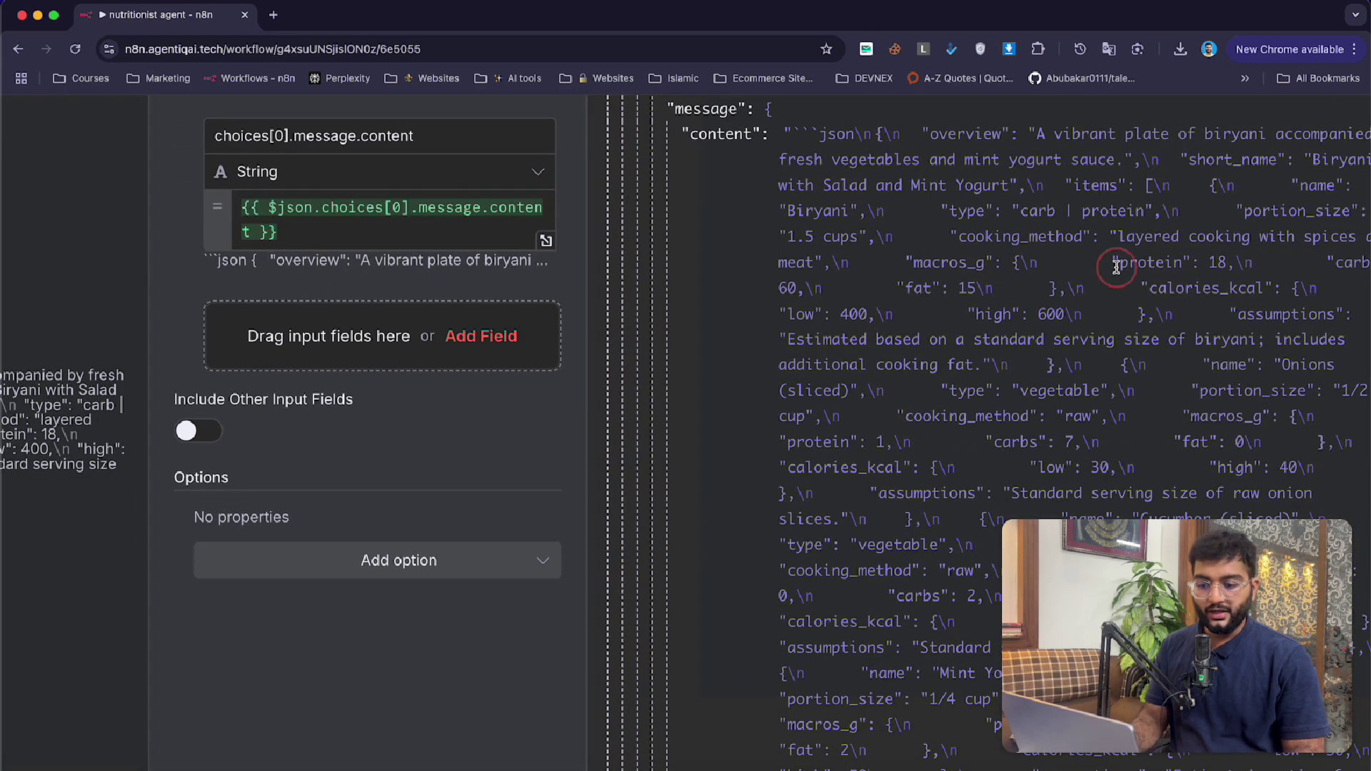
left_click_drag(1116, 267, 1229, 267)
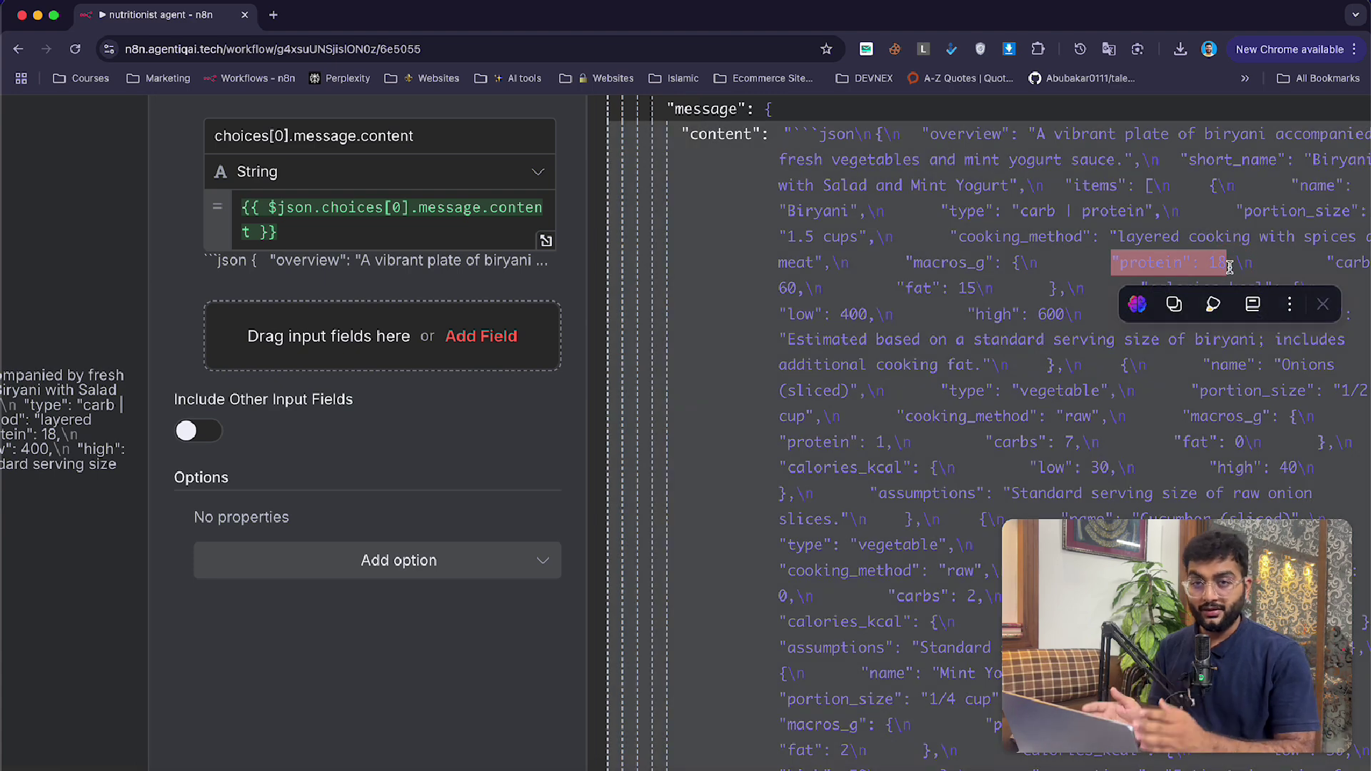
key("super+minus")
key("super+minus")
key("super+minus")
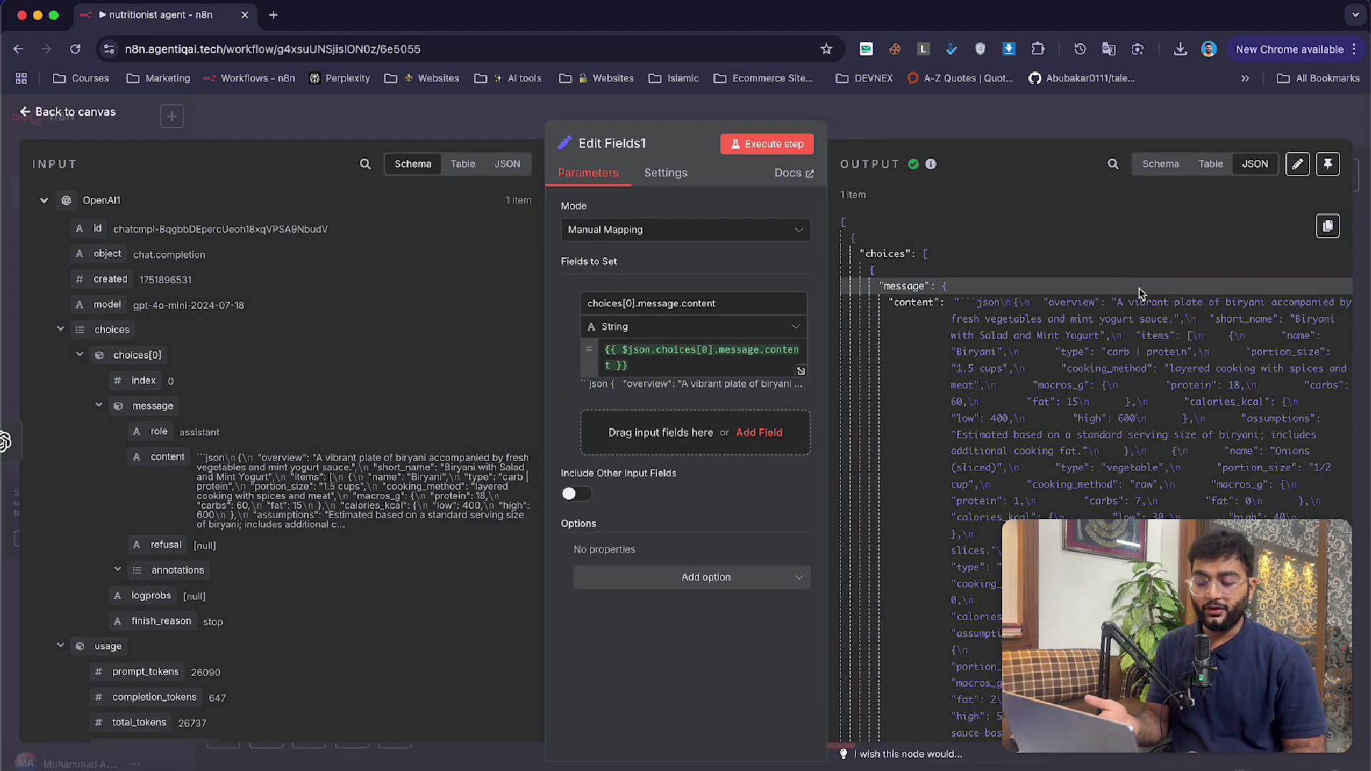
- Switch to ChatGPT and ask for a good expression that JSON-parses {{ $json.choices[0].message.content }} instead of returning coded output
left_click(309, 752)
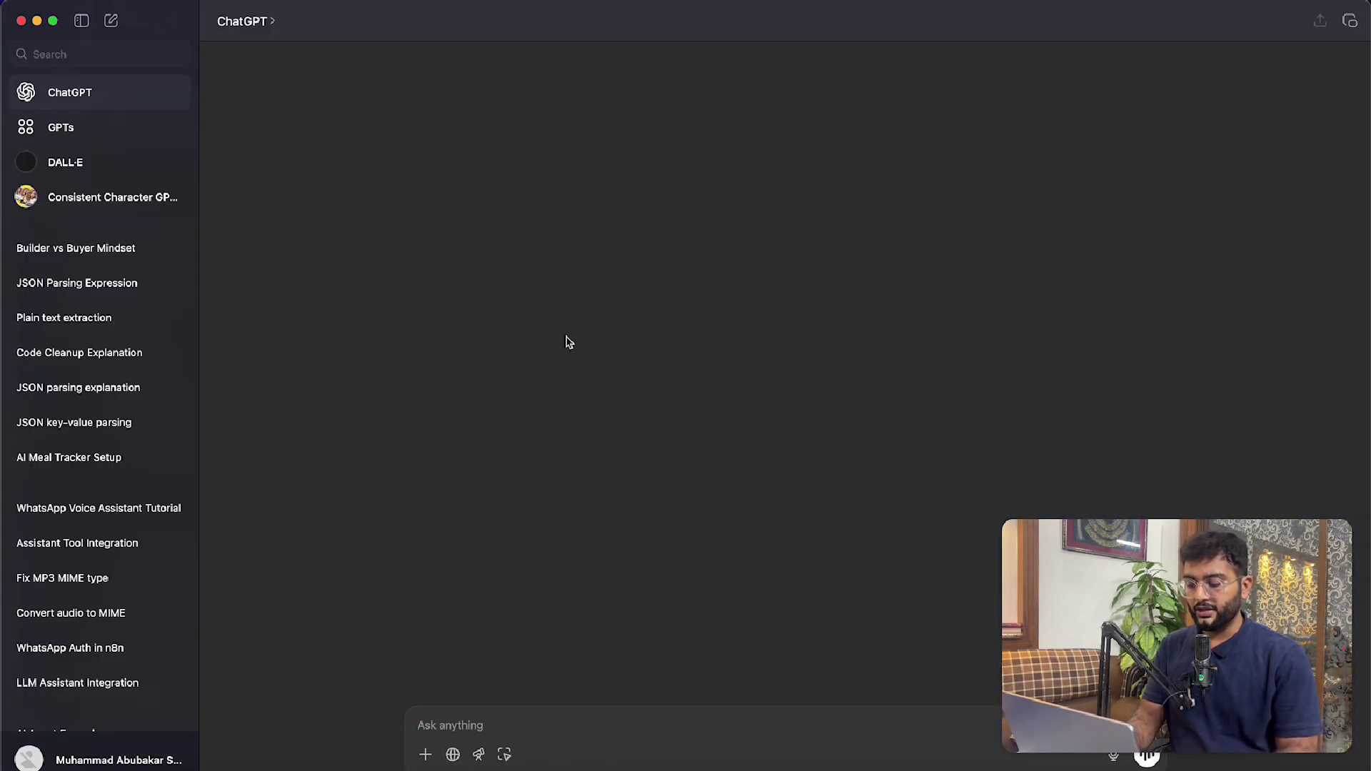
type("{{ $json.choices[0].message.content }}")
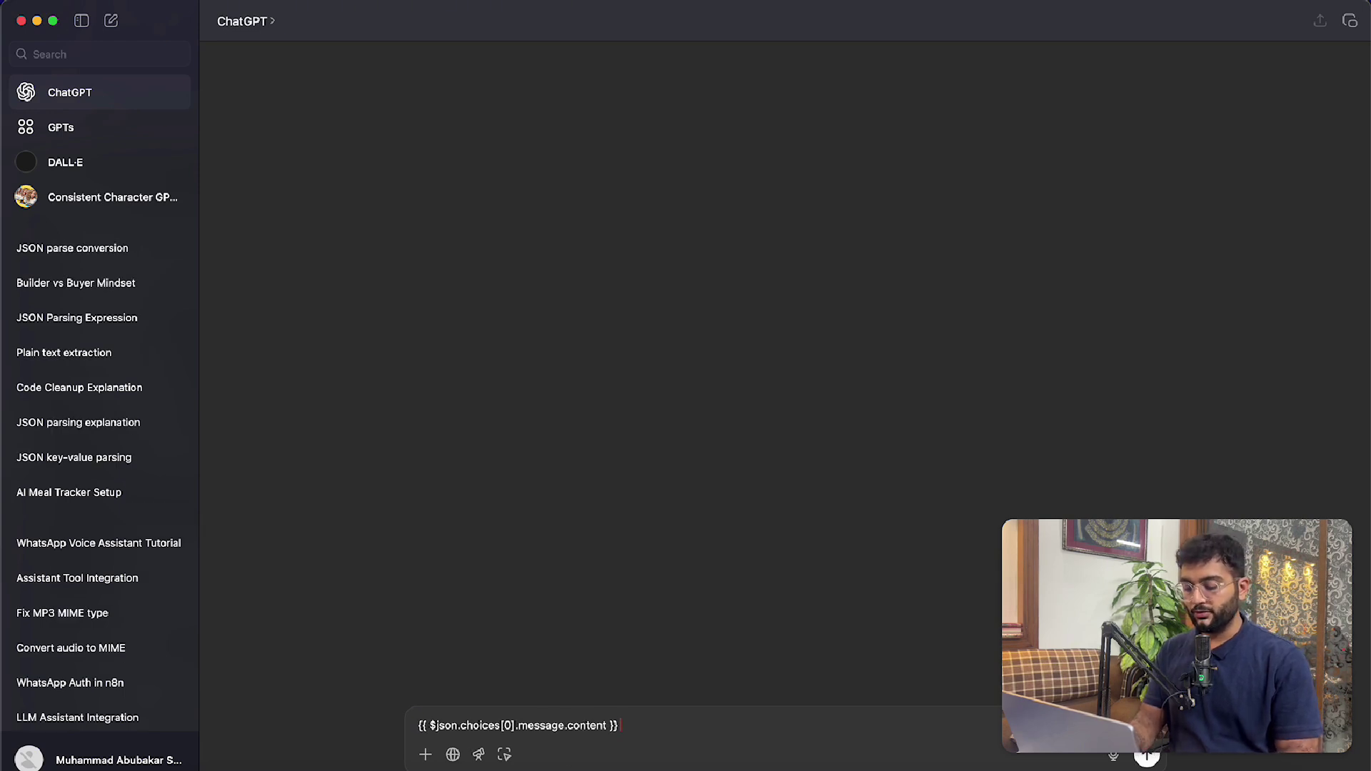
type("i need json parse output not coded .. writ")
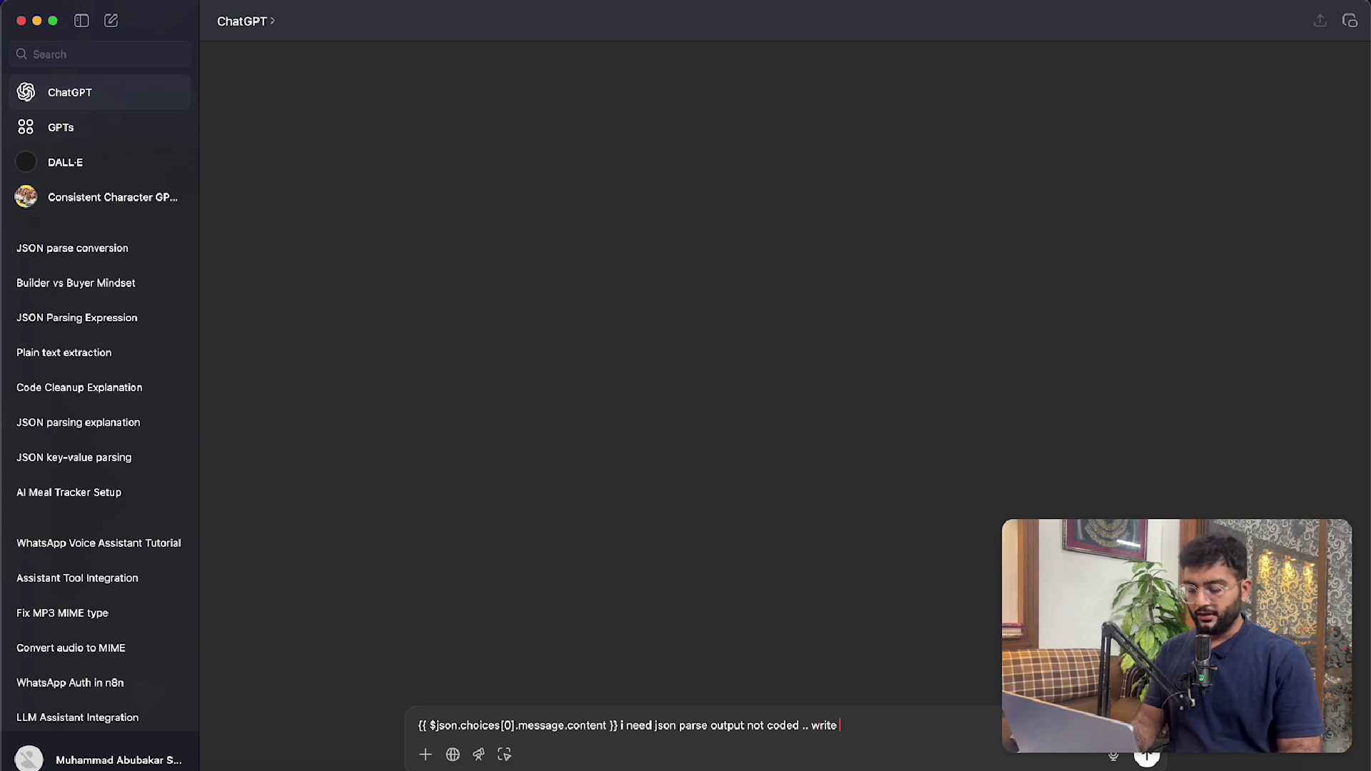
type("expres")
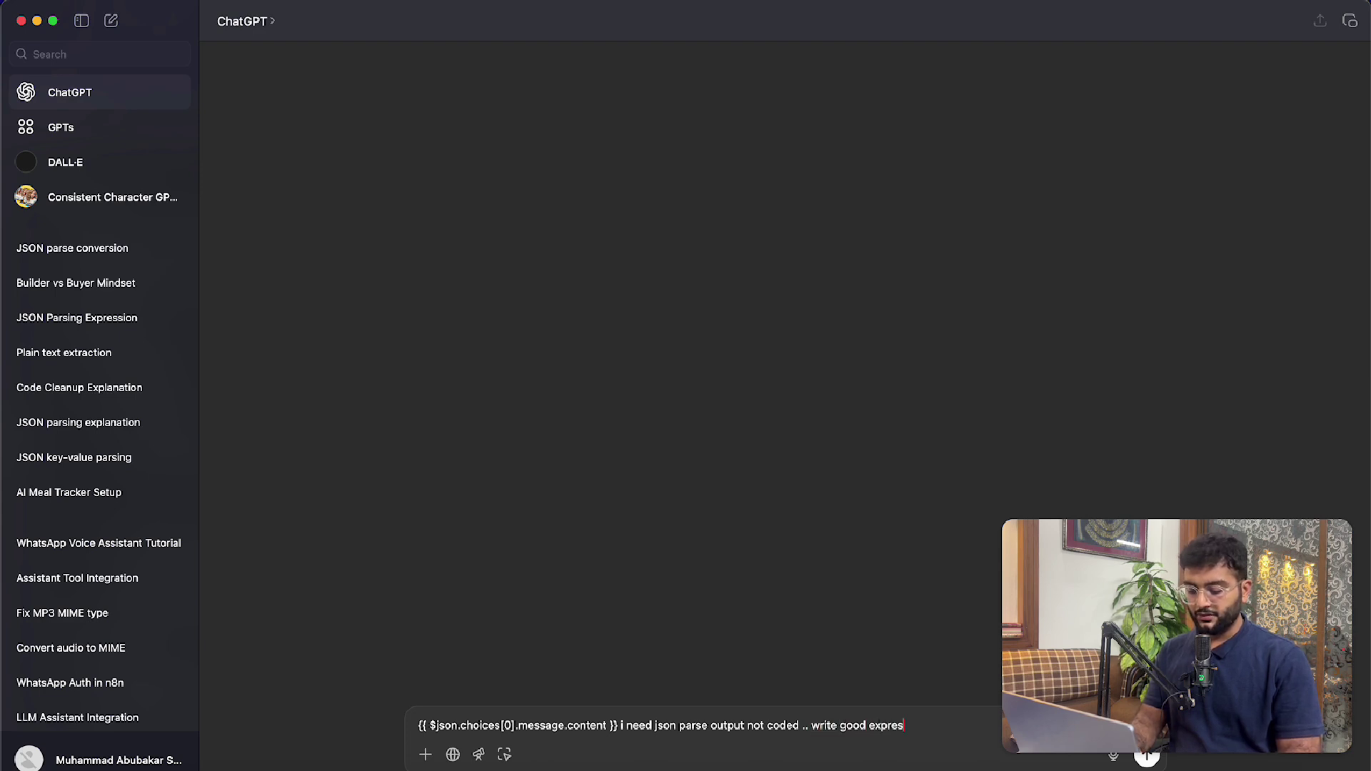
type("sion")
key("Return")
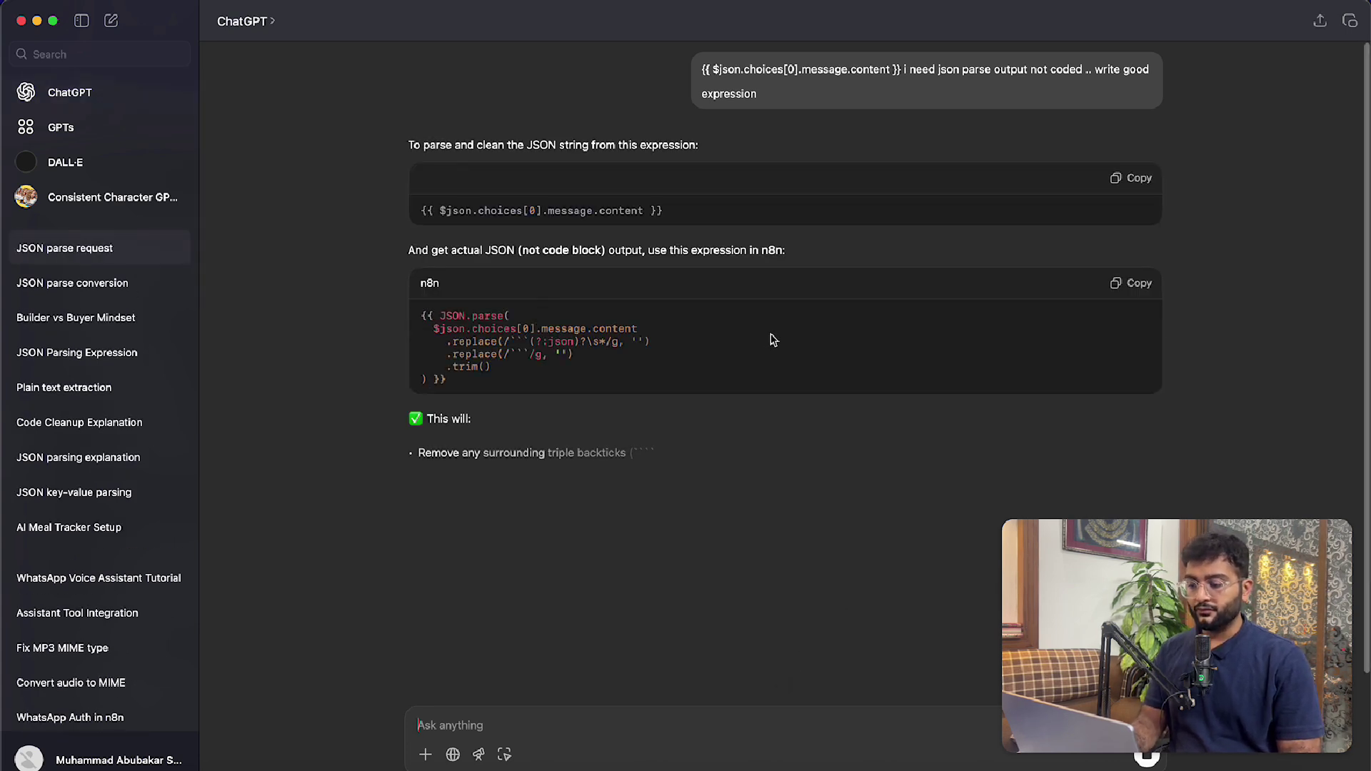
- Copy ChatGPT's JSON.parse expression with the replace and trim calls, and replace the choices[0].message.content field's value in n8n's Edit Fields1 node with it
left_click_drag(414, 252, 527, 254)
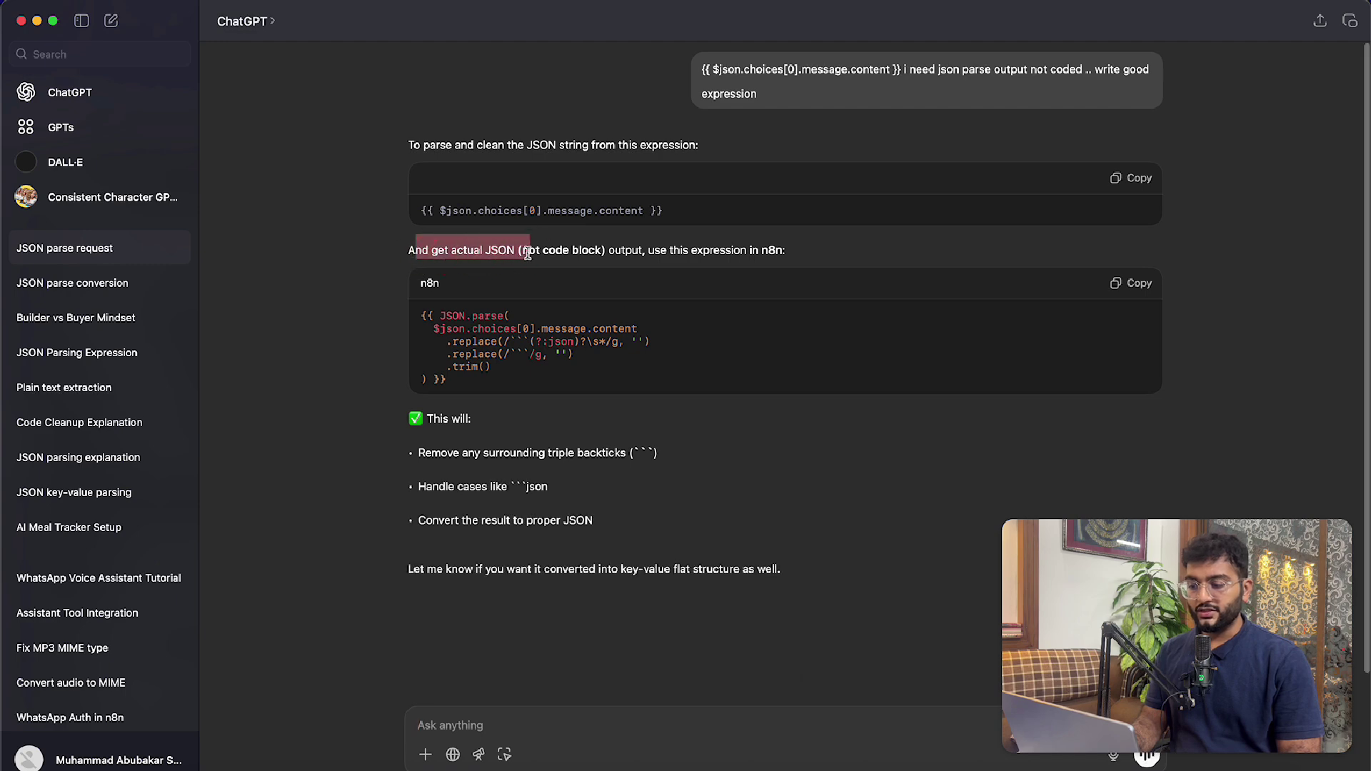
left_click(590, 254)
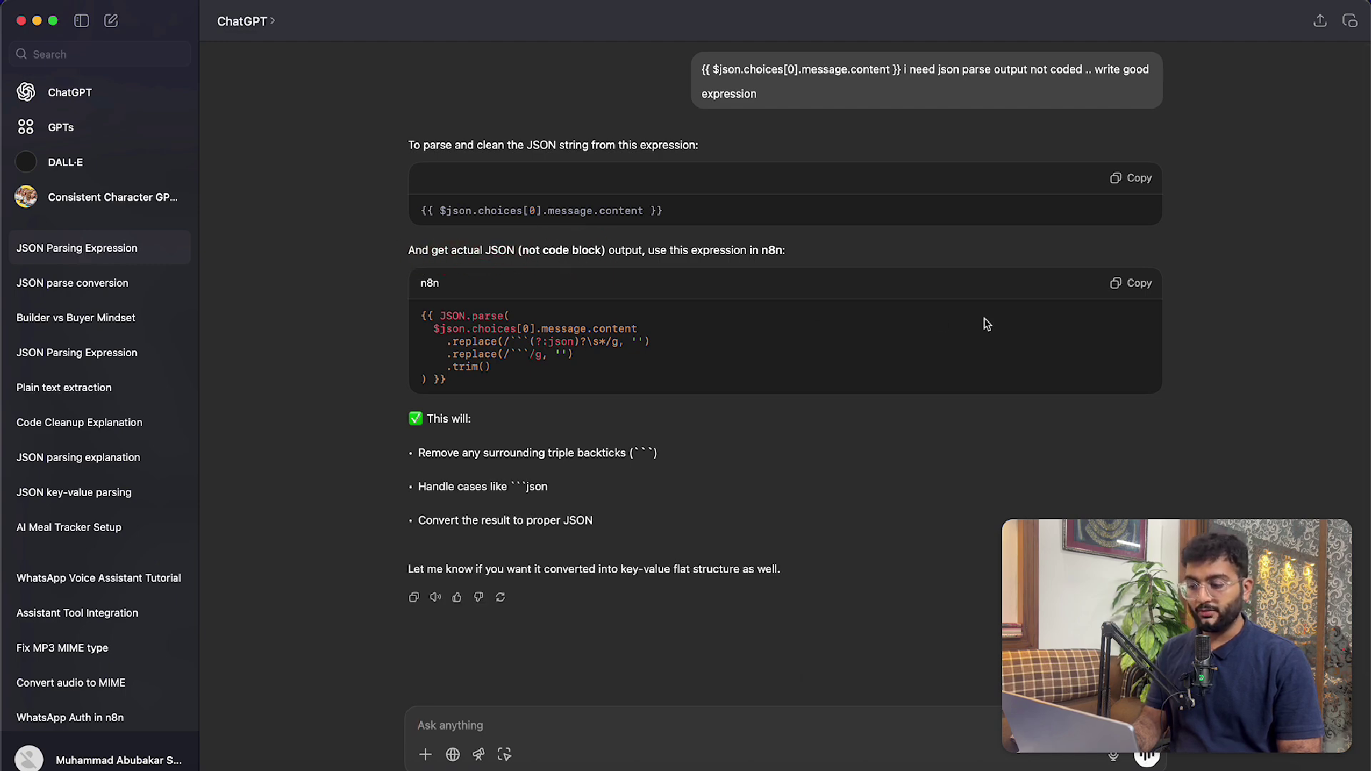
left_click(1123, 284)
key("super+Tab")
left_click(713, 363)
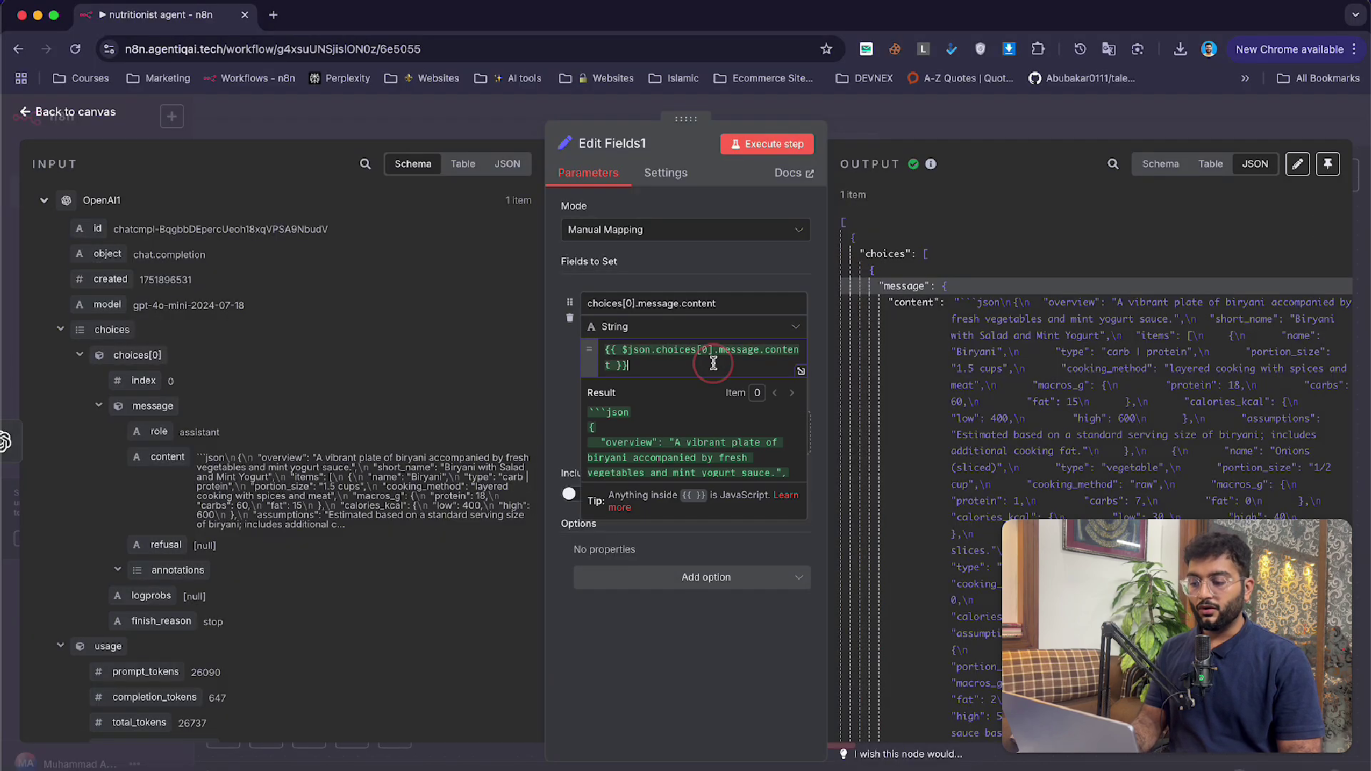
key("super+a")
key("super+v")
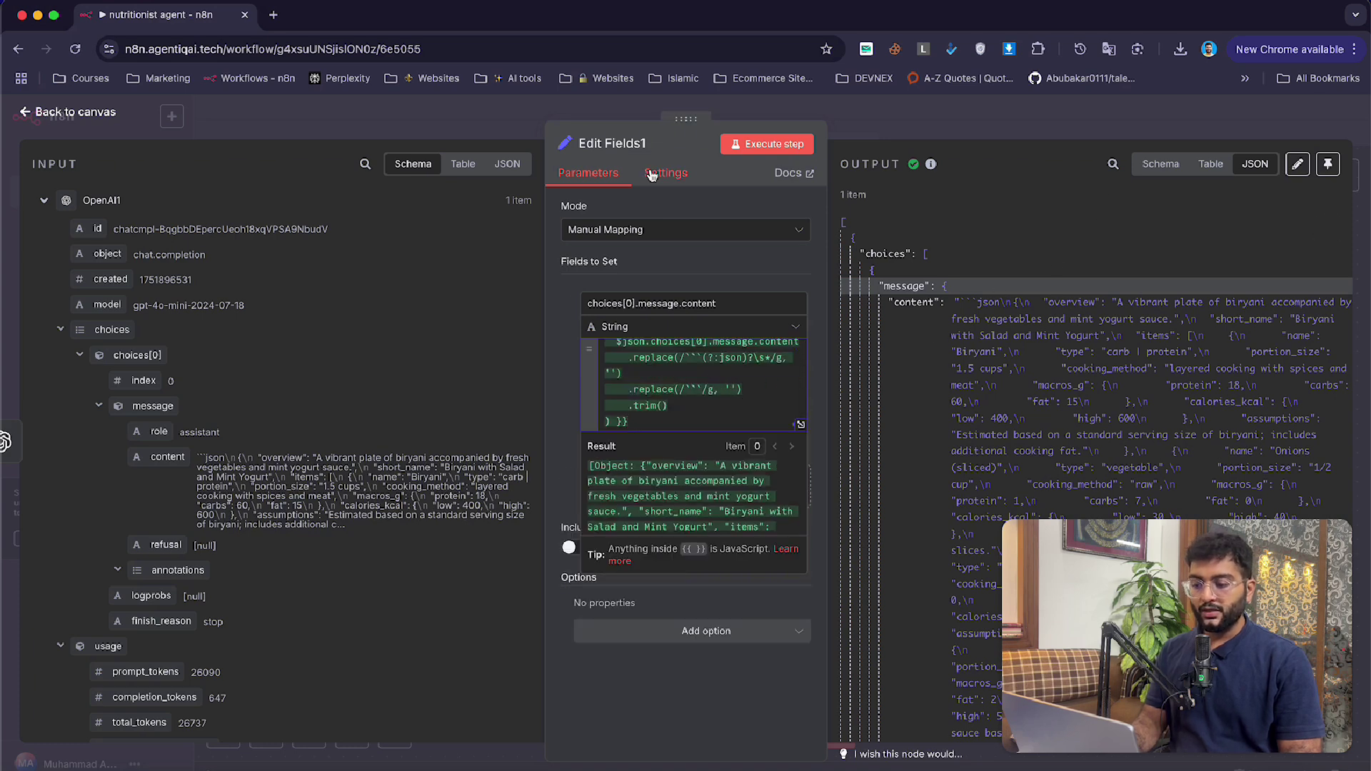
- Name the Edit Fields1 field text with type Object, execute the node, check the parsed output and return to the canvas
left_click(736, 147)
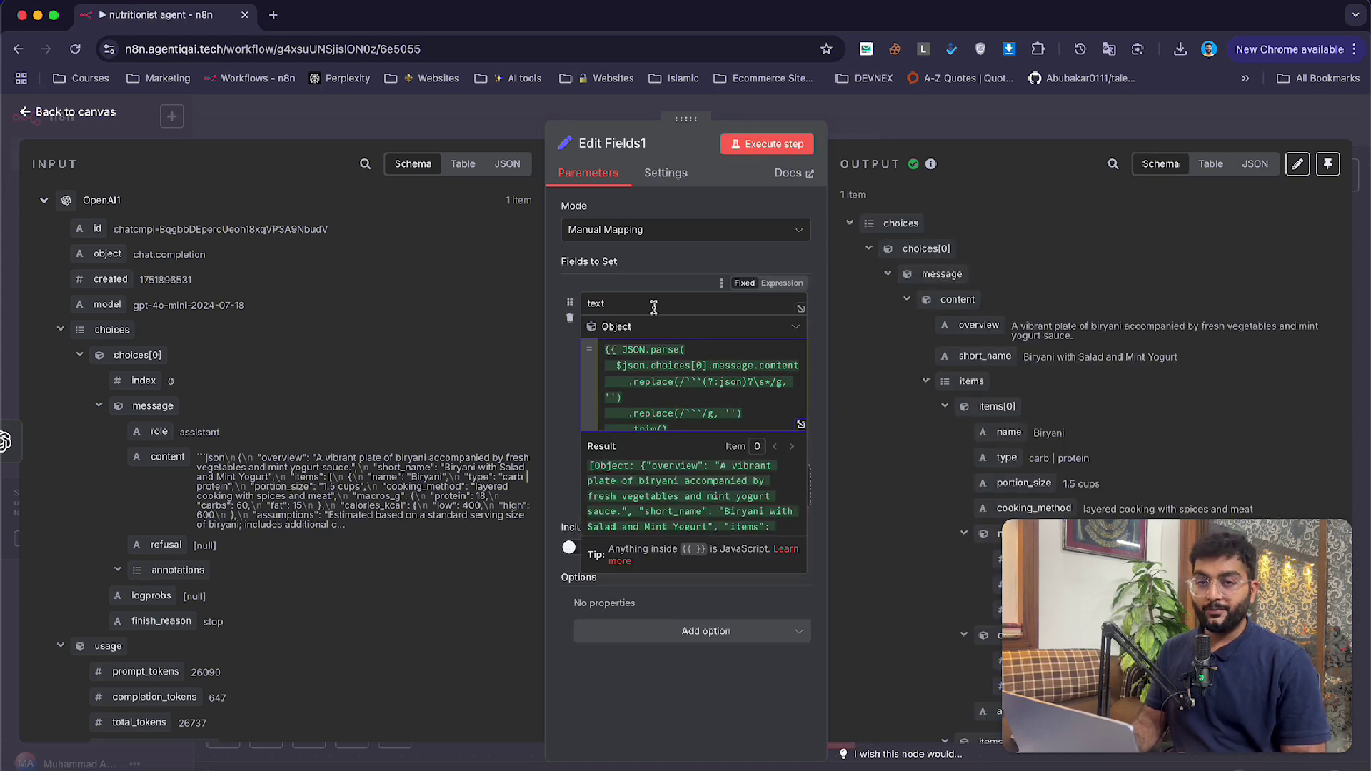
left_click(680, 334)
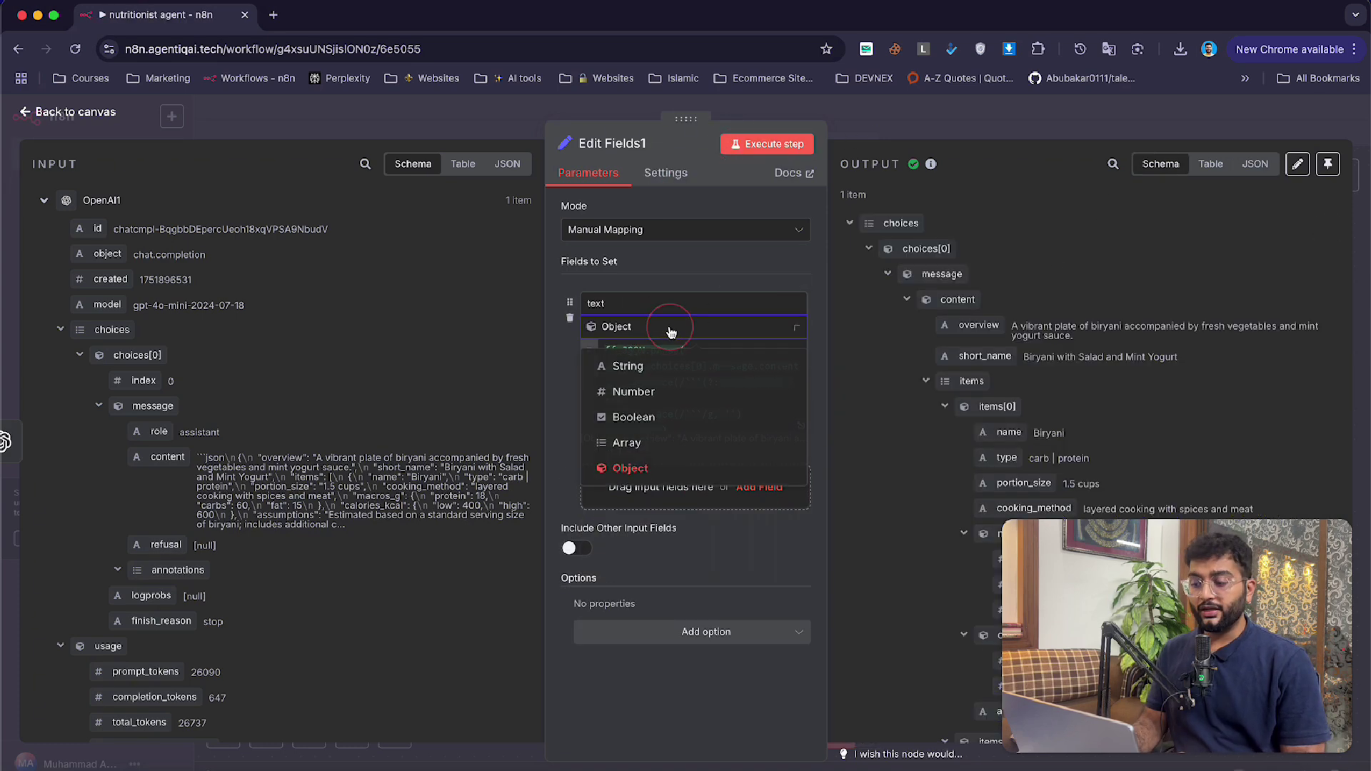
left_click(664, 478)
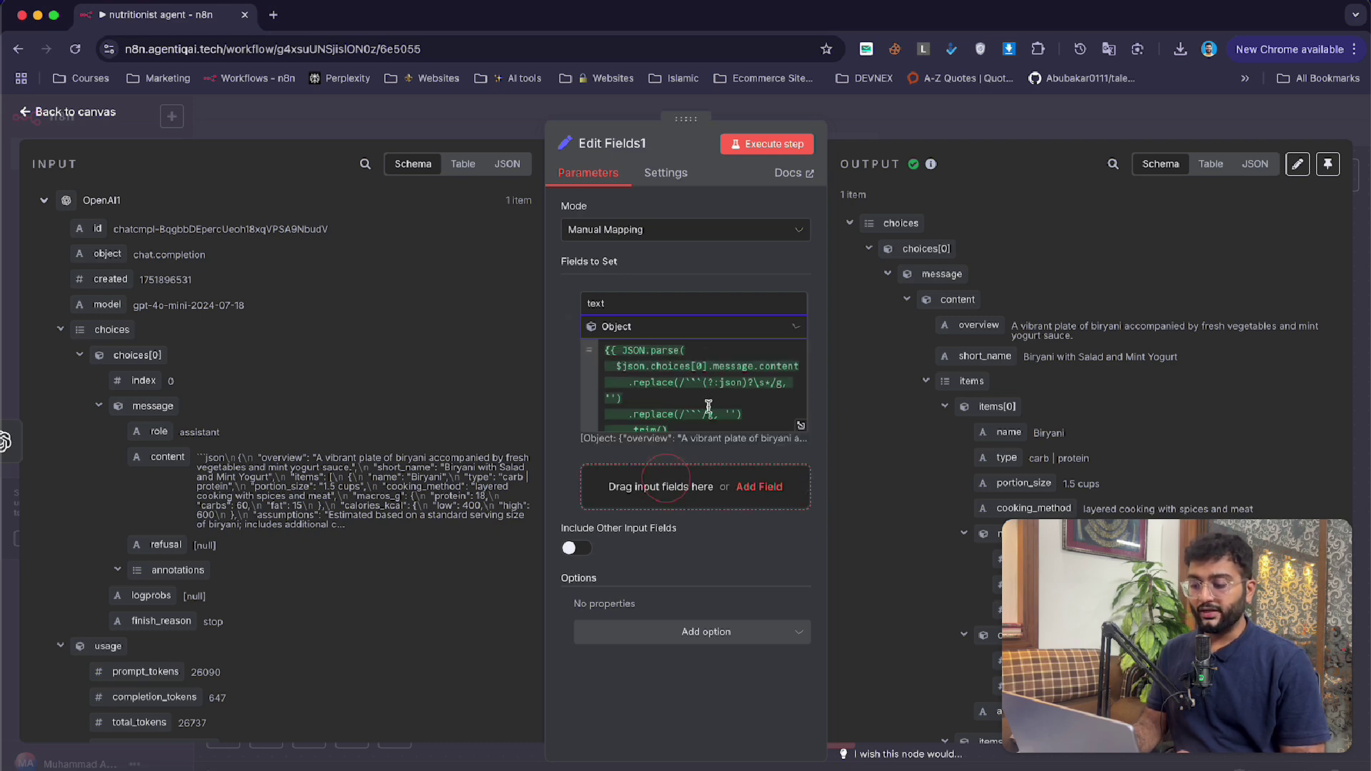
left_click(777, 146)
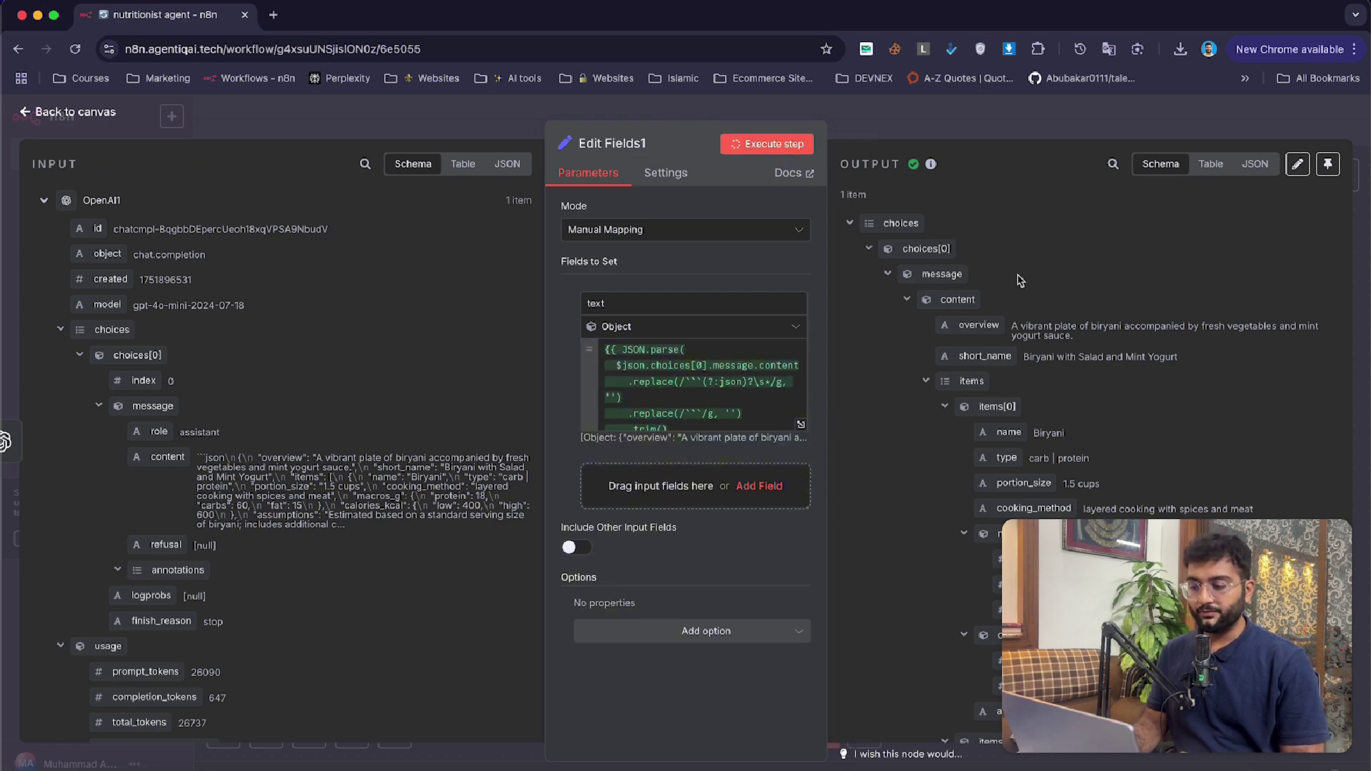
scroll(1035, 257, "down", 10)
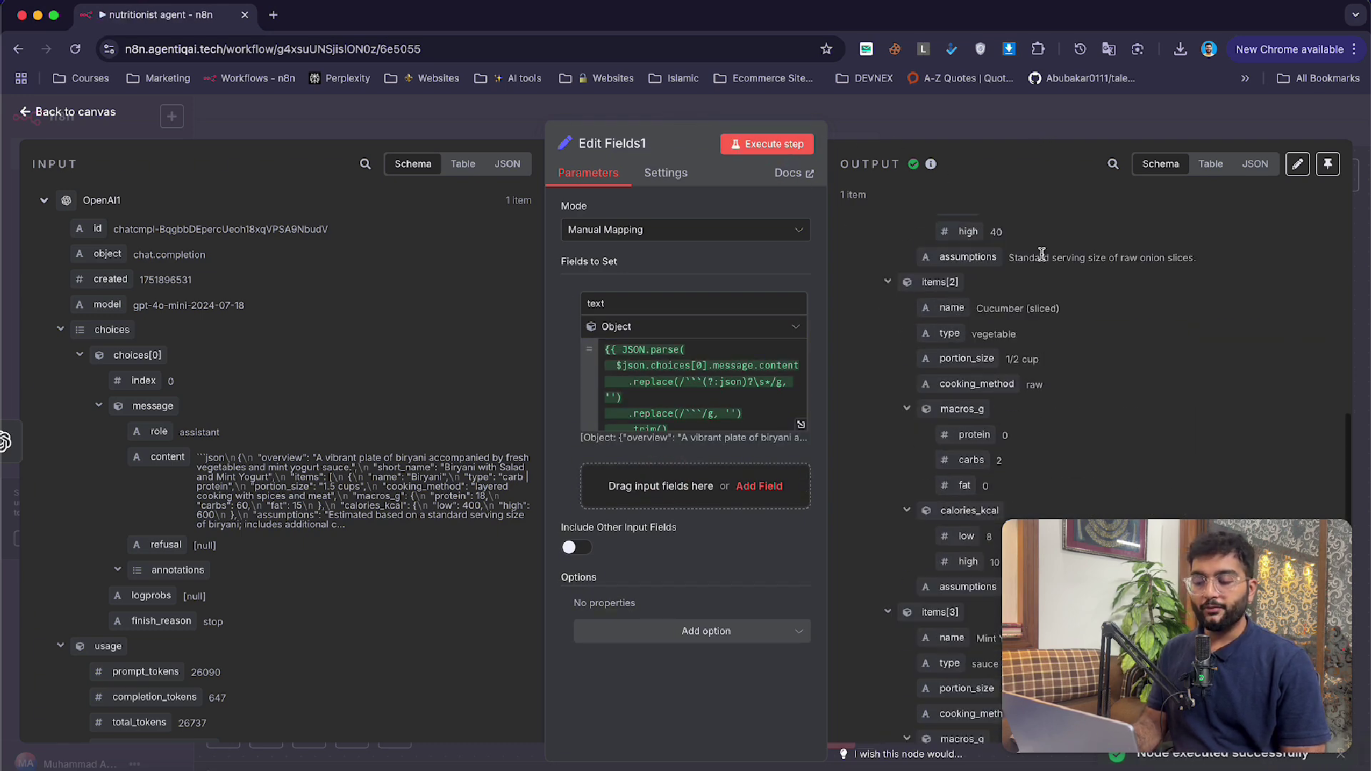
left_click(990, 118)
- Add a Google Sheets node with the Append row in sheet action after Edit Fields1
left_click(900, 369)
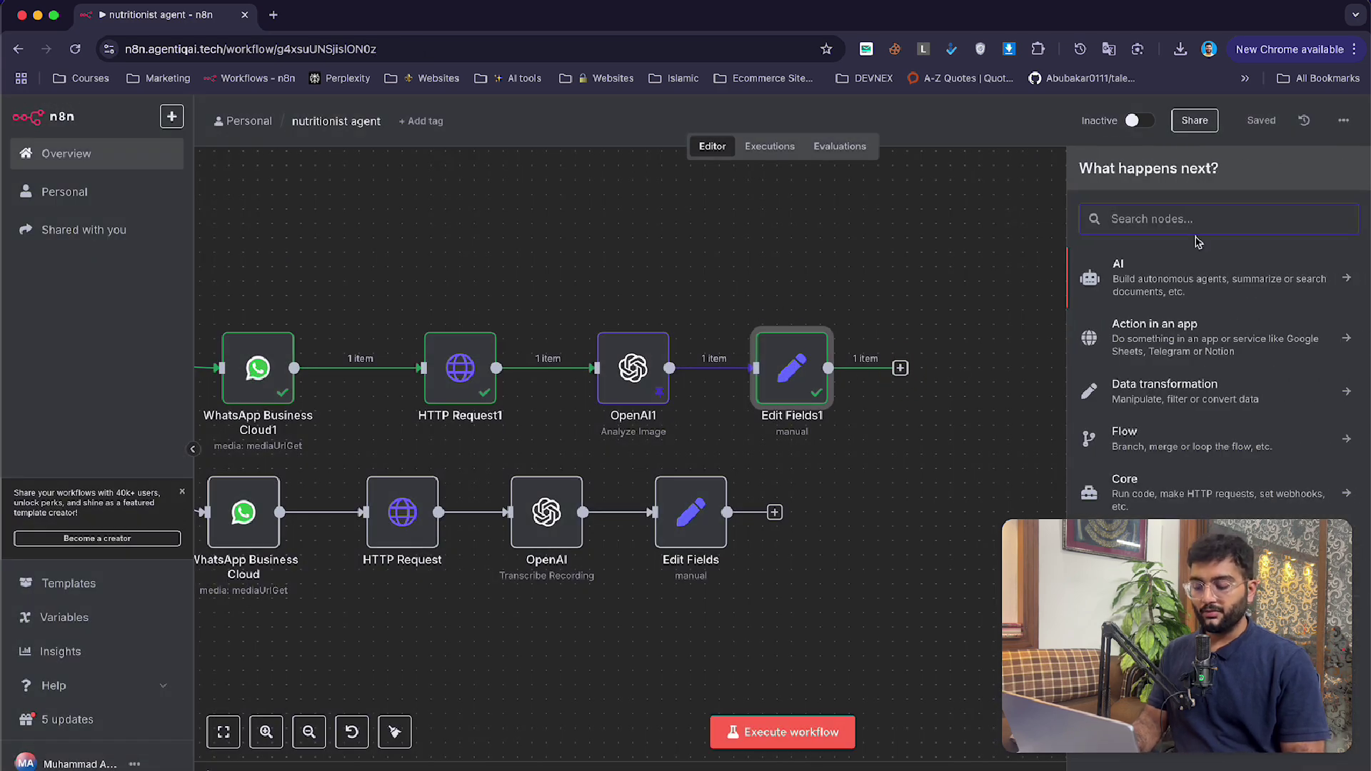
type("sheet")
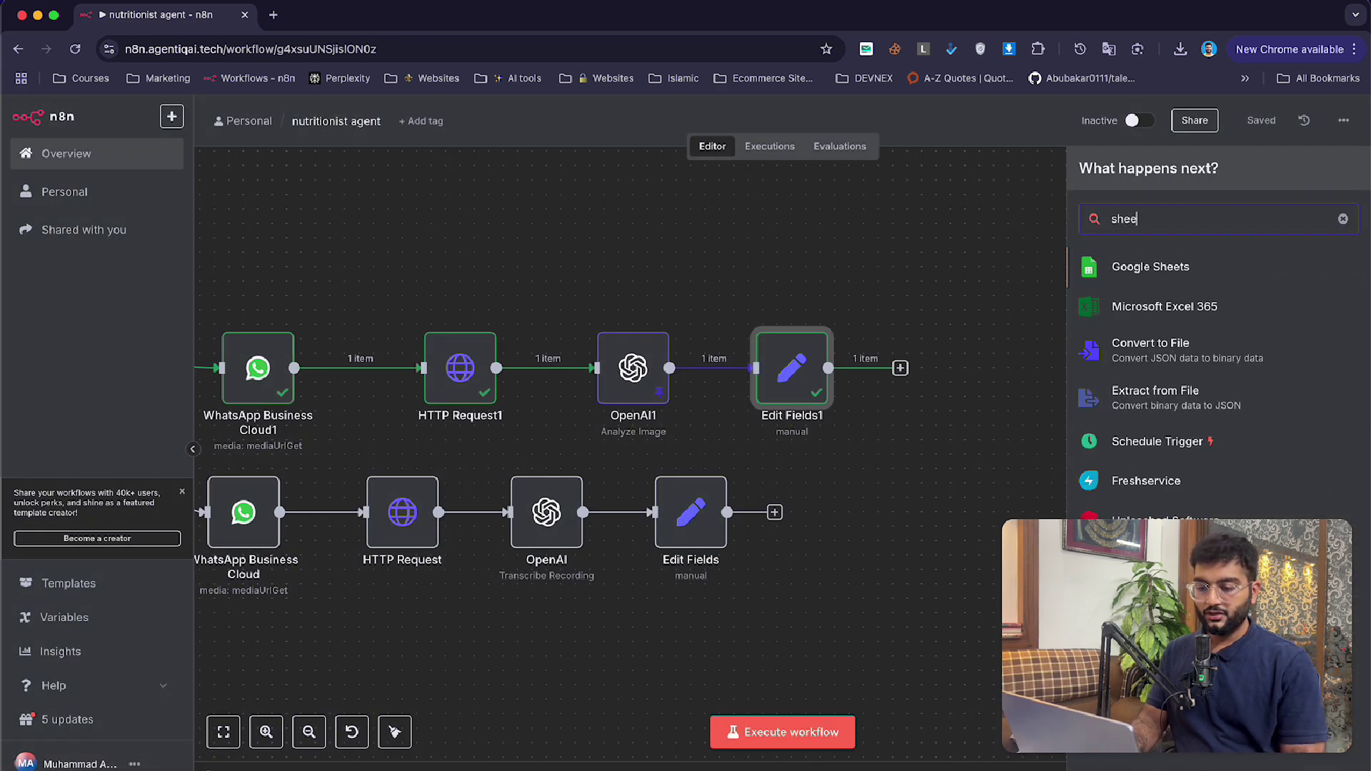
key("Return")
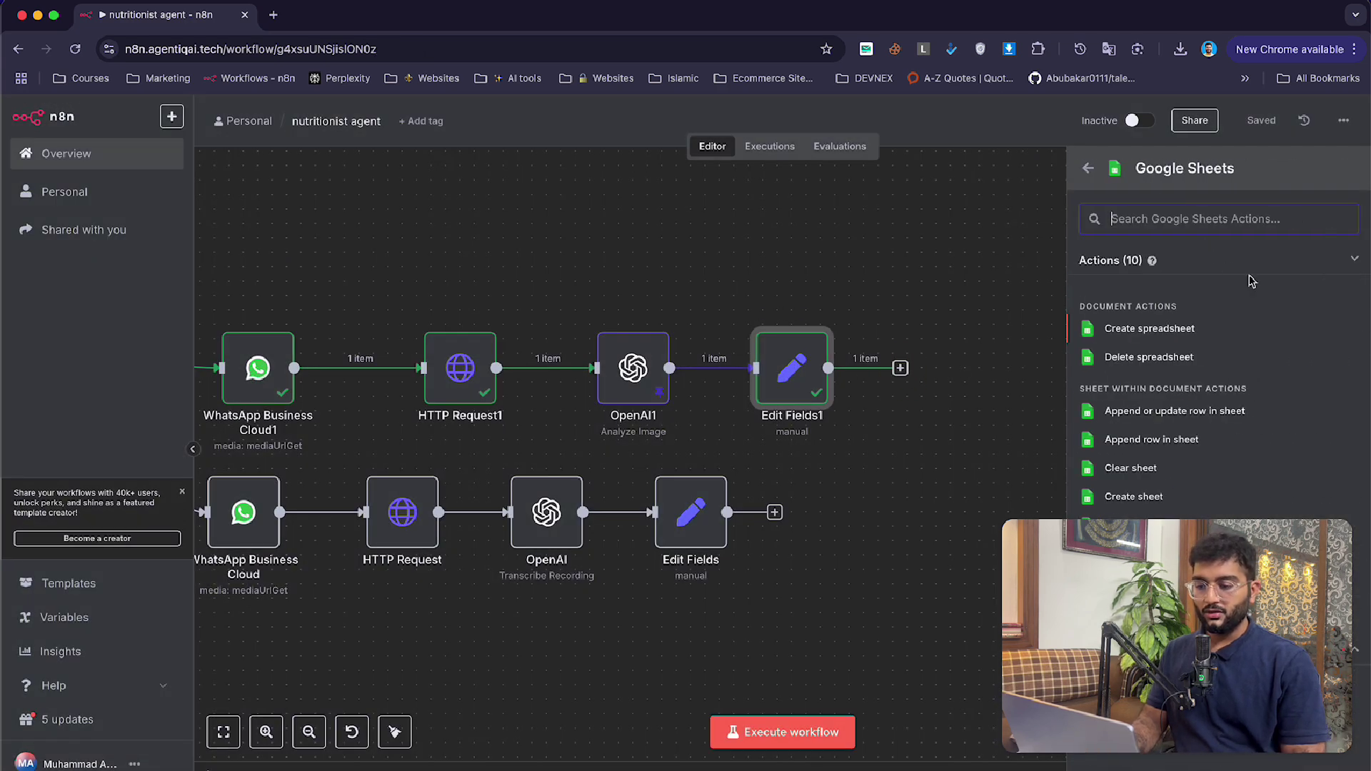
left_click(1151, 440)
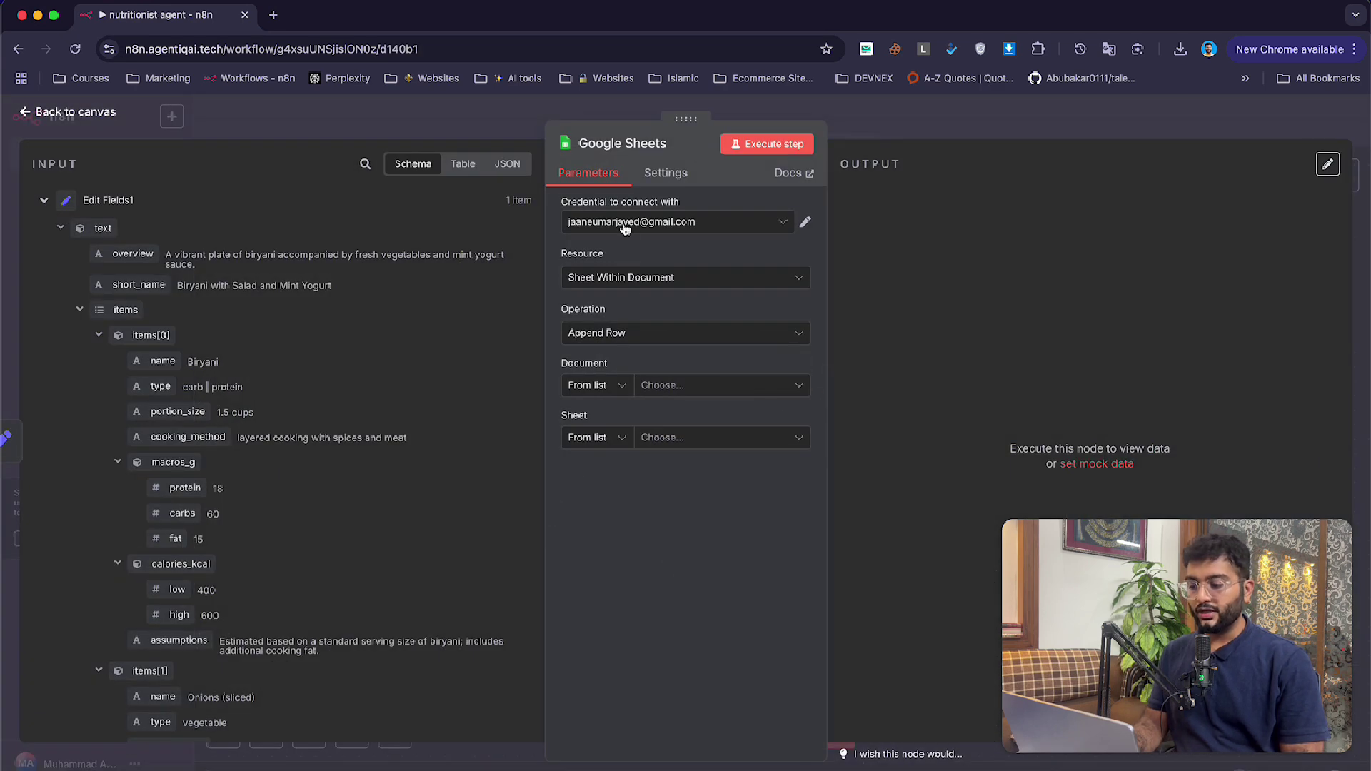
- Choose the other Gmail-named credential for the Google Sheets node, with Meal Nutrition Agent as the document and its first listed sheet
left_click(659, 238)
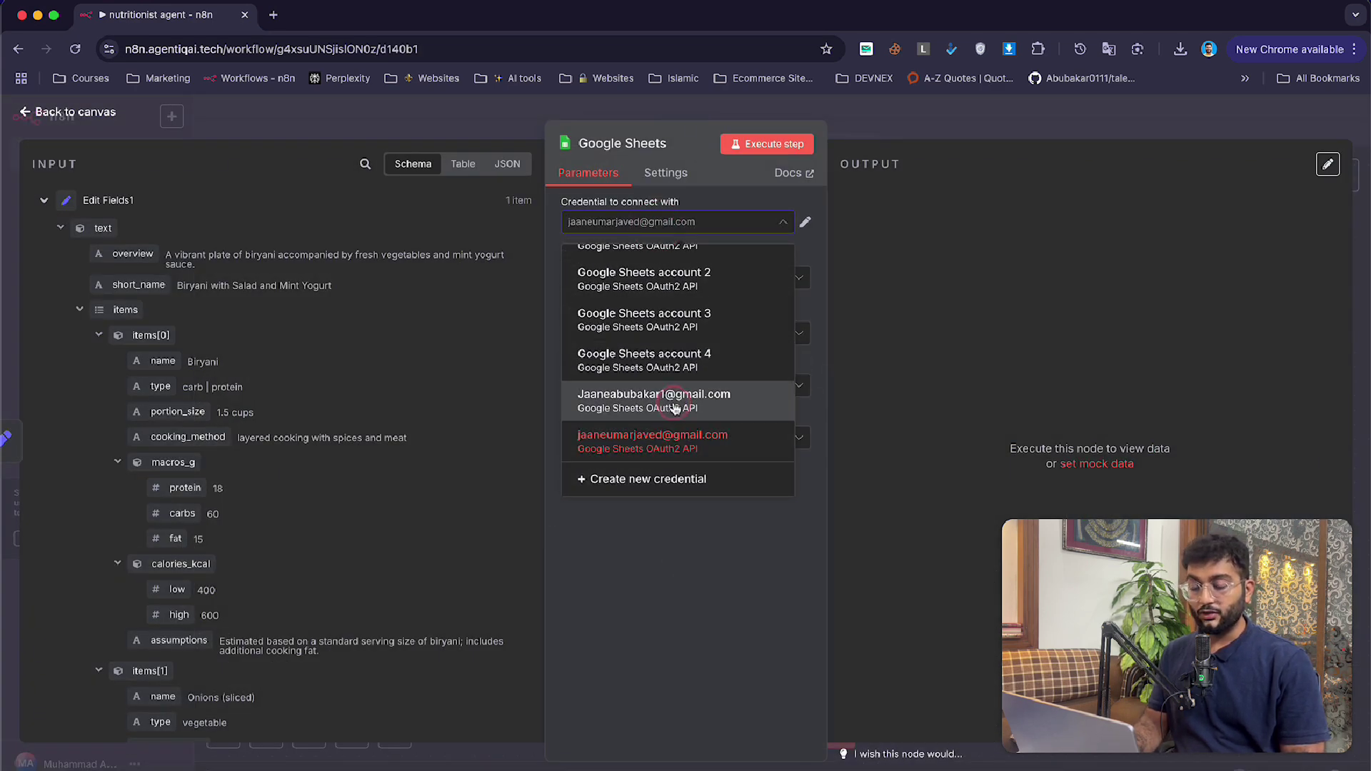
left_click(667, 399)
left_click(737, 386)
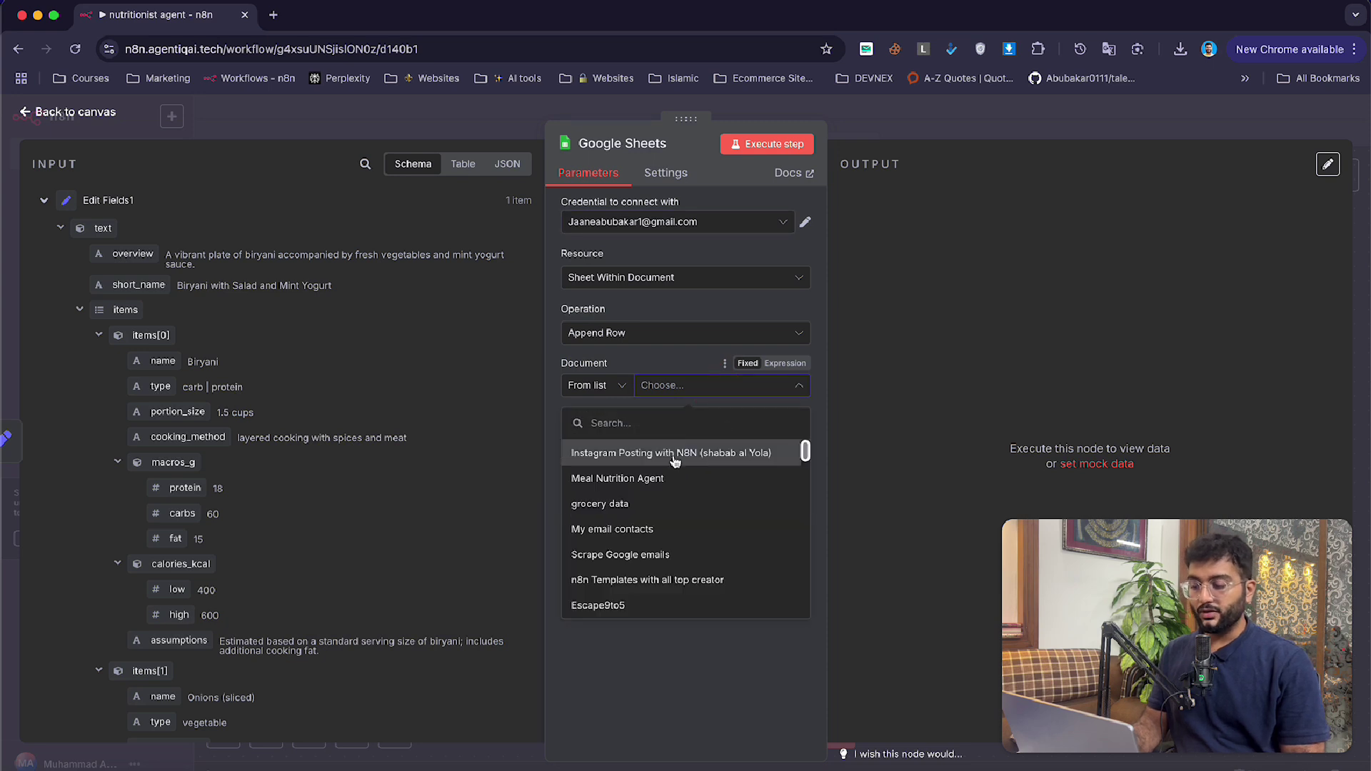
left_click(678, 480)
left_click(721, 437)
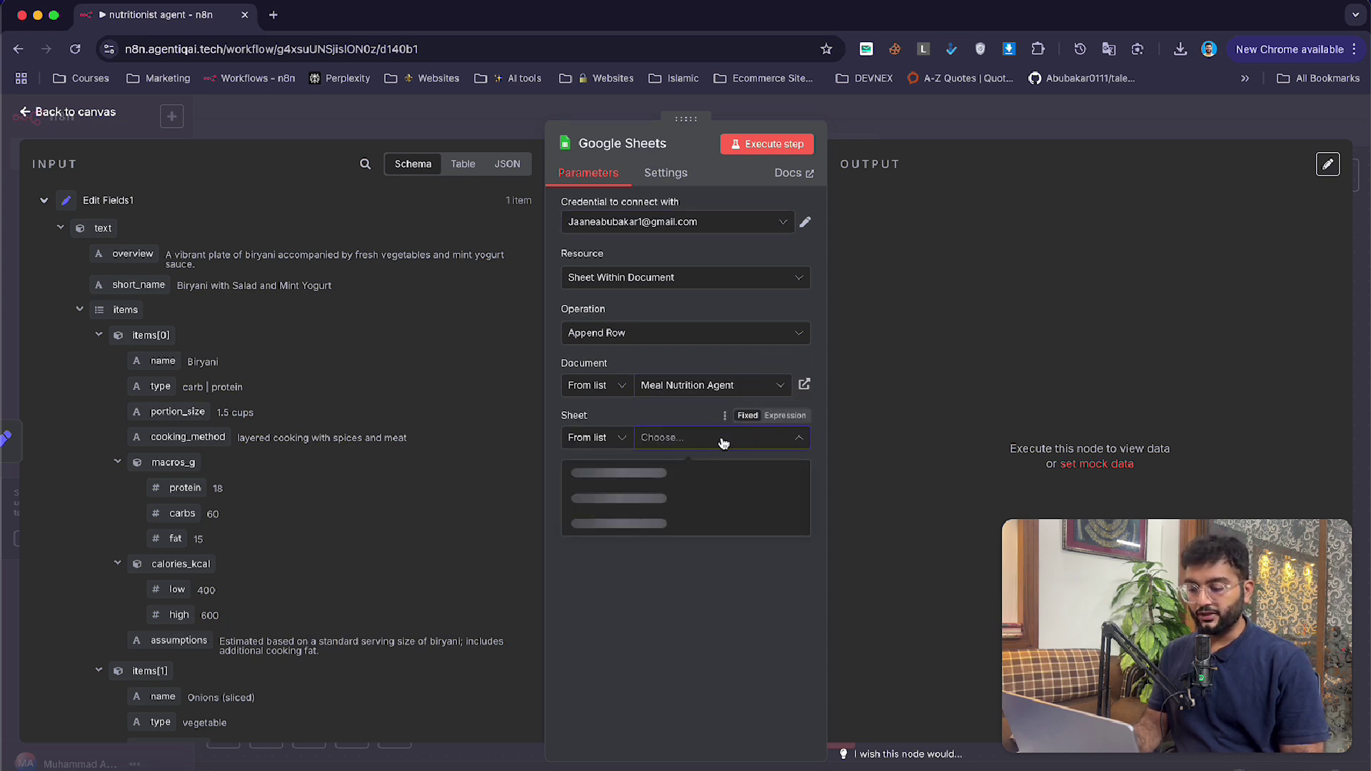
left_click(659, 475)
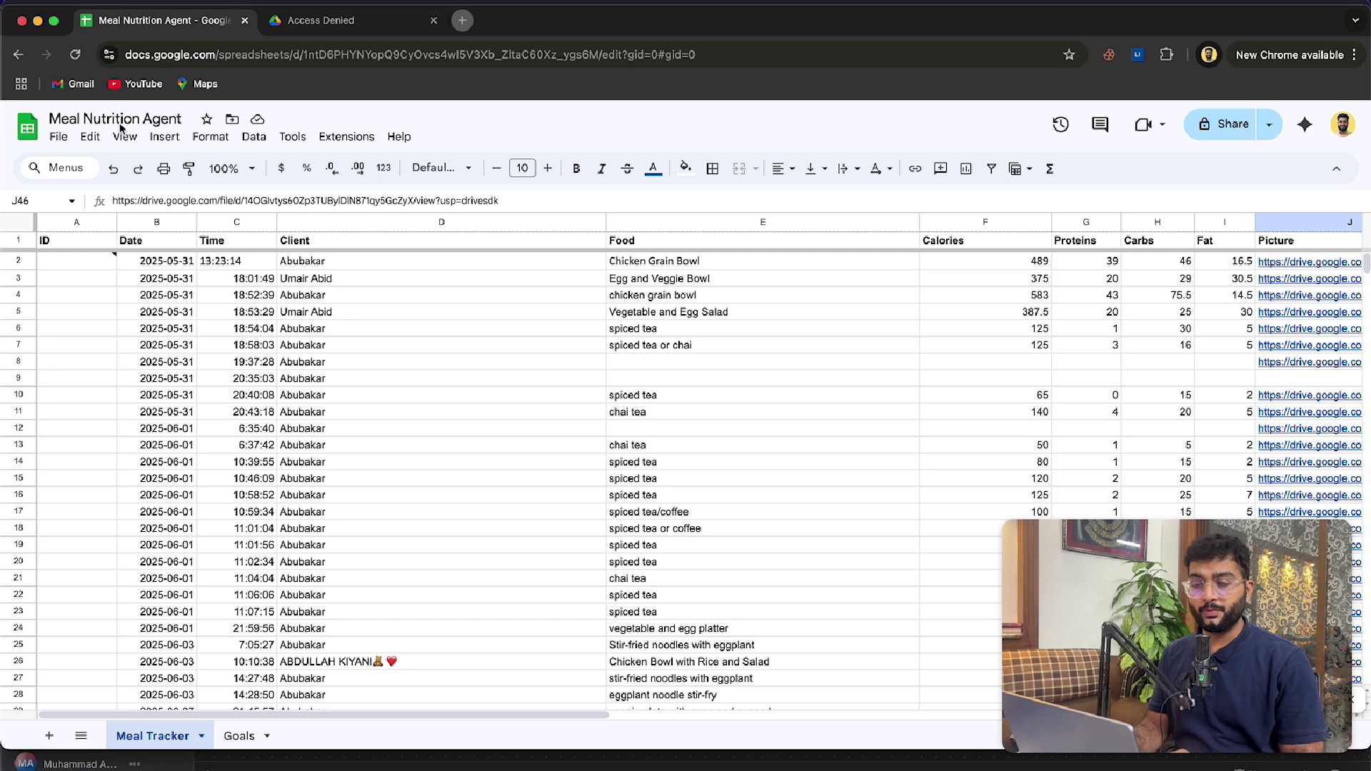
- Switch to the Meal Nutrition Agent spreadsheet, look at its Make a copy option and review the Meal Tracker sheet's columns
left_click(59, 136)
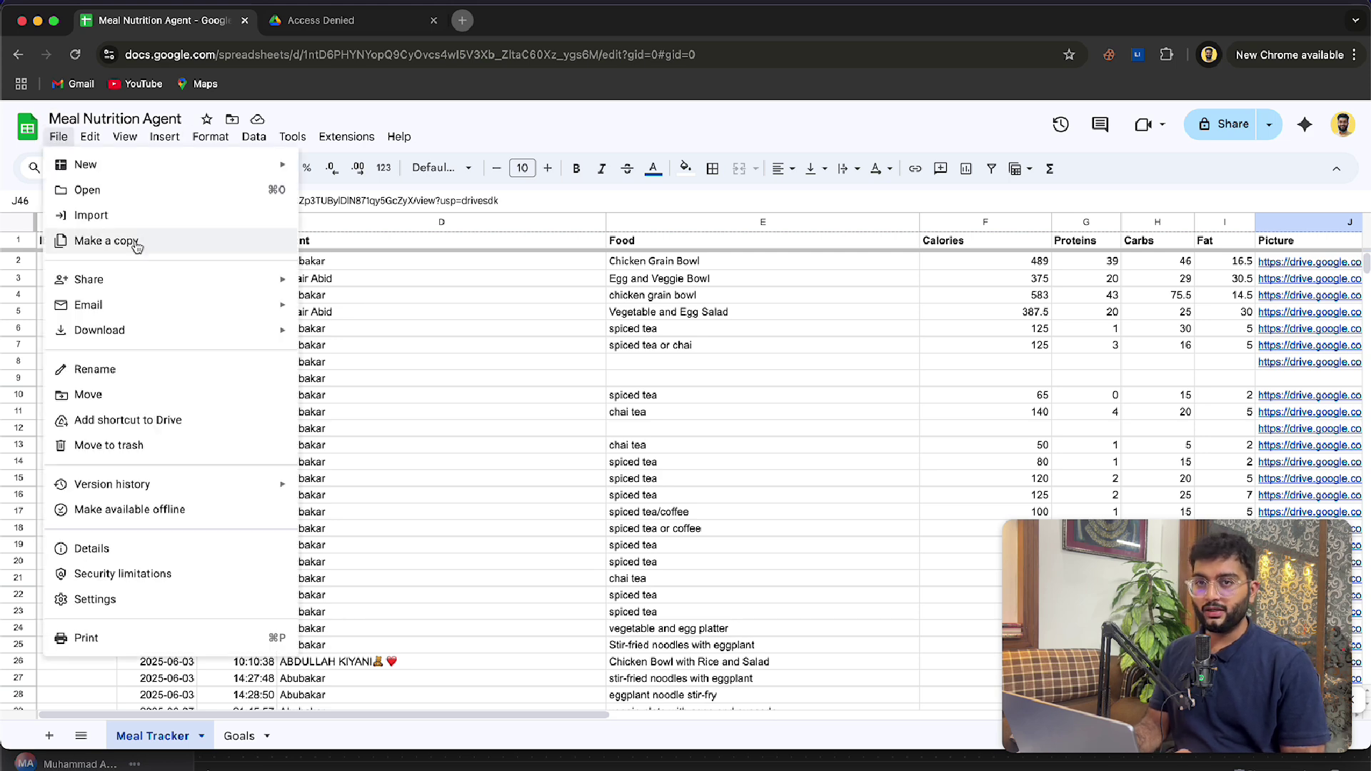
left_click(377, 529)
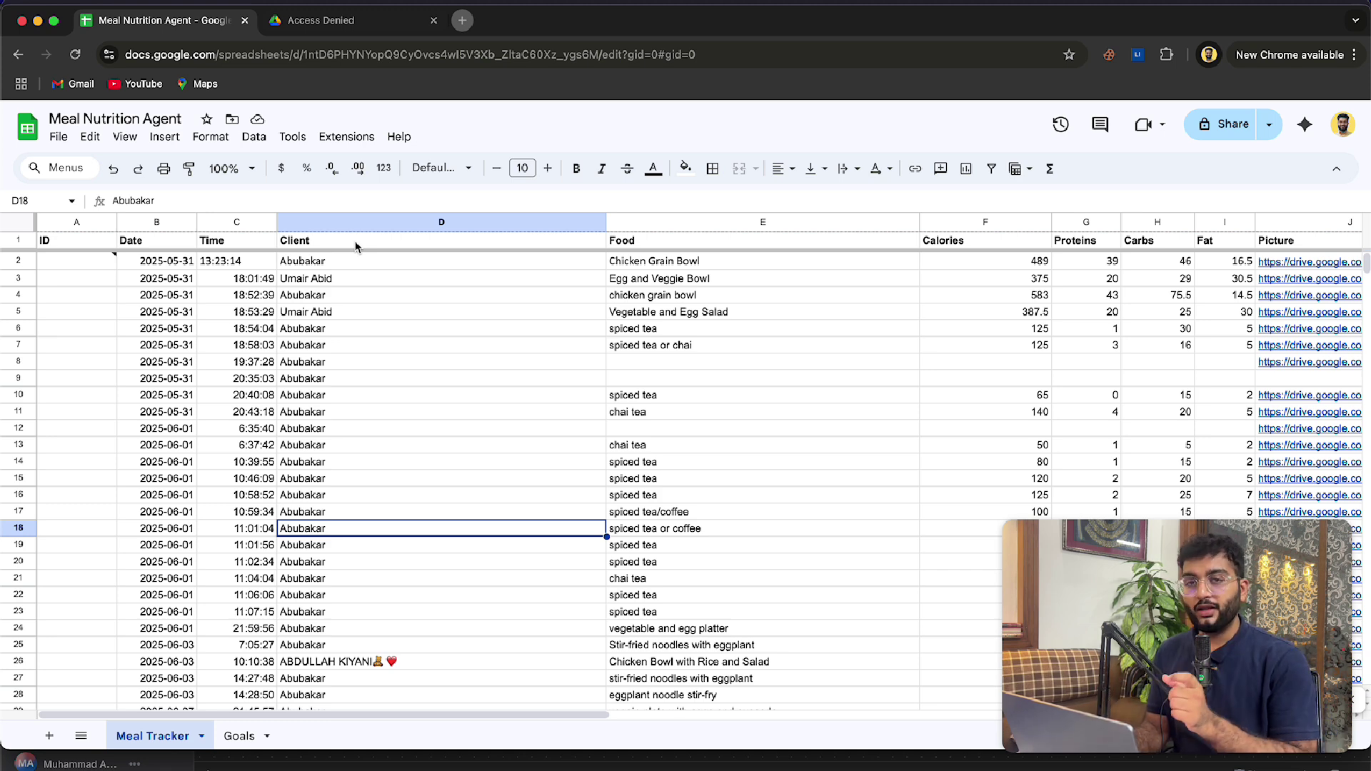
scroll(355, 246, "right", 2)
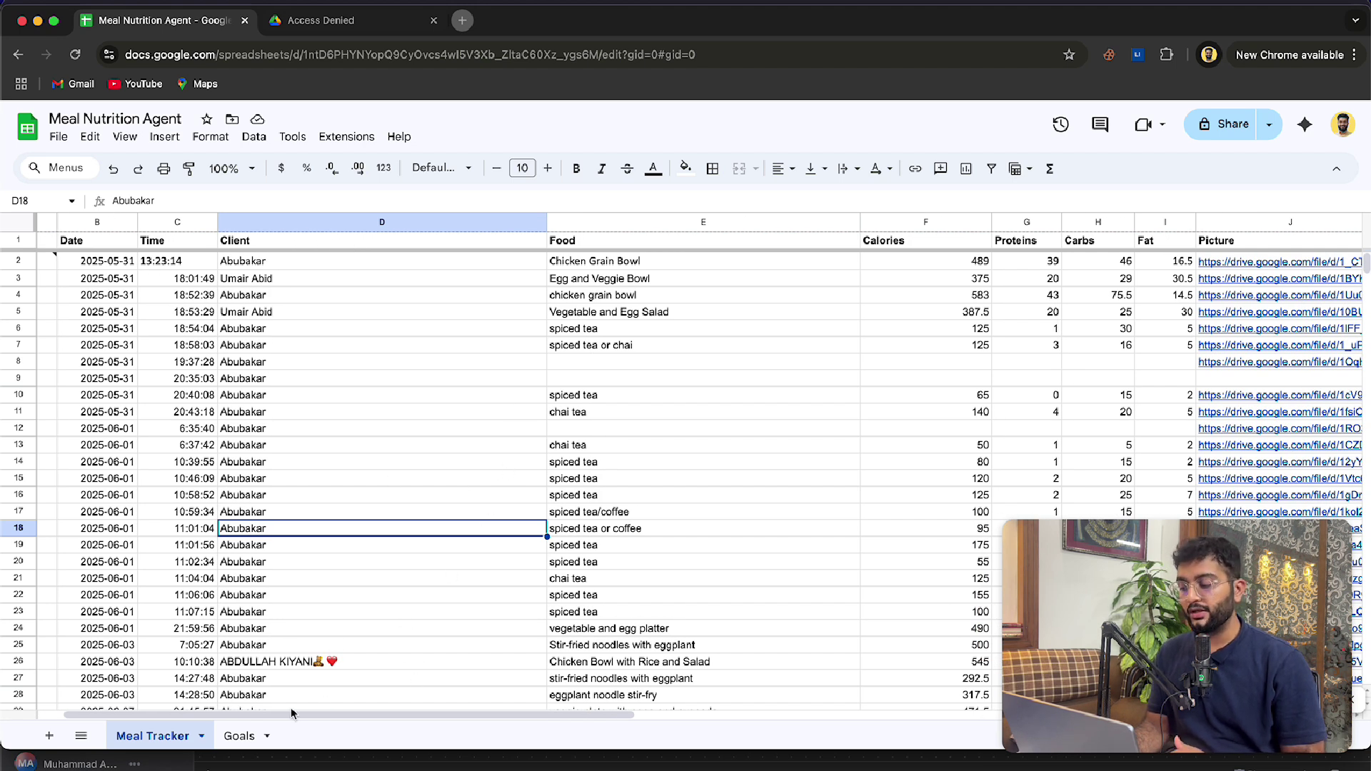
- Examine the Goals sheet's client, goal and daily goal columns, and compare its client names with those in the Meal Tracker sheet
left_click(238, 735)
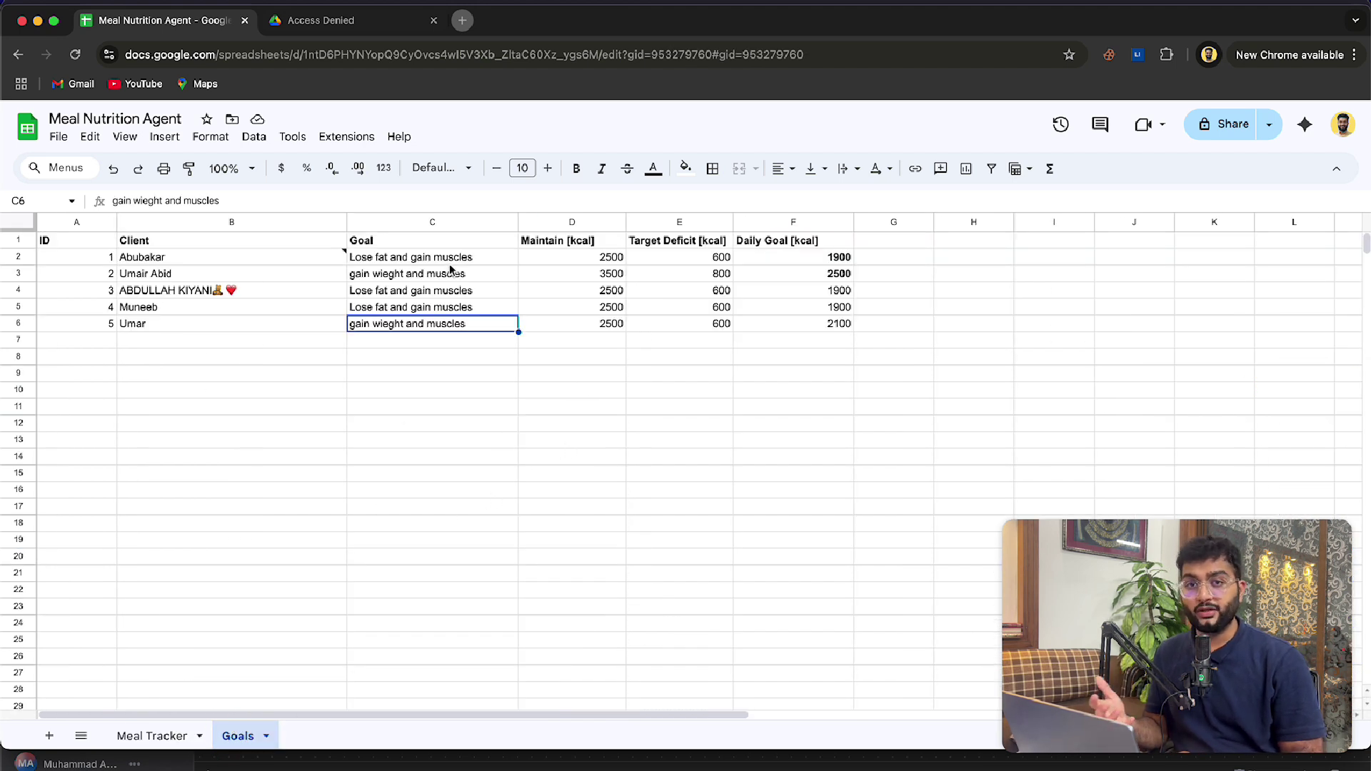
left_click(173, 258)
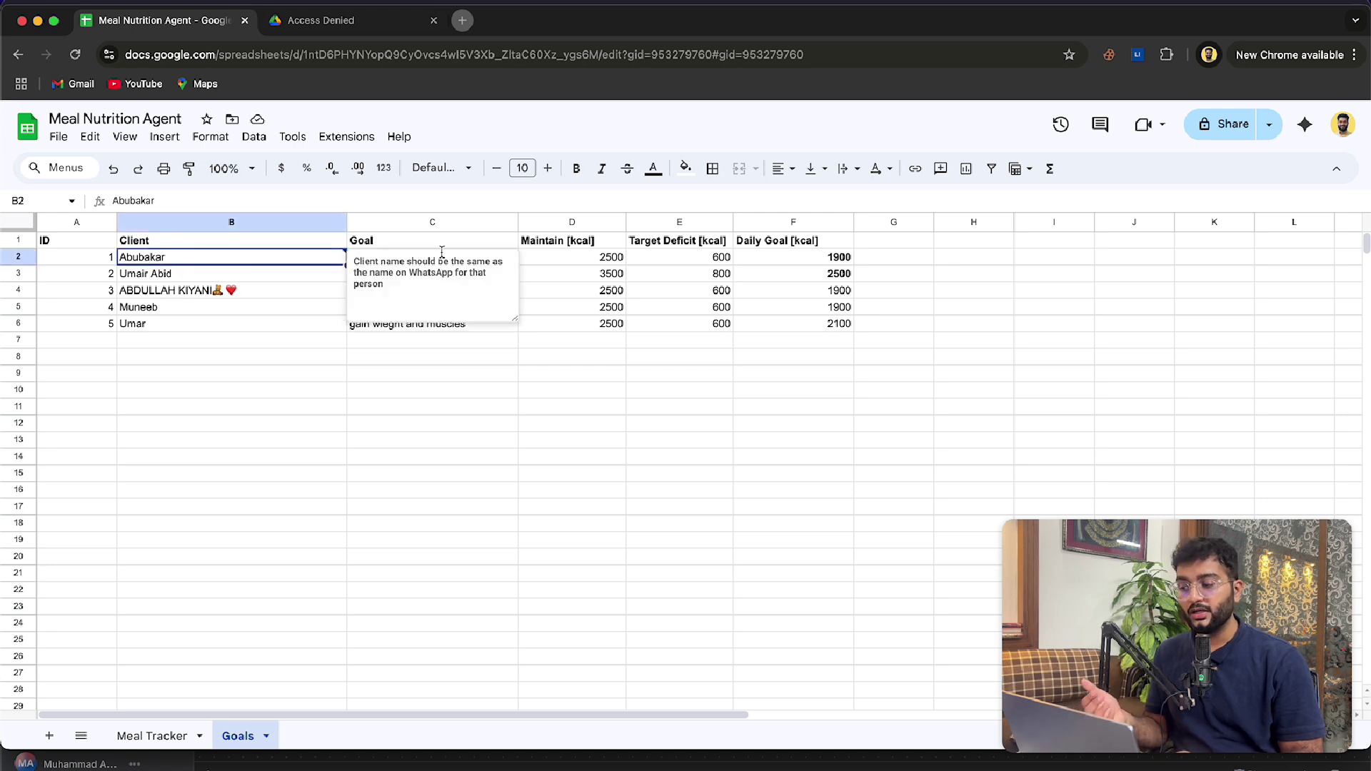
left_click(367, 400)
left_click(412, 257)
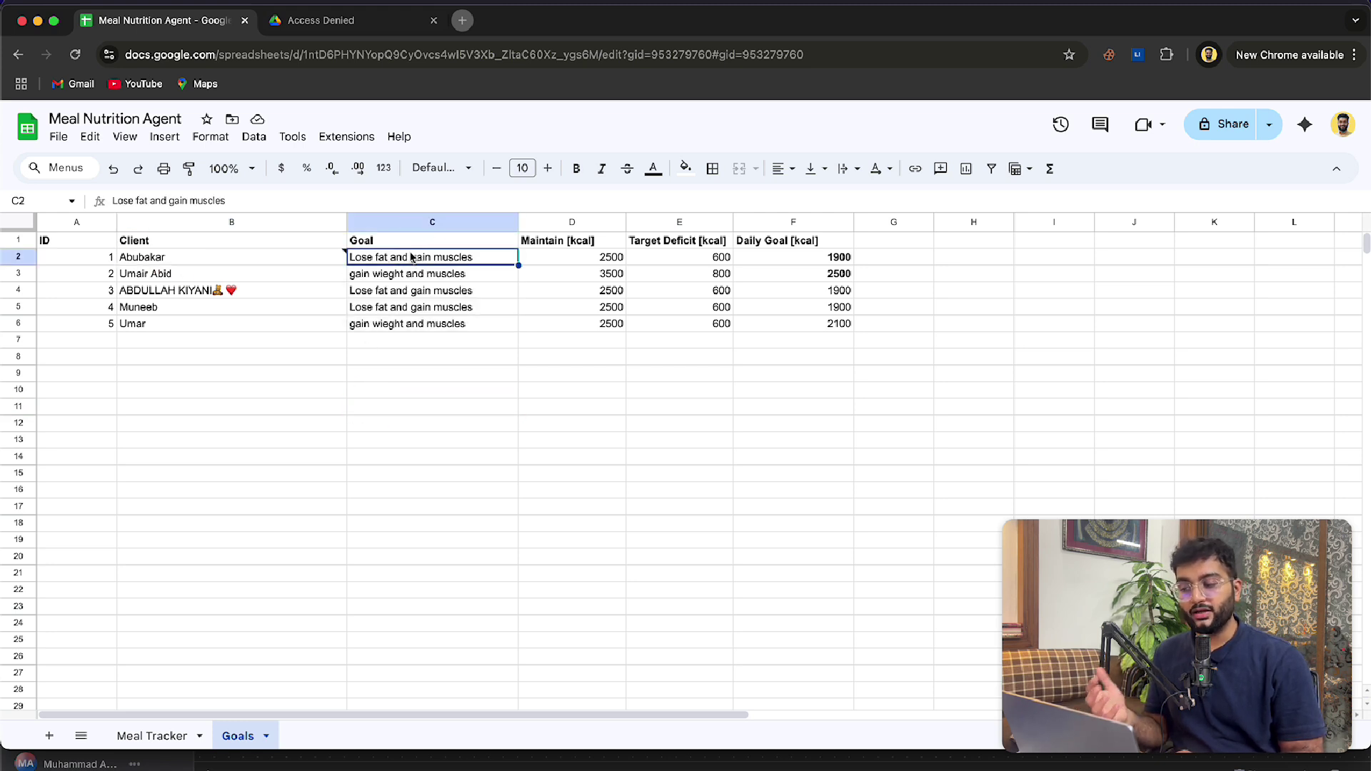
left_click(791, 263)
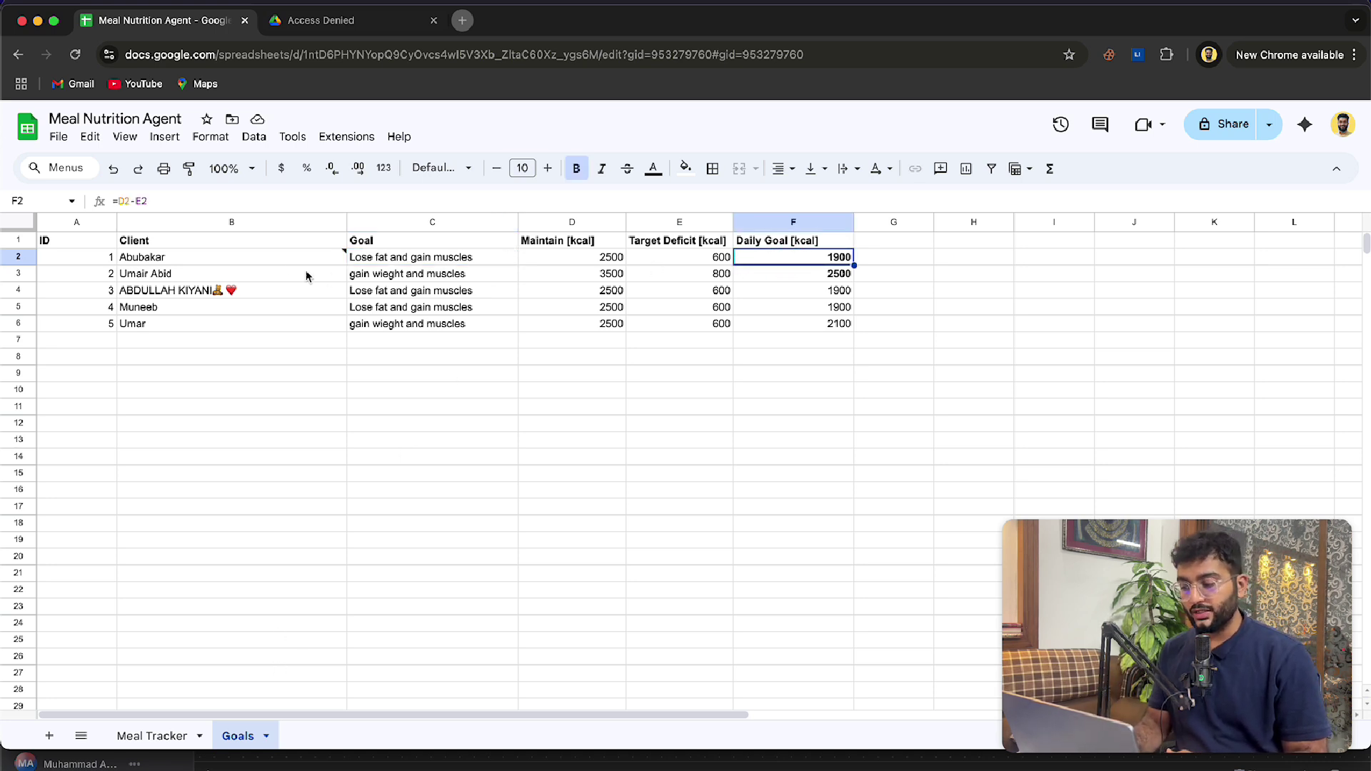
left_click(231, 264)
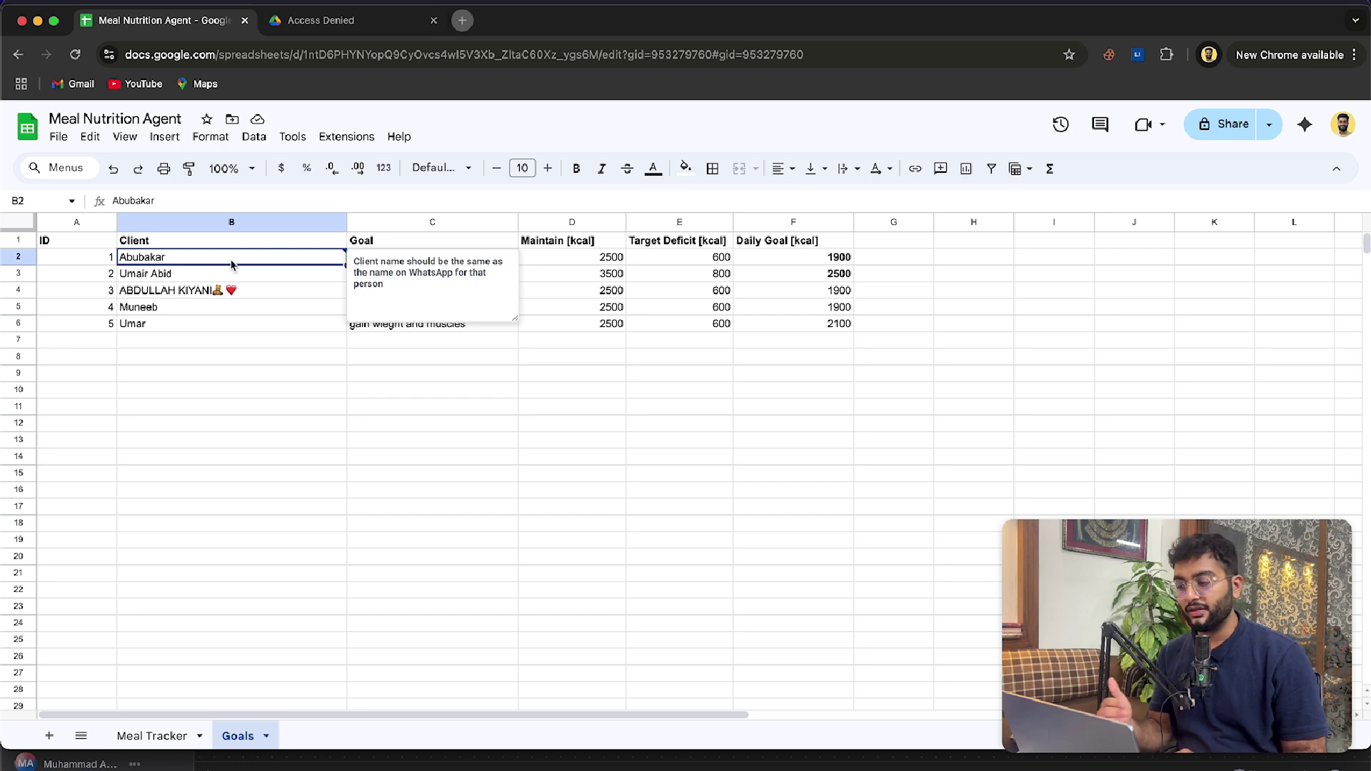
left_click(153, 736)
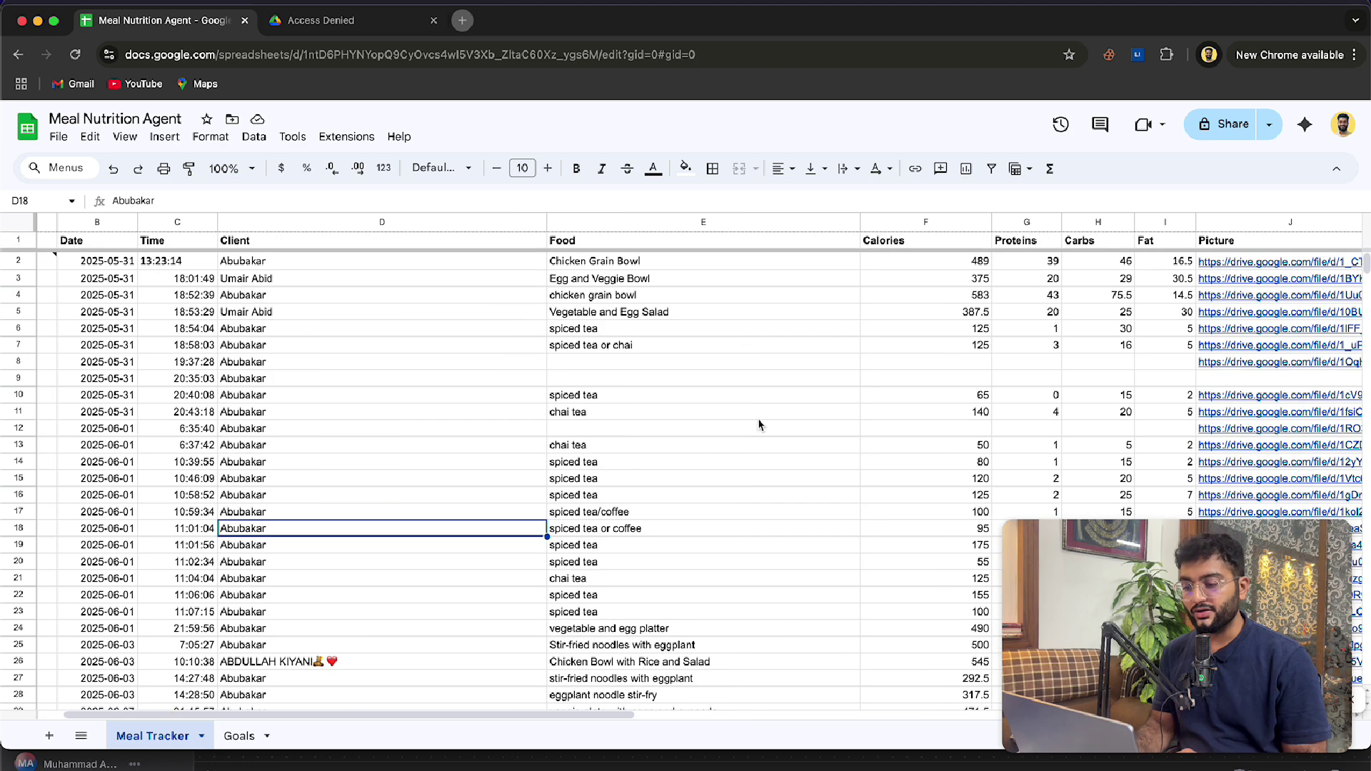
left_click(248, 256)
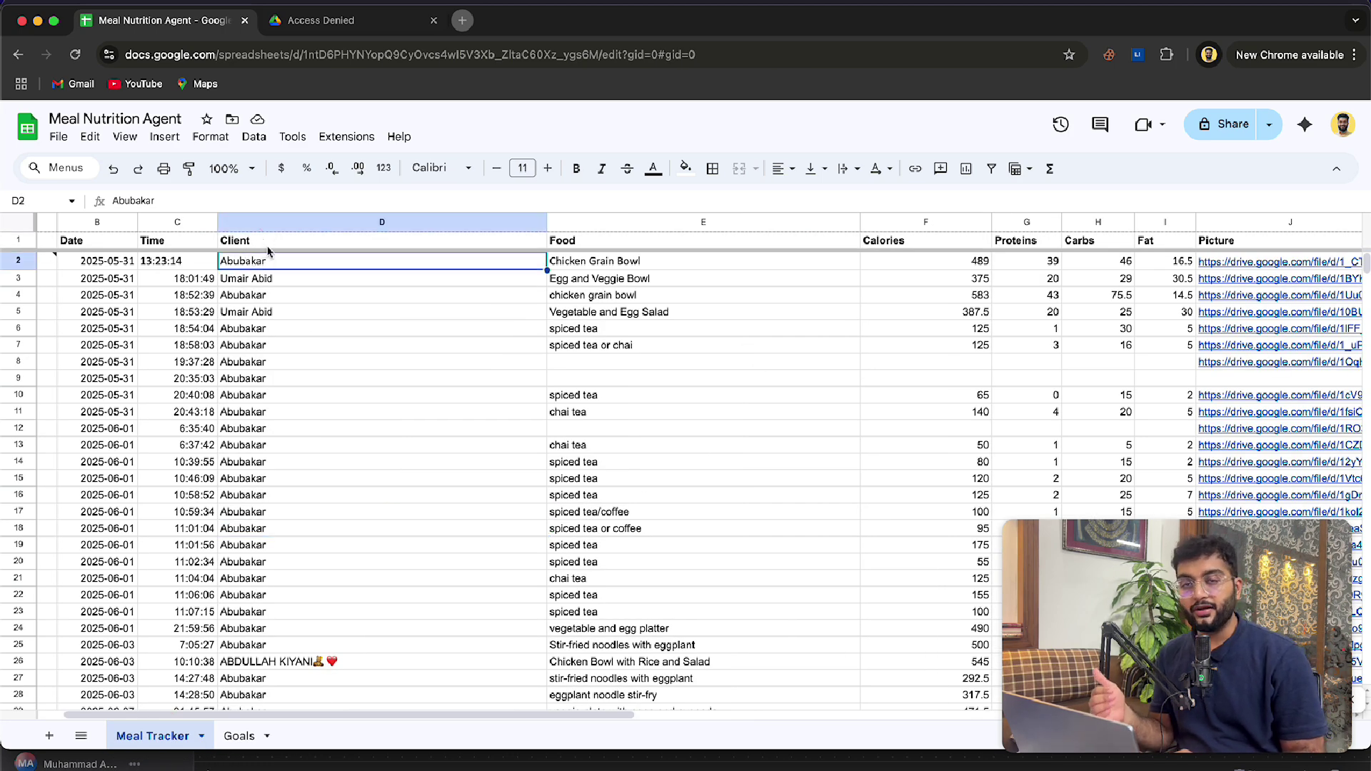
- Review the Meal Tracker sheet's columns across to Picture and check how its logged rows are filled
scroll(756, 365, "right", 5)
scroll(753, 365, "right", 1)
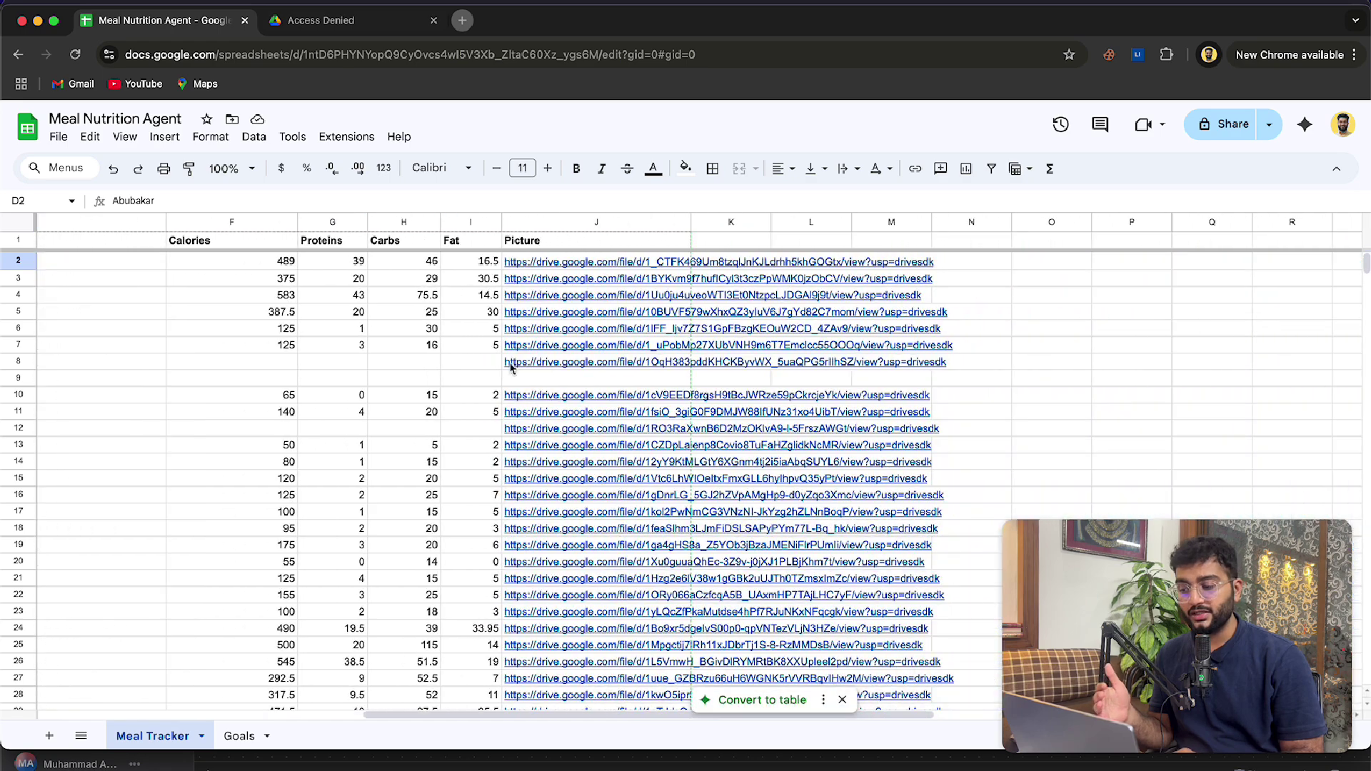
scroll(511, 382, "down", 10)
scroll(510, 389, "left", 10)
scroll(509, 391, "up", 11)
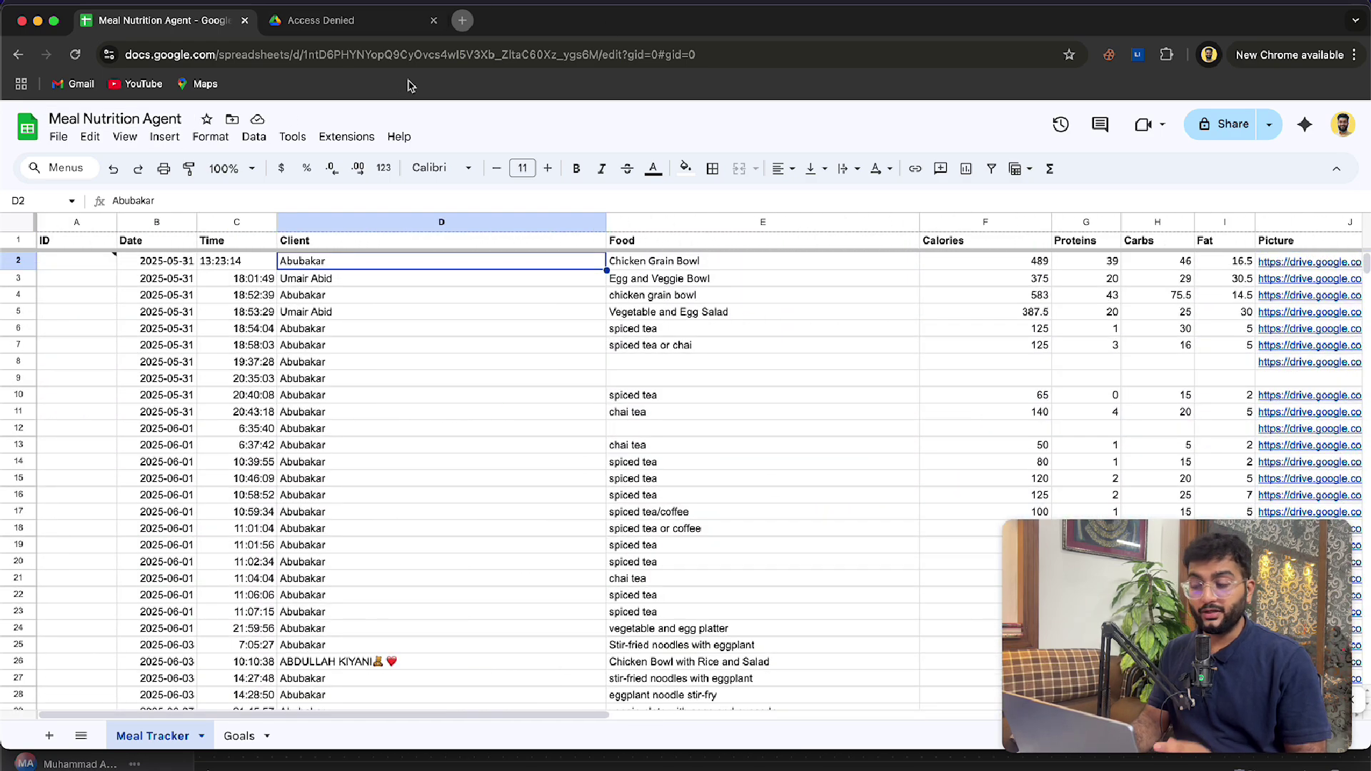
- Switch to n8n and open the Google Sheets node at its column values to send
key("super+grave")
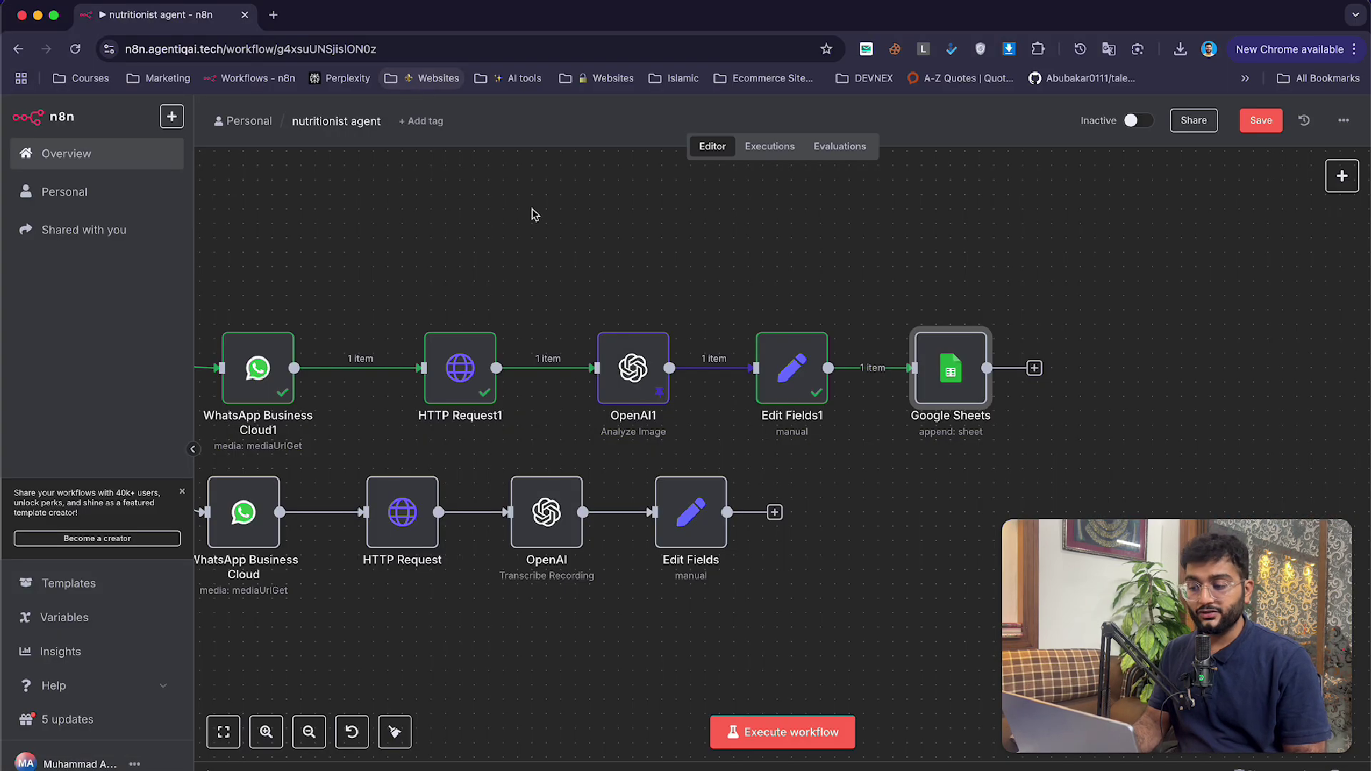
double_click(964, 382)
scroll(698, 527, "down", 5)
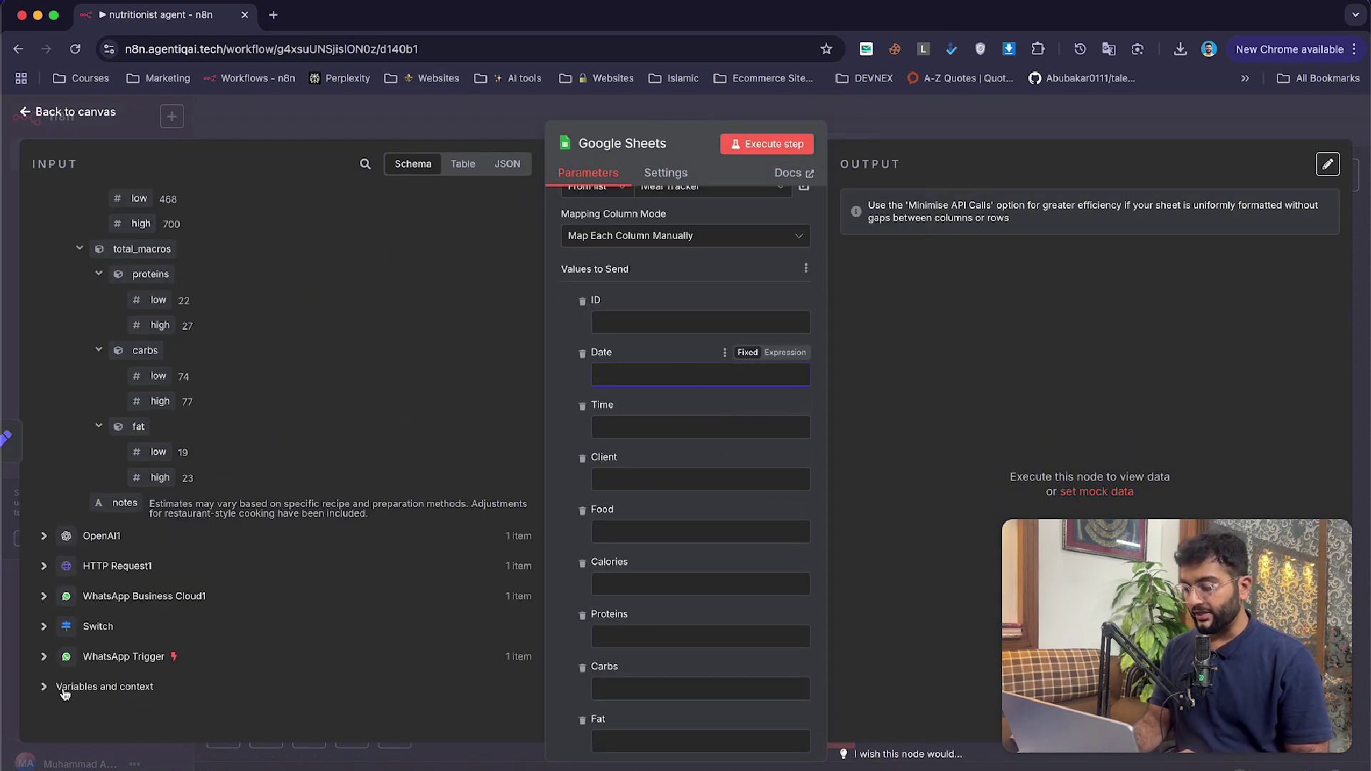
- Map the $today variable to the Date column and the $now variable to the Time column
left_click(56, 691)
scroll(57, 693, "down", 3)
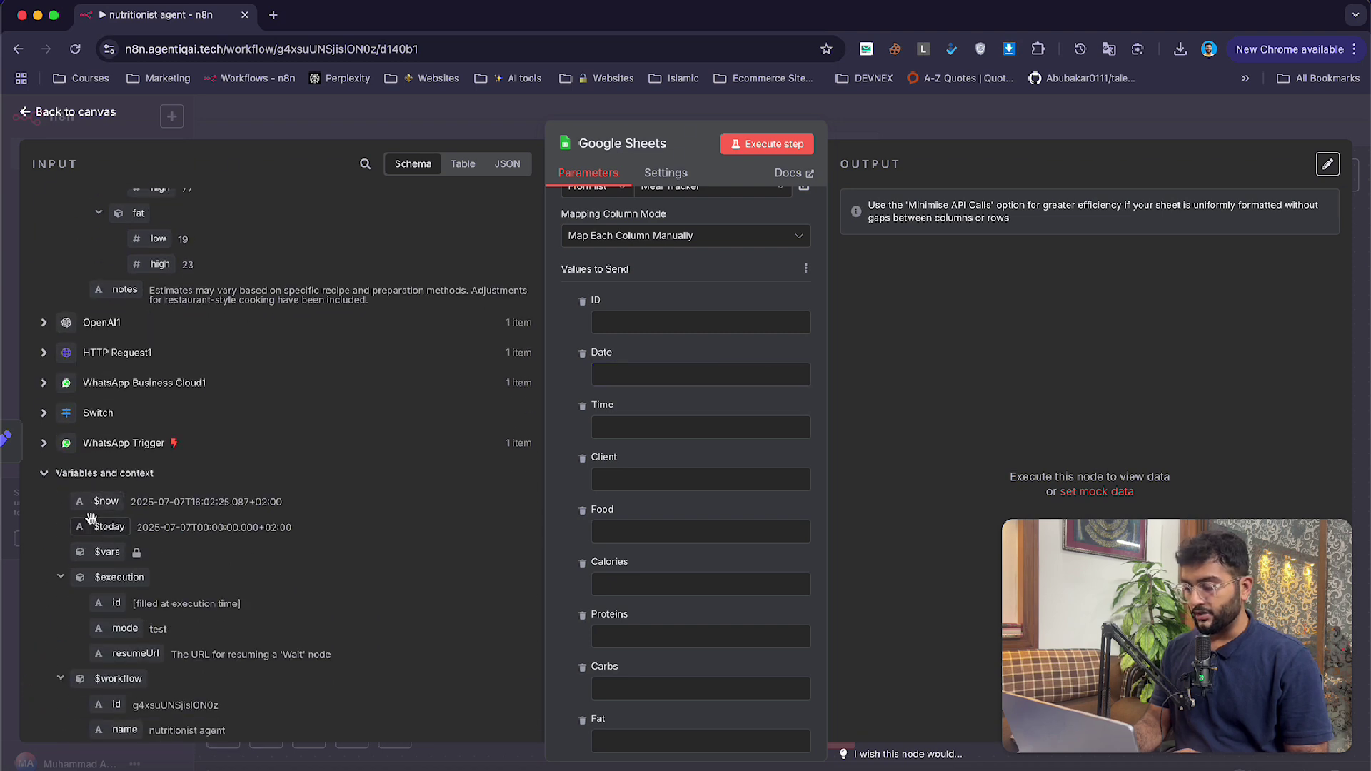
left_click_drag(107, 527, 657, 380)
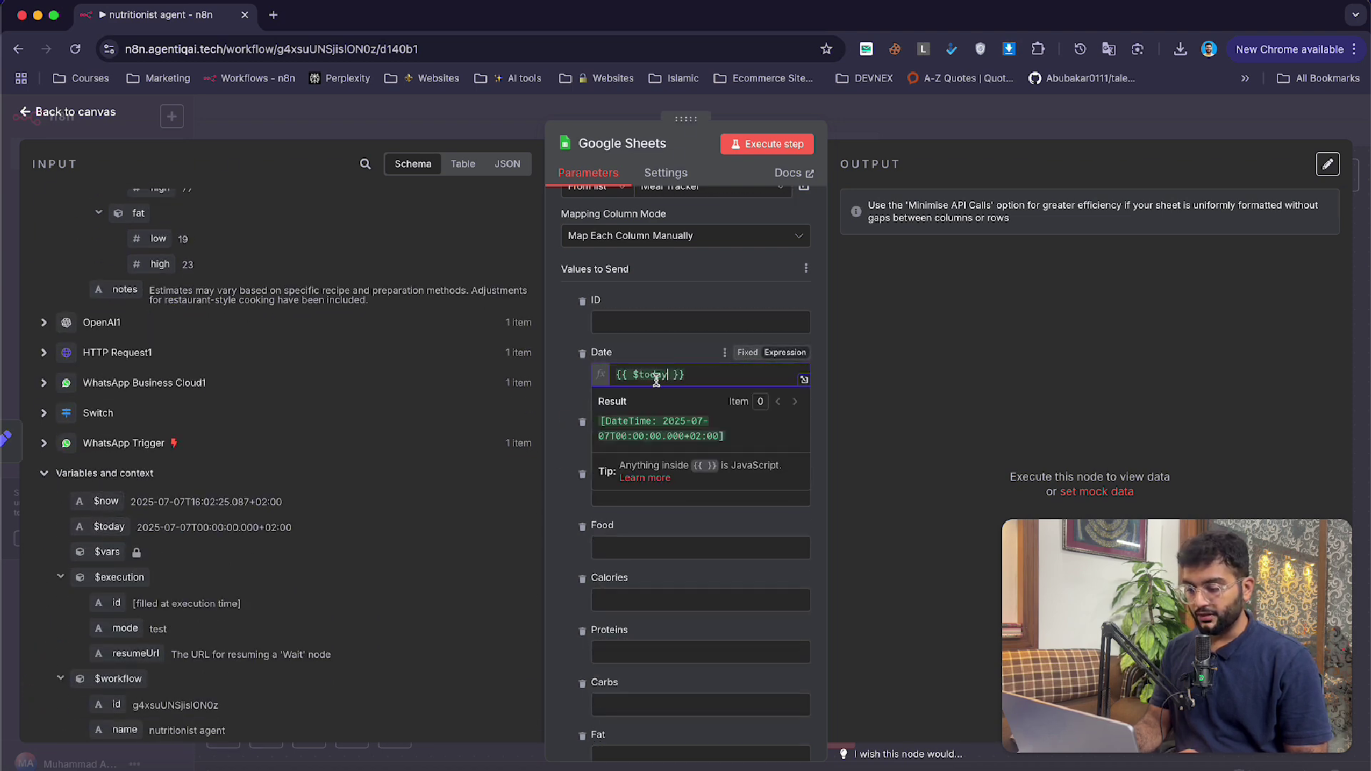
left_click(580, 386)
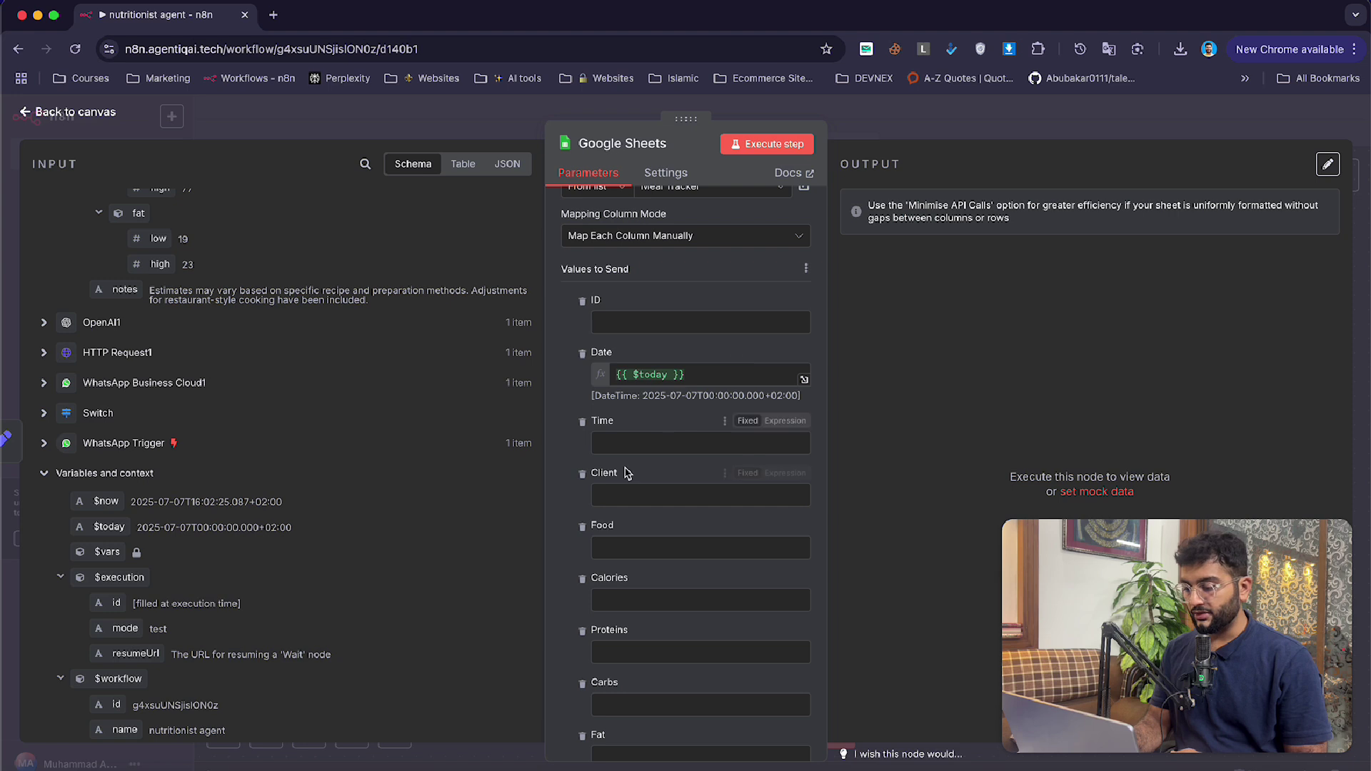
left_click(650, 441)
scroll(267, 643, "down", 2)
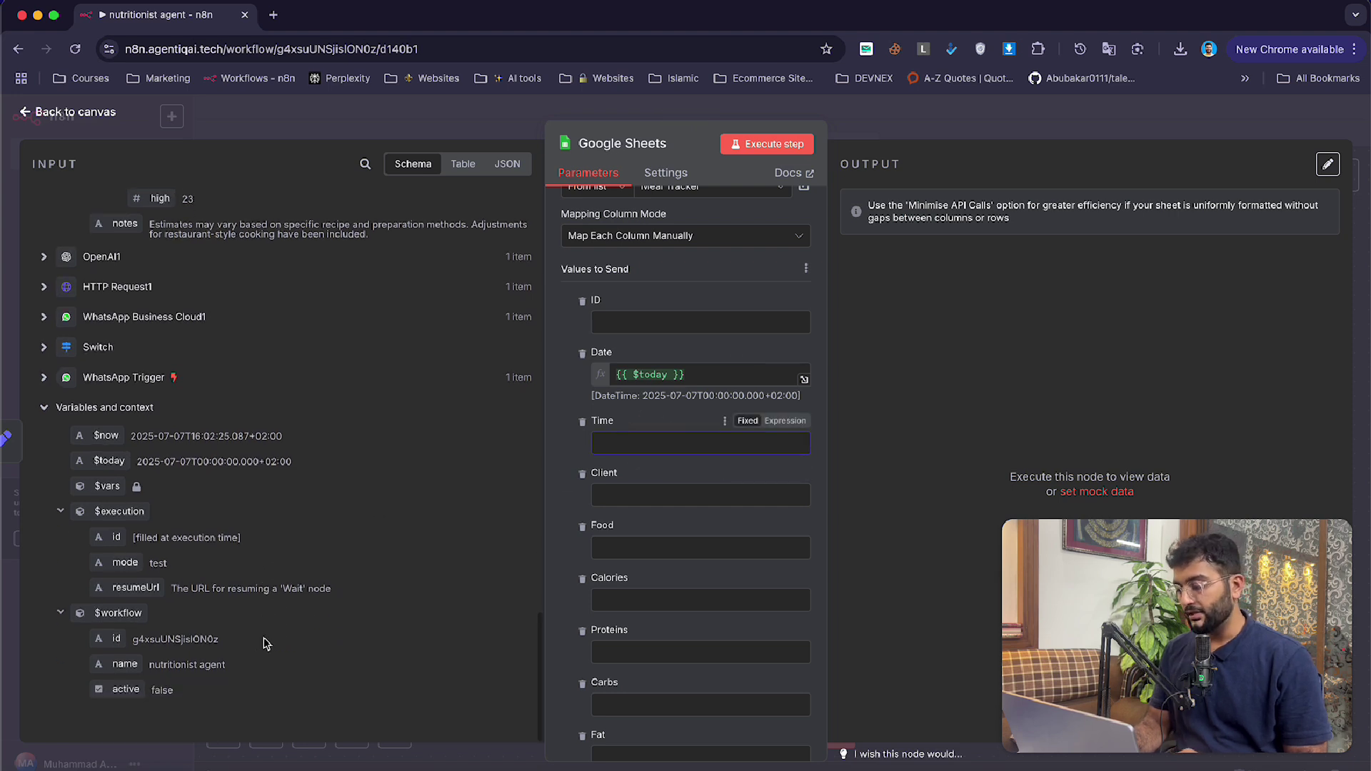
left_click_drag(105, 436, 686, 442)
- Set the Date column to {{ $now.format('yyyy-MM-dd') }} and the Time column to {{ $now.format('HH:mm:ss') }}
triple_click(698, 444)
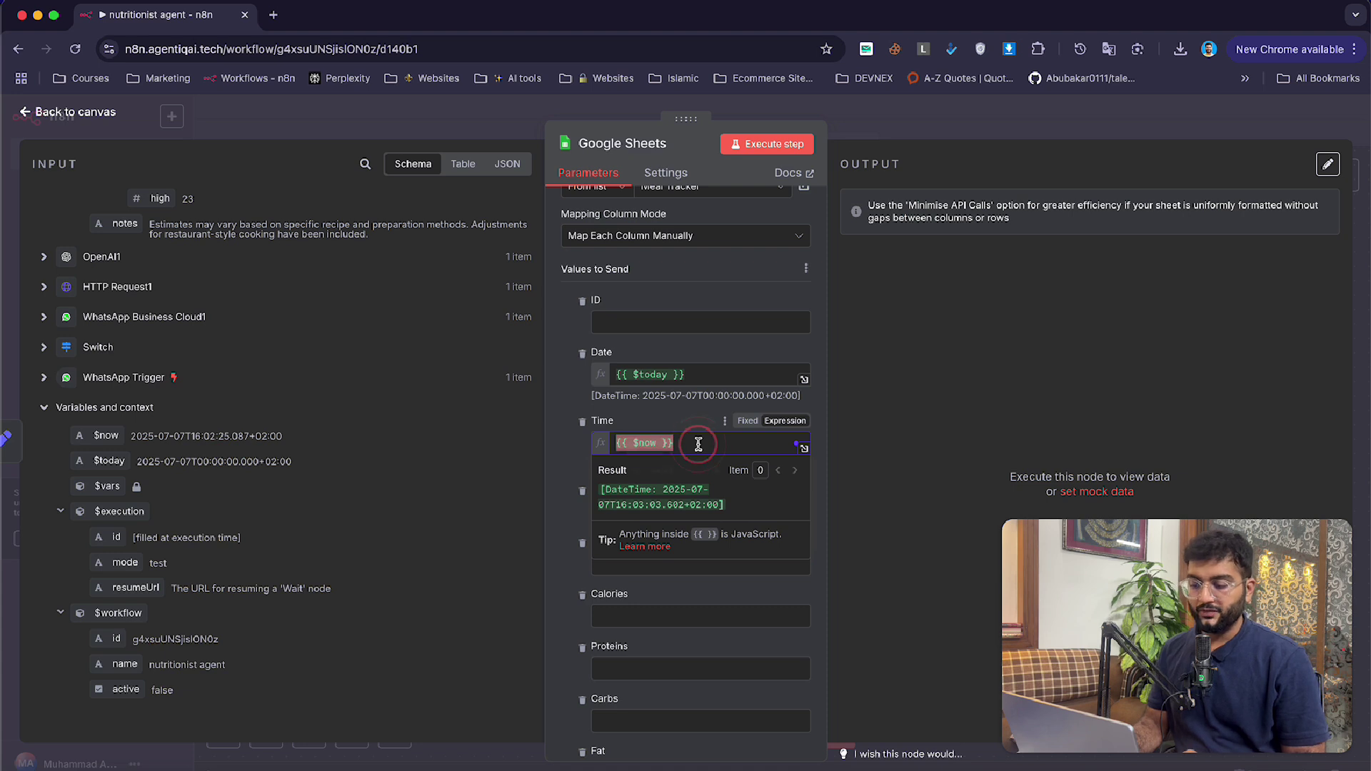
left_click(689, 375)
key("super+a")
type("{{ $now.format('yyyy-MM-dd') }}")
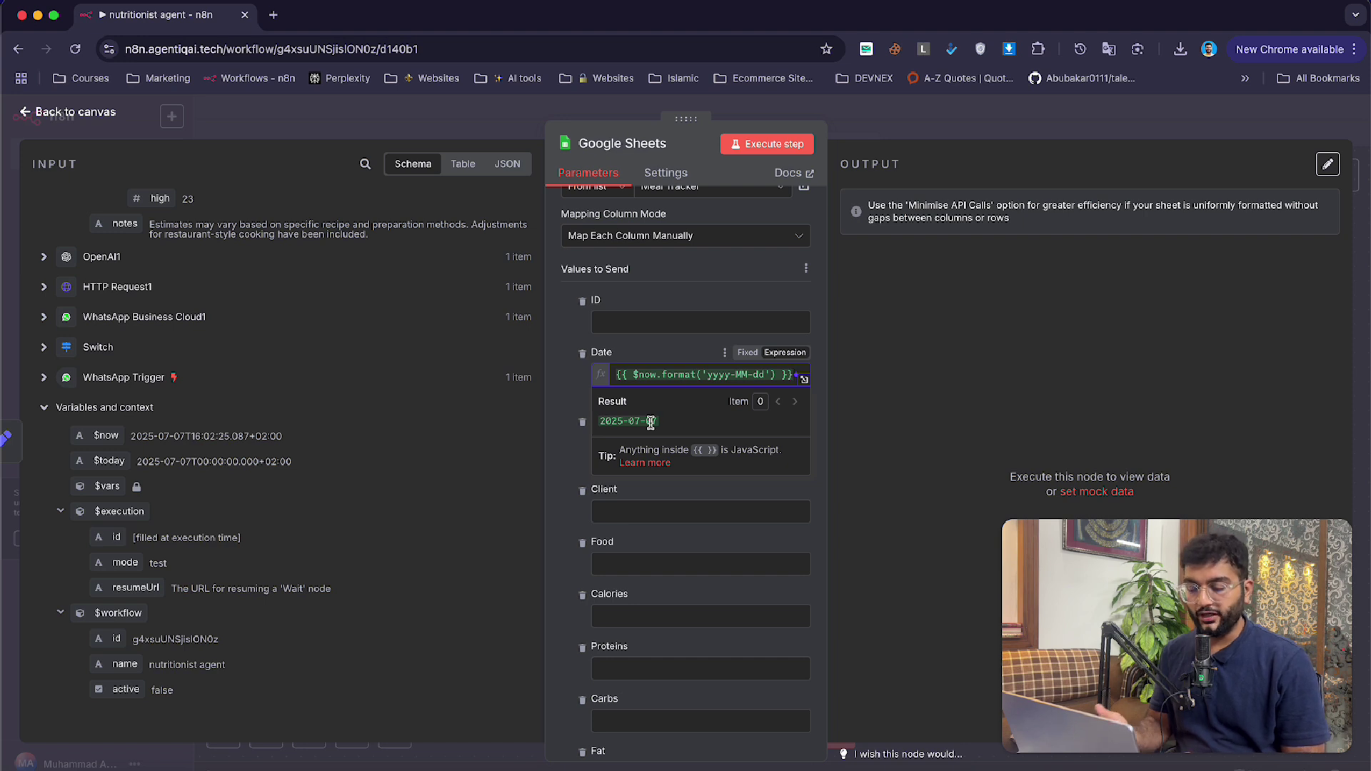
left_click(664, 443)
key("super+a")
type("{{ $now.format('HH:mm:ss') }}")
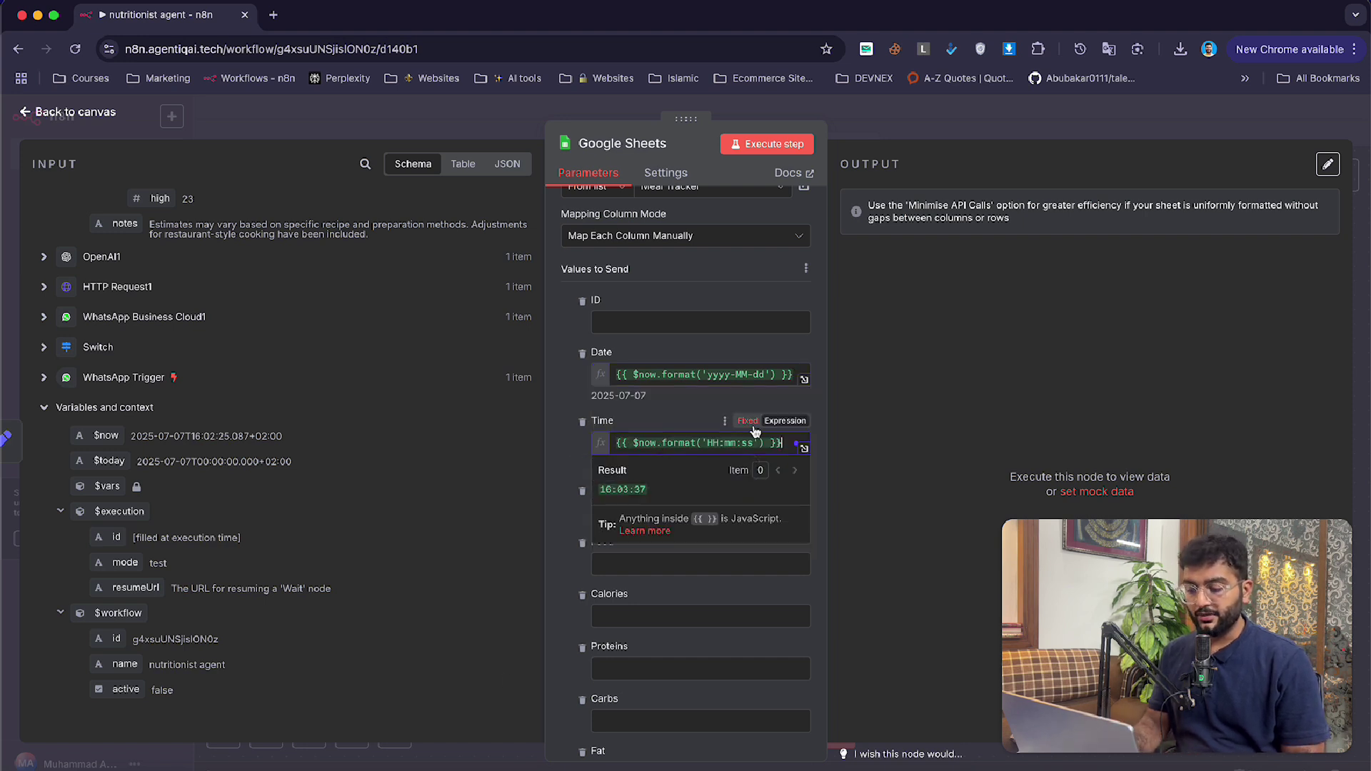
mouse_move(679, 444)
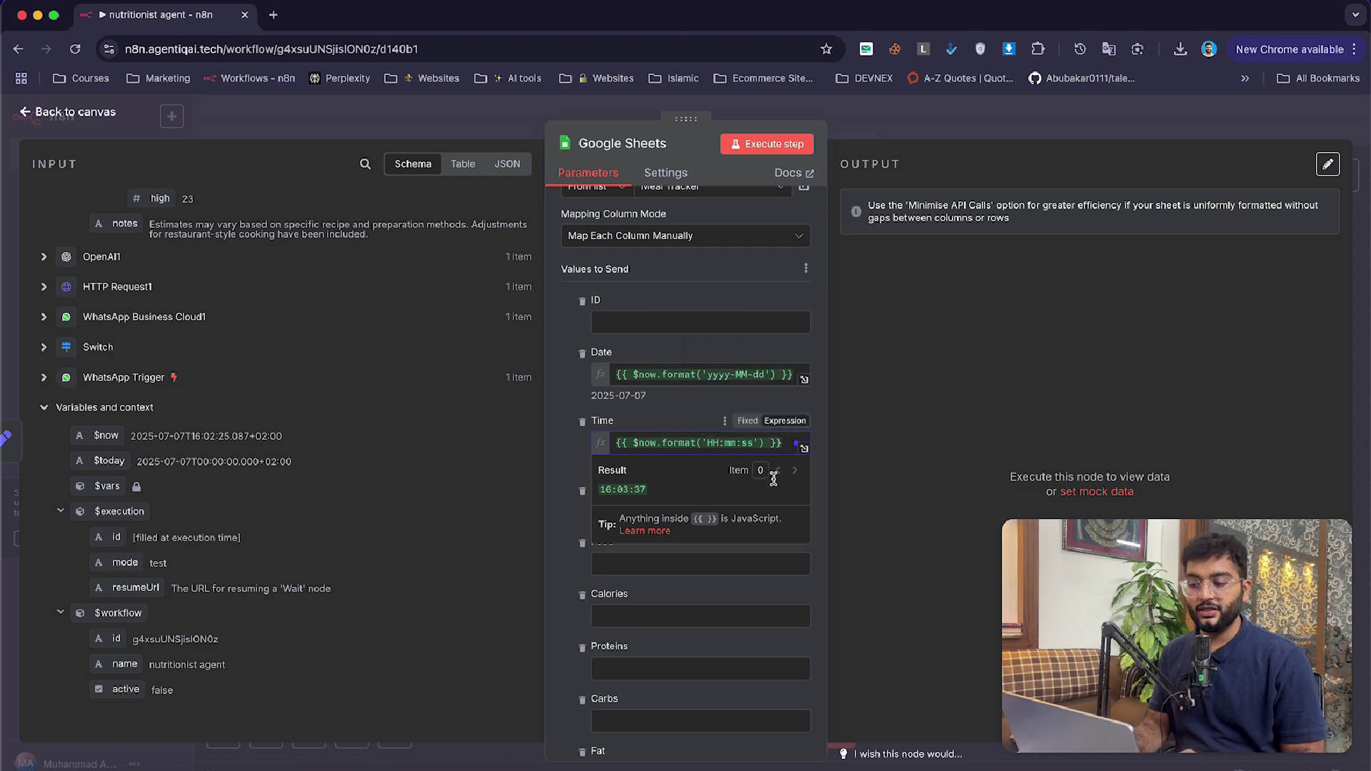
- Map the Client column to the contact's profile name from the WhatsApp Trigger data
left_click(624, 515)
scroll(629, 500, "down", 2)
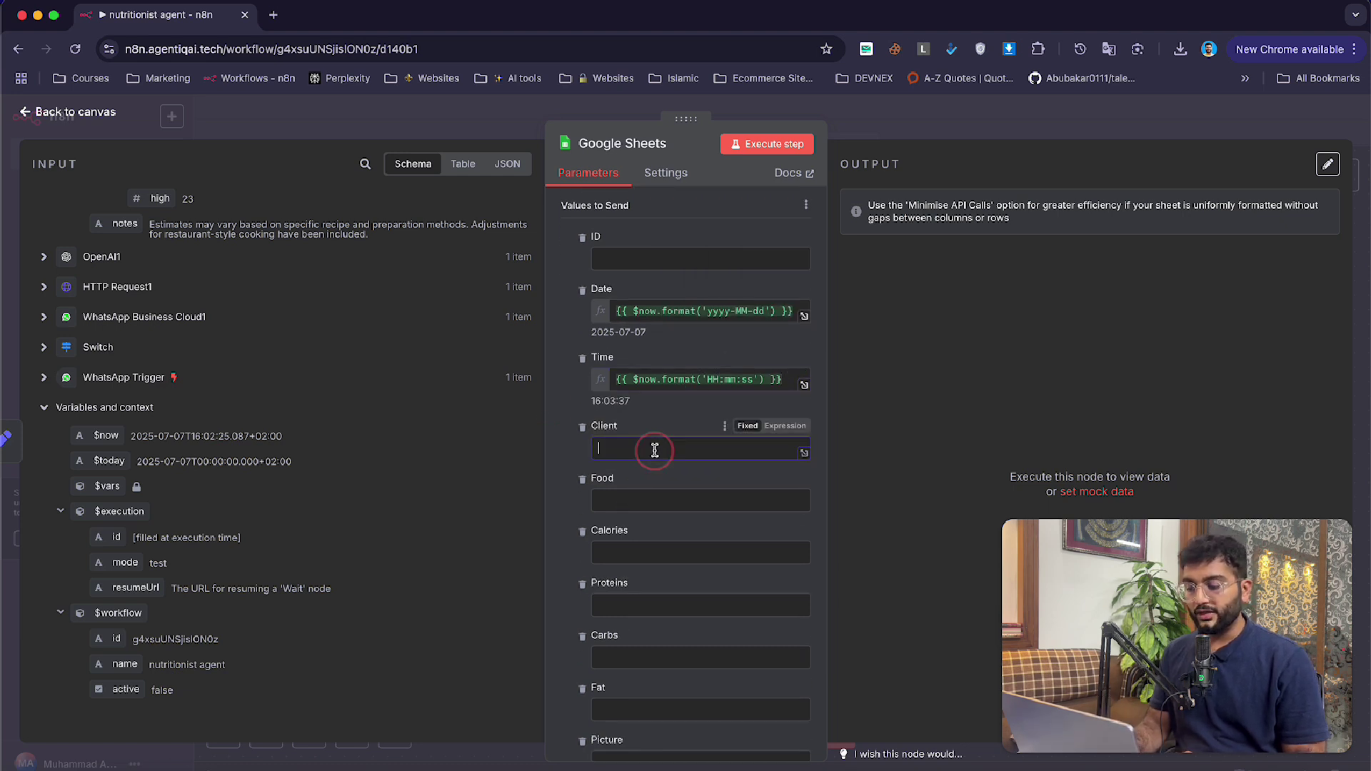
left_click(55, 383)
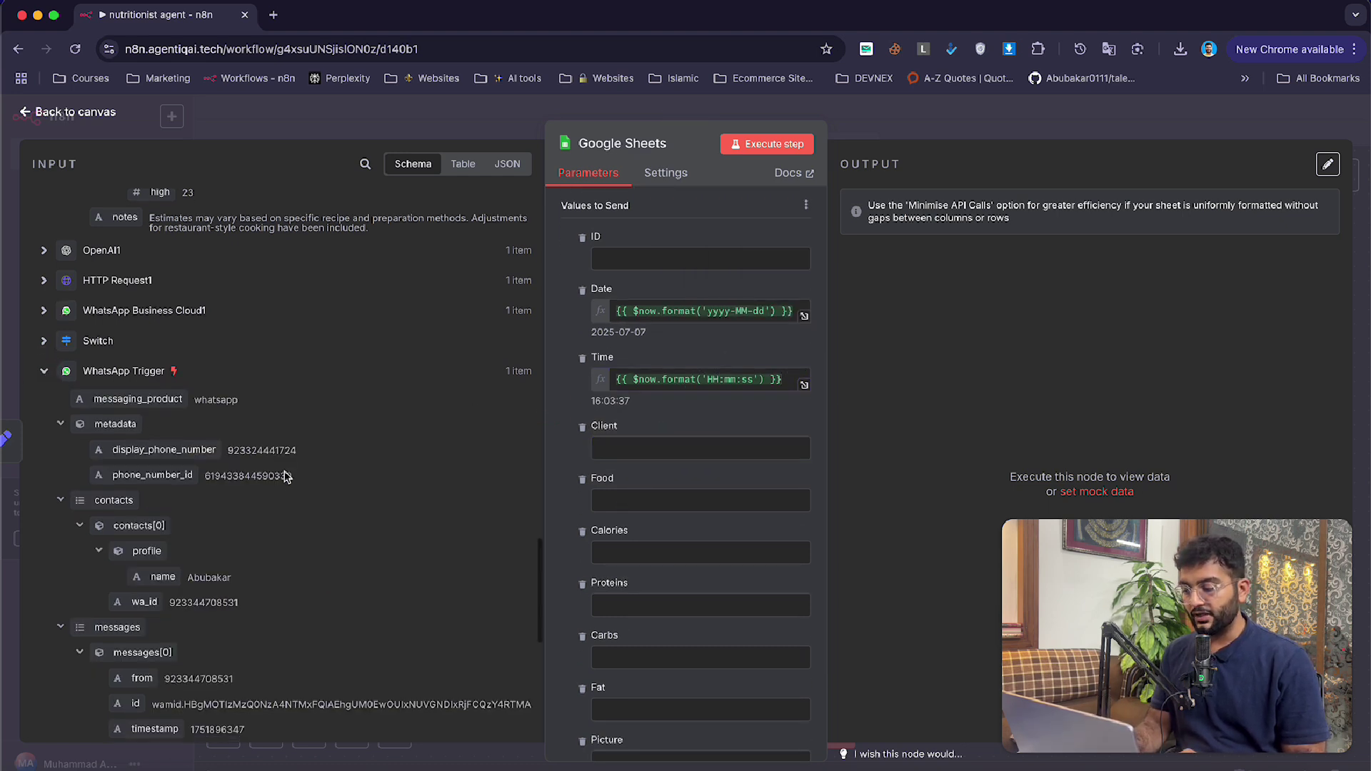
scroll(202, 500, "down", 1)
left_click_drag(163, 525, 611, 453)
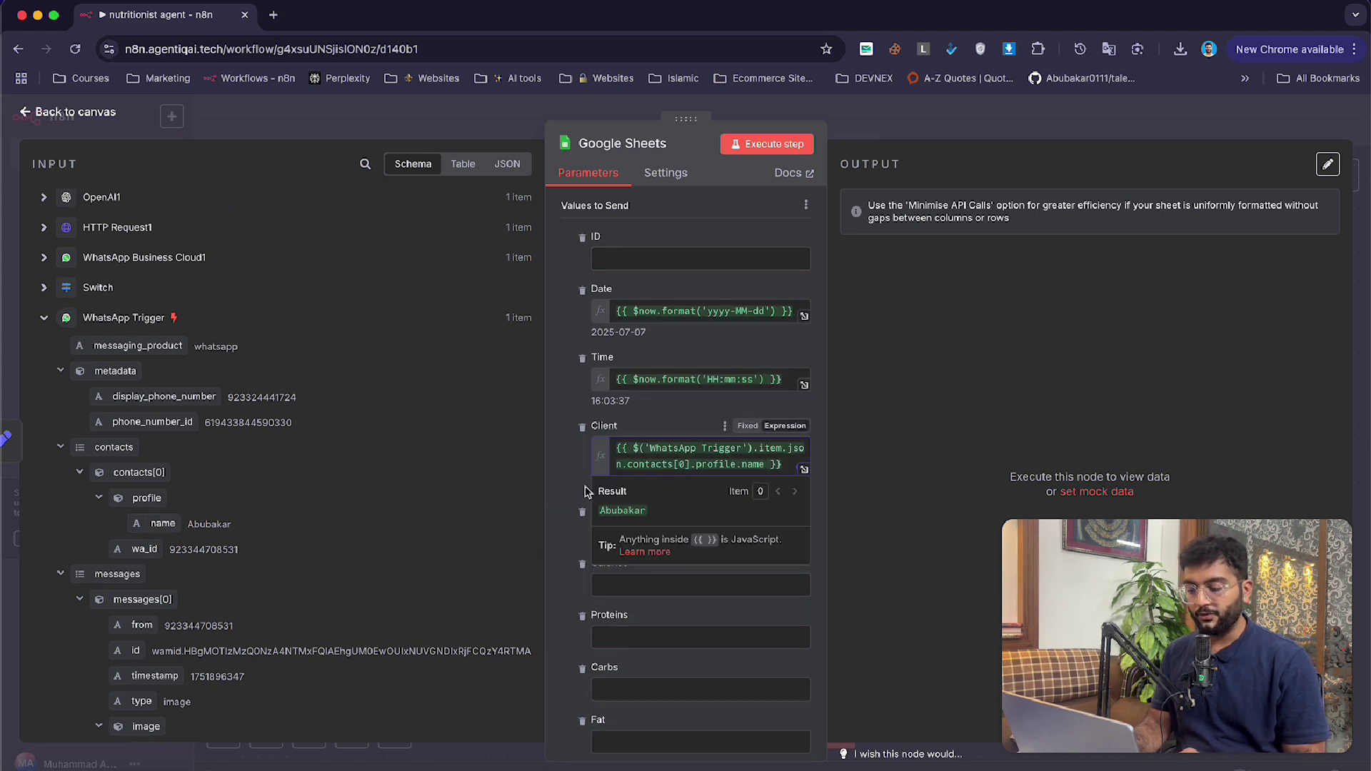
- Show the Edit Fields1 input data as a table and map its short_name value to the Food column
scroll(679, 550, "down", 2)
left_click(646, 432)
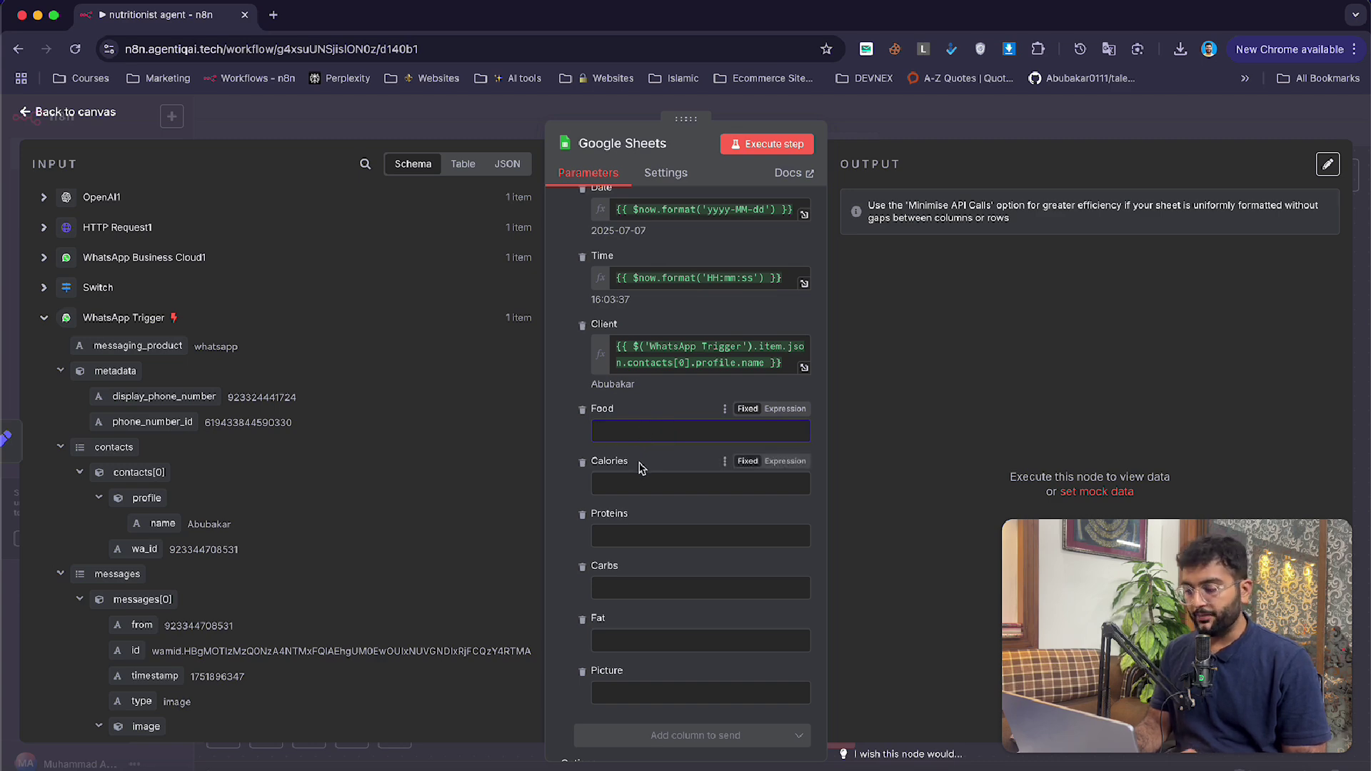
left_click(47, 201)
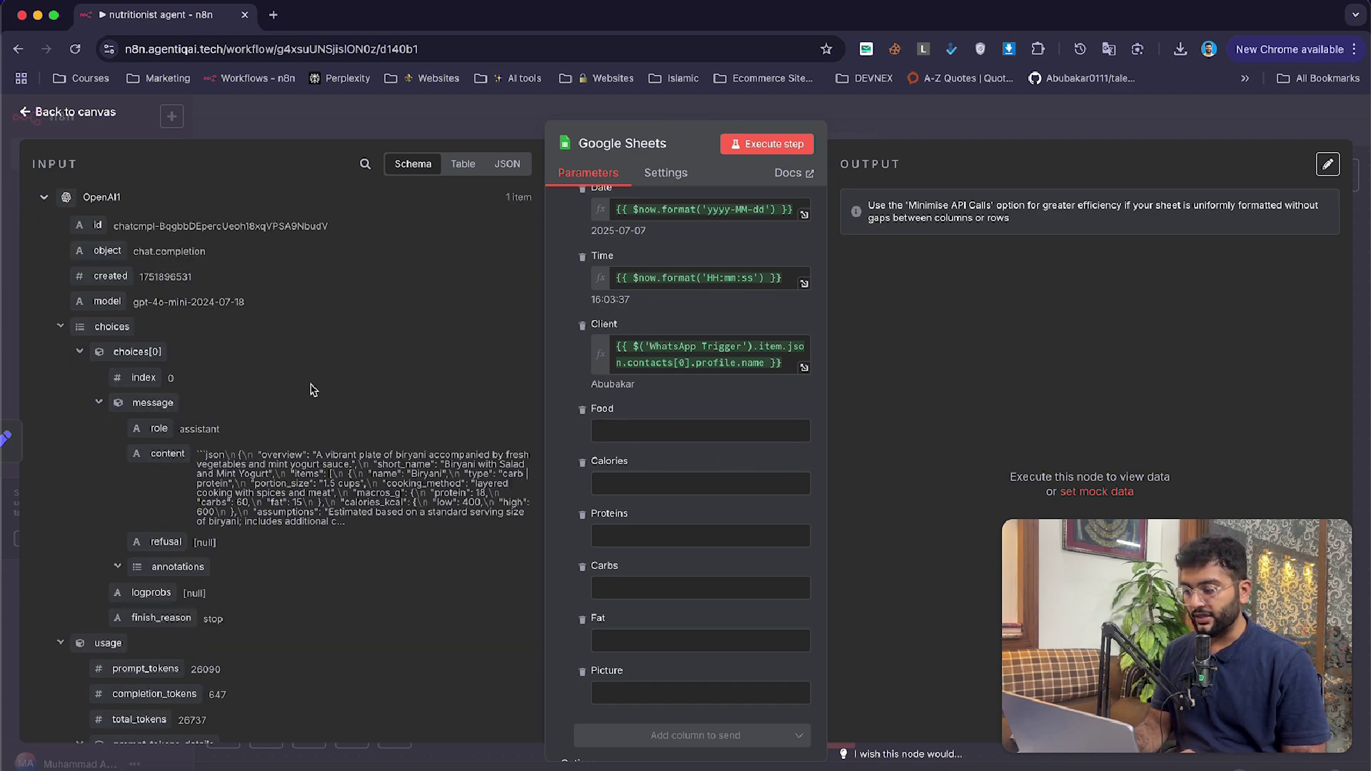
left_click(463, 165)
left_click(500, 164)
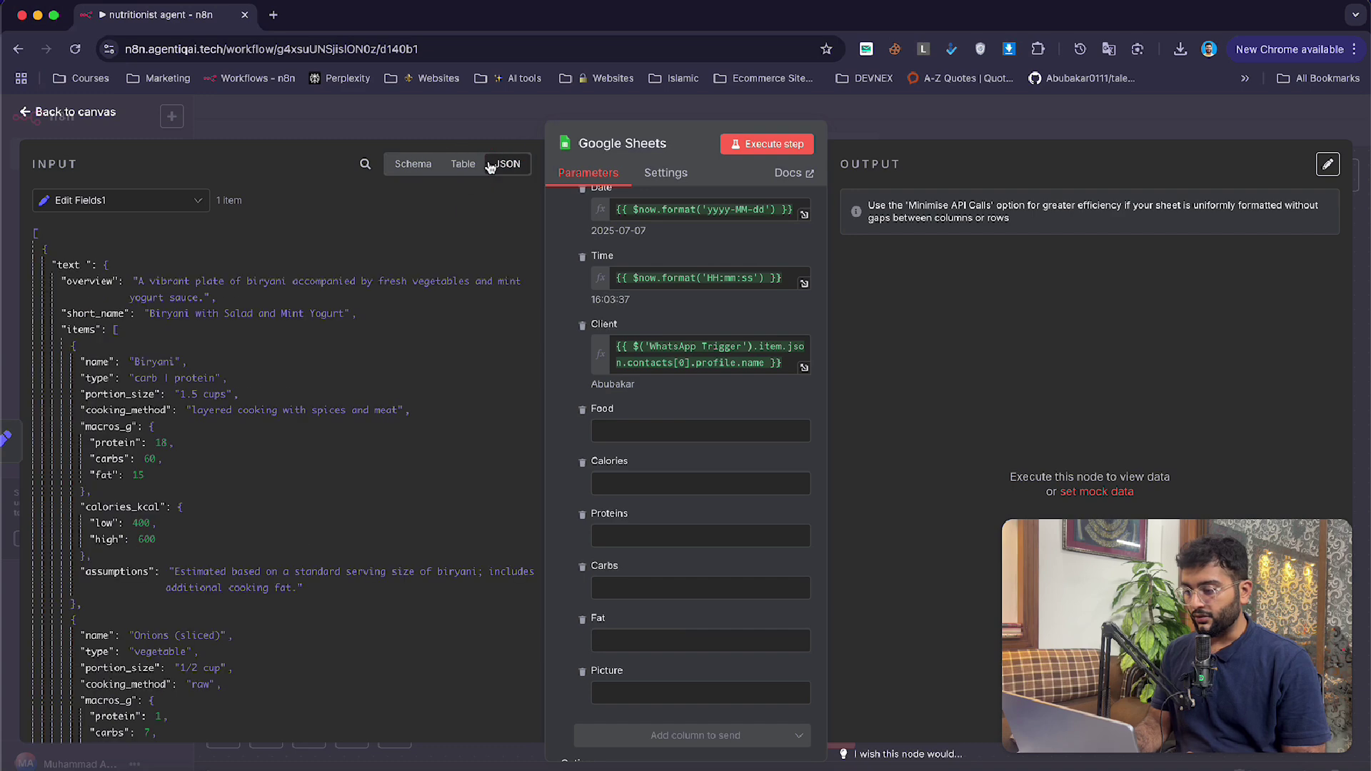
left_click(454, 167)
left_click(507, 164)
scroll(227, 437, "down", 5)
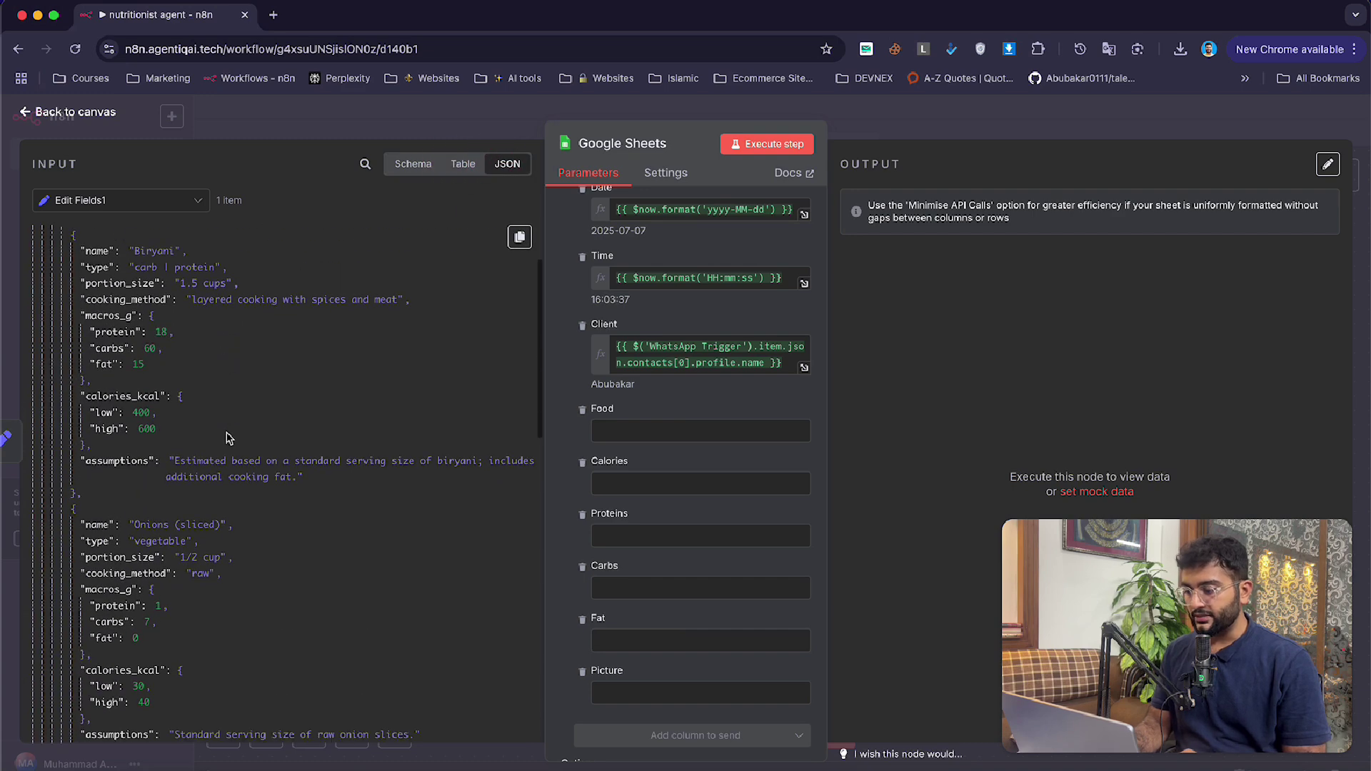
left_click(463, 164)
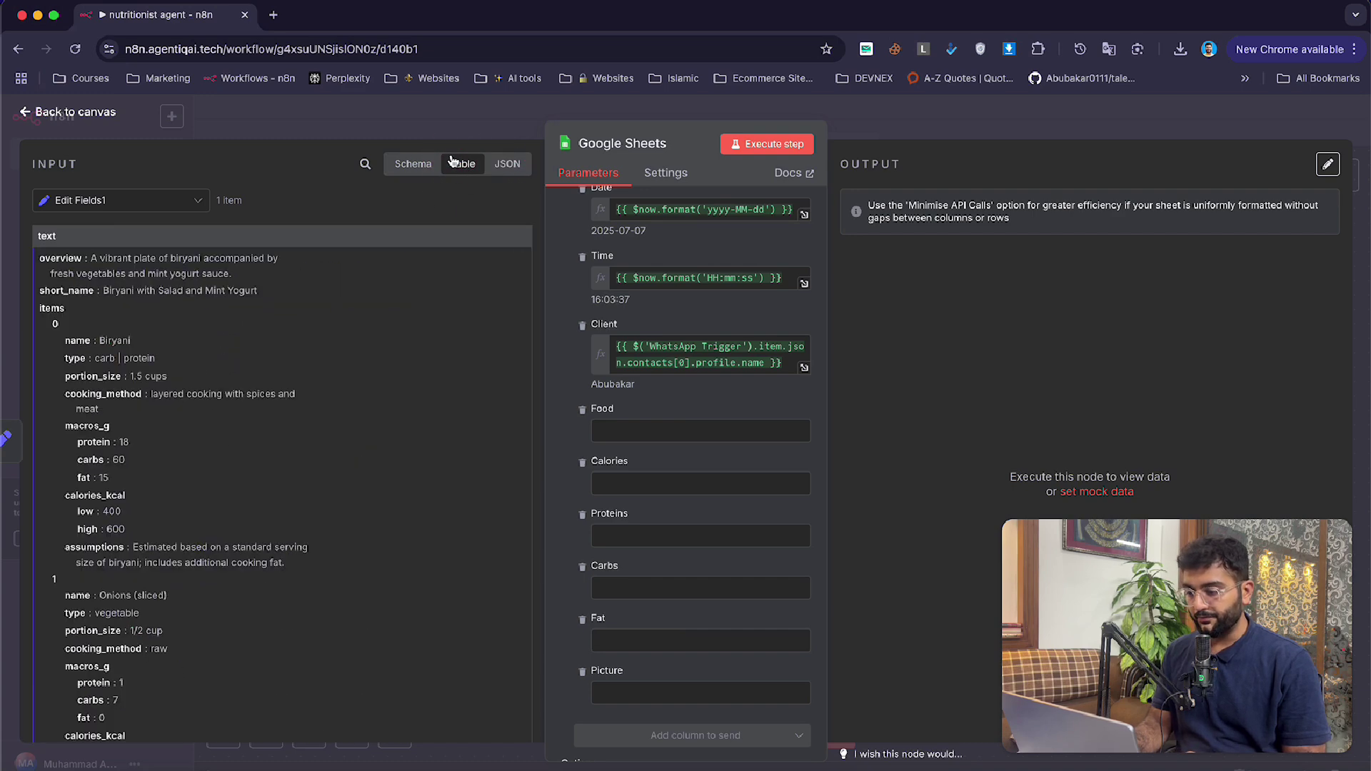
left_click(700, 430)
left_click_drag(70, 284, 674, 433)
left_click(566, 456)
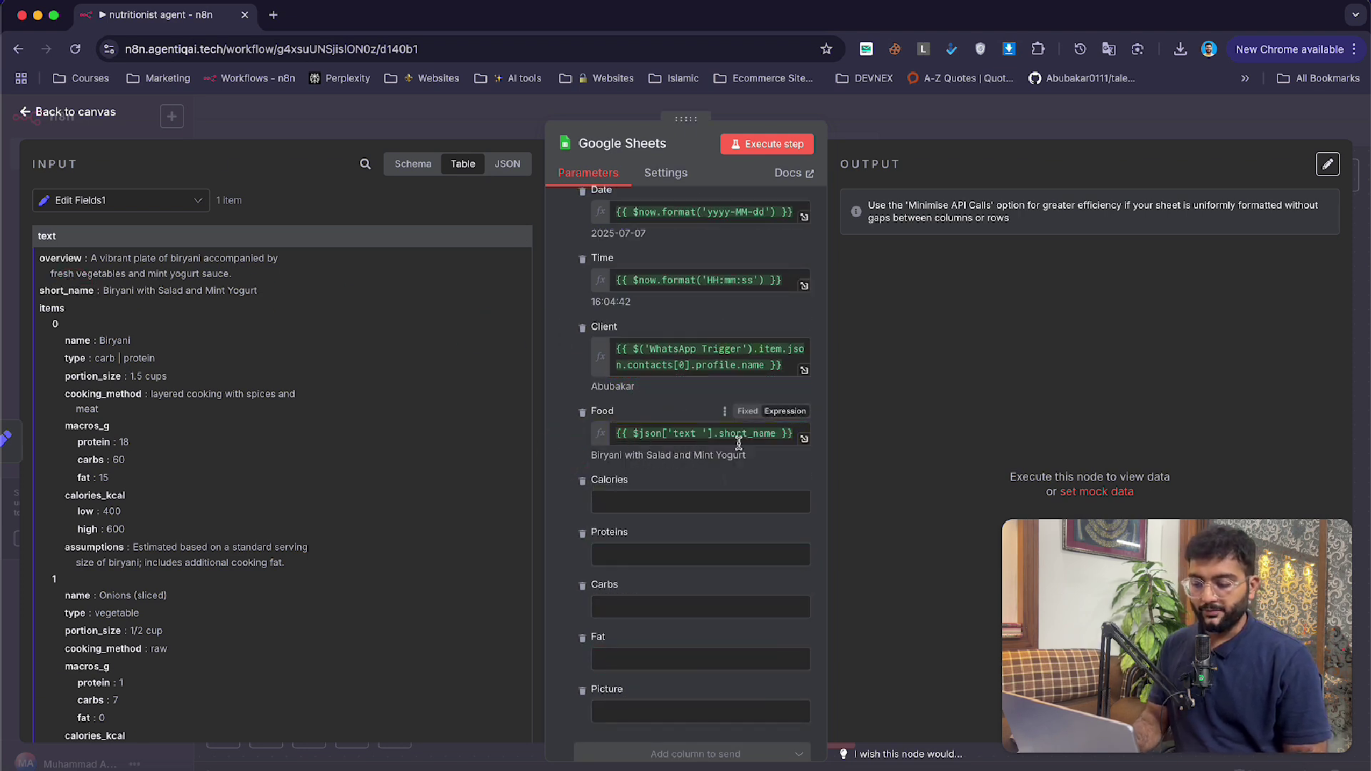
- Set the Calories column to the average of total_calories_kcal low and high, adding both in parentheses and dividing by 2
scroll(738, 443, "down", 2)
left_click(697, 429)
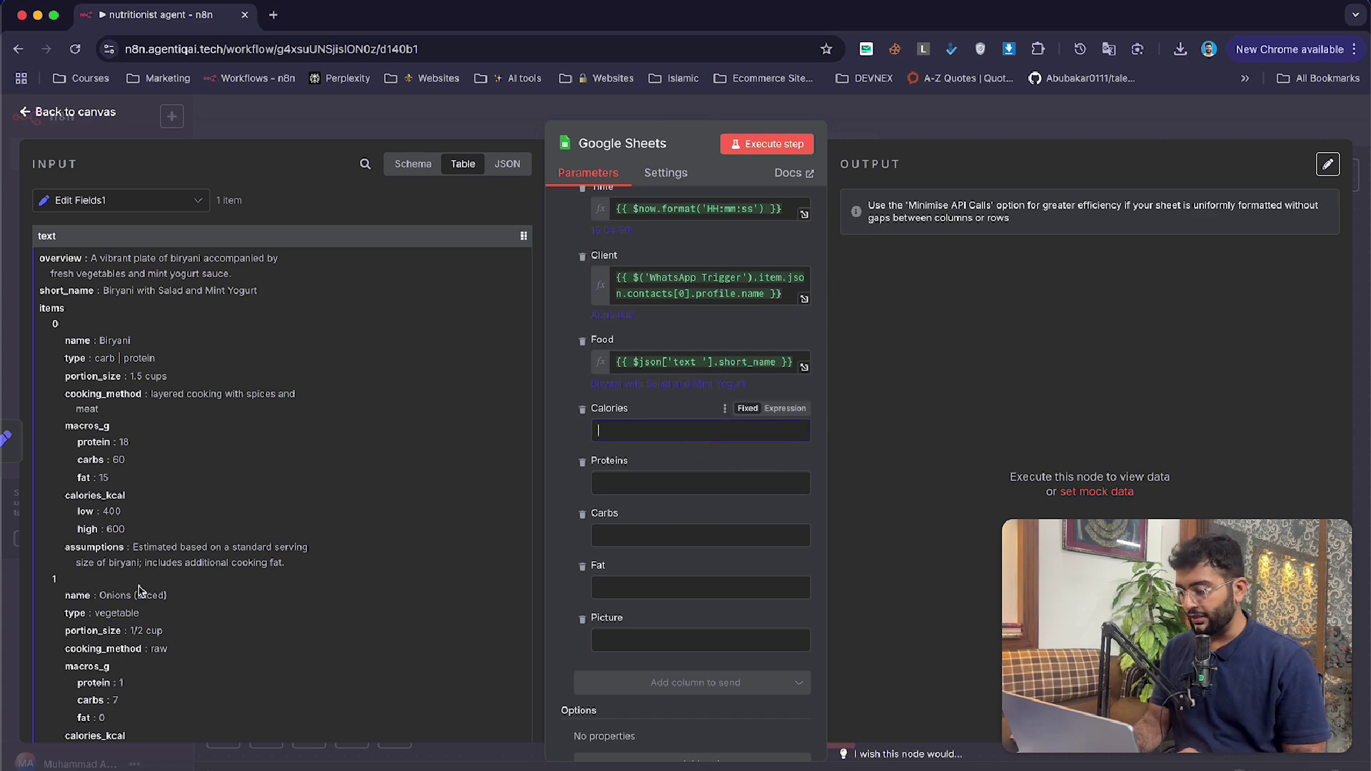
scroll(140, 591, "down", 8)
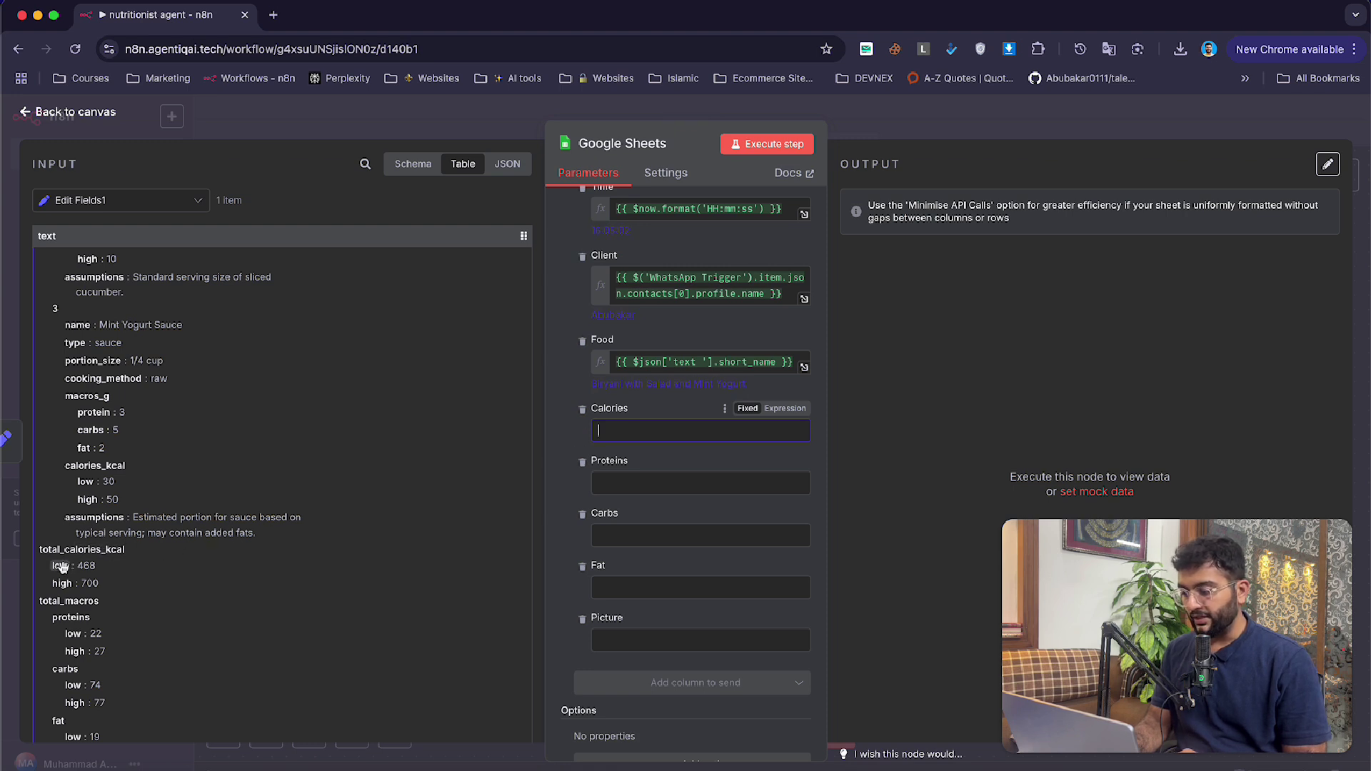
left_click_drag(61, 567, 690, 437)
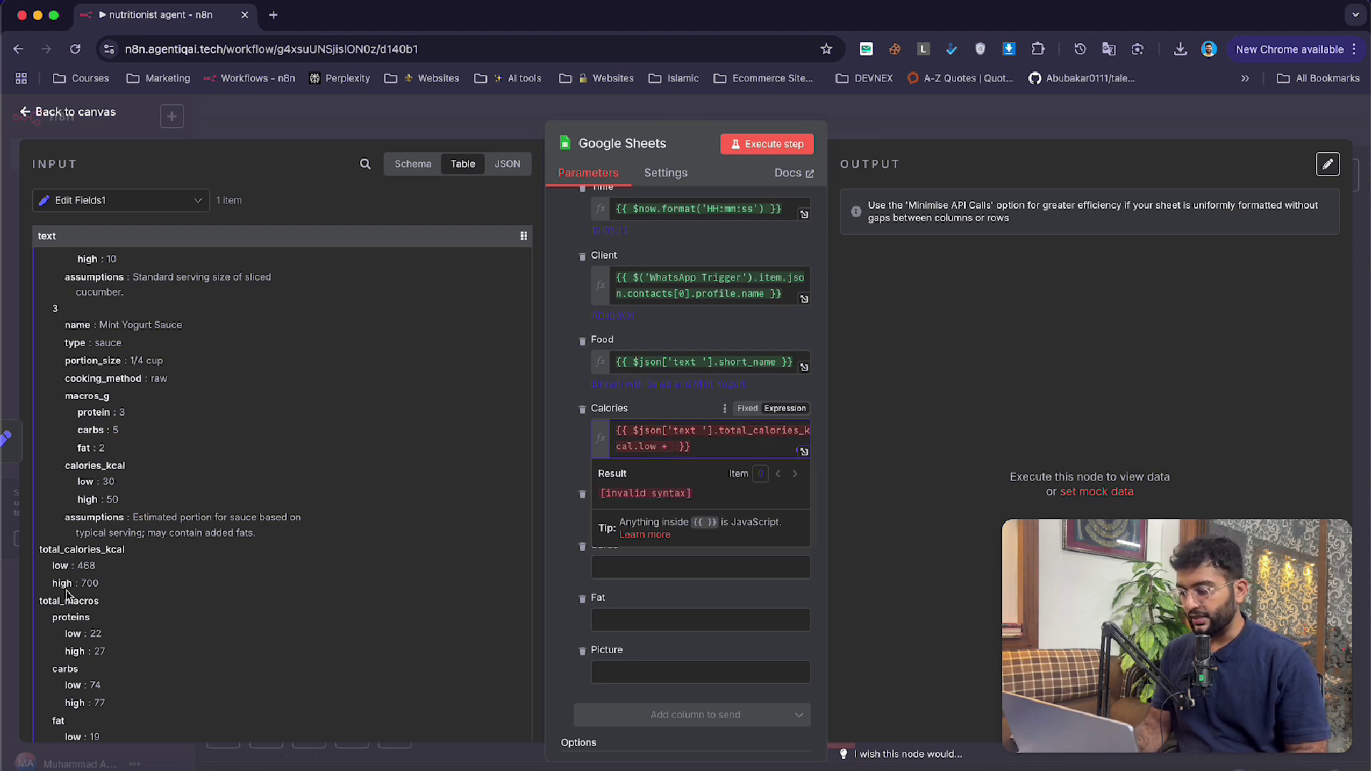
left_click_drag(60, 583, 675, 449)
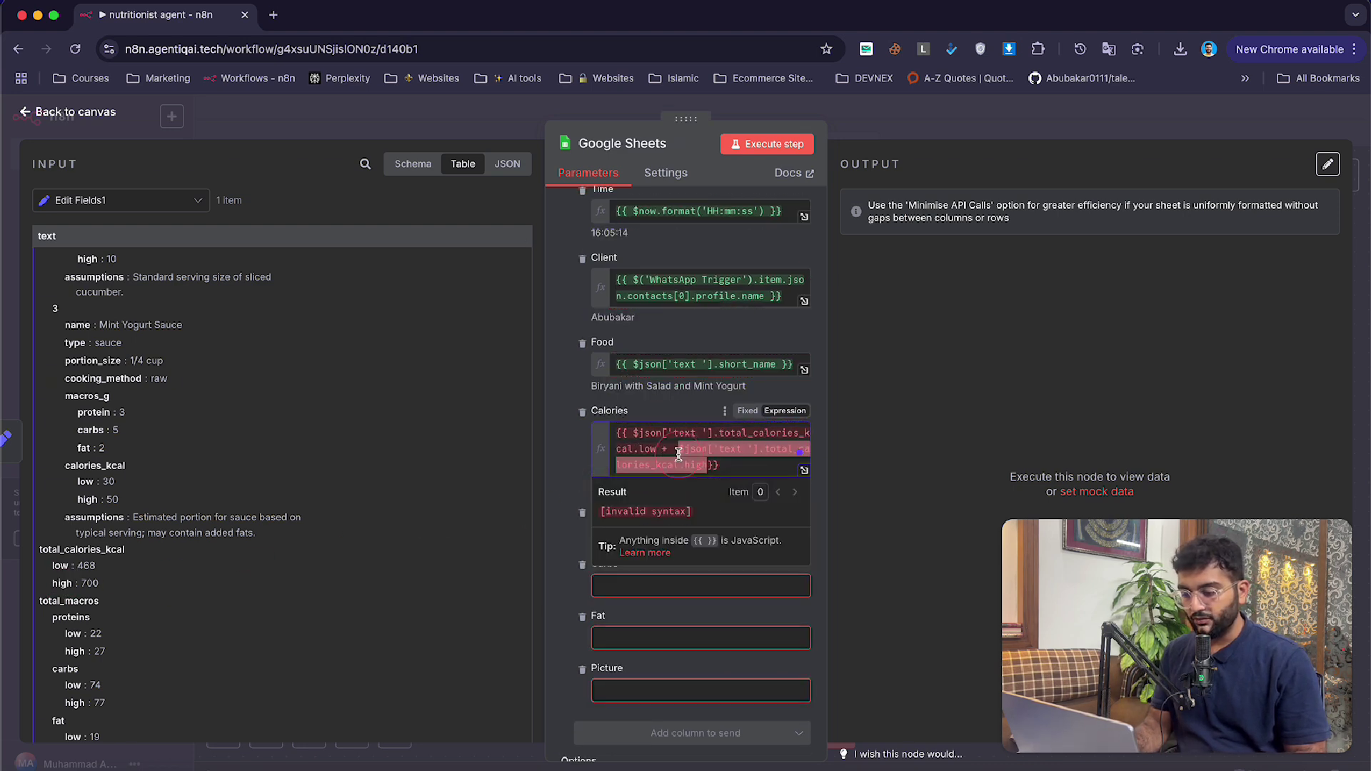
left_click(719, 465)
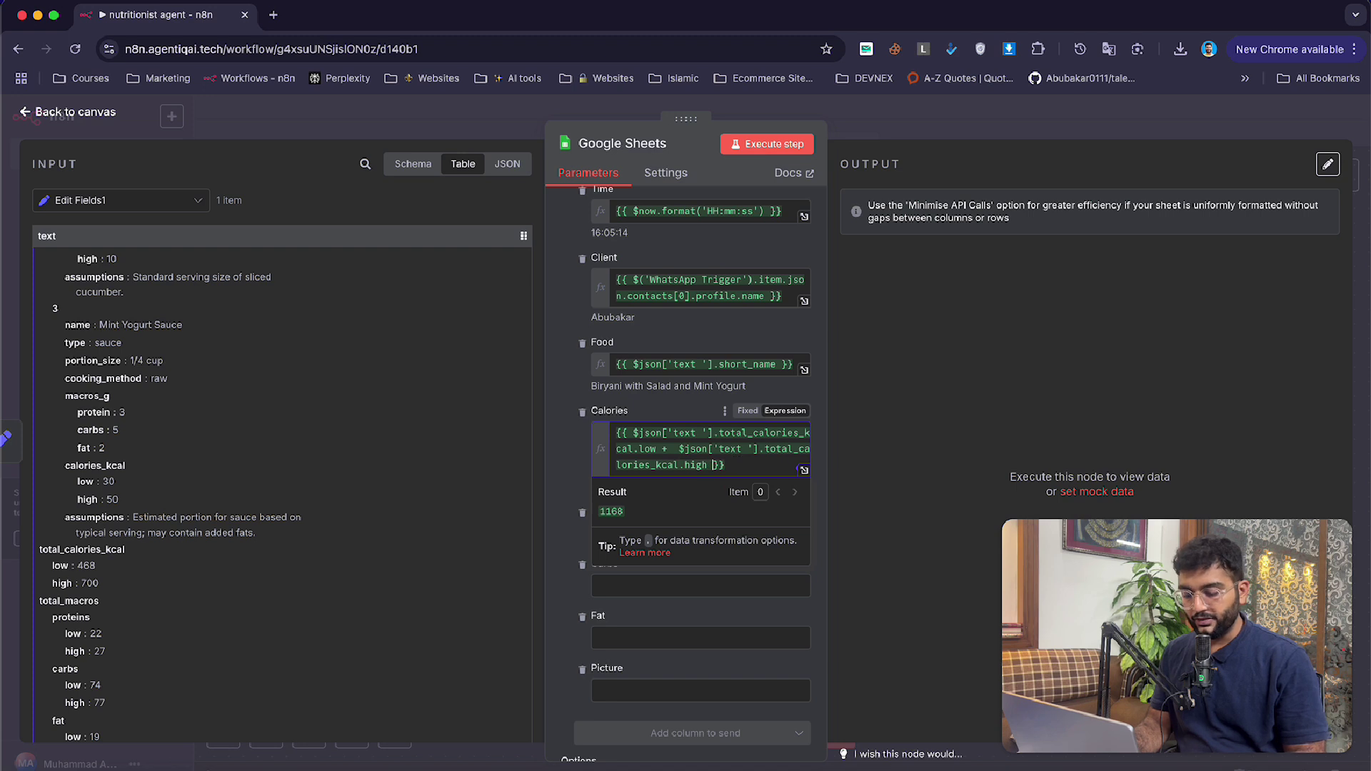
type("/ 2")
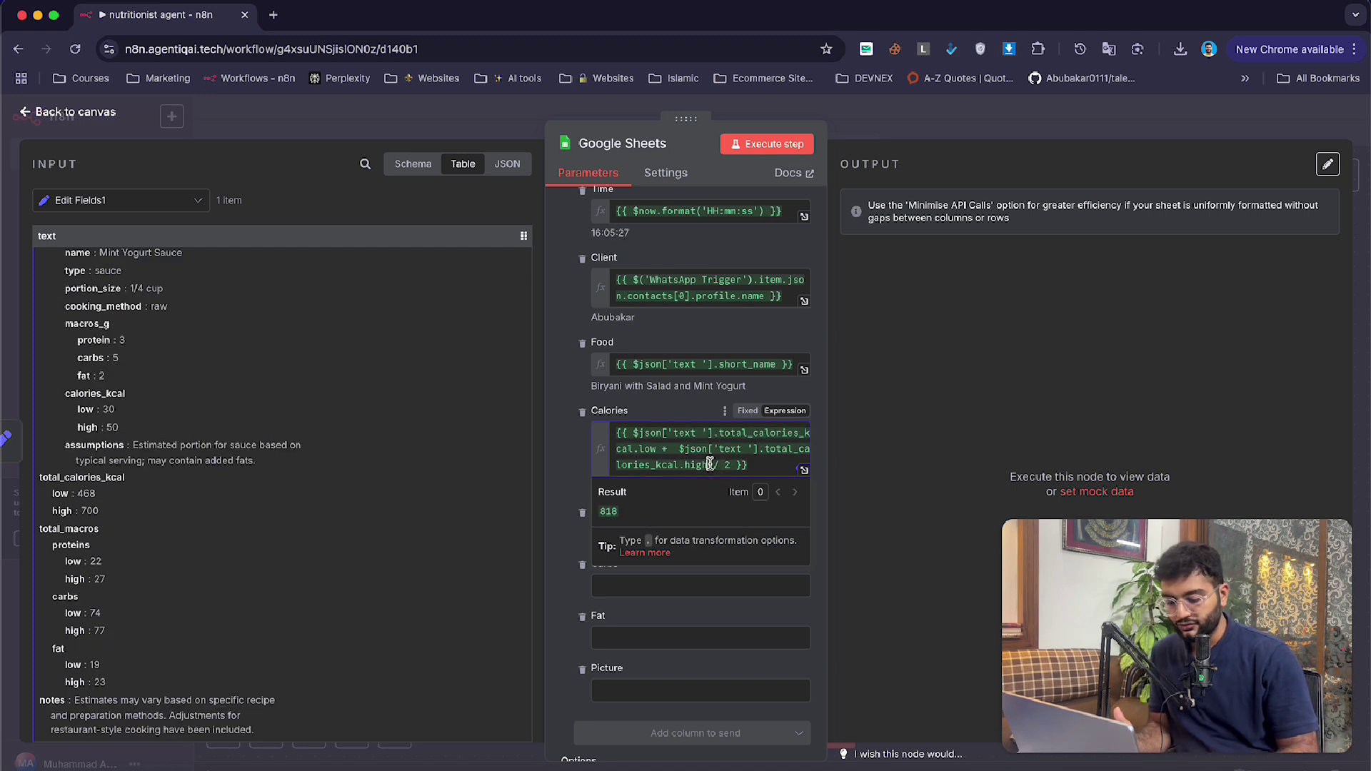
left_click(709, 465)
type(")")
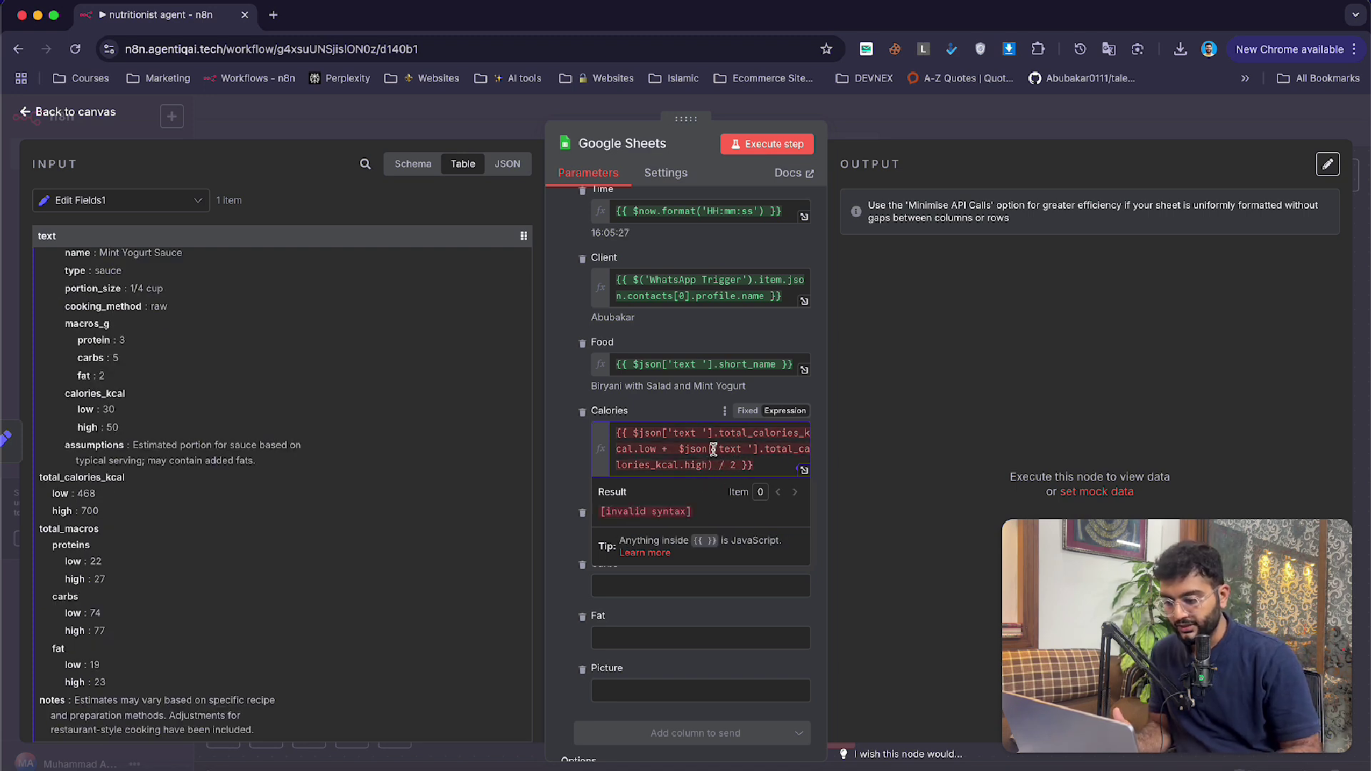
left_click(633, 433)
type("(")
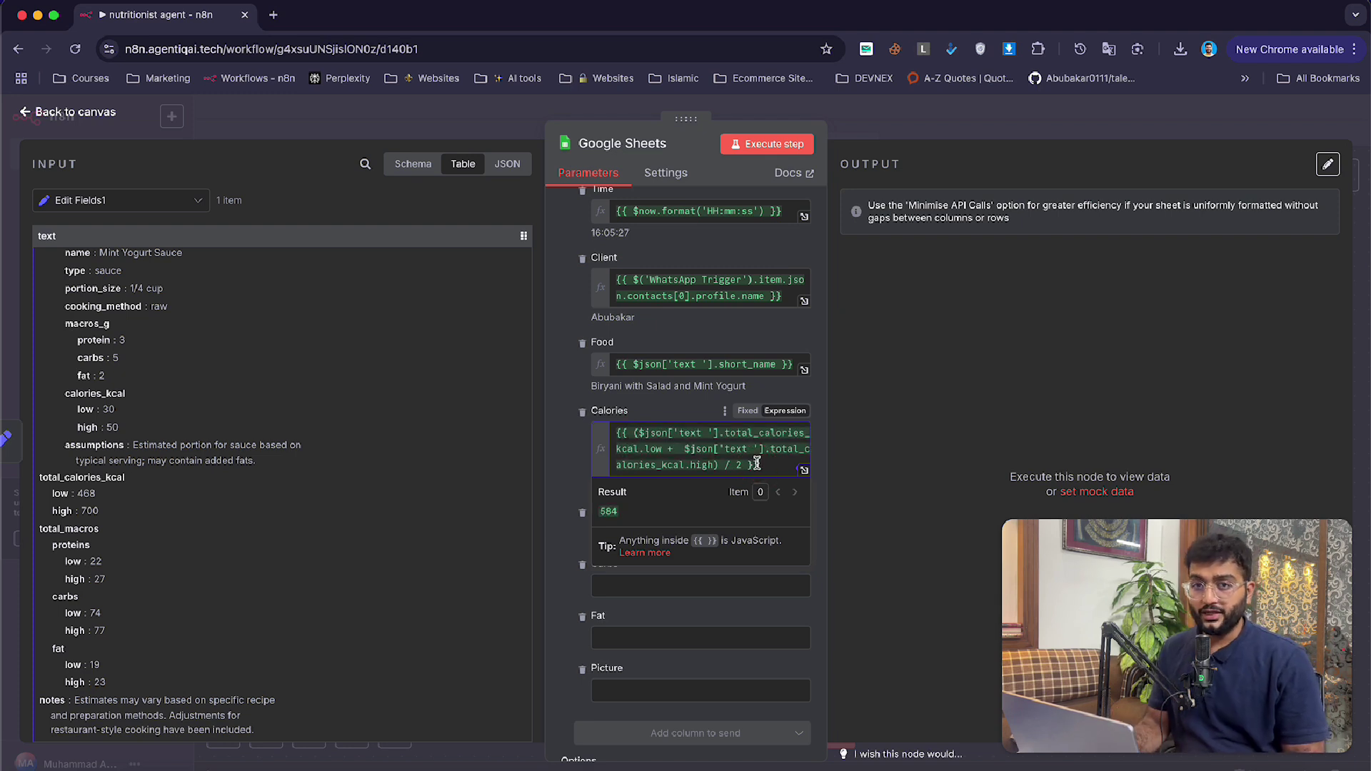
left_click(562, 463)
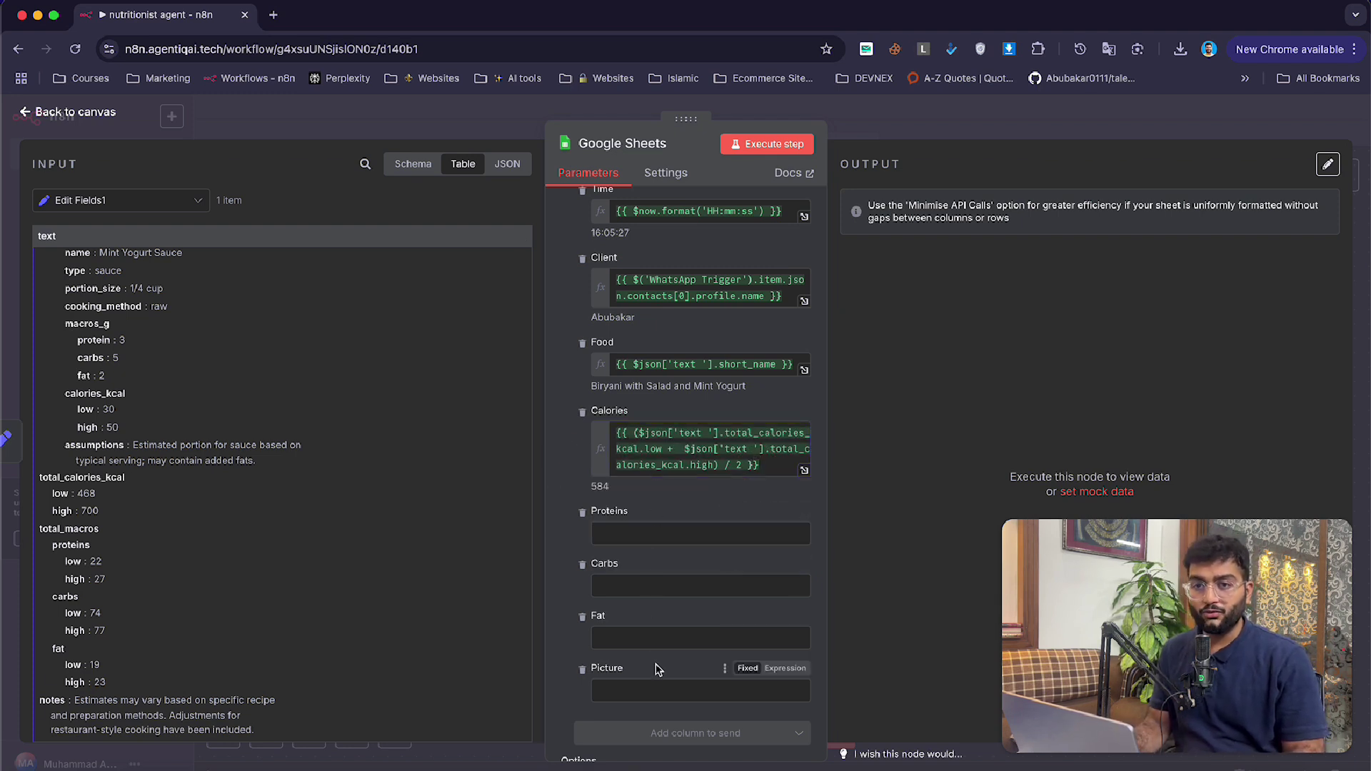
- Set the Proteins column to the average of total_macros.proteins low and high, dividing their parenthesised sum by 2
scroll(705, 664, "down", 3)
scroll(71, 628, "up", 2)
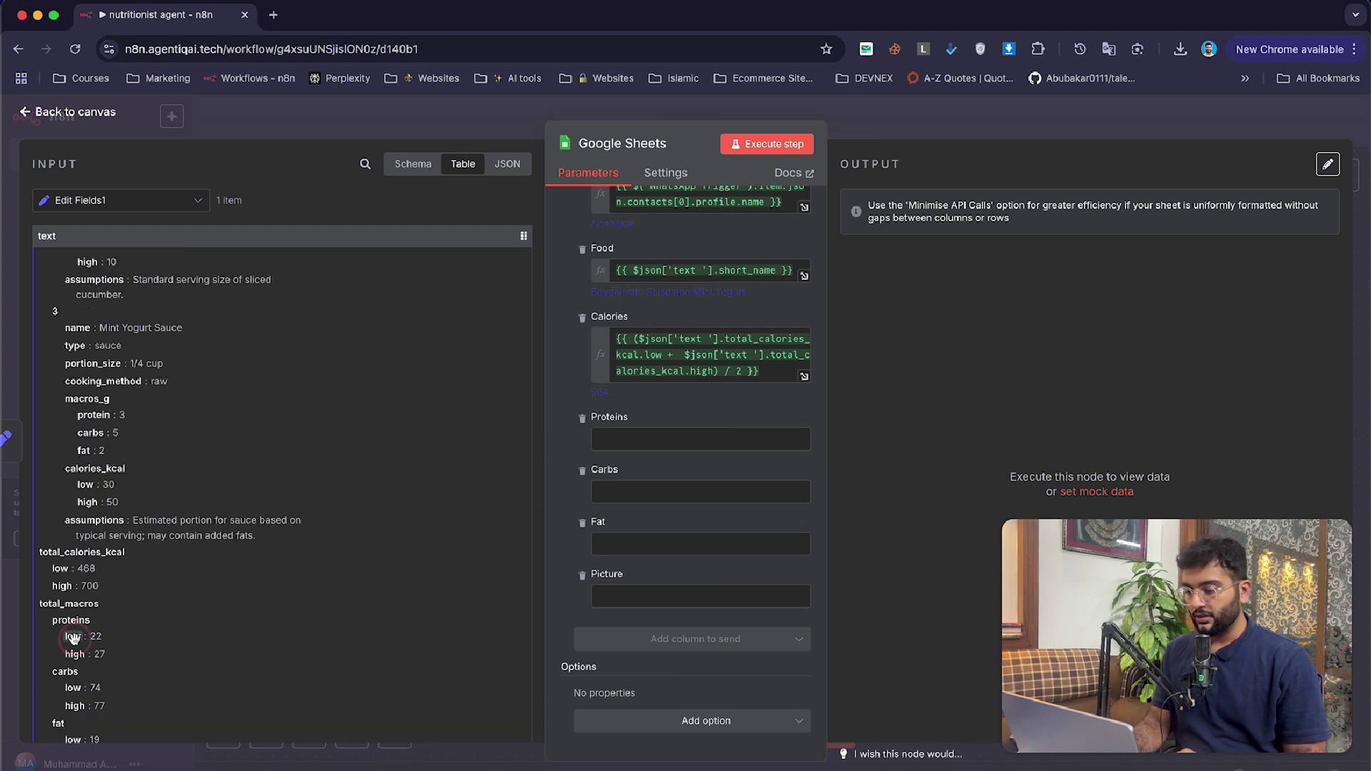
left_click_drag(73, 636, 629, 442)
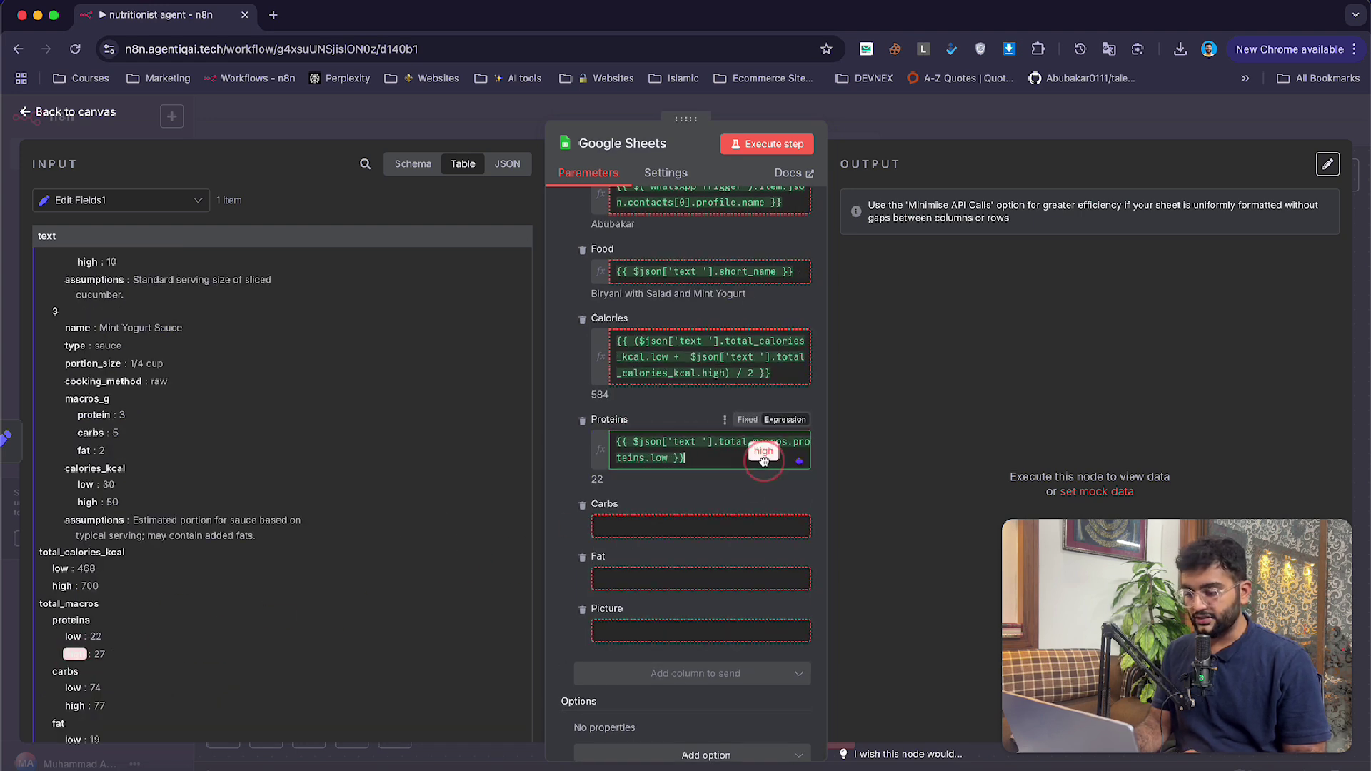
left_click_drag(761, 453, 722, 471)
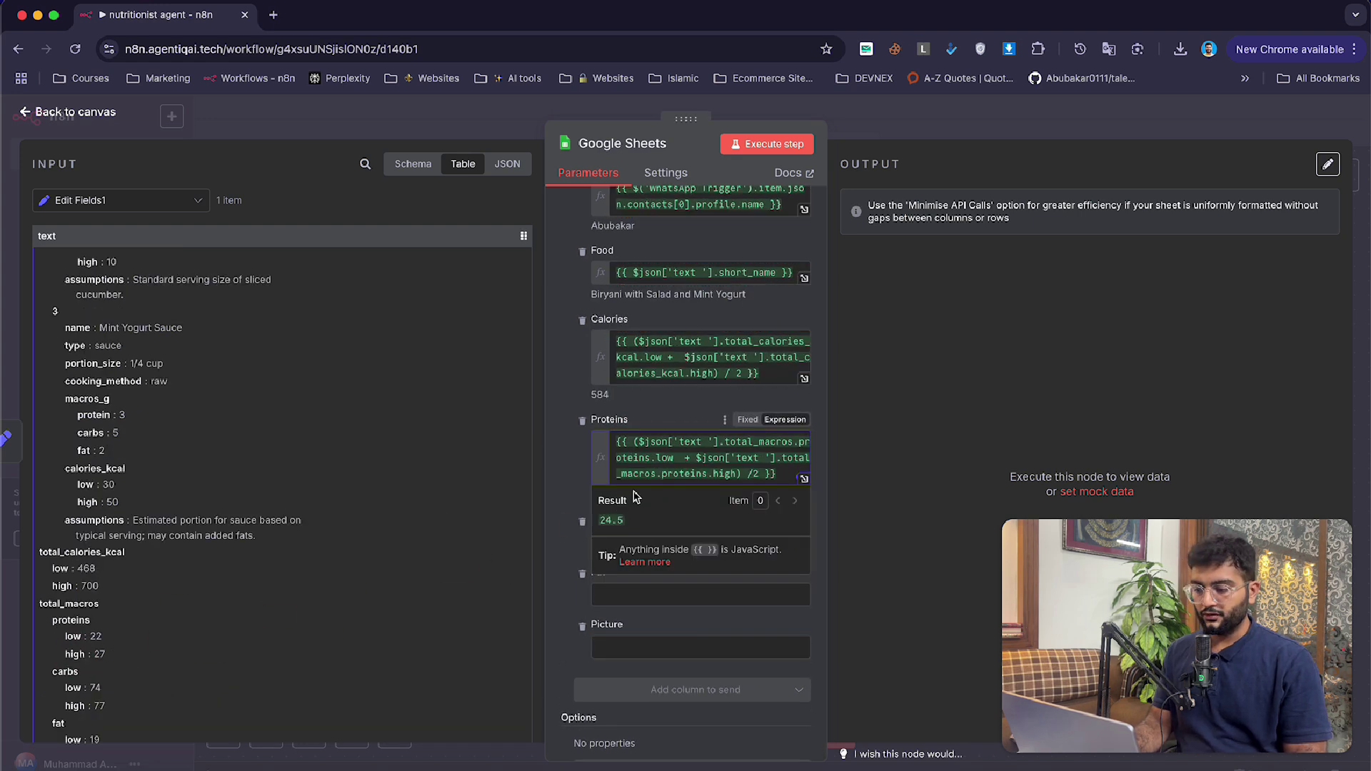
left_click(683, 460)
key("BackSpace")
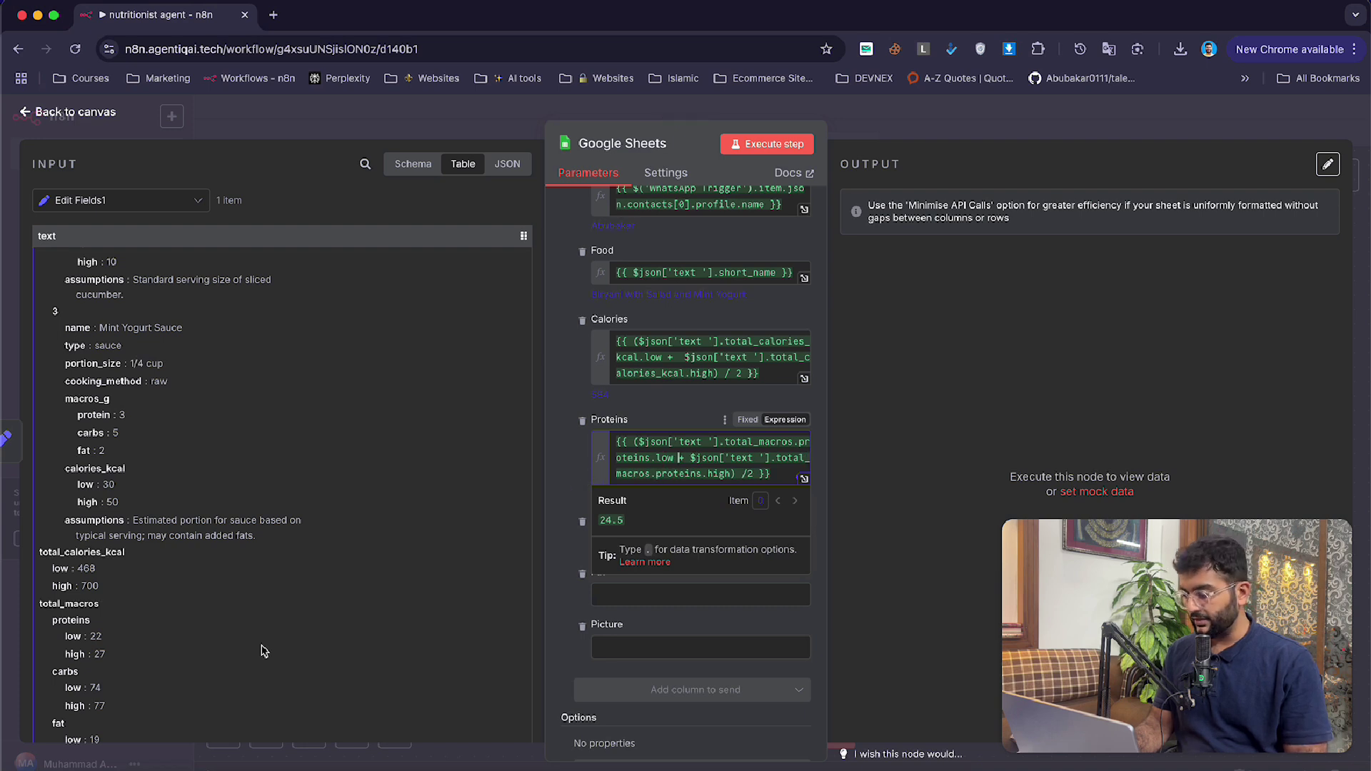
- Set the Carbs column to the average of total_macros.carbs low and high, dividing their parenthesised sum by 2
scroll(263, 649, "down", 2)
left_click_drag(74, 569, 671, 548)
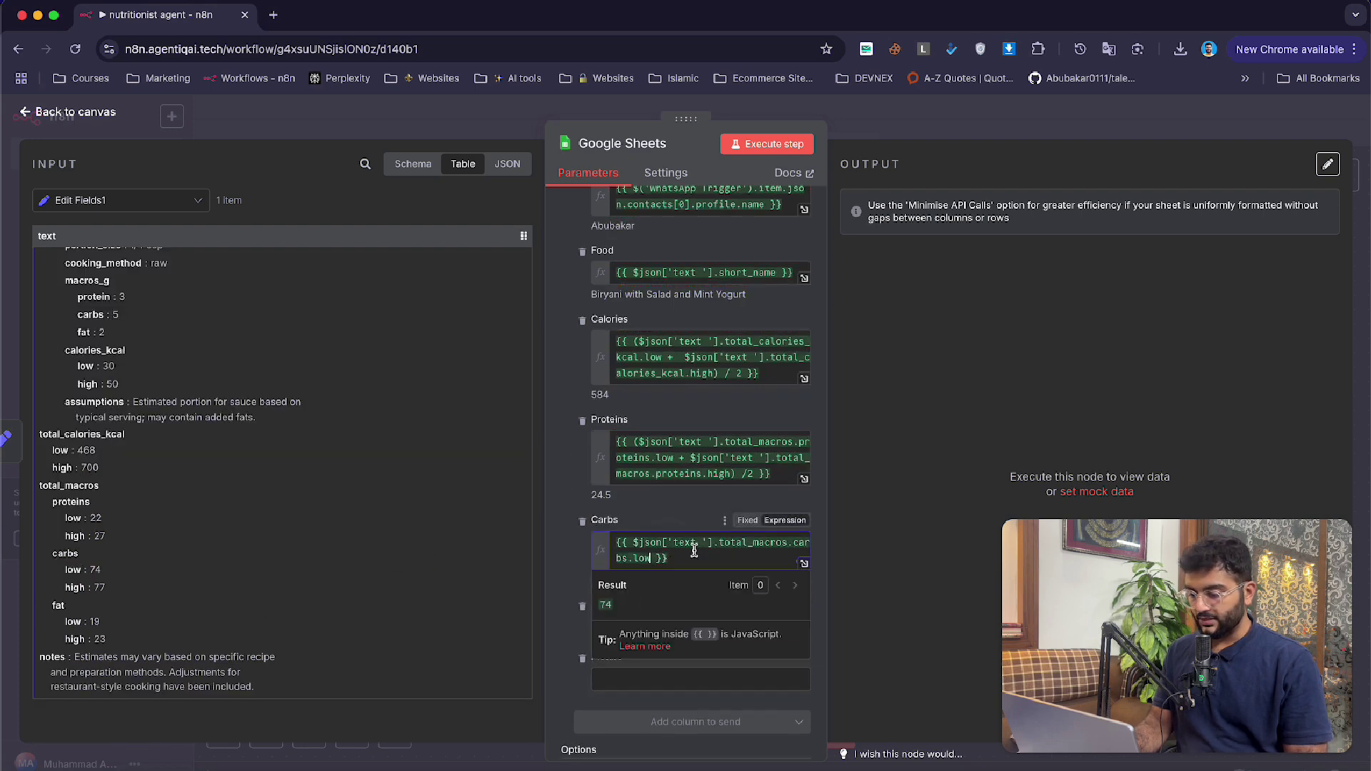
key("super+a")
type("{{ ($json['text '].total_macros.carbs.low +  $json['text '].total_macros.carbs.high }}")
left_click(702, 577)
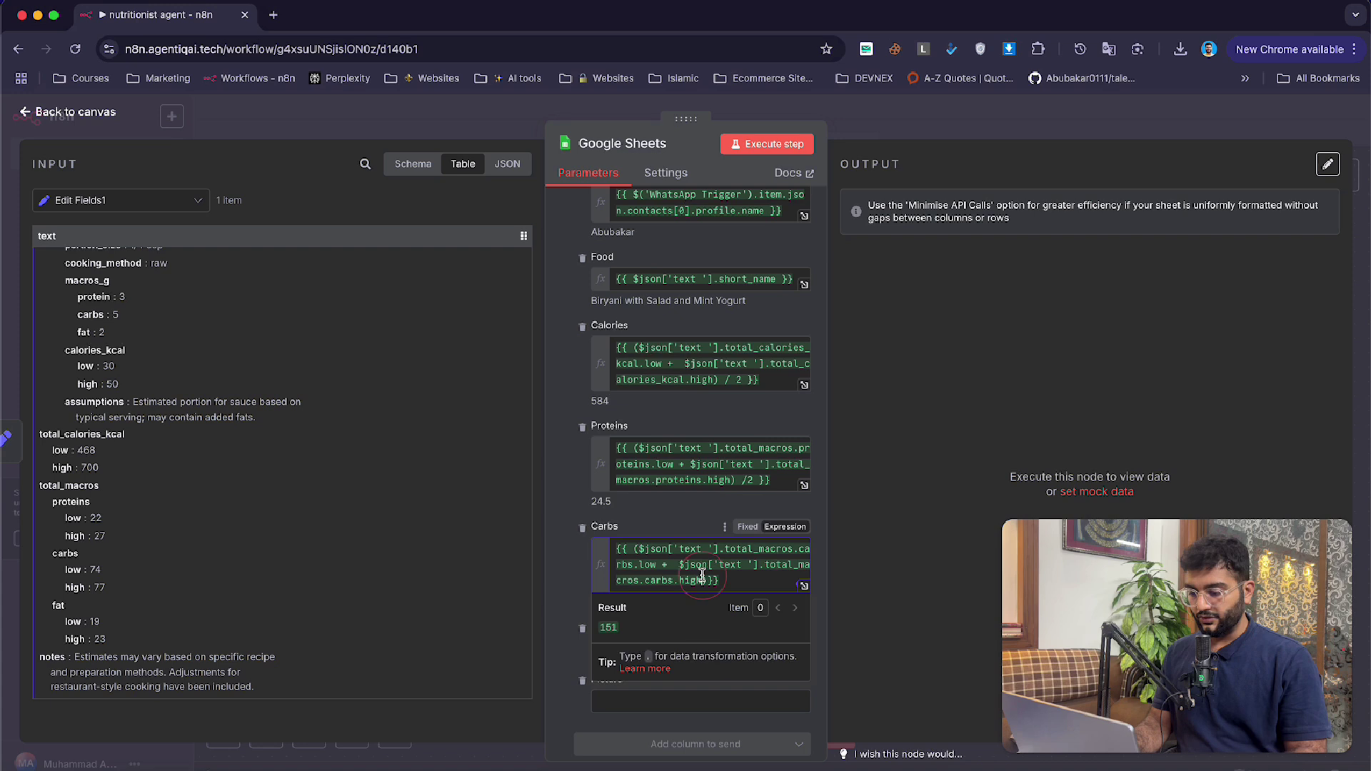
type("/ 2")
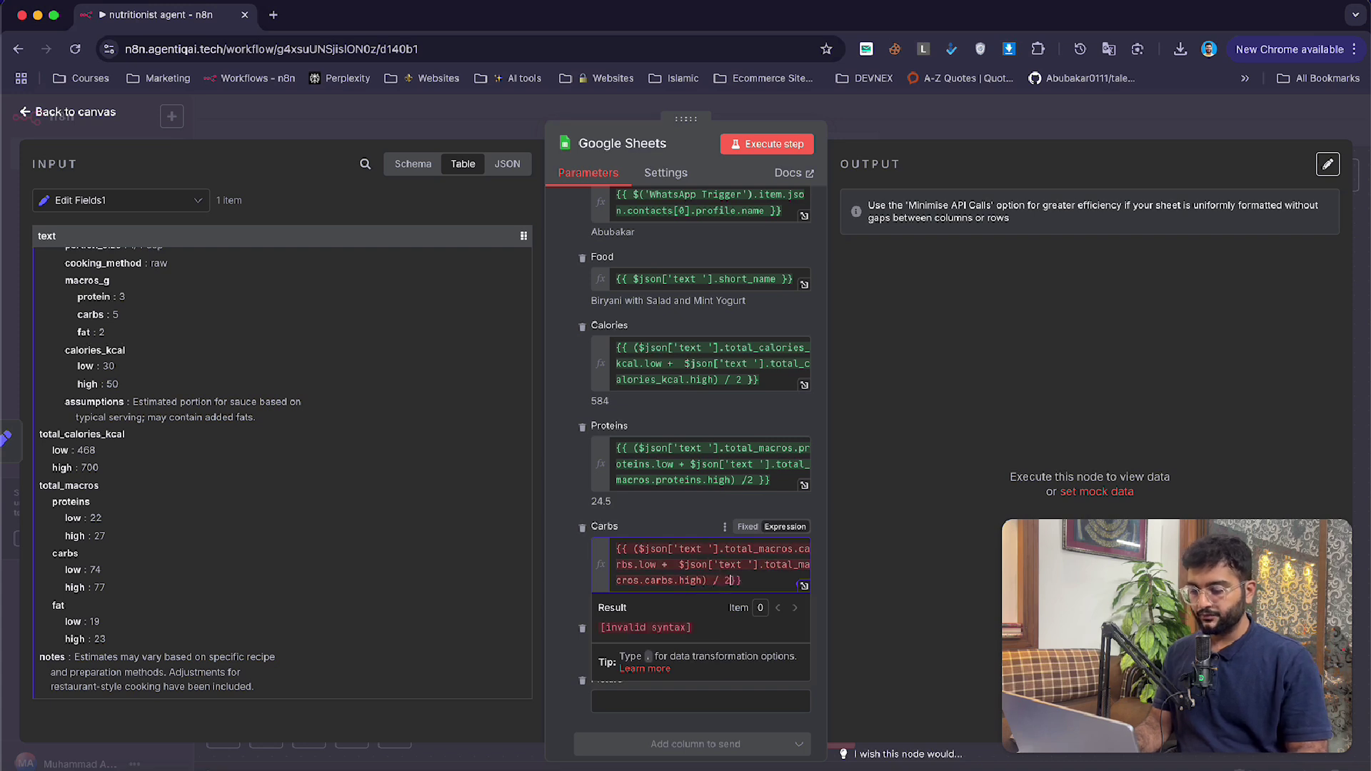
left_click(559, 575)
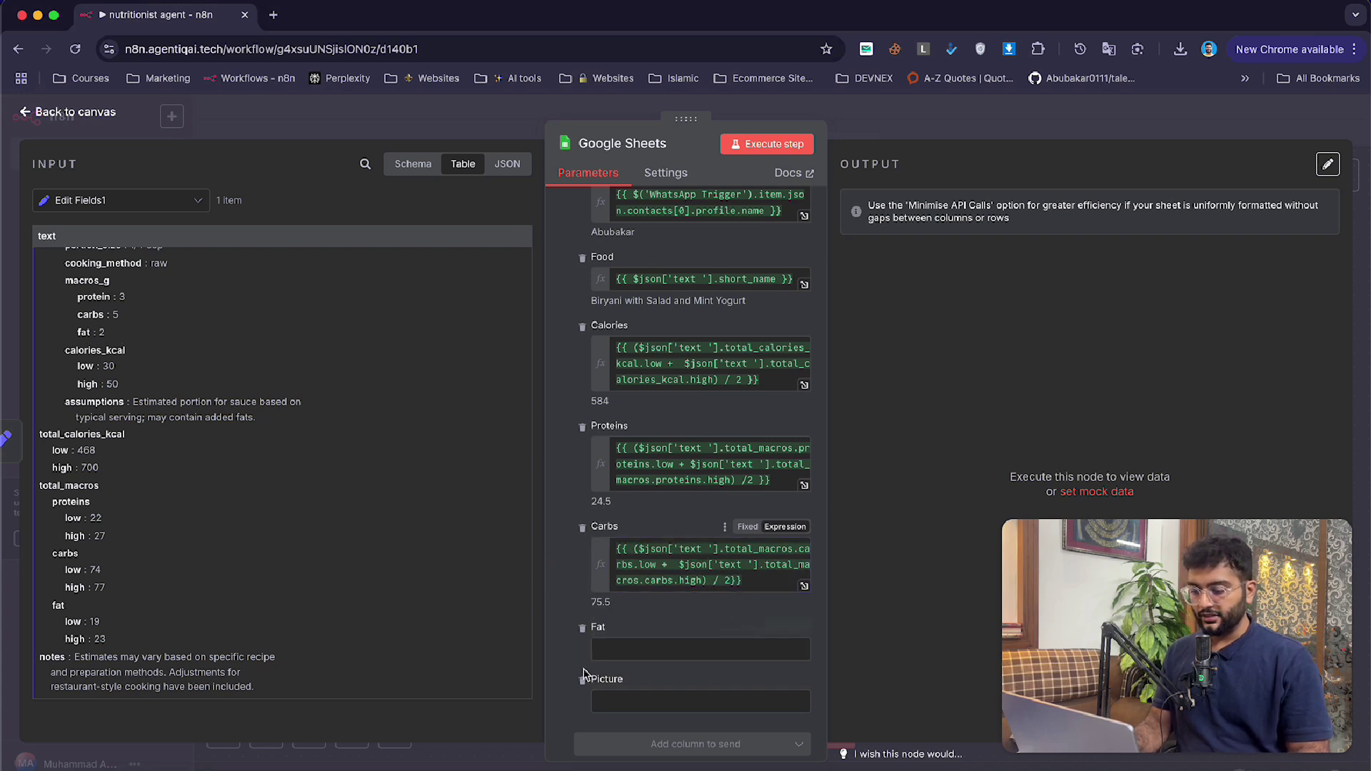
- Set the Fat column to the average of total_macros.fat low and high, dividing their parenthesised sum by 2
left_click(612, 649)
scroll(564, 619, "down", 3)
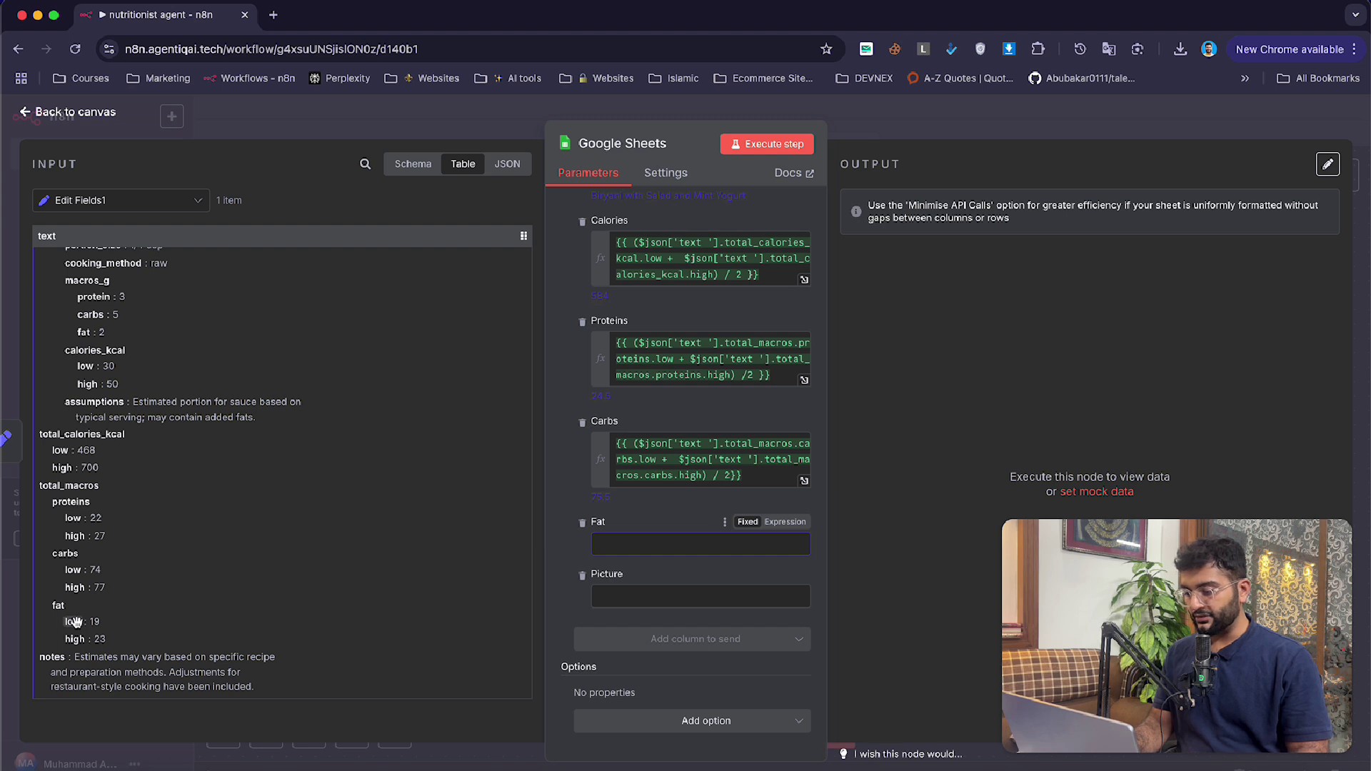
left_click_drag(75, 621, 658, 551)
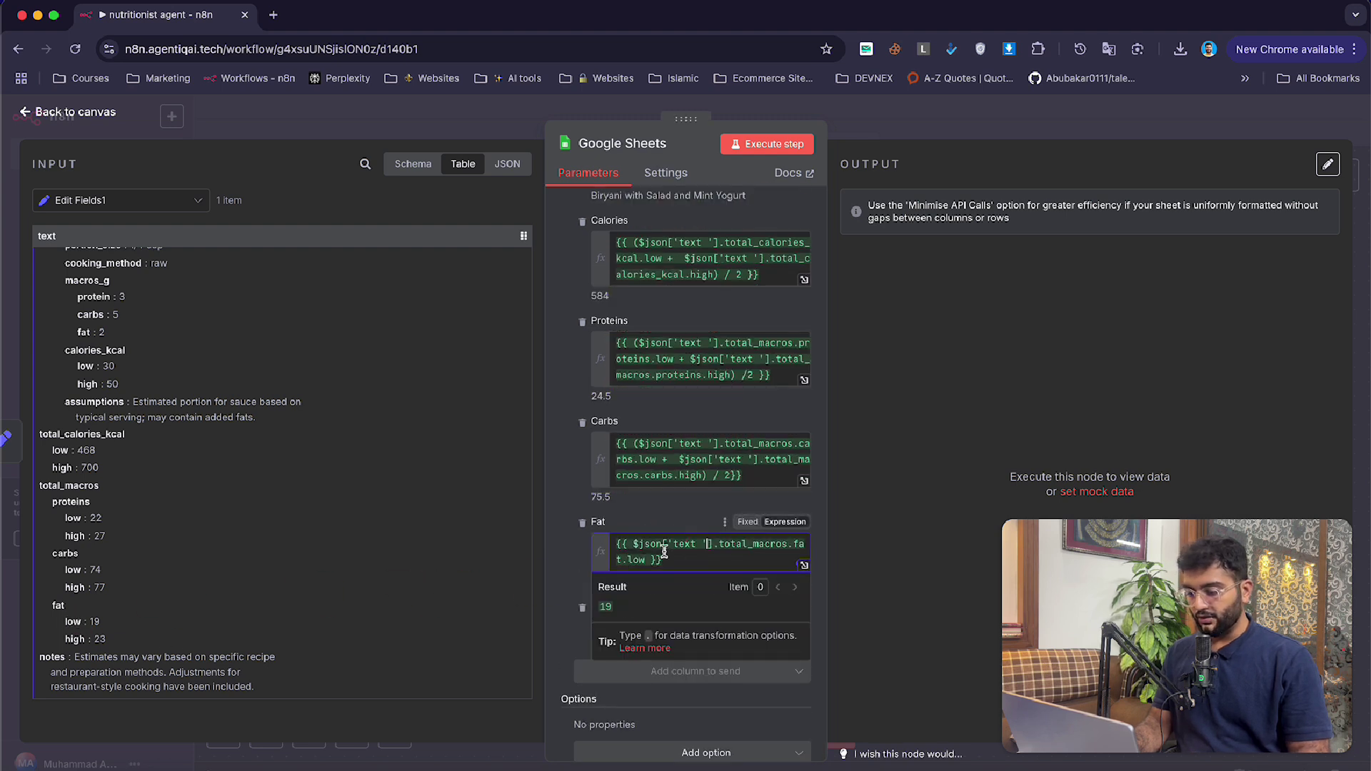
type("+")
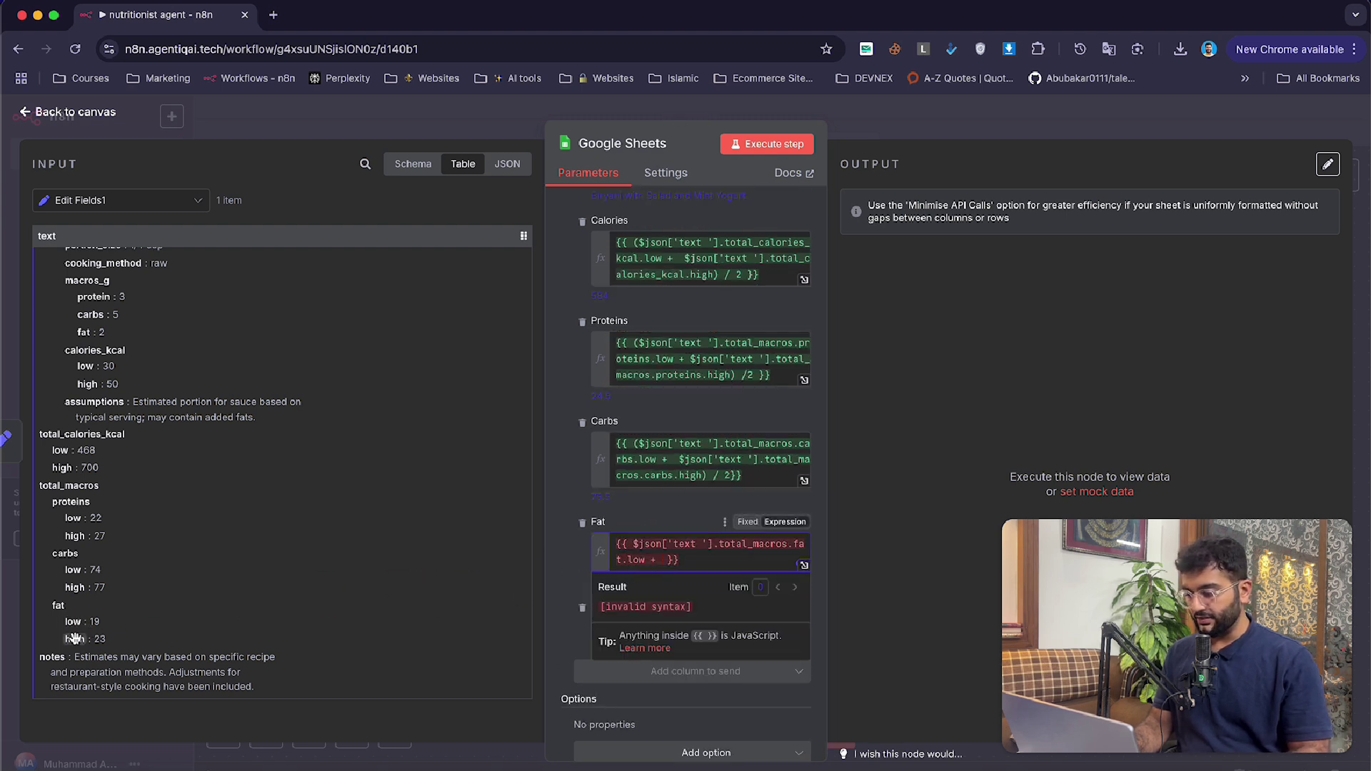
left_click_drag(75, 638, 664, 567)
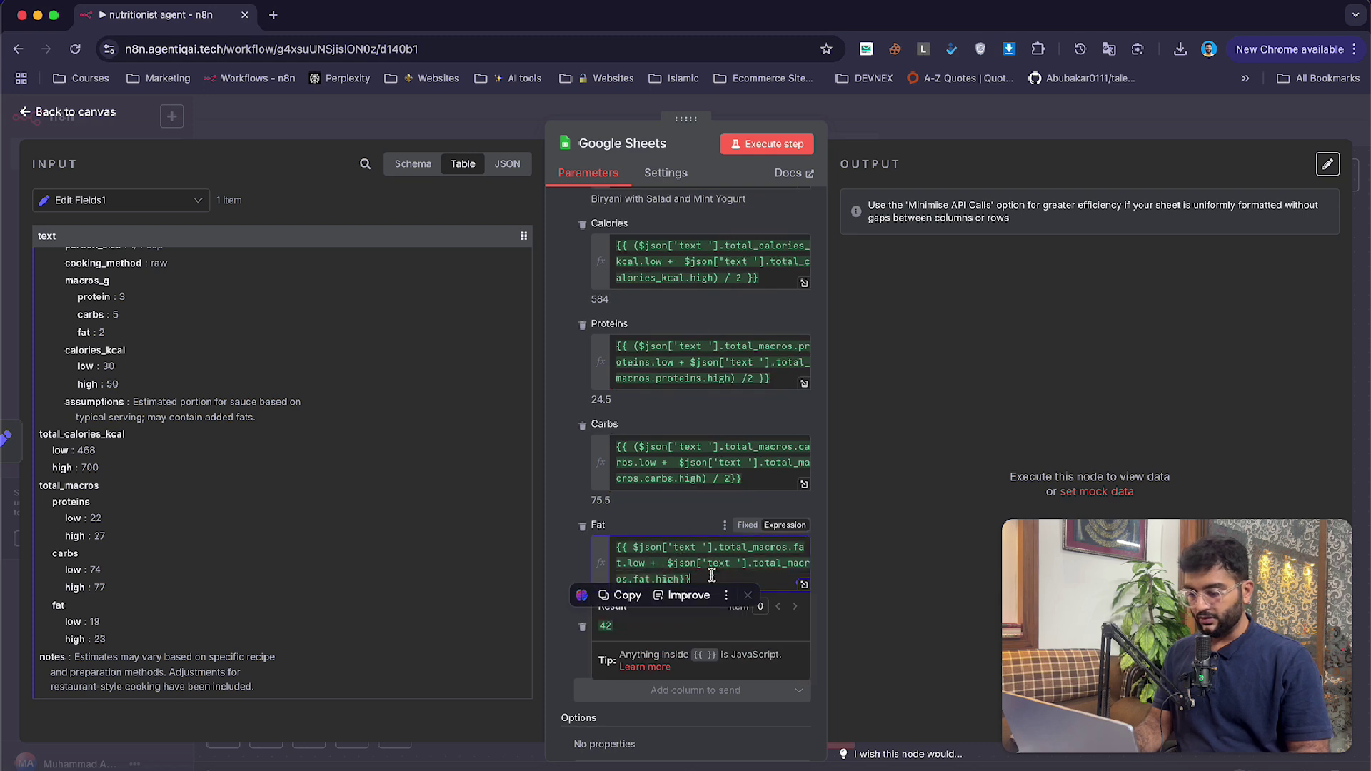
left_click(712, 576)
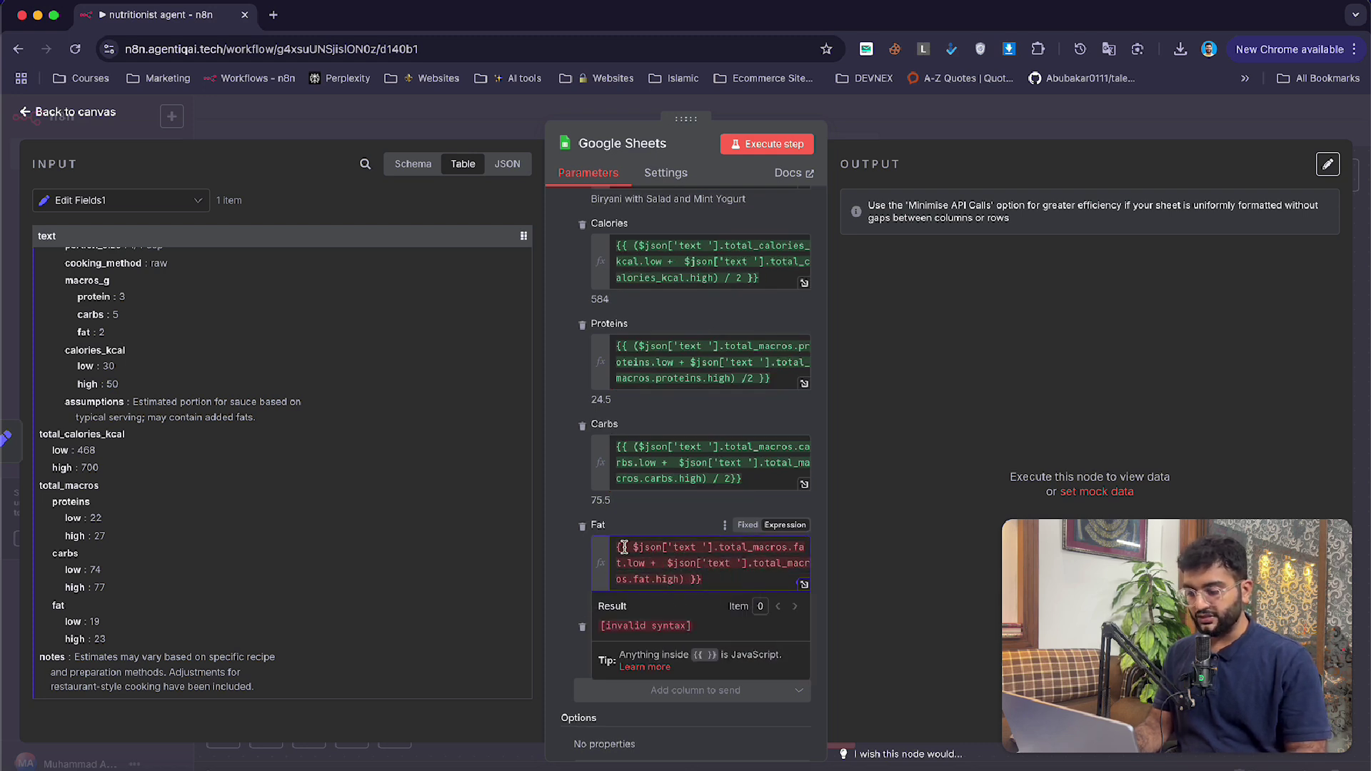
type("(")
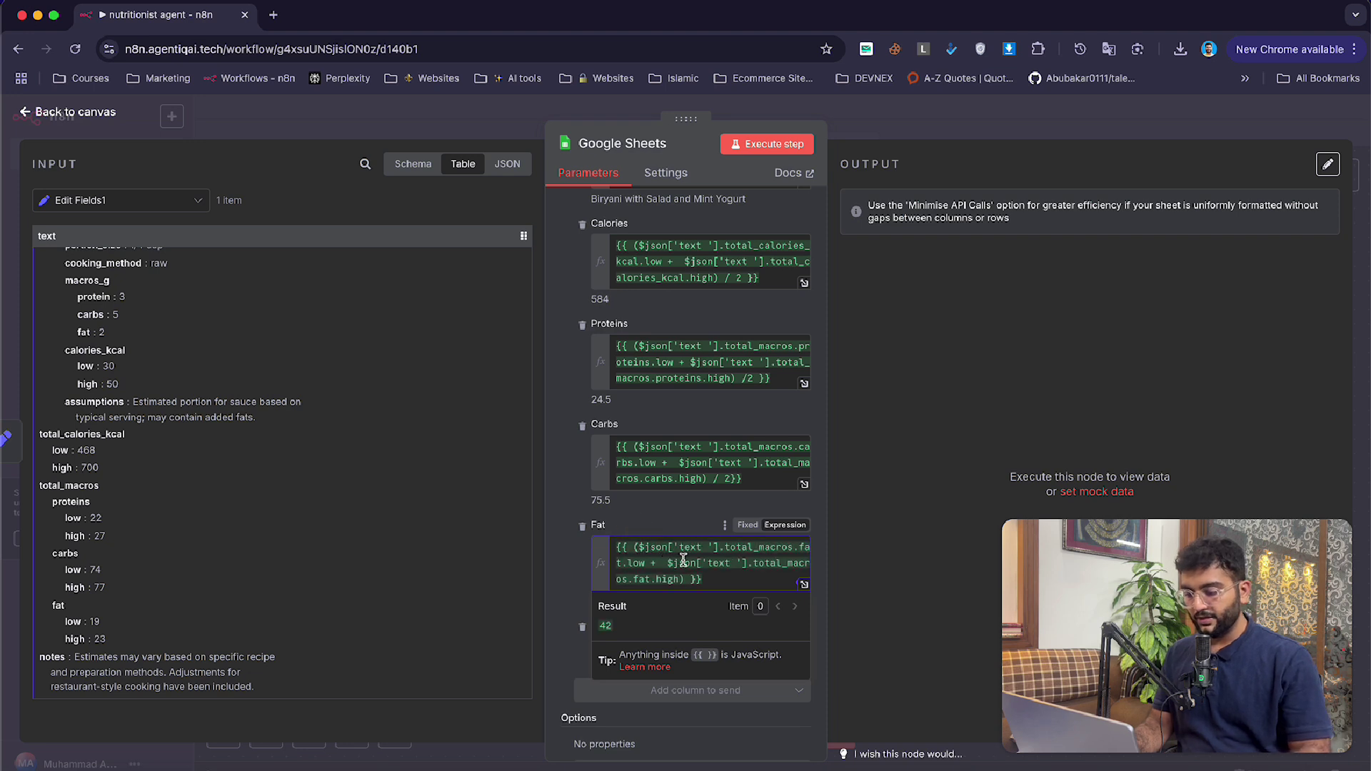
left_click(690, 578)
type("/ 2")
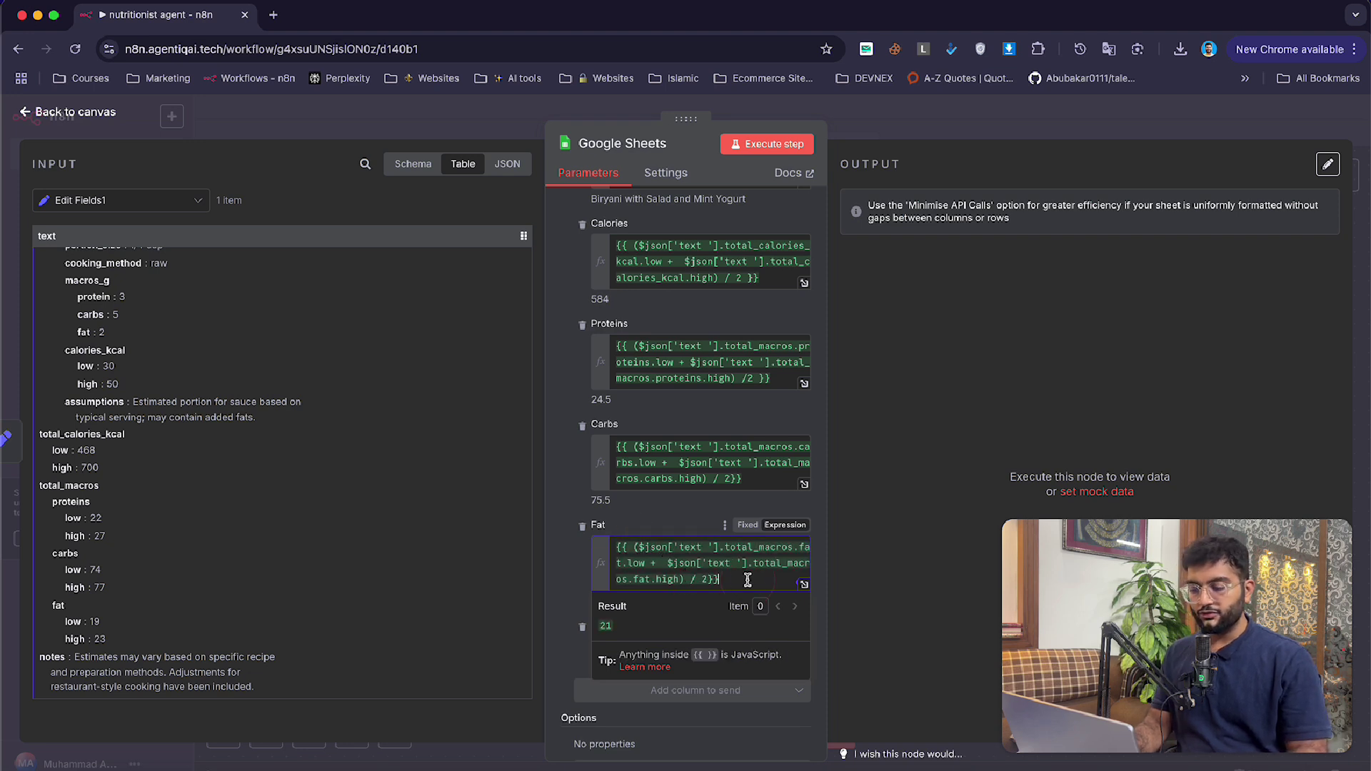
left_click(499, 550)
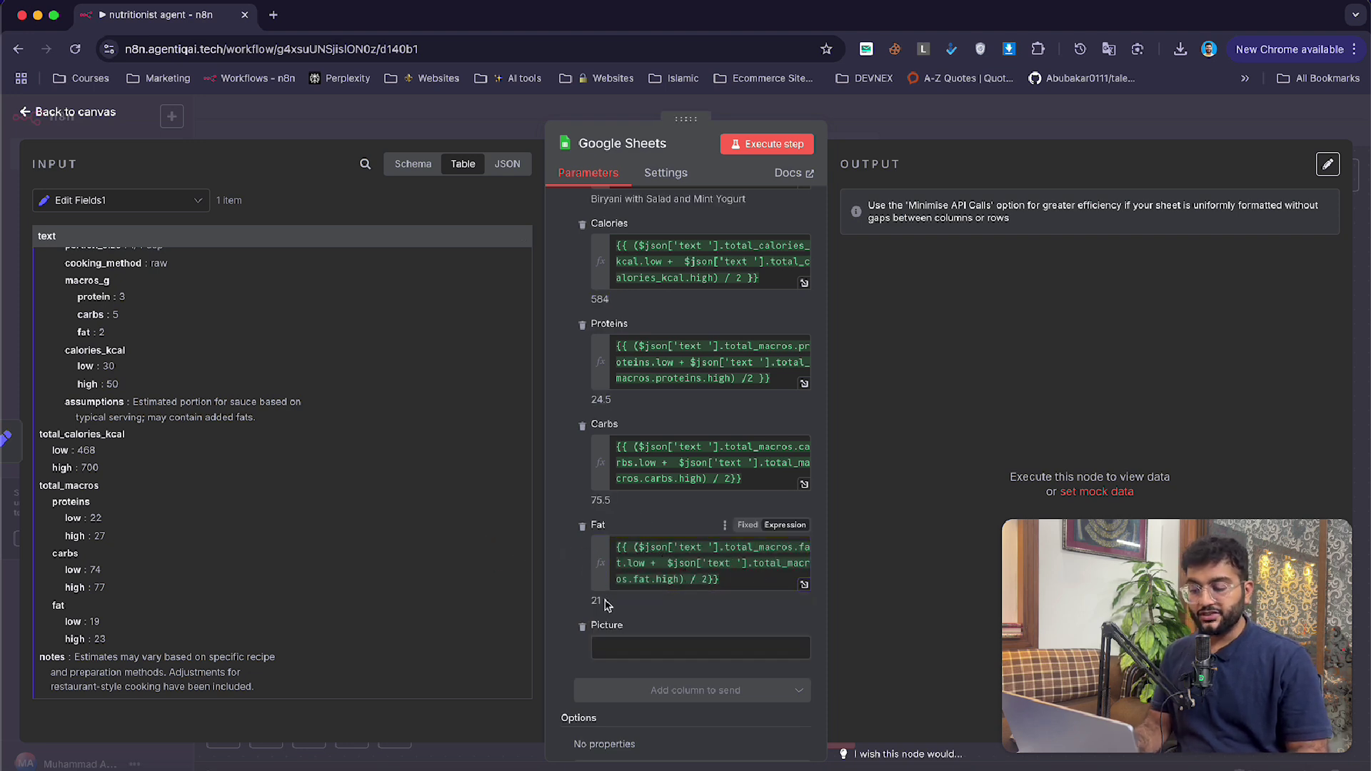
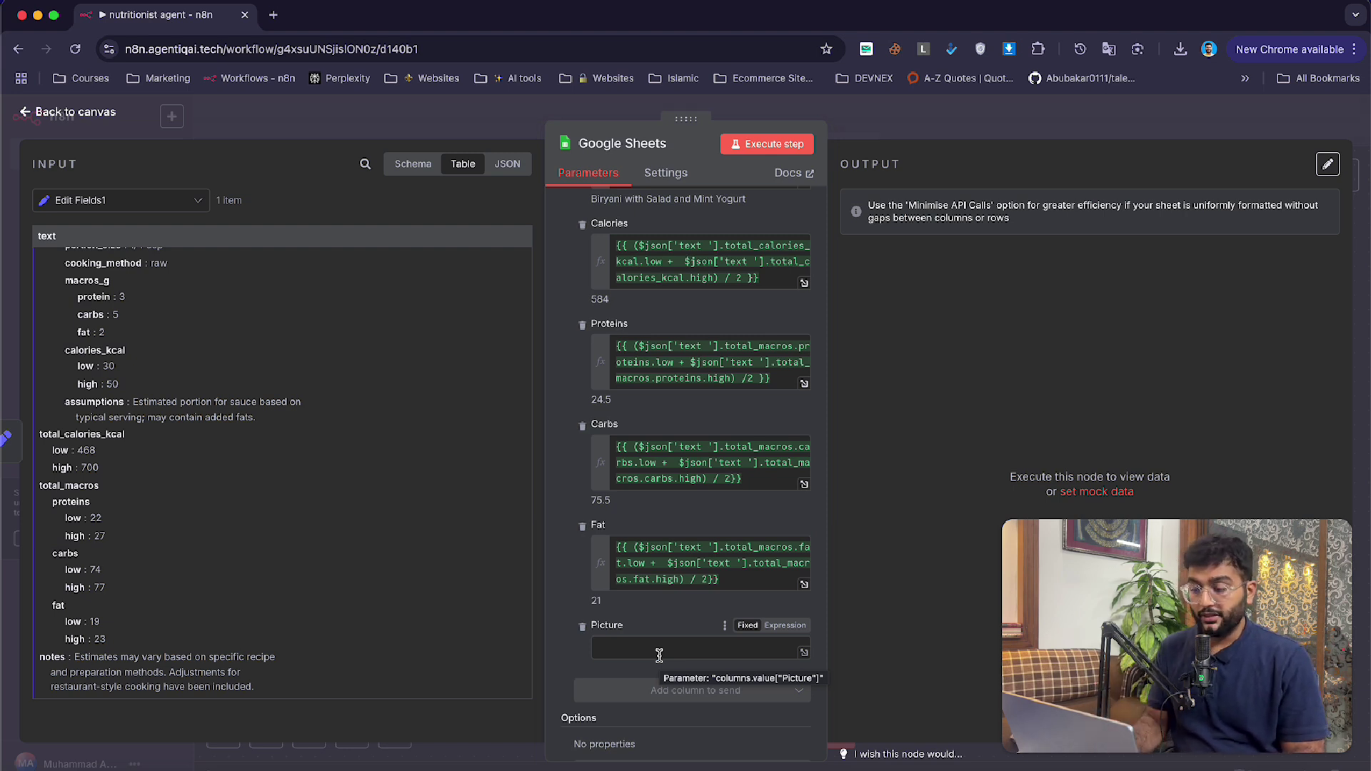
- Leave the Picture column empty, run the Google Sheets node to append the row, and check its output values
left_click(659, 652)
left_click(794, 144)
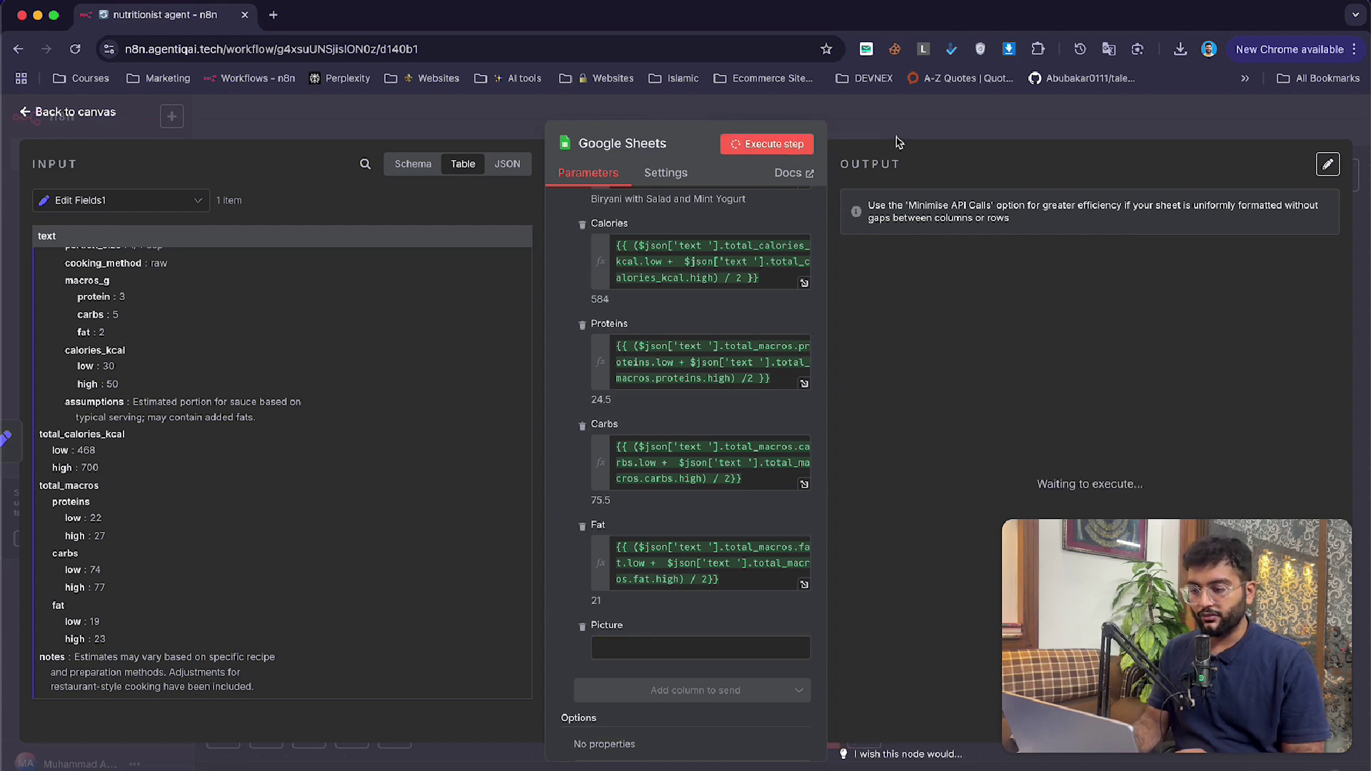
scroll(801, 331, "up", 10)
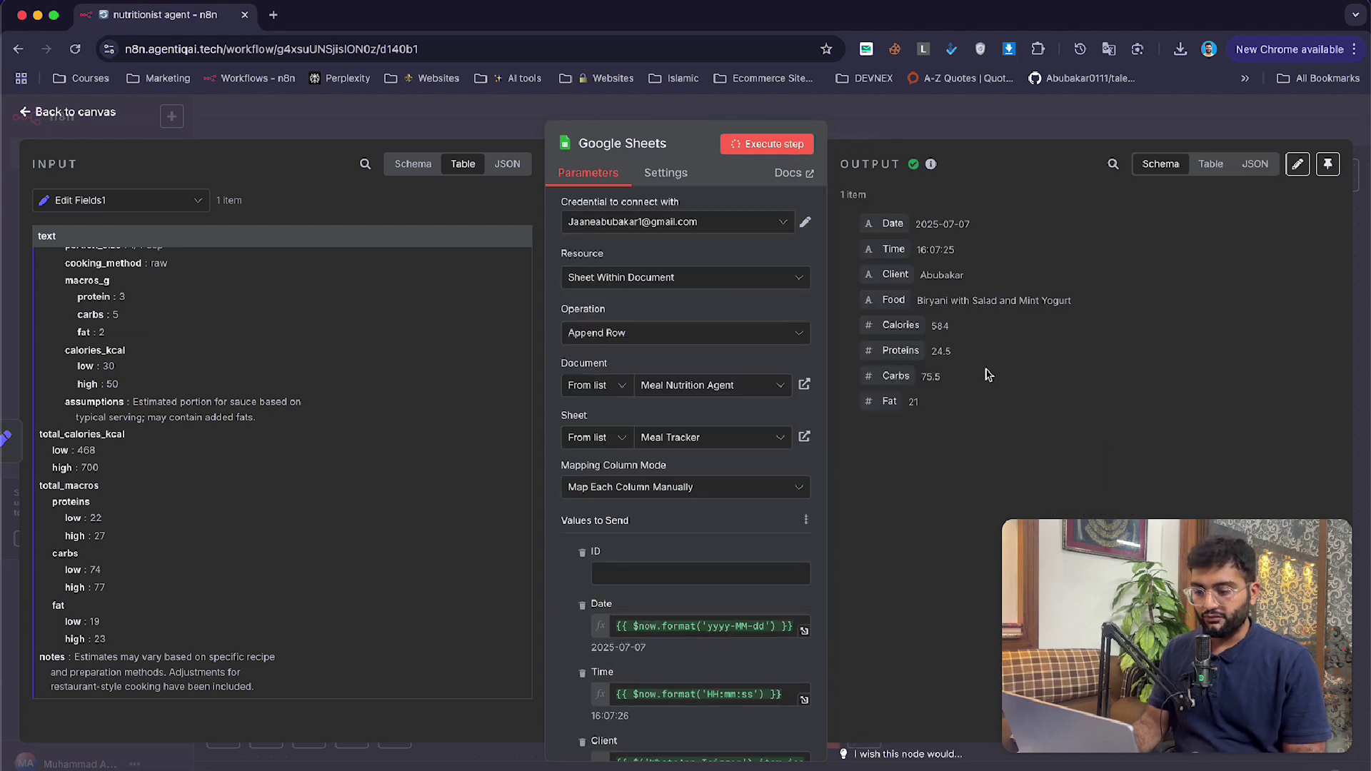
left_click_drag(918, 253, 988, 250)
left_click(988, 249)
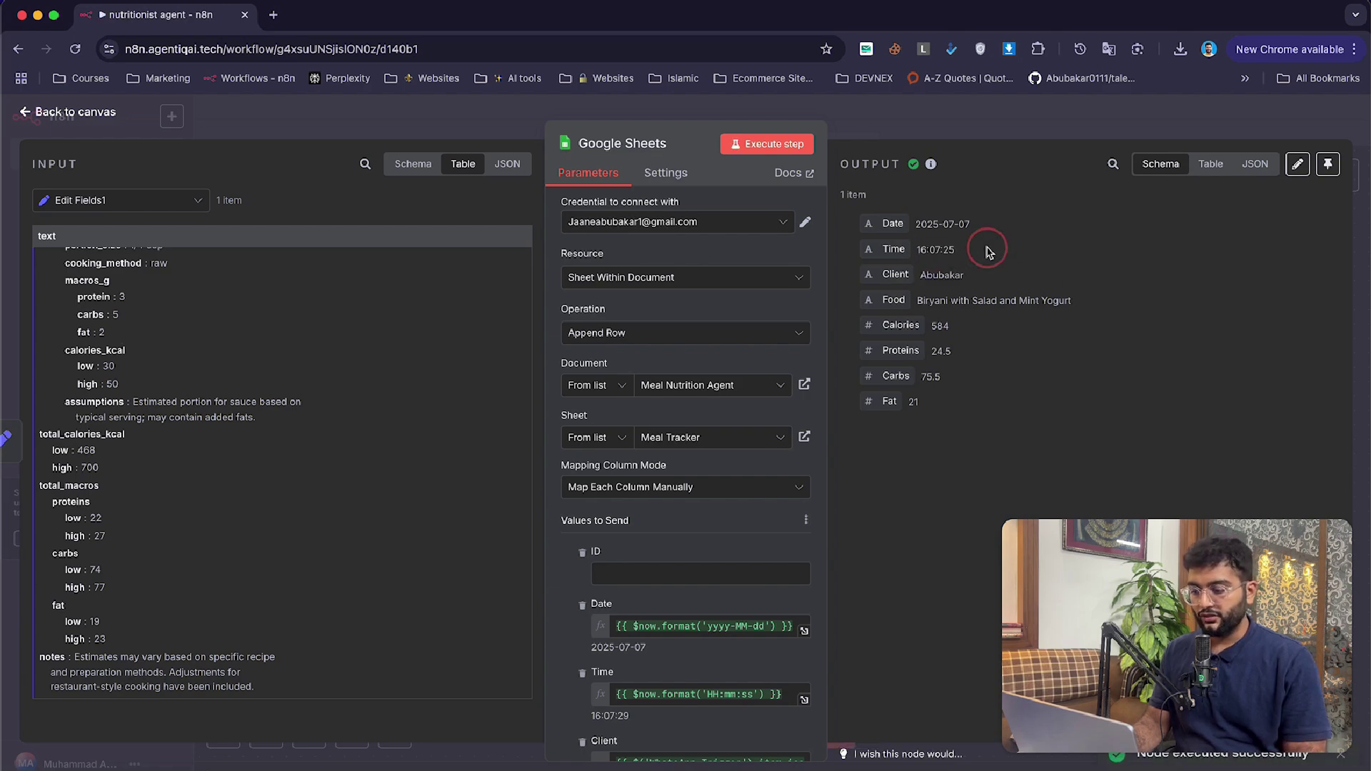
- Switch to the Meal Nutrition Agent spreadsheet and examine the newest Meal Tracker row, including its time, client and picture cells
key("super+grave")
scroll(579, 422, "down", 10)
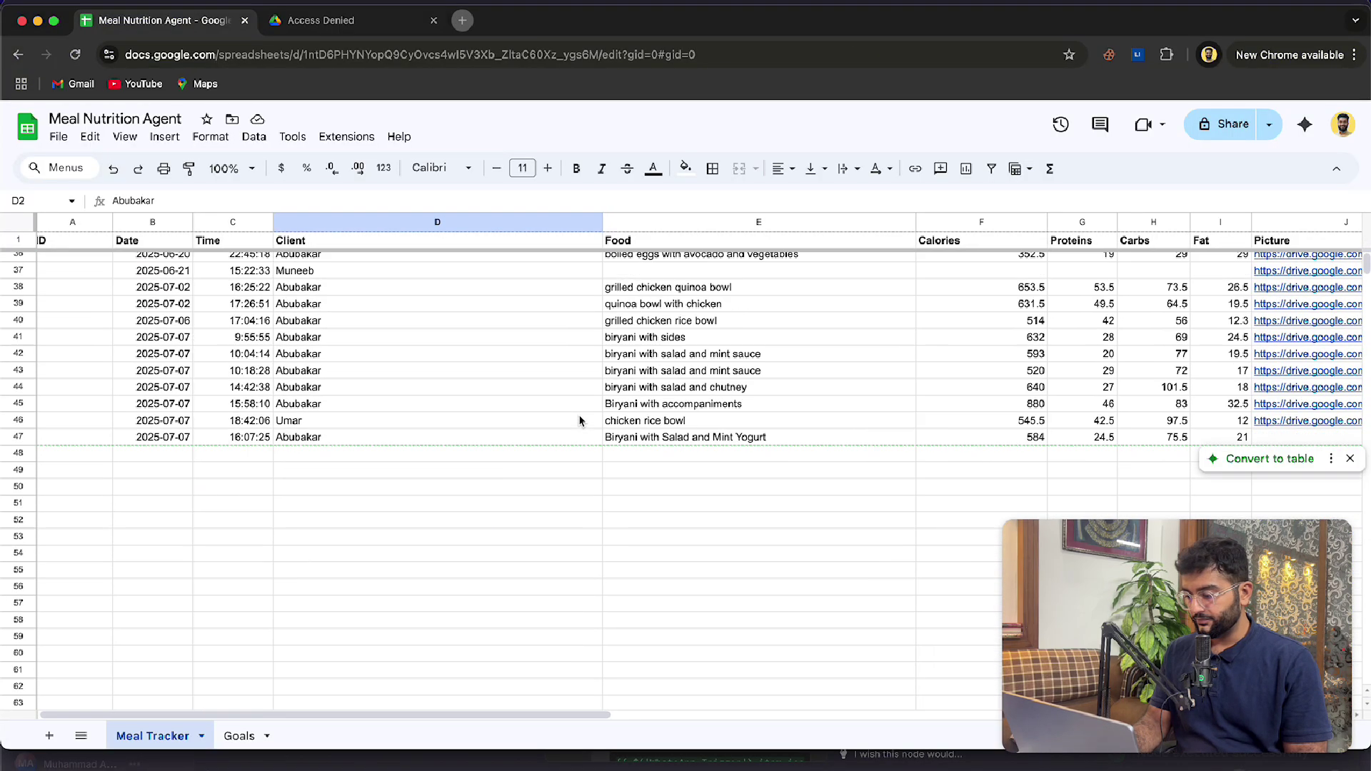
double_click(256, 424)
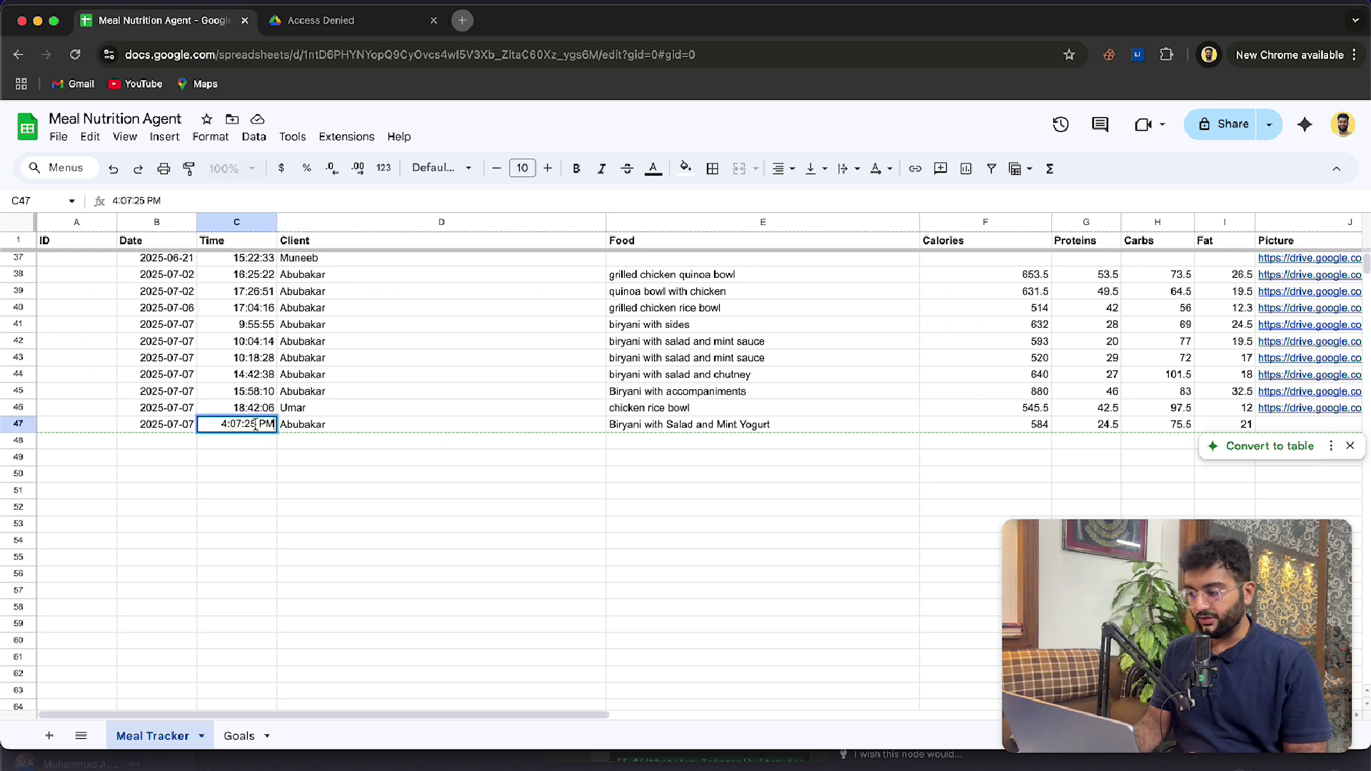
left_click(327, 424)
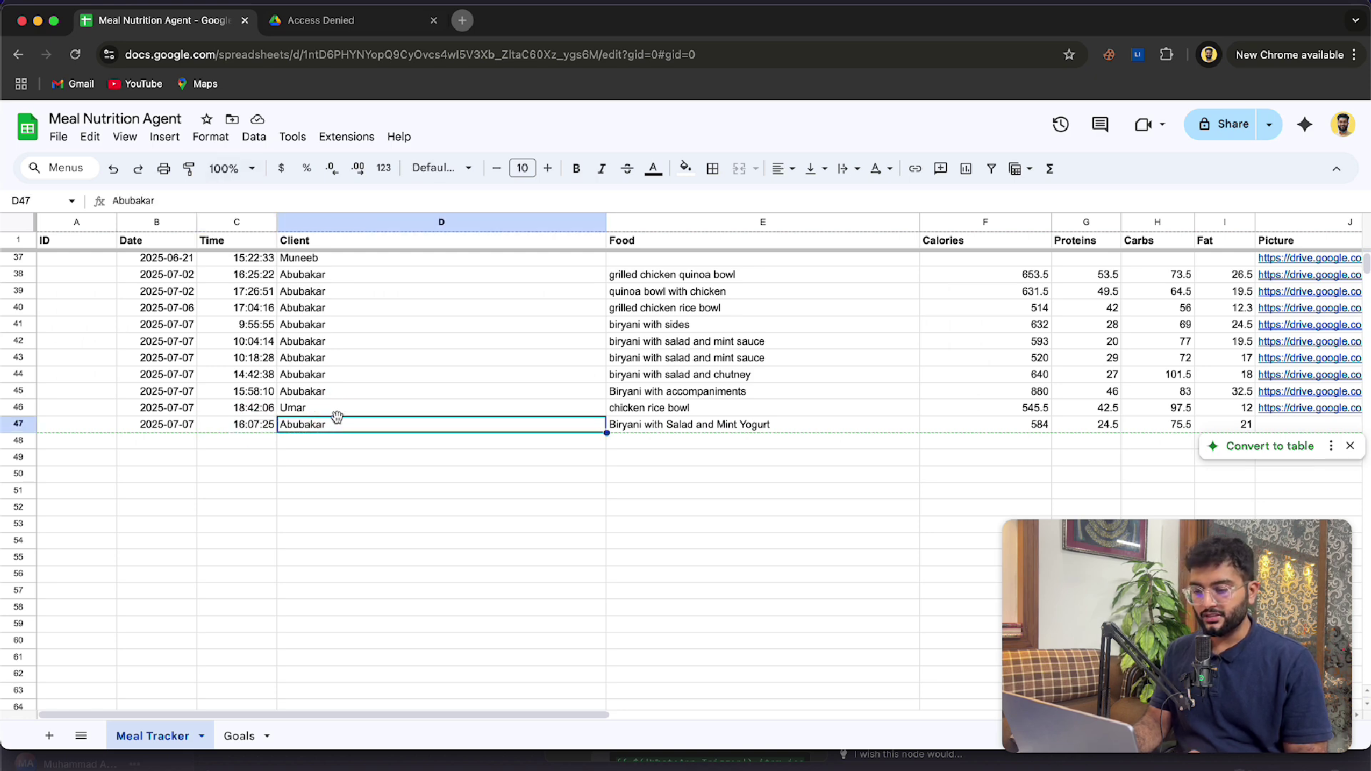
scroll(1061, 414, "right", 5)
left_click(1032, 421)
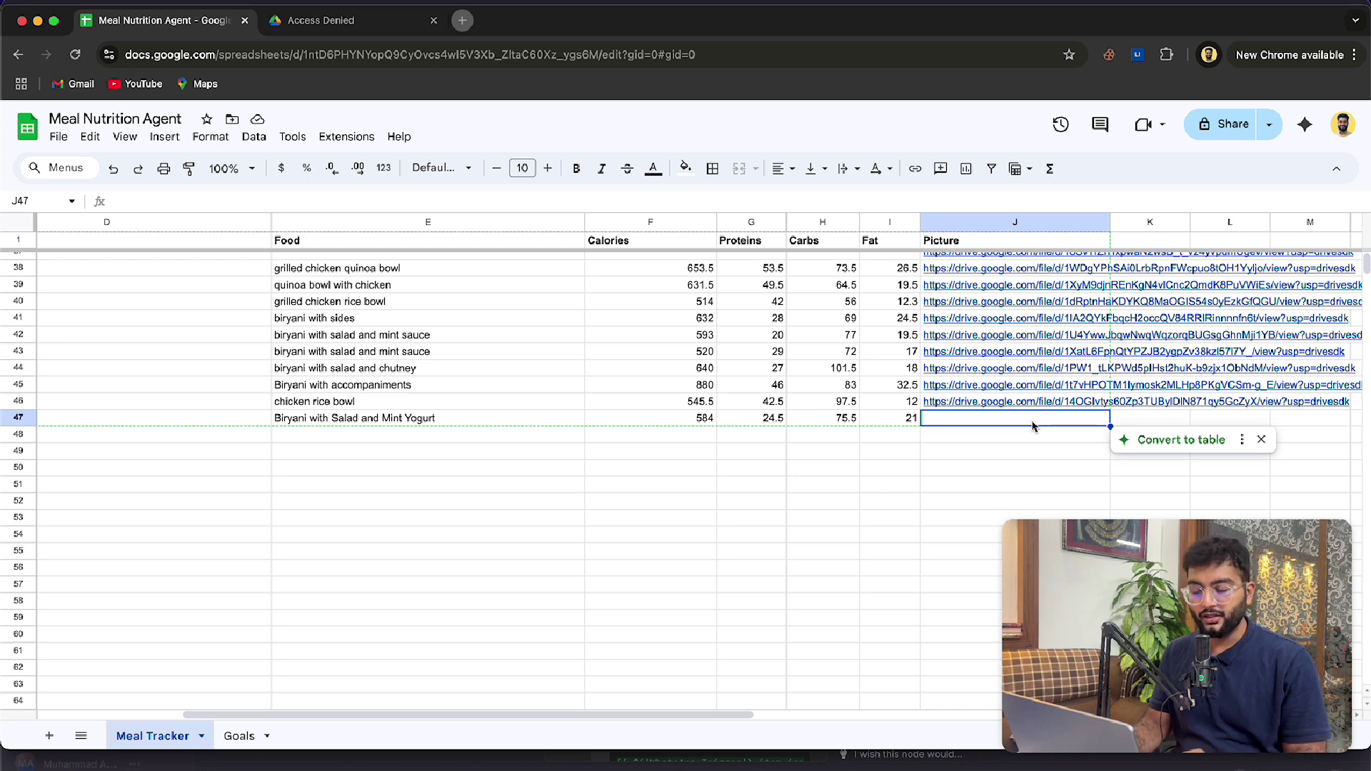
key("super+grave")
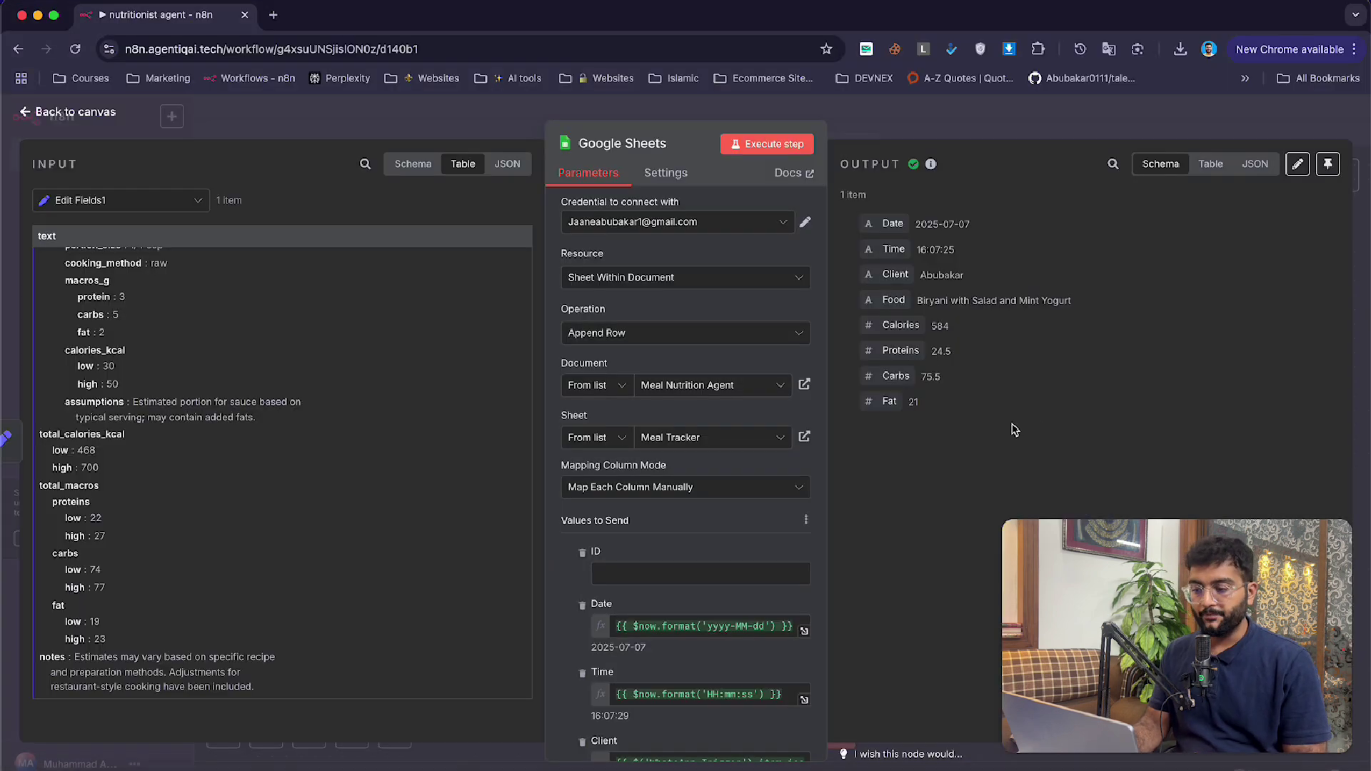
- Return to the canvas and move the Edit Fields1, Google Sheets and OpenAI1 nodes up to free space after HTTP Request1
left_click(928, 127)
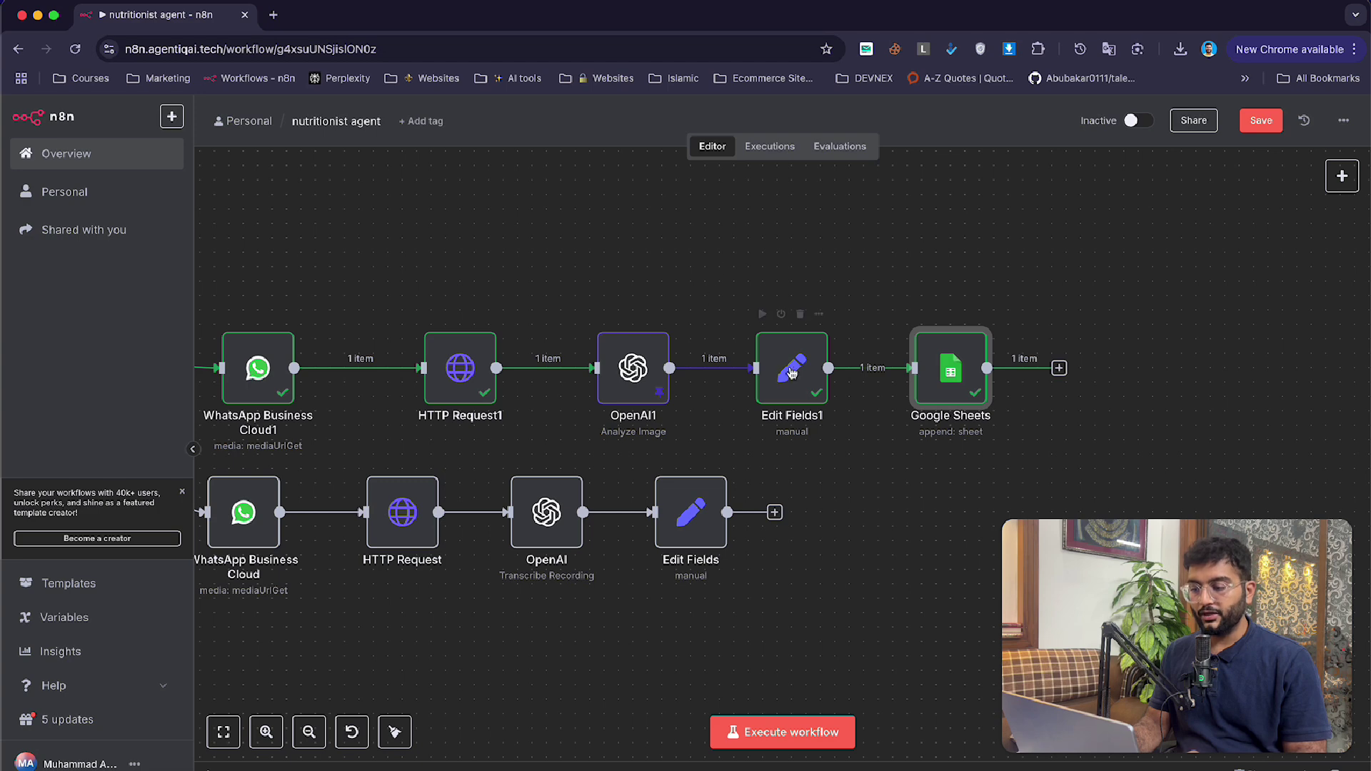
left_click_drag(792, 372, 806, 242)
left_click_drag(943, 397, 1007, 265)
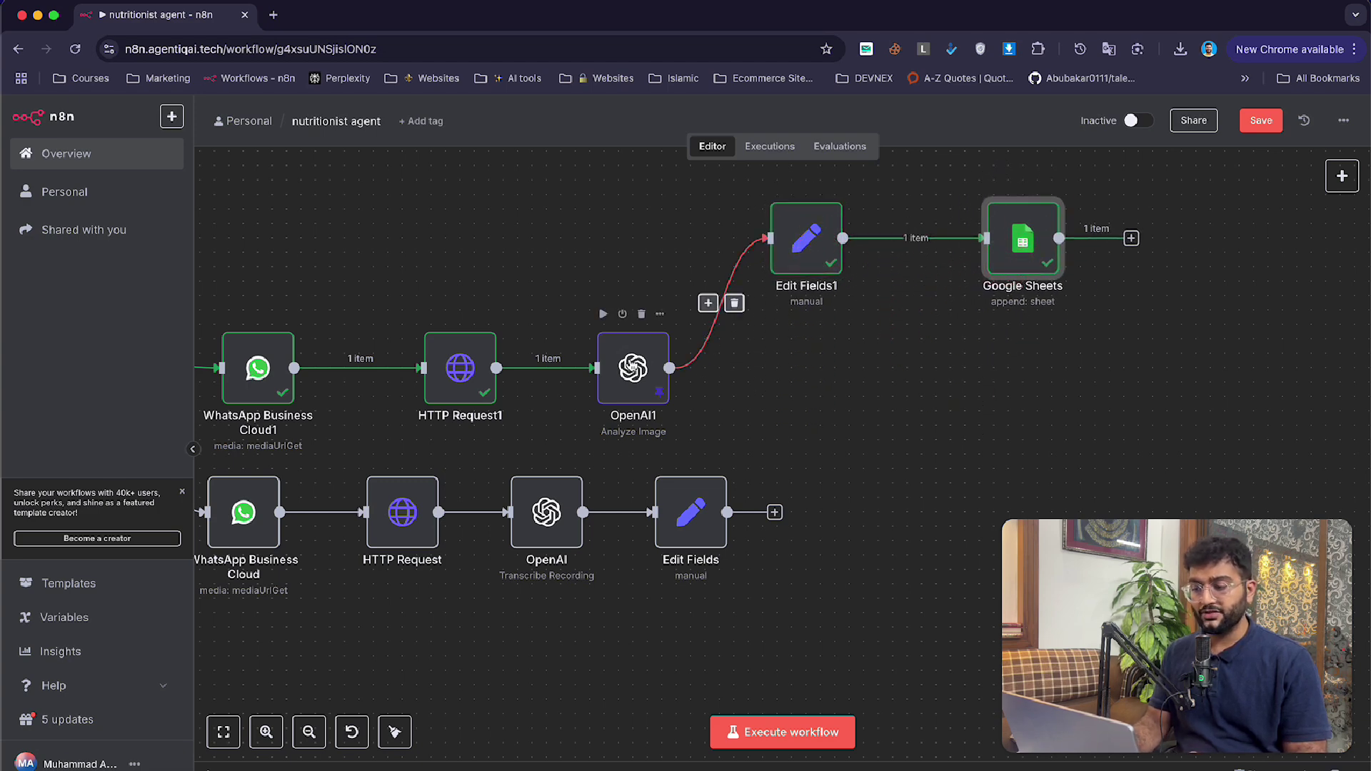
left_click_drag(632, 362, 654, 232)
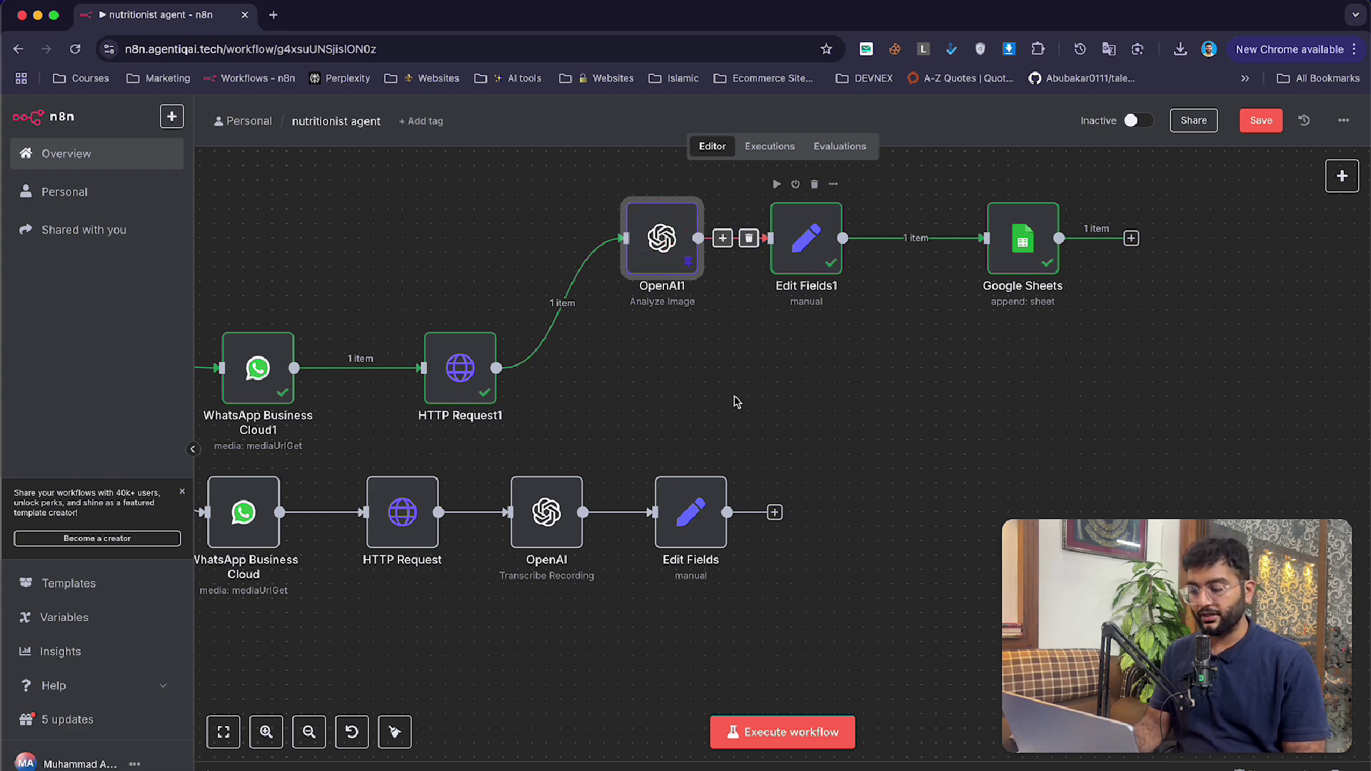
- Check HTTP Request1's binary image output and branch a Google Drive Upload file node from it
double_click(479, 364)
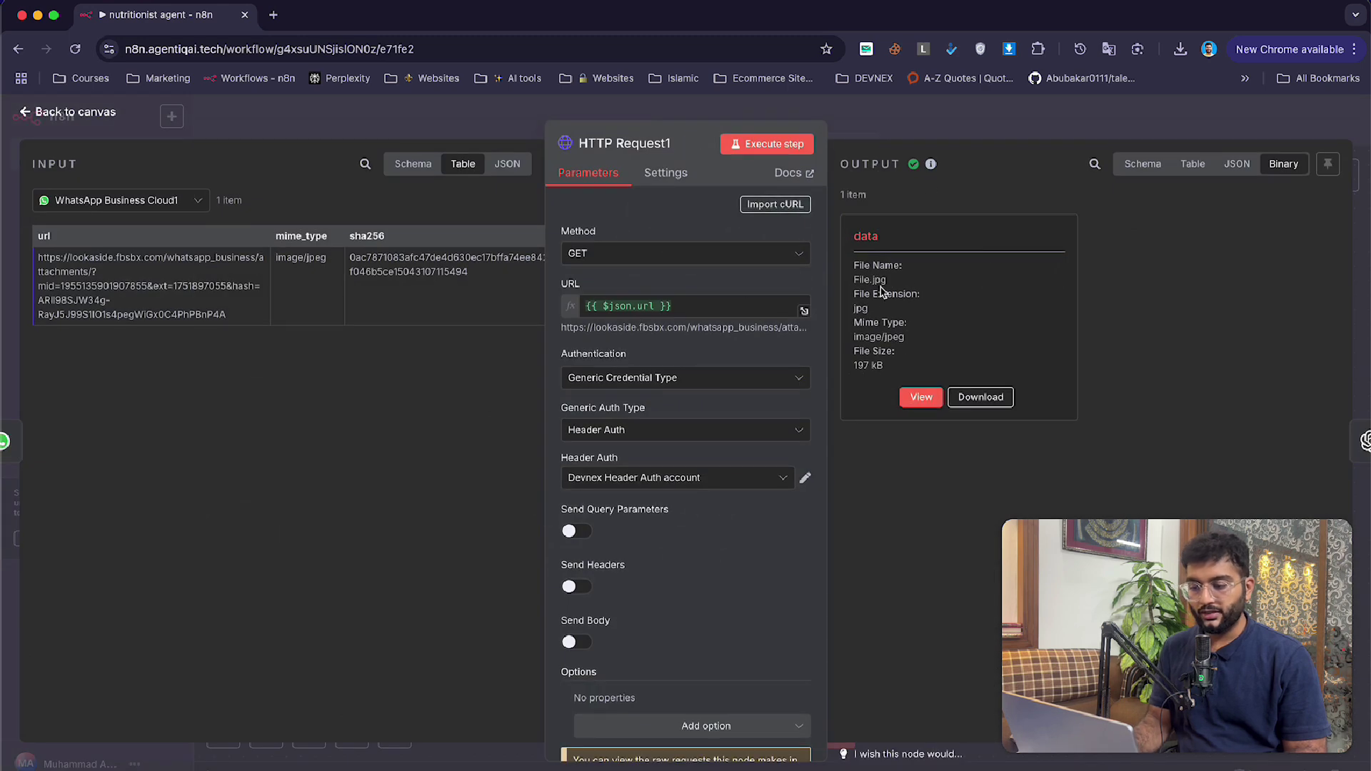
left_click(438, 120)
left_click_drag(496, 367, 871, 370)
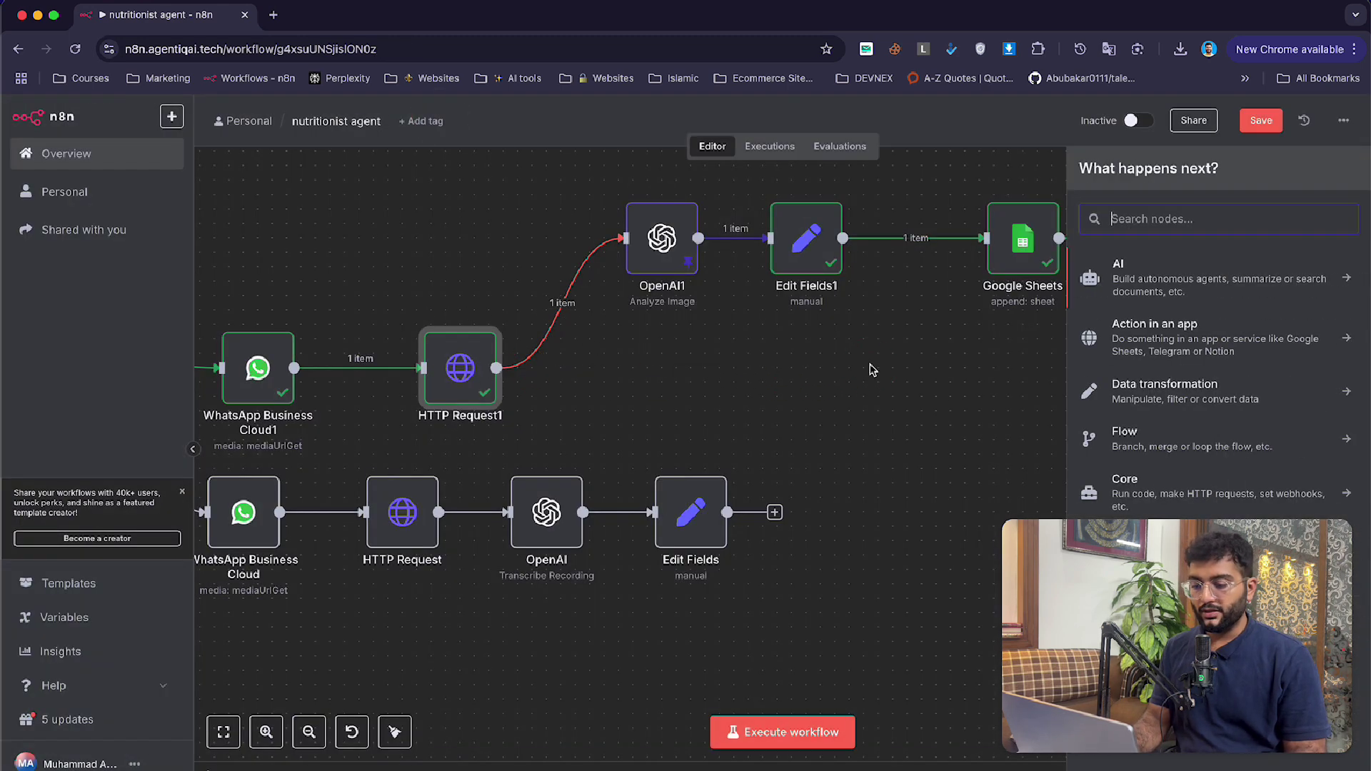
type("g d")
left_click(1142, 342)
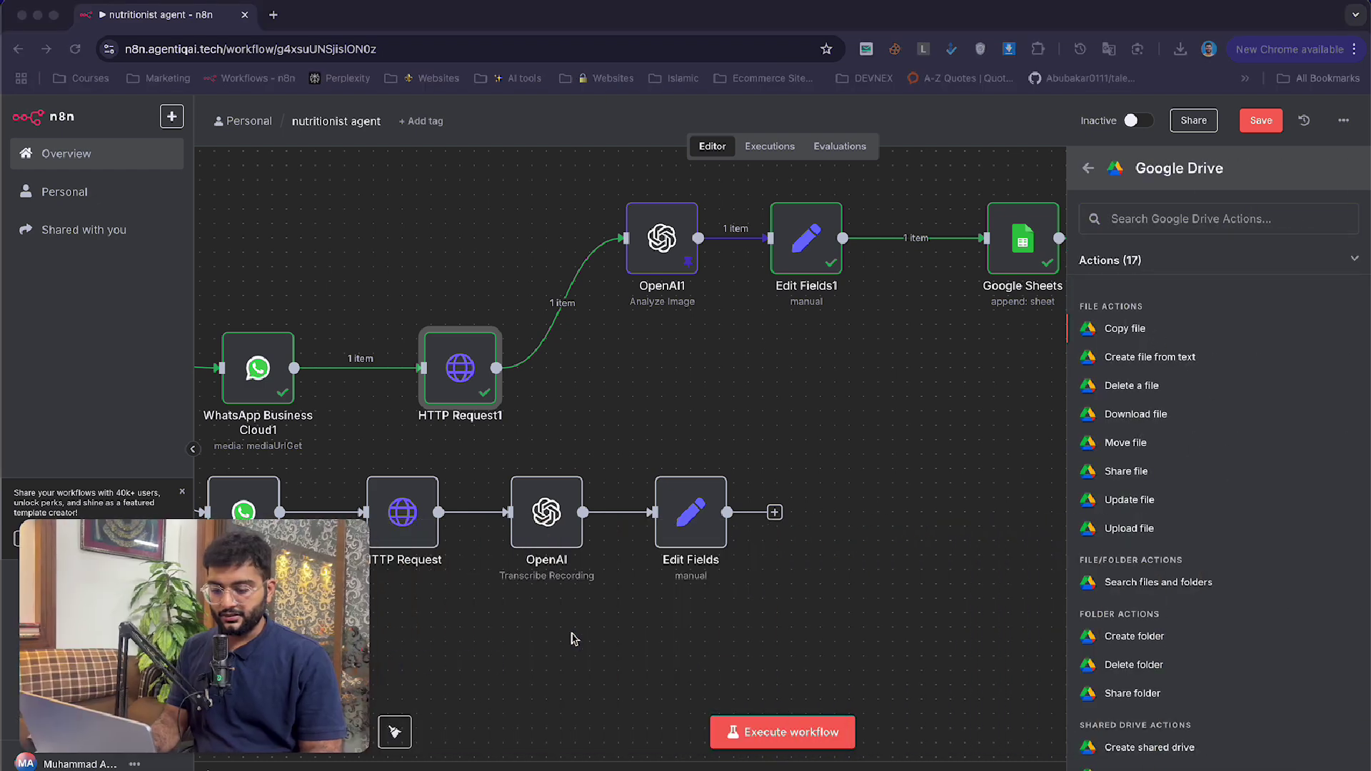
scroll(1143, 554, "down", 2)
left_click(1143, 437)
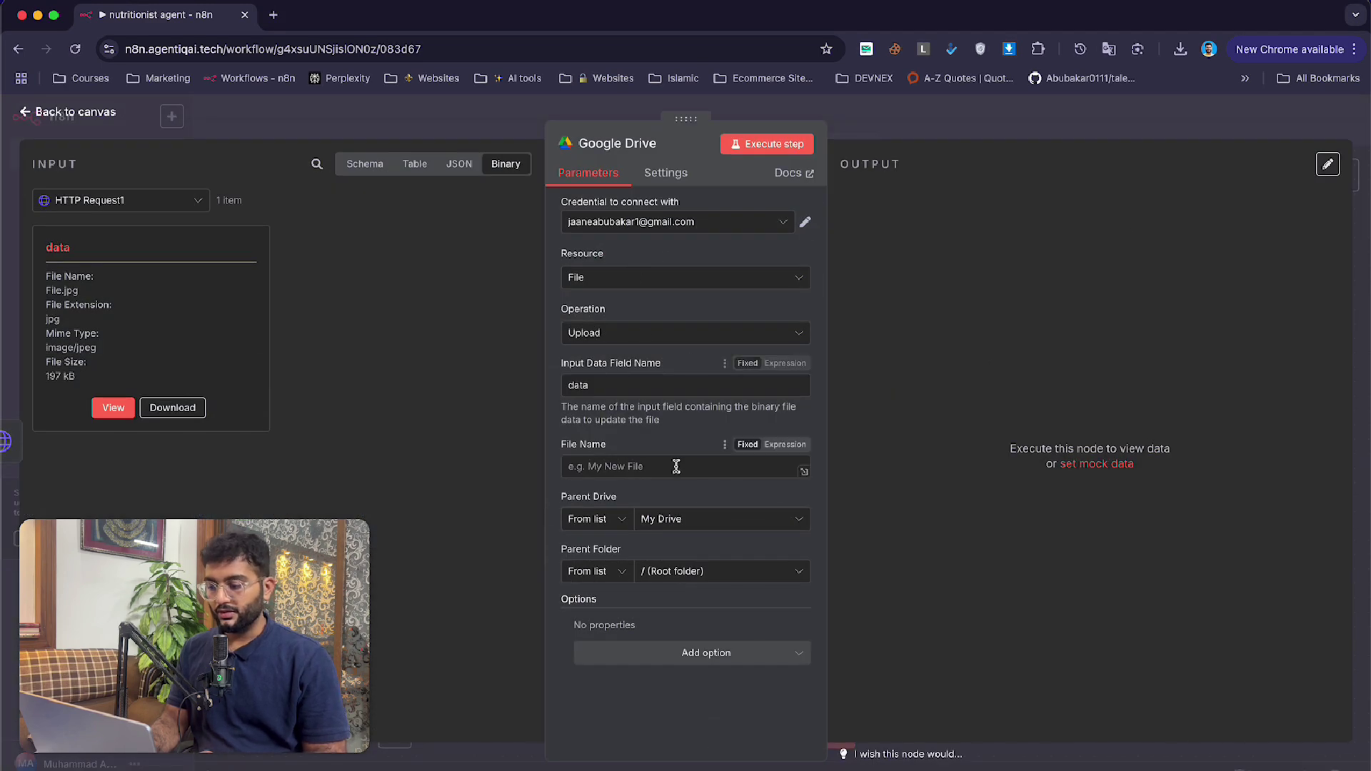
- Set the Google Drive node's credential to Google Drive account 2 and its parent drive to My Drive
left_click(703, 222)
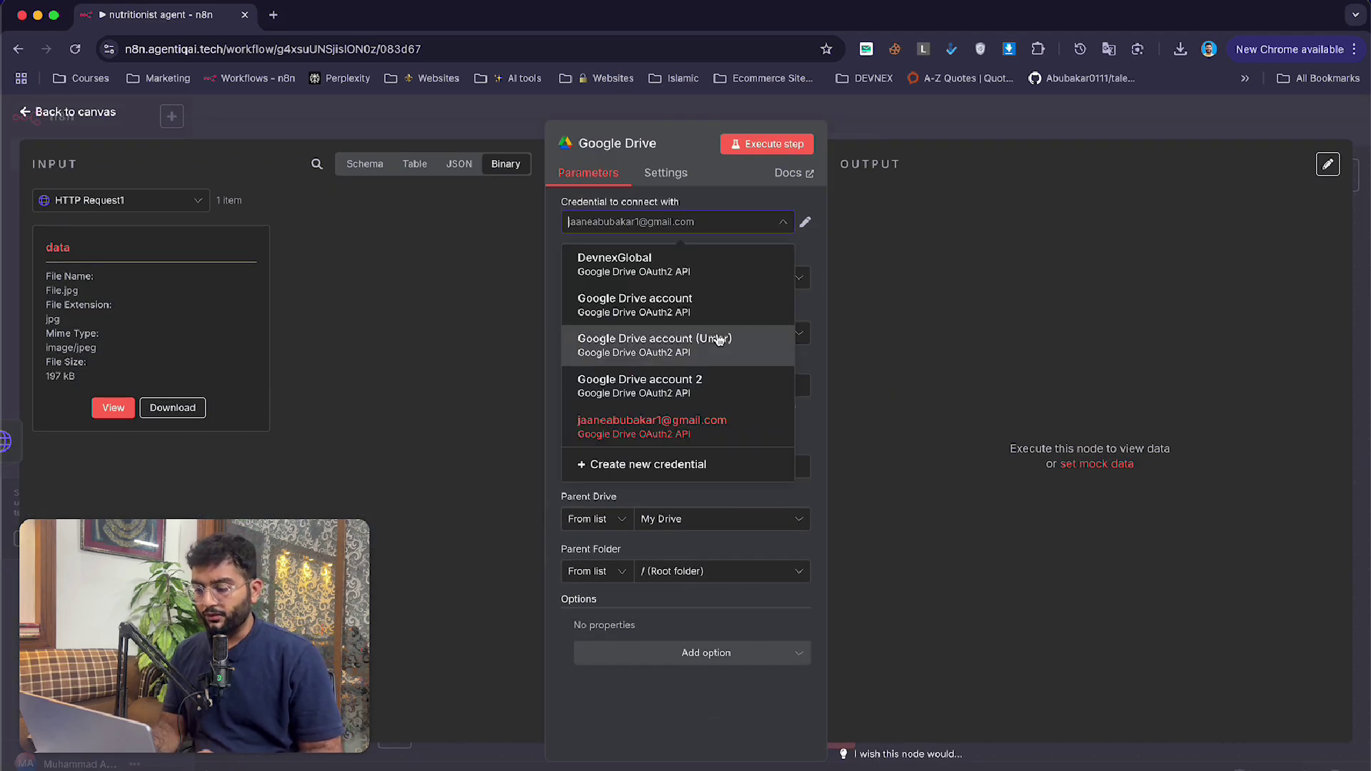
left_click(643, 385)
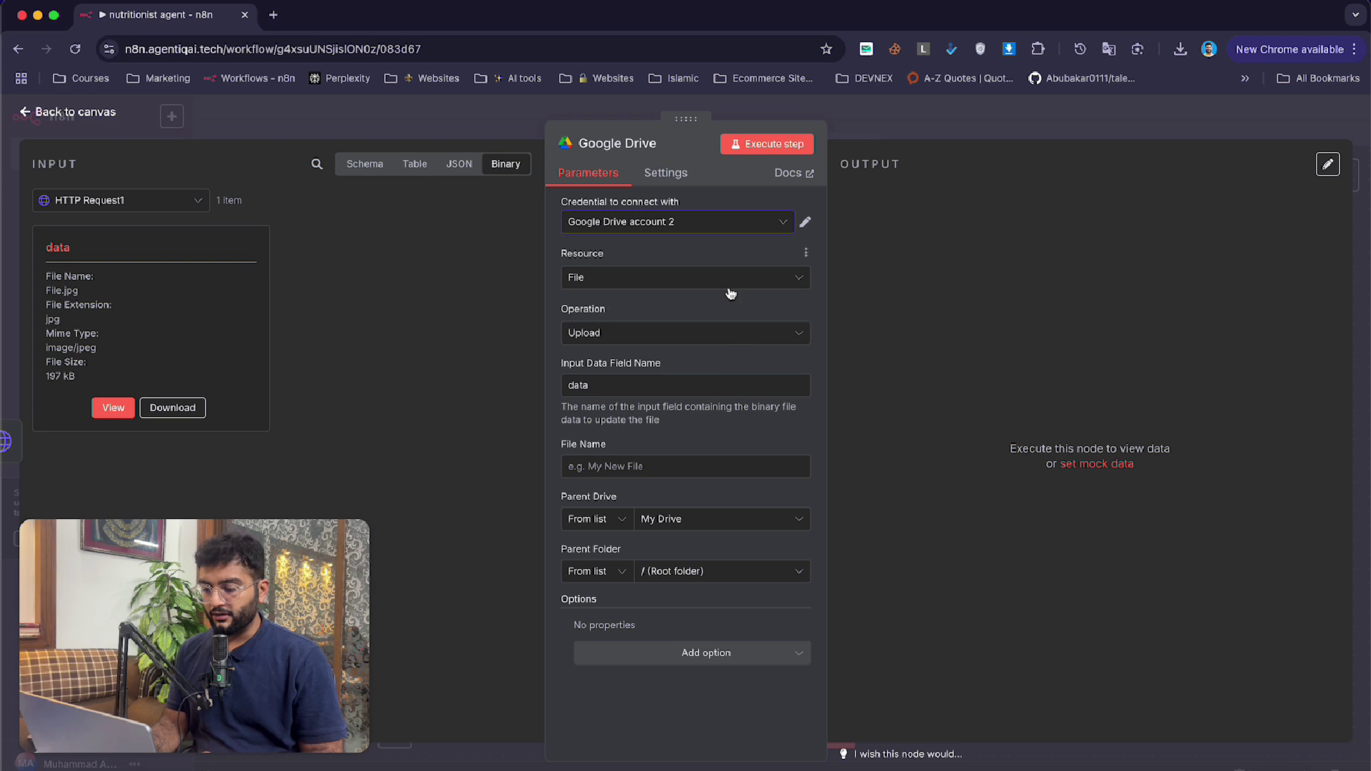
left_click(671, 517)
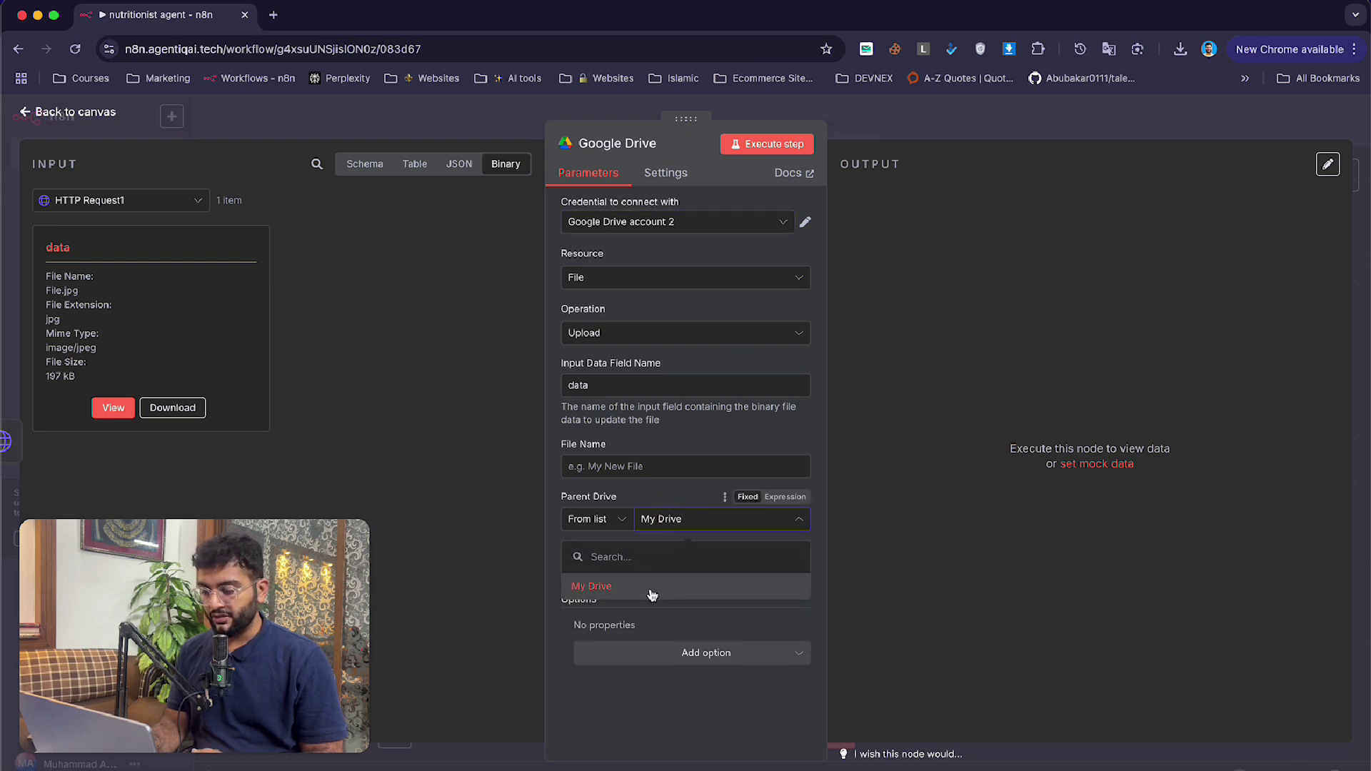
left_click(650, 593)
- Search the upload's parent folder options for "nut" to find the Nutritionist folder
left_click(685, 573)
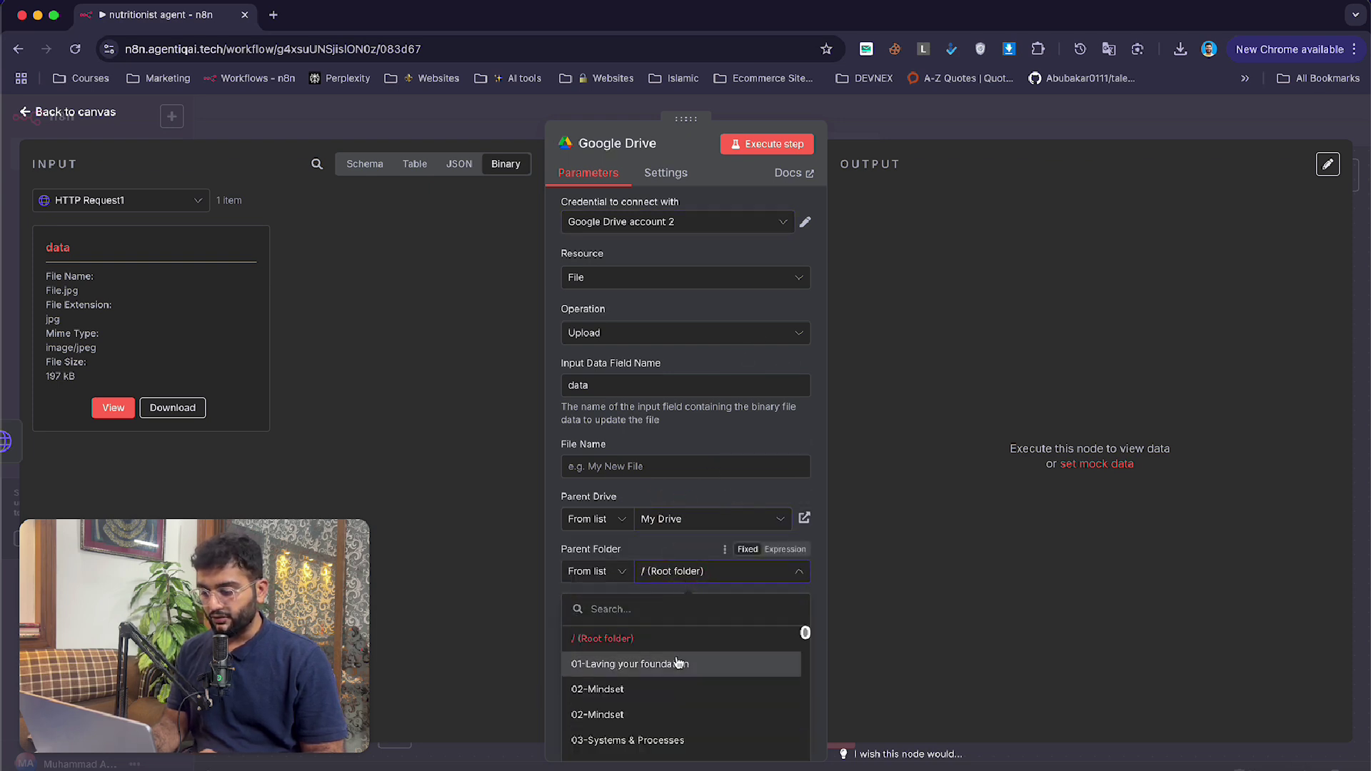
scroll(674, 679, "down", 5)
scroll(671, 693, "down", 3)
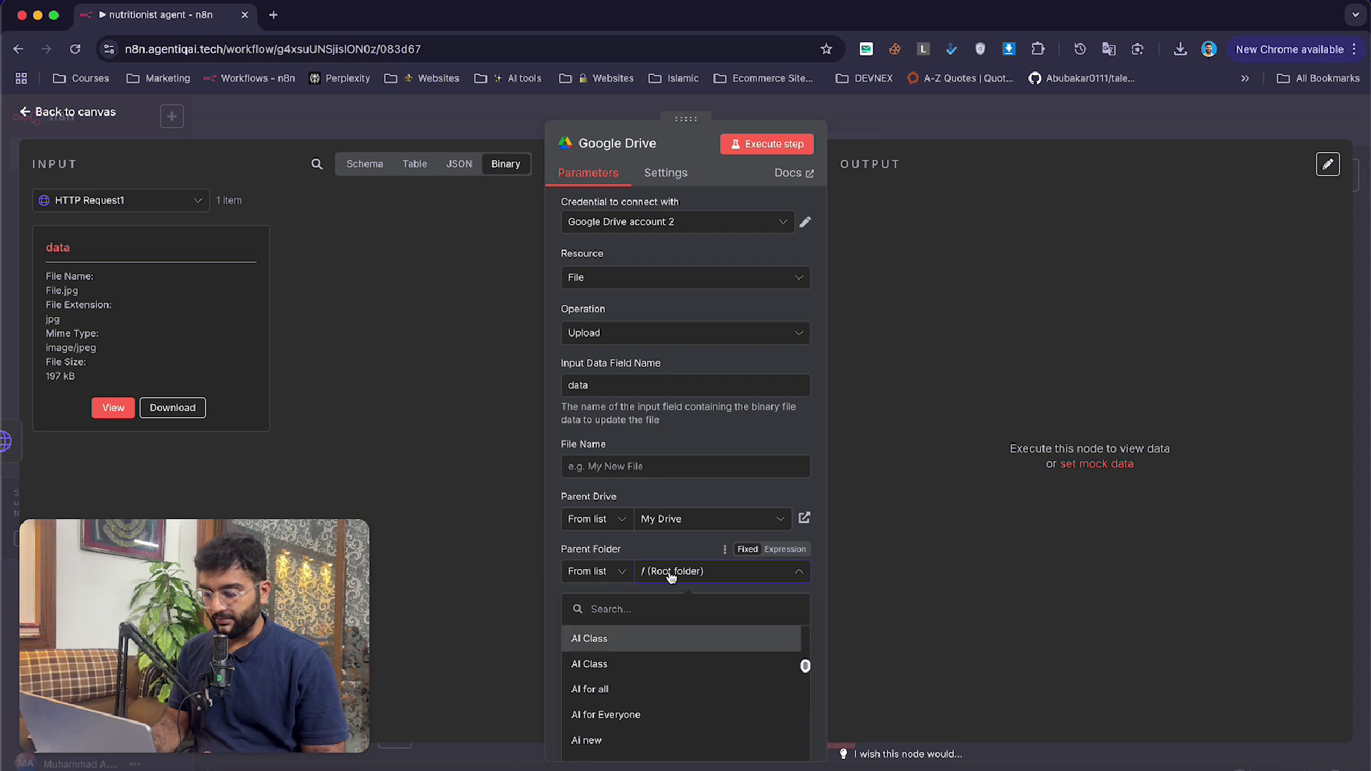
type("nut")
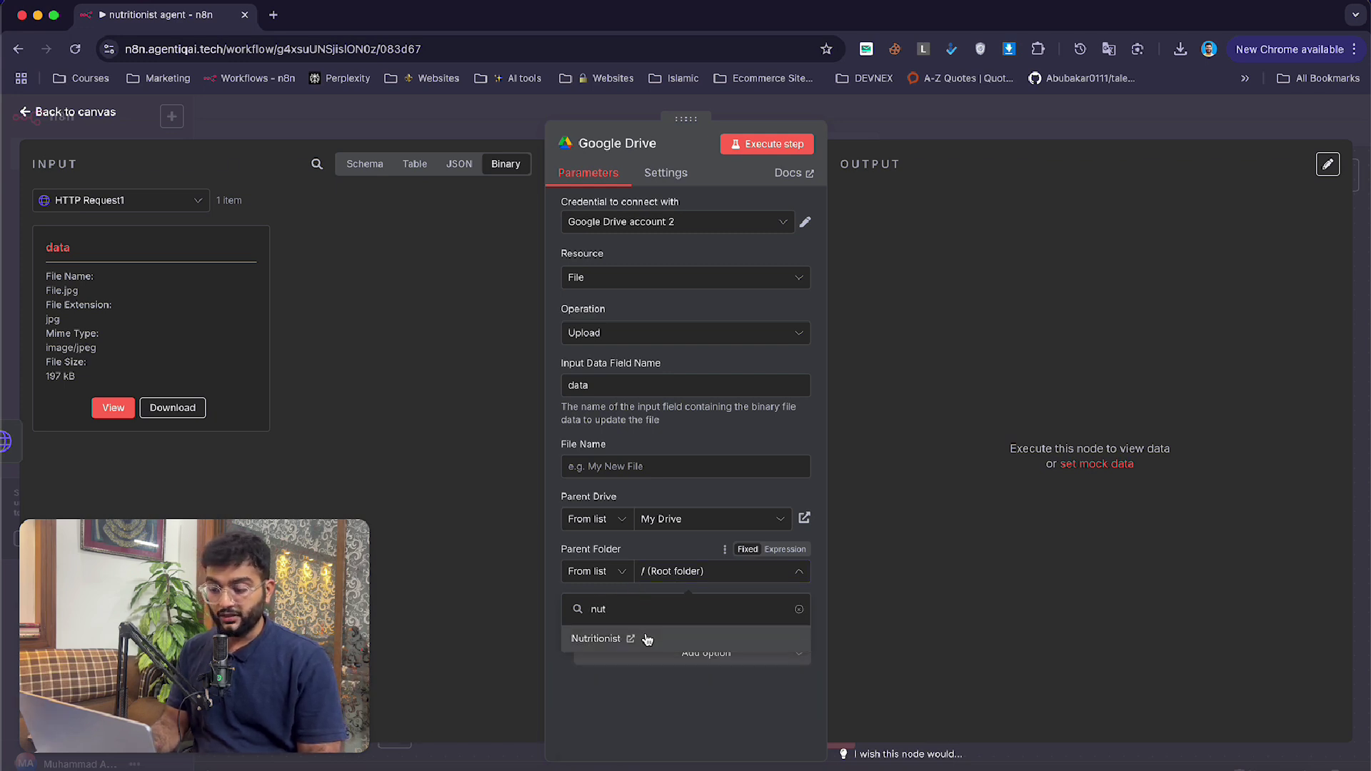
- Set the upload's parent folder to Nutritionist, and check that folder in Google Drive
left_click(635, 645)
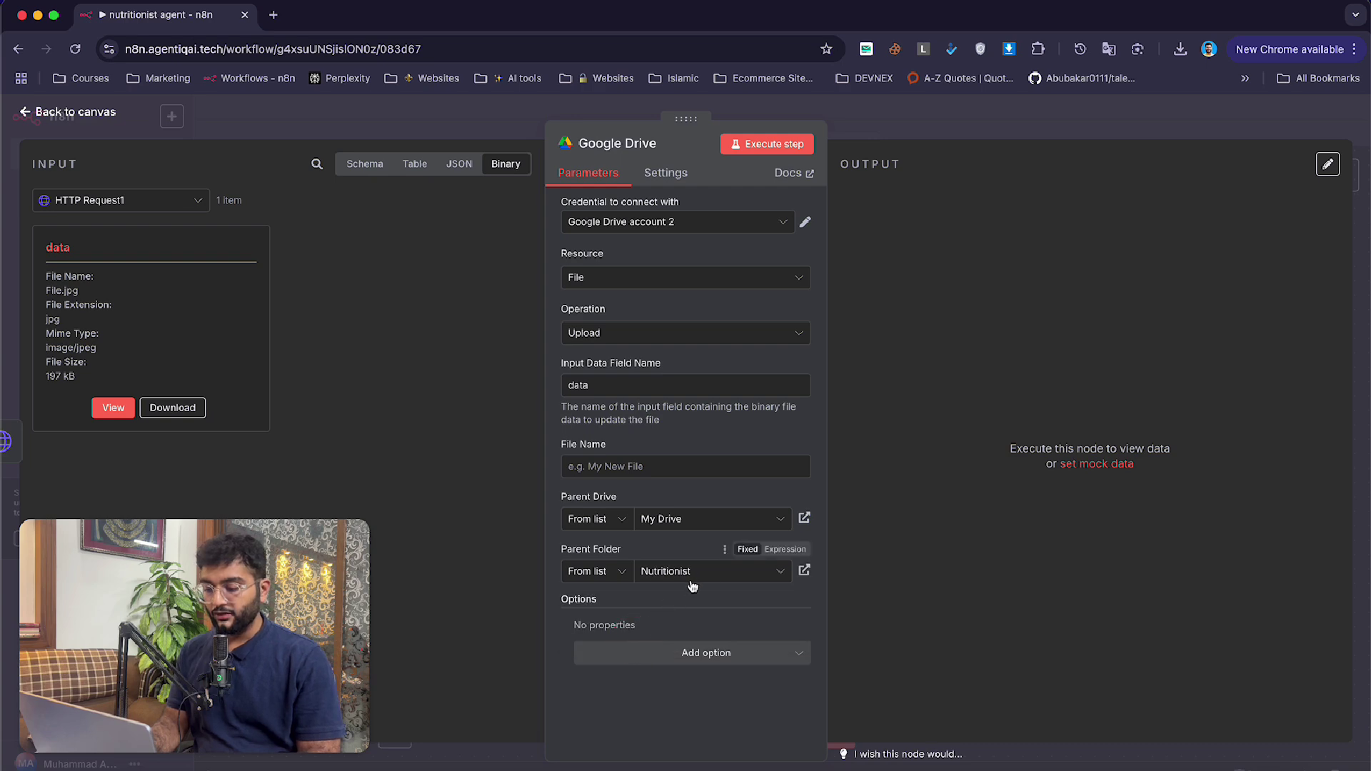
left_click(805, 571)
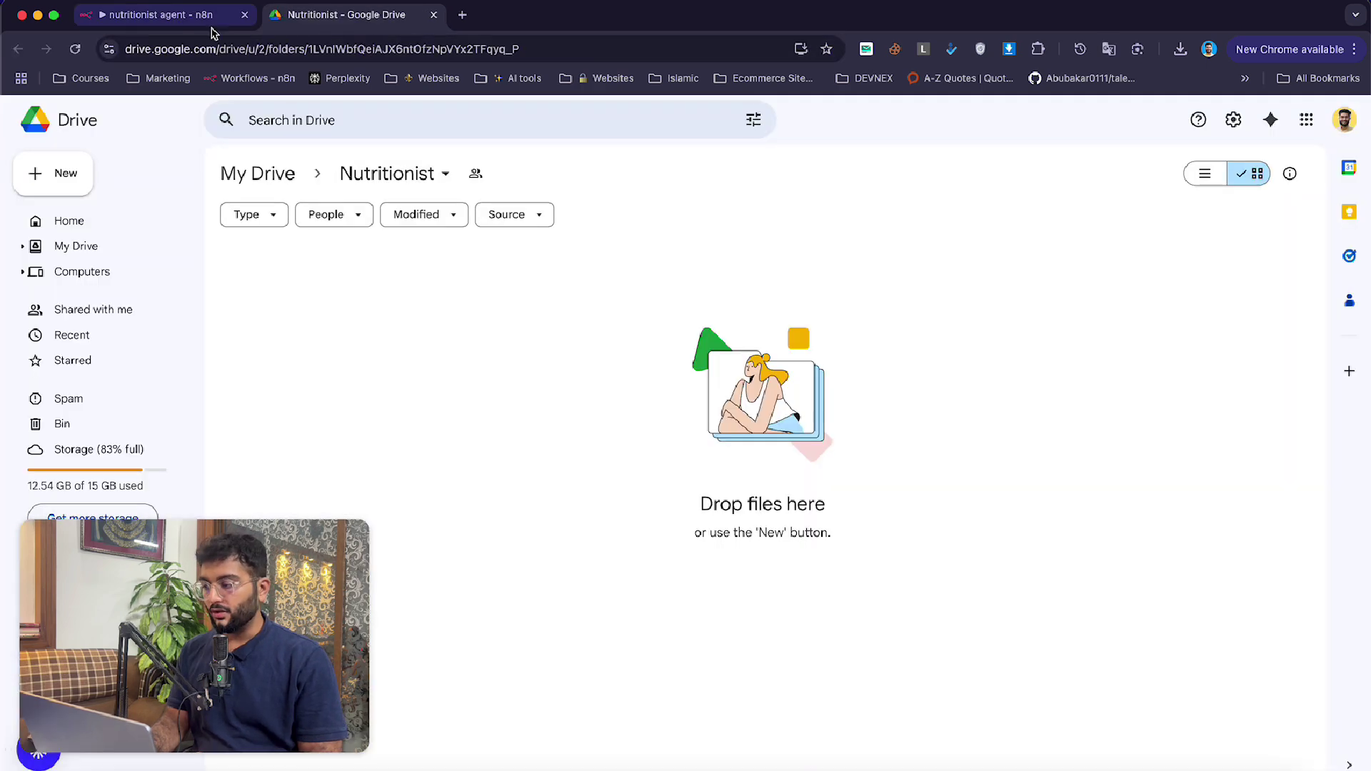
left_click(212, 21)
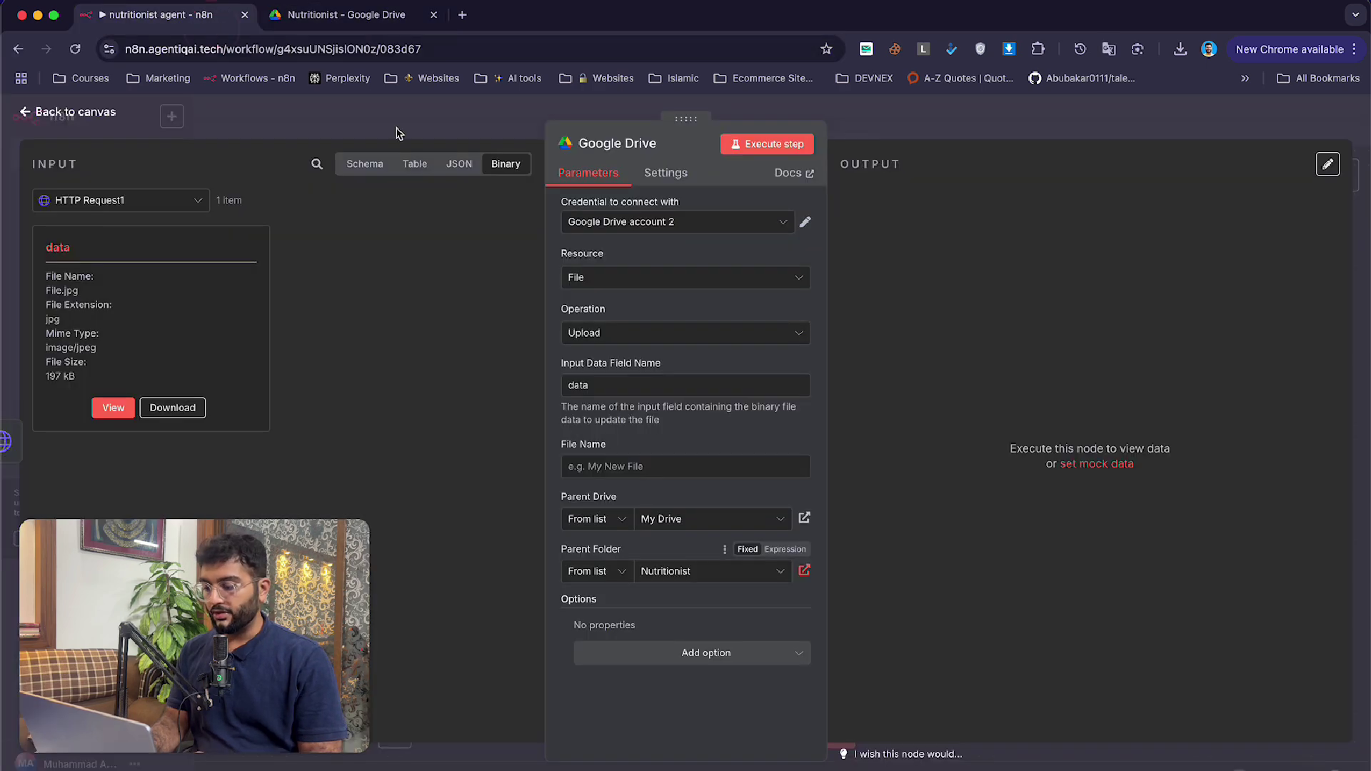
- Build the file name from the WhatsApp Trigger profile name, directly followed by {{ $now.format('yyyy-MM-dd HH:mm:ss') }}.png
left_click(648, 464)
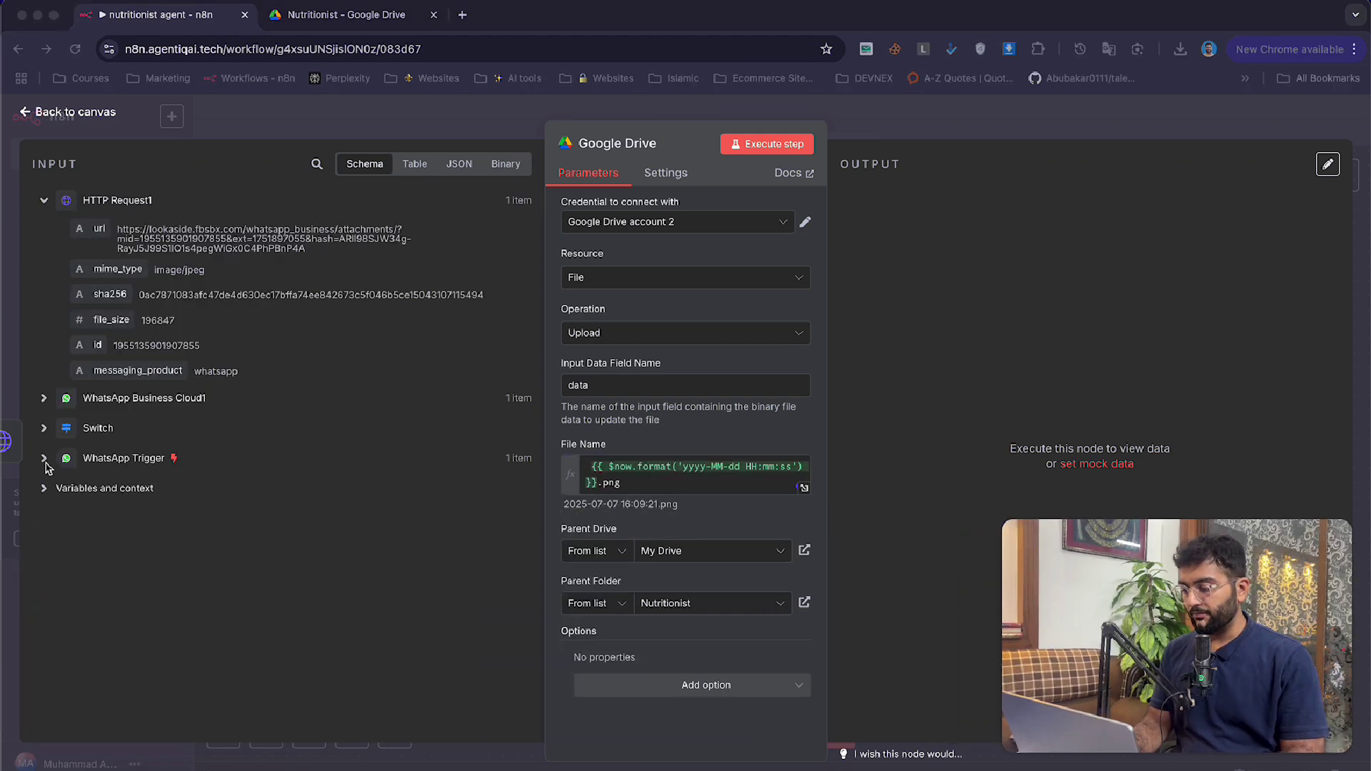
left_click(43, 461)
scroll(199, 584, "down", 2)
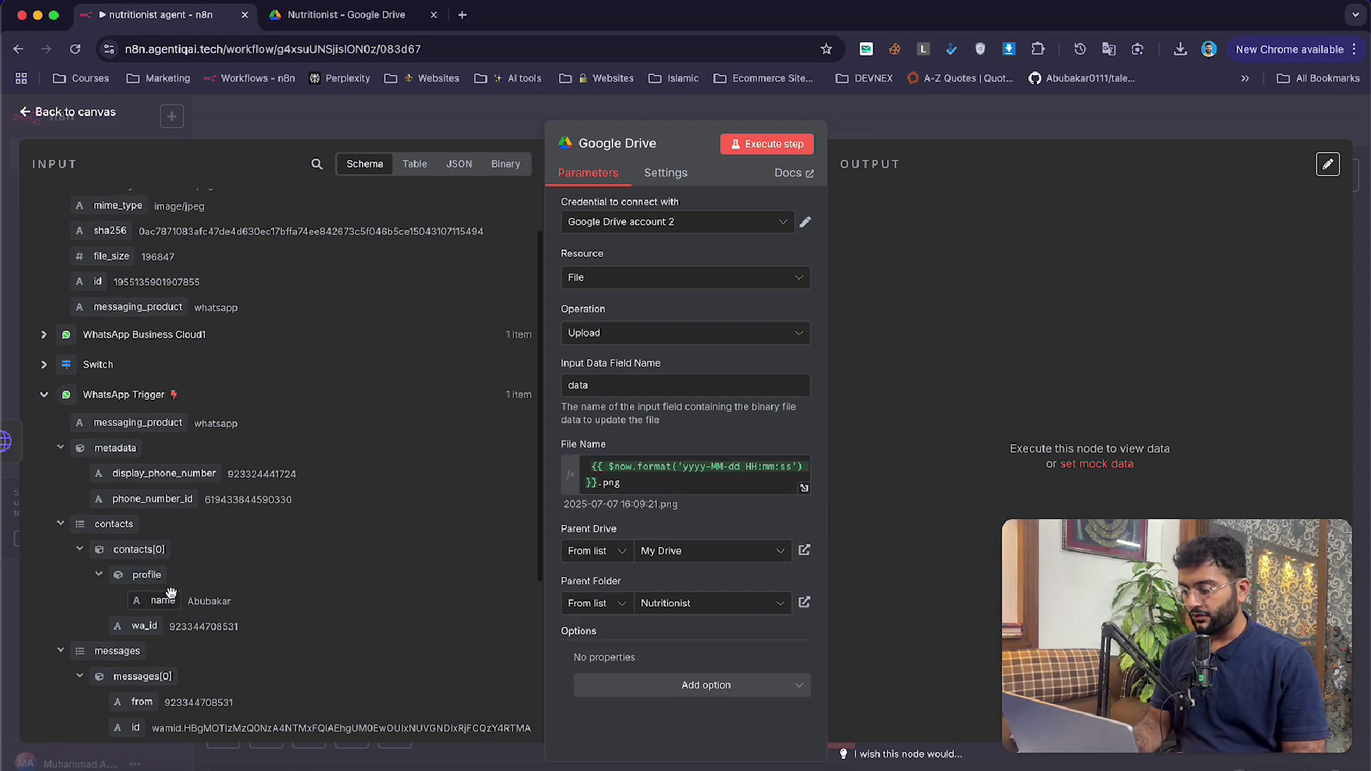
left_click_drag(164, 600, 592, 468)
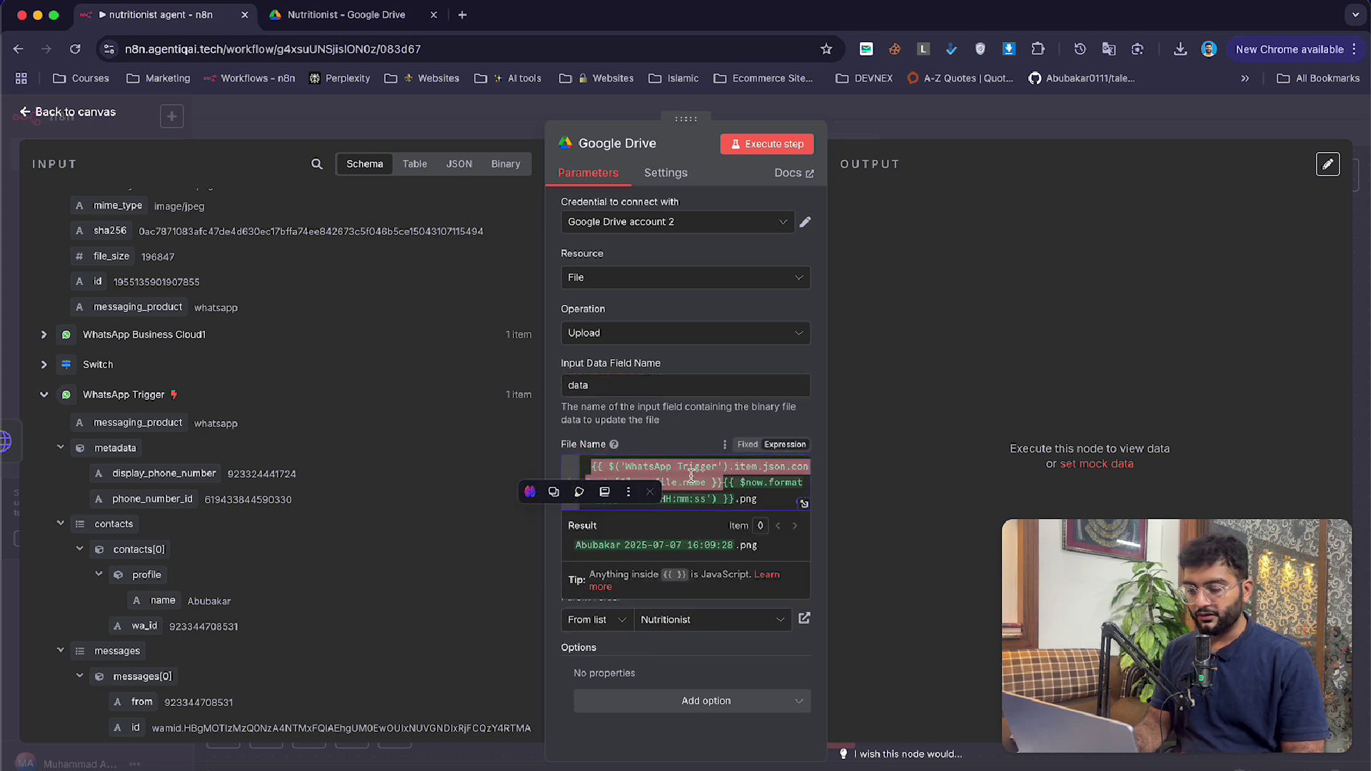
left_click(722, 480)
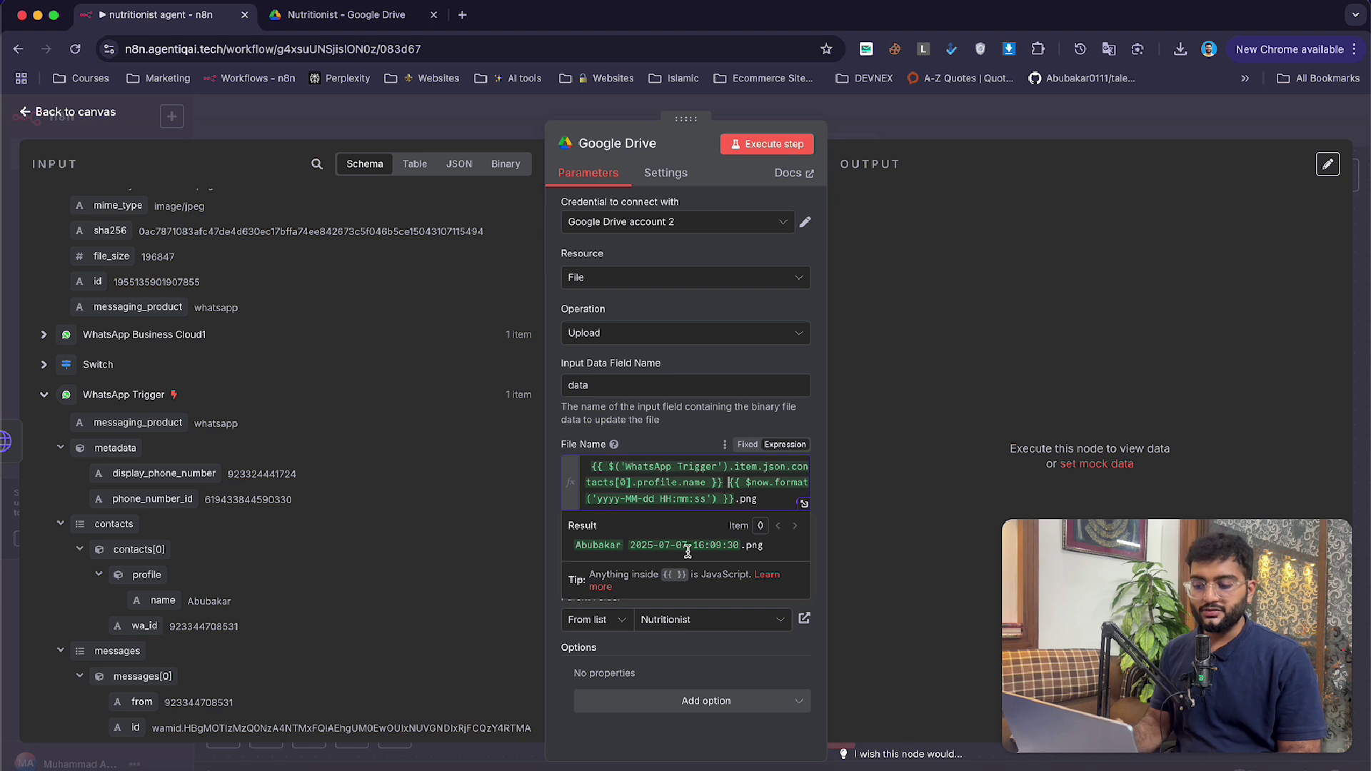
key("BackSpace")
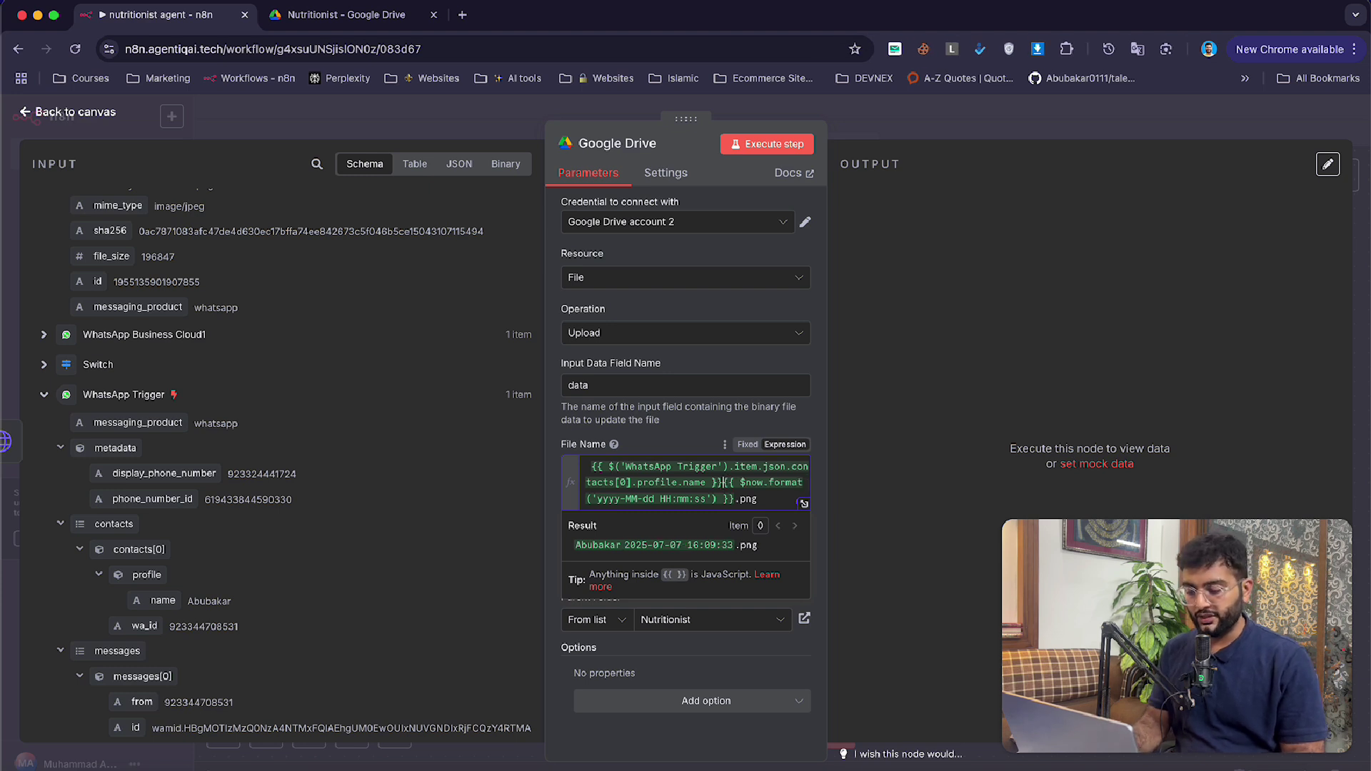
- Execute the Google Drive upload and locate the webViewLink in its output
left_click(748, 144)
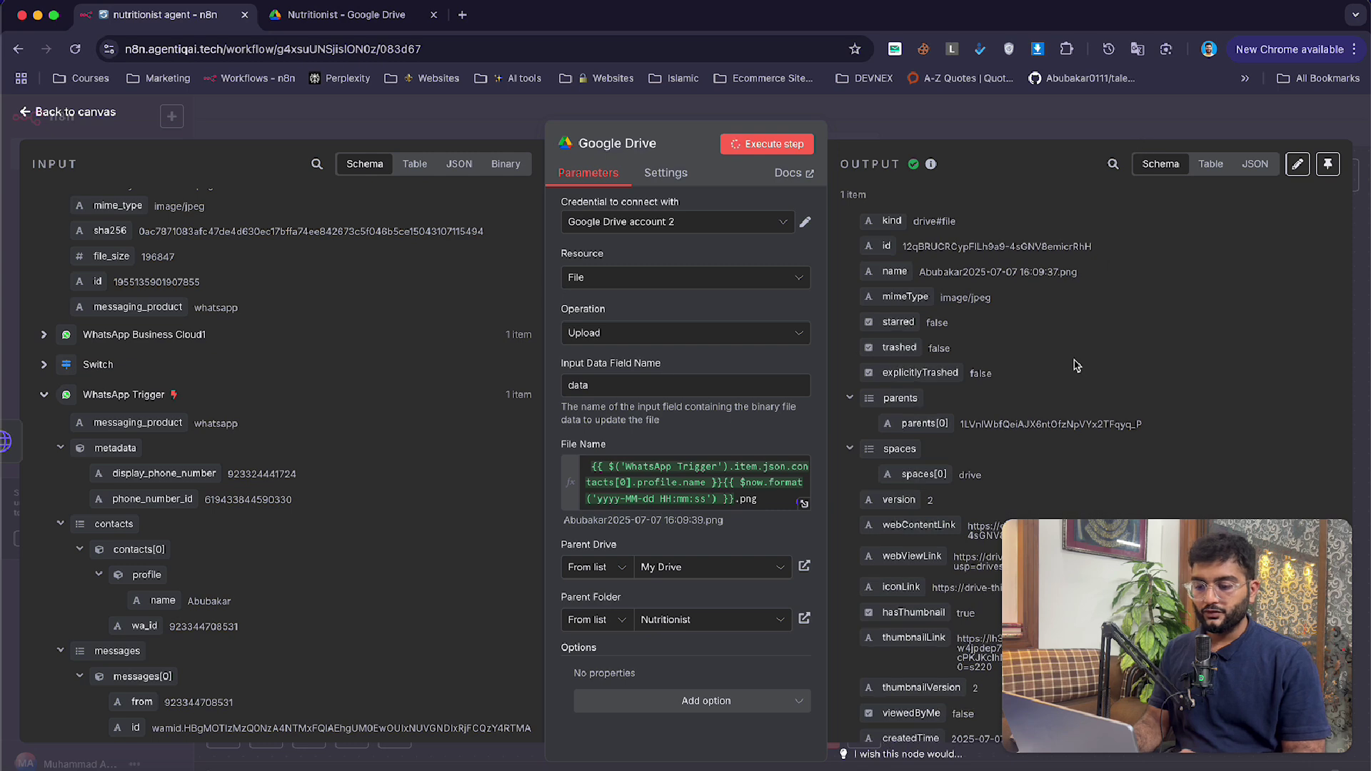
scroll(1077, 365, "down", 1)
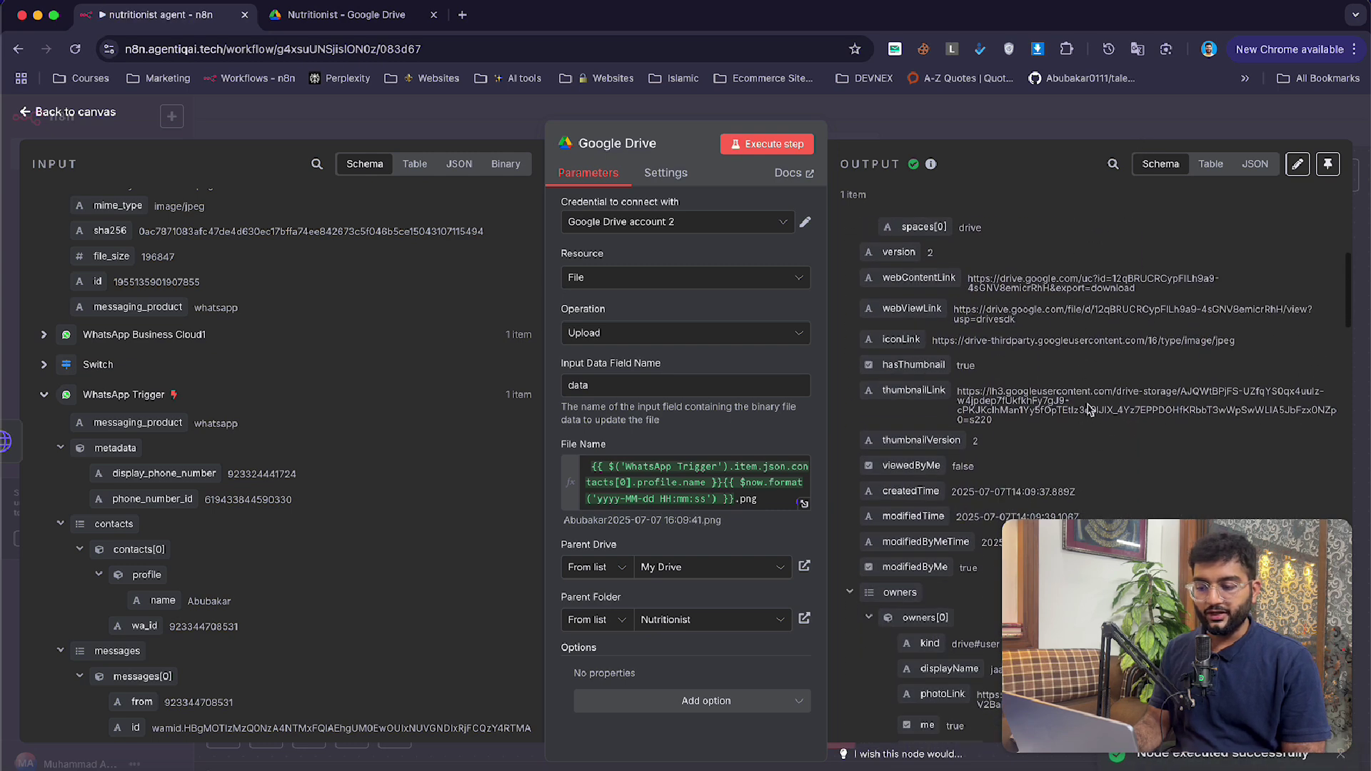
triple_click(955, 309)
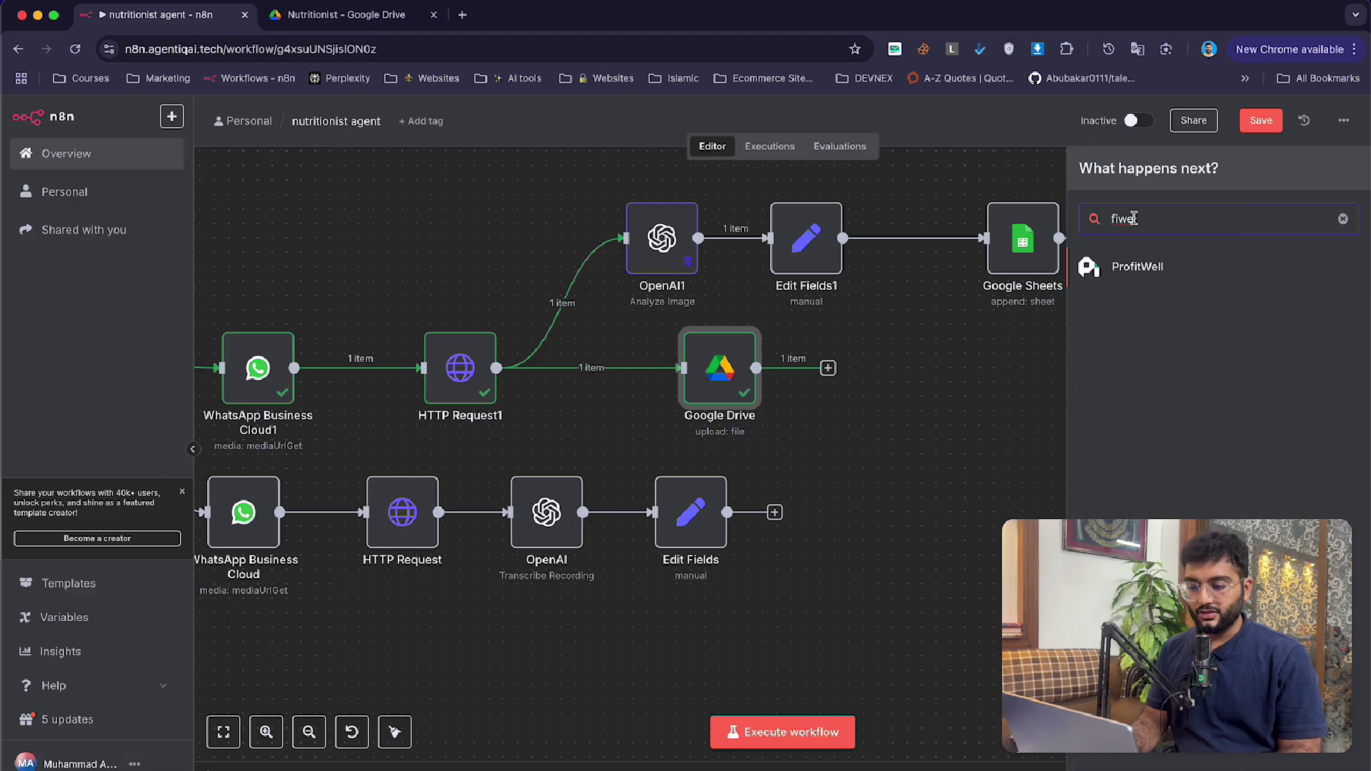
- Search for "field" and add an Edit Fields node after the Google Drive node
double_click(1133, 218)
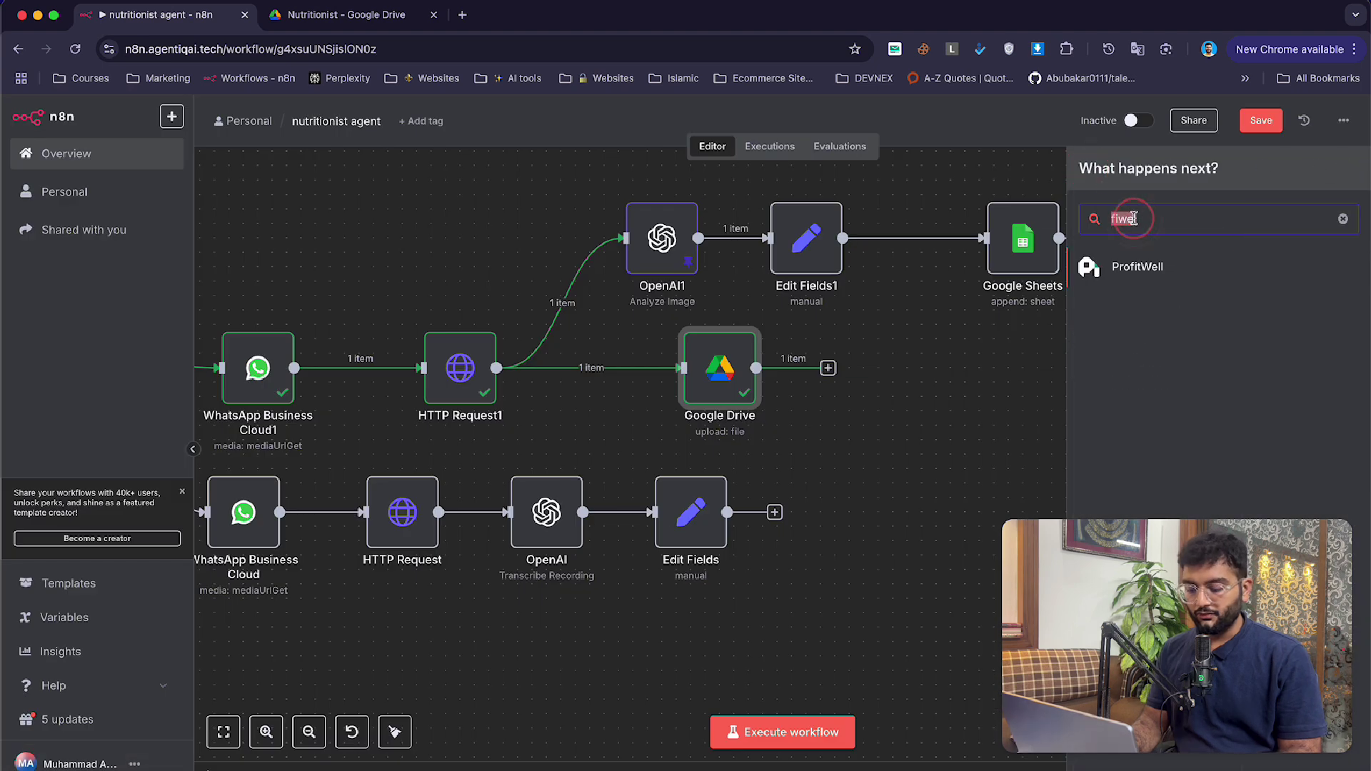
type("field")
key("Return")
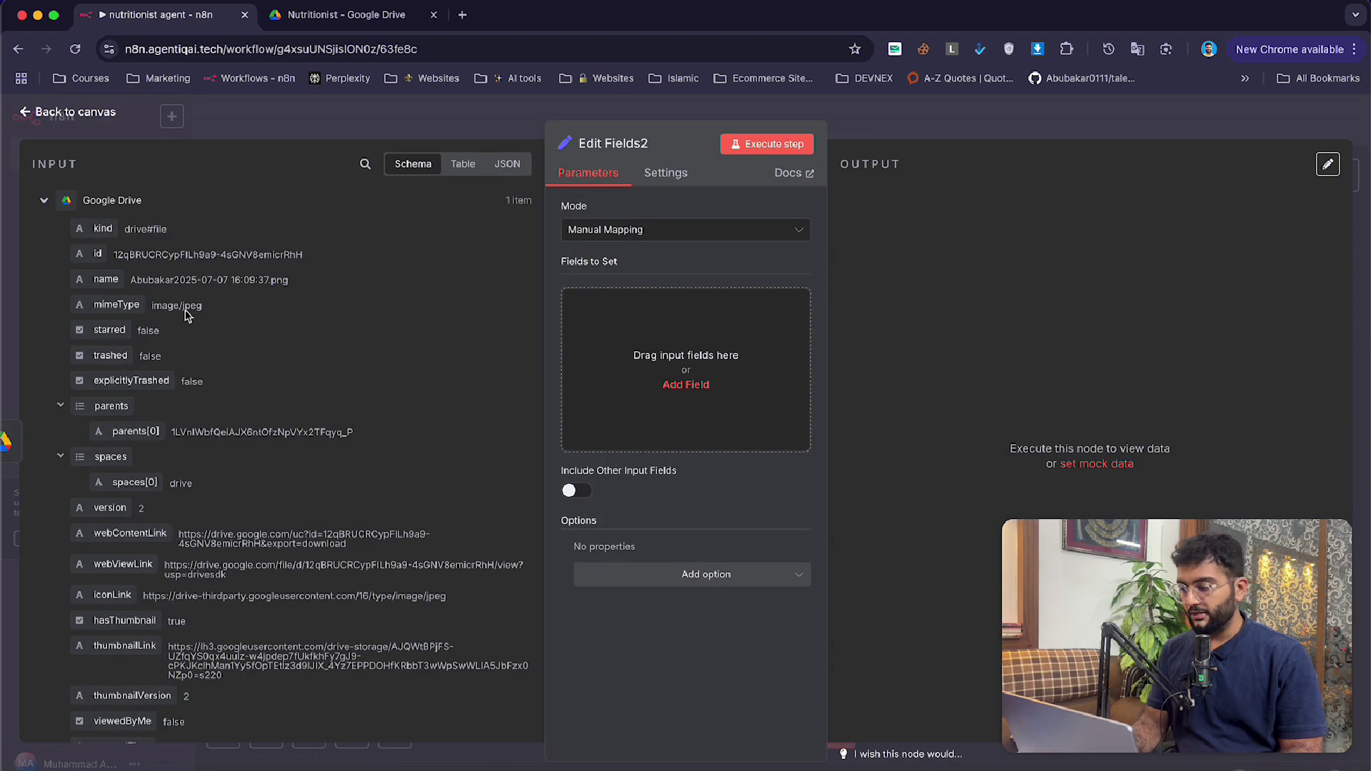
- Map the Google Drive webViewLink as the string field to set, and execute the Edit Fields2 node
scroll(140, 397, "down", 1)
left_click_drag(123, 521, 616, 364)
left_click(784, 148)
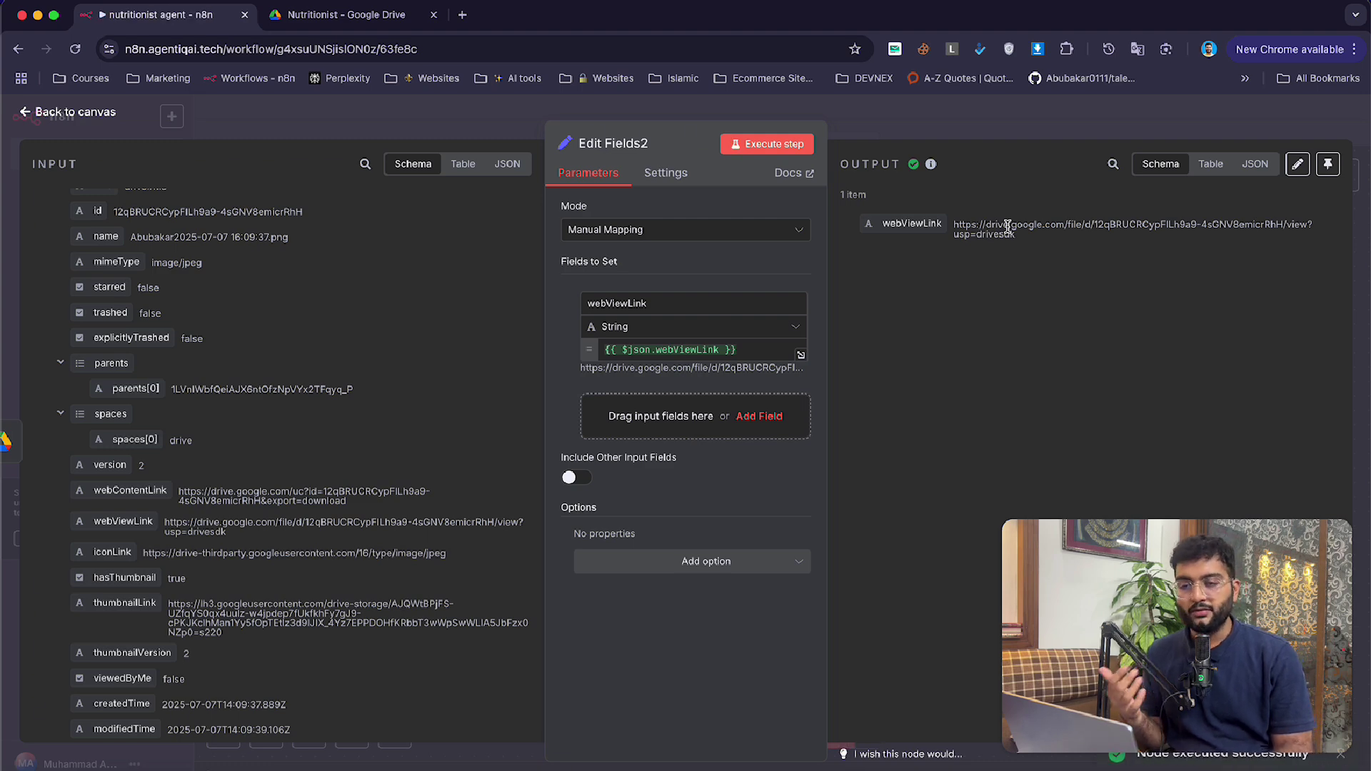
- Open the webViewLink URL from the output in a new browser tab to view the uploaded image
triple_click(969, 227)
key("super+c")
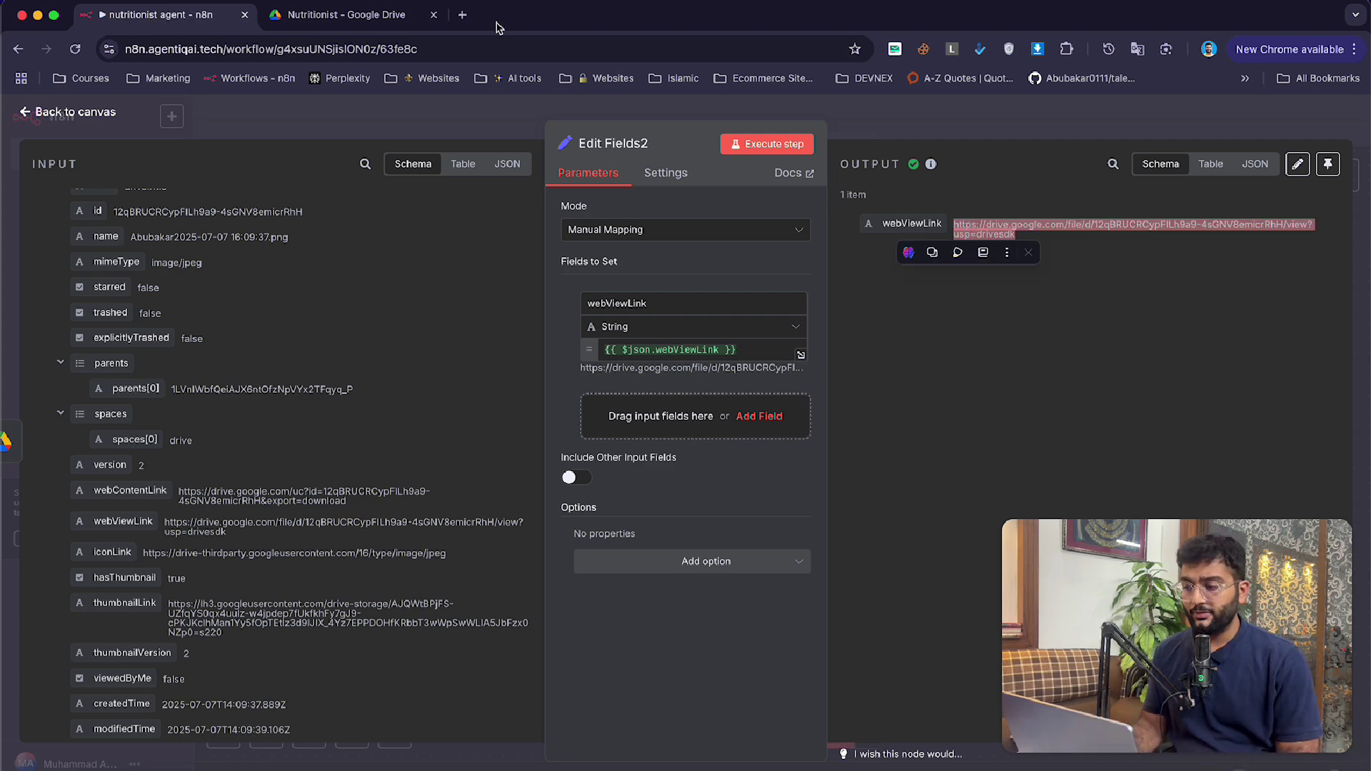
left_click(469, 14)
key("super+v")
key("Return")
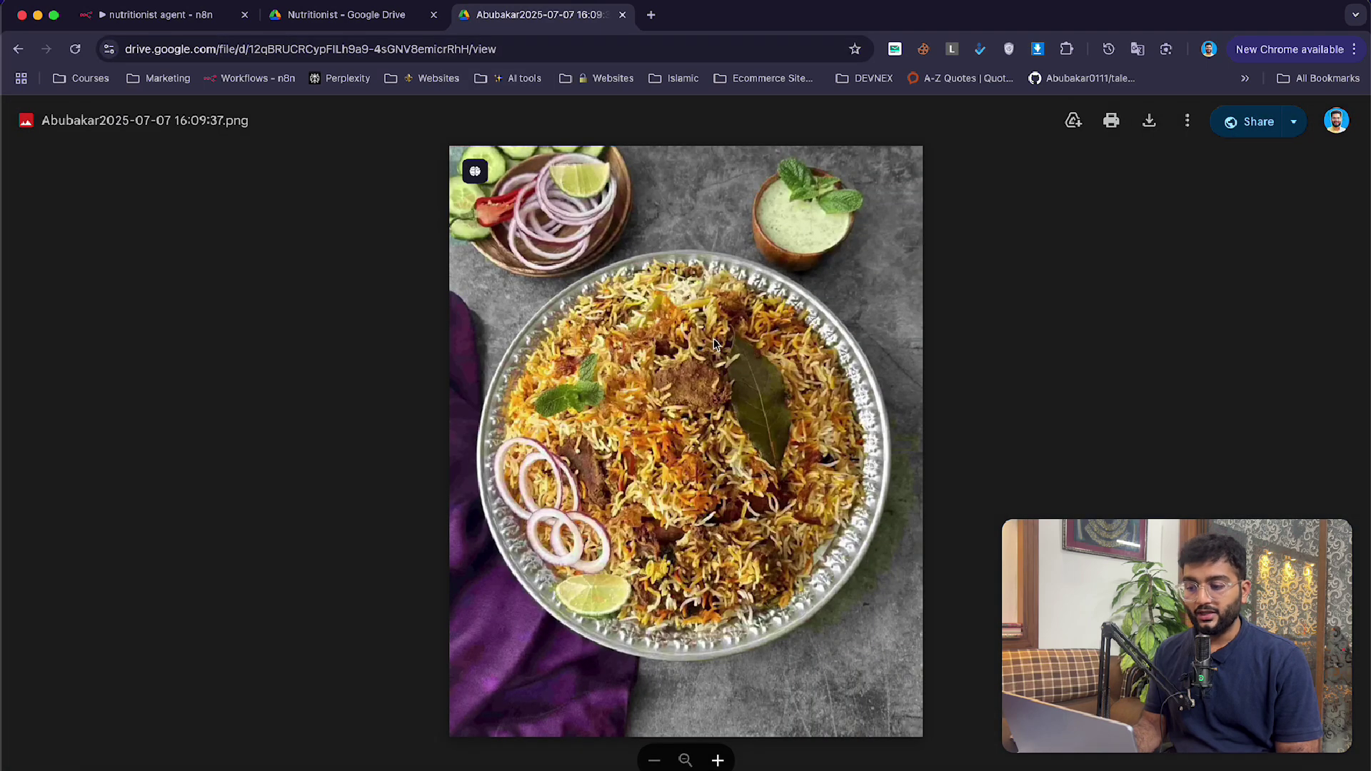
- Switch to WhatsApp to review the Devnex message with its image and Instagram URLs, and inspect the uploaded image in Drive
left_click(1029, 763)
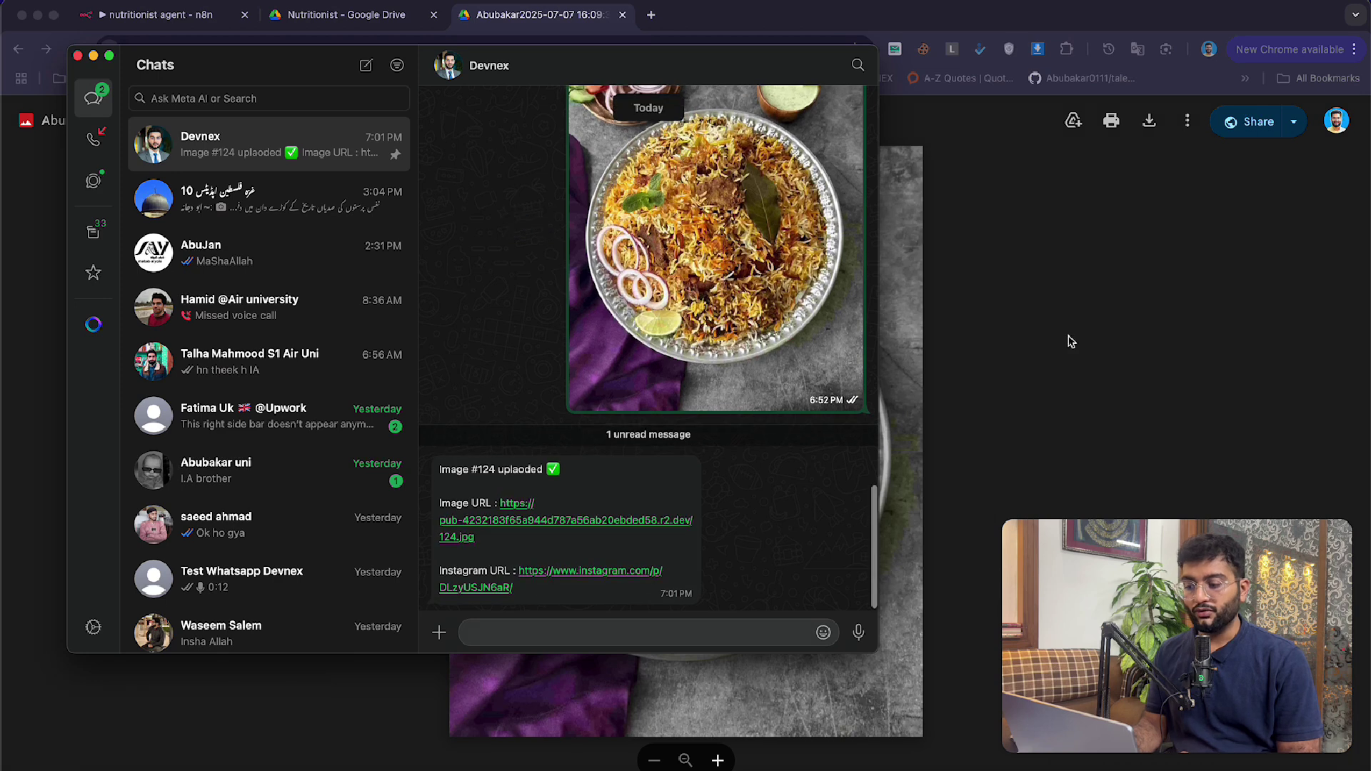
left_click_drag(441, 469, 590, 587)
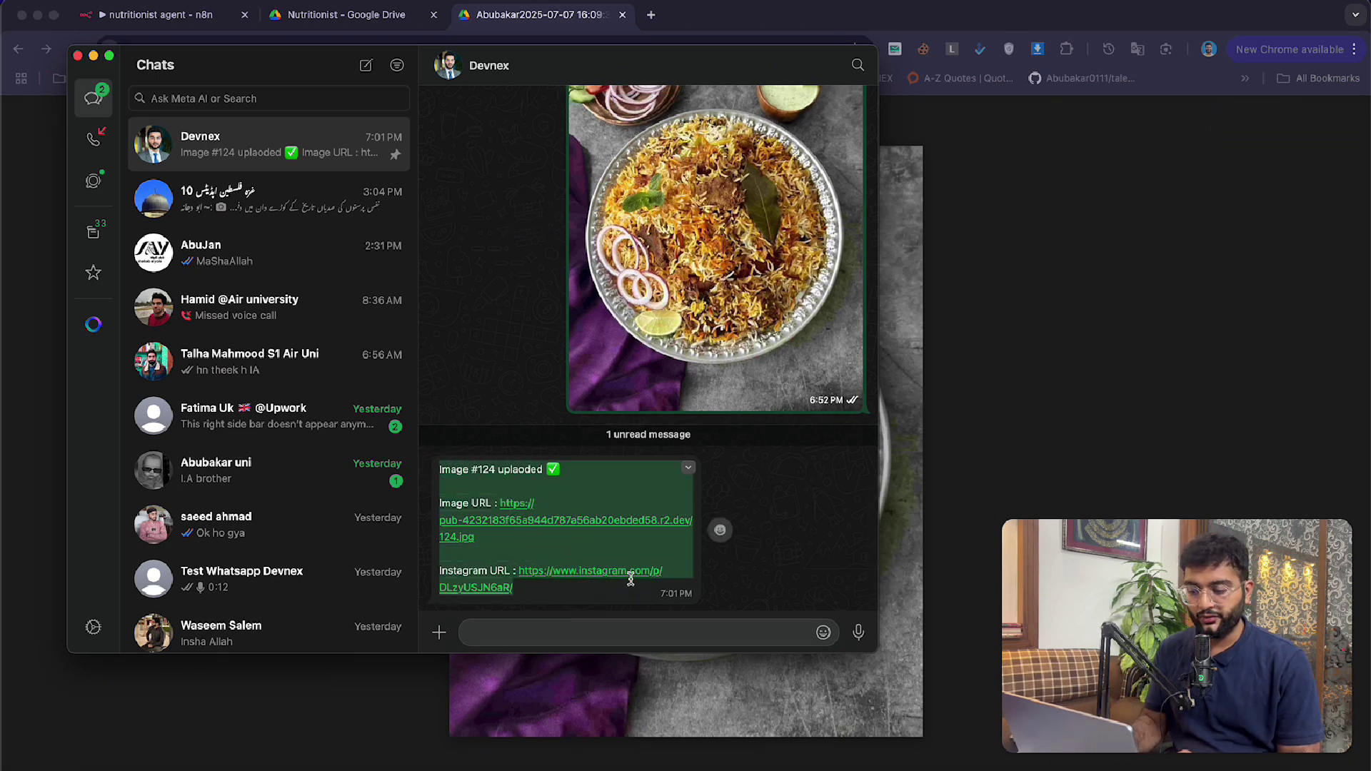
left_click(478, 494)
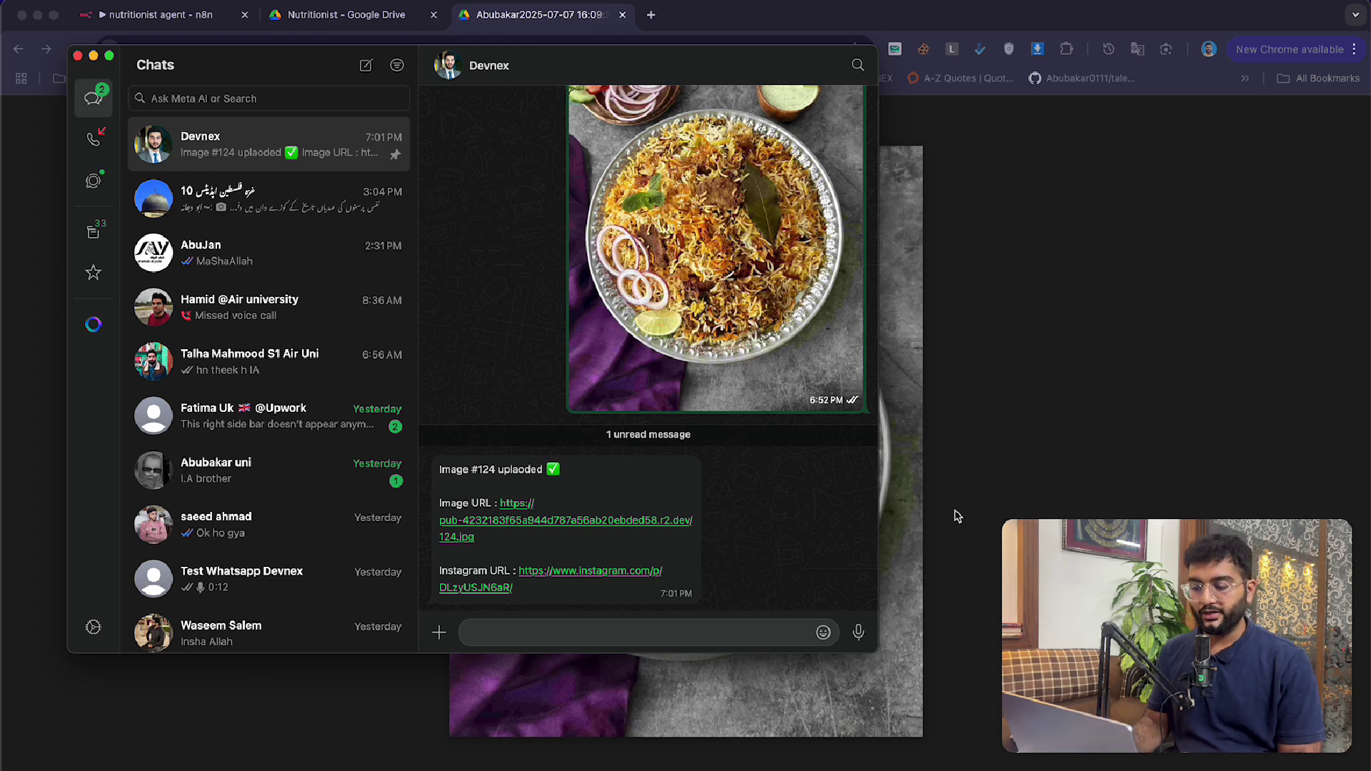
left_click(995, 415)
scroll(796, 350, "up", 5)
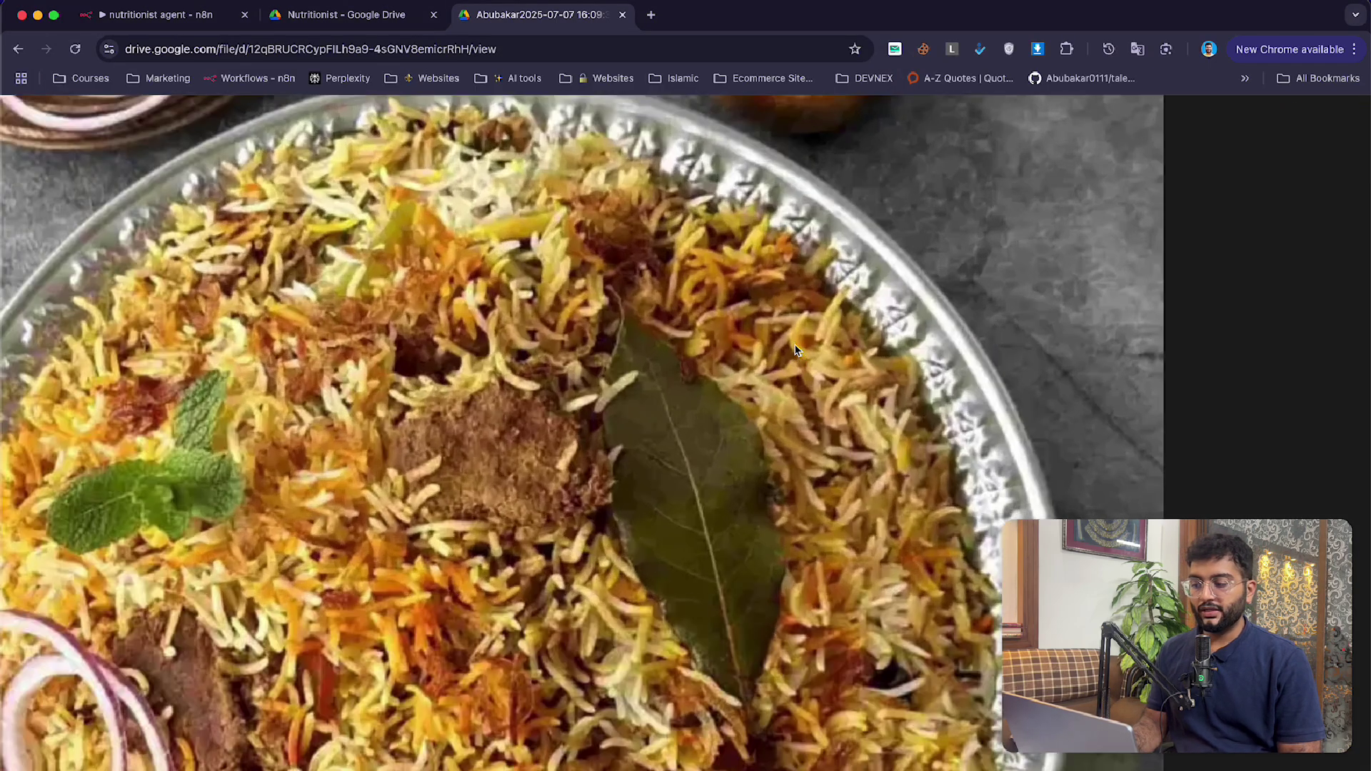
scroll(797, 350, "down", 5)
- Return to the n8n canvas and space out the Google Sheets, OpenAI1, Edit Fields1 and Edit Fields2 nodes to make room for another node
left_click(161, 15)
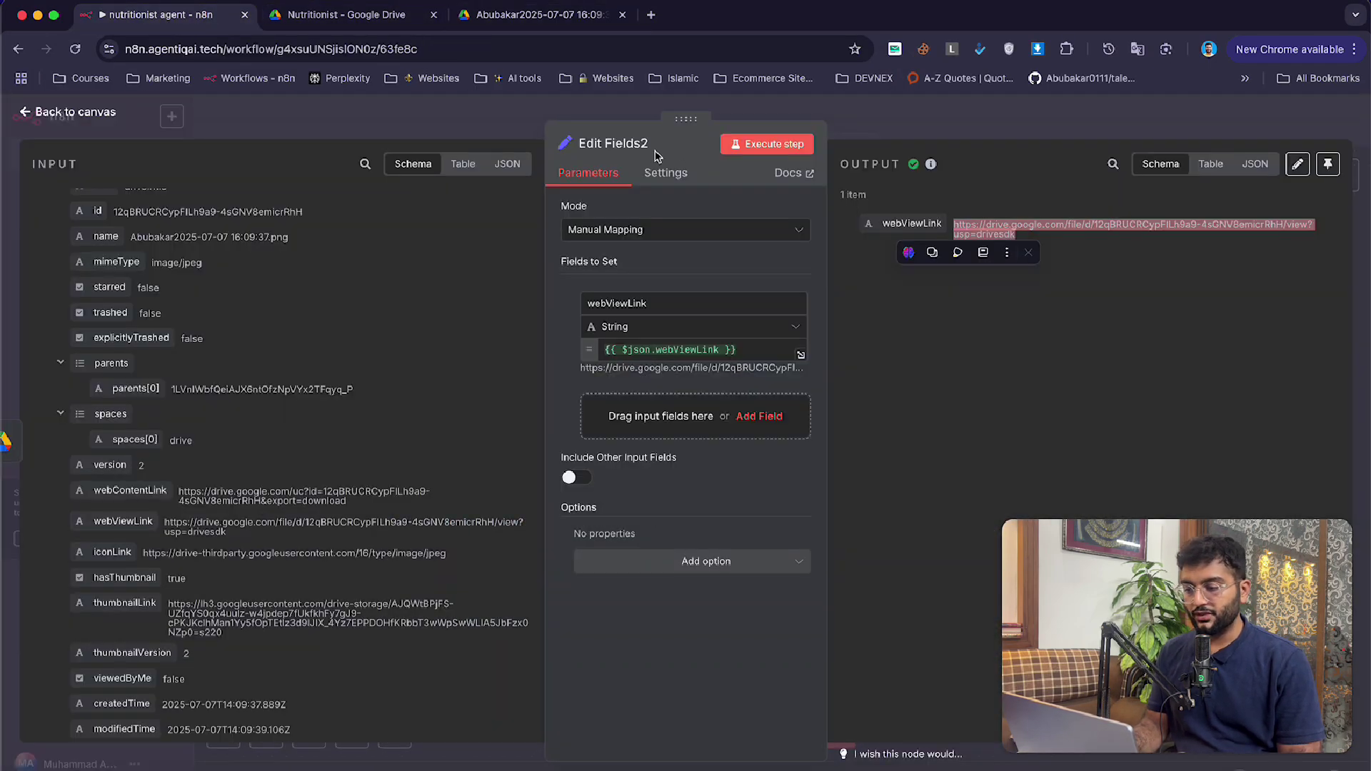
left_click(455, 122)
left_click_drag(886, 366, 813, 366)
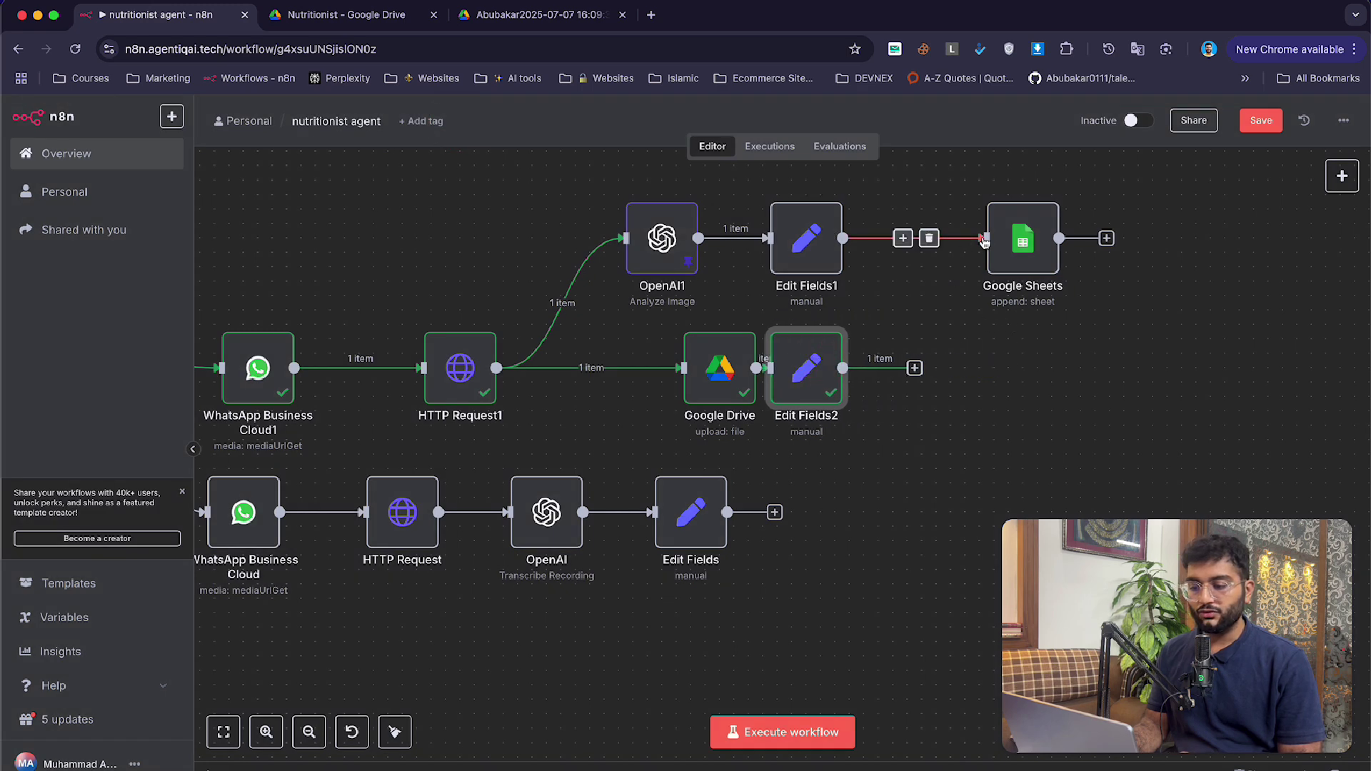
left_click_drag(1005, 233, 1221, 262)
left_click_drag(662, 238, 734, 238)
left_click_drag(782, 372, 855, 372)
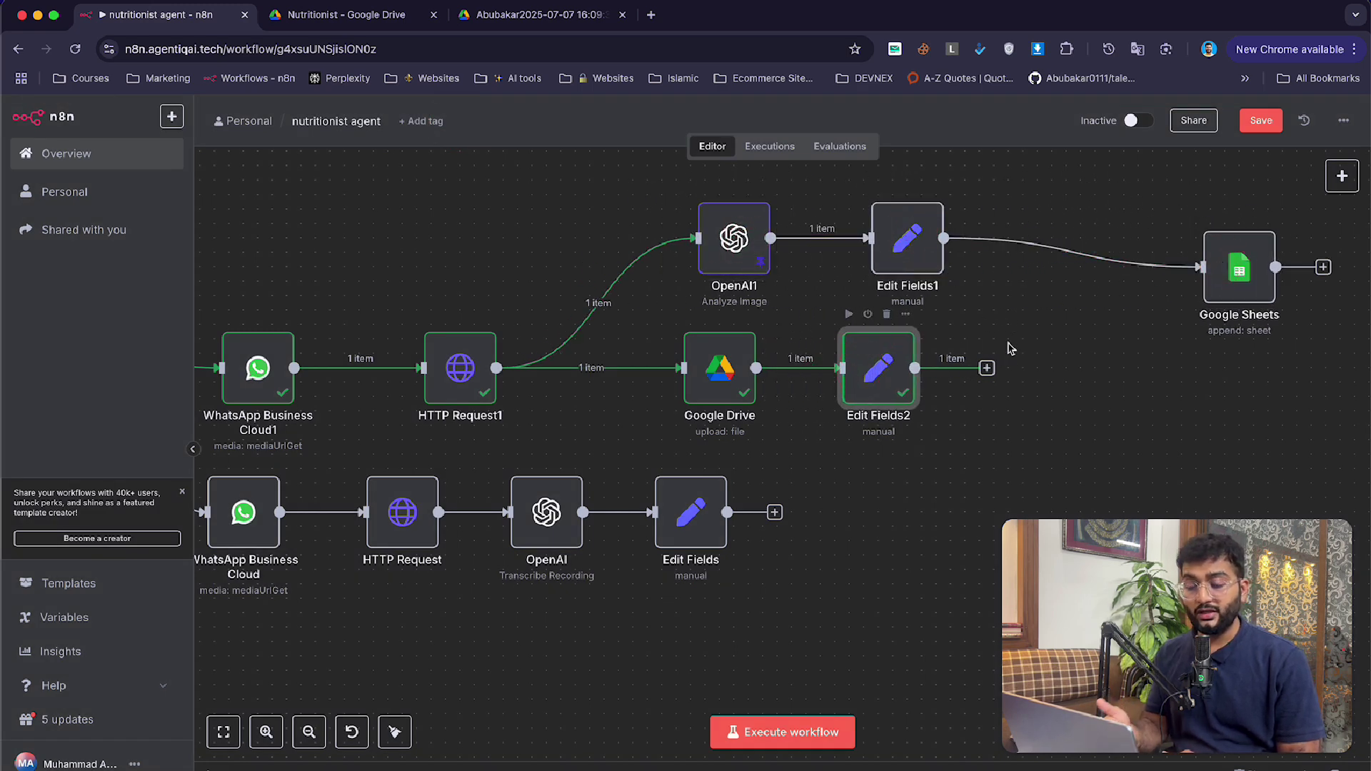
- Add a Merge node after Edit Fields2, keeping its default settings
left_click(986, 367)
type("me")
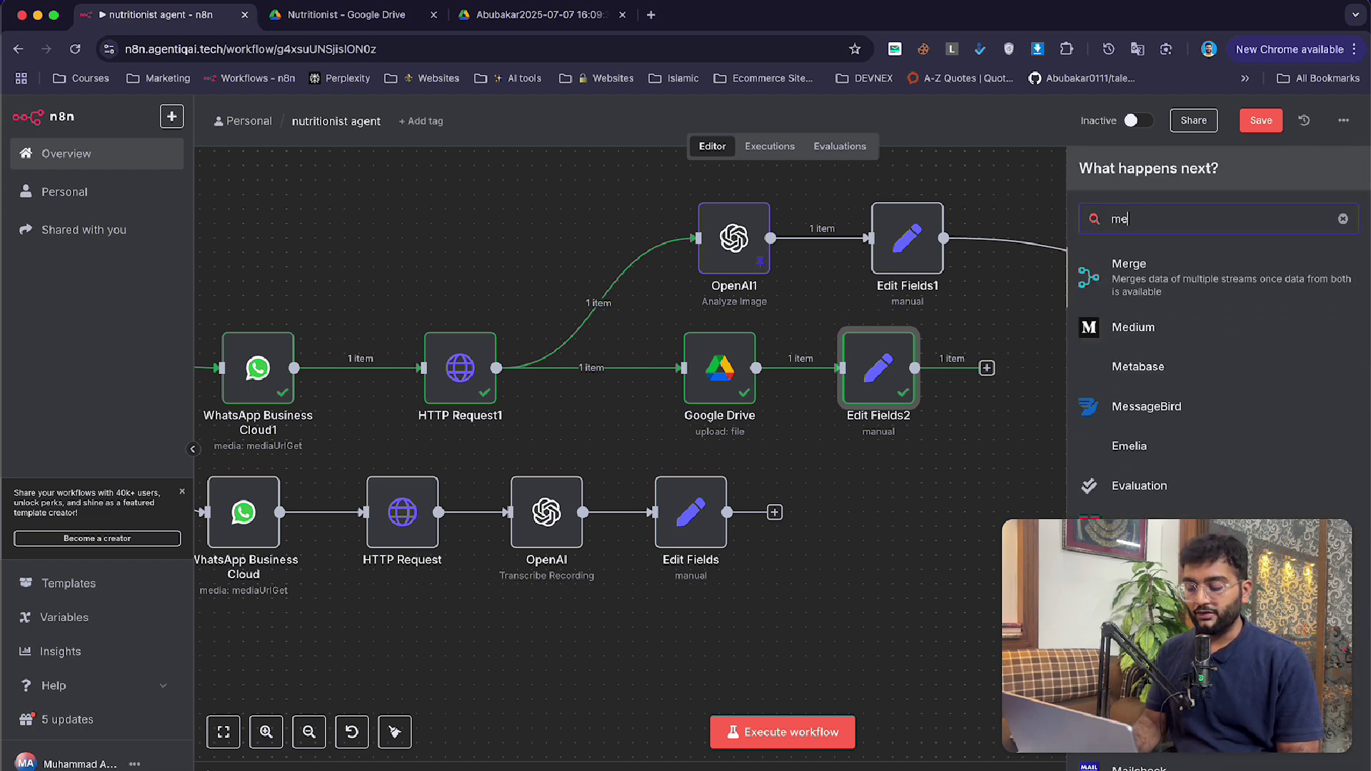
type("rg")
key("Return")
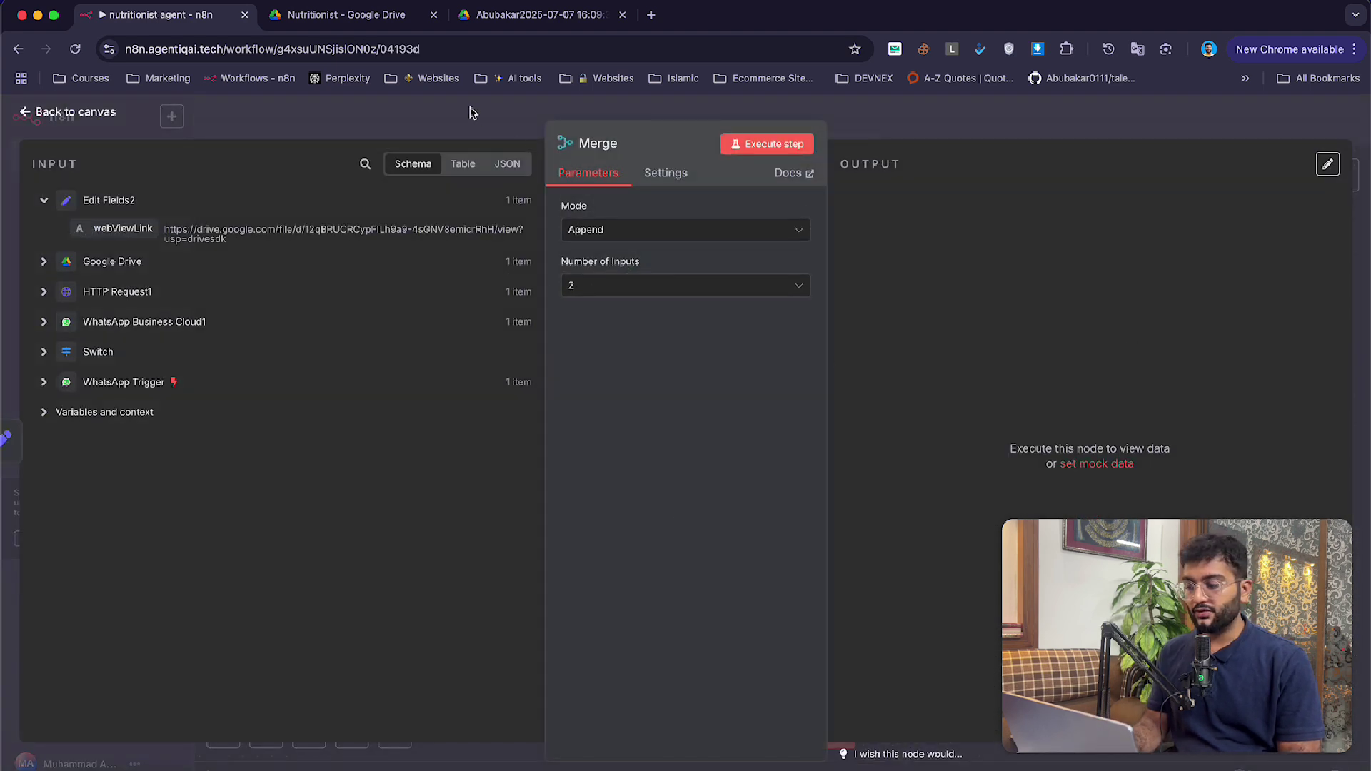
left_click(470, 112)
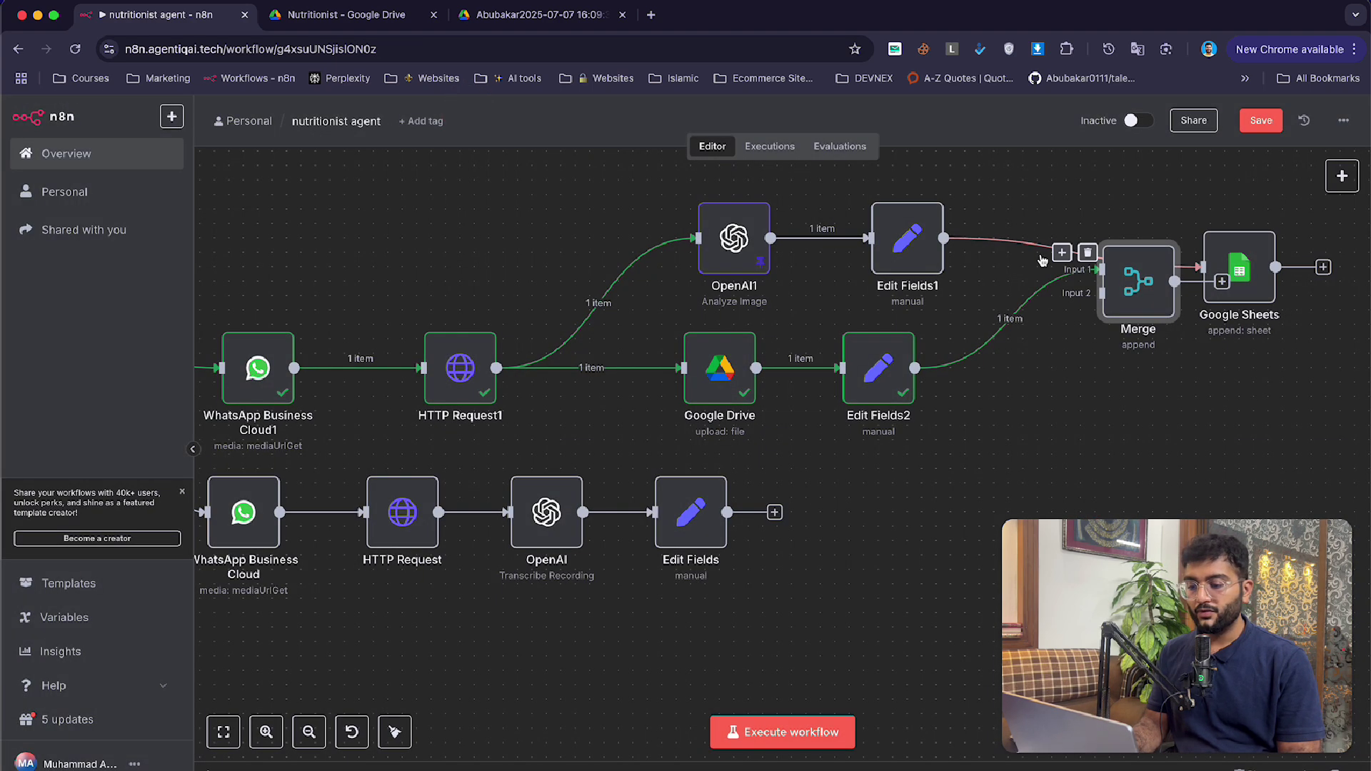
- Disconnect Google Sheets from Edit Fields1, and wire Edit Fields1 to Merge Input 1 and Edit Fields2 to Input 2
left_click(1088, 252)
left_click_drag(944, 238, 1057, 286)
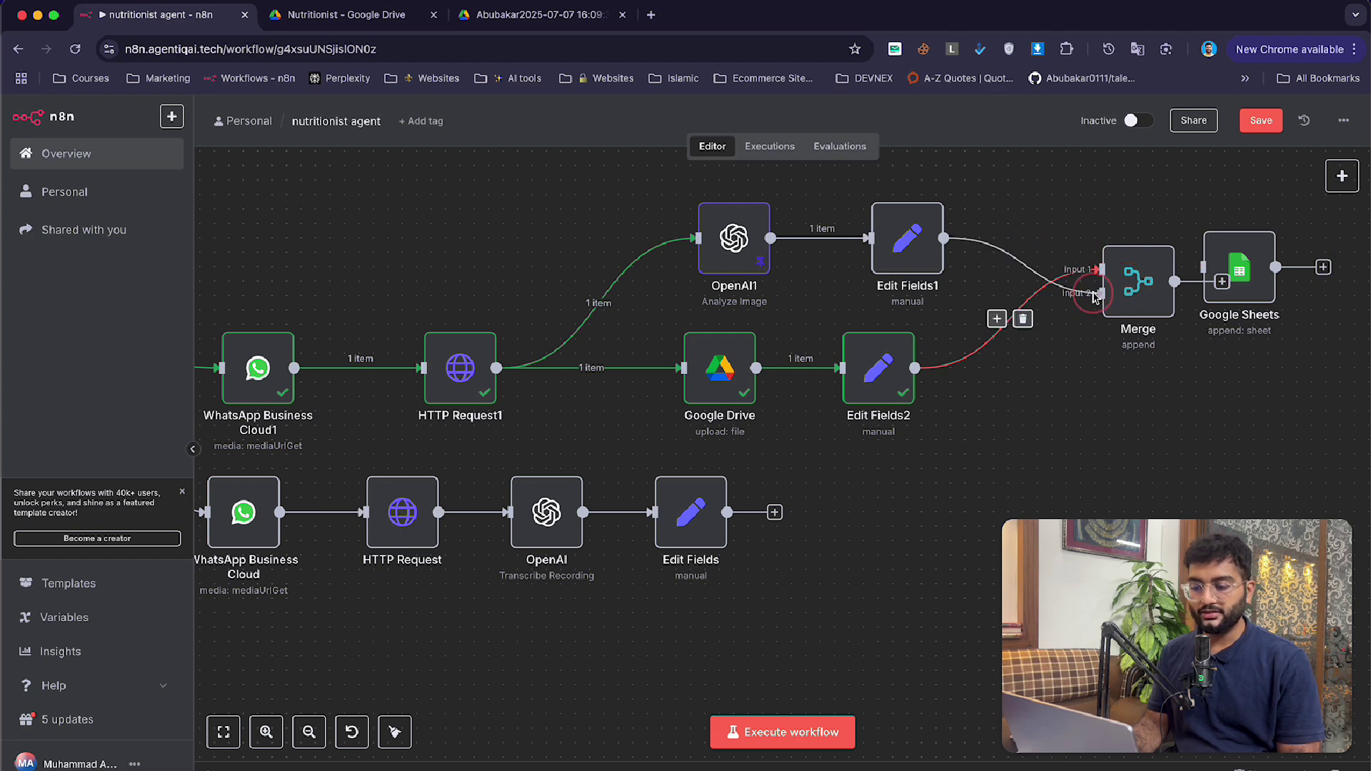
left_click(1010, 315)
left_click_drag(989, 237, 1100, 269)
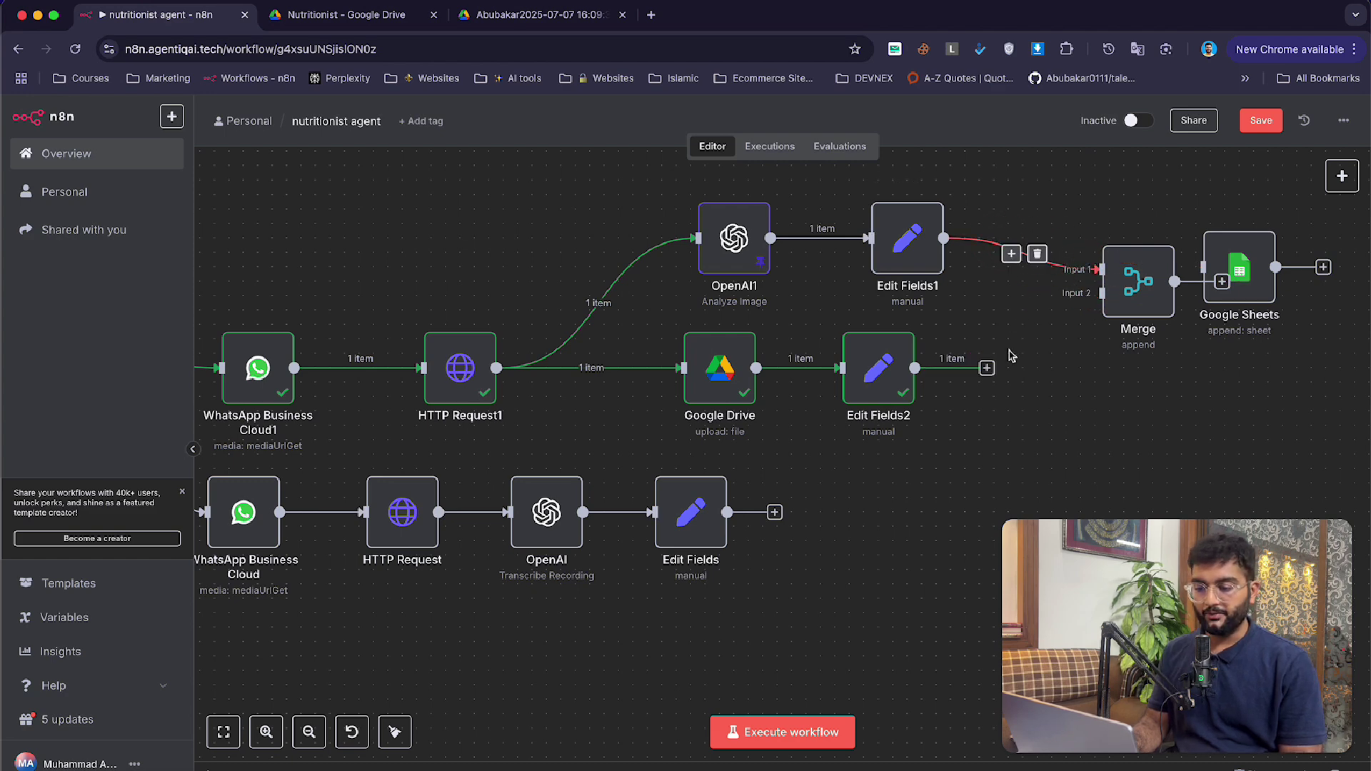
left_click_drag(986, 367, 1052, 285)
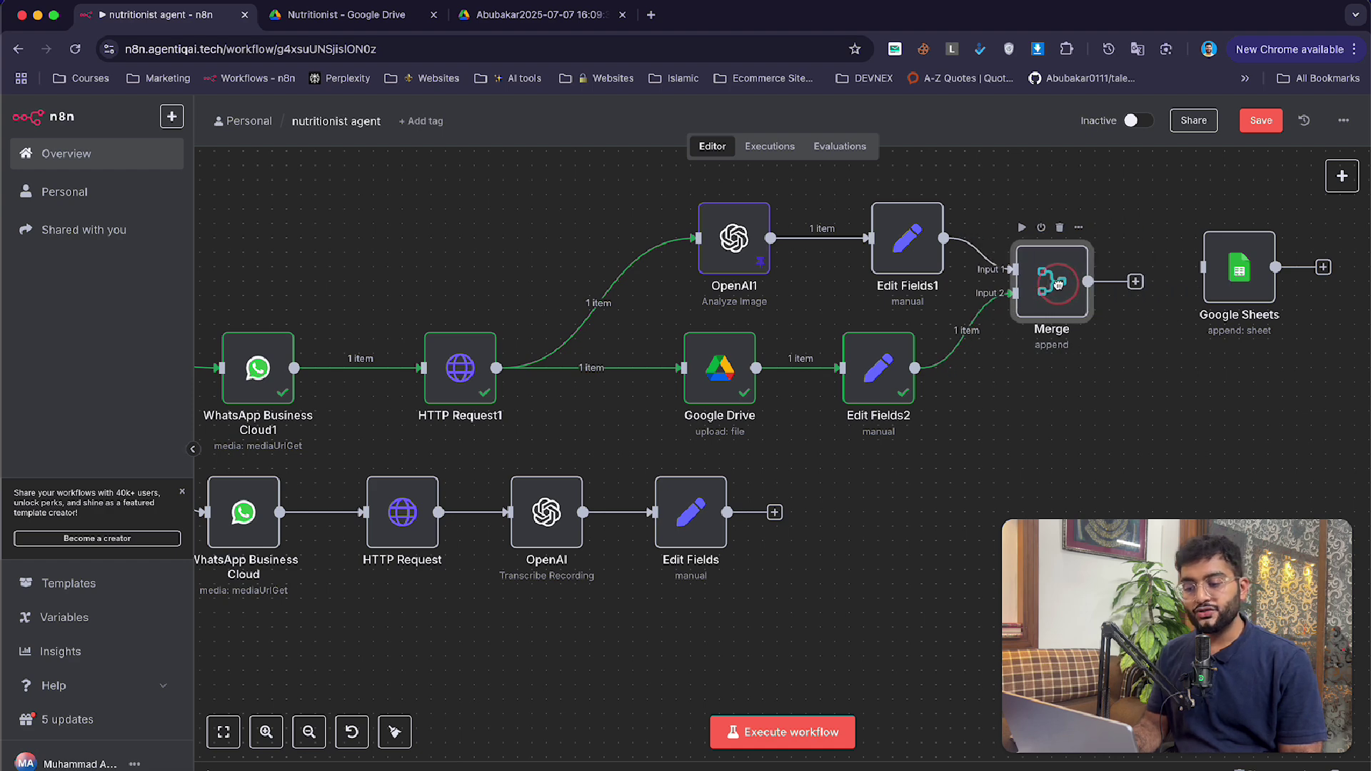
- Tidy the canvas by shifting OpenAI1 and Edit Fields1 away from Merge and nudging the Google Sheets node outward
left_click_drag(750, 250, 721, 250)
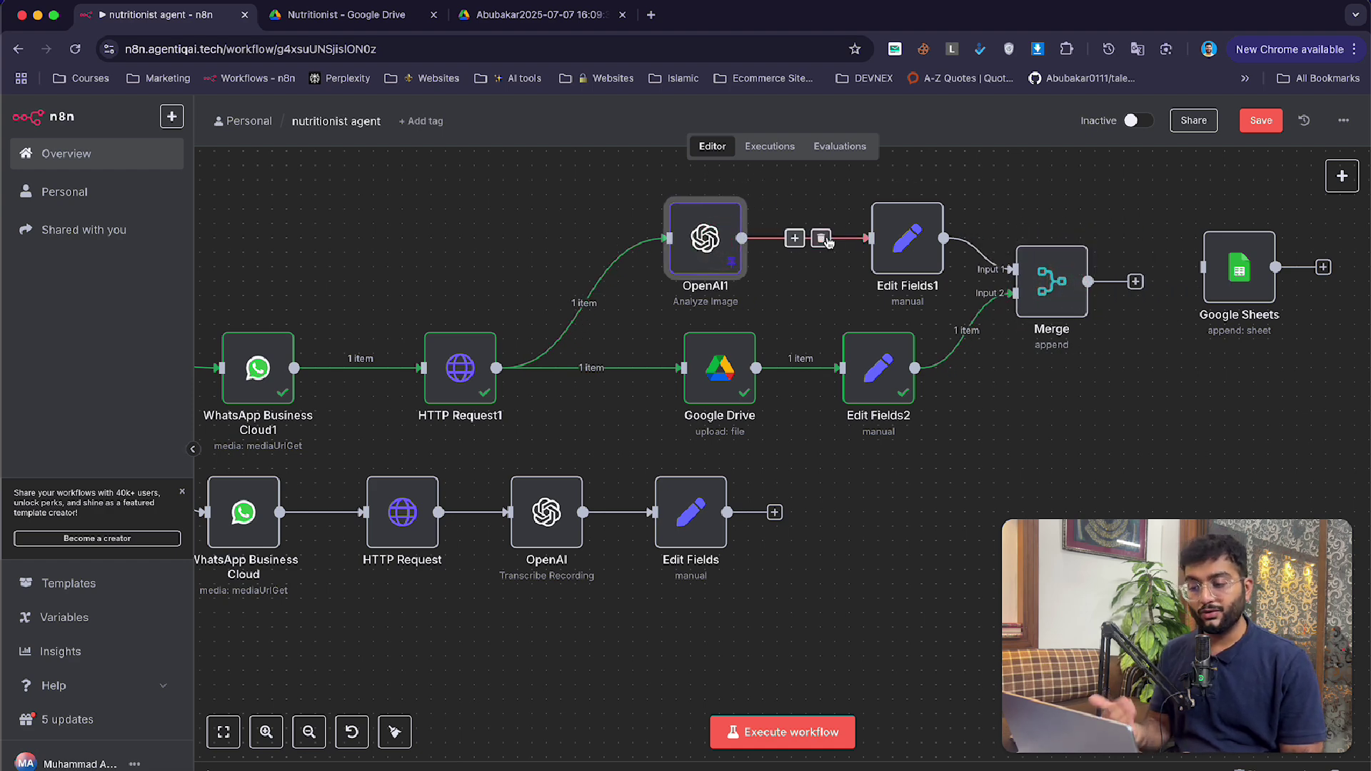
left_click_drag(882, 240, 825, 241)
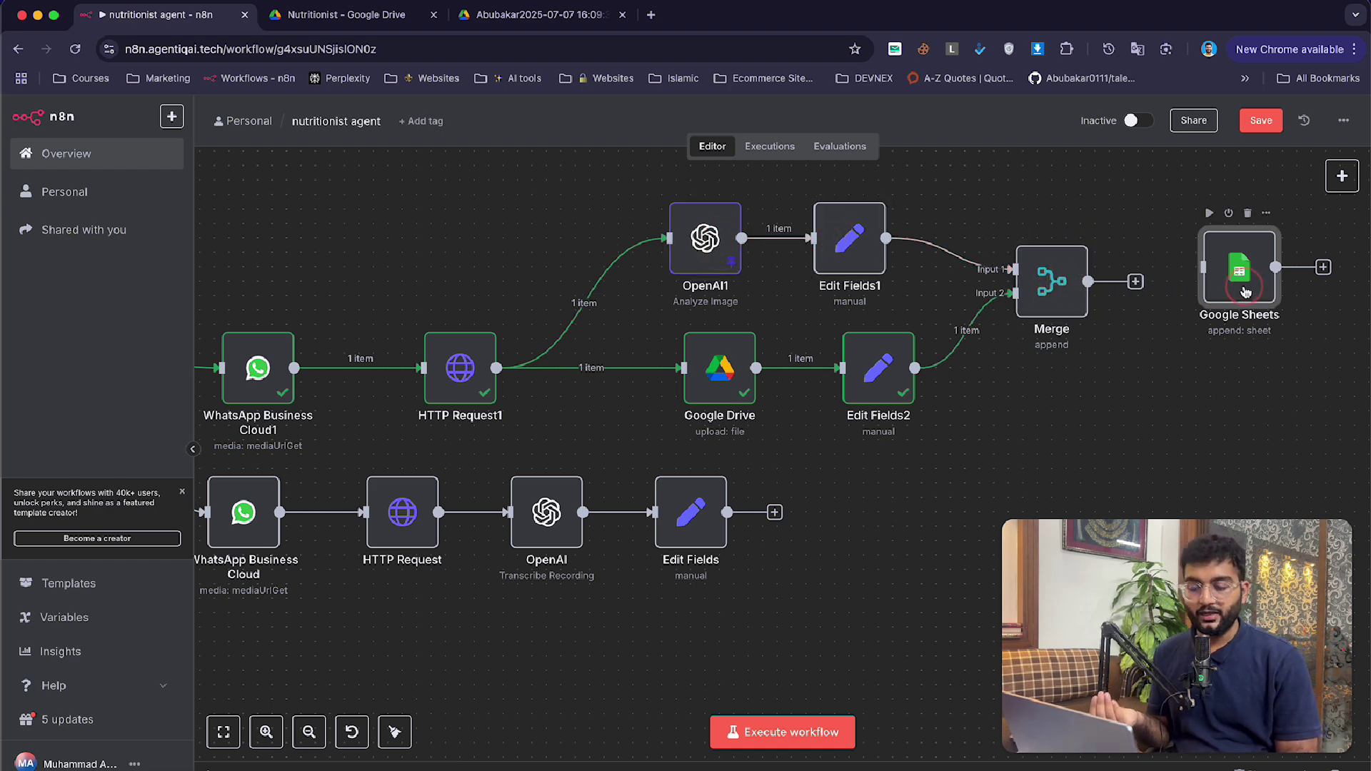
mouse_move(1245, 282)
left_mouse_down()
mouse_move(1202, 296)
mouse_move(1261, 291)
left_mouse_up()
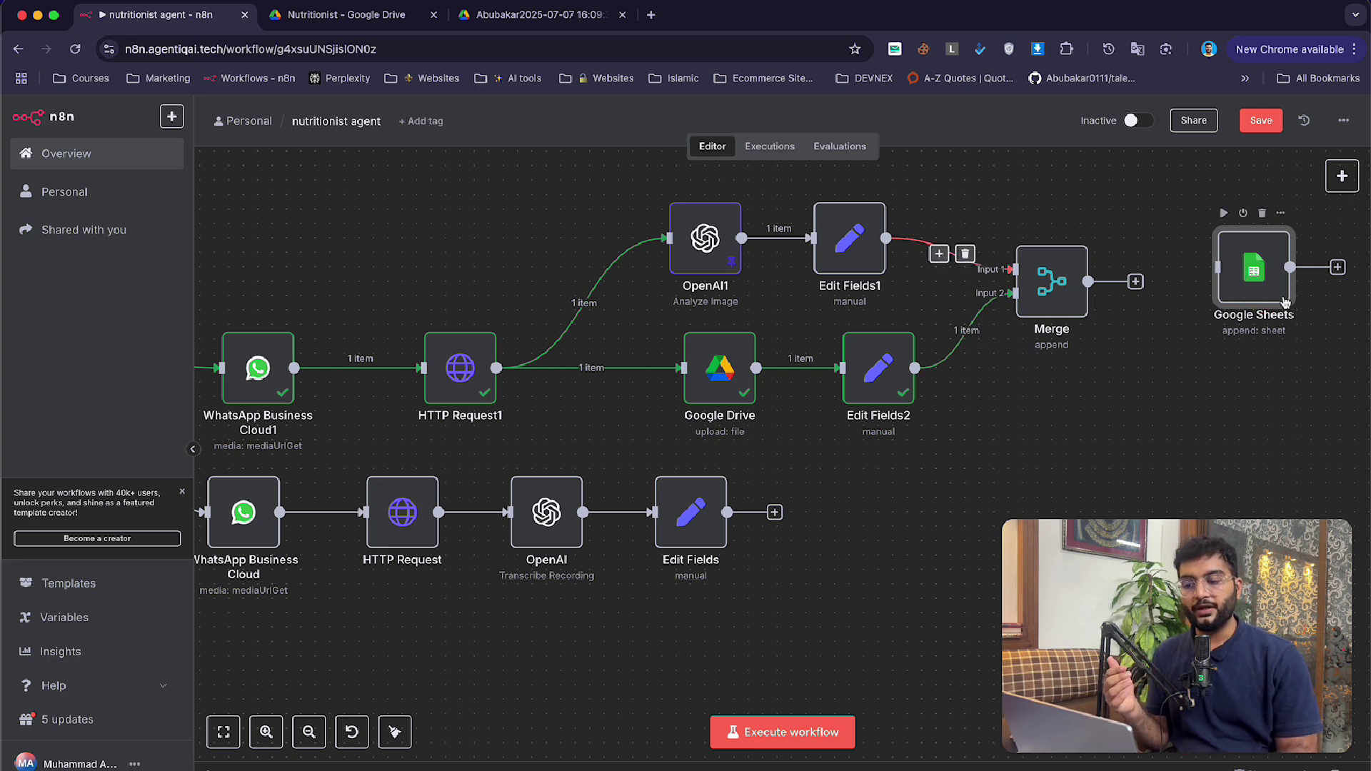
- Run the Merge node, switch its mode to Combine by All Possible Combinations, and execute it again
left_click(1022, 228)
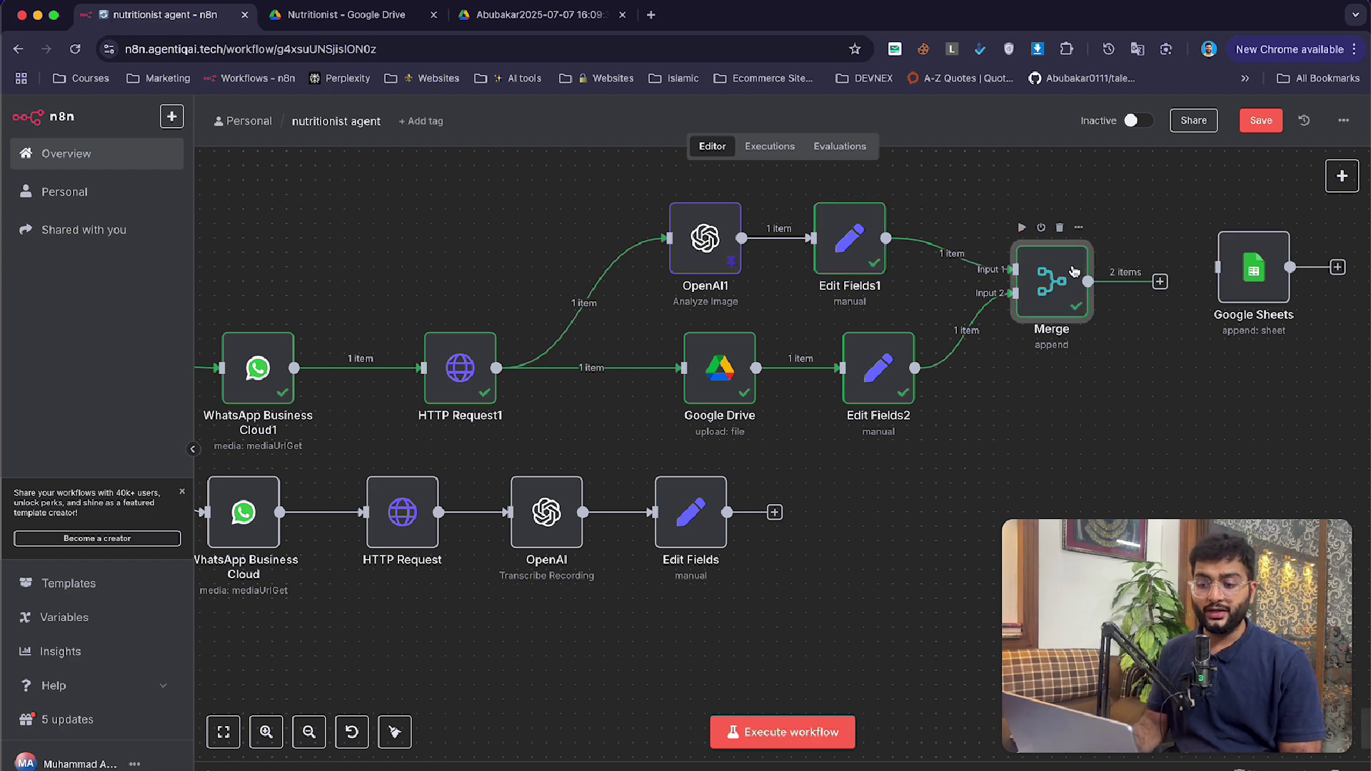
double_click(1049, 280)
left_click(729, 231)
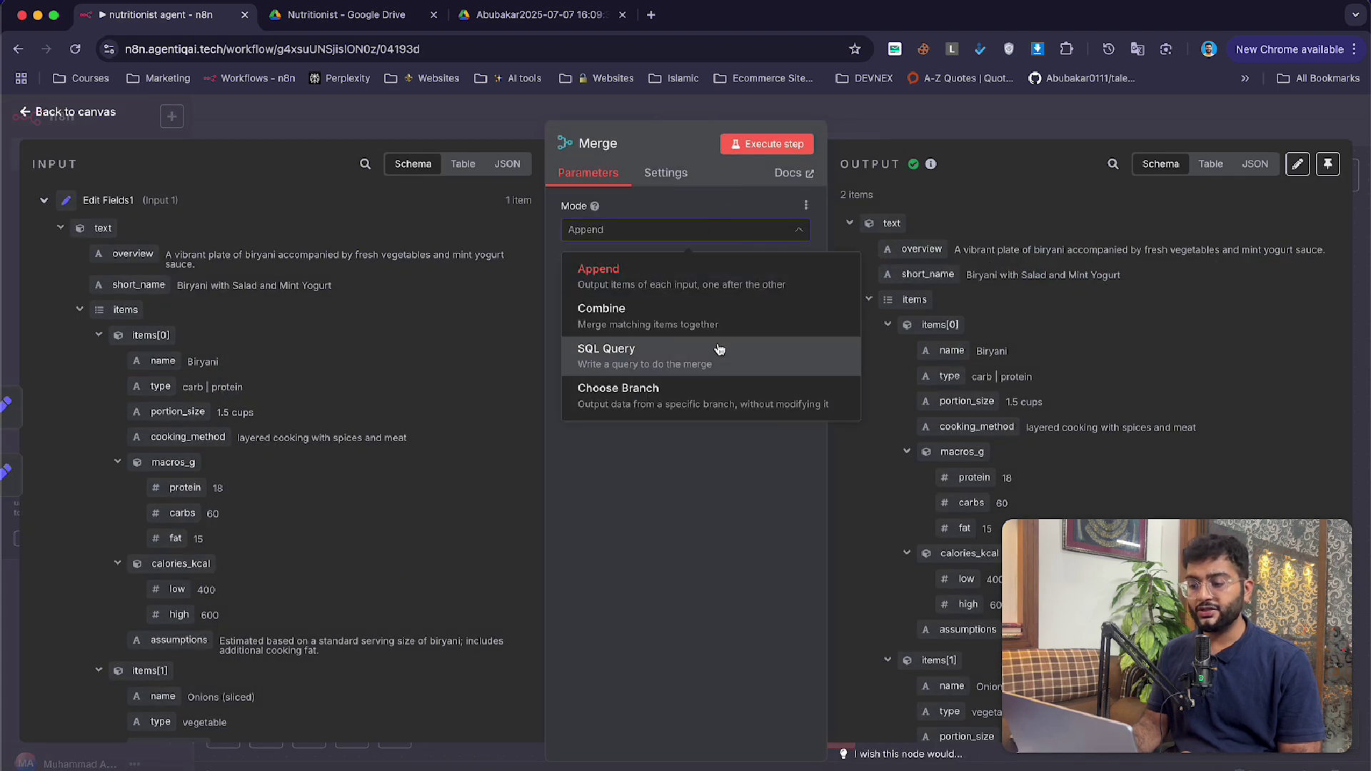
left_click(719, 310)
left_click(712, 286)
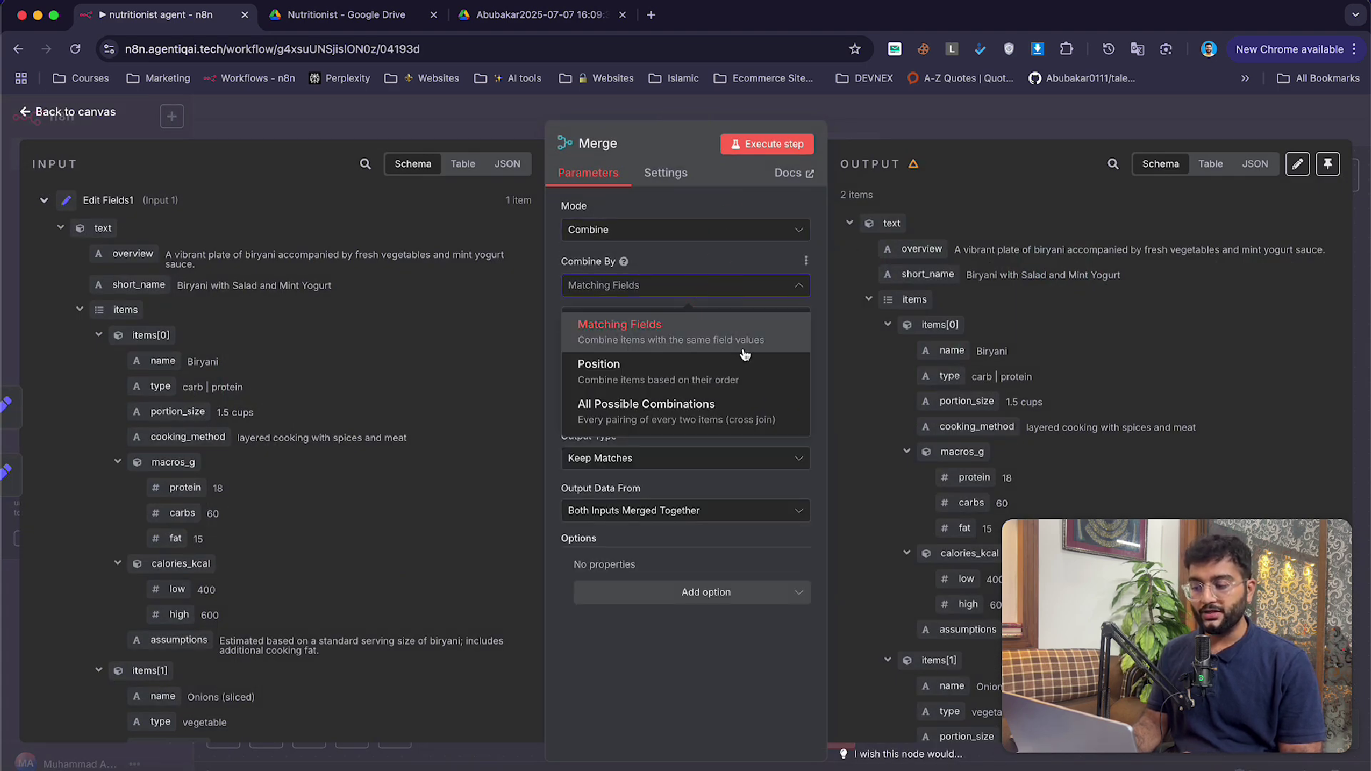
left_click(736, 416)
left_click(758, 144)
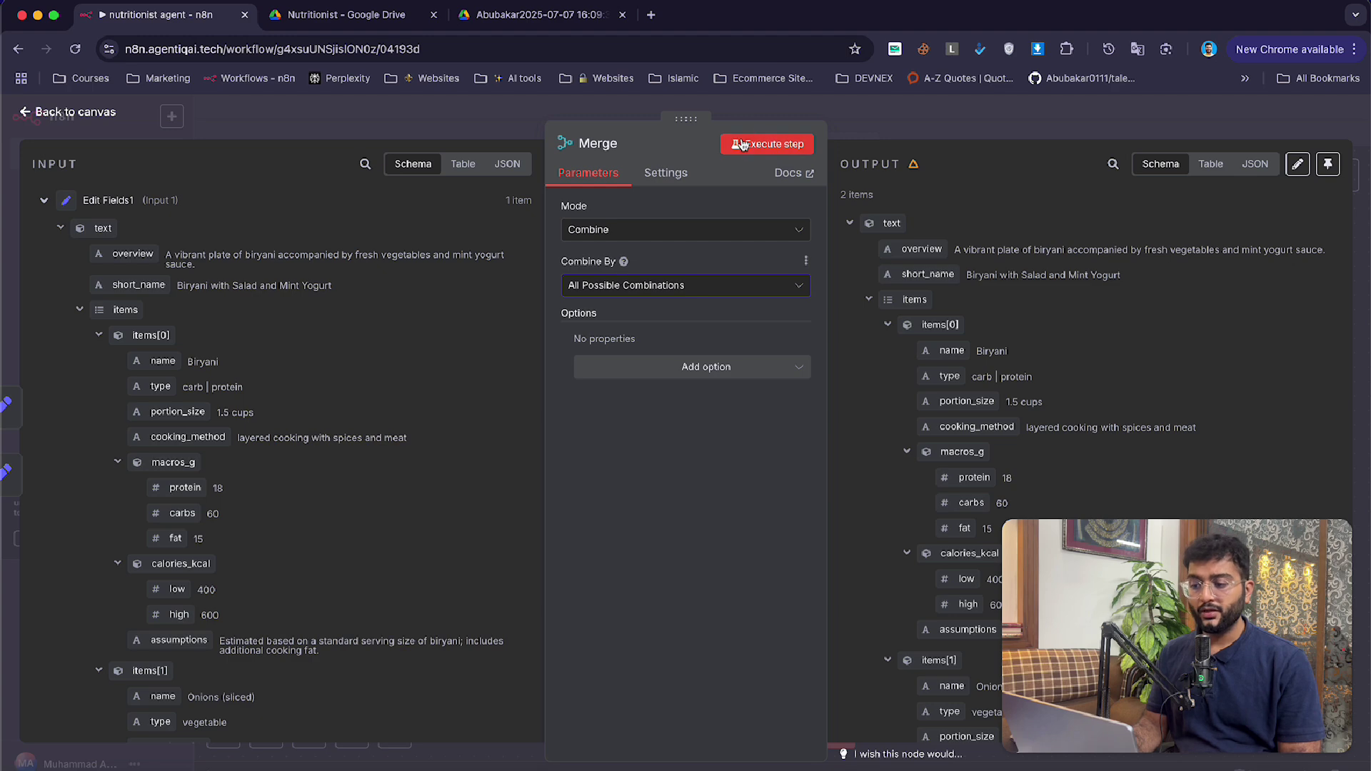
left_click(912, 119)
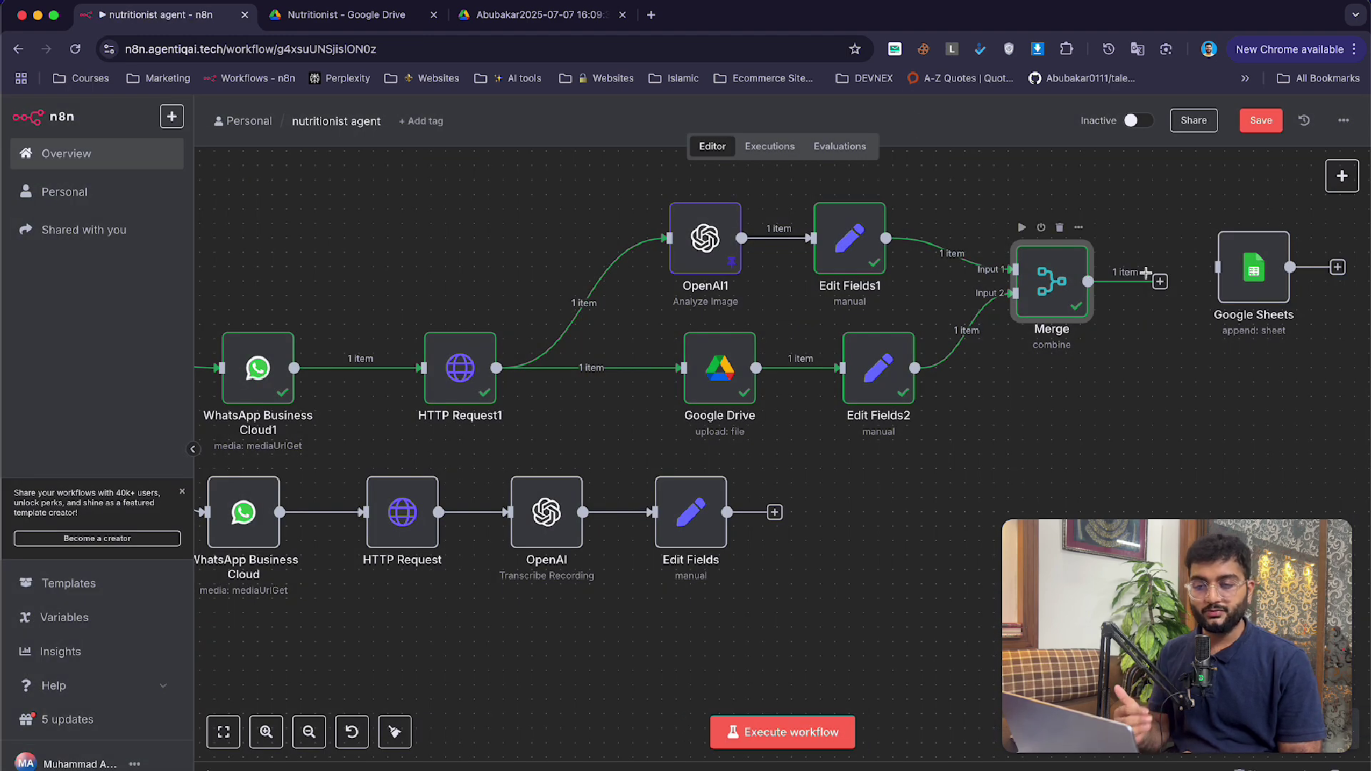
- Wire Merge's output into Google Sheets, map the Picture column to {{ $json.webViewLink }}, and execute the node
double_click(1254, 270)
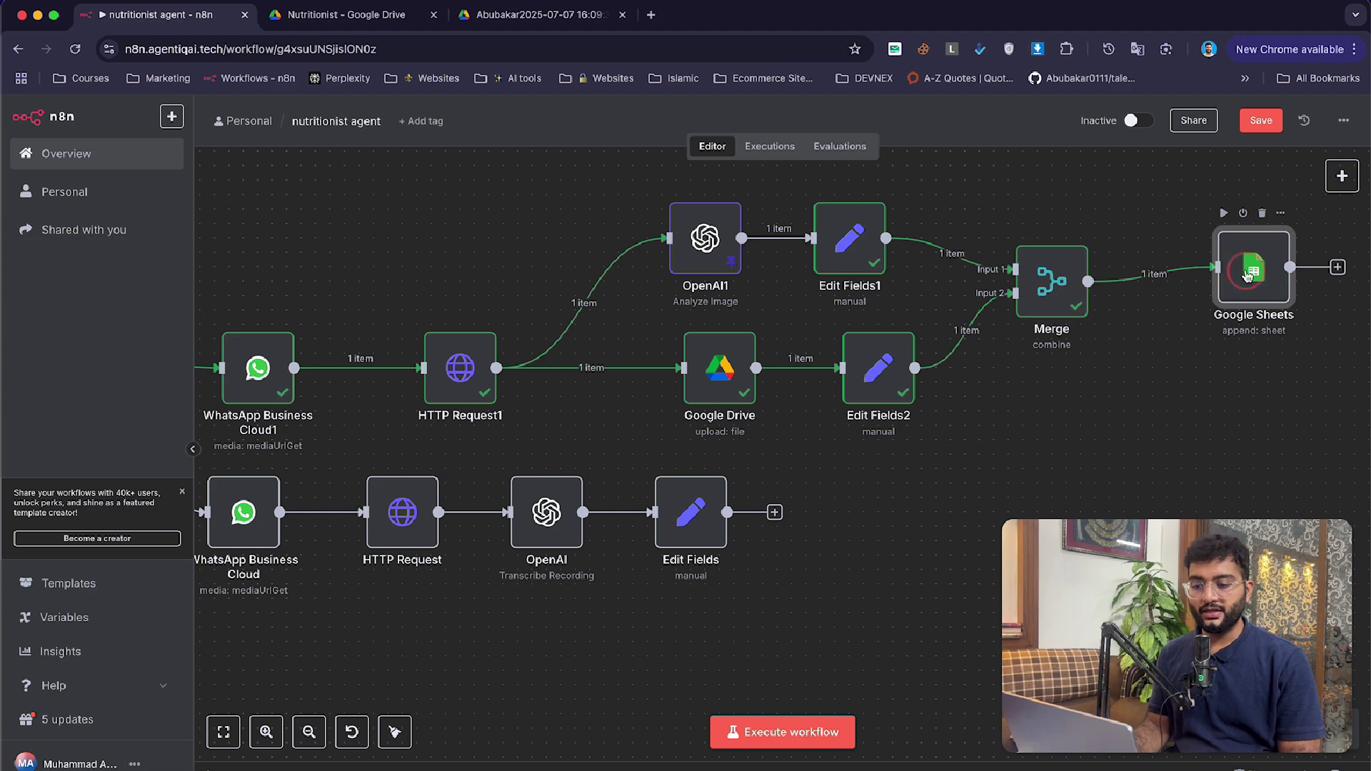
scroll(649, 374, "down", 10)
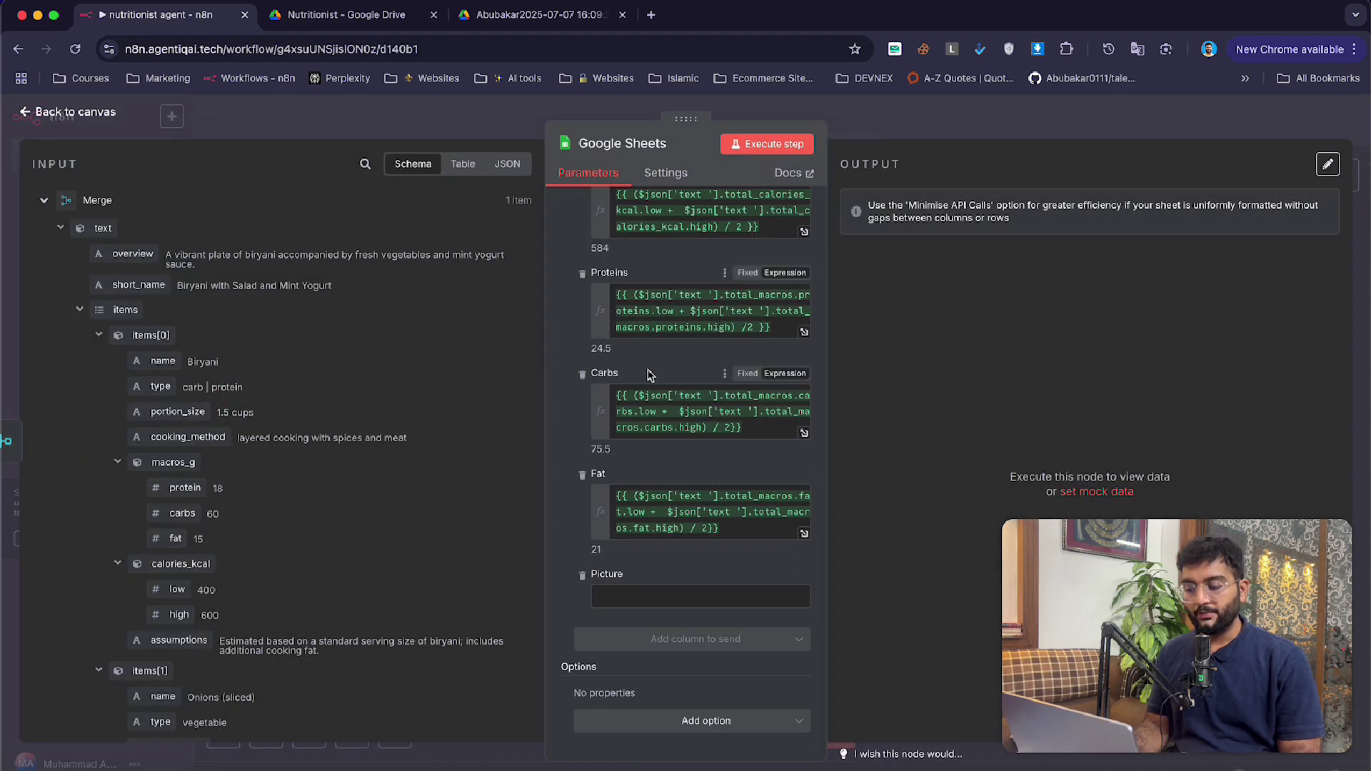
scroll(649, 373, "up", 6)
scroll(650, 375, "down", 6)
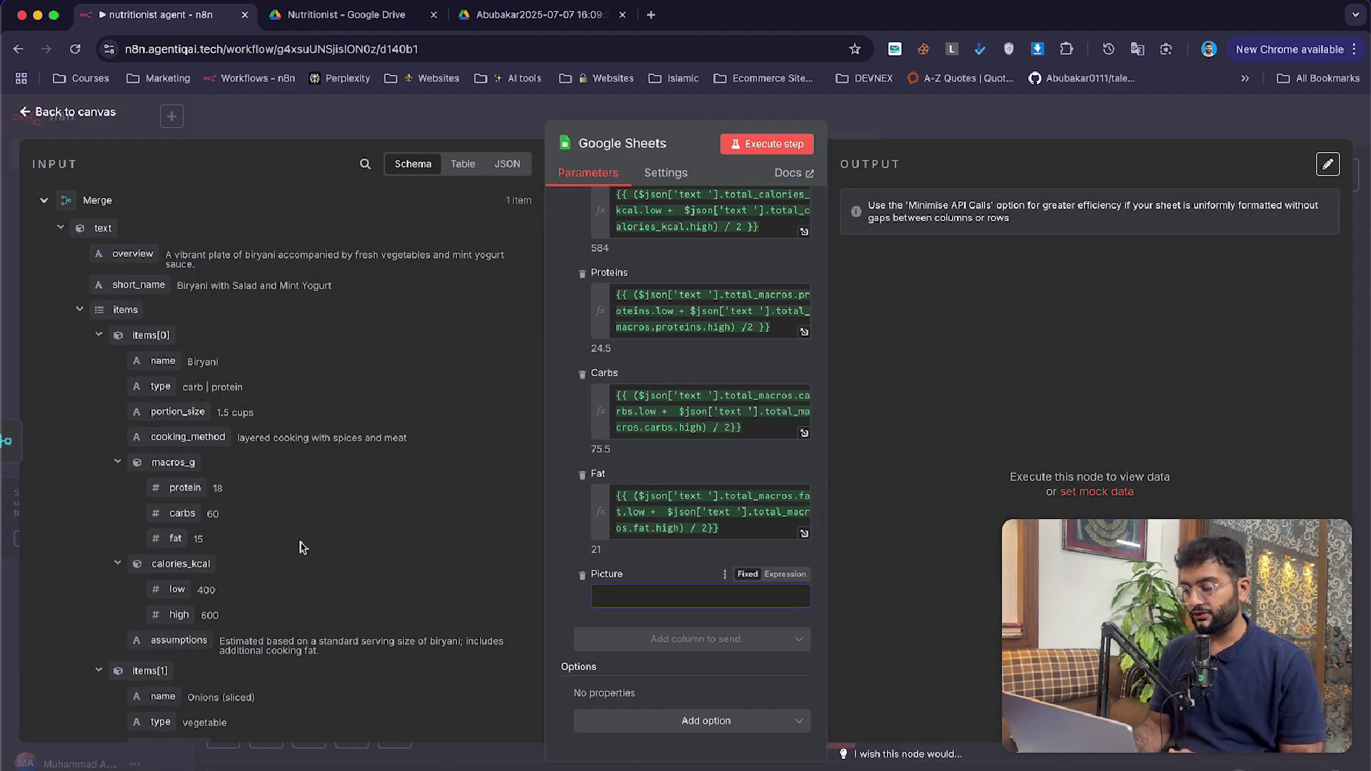
scroll(196, 314, "down", 10)
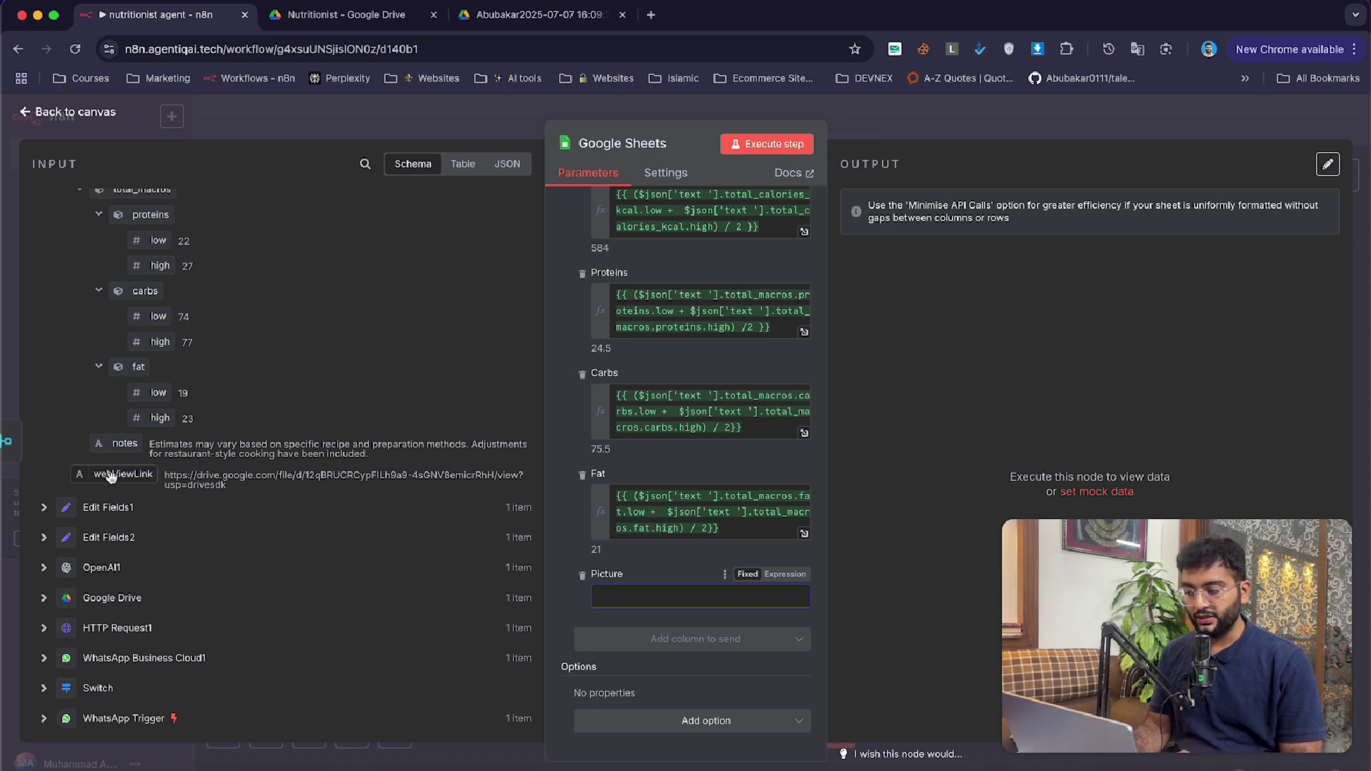
left_click_drag(110, 477, 682, 607)
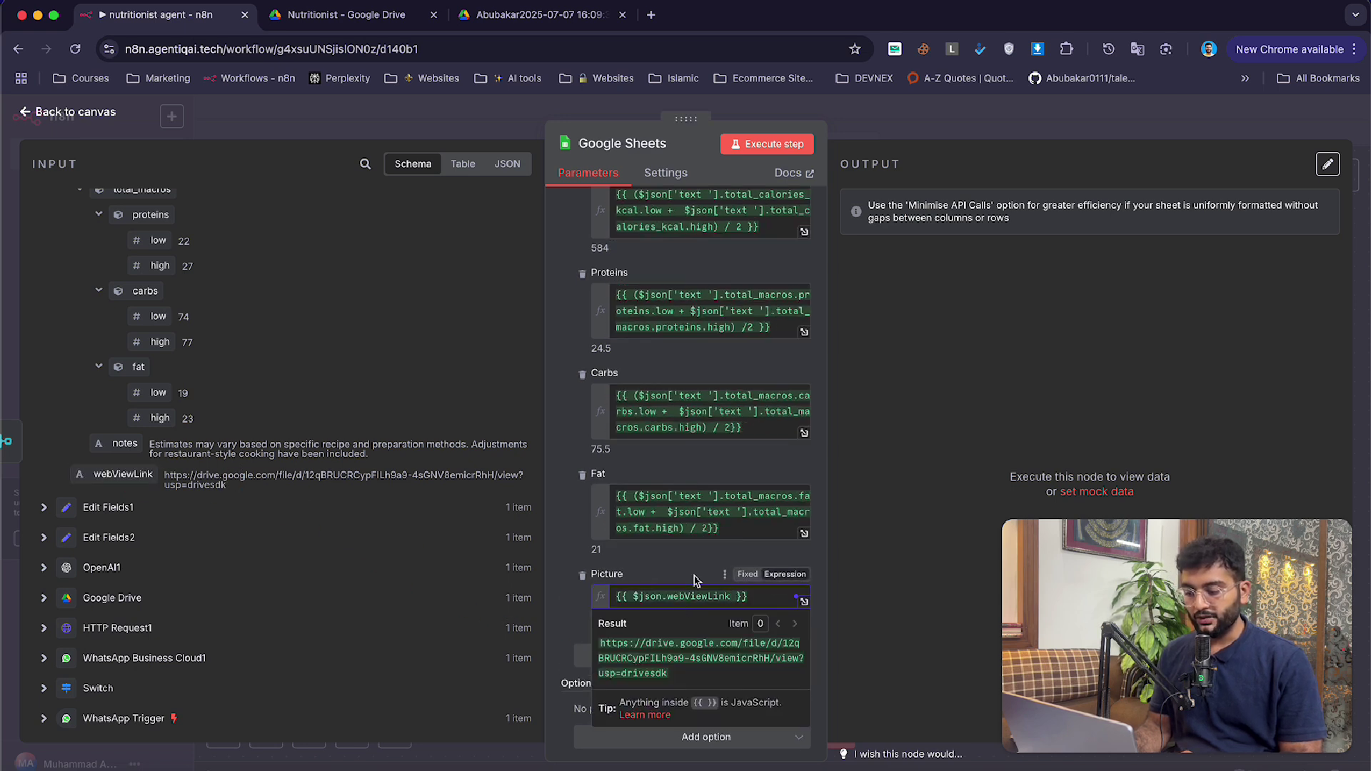
left_click(759, 142)
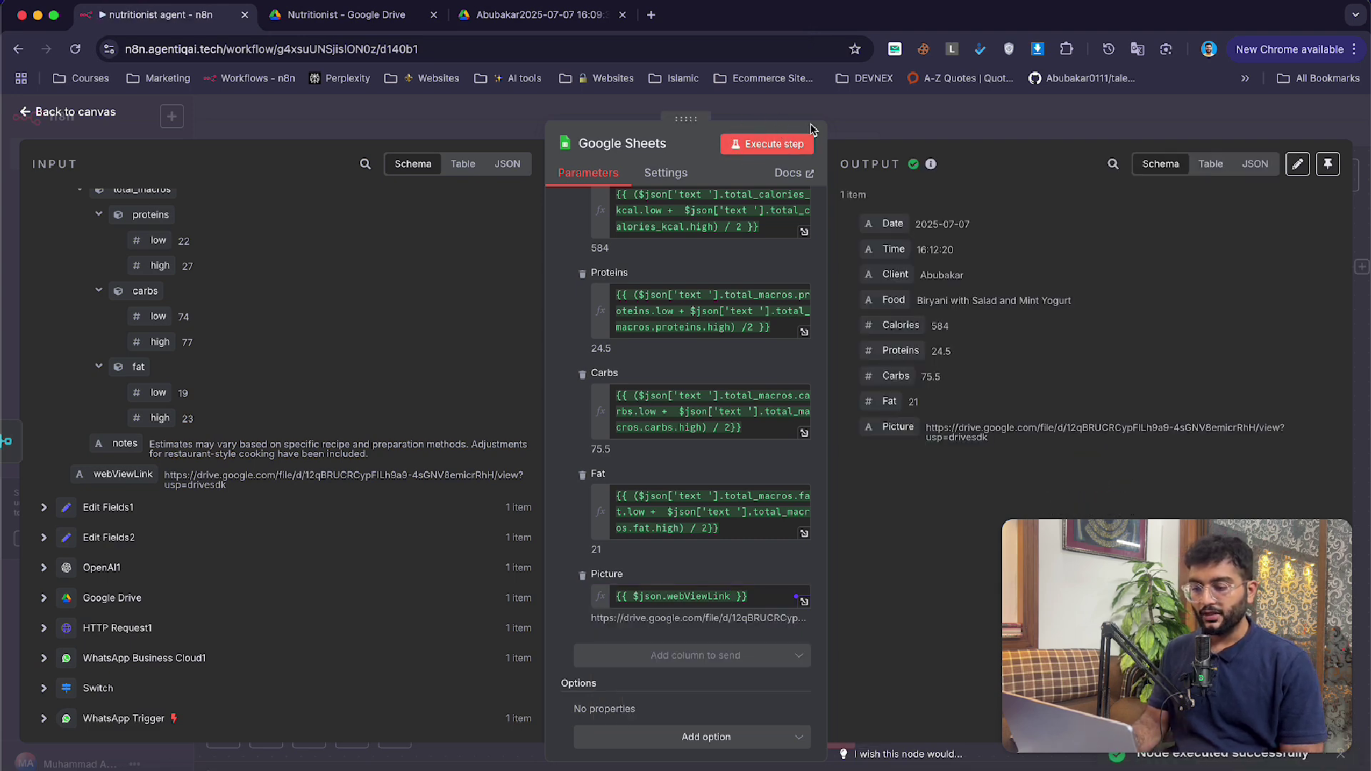
- Switch to the Meal Nutrition Agent spreadsheet and compare the last two Meal Tracker rows, checking the new row's nutrition values and Picture link
key("super+grave")
left_click_drag(678, 420, 704, 437)
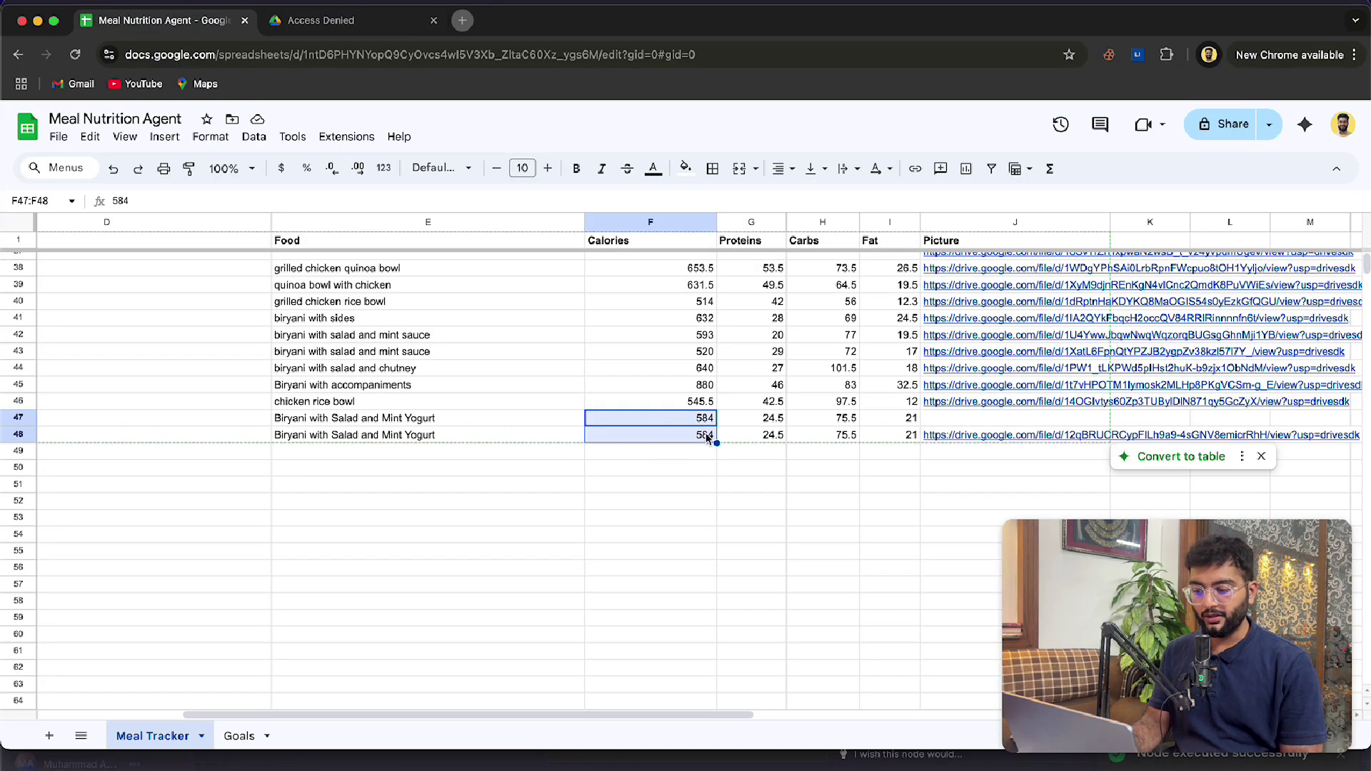
left_click(837, 435)
left_click(967, 437)
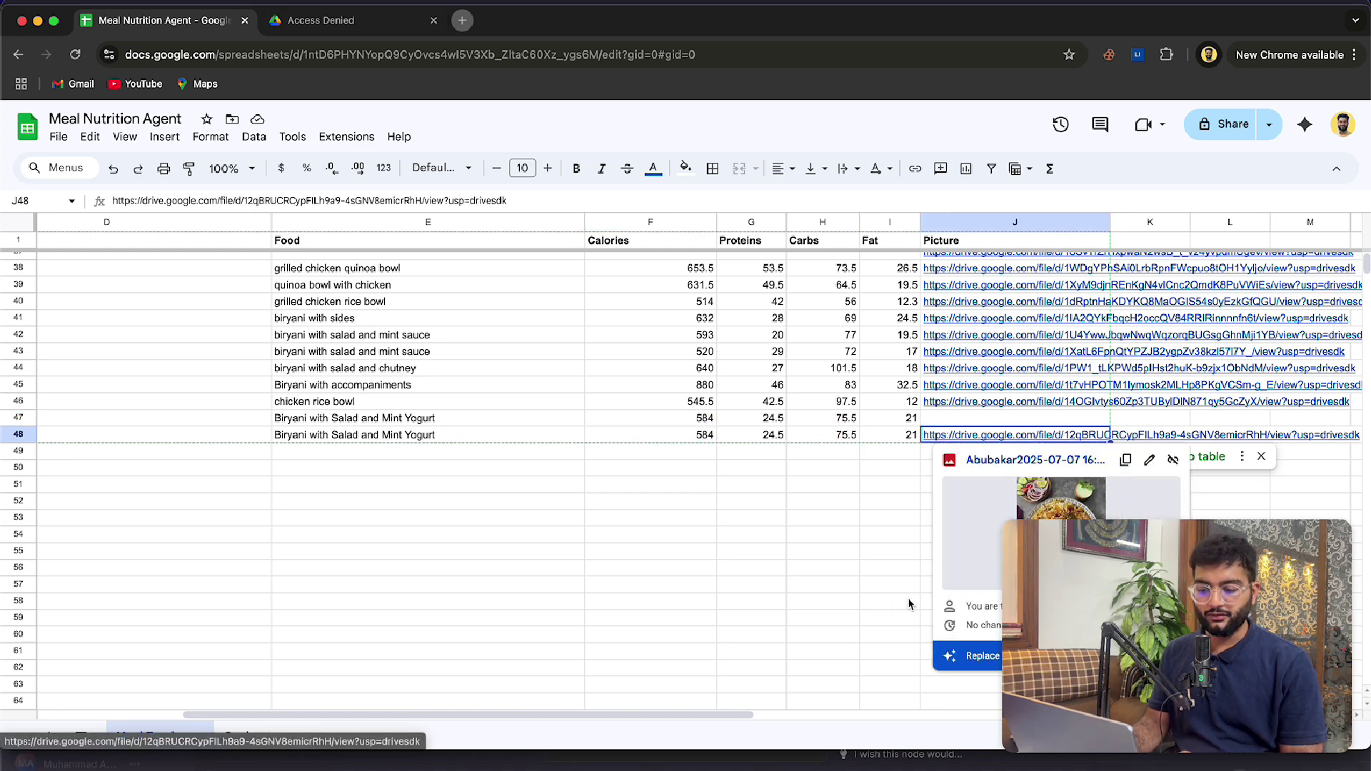
scroll(894, 604, "down", 2)
mouse_move(1006, 357)
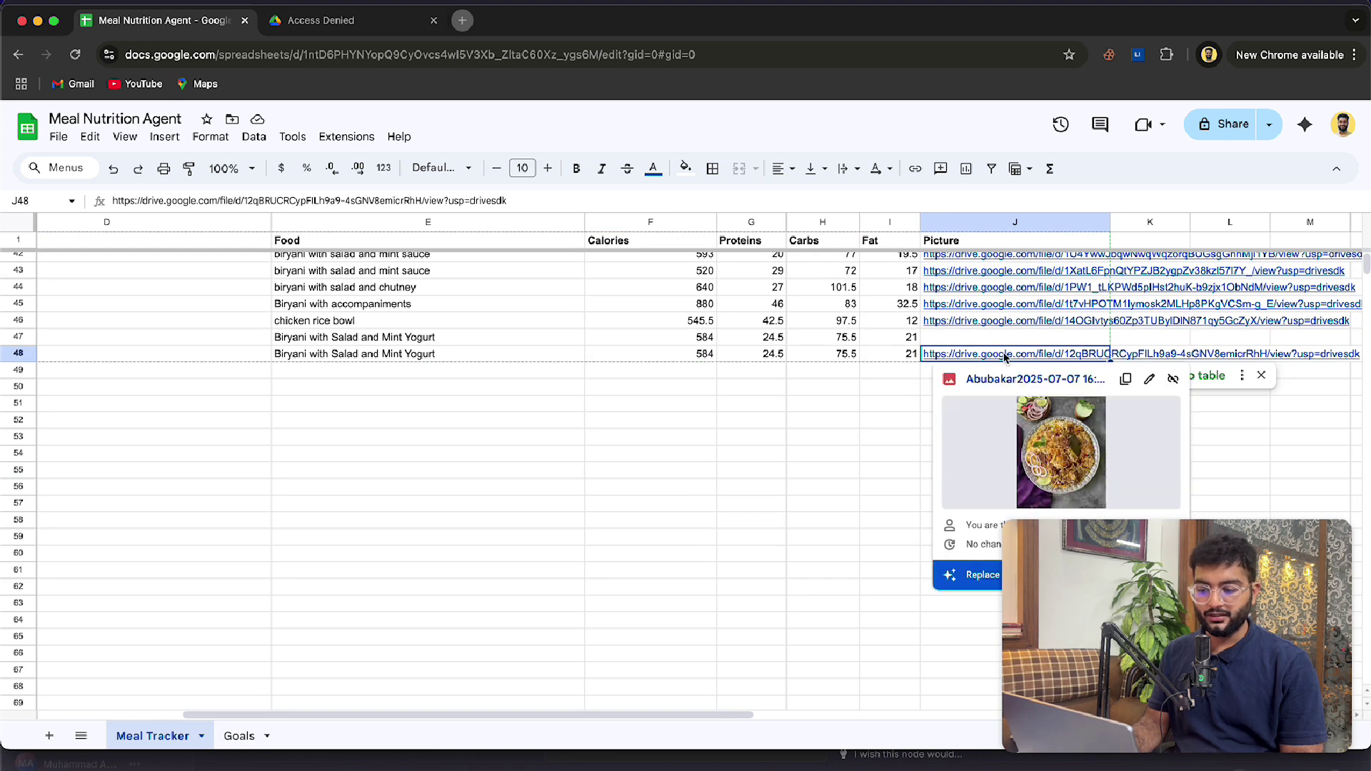
left_click(919, 337)
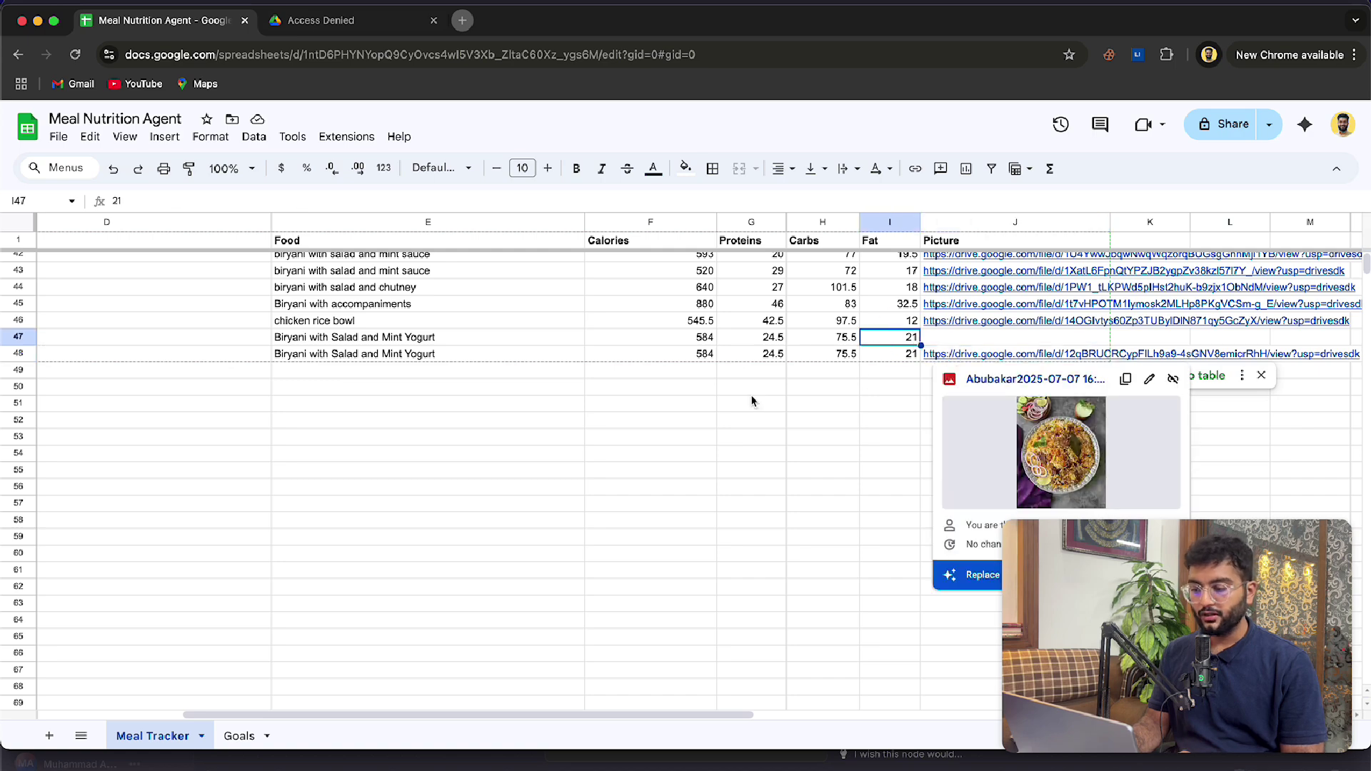
scroll(750, 398, "left", 5)
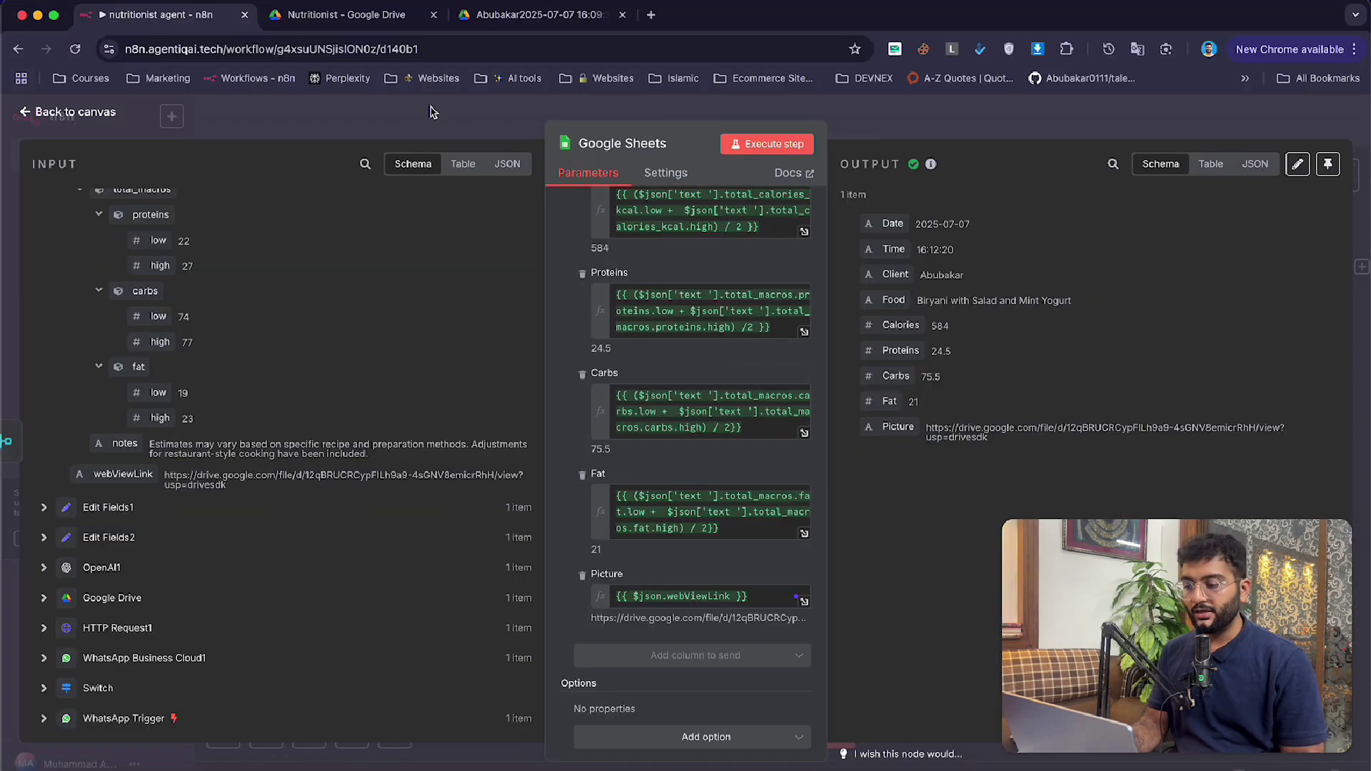
- Return to the n8n canvas and move the Google Sheets node closer to Merge
key("Escape")
scroll(989, 278, "right", 4)
left_click_drag(989, 278, 971, 284)
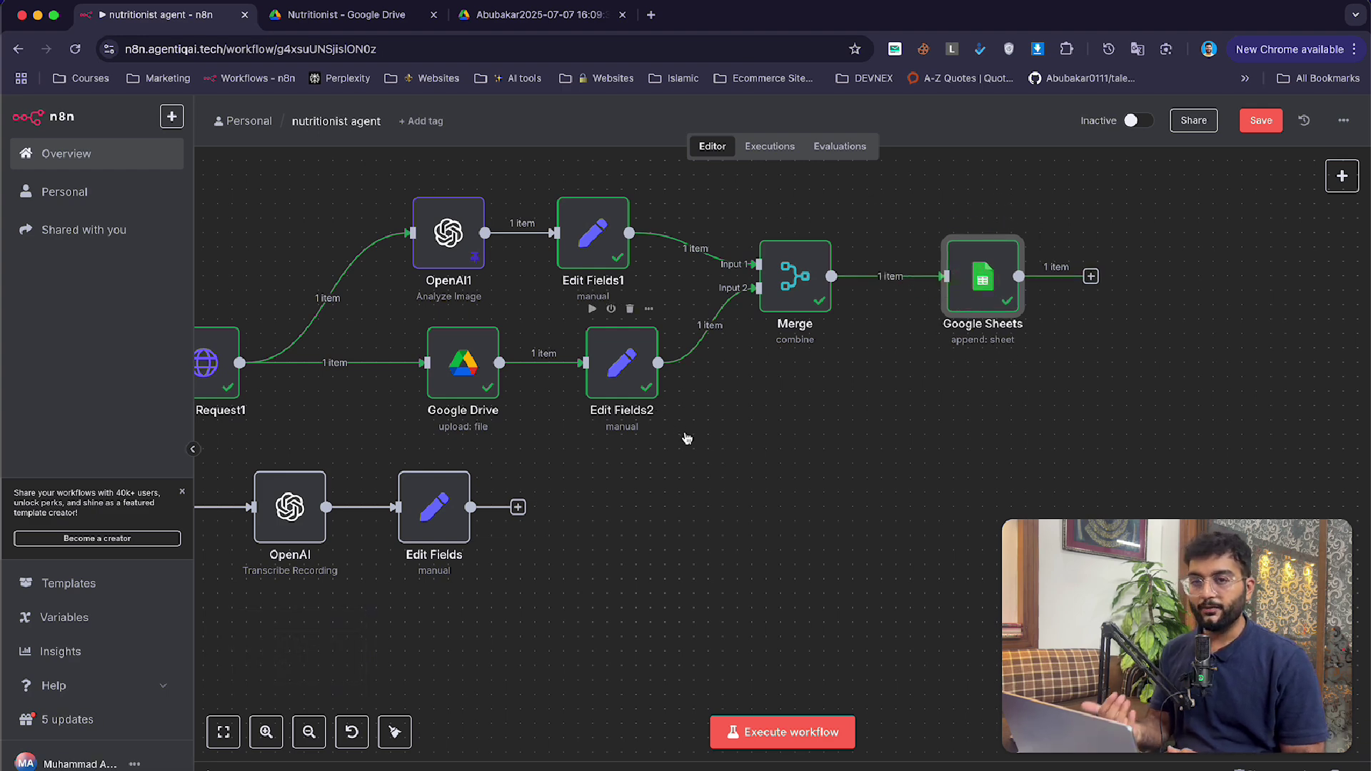
left_click_drag(988, 286, 958, 283)
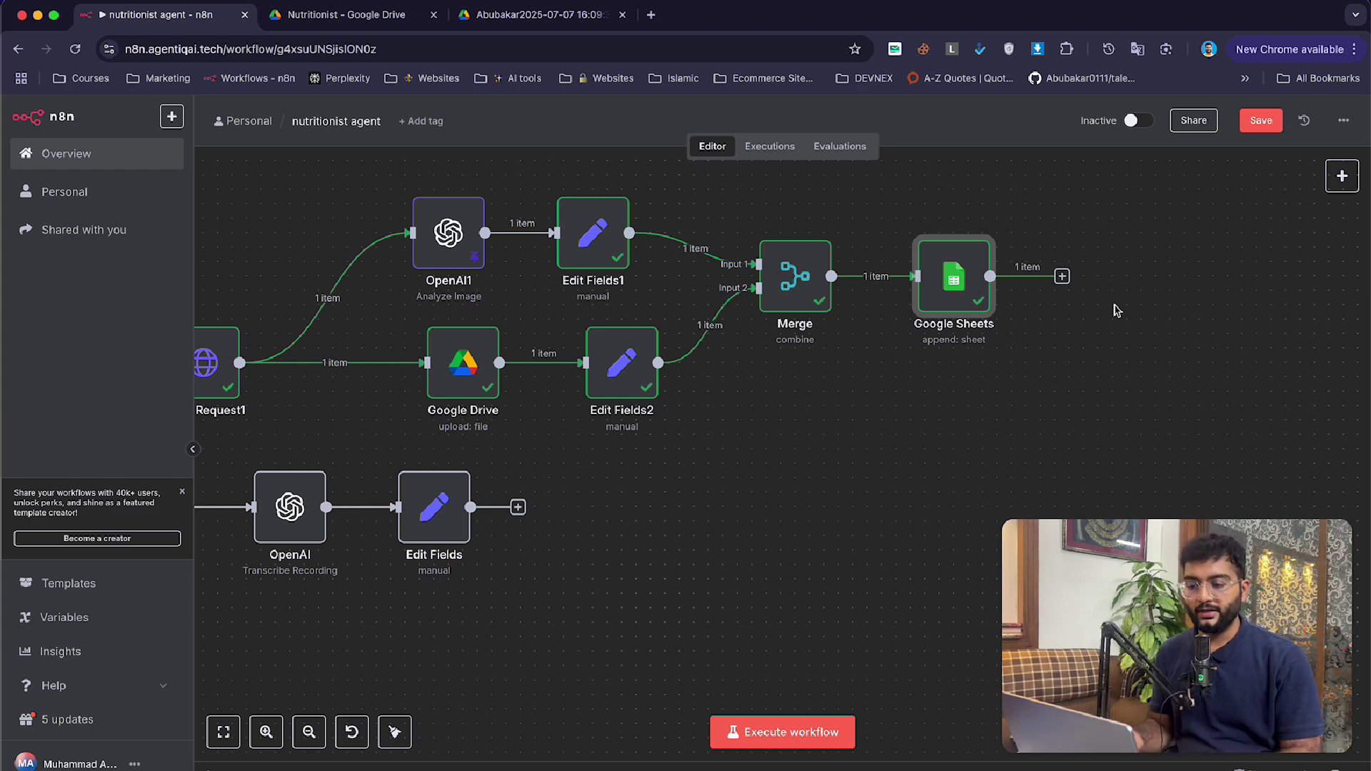
- Rename the Google Sheets node as "Data save" and go back to the canvas
left_click(1062, 276)
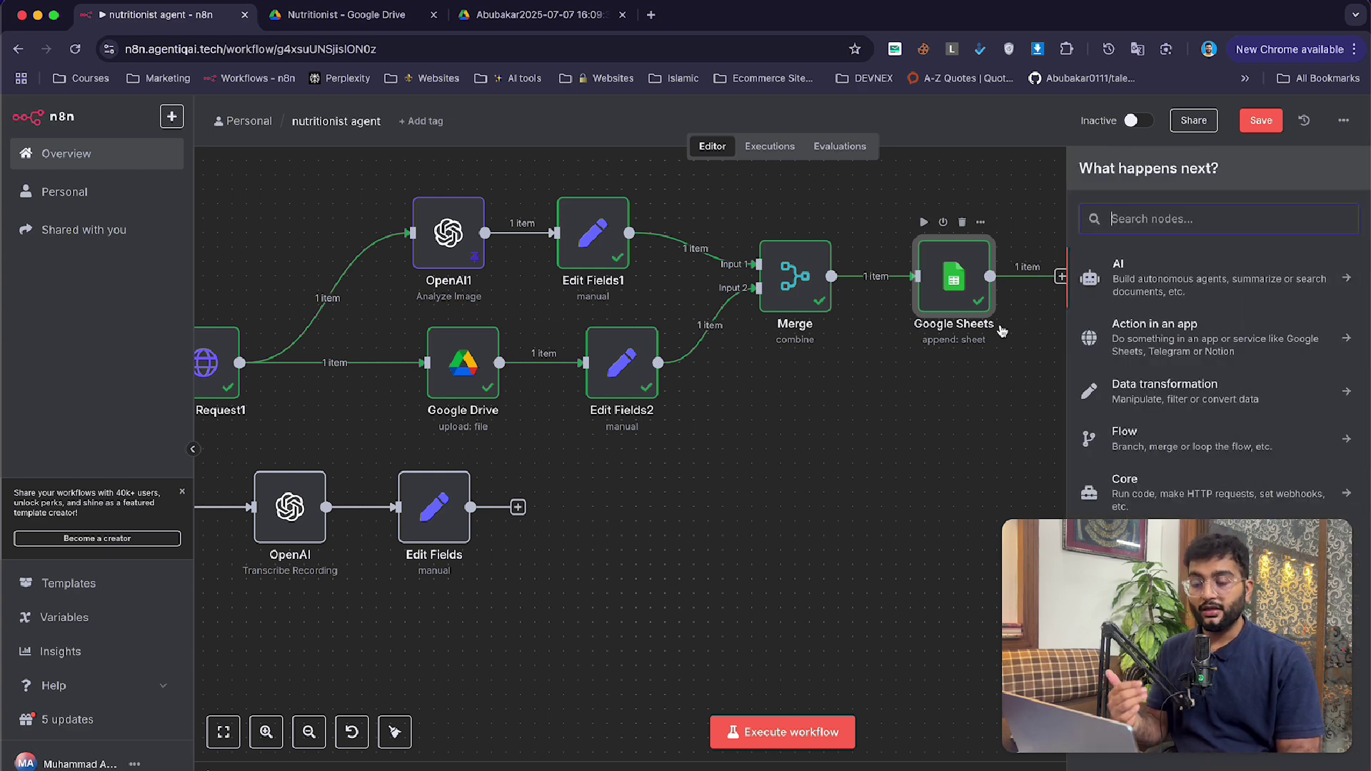
double_click(963, 289)
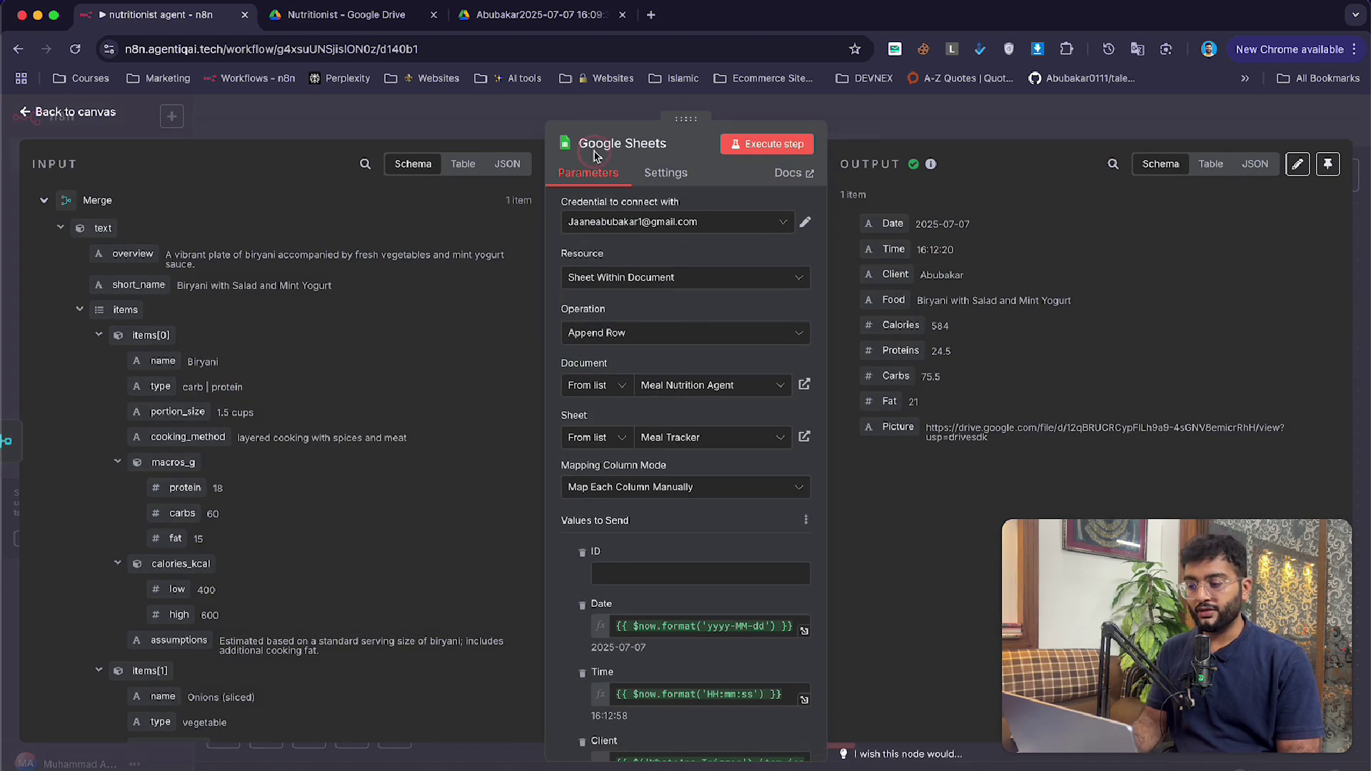
left_click(595, 147)
type("DA")
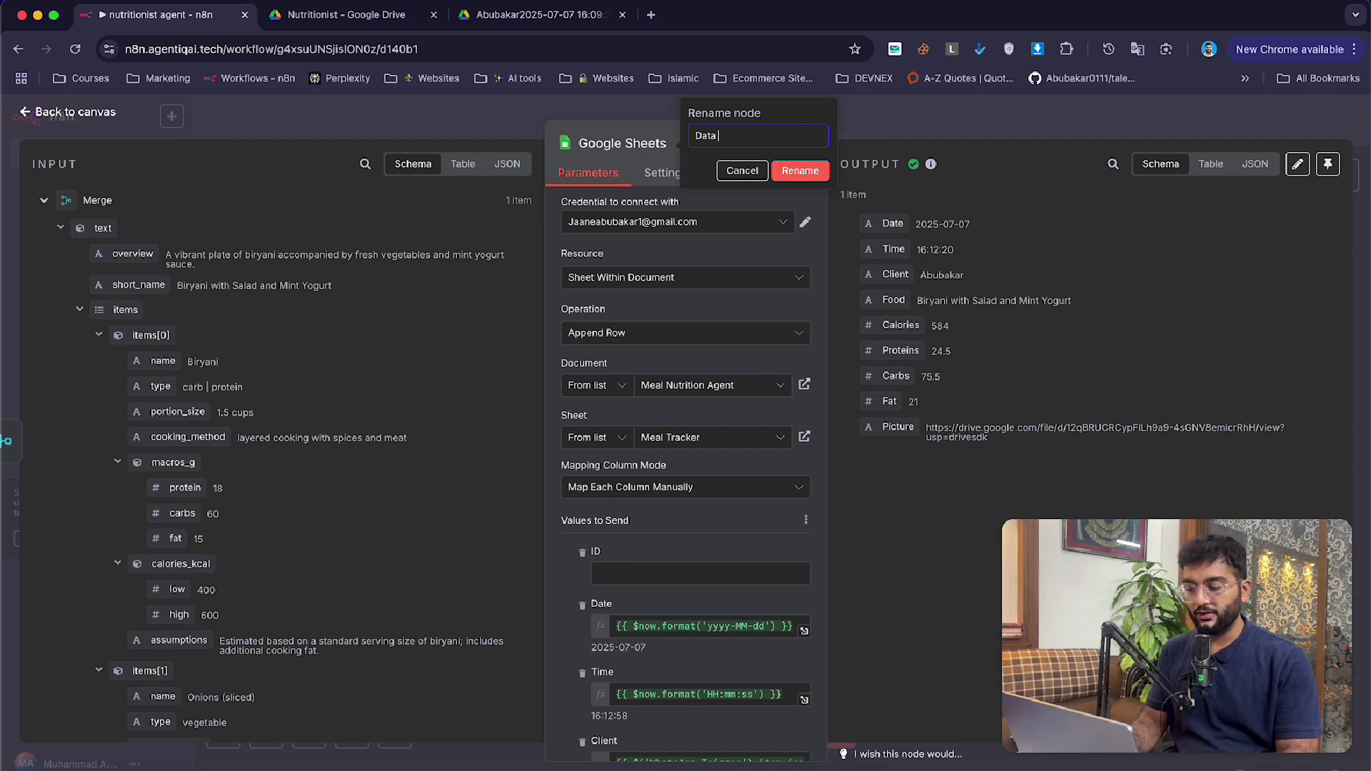
type("ta save")
key("Return")
left_click(518, 133)
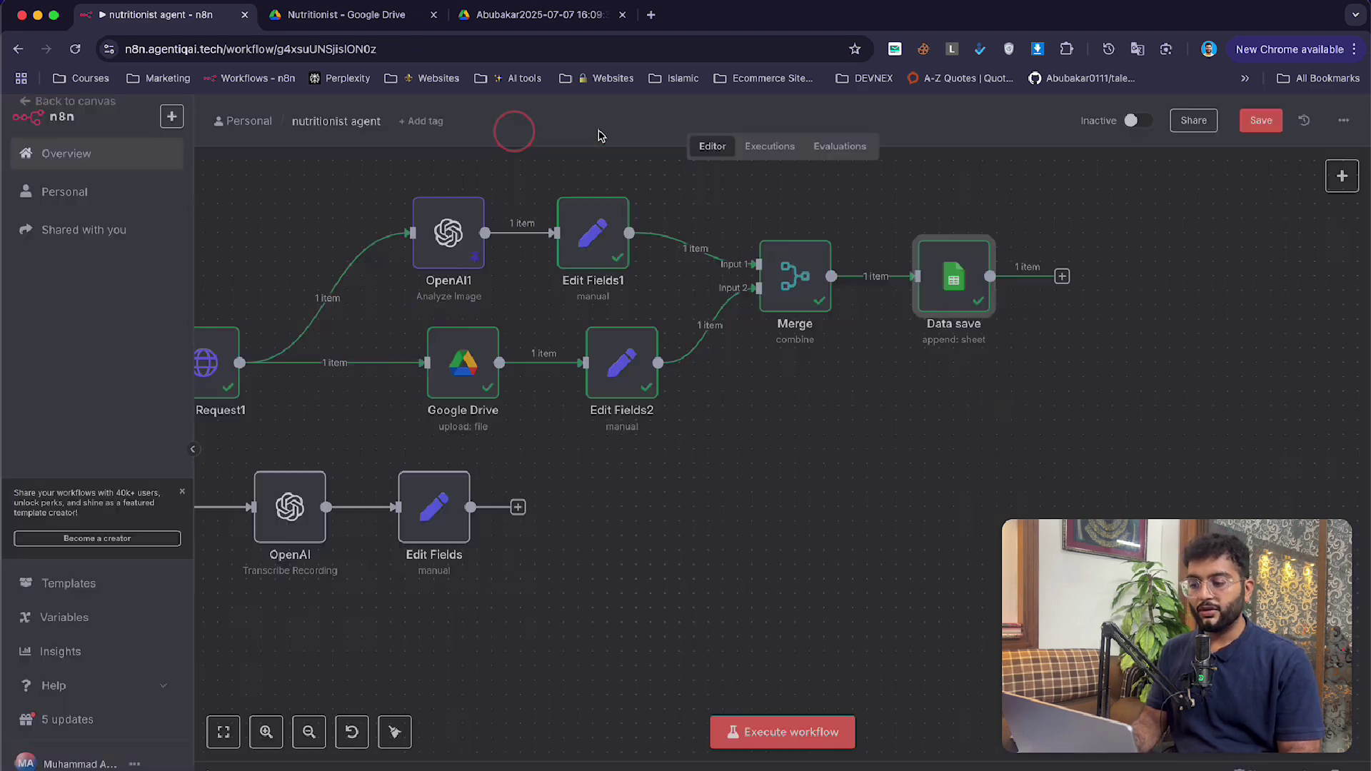
- Add a Google Sheets node with the Get row(s) in sheet action after Data save
left_click(1062, 277)
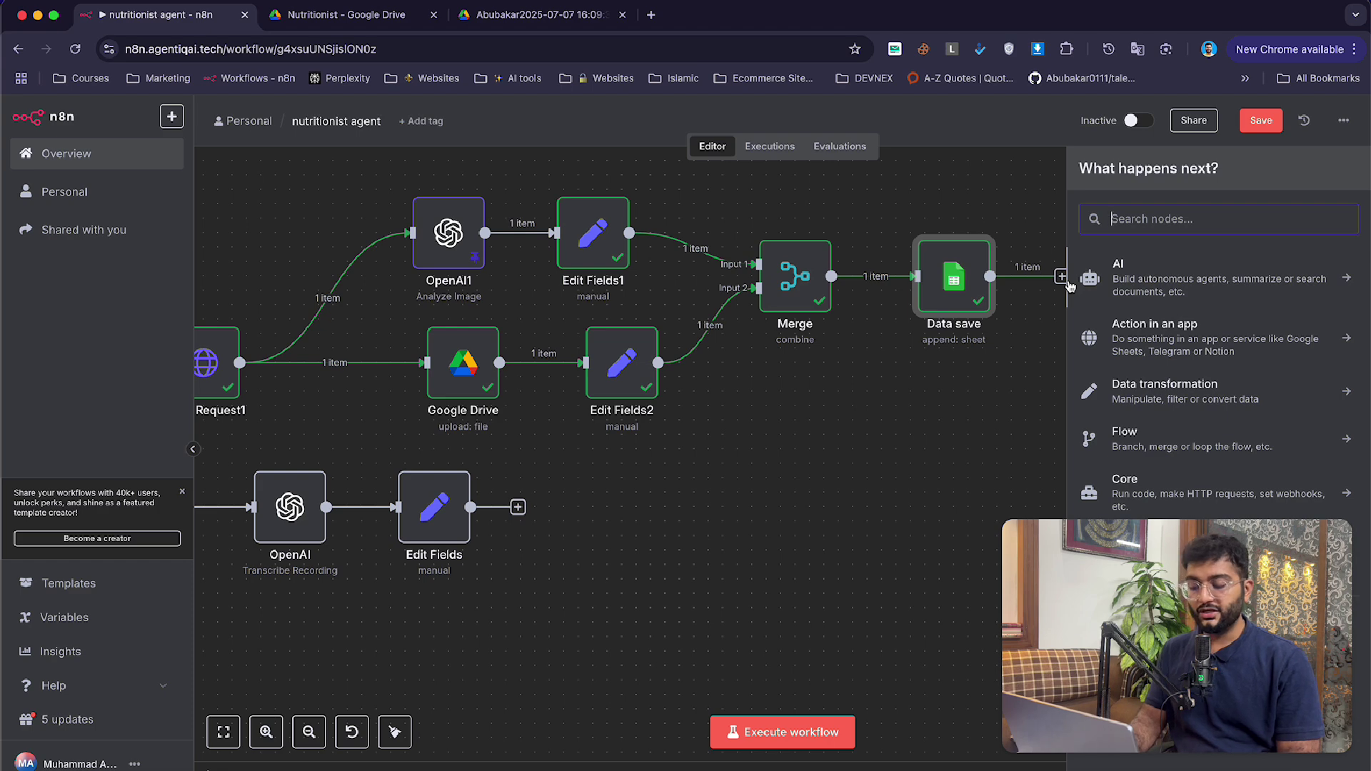
type("goog")
key("BackSpace")
key("BackSpace")
key("BackSpace")
type("shee")
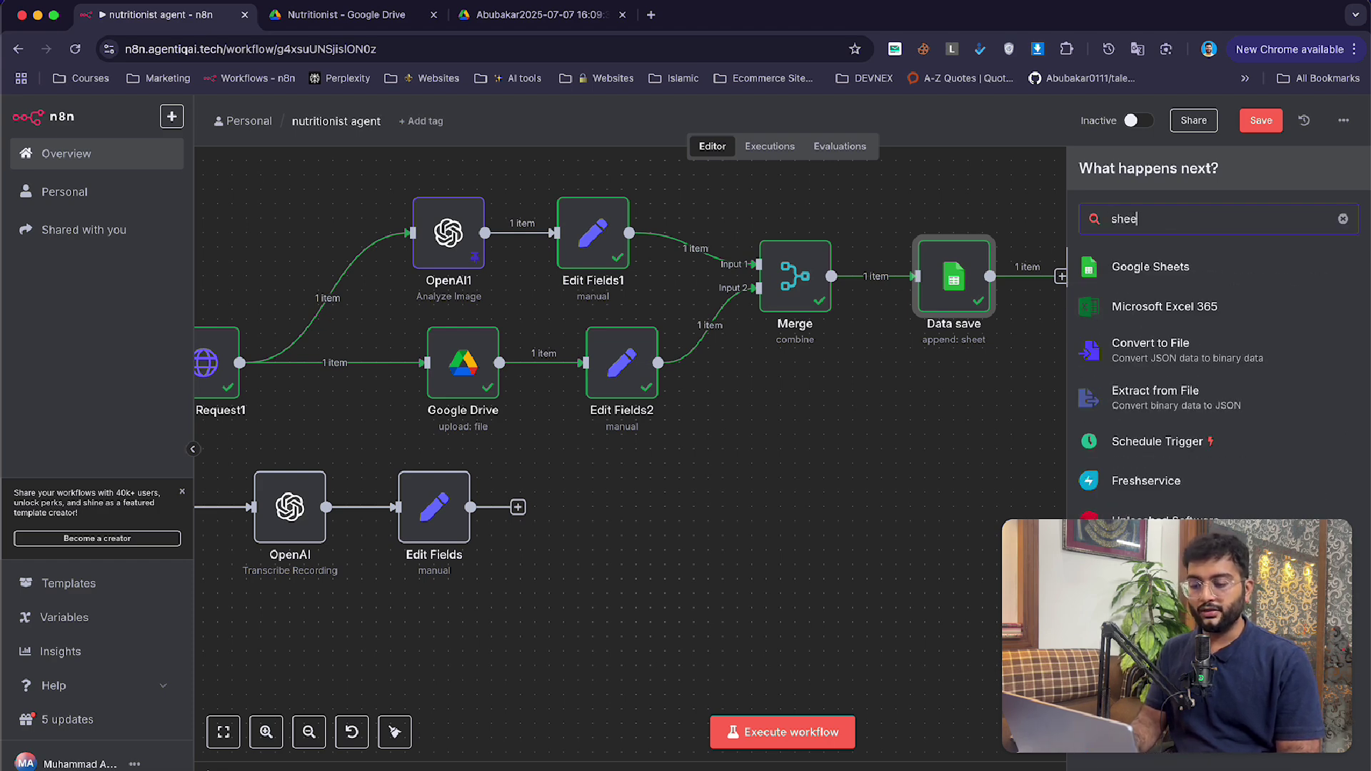
key("Return")
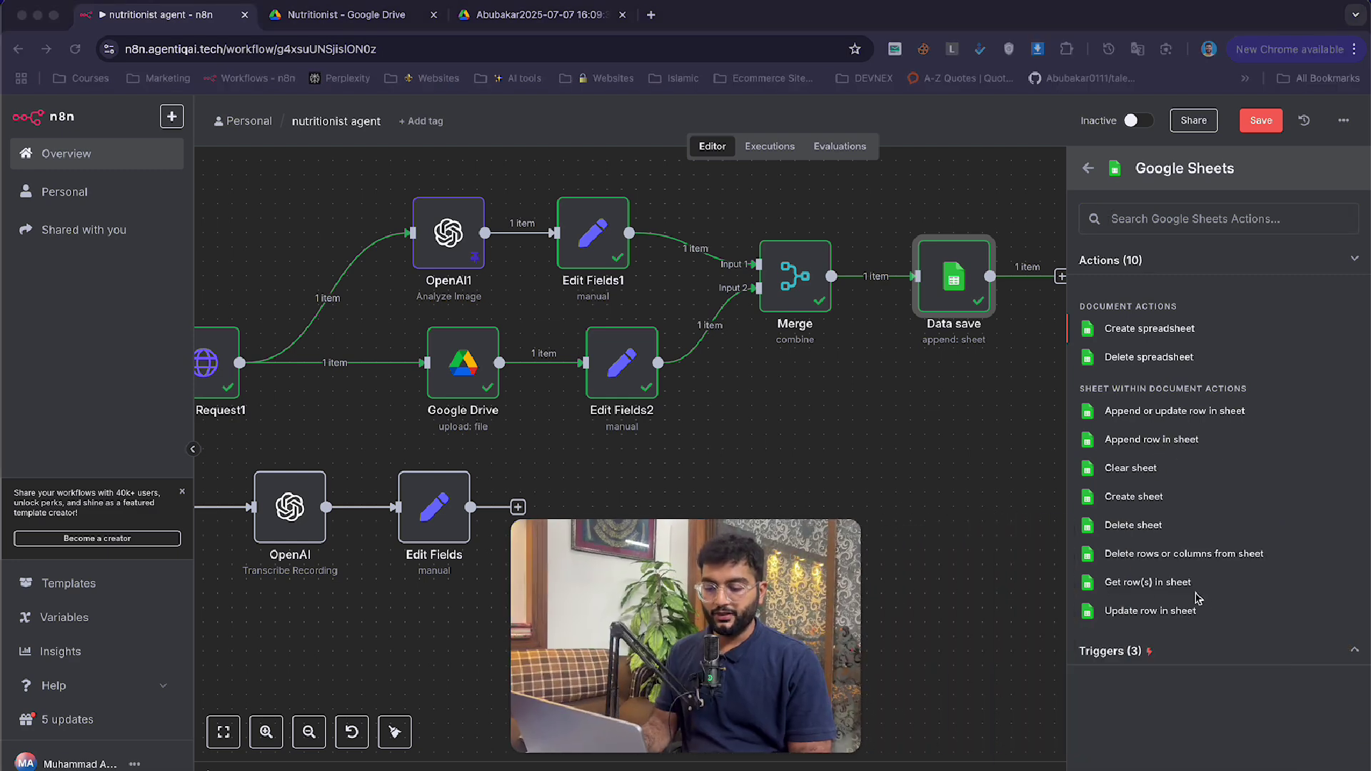
left_click(1185, 582)
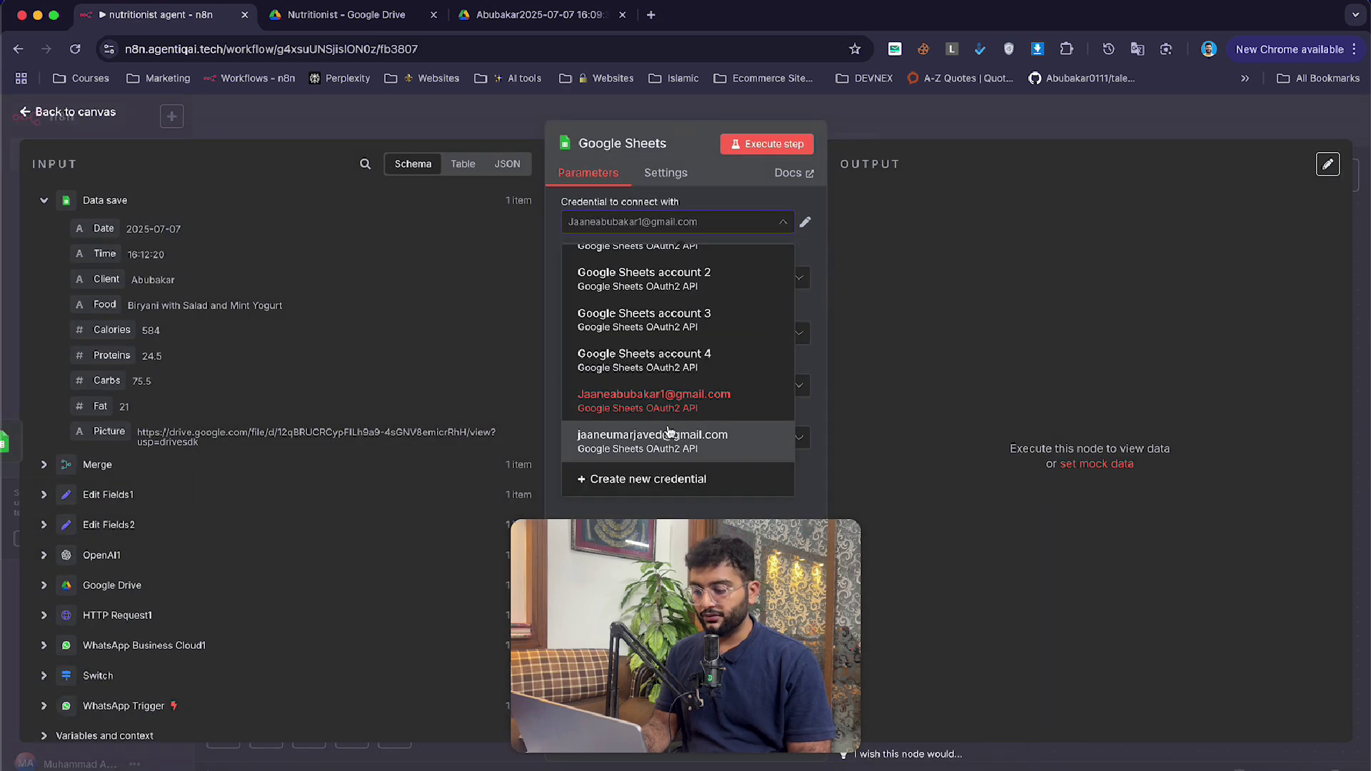
- Keep the existing Google account credential and choose the Meal Nutrition Agent document with the Goals sheet
left_click(680, 409)
left_click(689, 386)
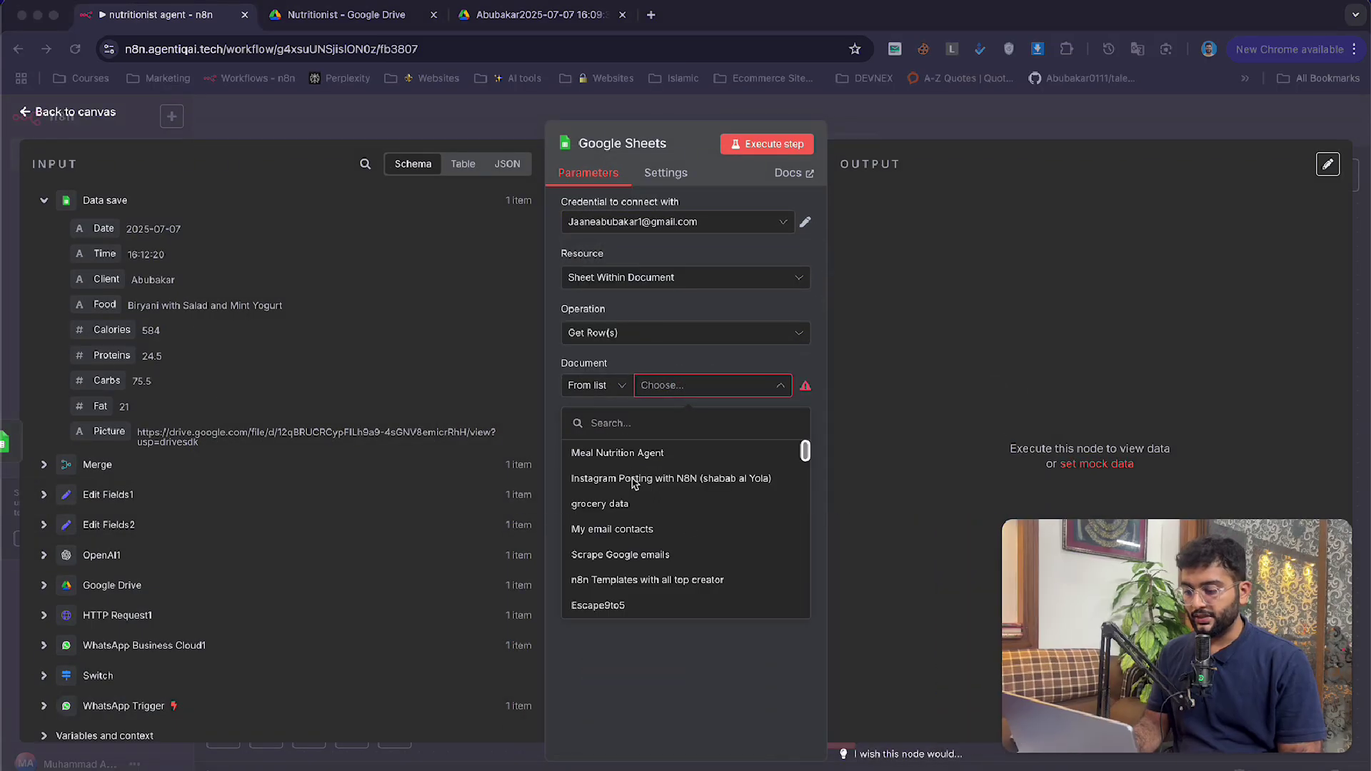
left_click(677, 454)
left_click(715, 436)
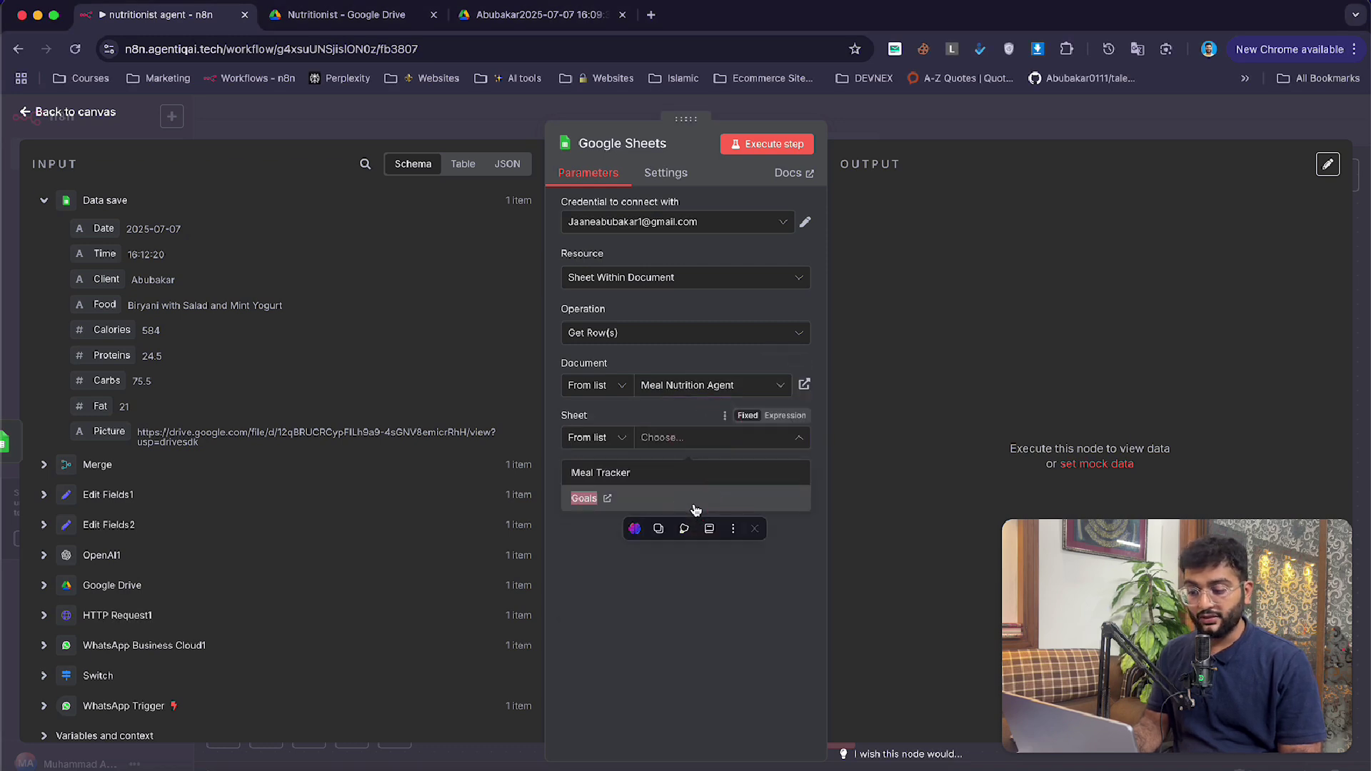
left_click(694, 507)
- Filter the Goals rows so the Client column matches the WhatsApp Trigger's contacts[0].profile.name
left_click(692, 519)
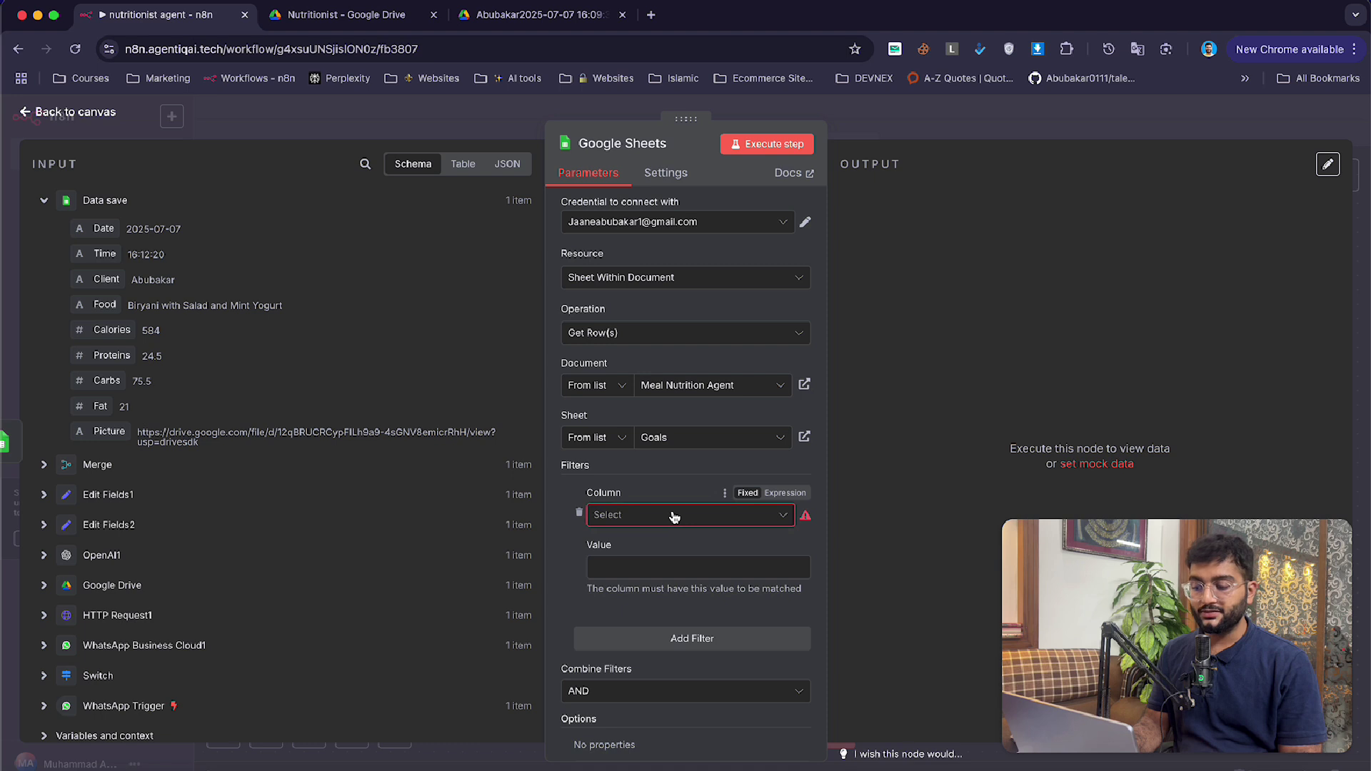
left_click(687, 581)
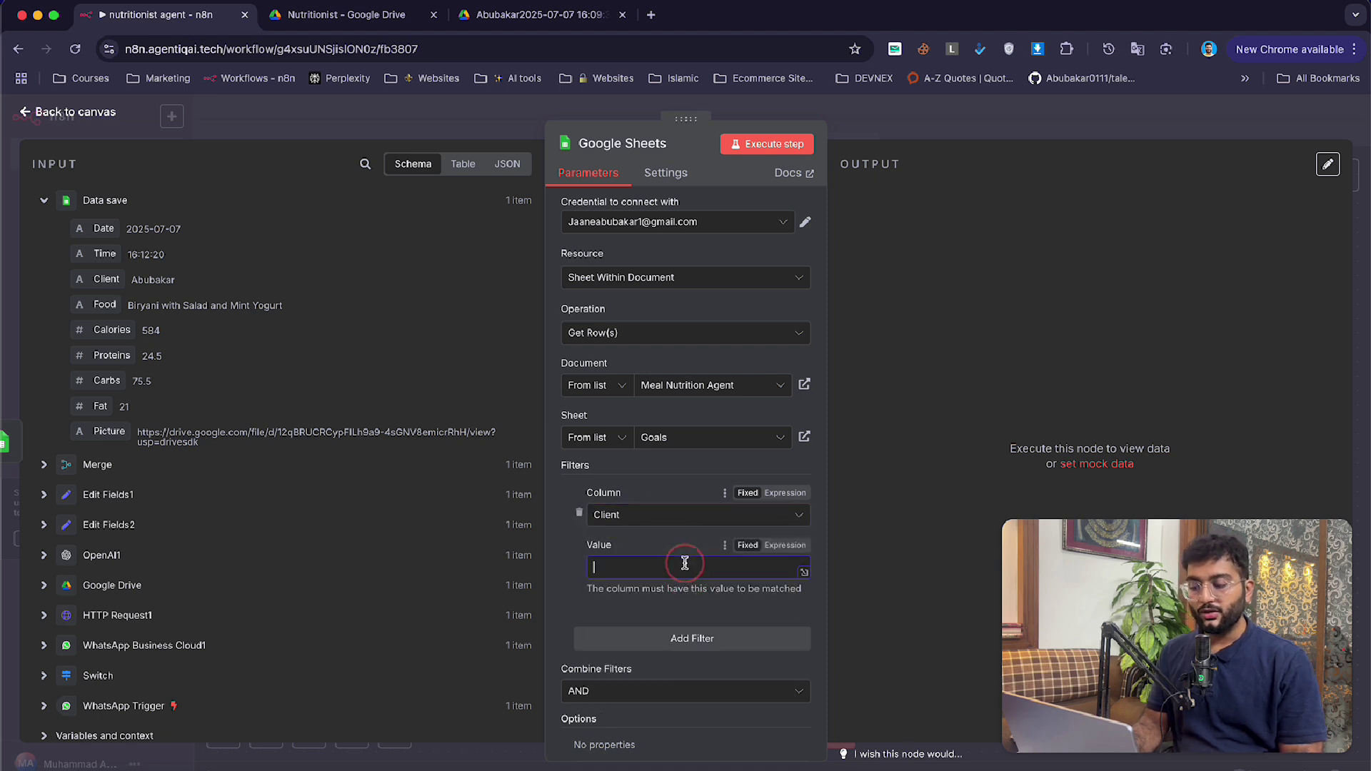
scroll(179, 526, "down", 1)
left_click(45, 597)
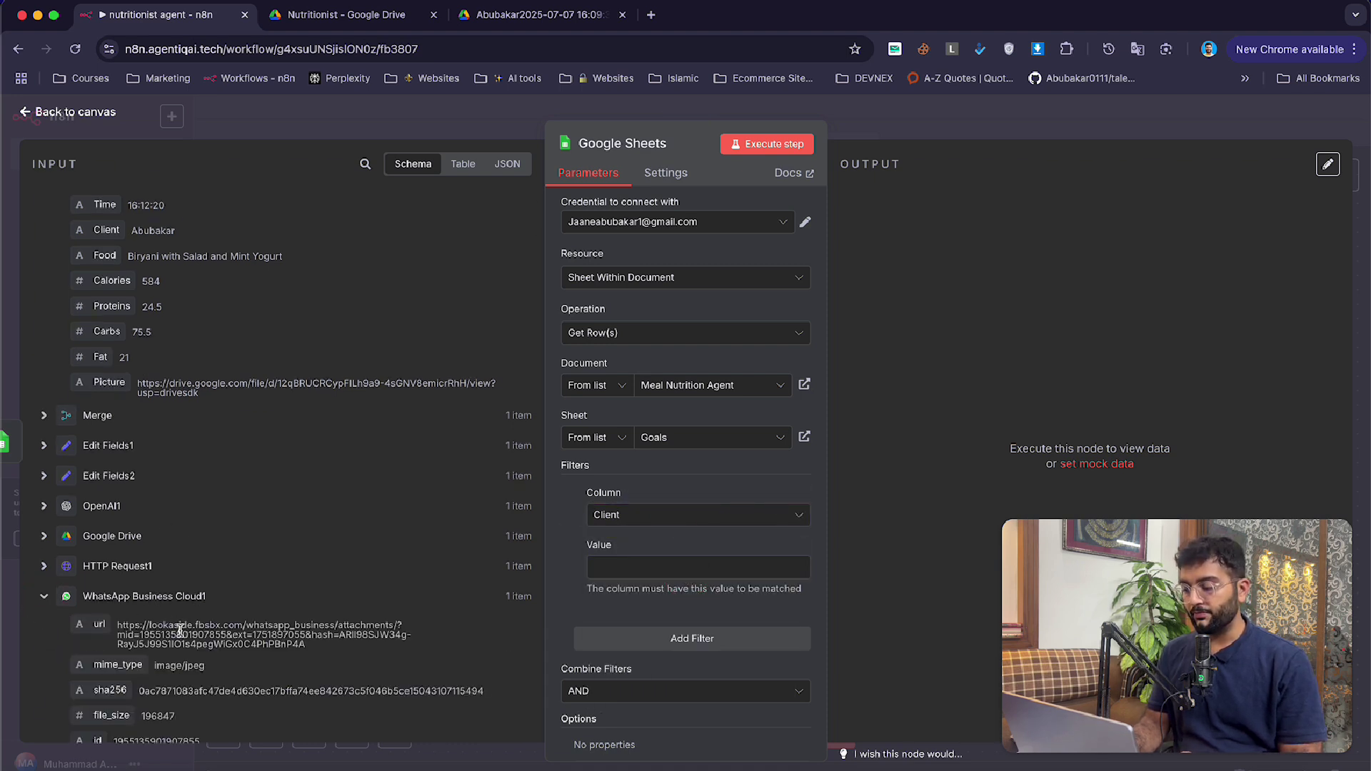
scroll(175, 636, "down", 3)
left_click(45, 656)
scroll(179, 572, "down", 5)
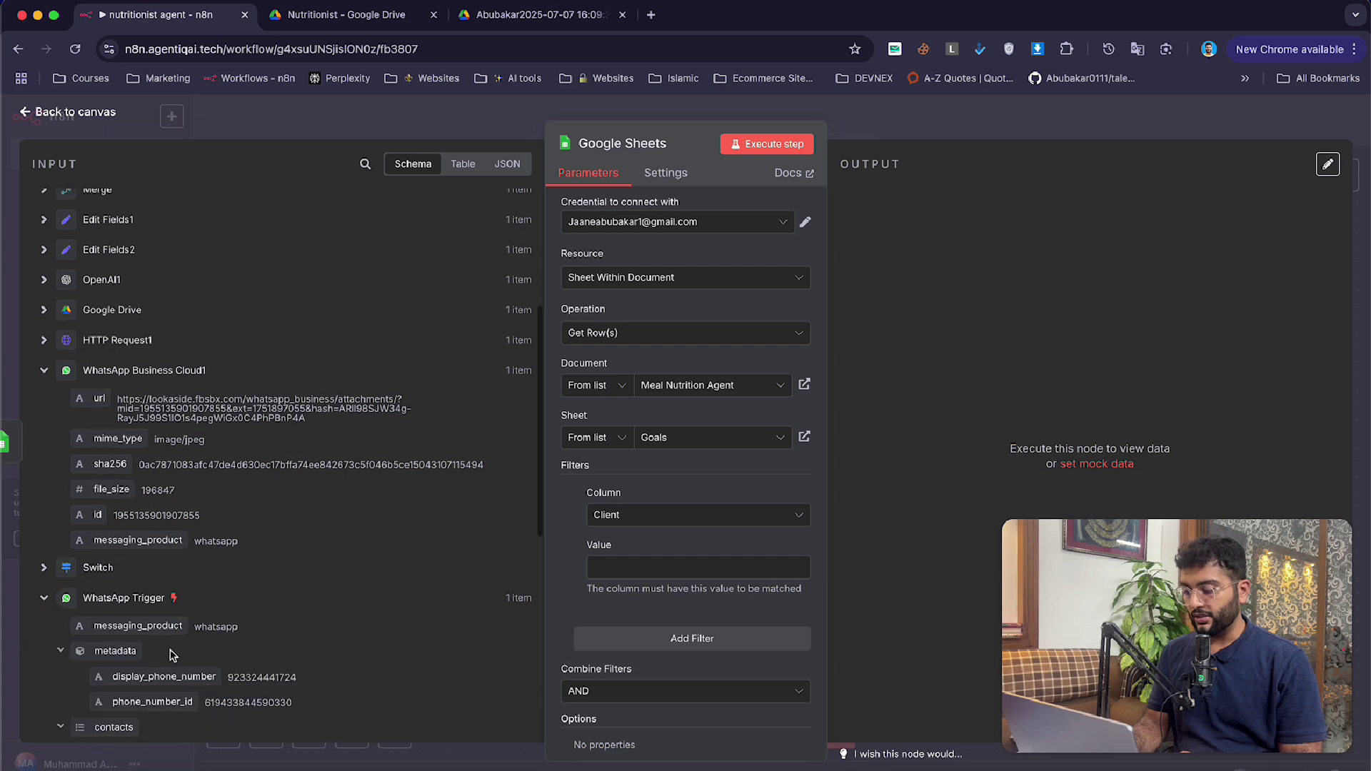
scroll(207, 525, "down", 2)
left_click_drag(161, 463, 603, 569)
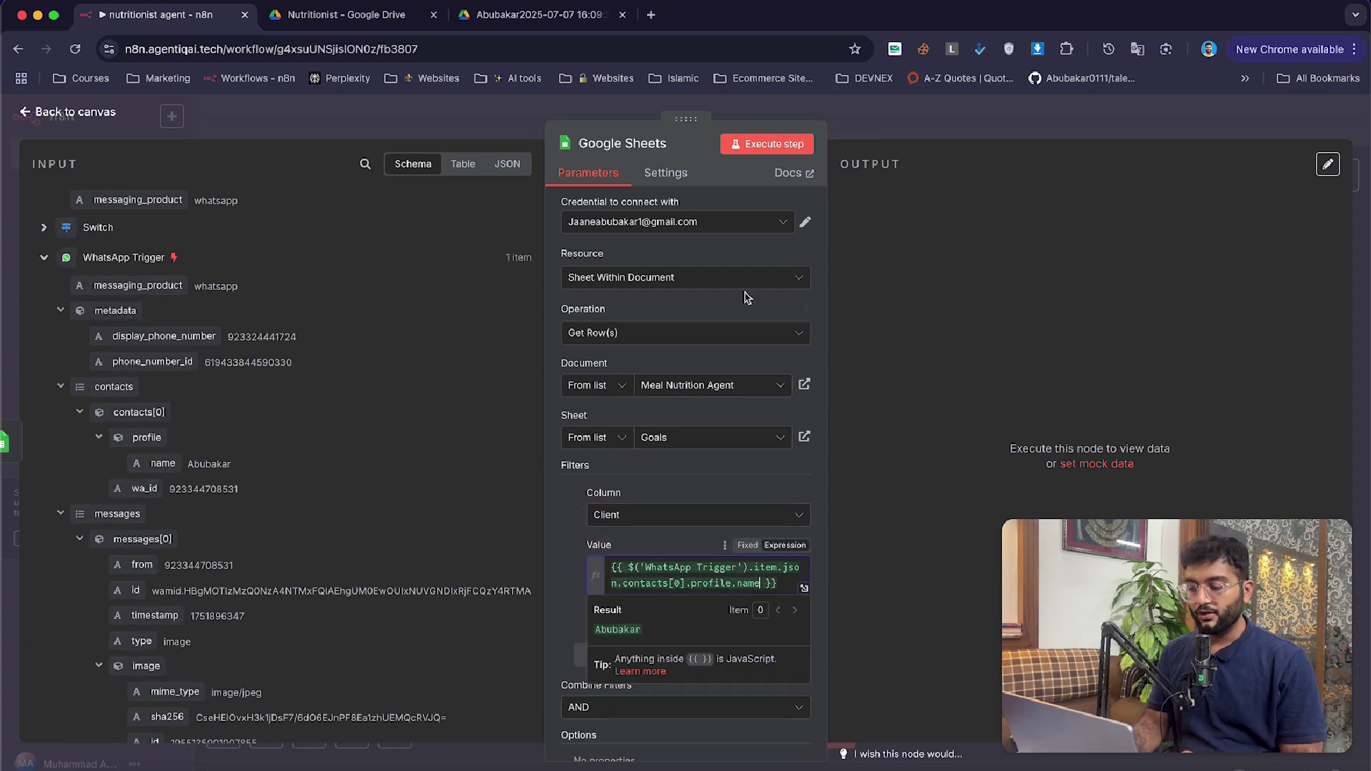
- Execute the new Google Sheets node to fetch the client's row from the Goals sheet
left_click(754, 146)
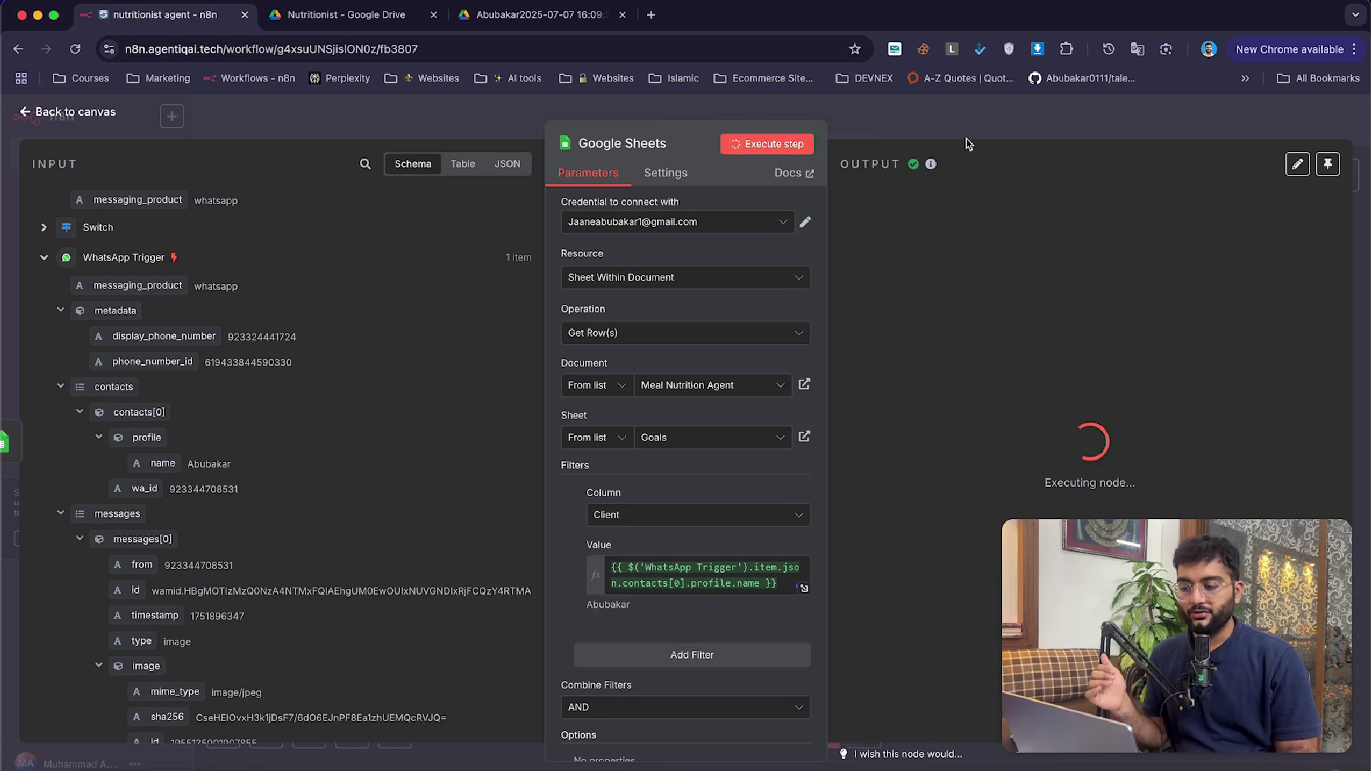
right_click(973, 429)
left_click(850, 218)
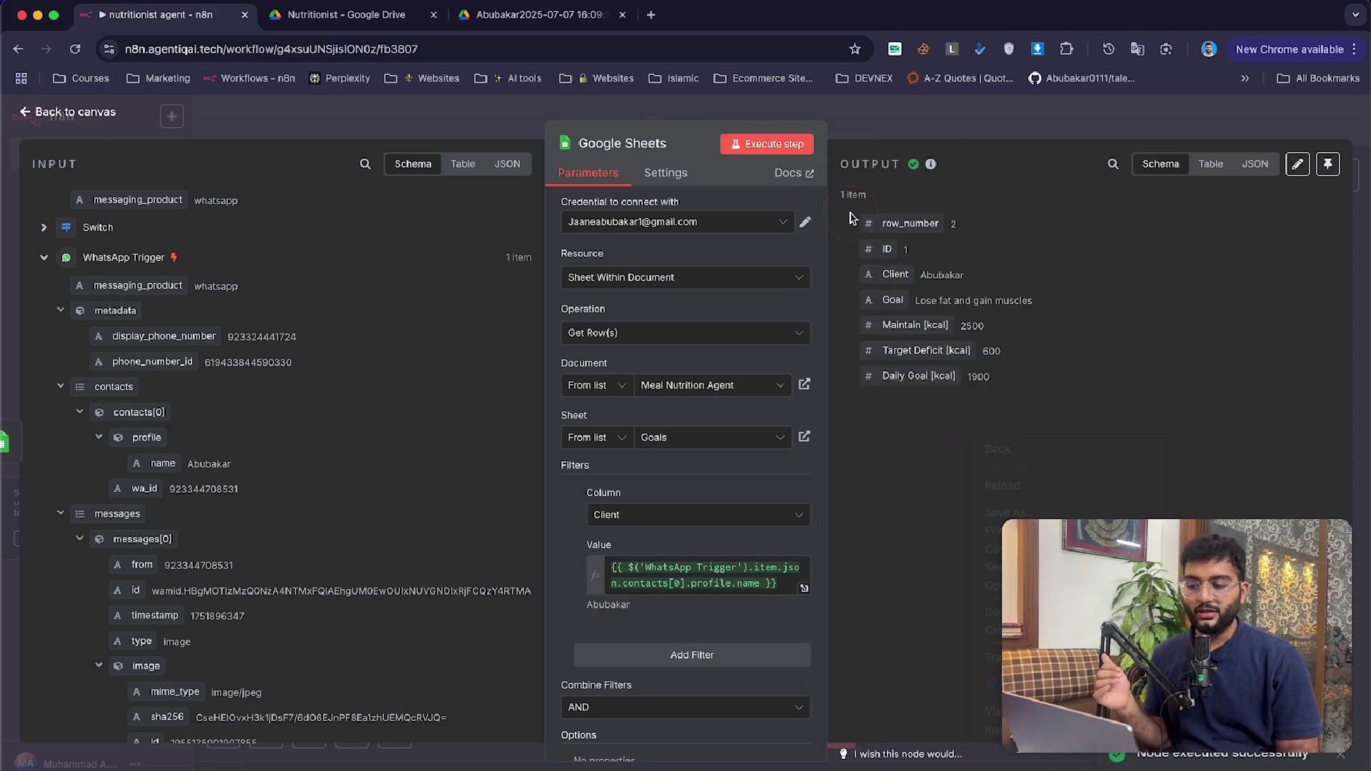
- Position the Google Sheets goals node directly to the right of Data save on the canvas
left_click(884, 126)
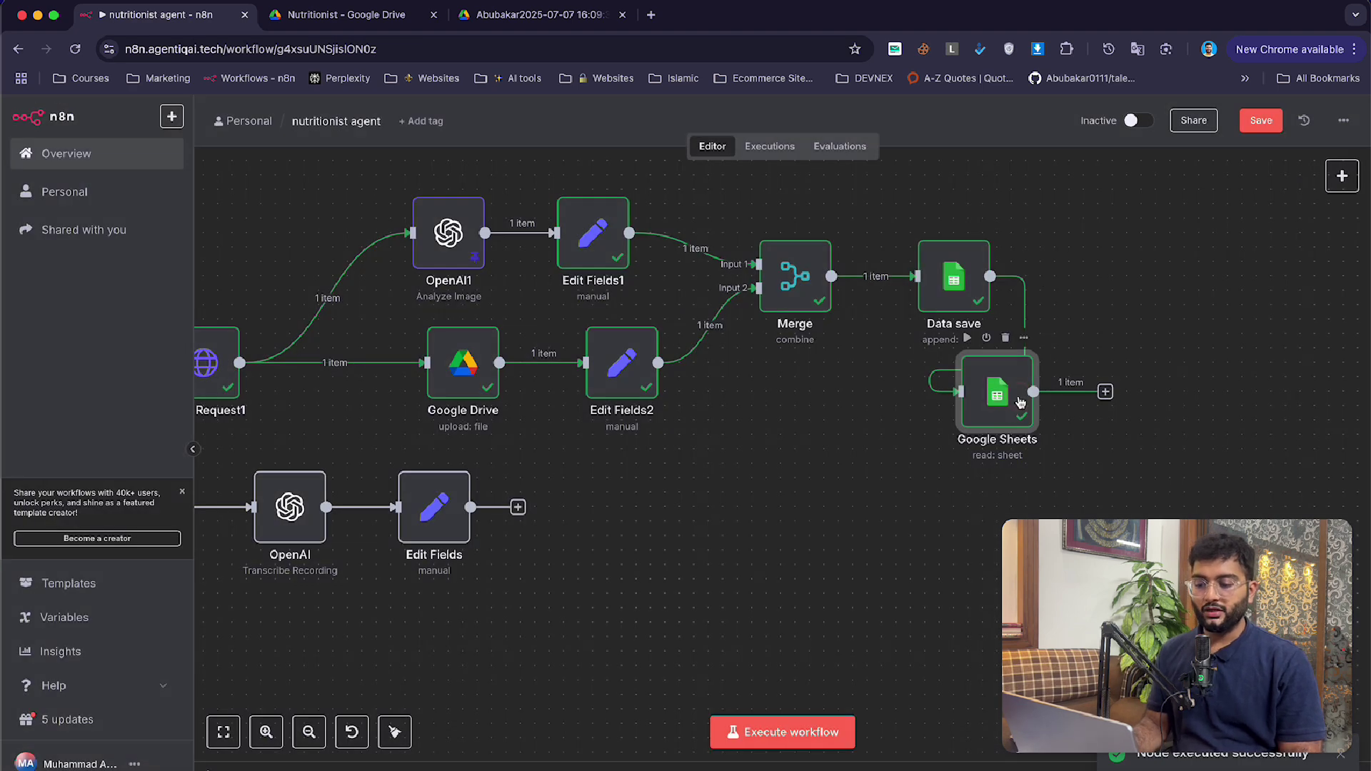
left_click_drag(1172, 291, 1114, 291)
scroll(1114, 291, "right", 3)
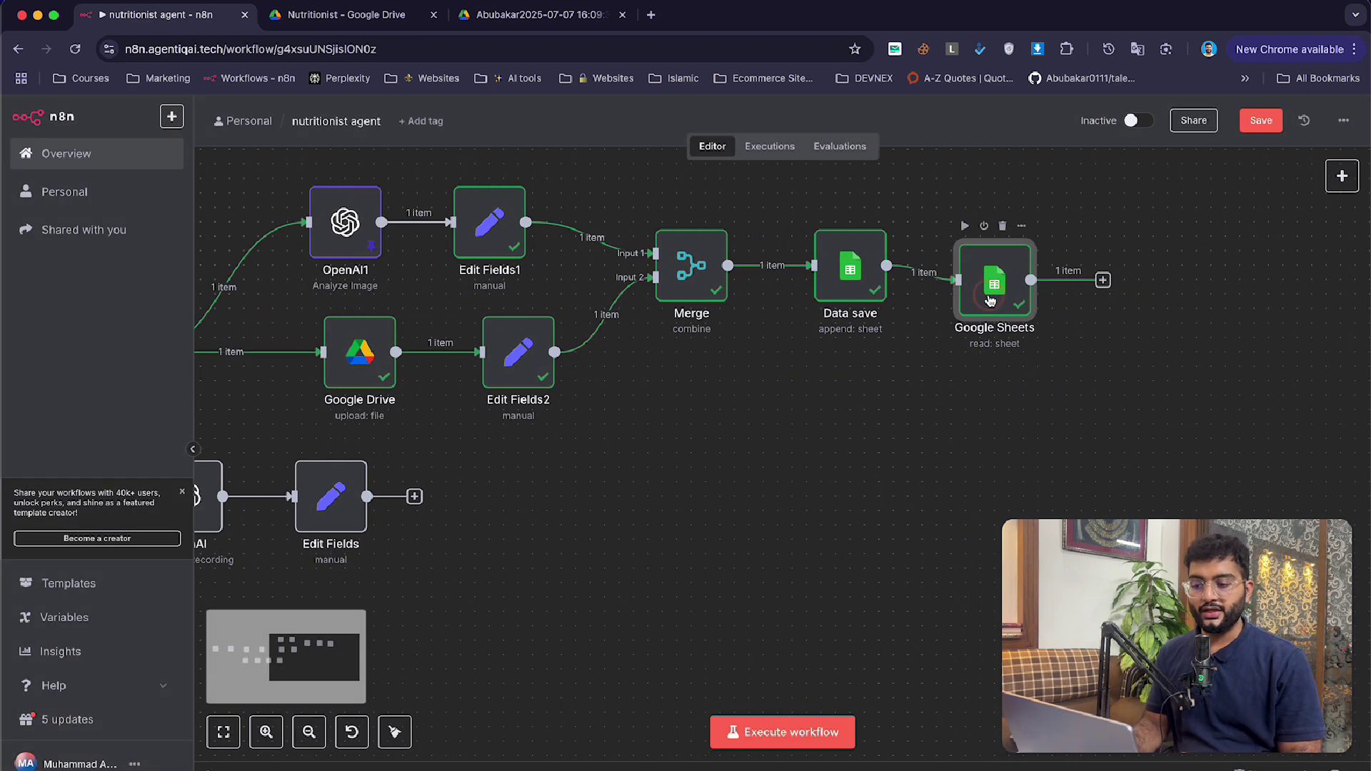
- Add an AI Agent node after the Google Sheets node
left_click(1103, 266)
type("a")
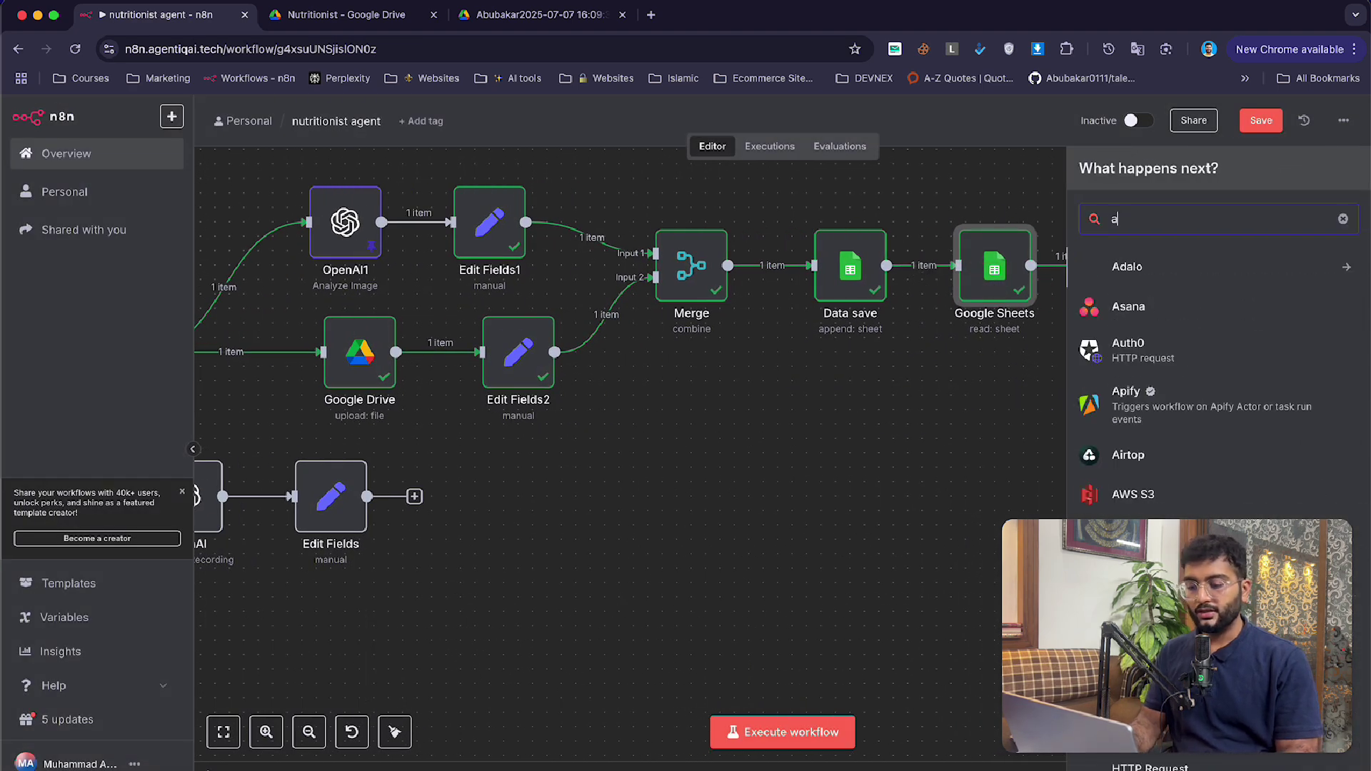
type("i agent")
key("Return")
- Set the AI Agent's prompt source to Define below and paste the prepared nutrition coaching prompt as an expression
left_click(664, 273)
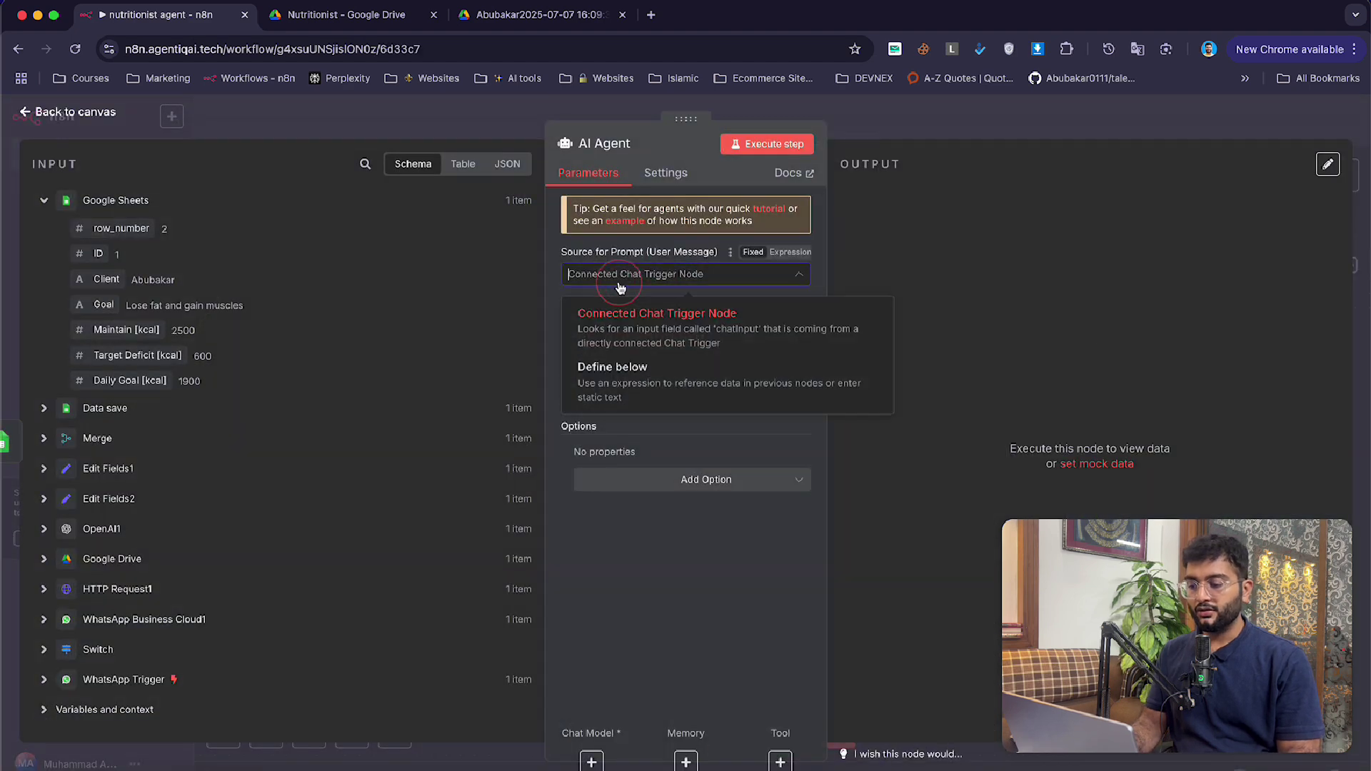
left_click(664, 367)
left_click(793, 305)
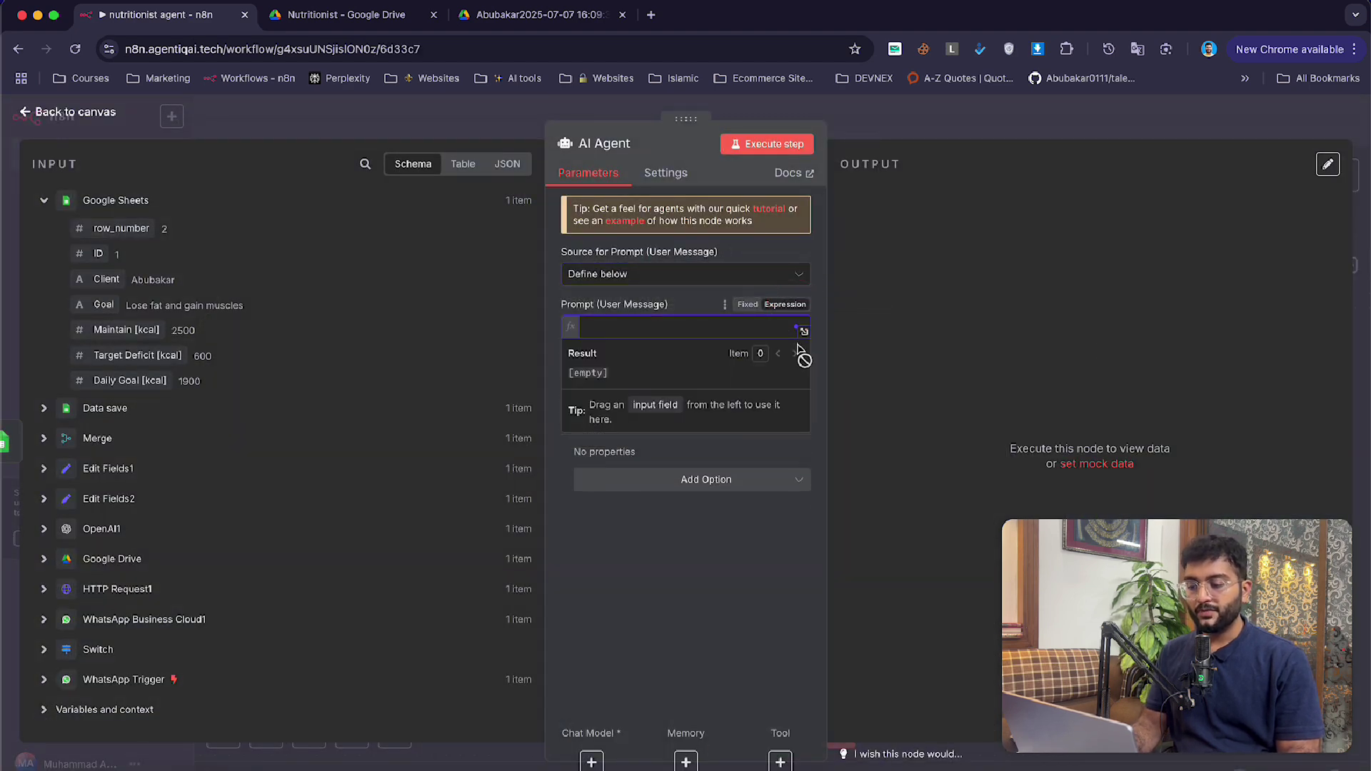
left_click(801, 330)
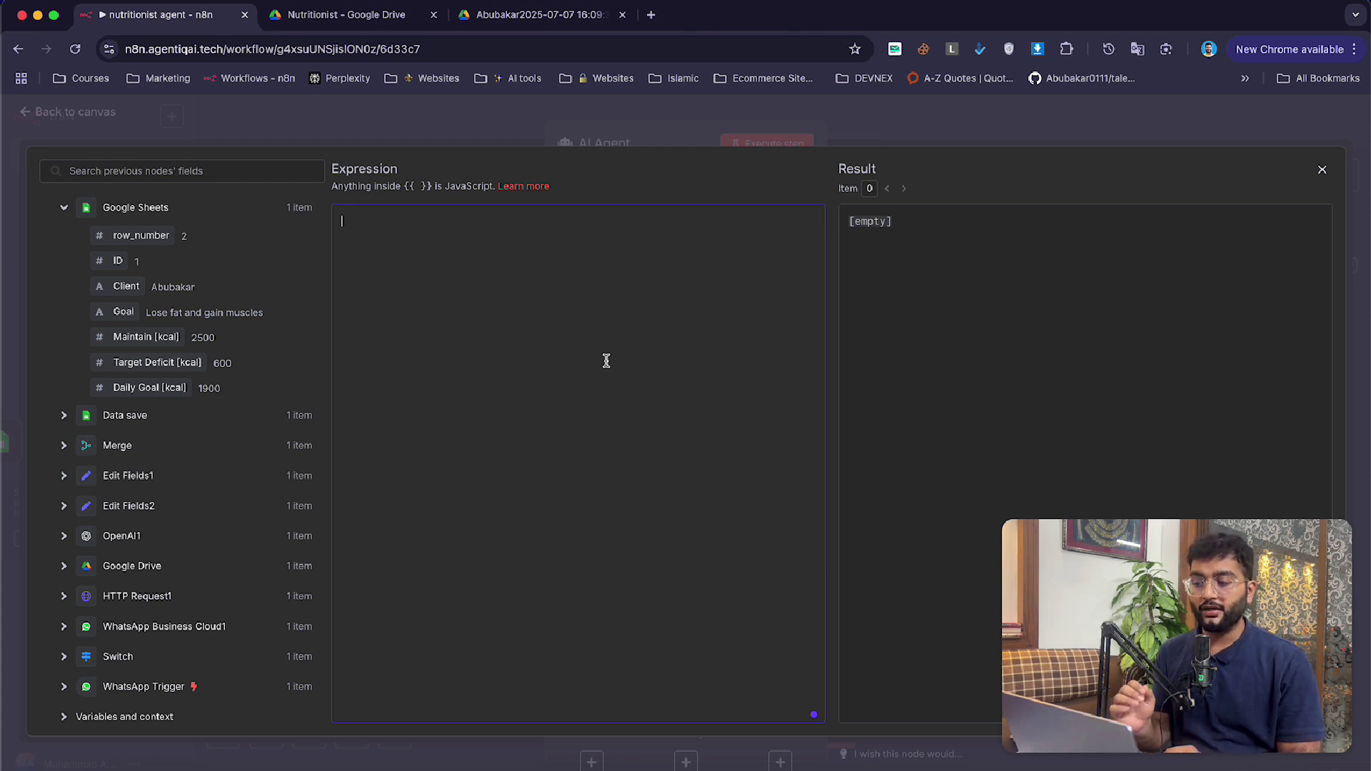
key("super+v")
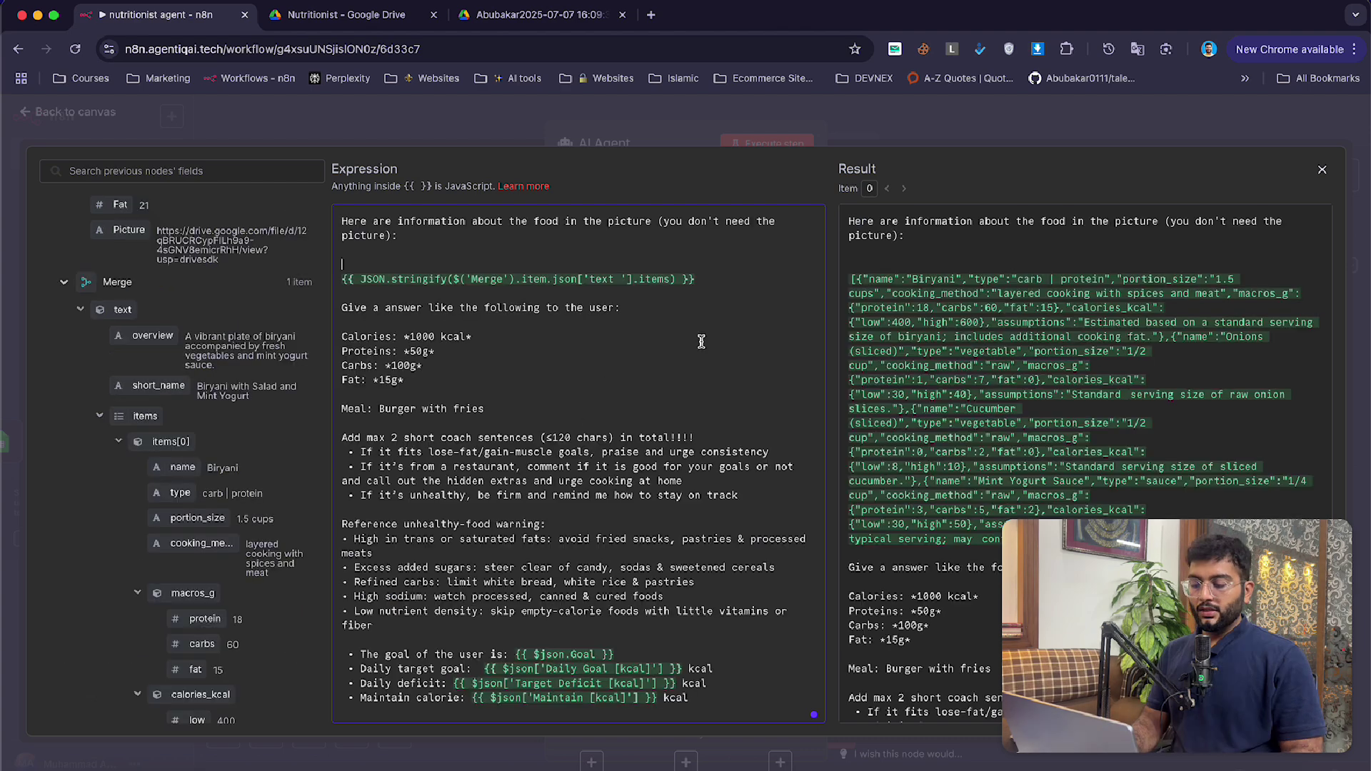
- Examine the prompt's opening sentence and its JSON.stringify expression for the Merge items
left_click(465, 264)
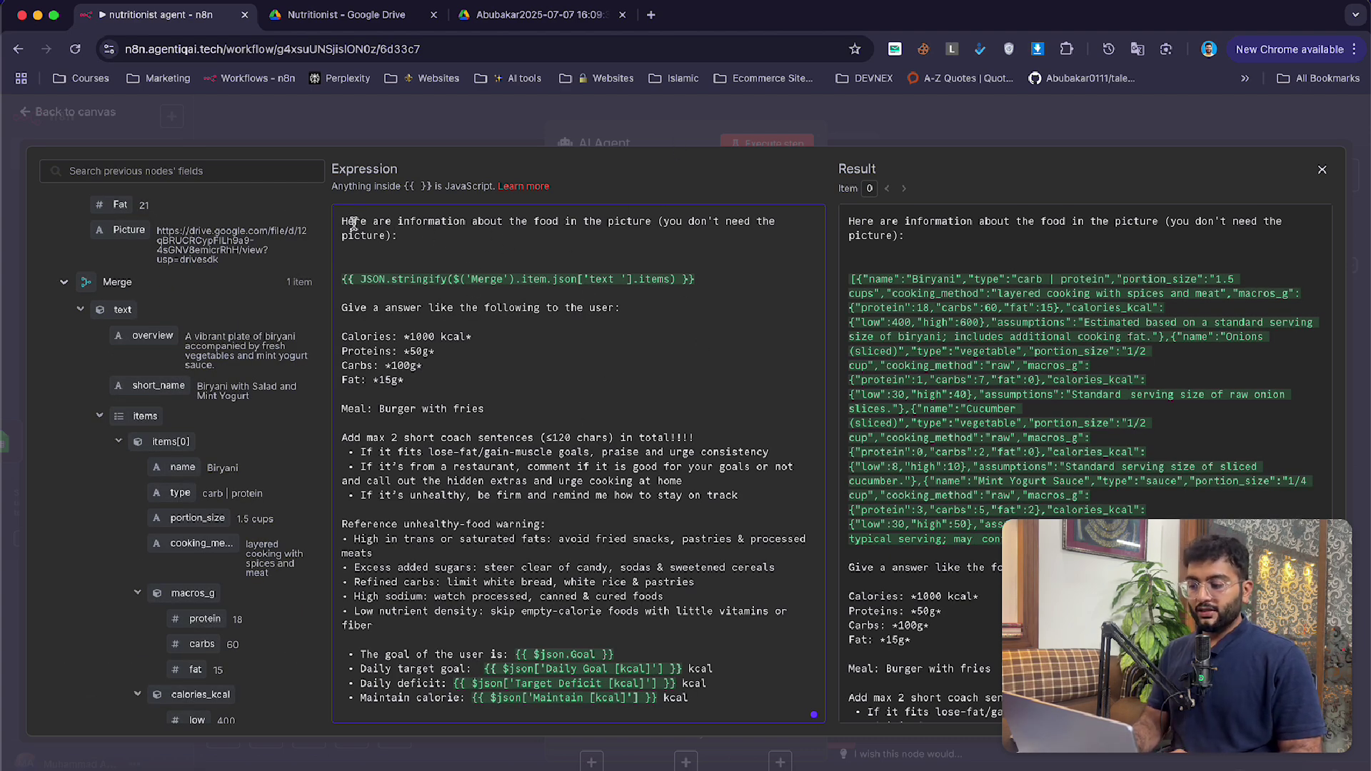
left_click_drag(343, 223, 602, 232)
left_click(621, 230)
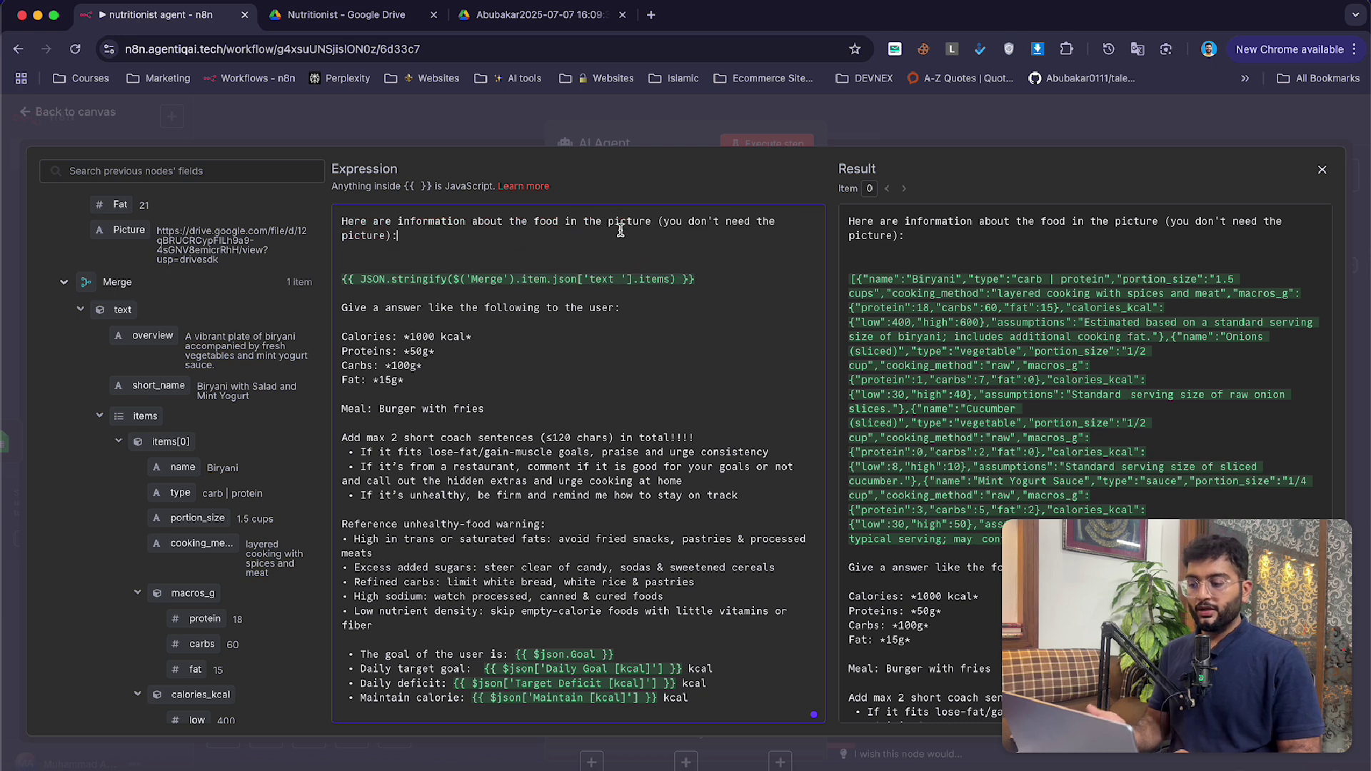
triple_click(438, 282)
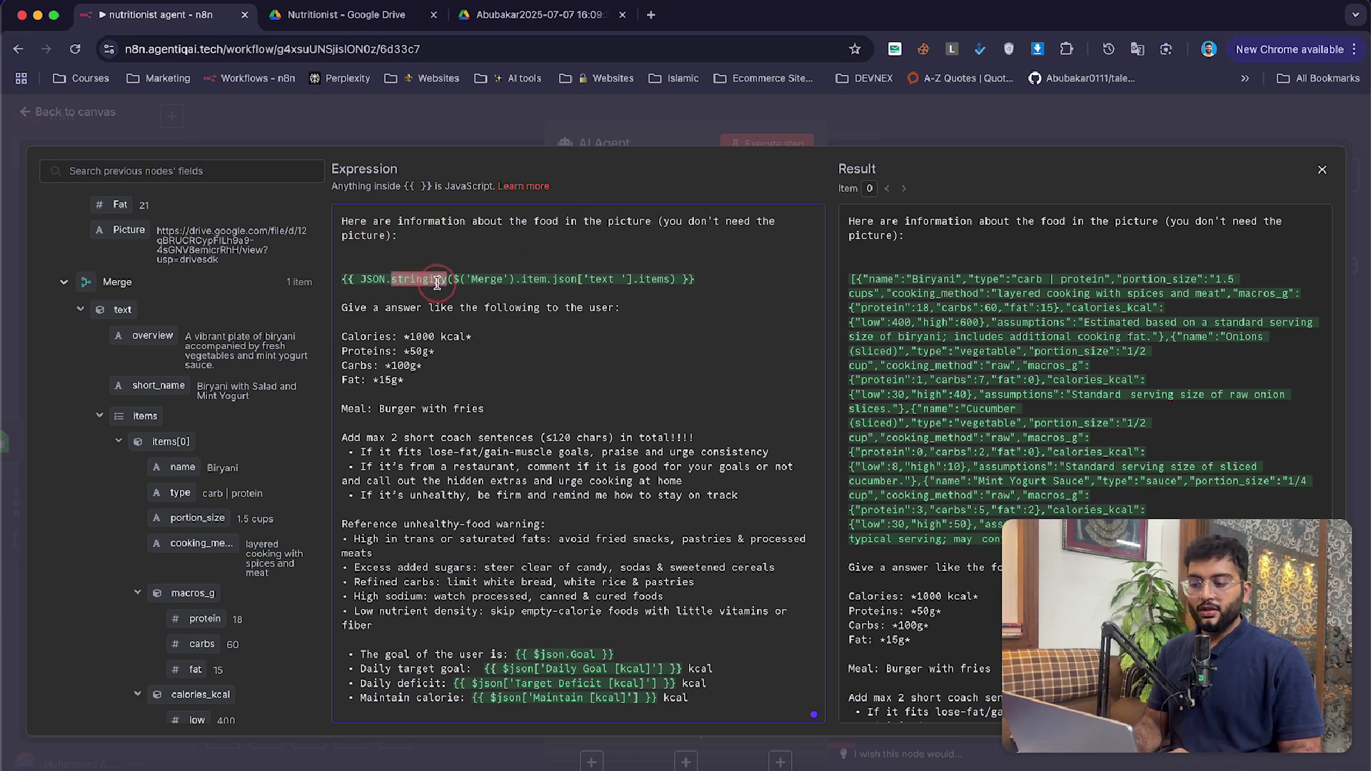
left_click(478, 281)
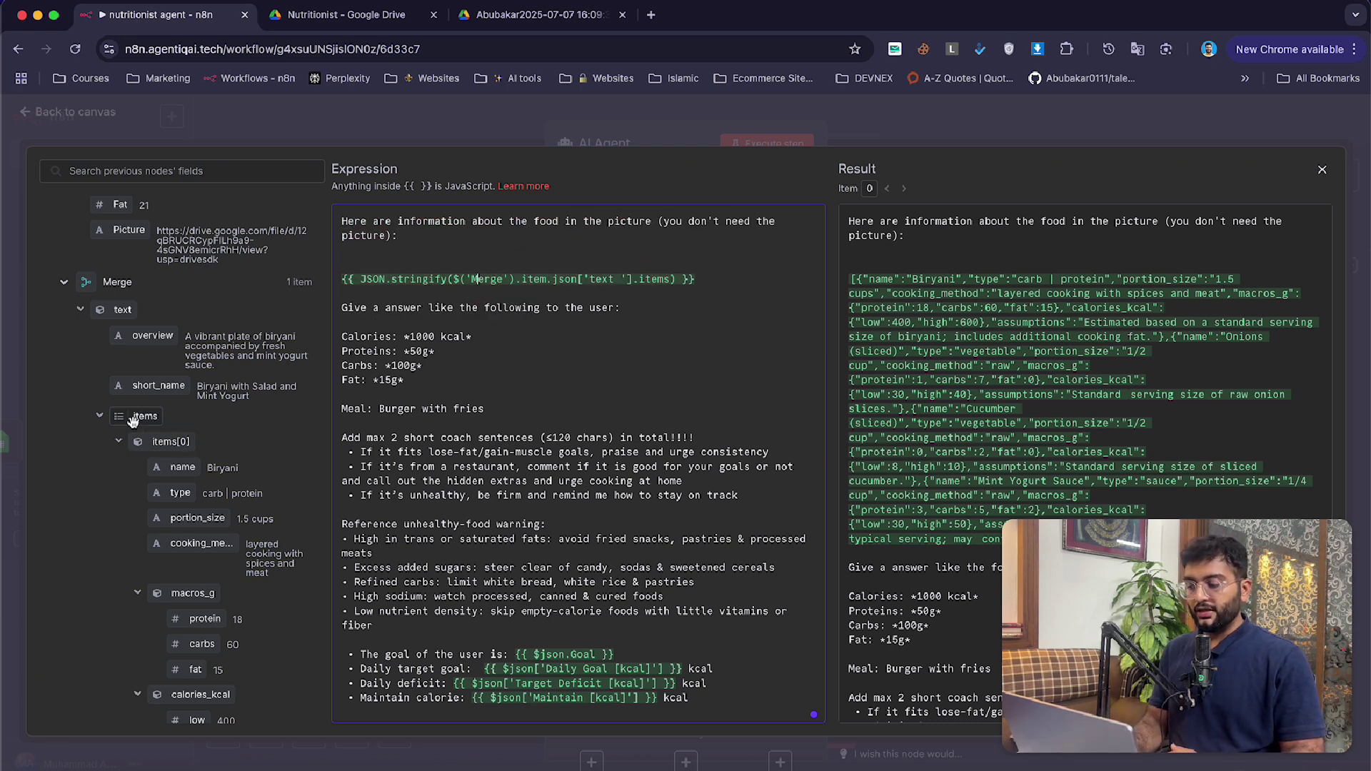
- Insert the Merge node's items field on its own line between the JSON.stringify expression and the answer-format instructions
left_click_drag(143, 417, 457, 293)
key("Return")
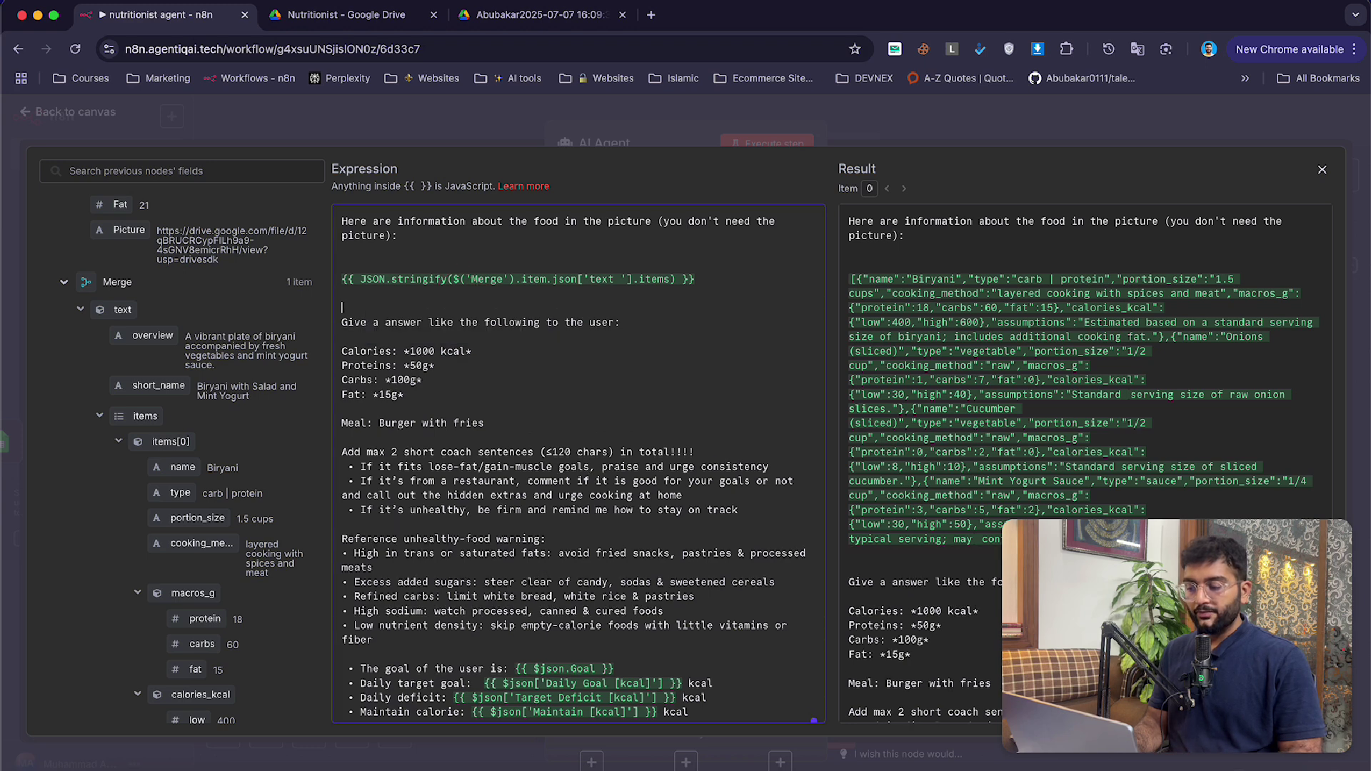
left_click_drag(145, 416, 378, 308)
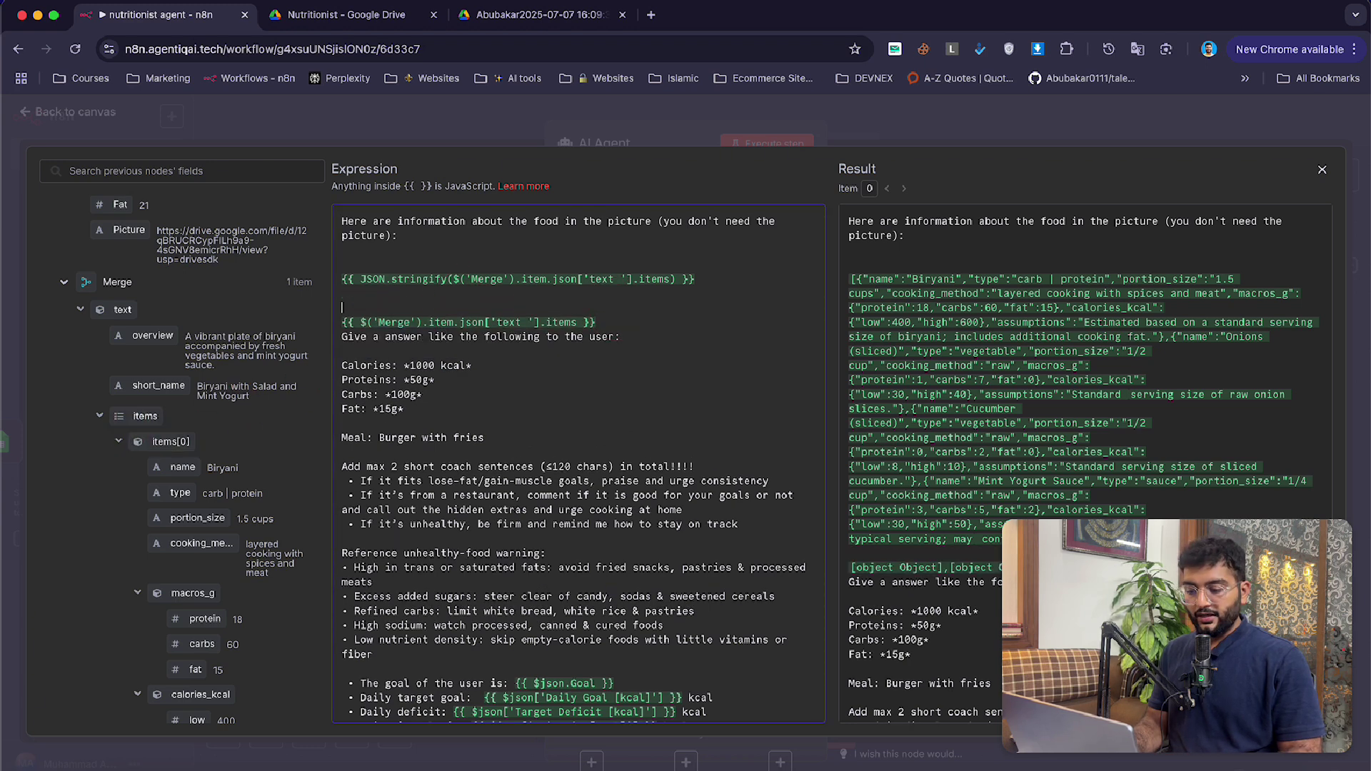
key("Return")
scroll(1076, 298, "down", 5)
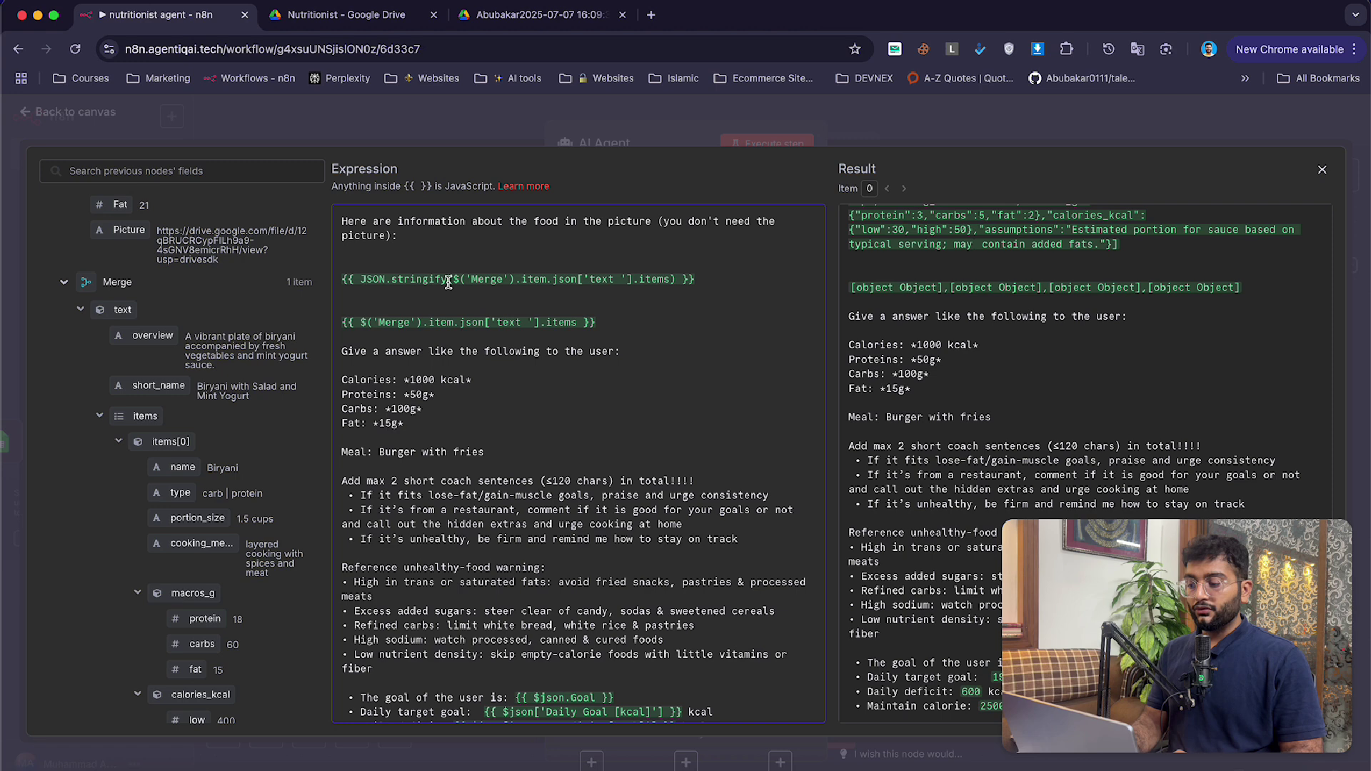
- Wrap the newly inserted Merge items reference in JSON.stringify( ) so it is passed as text
left_click_drag(449, 282, 342, 283)
key("super+c")
left_click(375, 303)
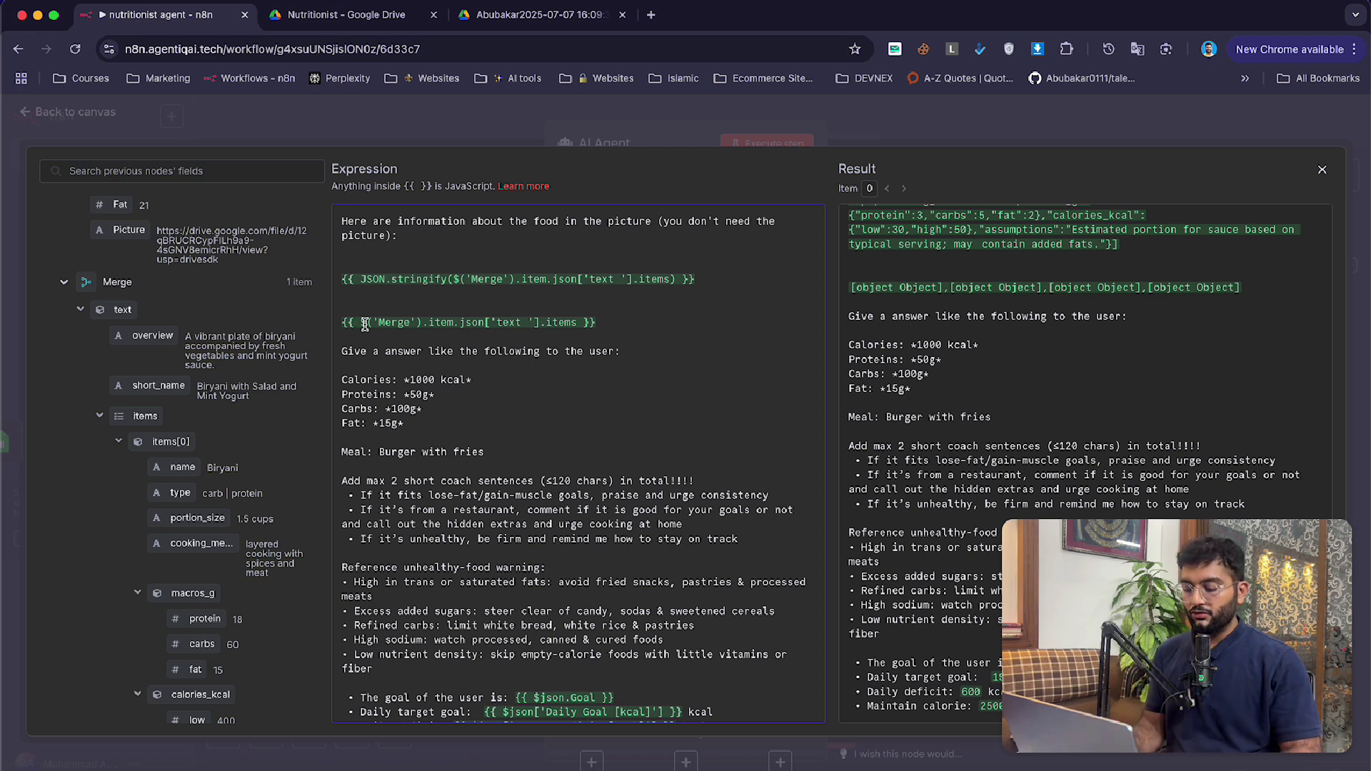
key("super+v")
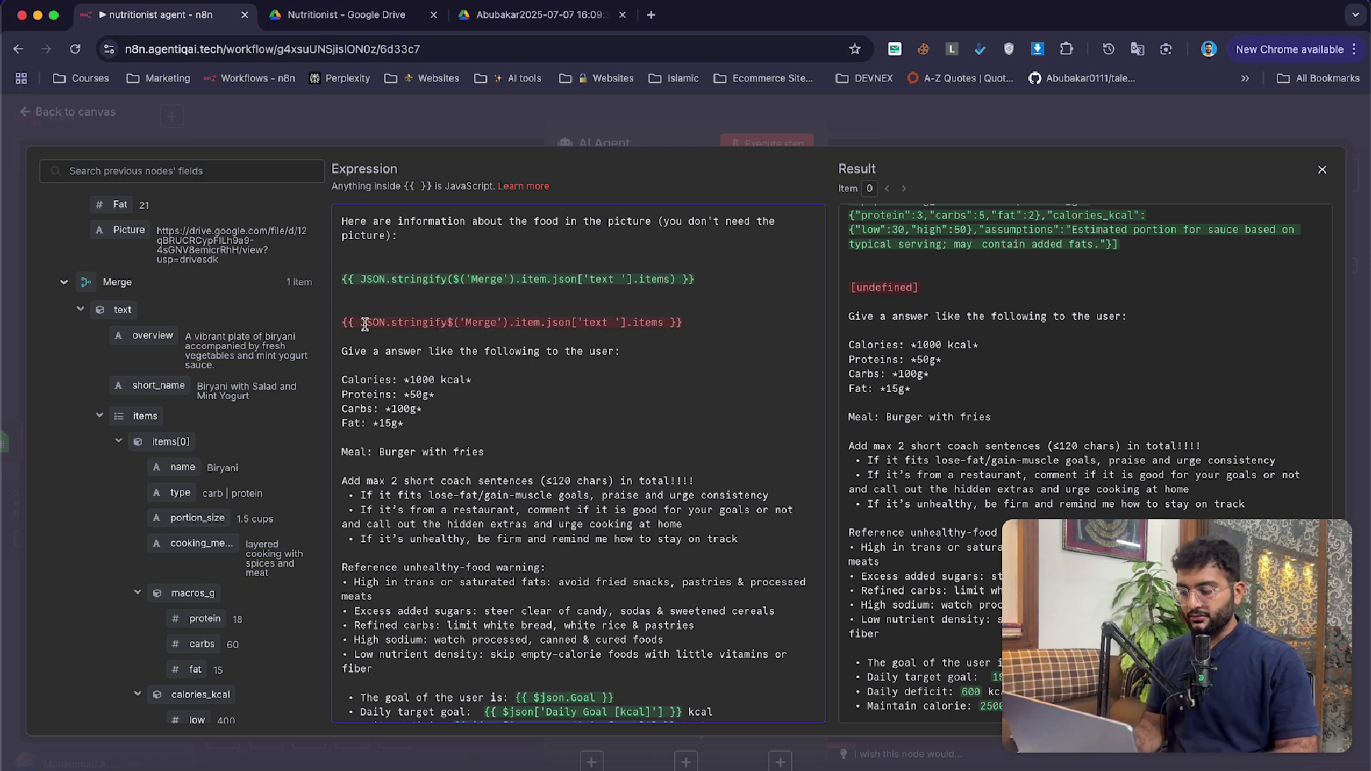
type("(")
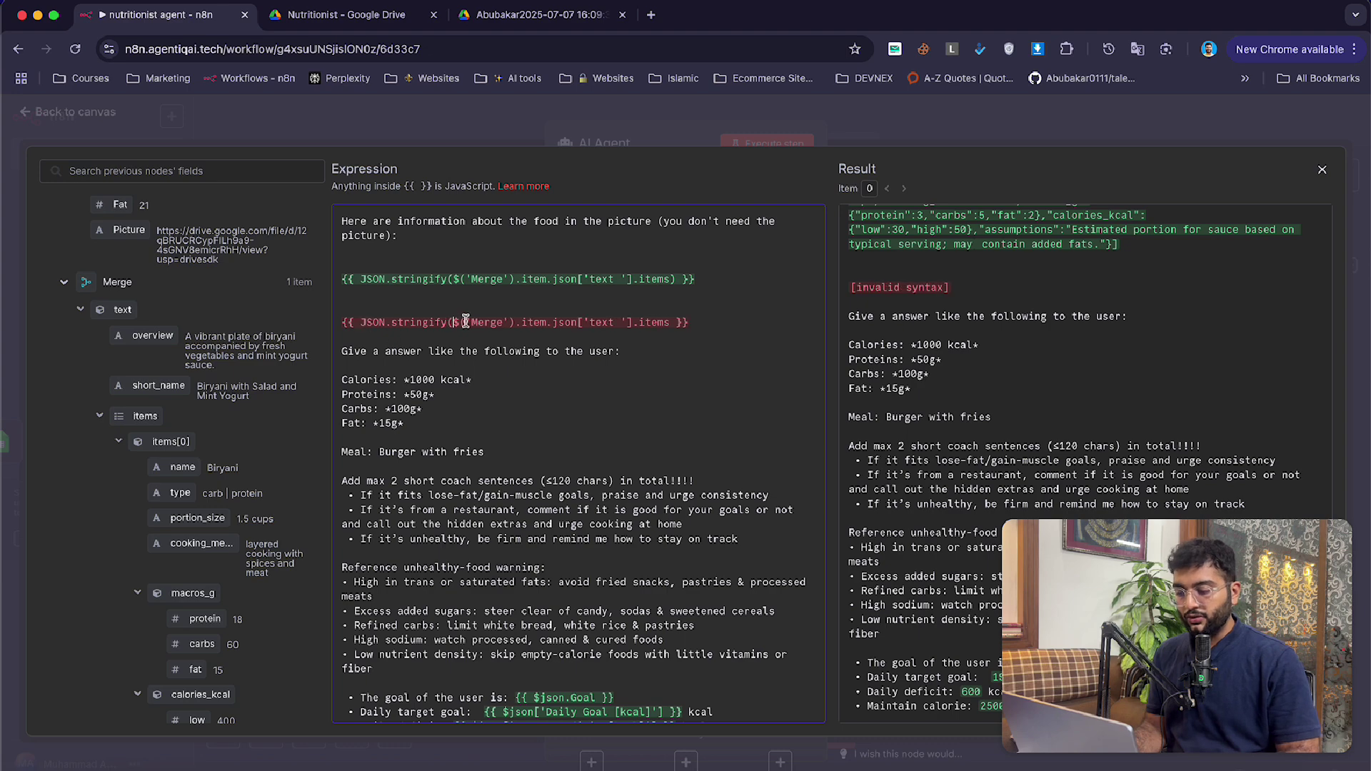
type(")")
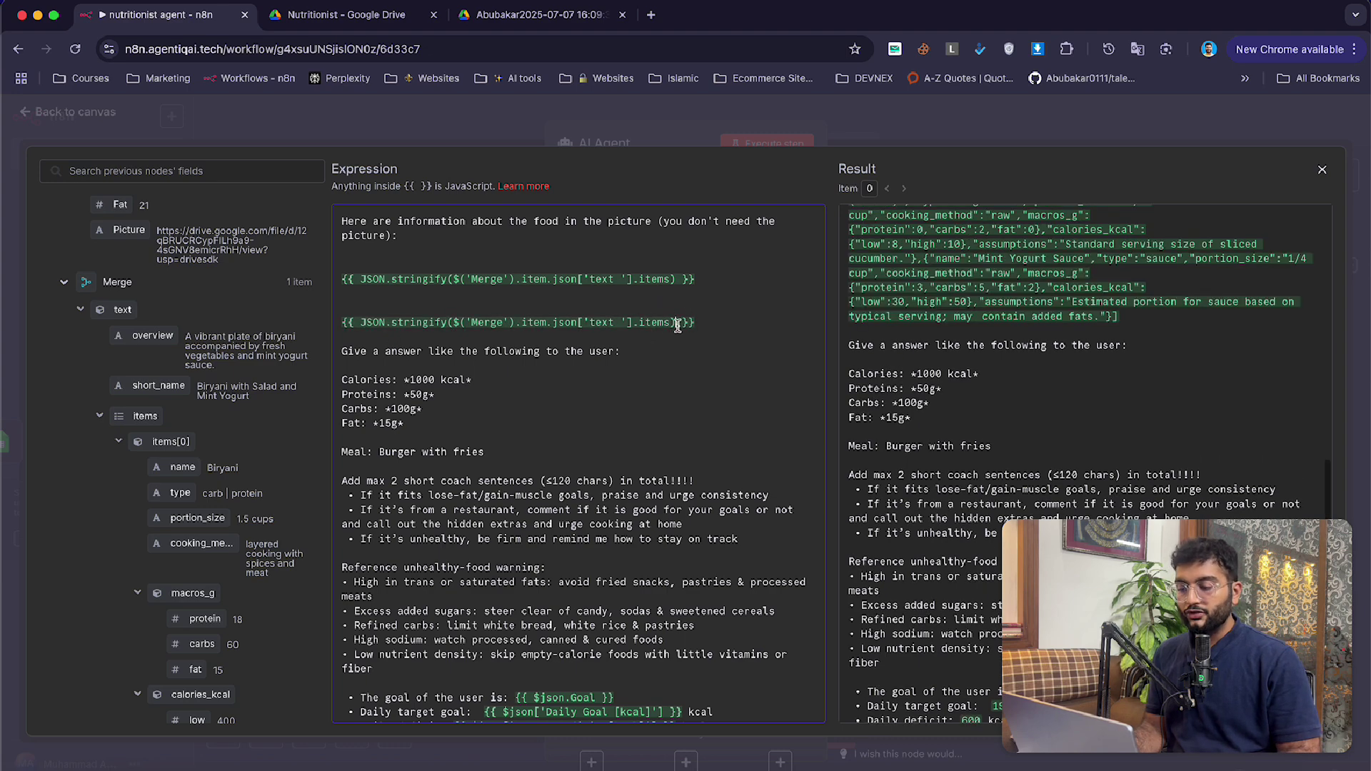
scroll(974, 311, "up", 5)
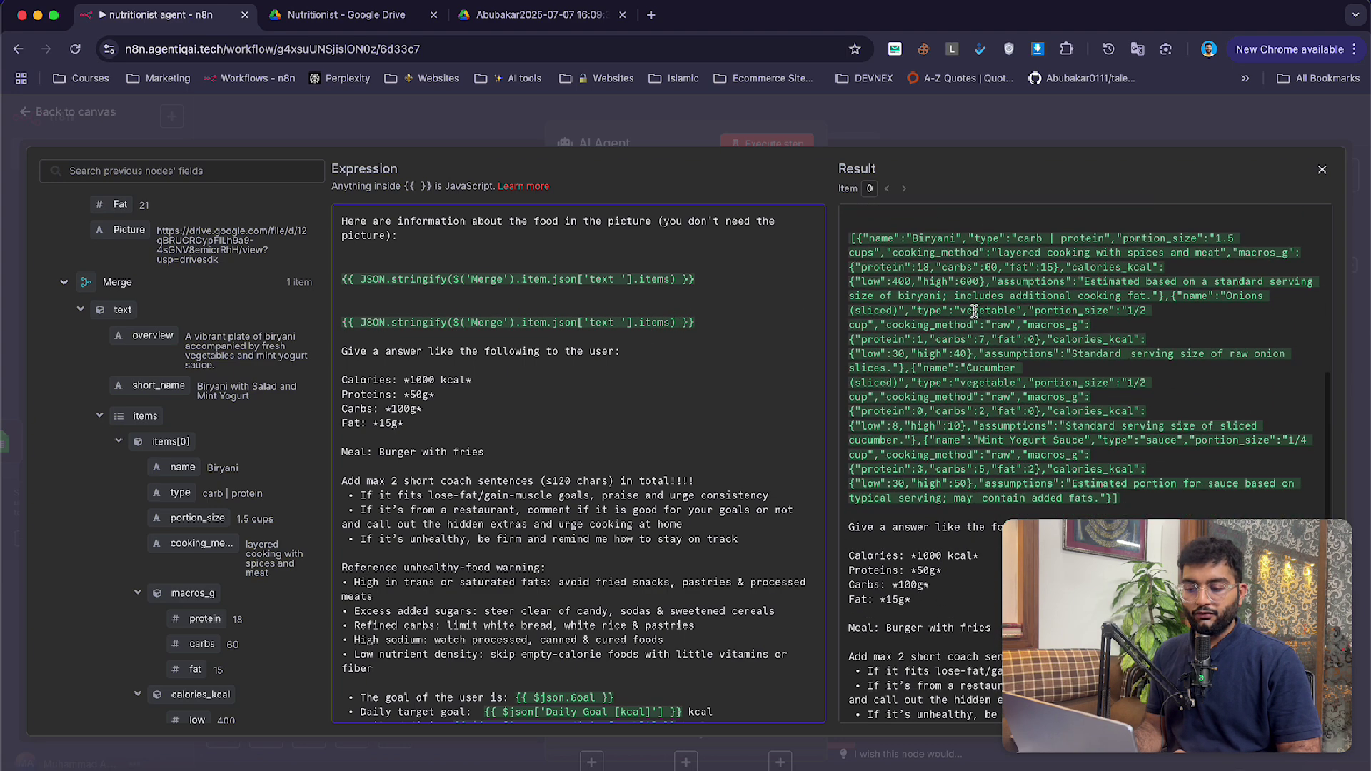
- Delete the original JSON.stringify line and the extra blank lines, keeping a single Merge items expression
triple_click(577, 281)
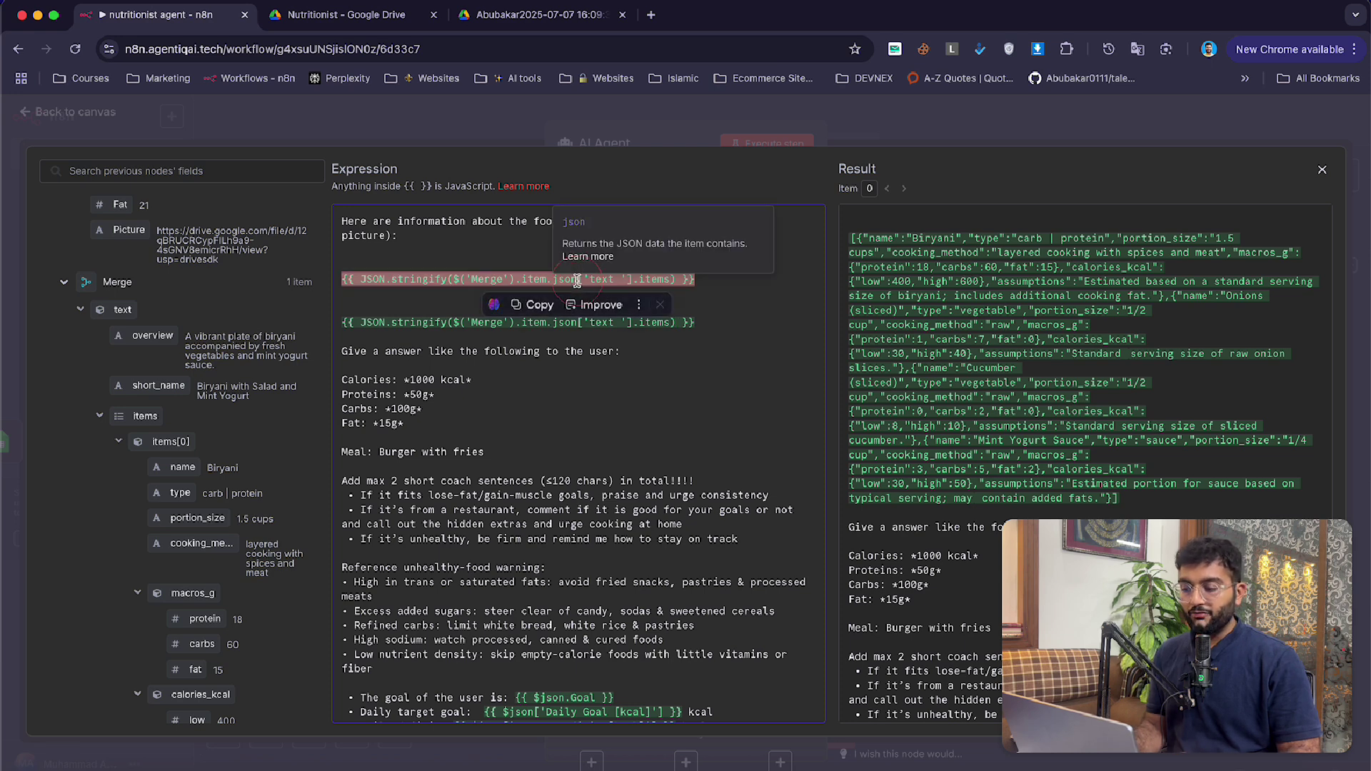
key("BackSpace")
key("BackSpace")
key("BackSpace")
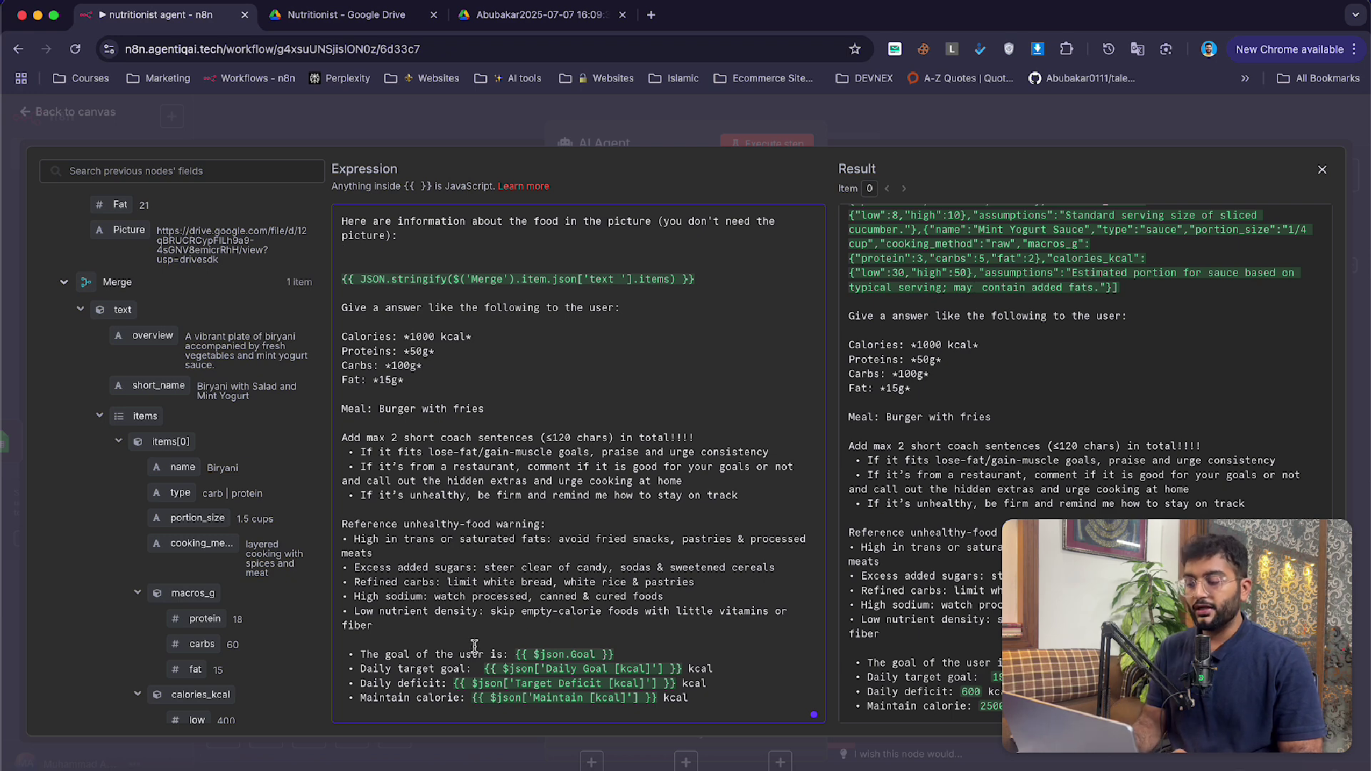
- Review the prompt's goal and calorie fields, their resolved values, and the coaching and unhealthy-food instructions
left_click_drag(361, 655, 626, 657)
left_click(420, 669)
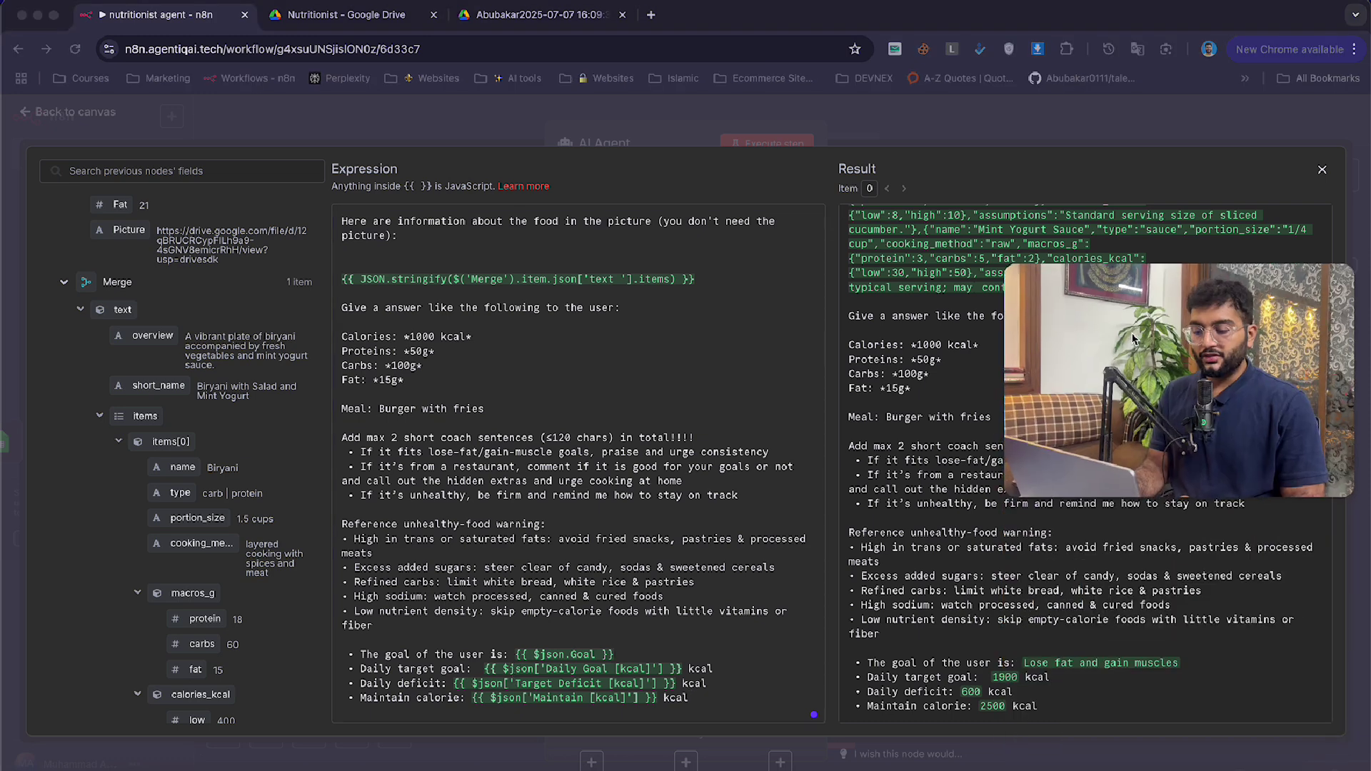
left_click(1084, 667)
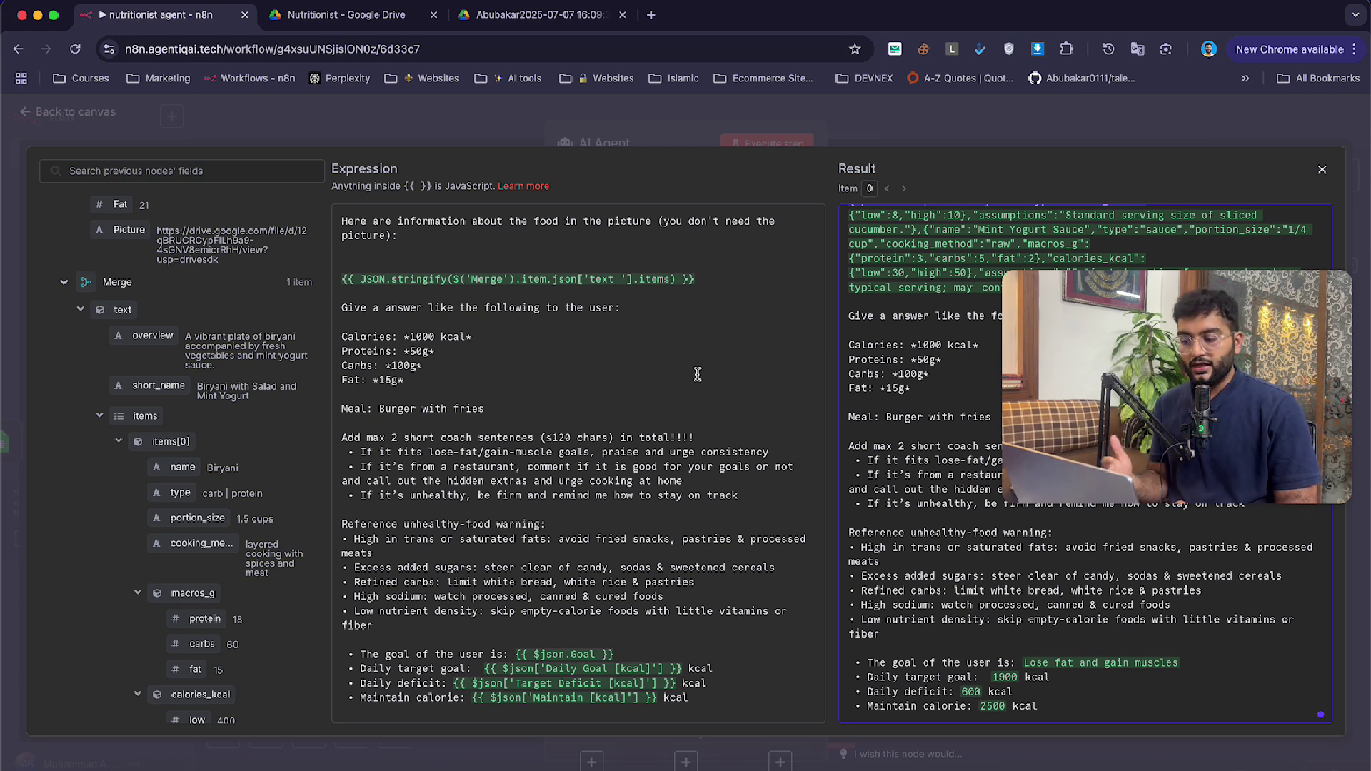
left_click_drag(342, 380, 560, 628)
left_click(604, 454)
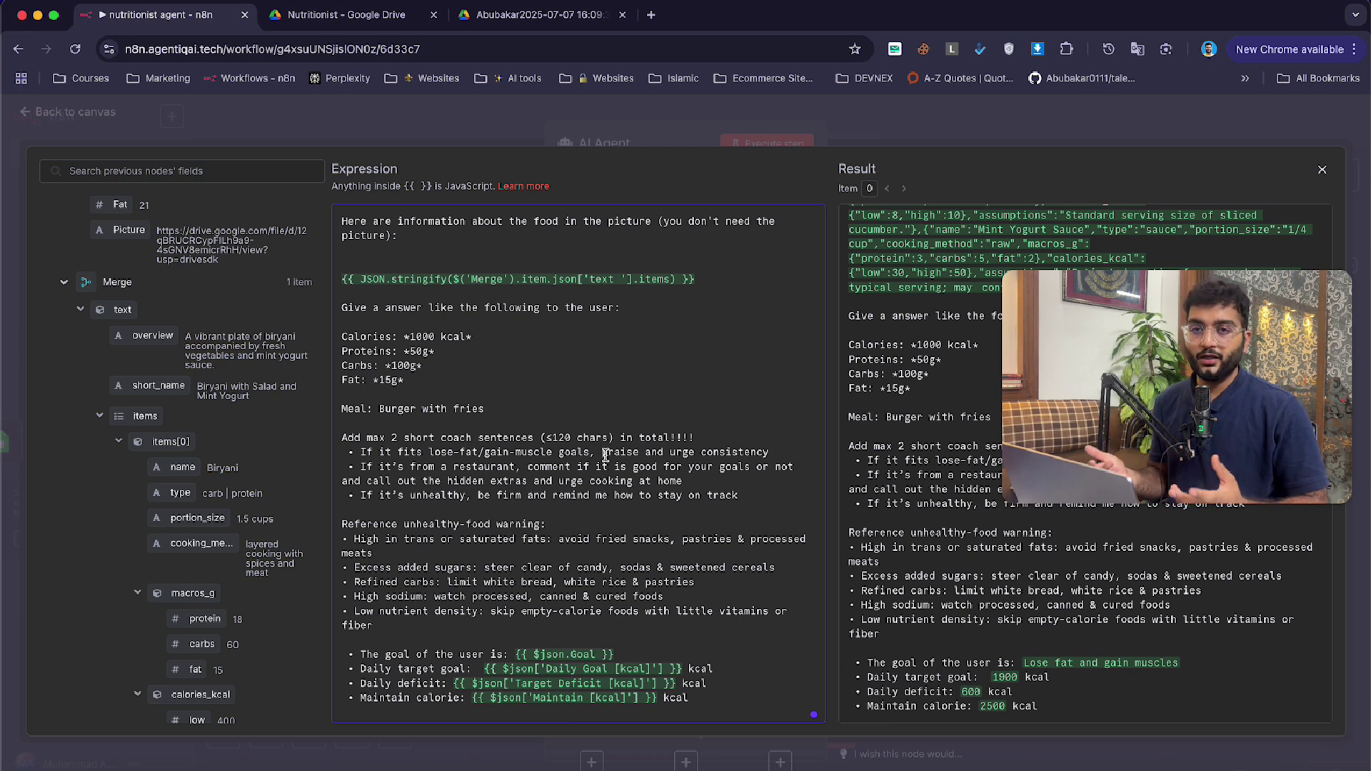
- Close the finished prompt and attach an Anthropic Chat Model to the AI Agent
left_click(493, 117)
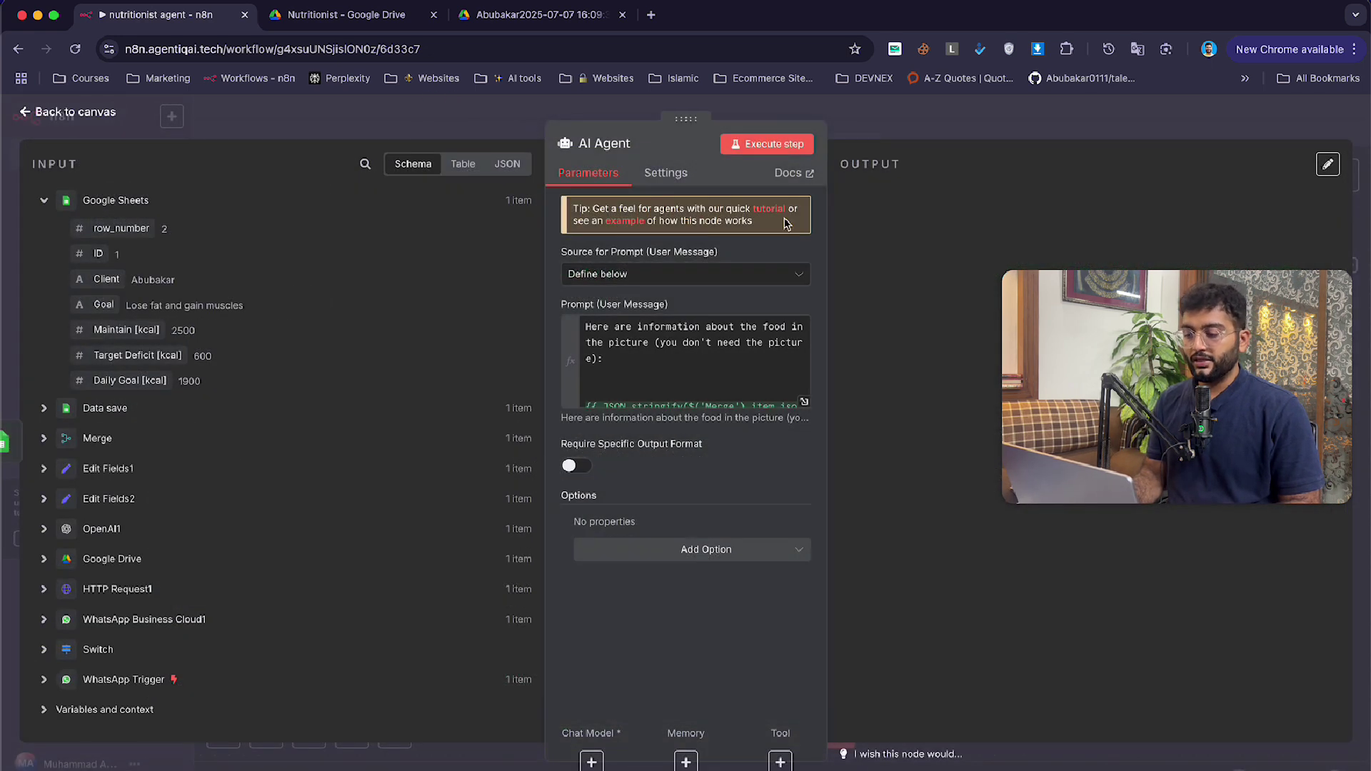
left_click(490, 133)
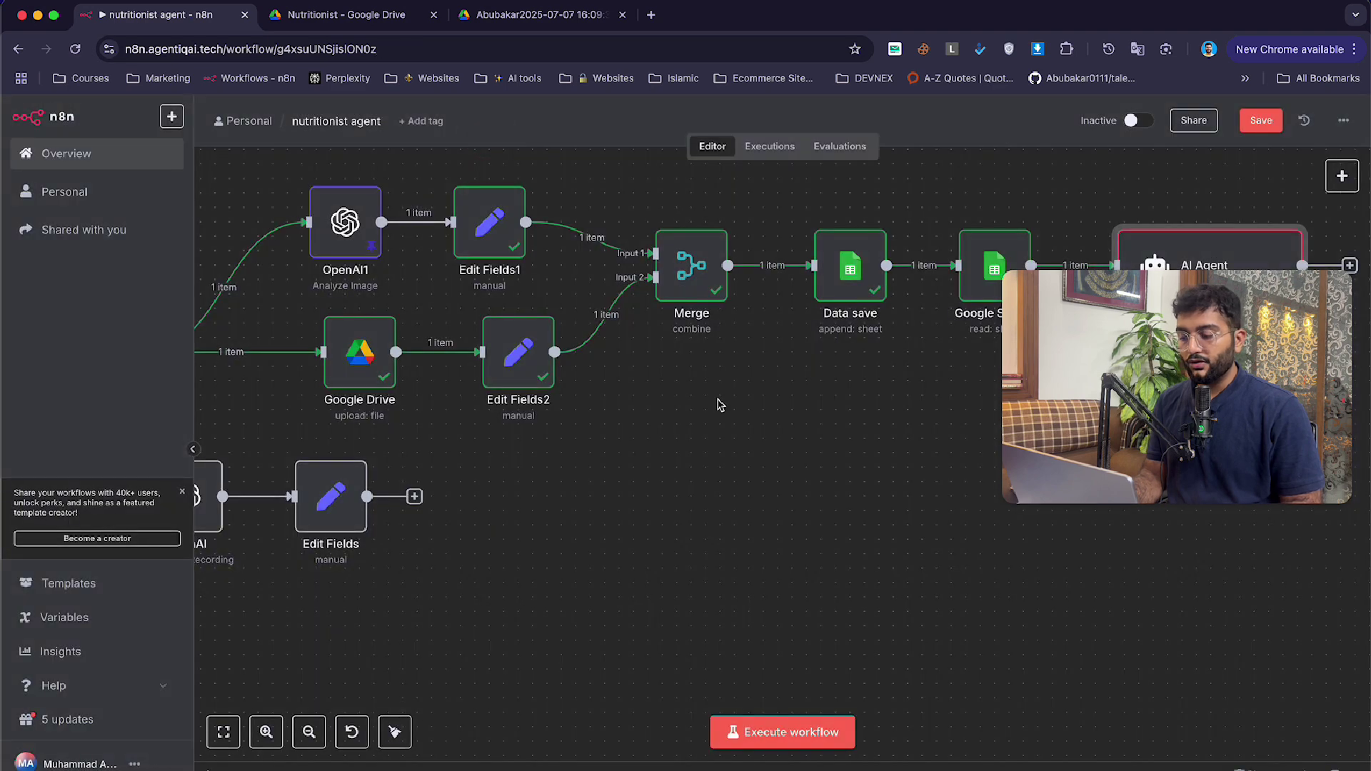
scroll(892, 320, "right", 5)
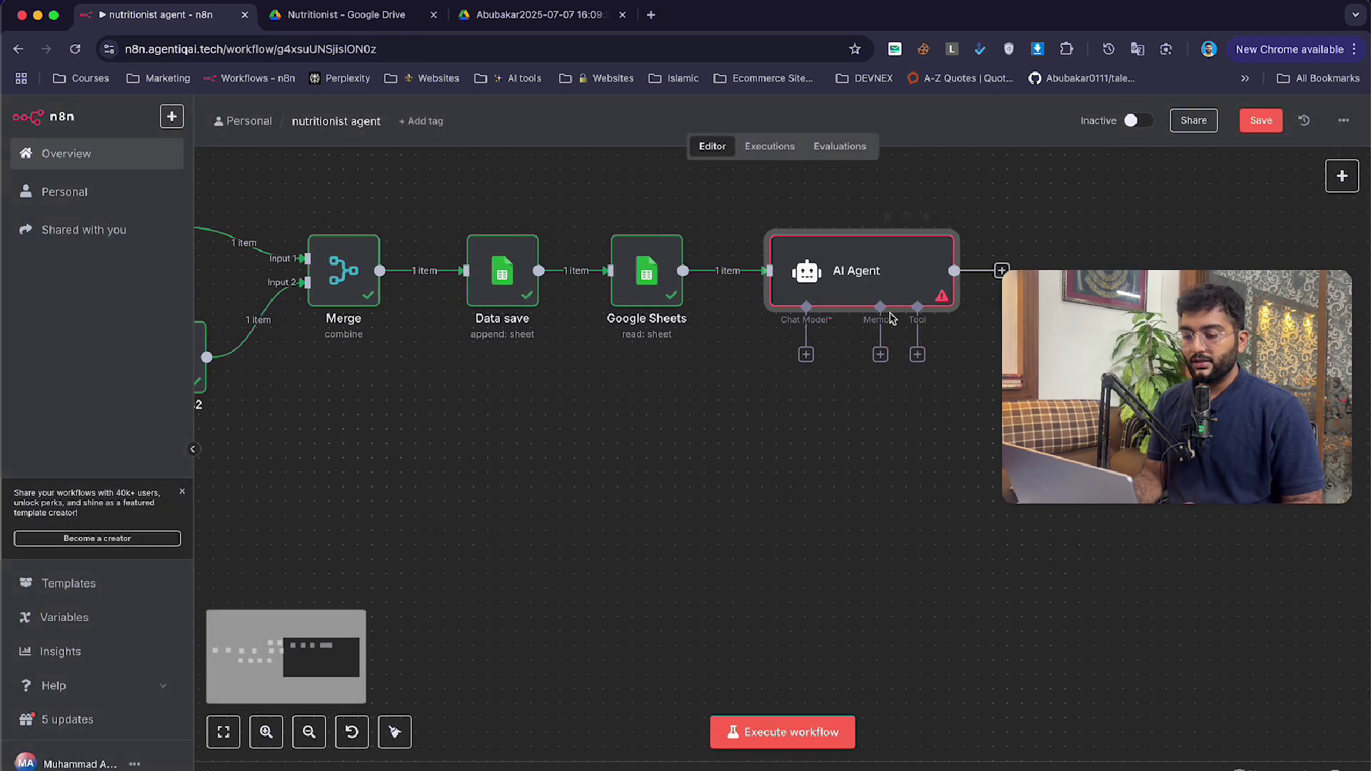
left_click(792, 354)
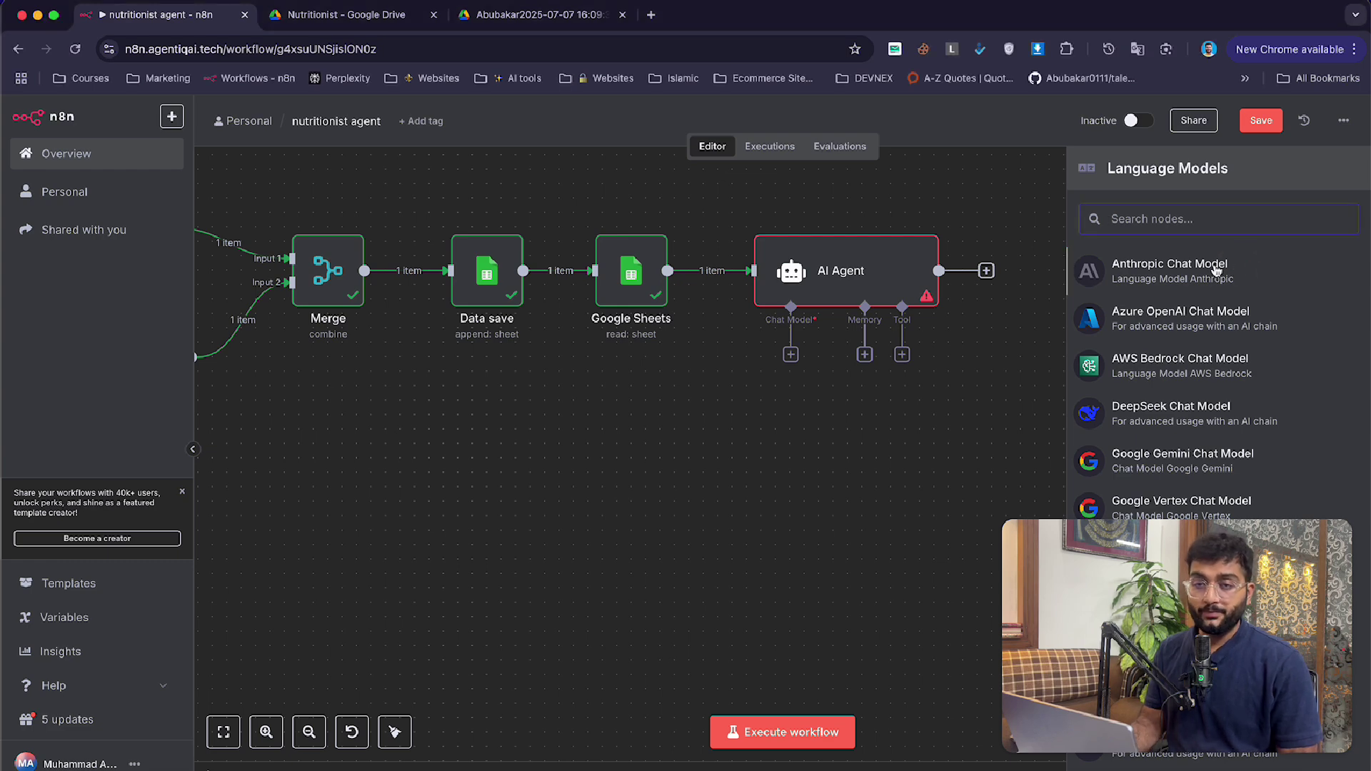
left_click(1216, 271)
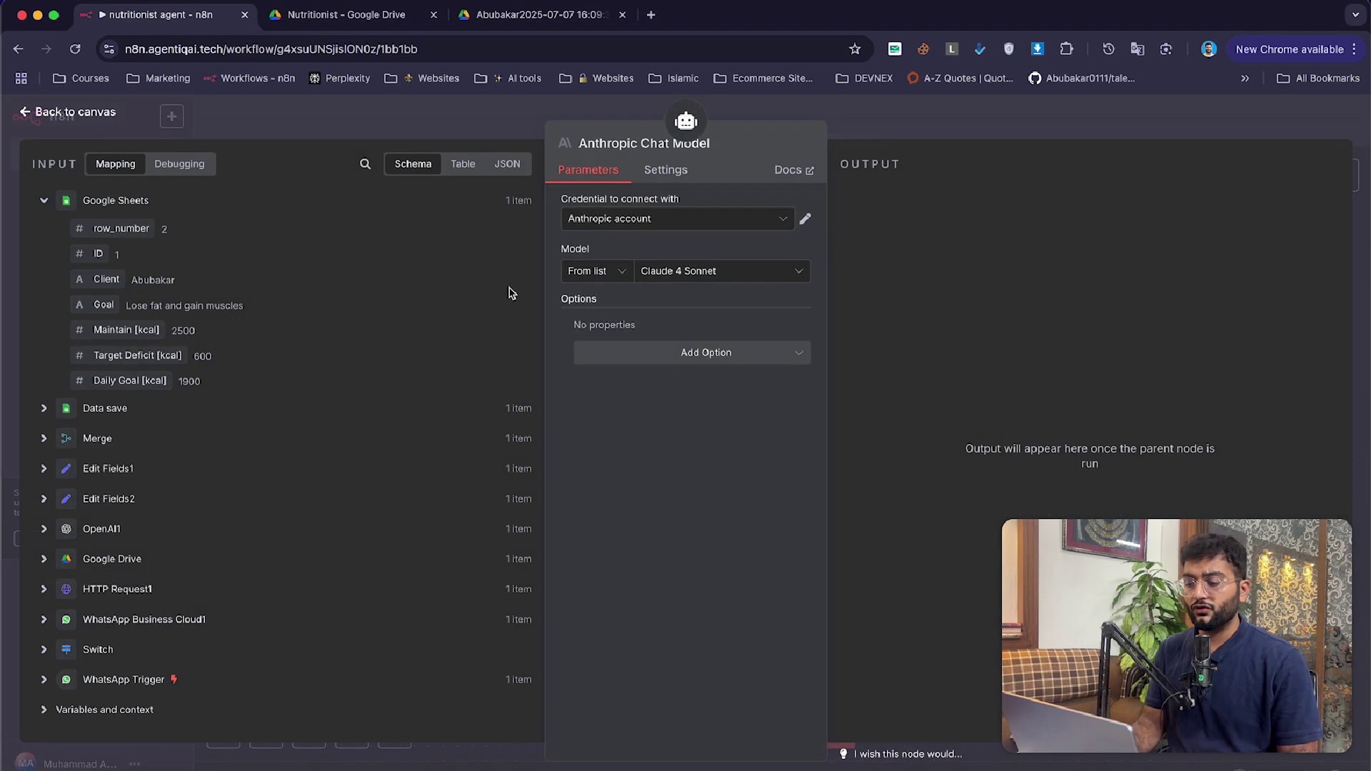
- Keep the Anthropic account credential and set the chat model to Claude Sonnet 3.7
left_click(646, 224)
left_click(638, 469)
left_click(668, 276)
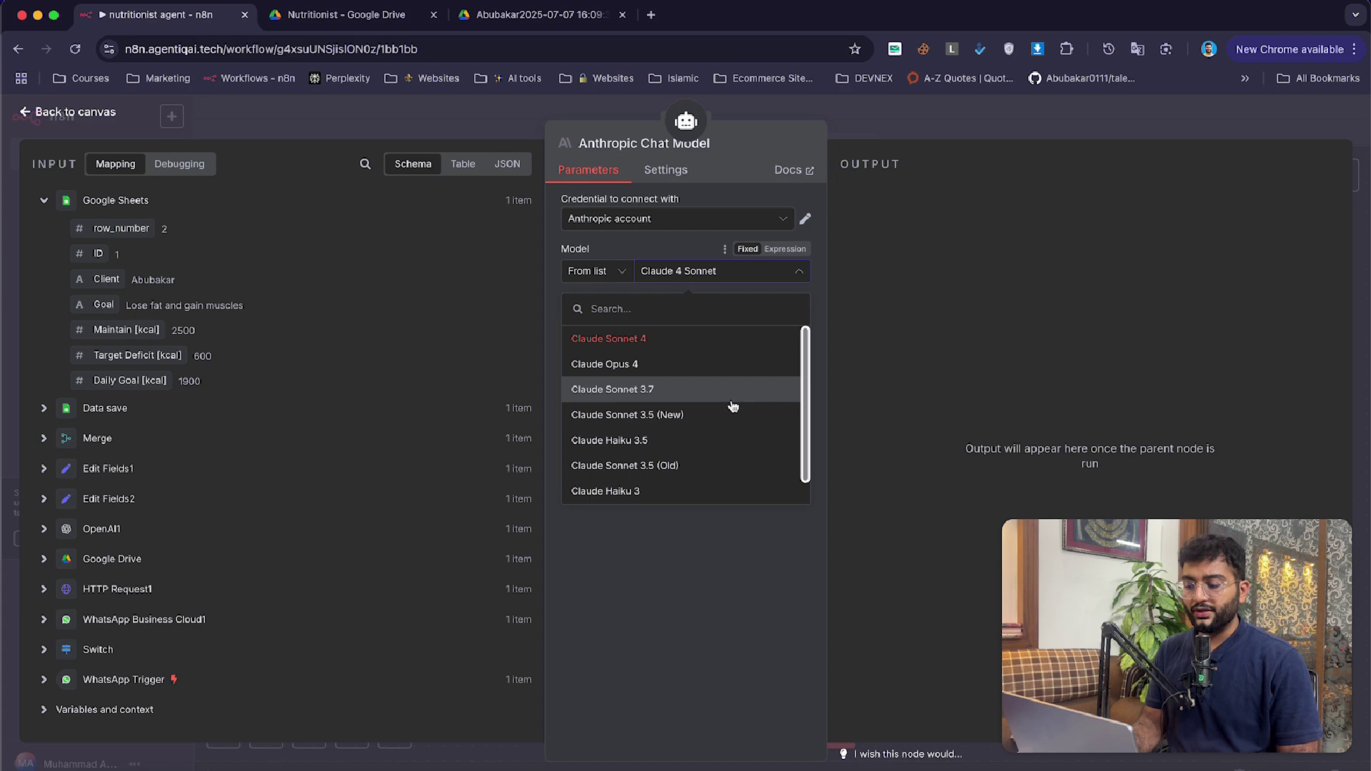
left_click(712, 389)
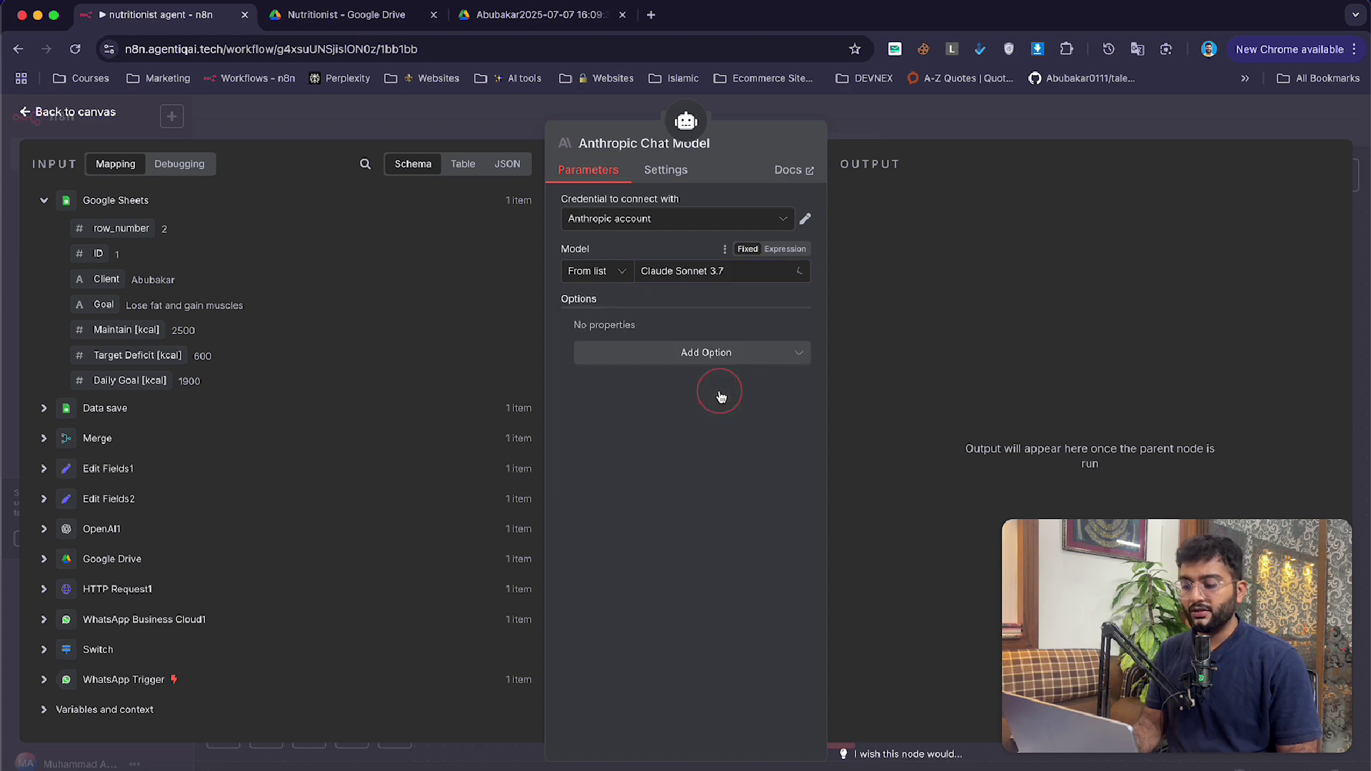
left_click(515, 116)
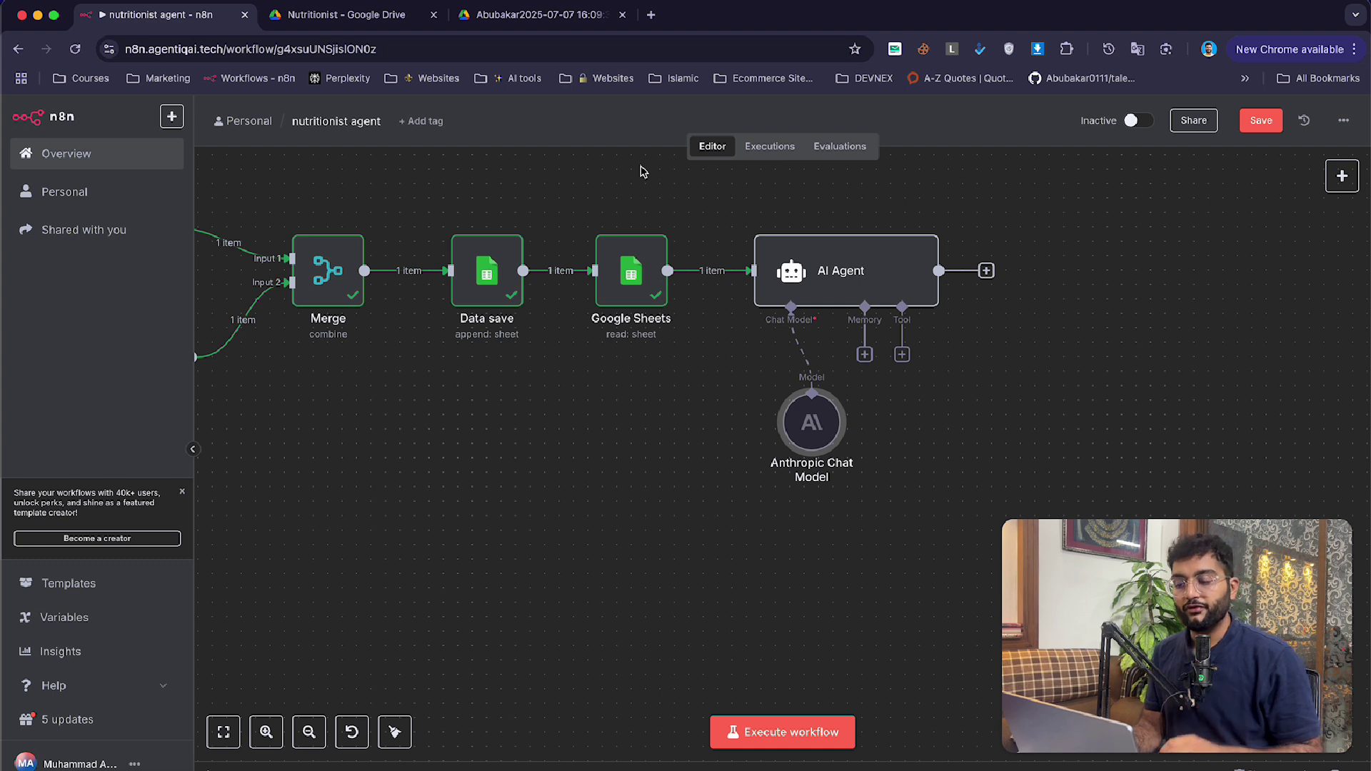
- Move the Anthropic Chat Model node closer beneath the AI Agent and save the workflow
left_click_drag(822, 432, 807, 417)
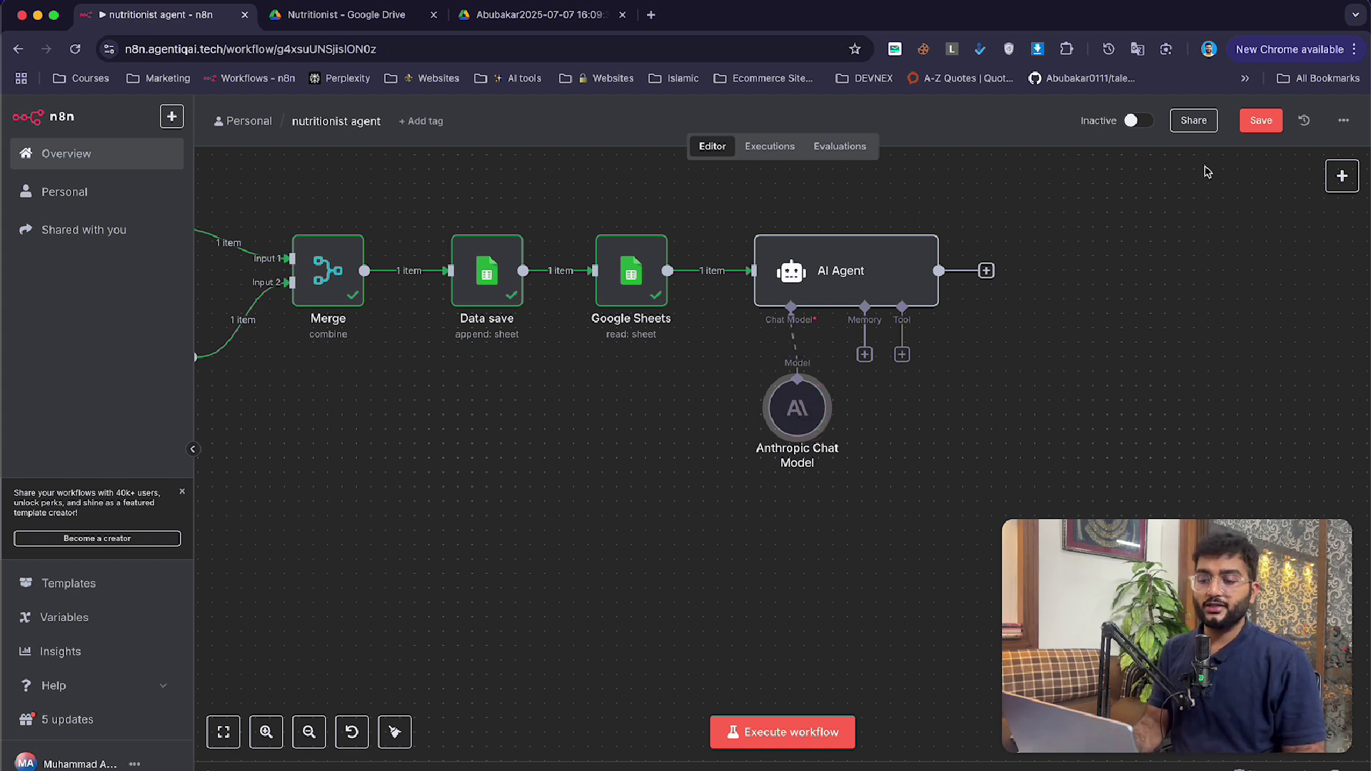
left_click(1260, 120)
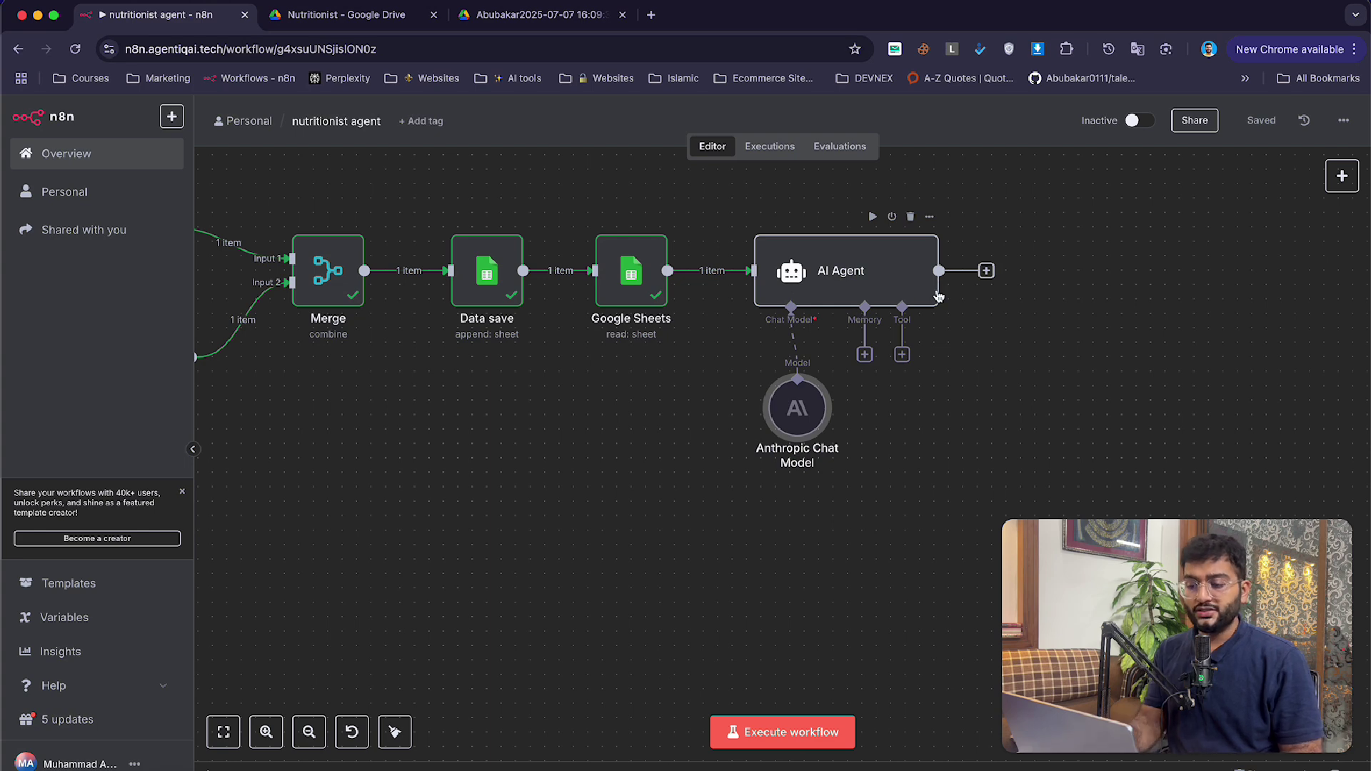
- Add a WhatsApp Business Cloud node with the send message action after the AI Agent
left_click(985, 272)
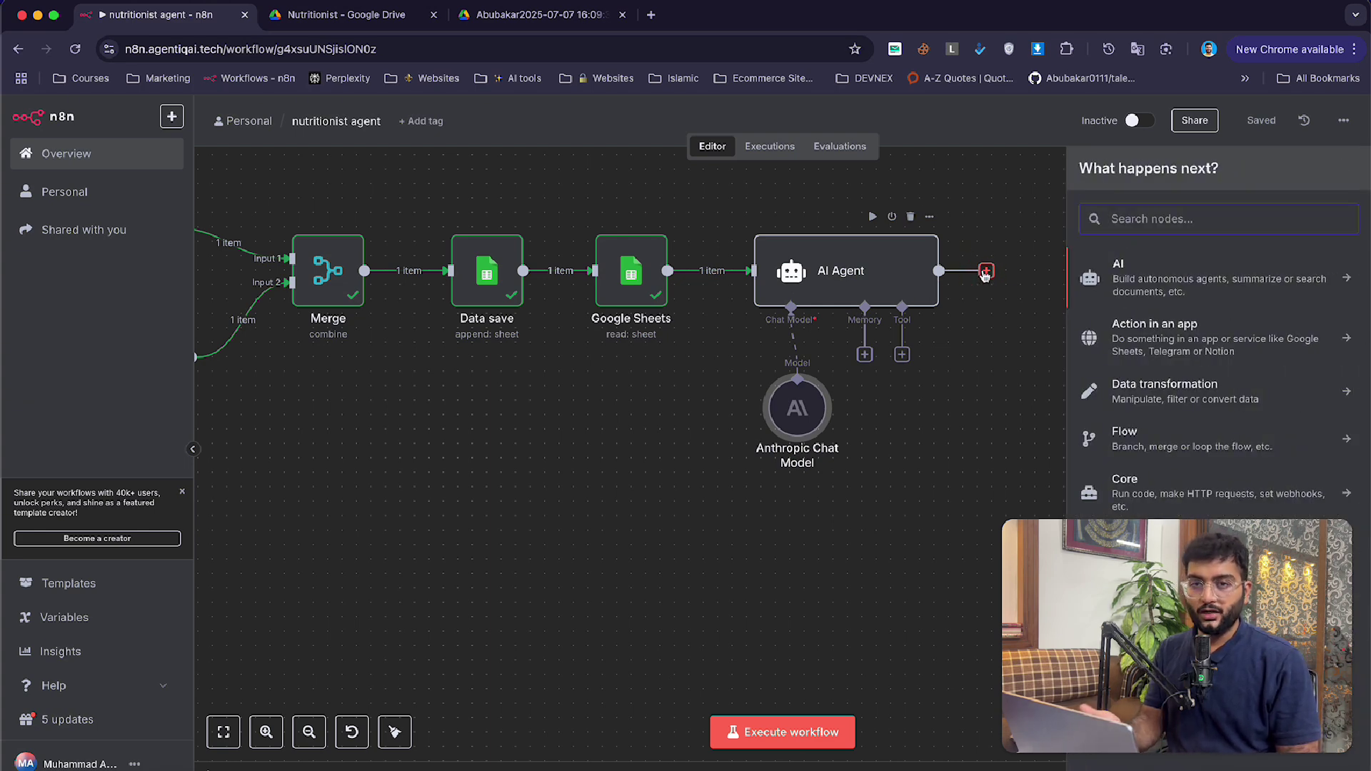
type("whats")
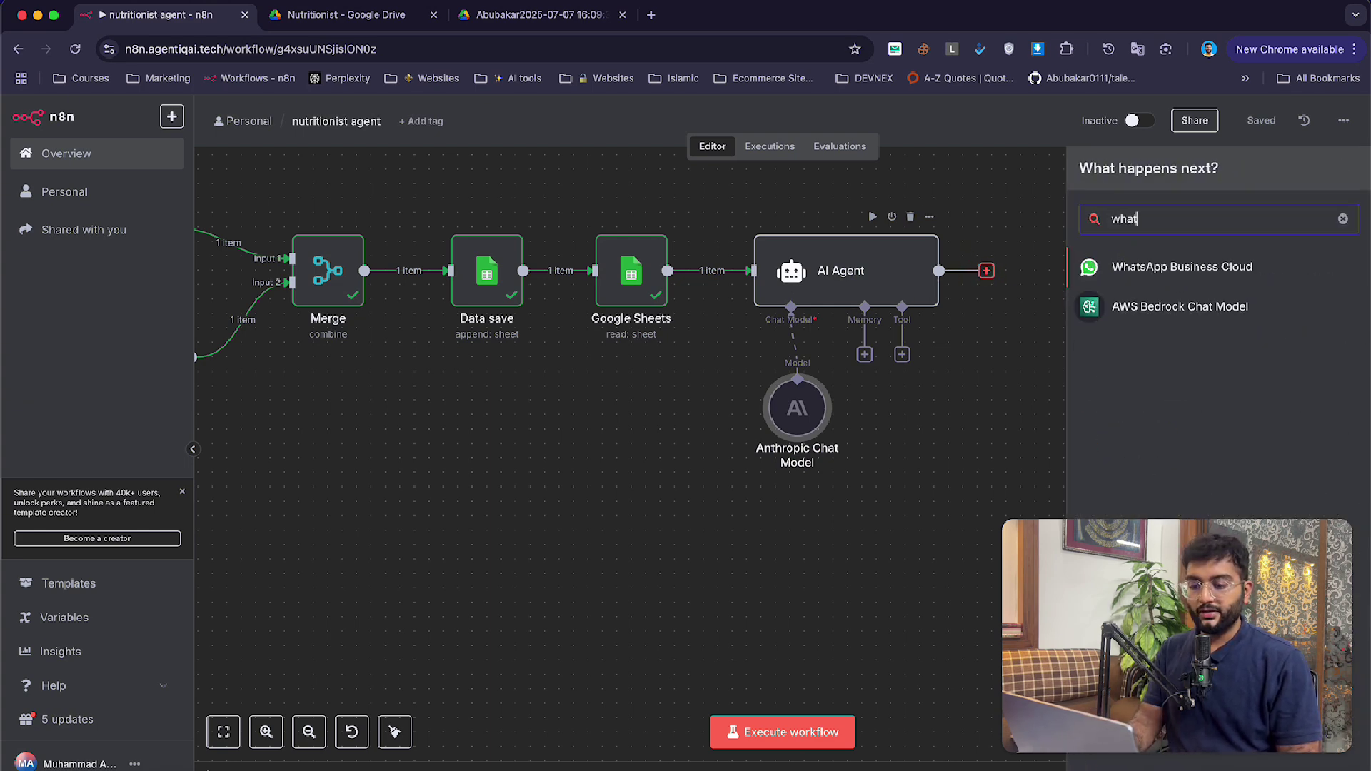
key("Return")
left_click(1177, 331)
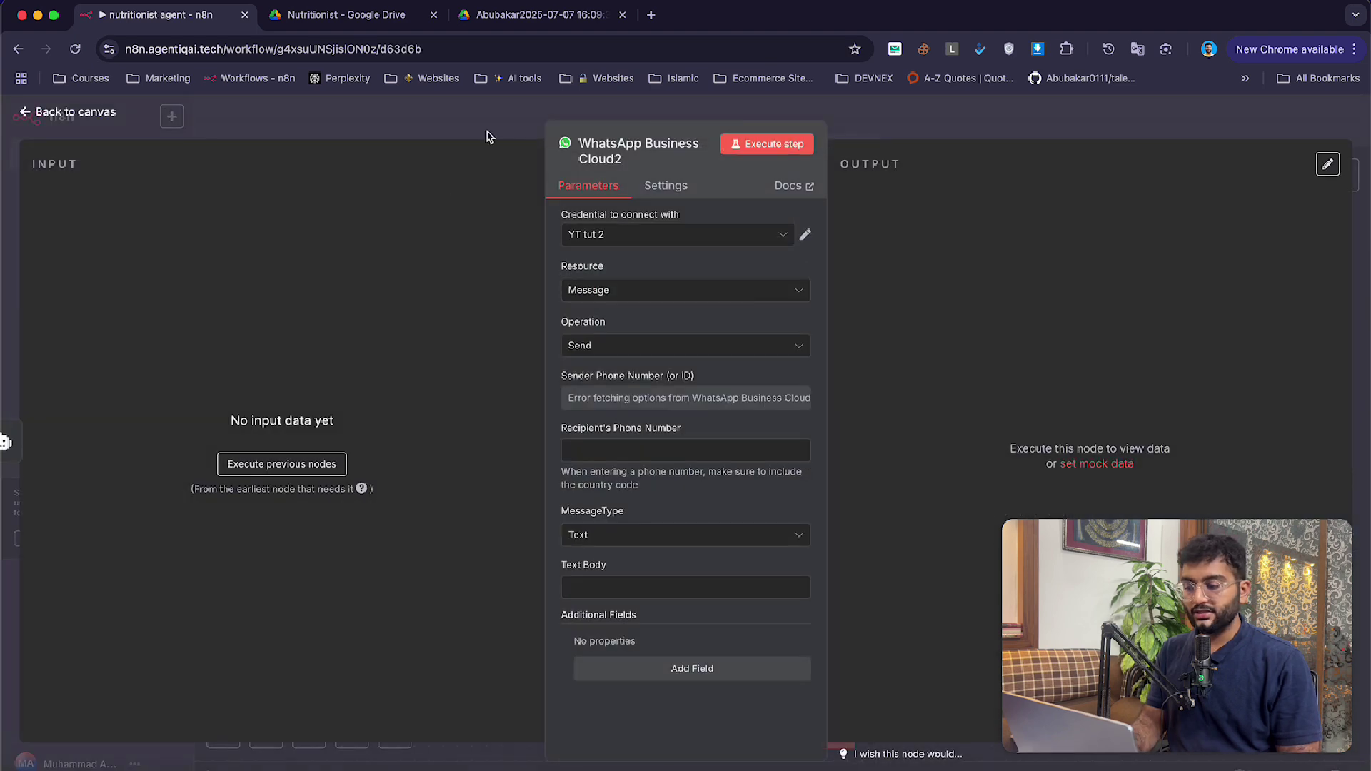
- Set the new WhatsApp node's credential to Devnex Sender, choose the Devnex Global sender number, and return to the canvas
left_click(630, 243)
left_click(614, 270)
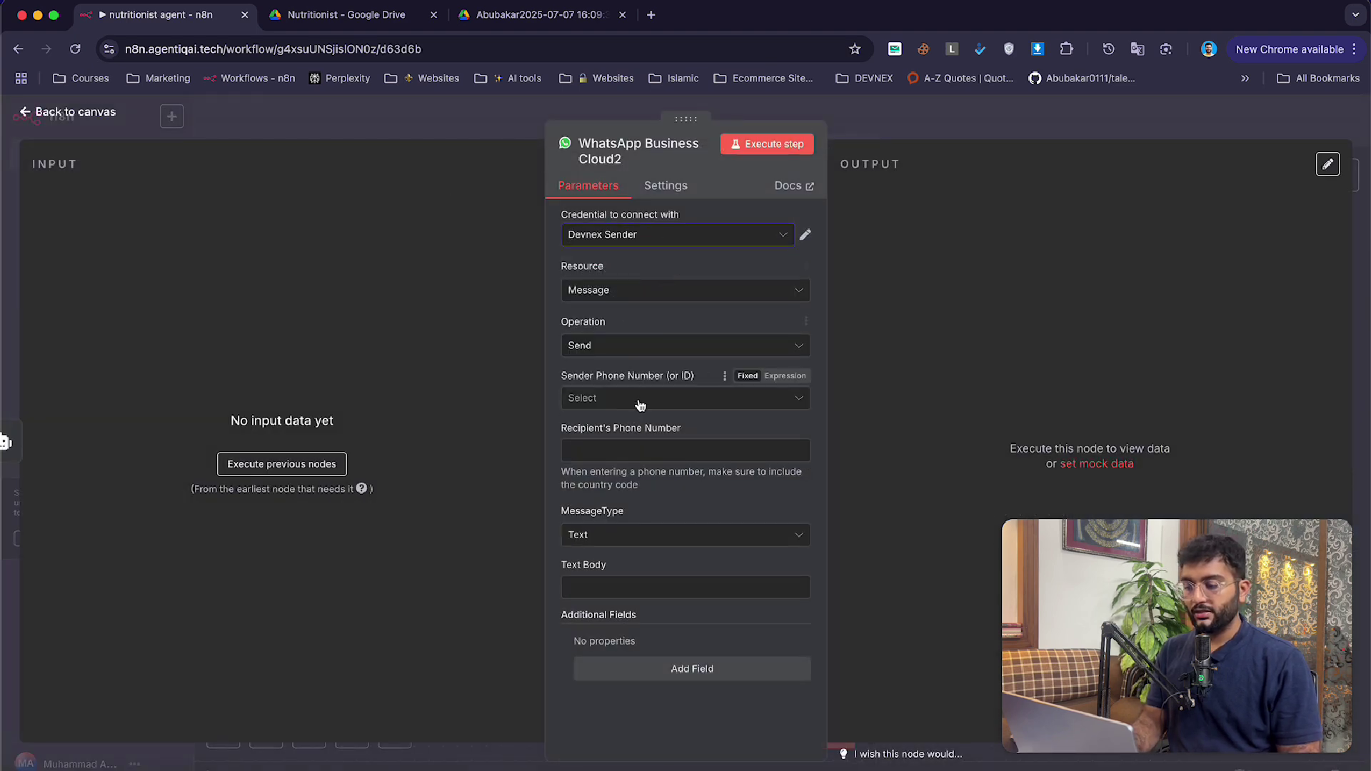
left_click(639, 400)
left_click(669, 437)
left_click(267, 129)
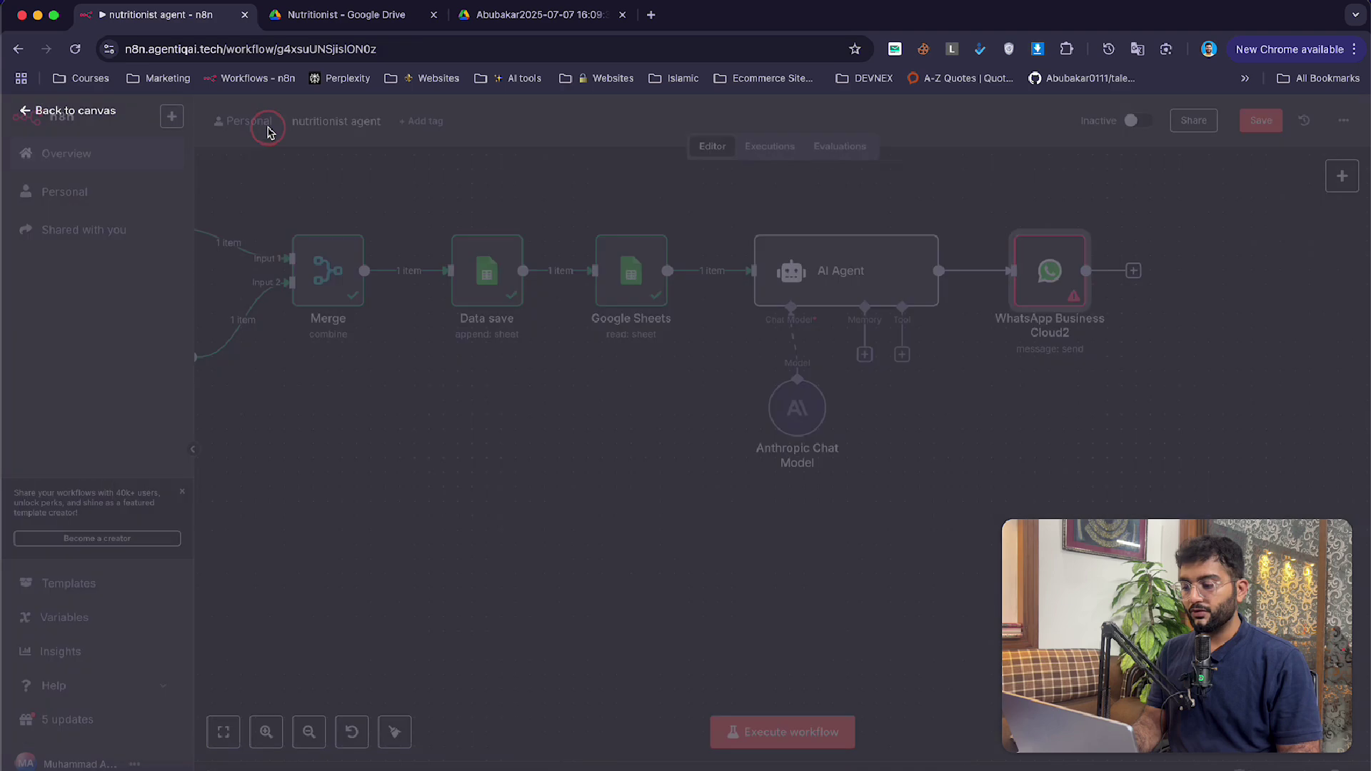
- Run the AI Agent node and review its generated coaching reply as JSON
left_click(873, 218)
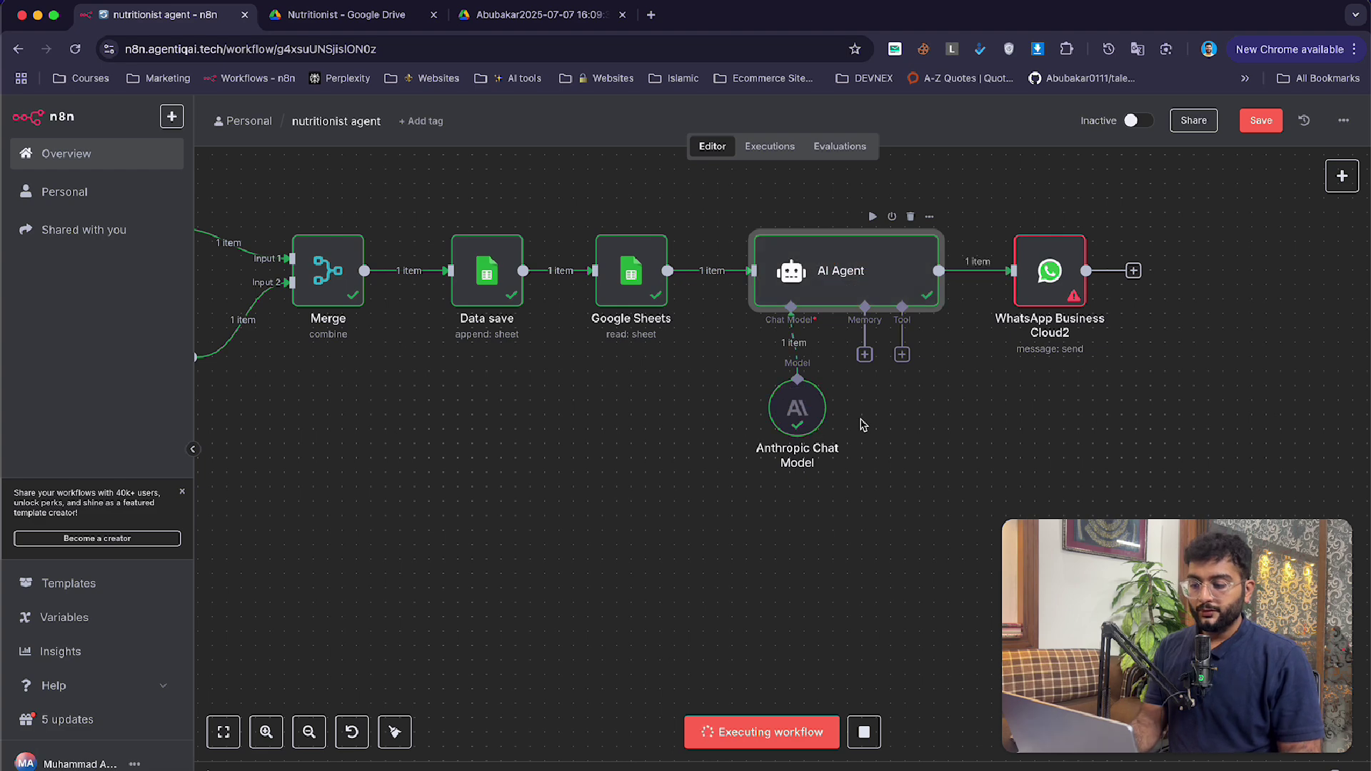
double_click(903, 273)
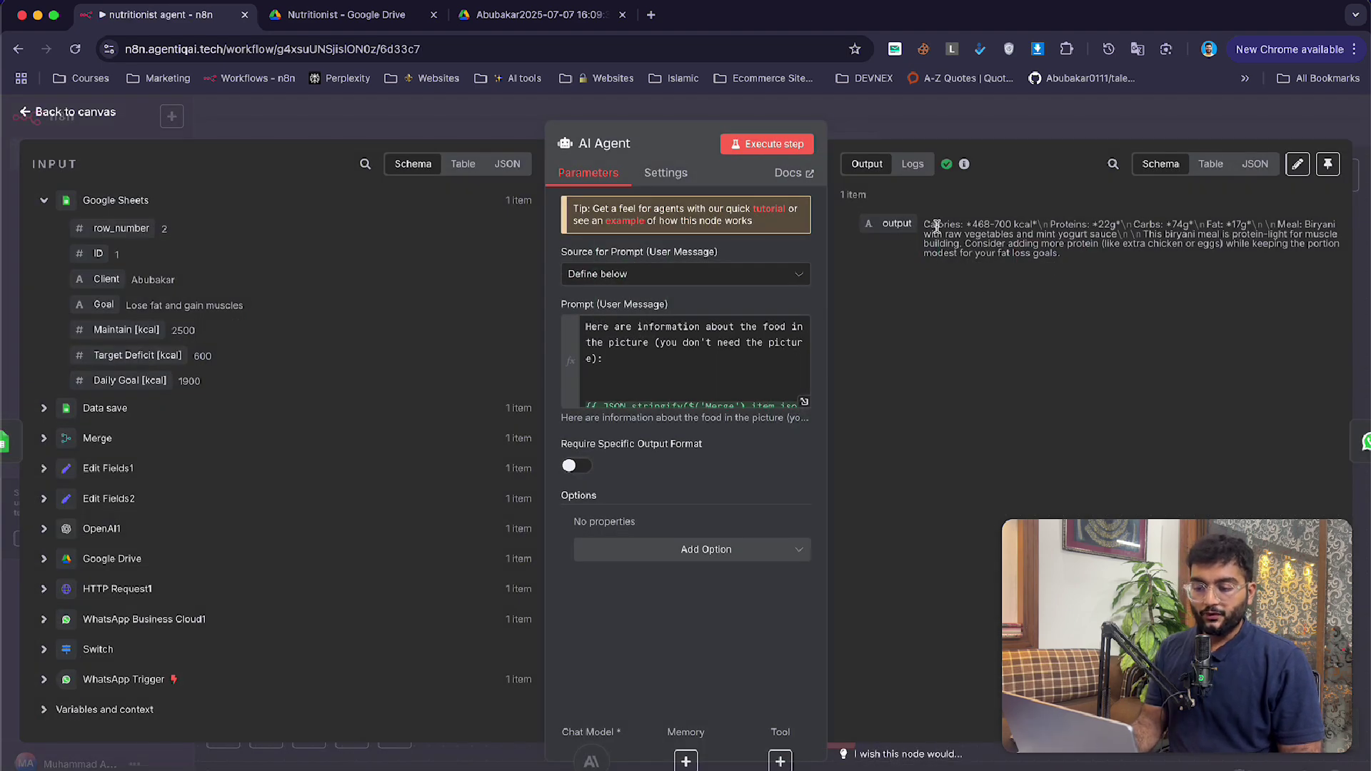
left_click(1253, 165)
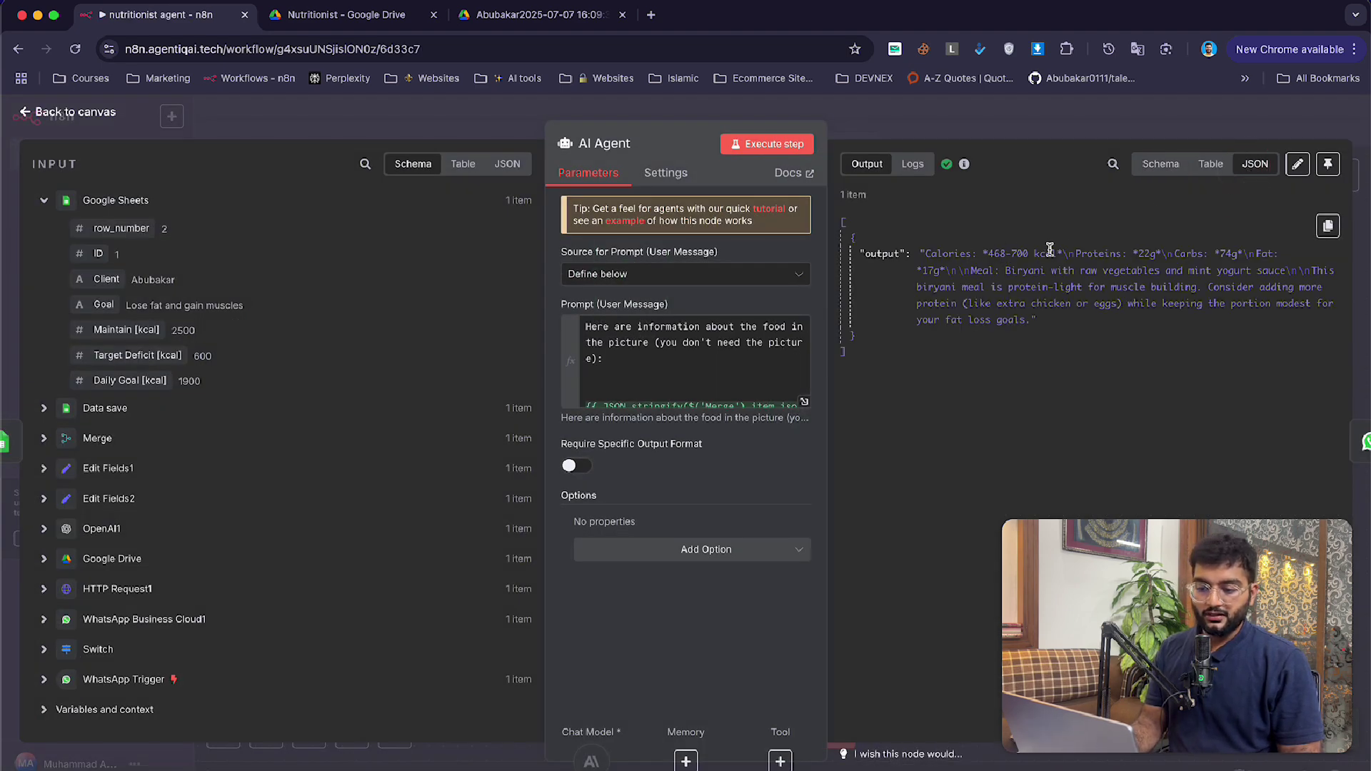
left_click(1071, 132)
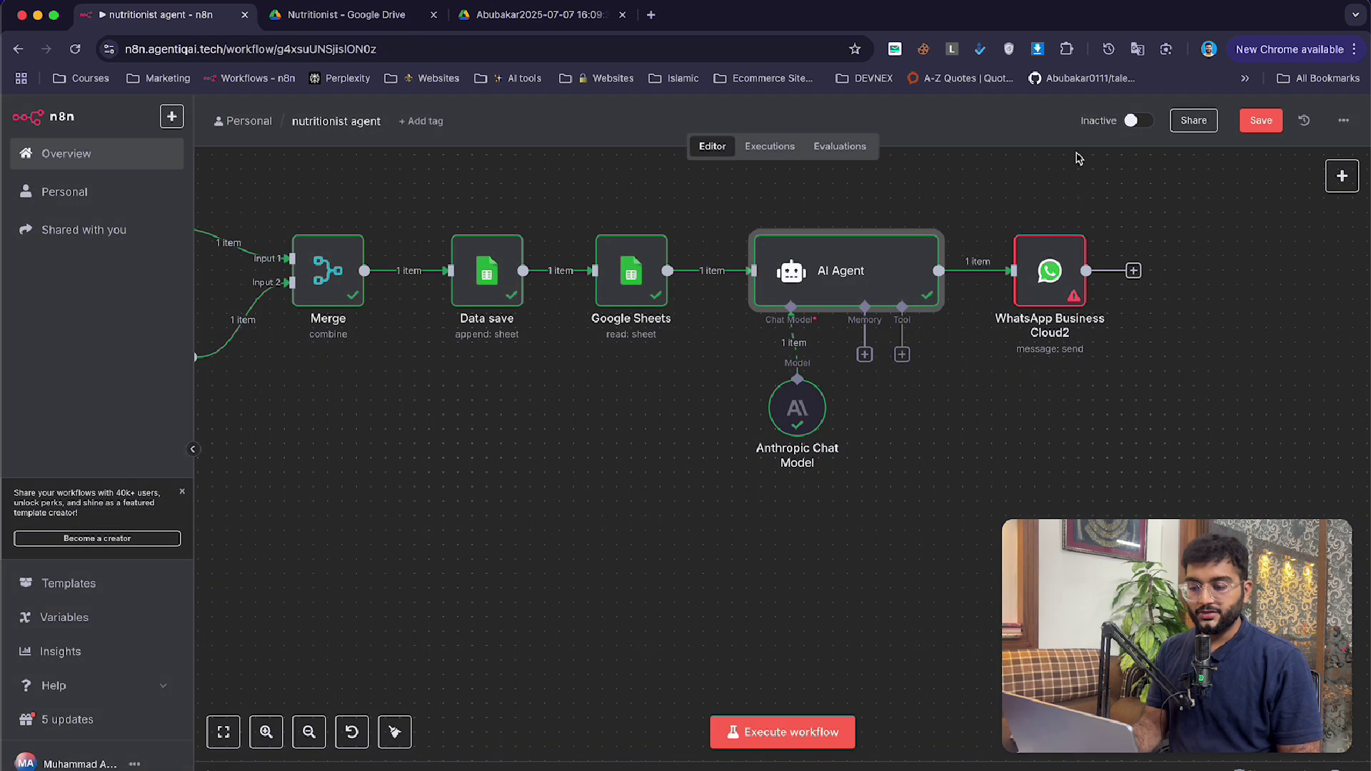
- Map the WhatsApp send node's recipient phone number to messages[0].from of the WhatsApp Trigger
double_click(1071, 271)
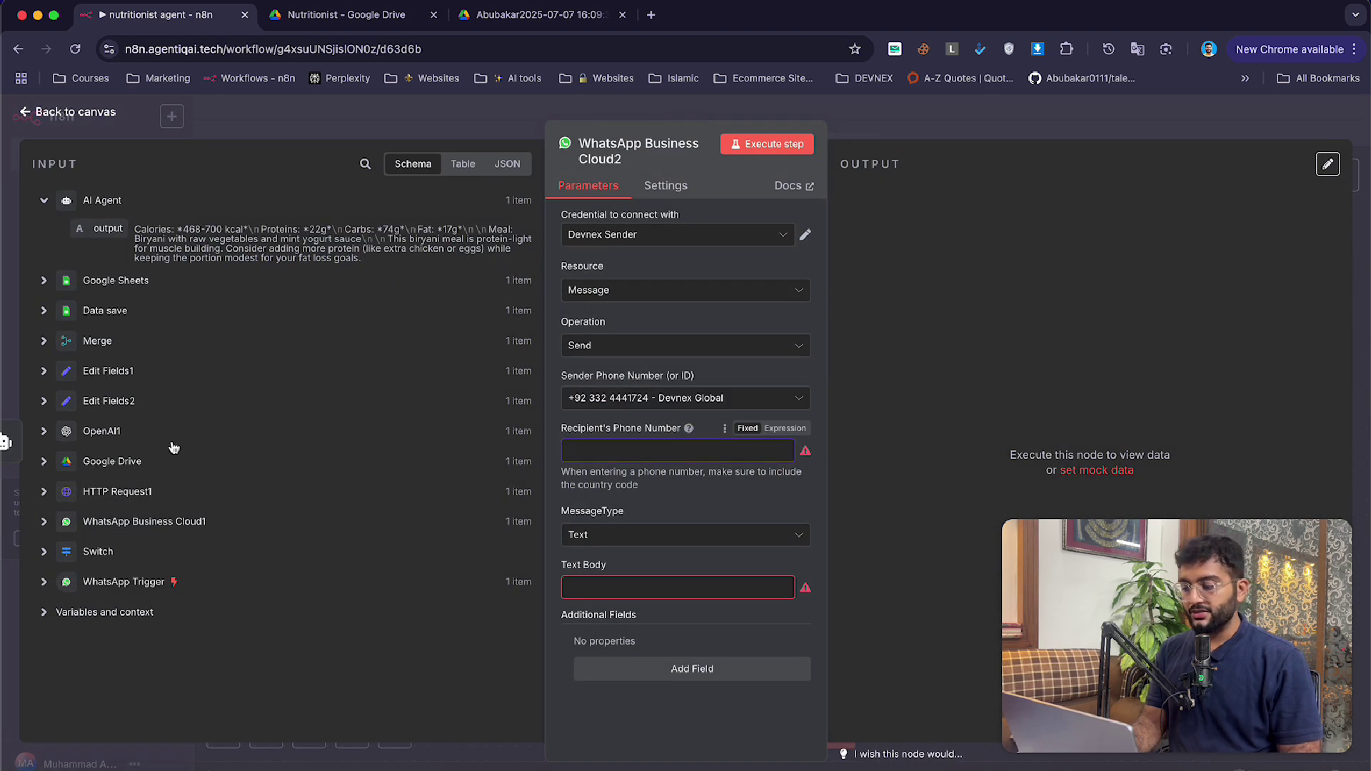
left_click(44, 581)
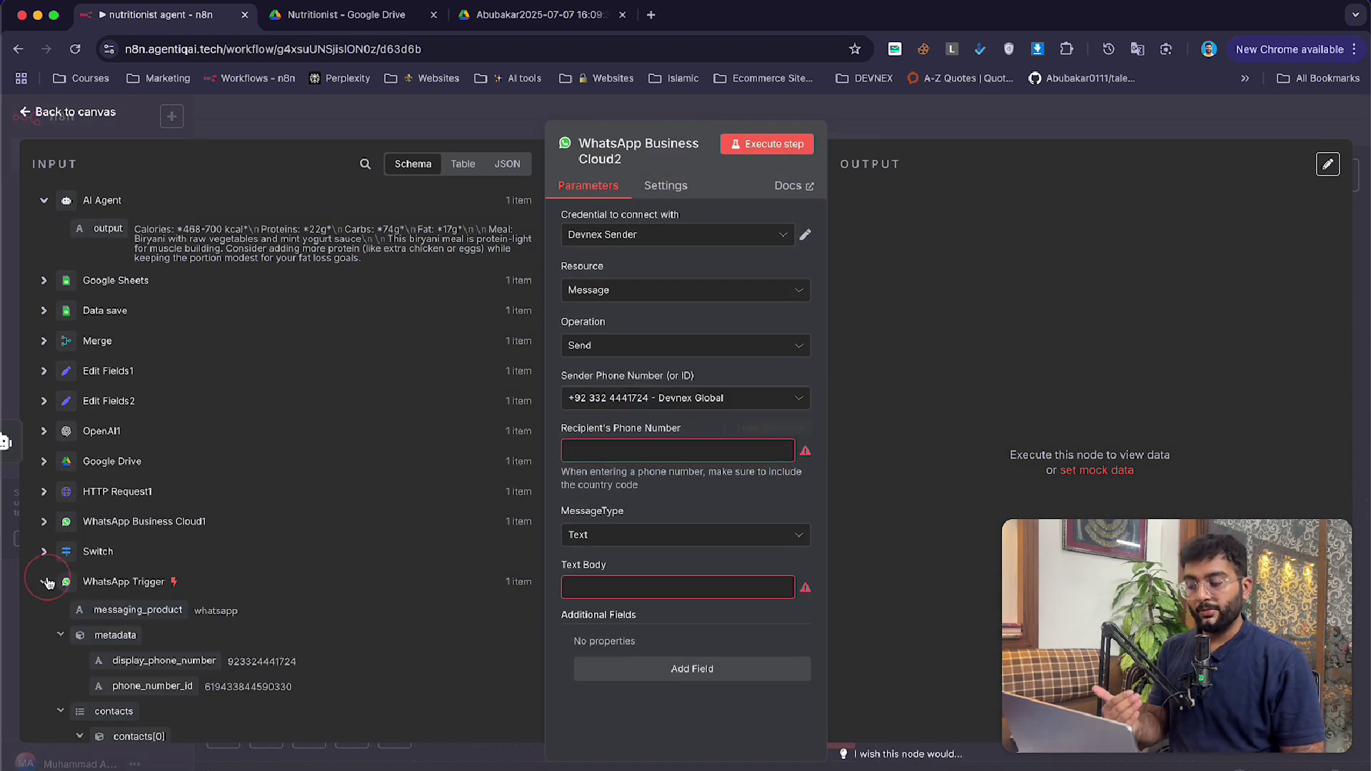
scroll(143, 550, "down", 5)
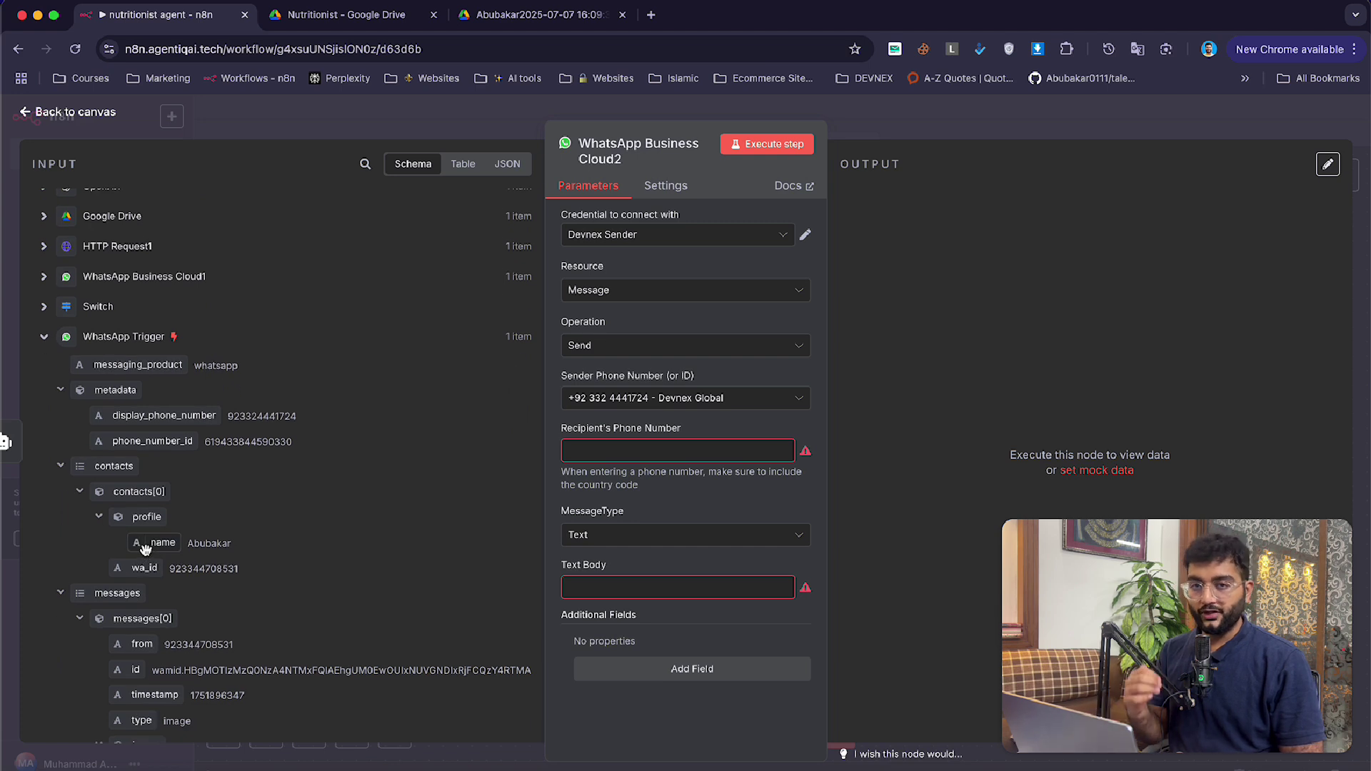
scroll(143, 528, "down", 3)
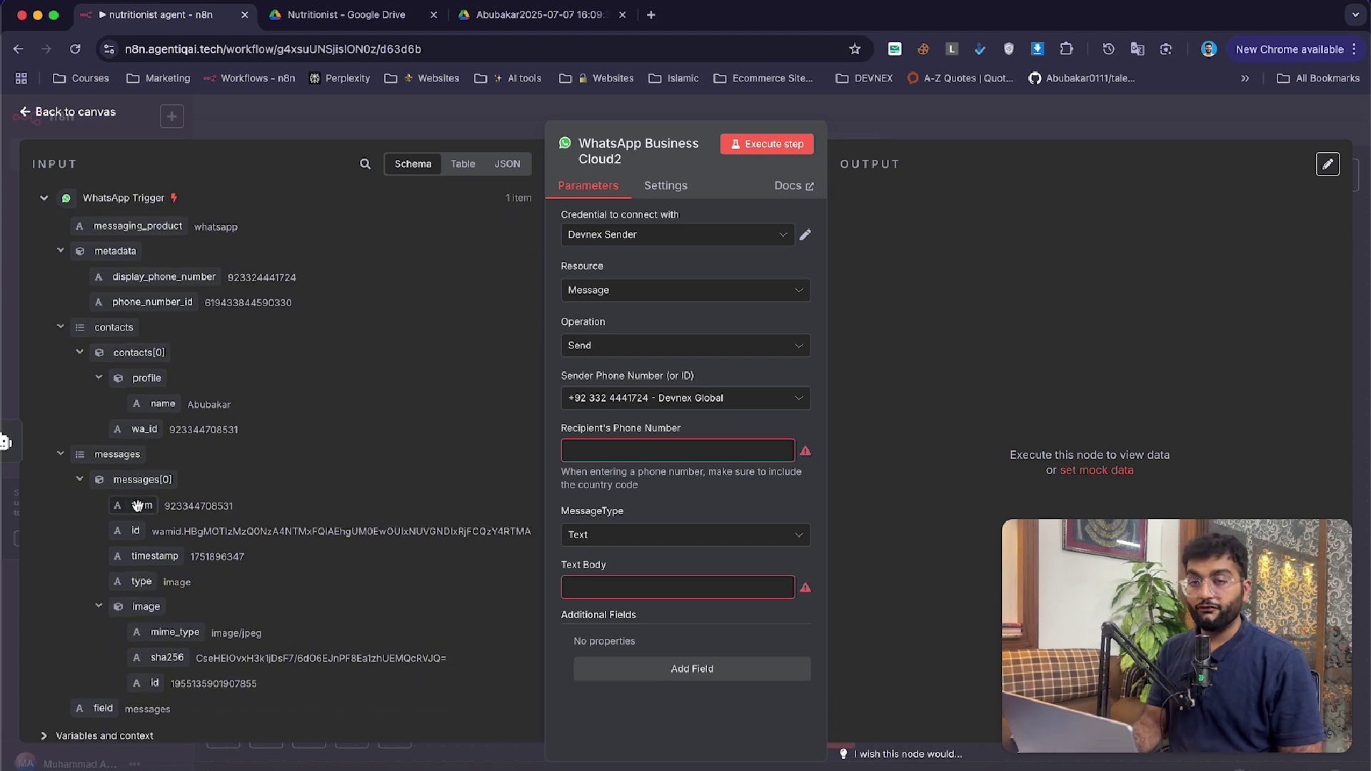
left_click_drag(137, 506, 632, 453)
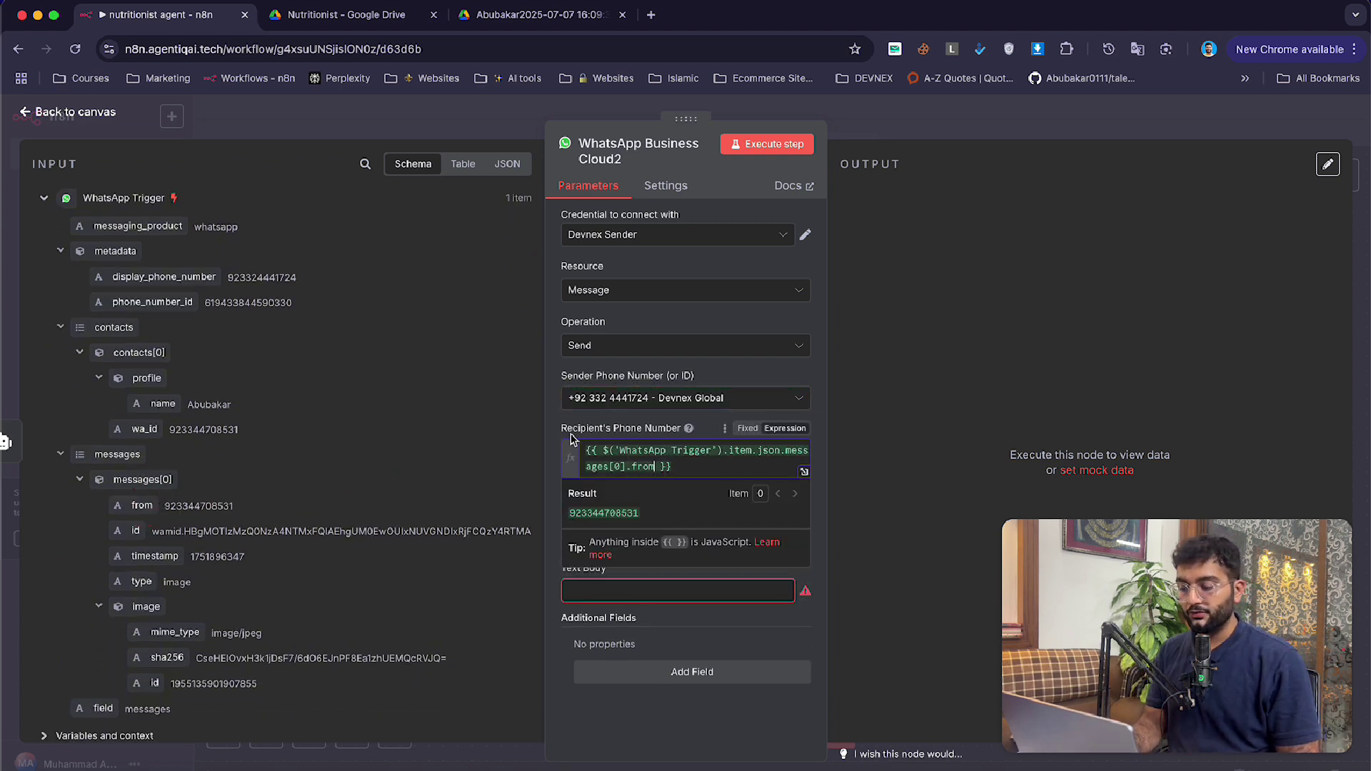
- Map the message's text body to the AI Agent's output field and execute the send step
left_click(600, 590)
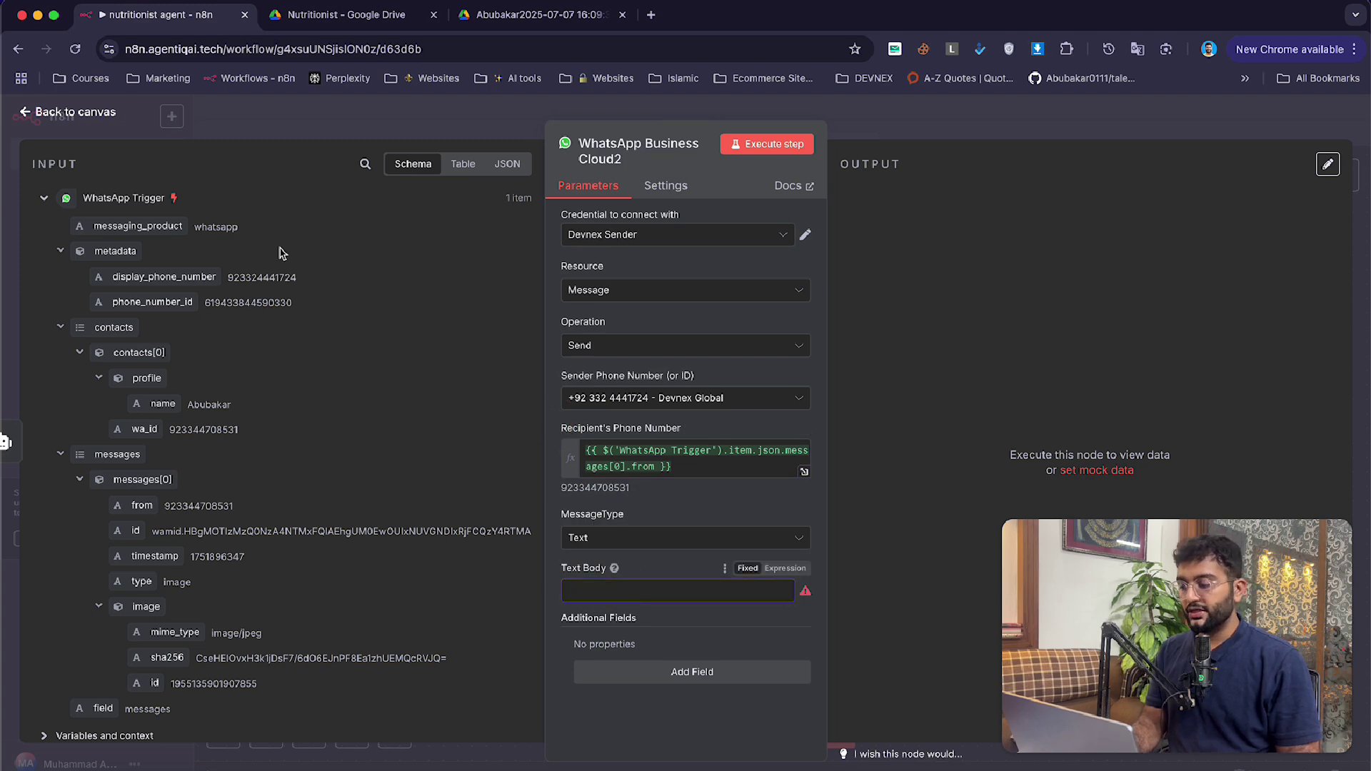
scroll(282, 253, "up", 8)
left_click_drag(107, 229, 621, 591)
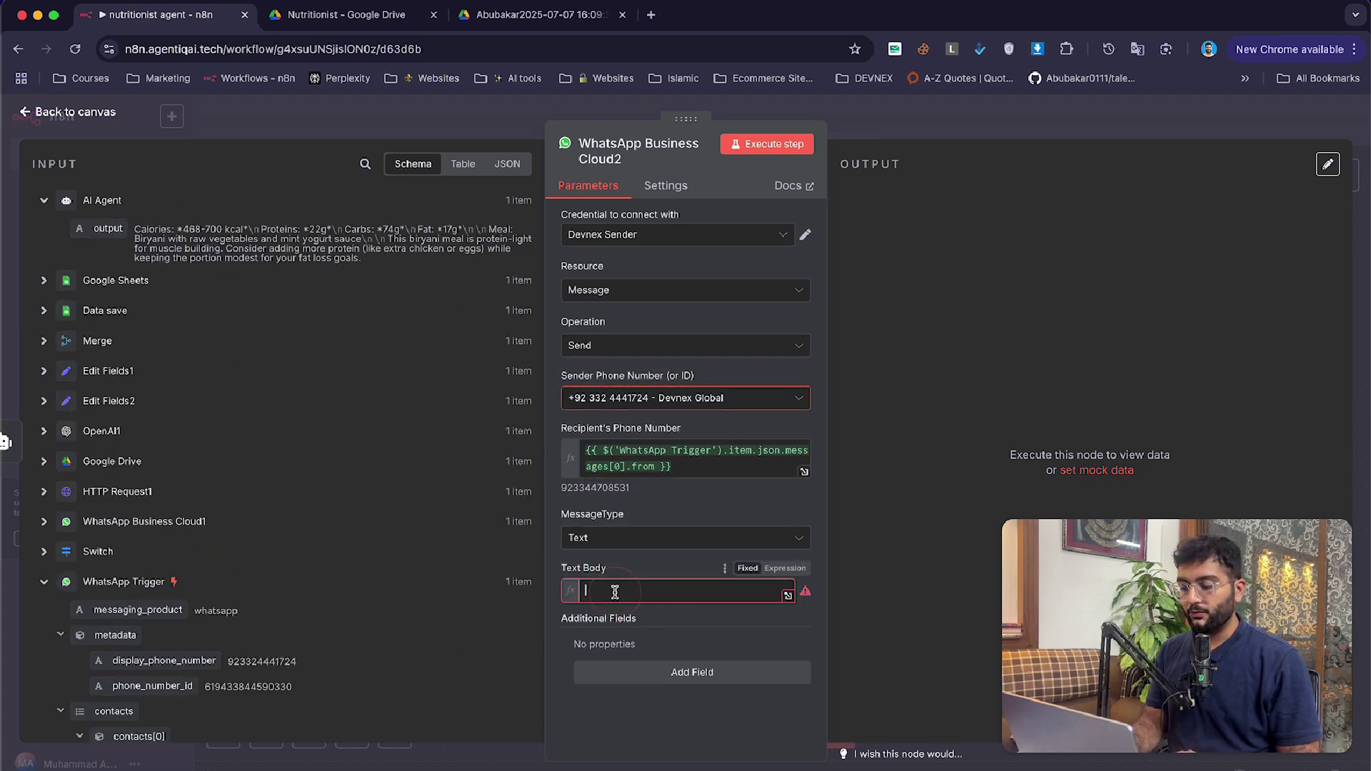
left_click(771, 147)
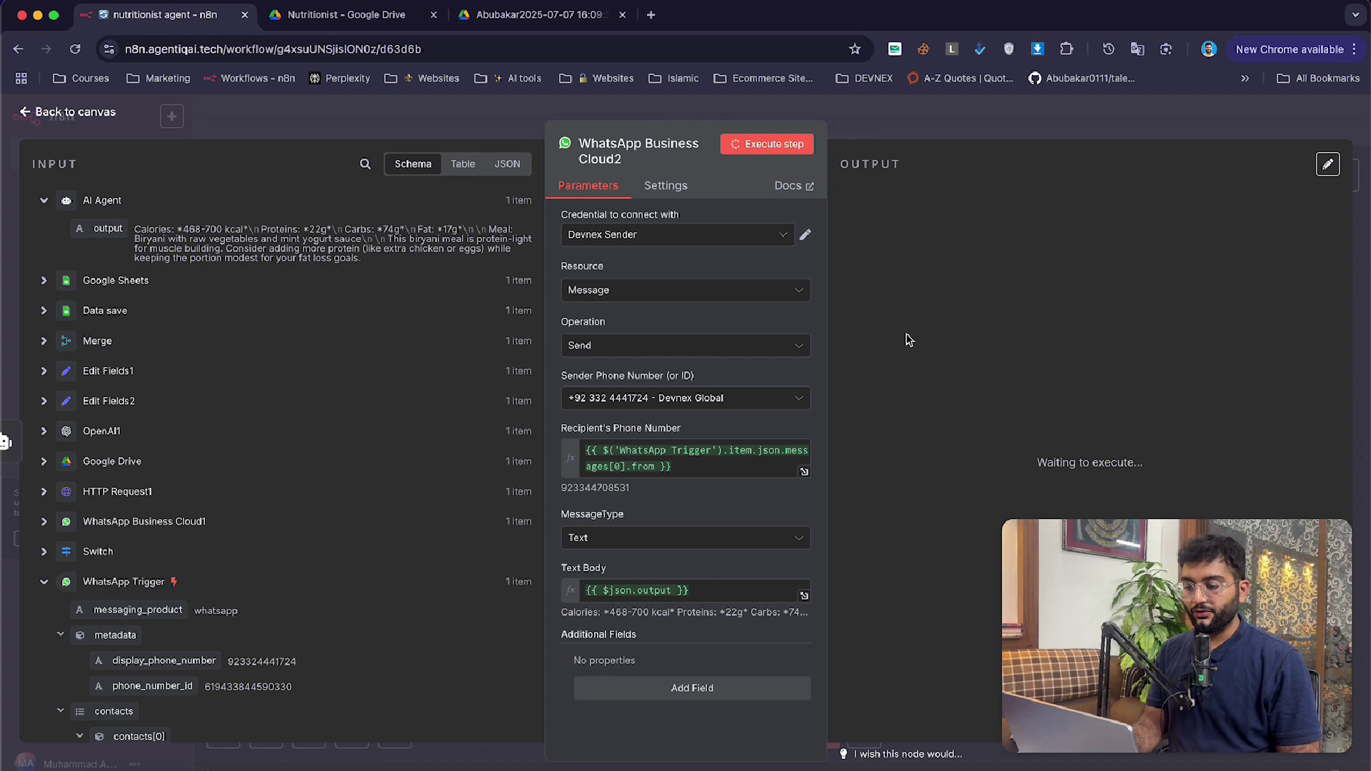
- Switch to WhatsApp and compare the received nutrition reply with the meal photo in the Devnex chat
key("super+Tab")
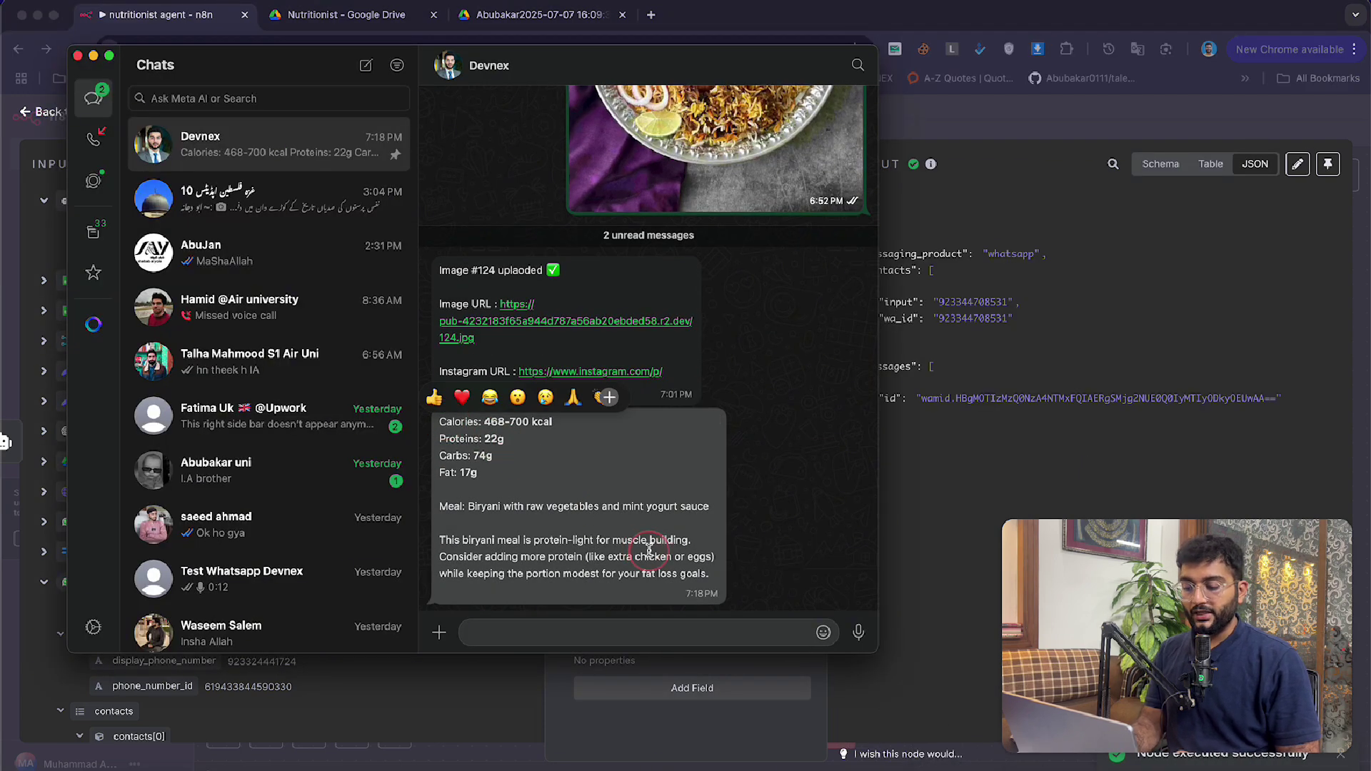
left_click_drag(709, 575, 453, 429)
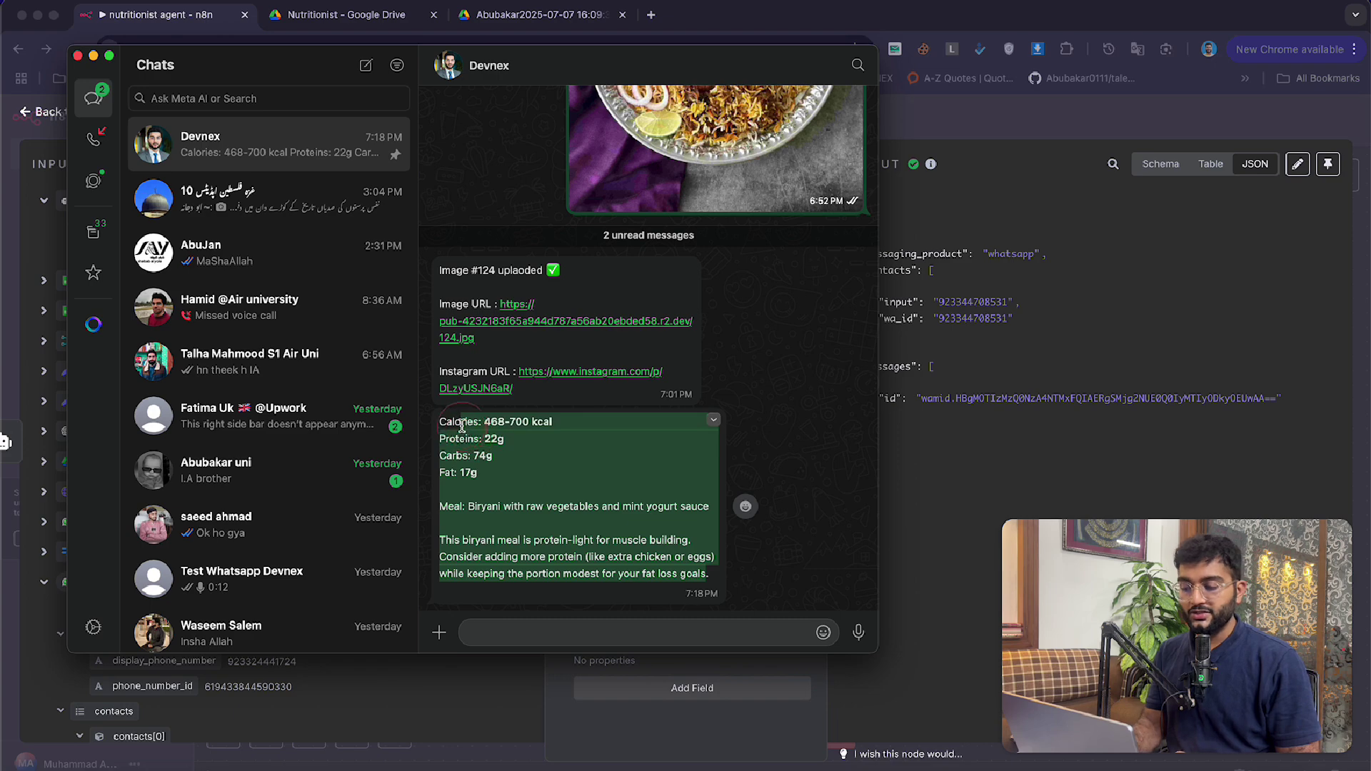
scroll(457, 428, "up", 3)
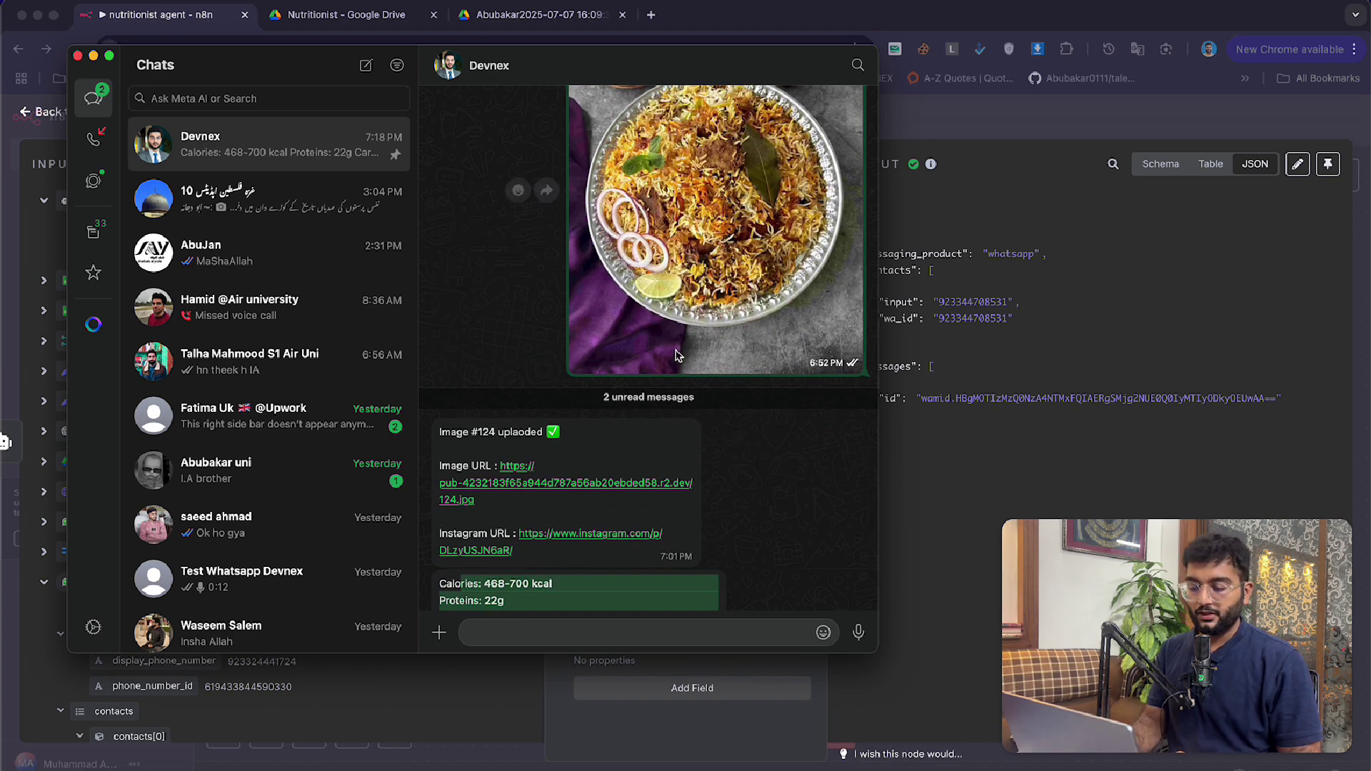
scroll(706, 322, "up", 2)
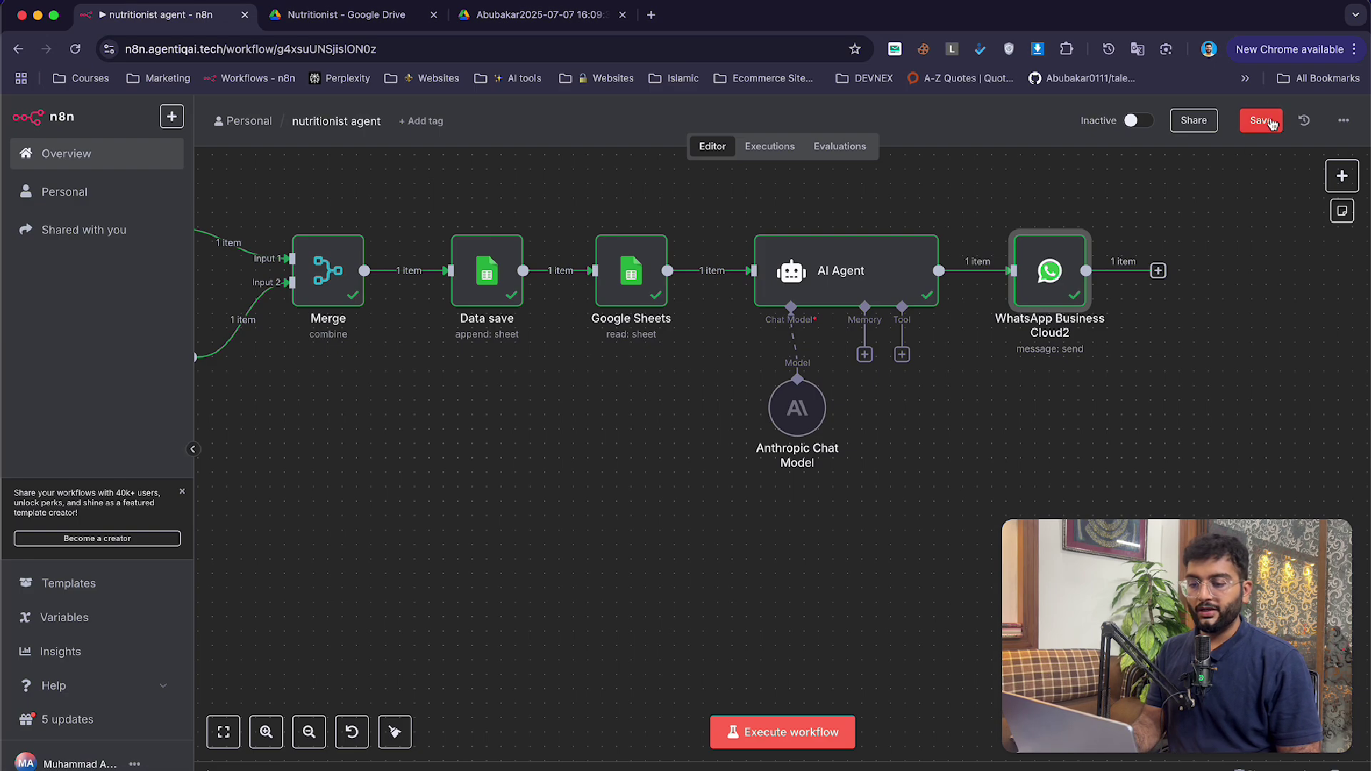
- Save the workflow and move the whole image-analysis branch up, away from the audio branch
left_click(1261, 121)
key("1")
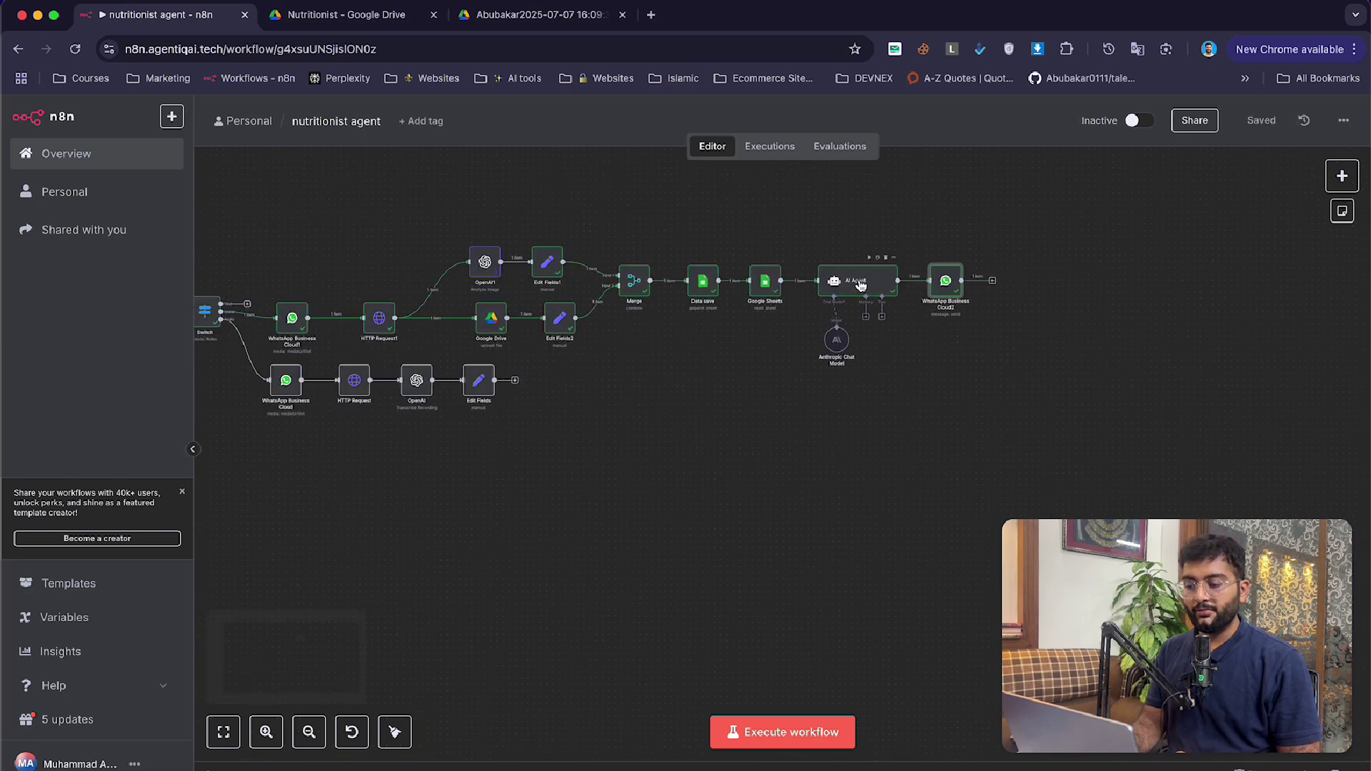
left_click_drag(400, 279, 1246, 386)
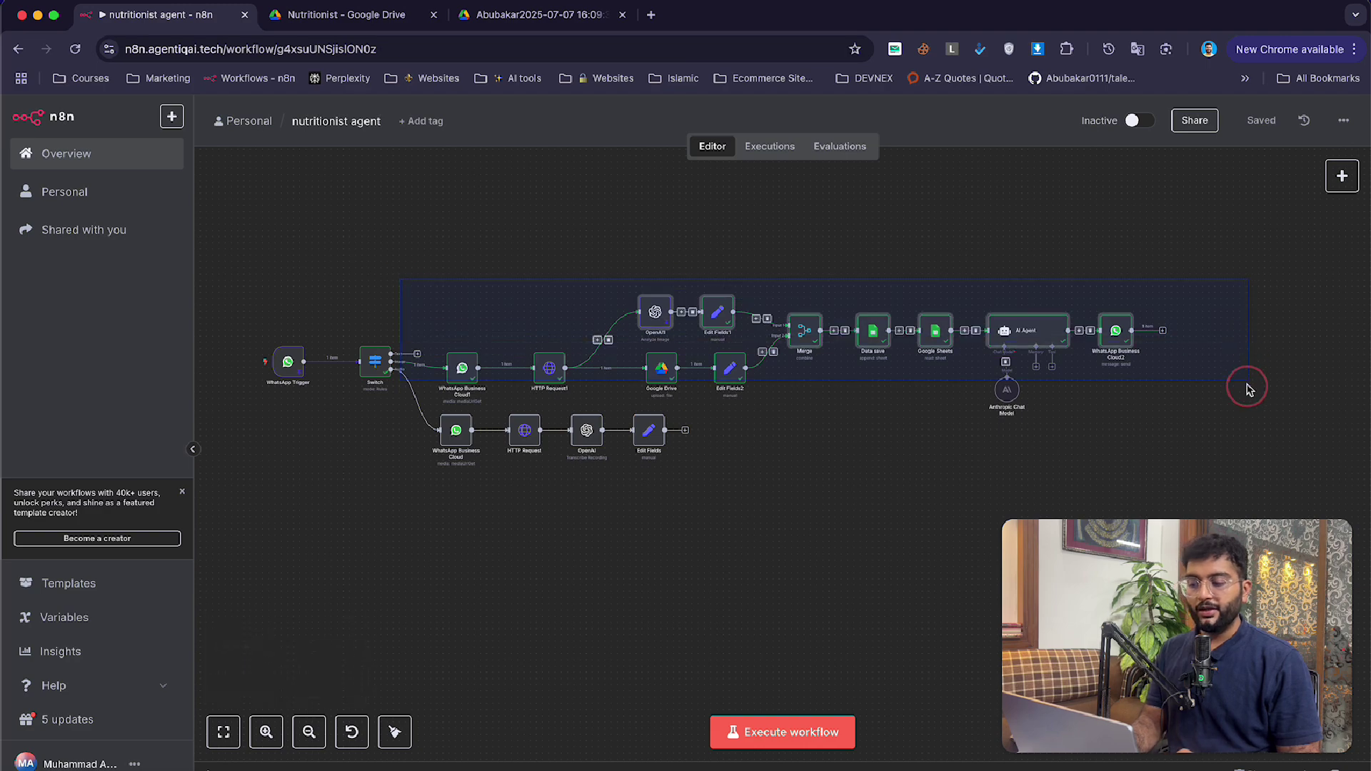
left_click_drag(1072, 312, 1072, 240)
left_click(1099, 392)
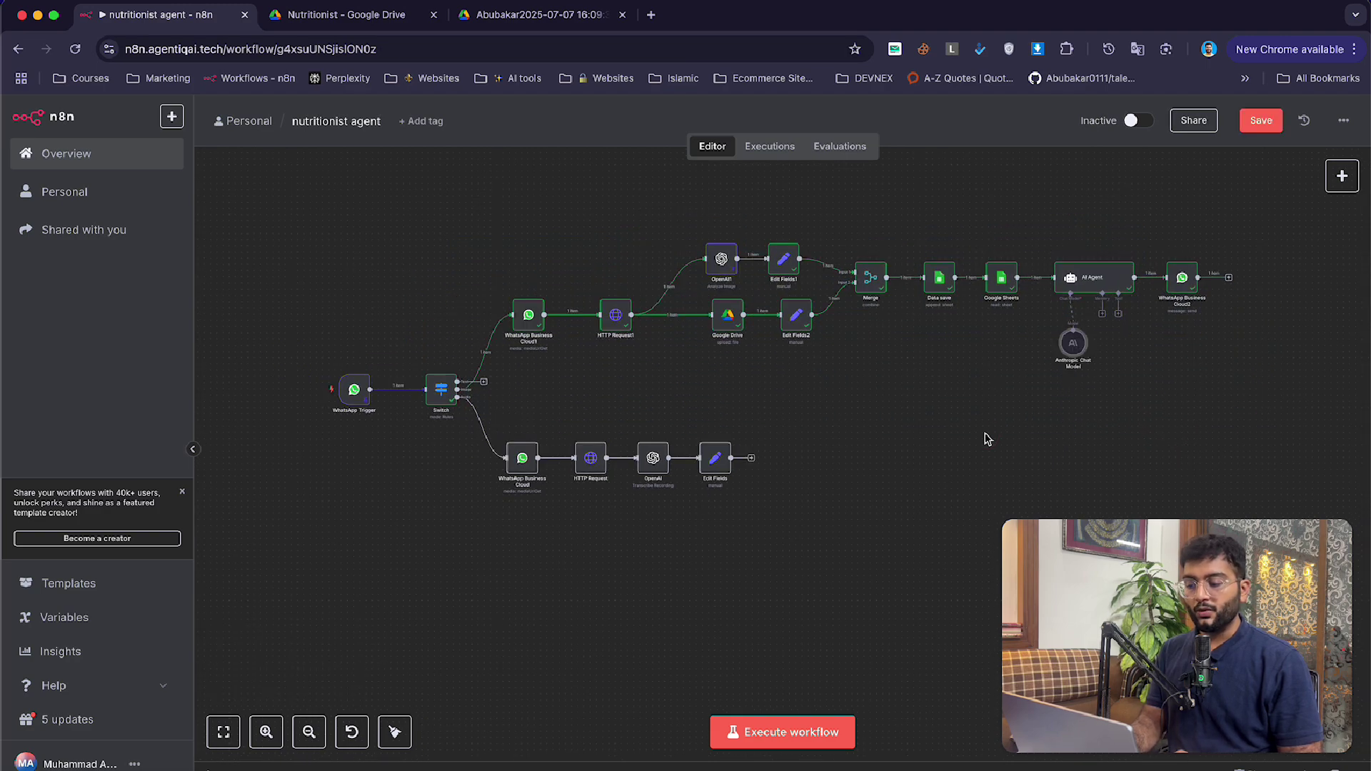
left_click(986, 434)
scroll(985, 437, "down", 1)
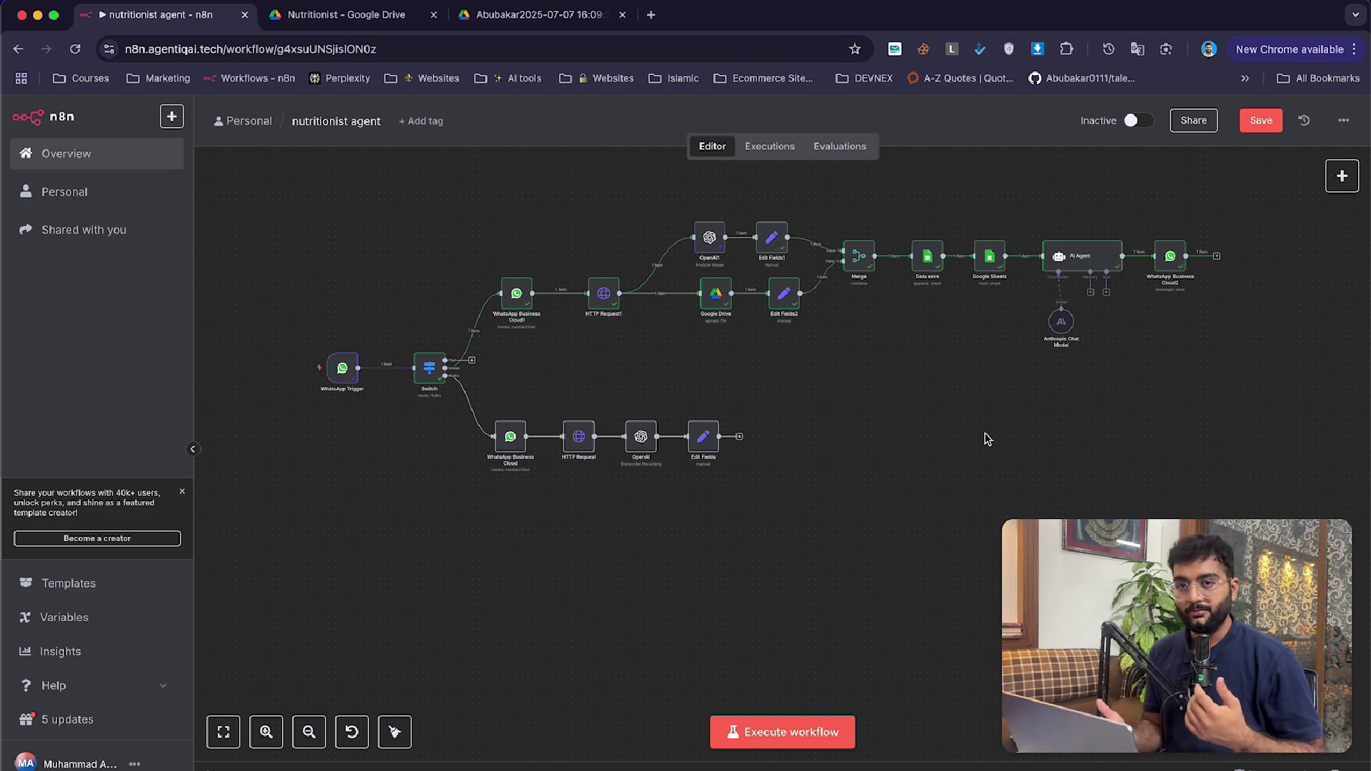
- Check the text field mapping in the audio branch's Edit Fields node
scroll(688, 491, "up", 5)
double_click(716, 402)
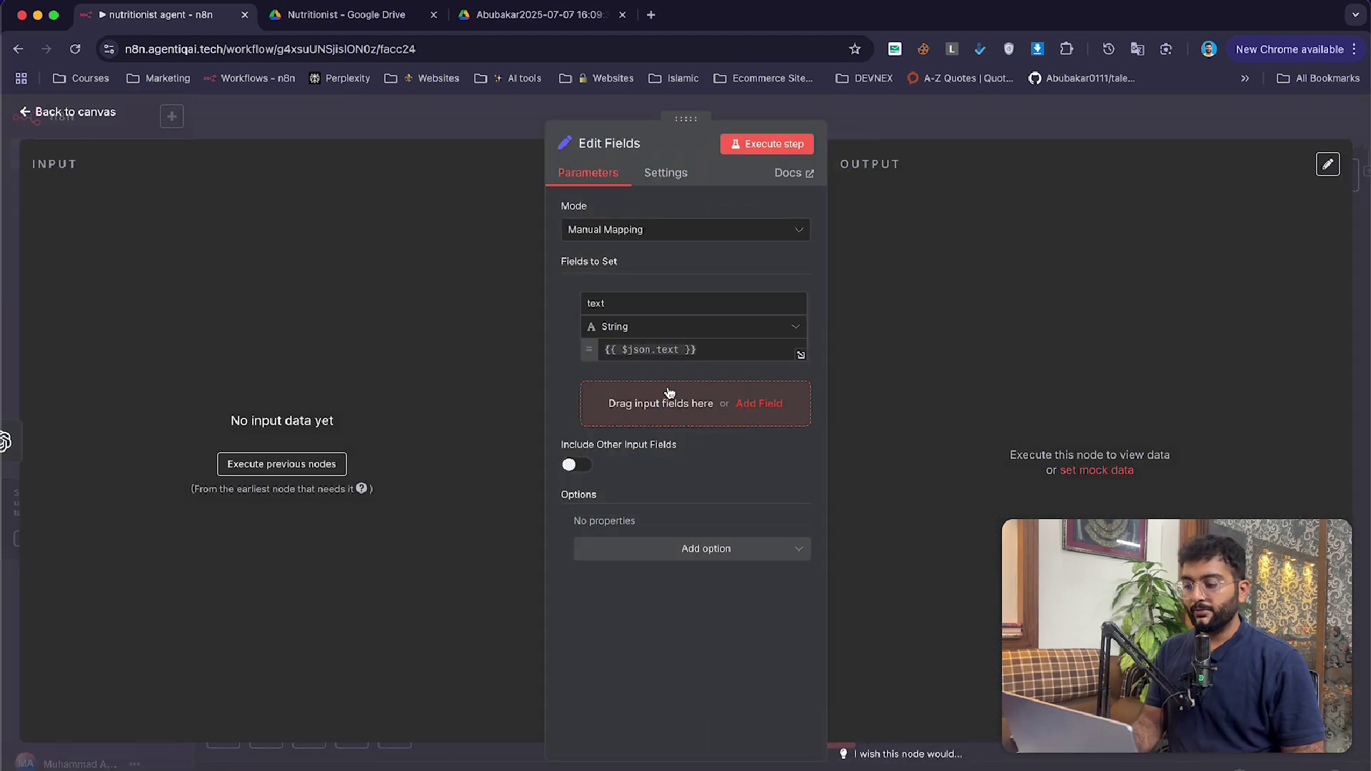
left_click(657, 351)
left_click(450, 140)
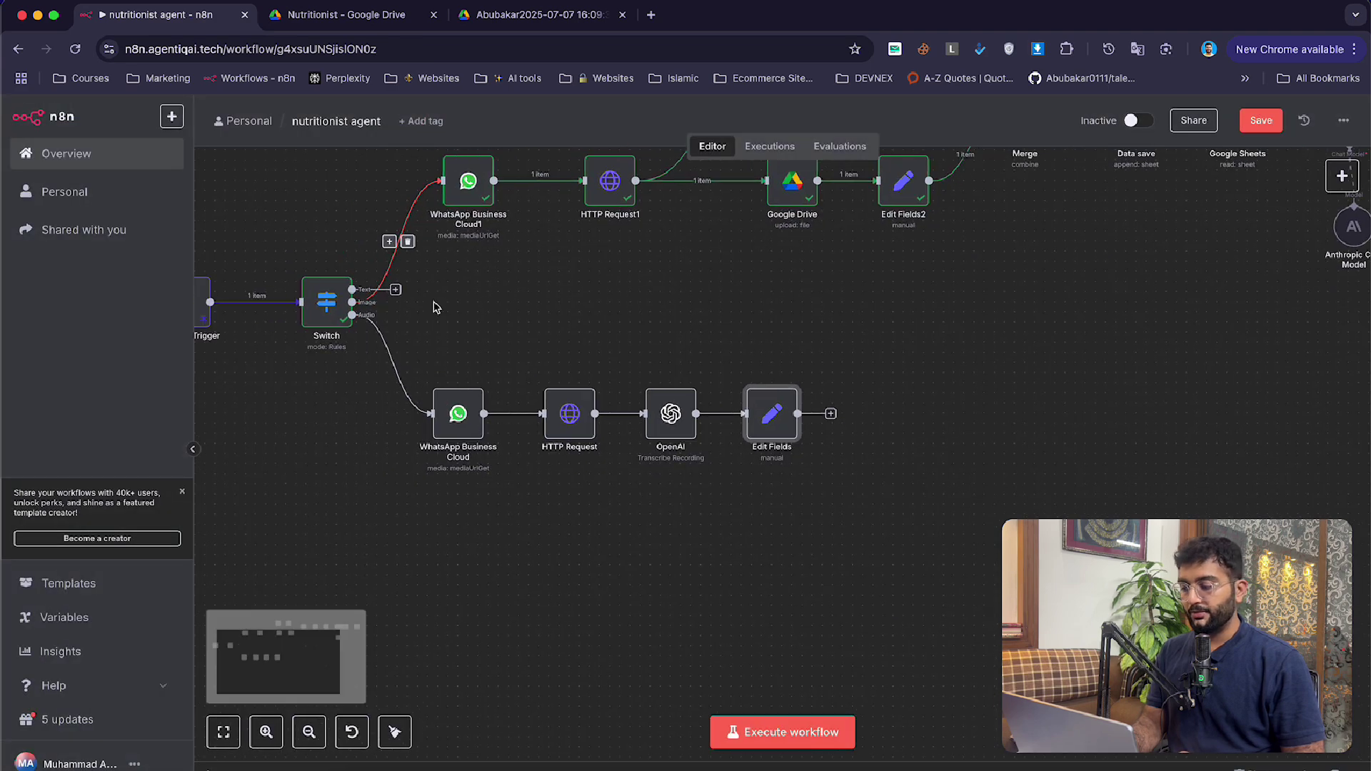
- Unpin the WhatsApp Trigger's output data and save the workflow
scroll(437, 307, "left", 2)
double_click(257, 316)
left_click(1331, 197)
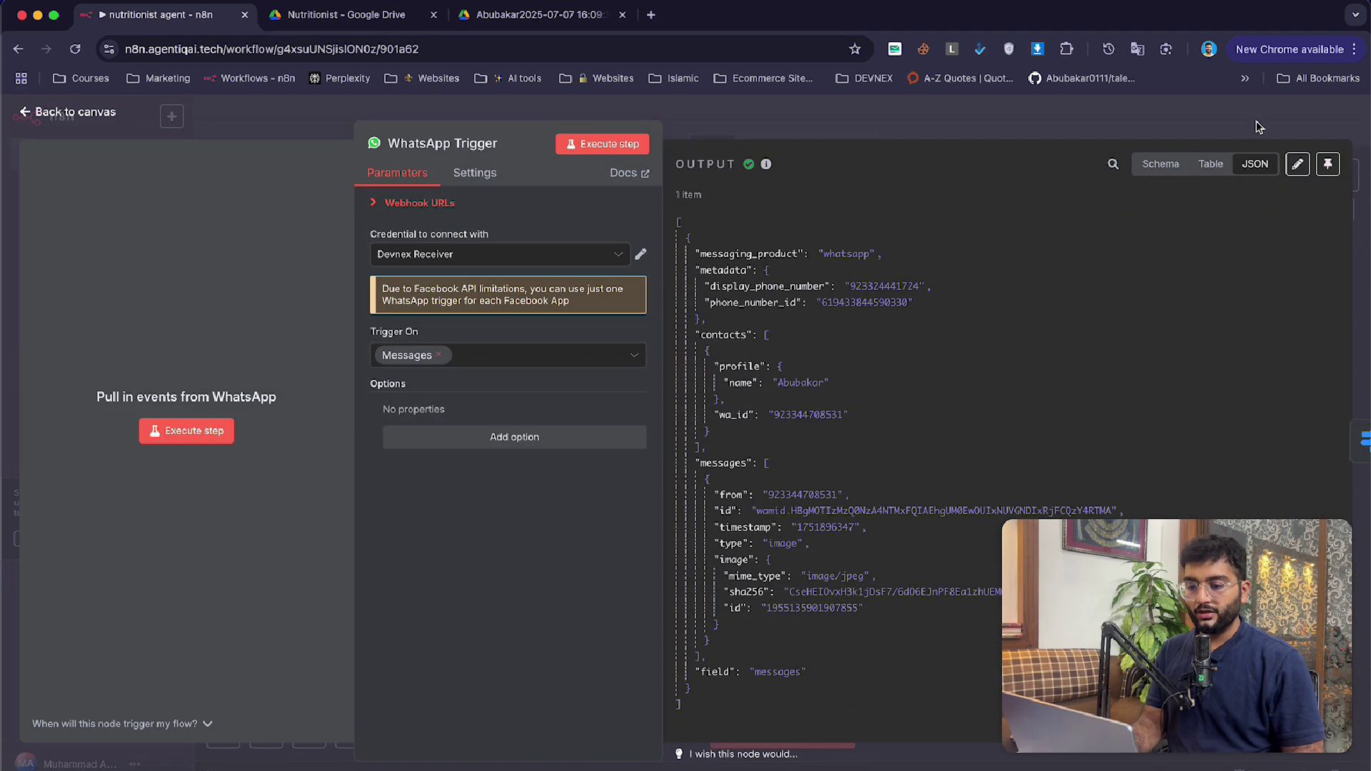
left_click(1259, 126)
left_click(1257, 121)
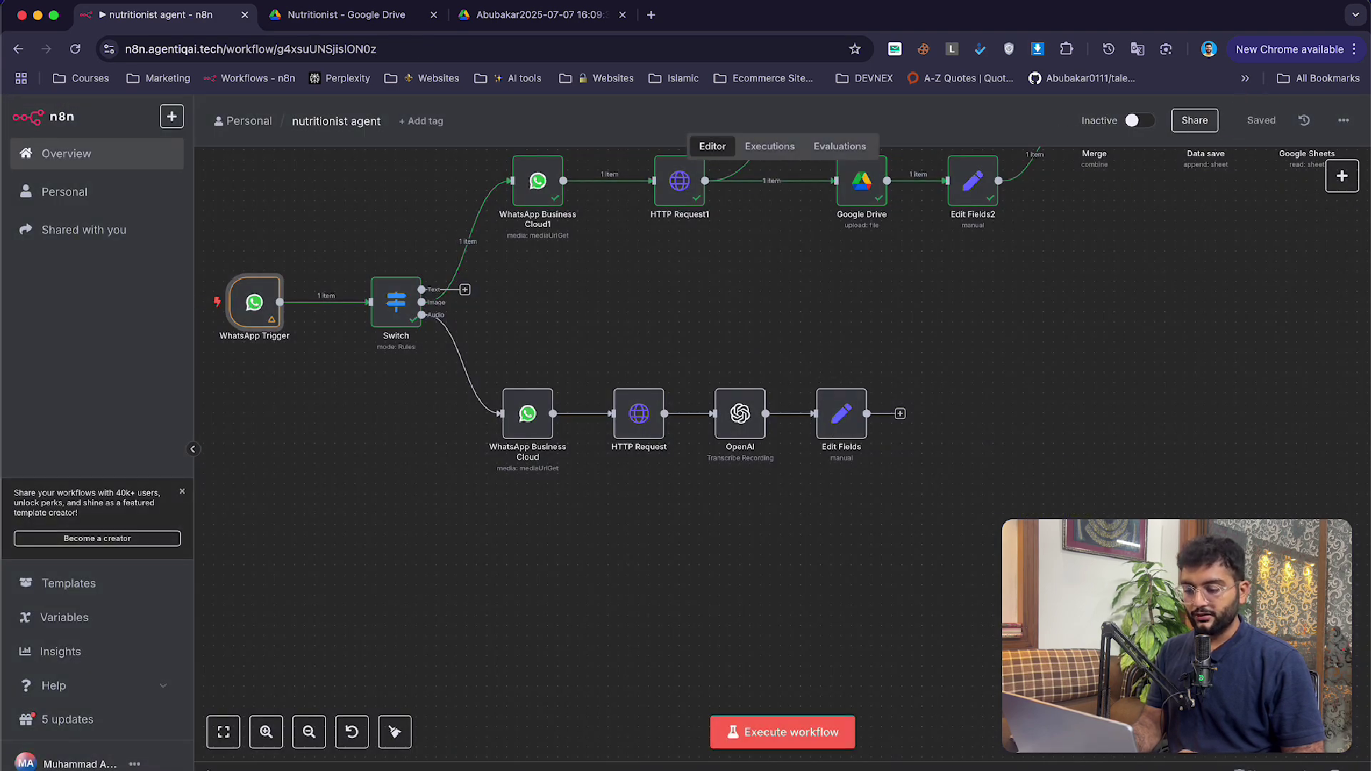
- Execute the workflow and send a short voice message in the WhatsApp Devnex chat to trigger it, then return to n8n
left_click(784, 734)
key("super+Tab")
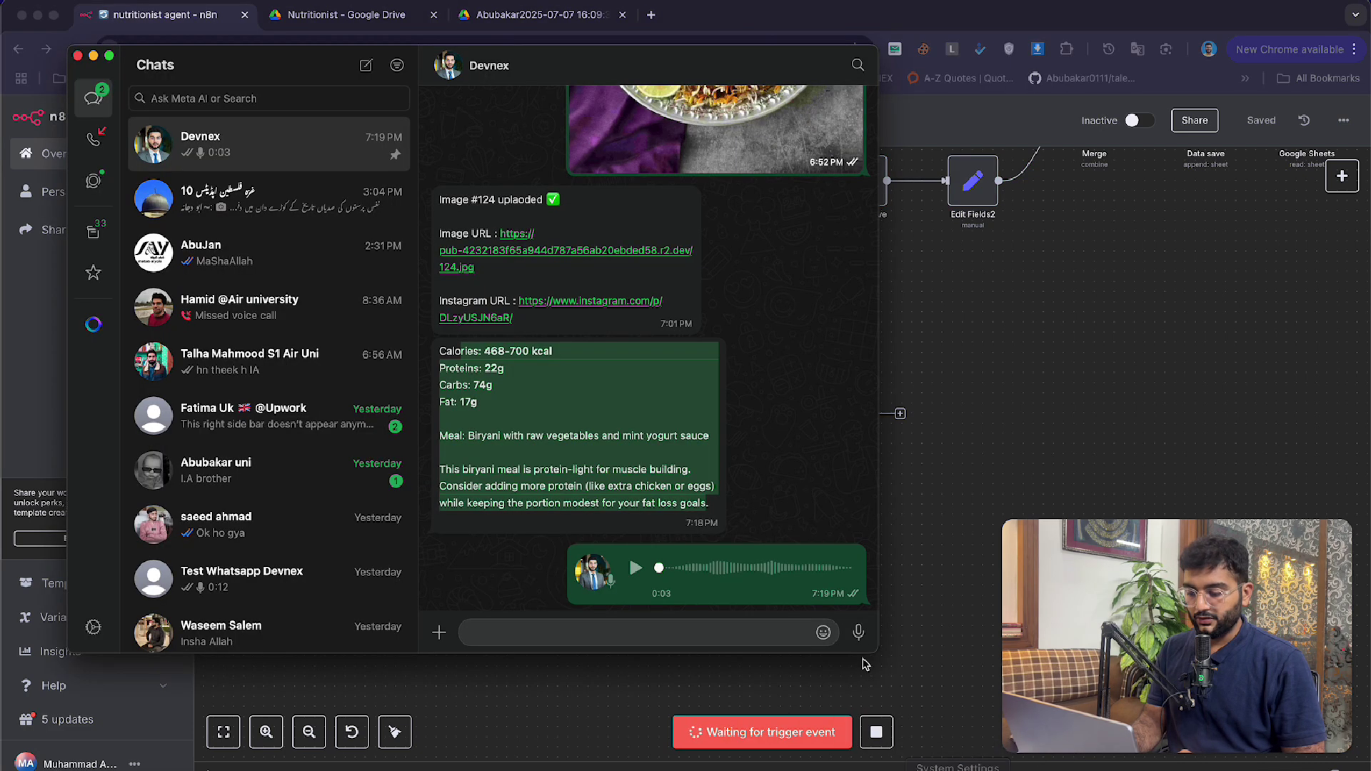
left_click(854, 632)
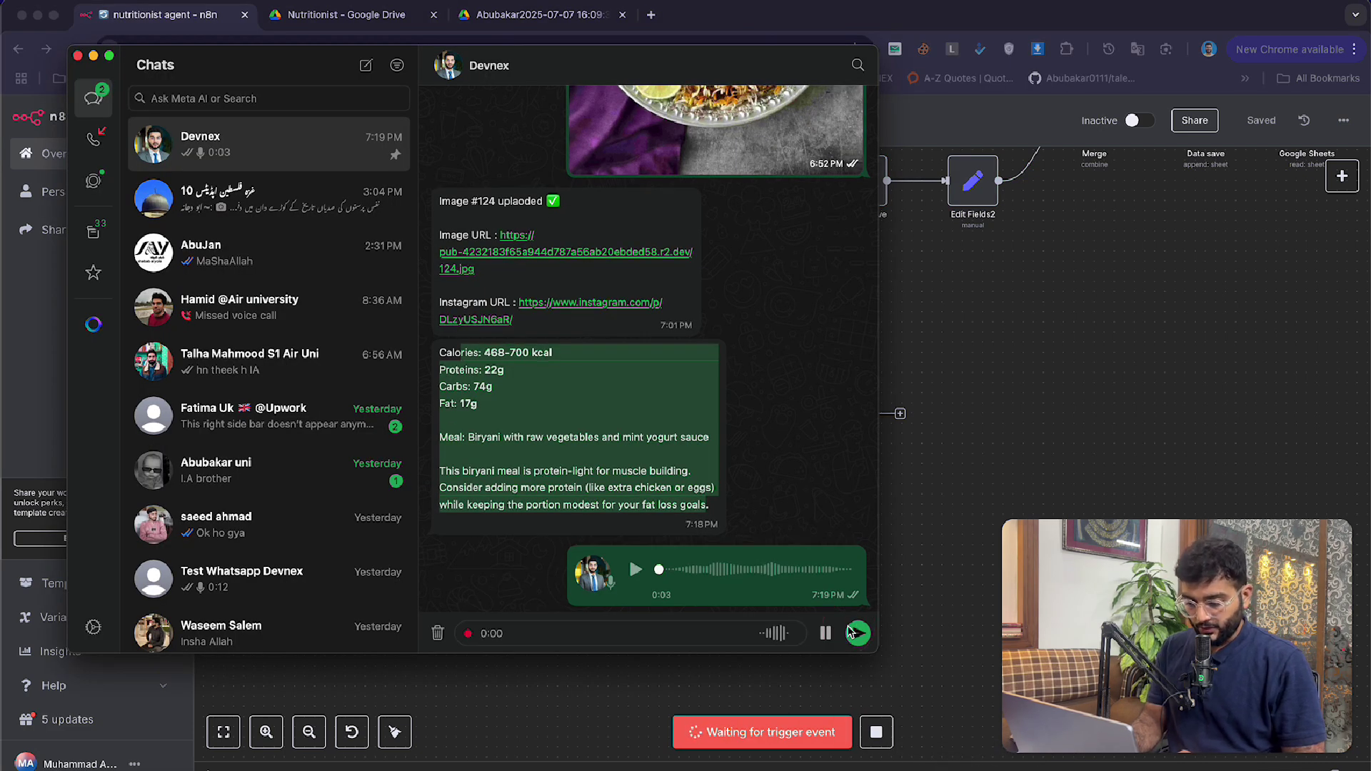
left_click(857, 633)
key("super+Tab")
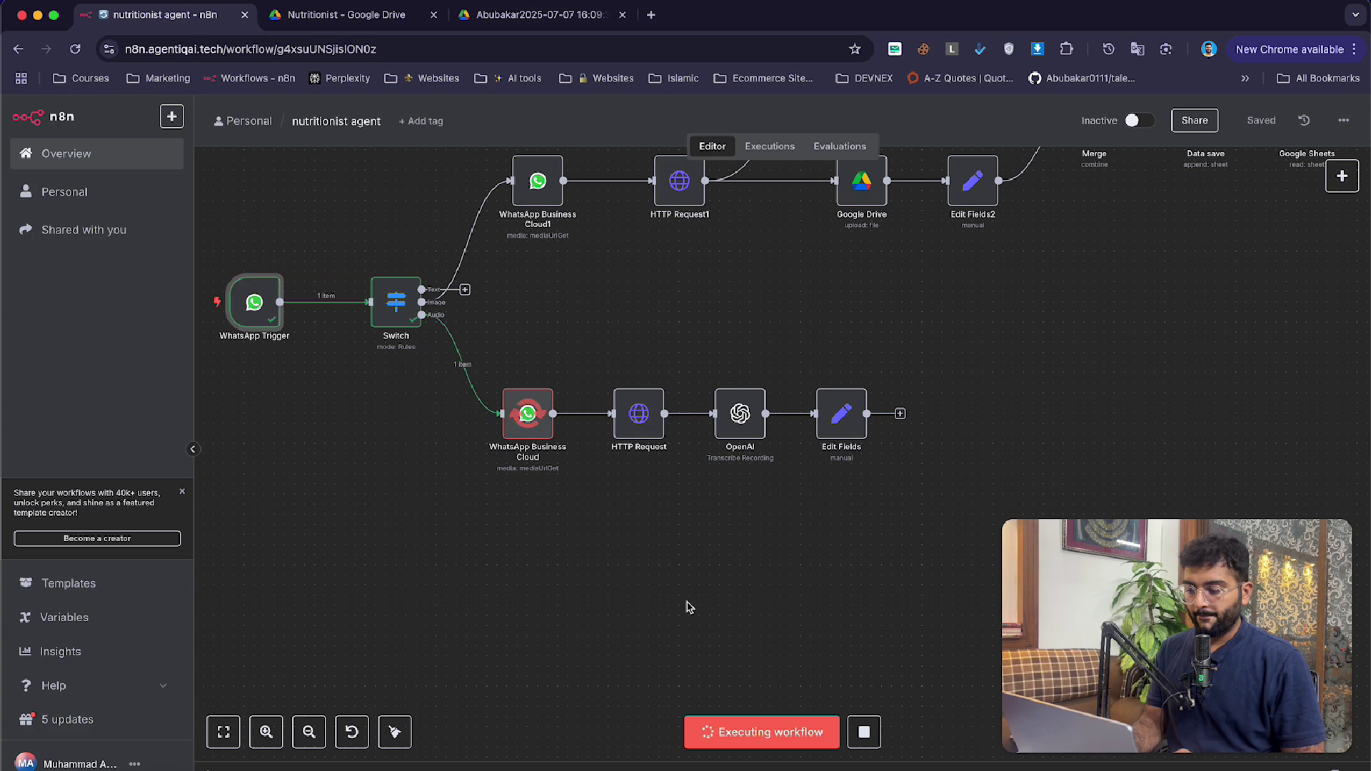
- Check the voice message transcription in the OpenAI node and move the Edit Fields node slightly farther from it
double_click(744, 414)
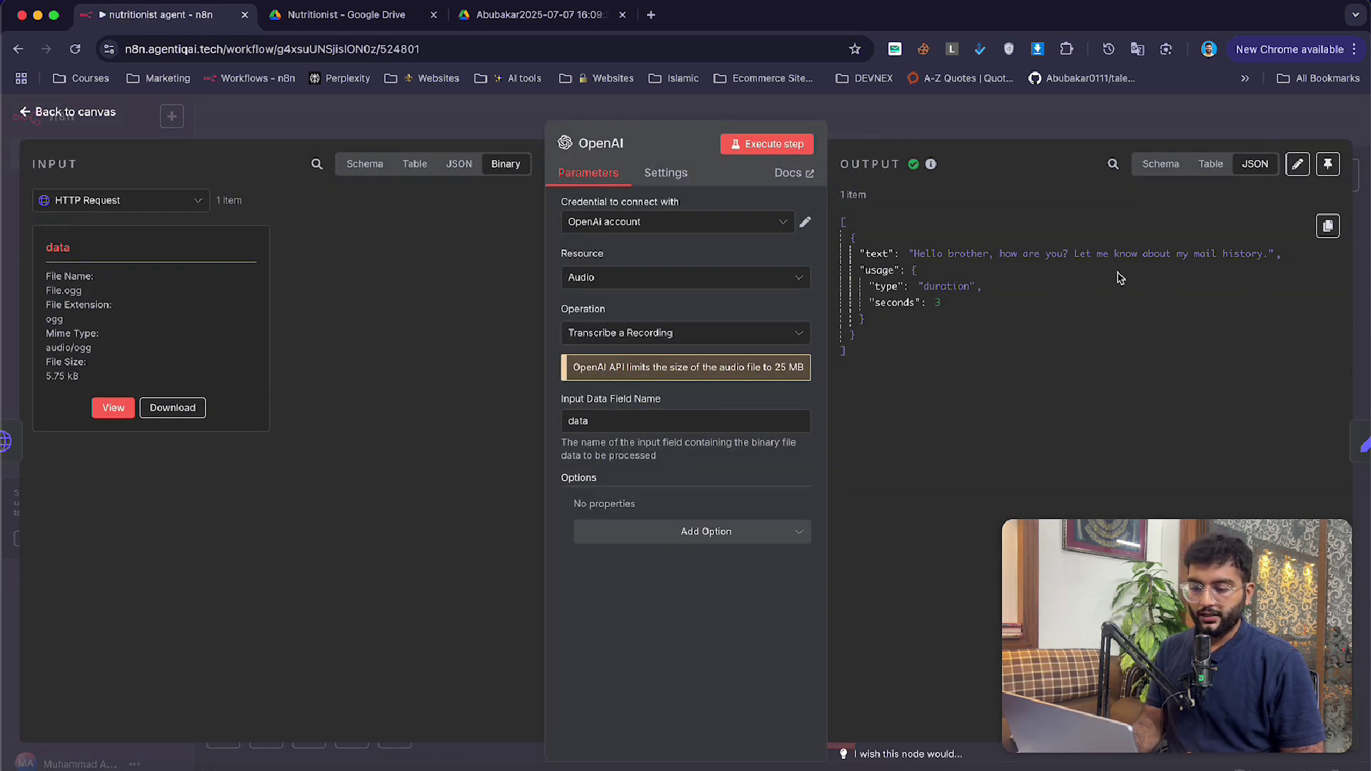
key("Escape")
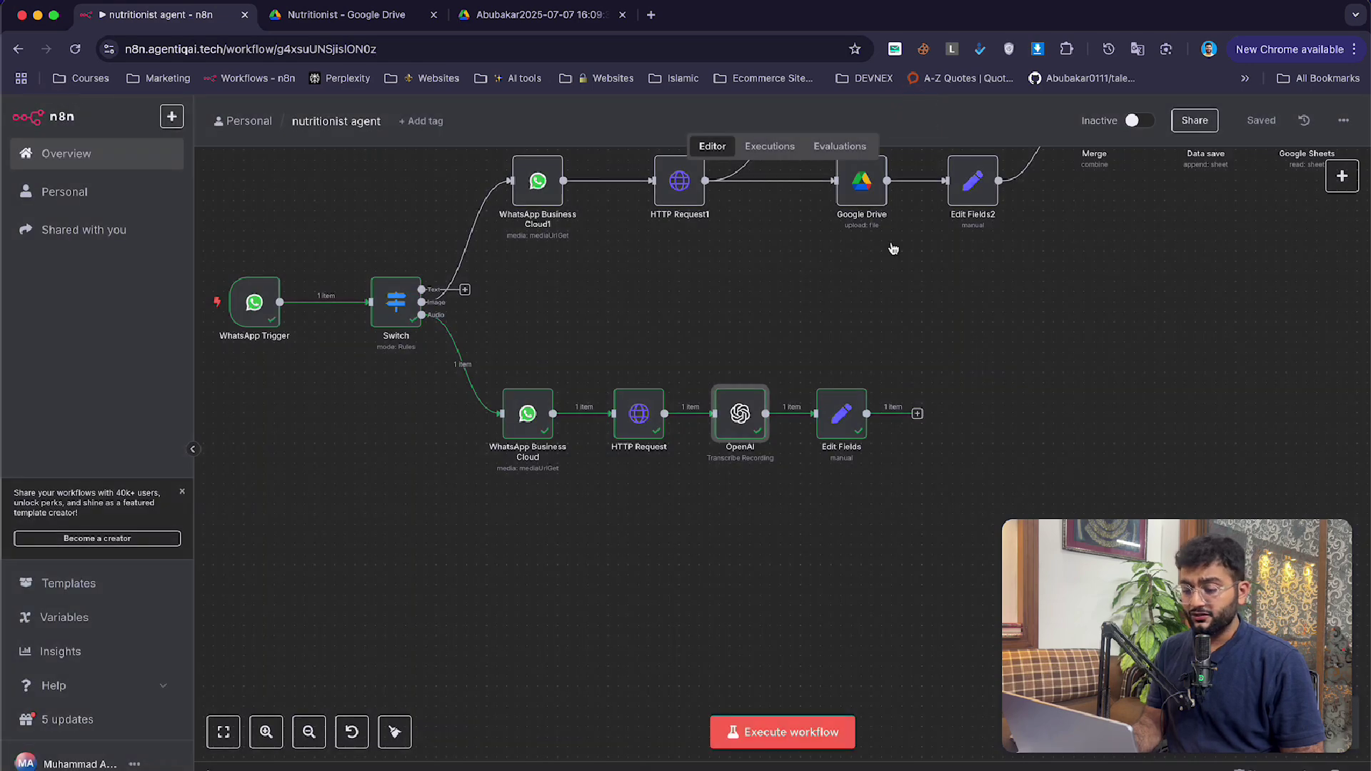
left_click_drag(845, 448, 875, 450)
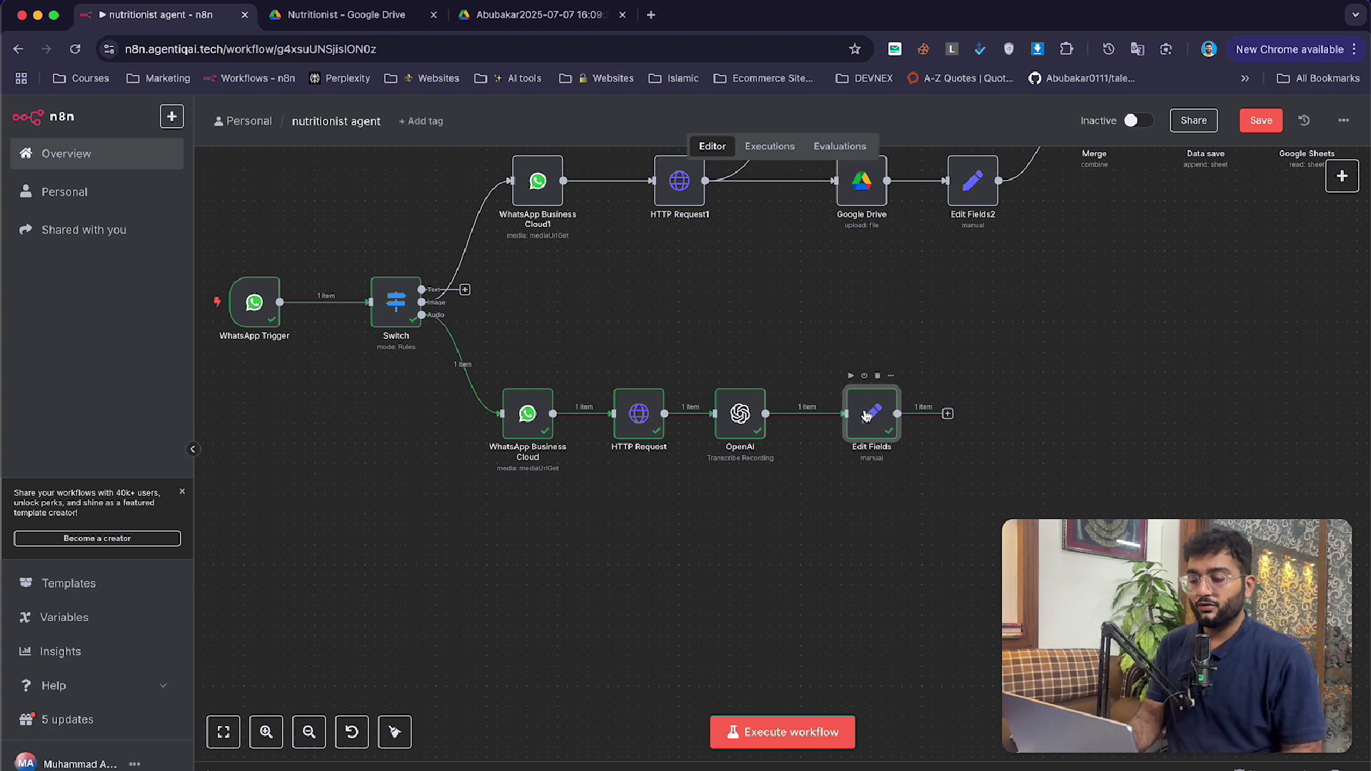
- Move the Edit Fields node slightly closer to the OpenAI node in the audio branch
left_click_drag(866, 414, 831, 408)
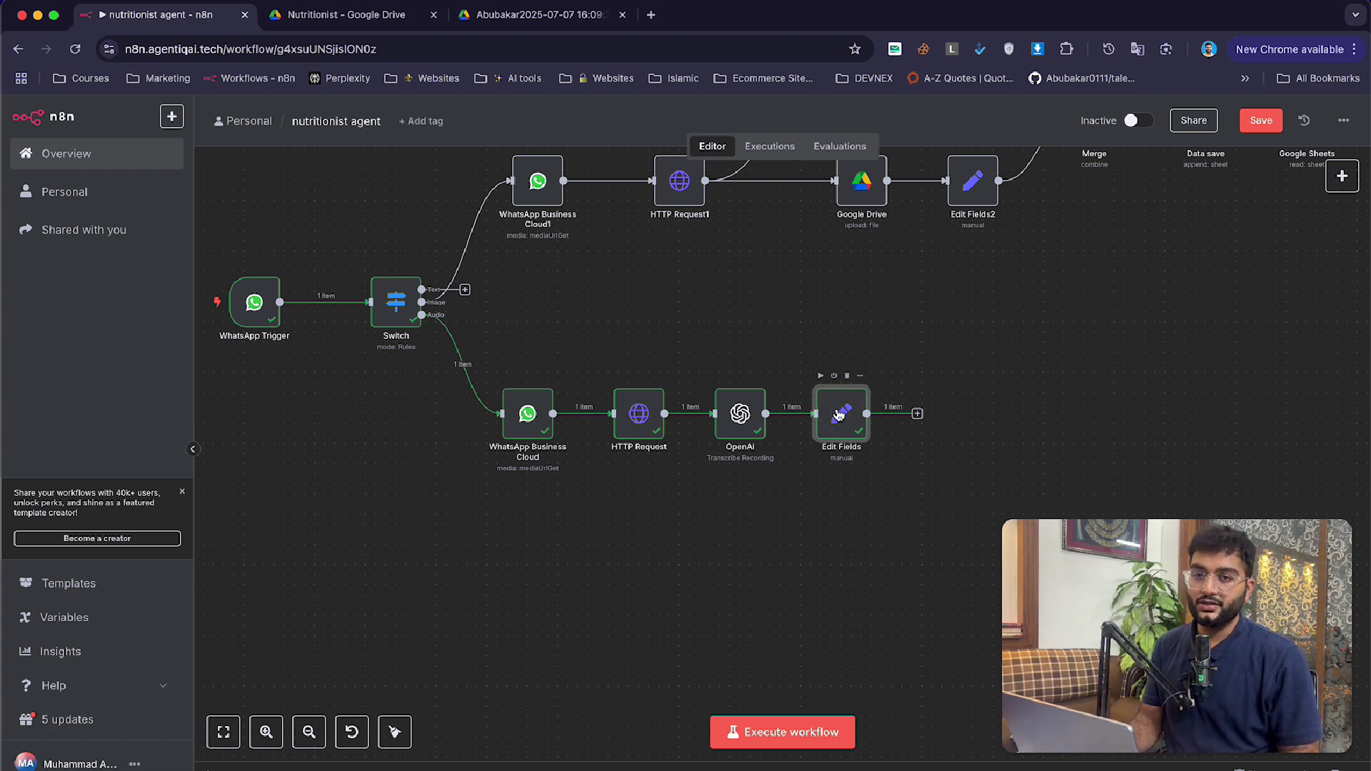
left_click_drag(848, 412, 867, 412)
left_click(986, 365)
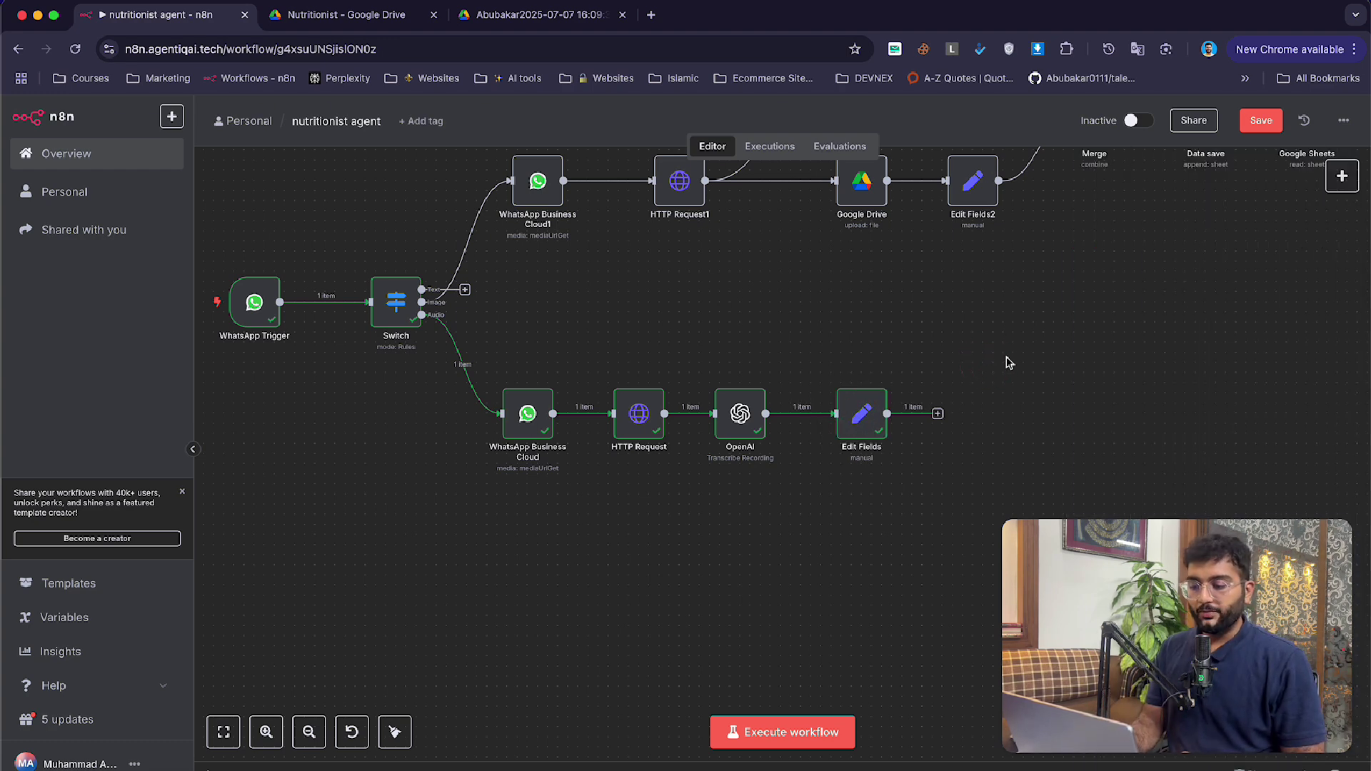
scroll(1008, 362, "right", 2)
left_click_drag(691, 409, 679, 409)
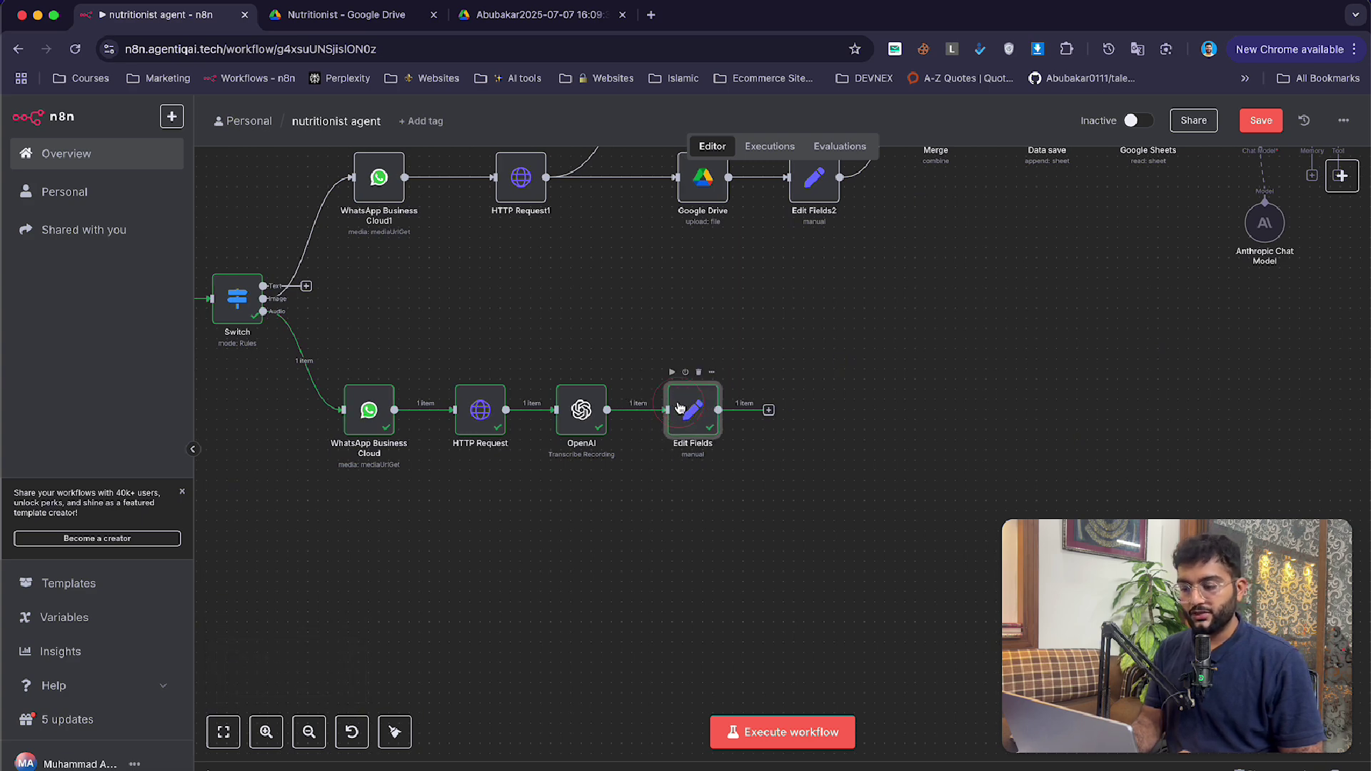
- Add a Google Sheets node with the Get row(s) in sheet action after the audio branch's Edit Fields node
left_click(769, 411)
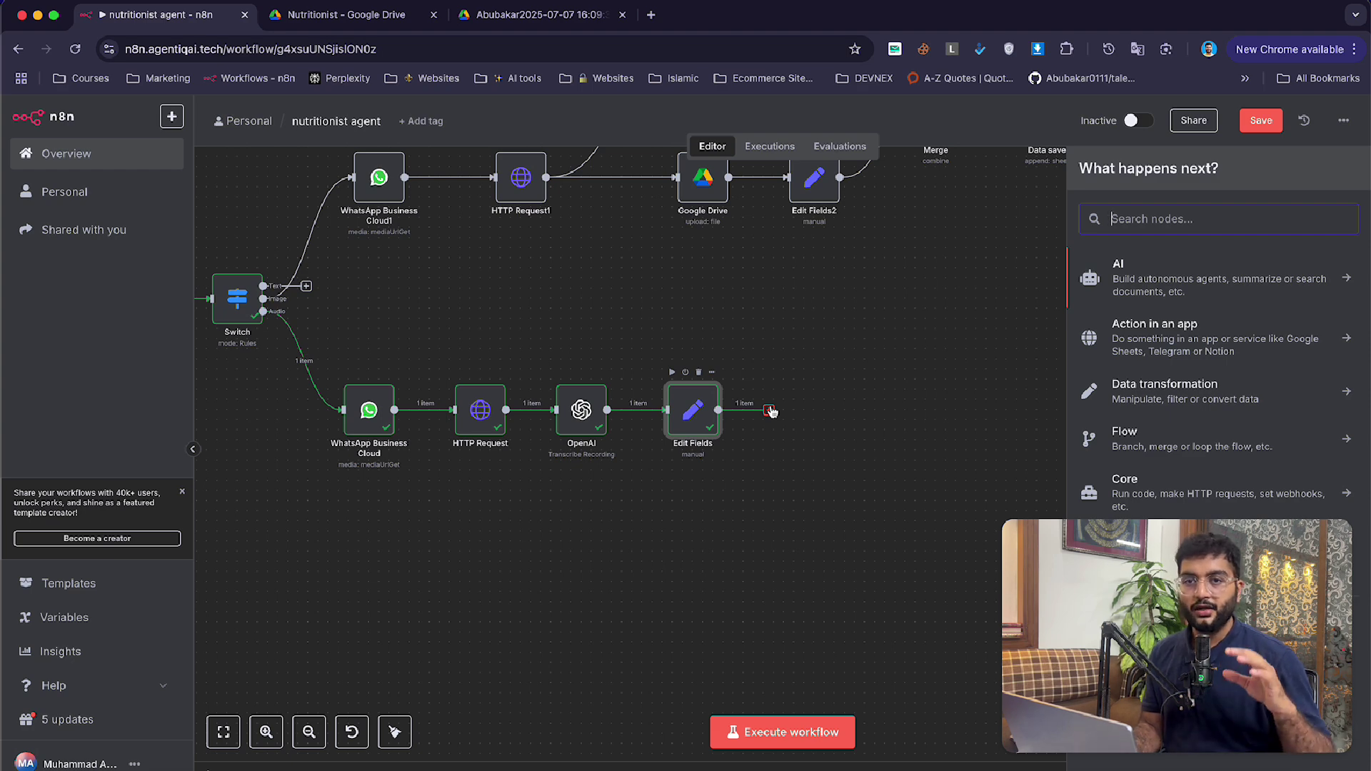
type("google s")
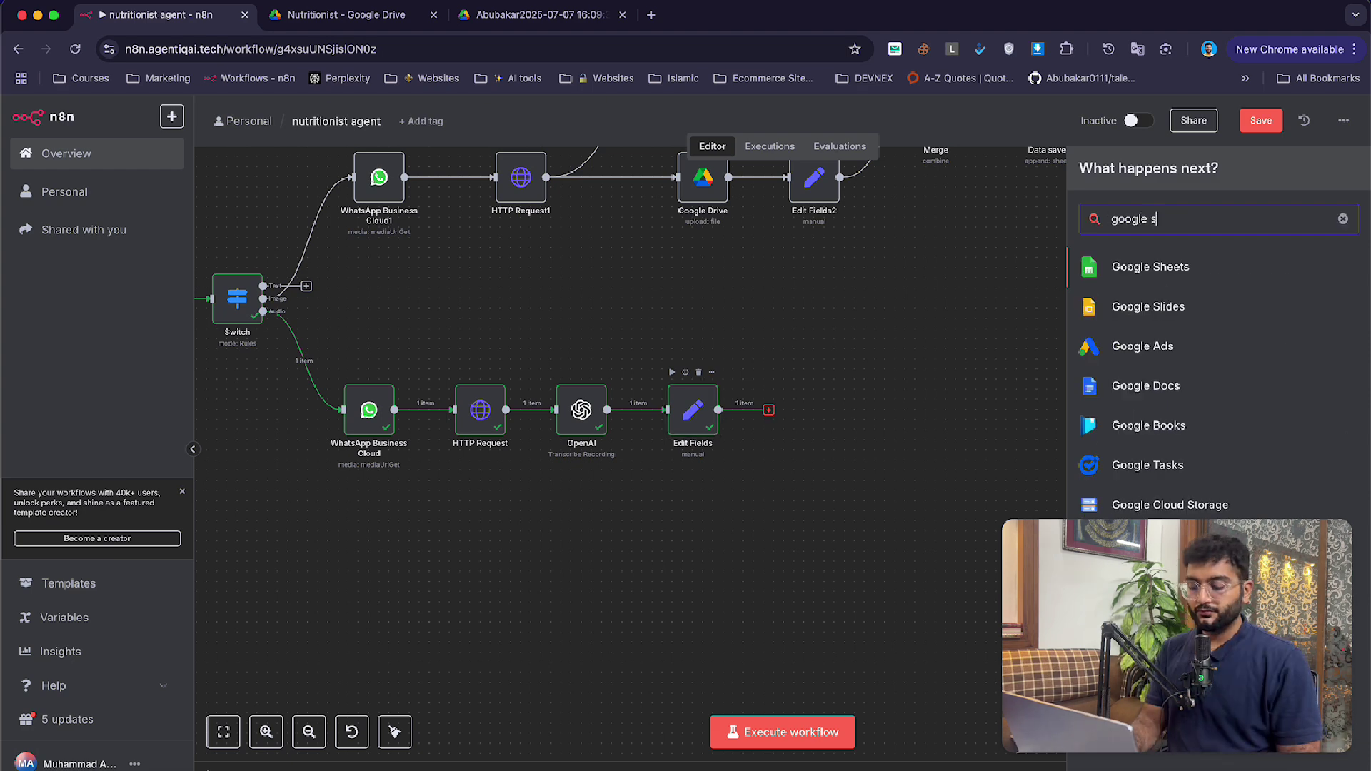
type("heet")
key("Return")
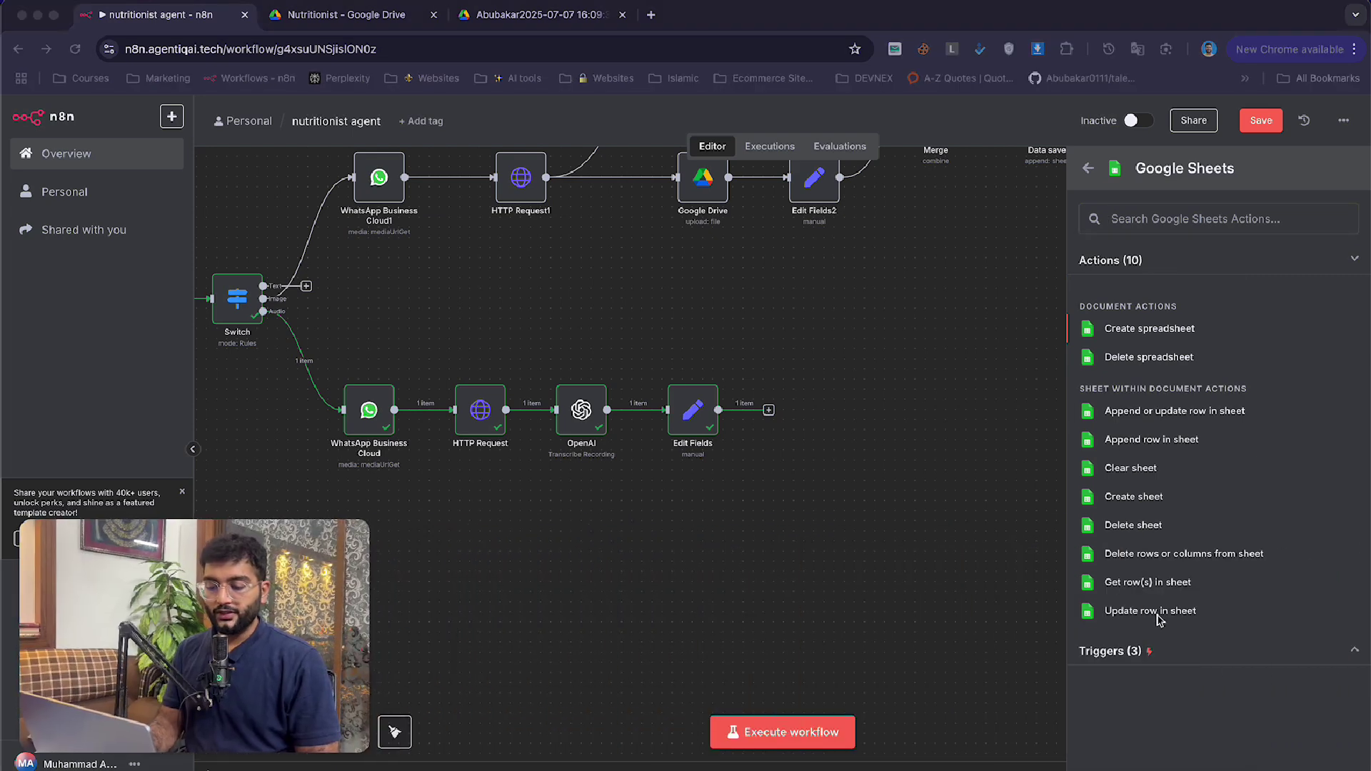
left_click(1147, 582)
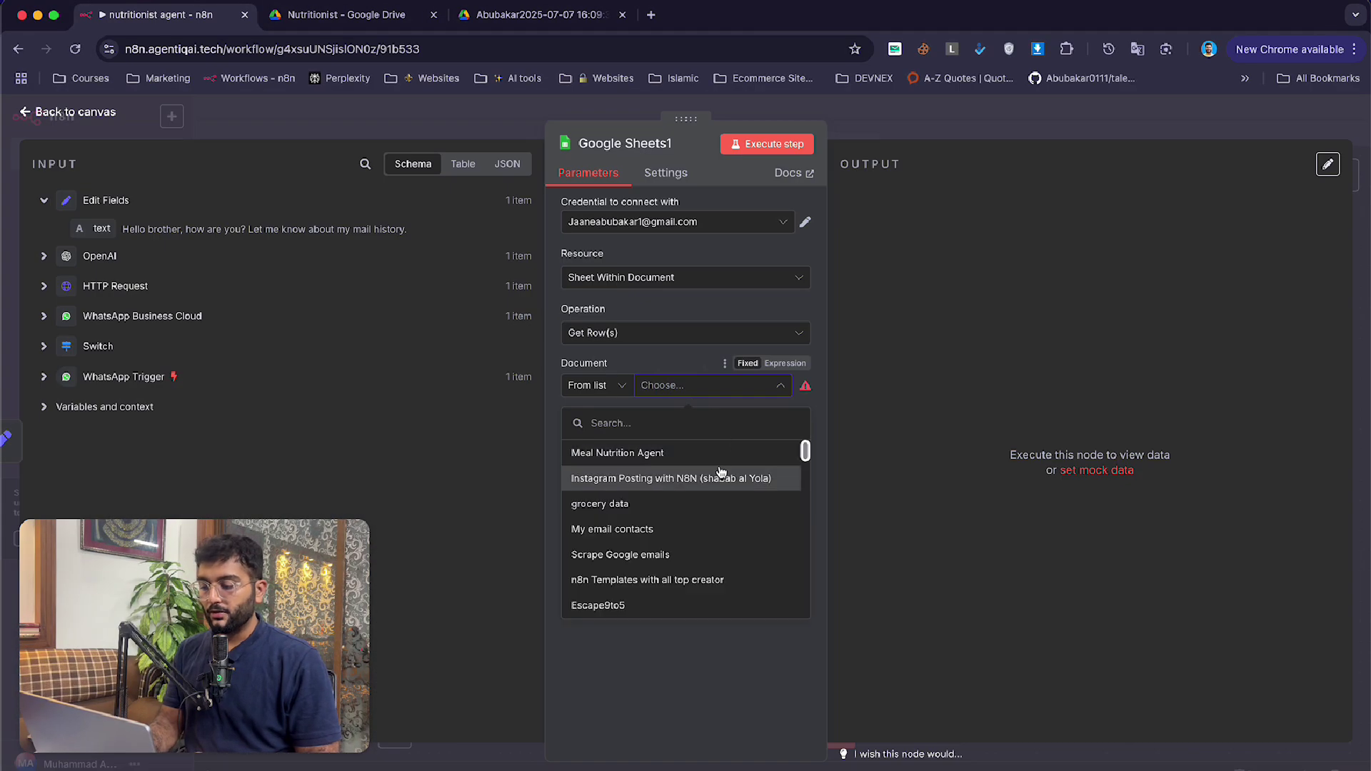
- Set the Google Sheets1 node to read the Meal Tracker sheet of the Meal Nutrition Agent document
left_click(722, 455)
left_click(722, 437)
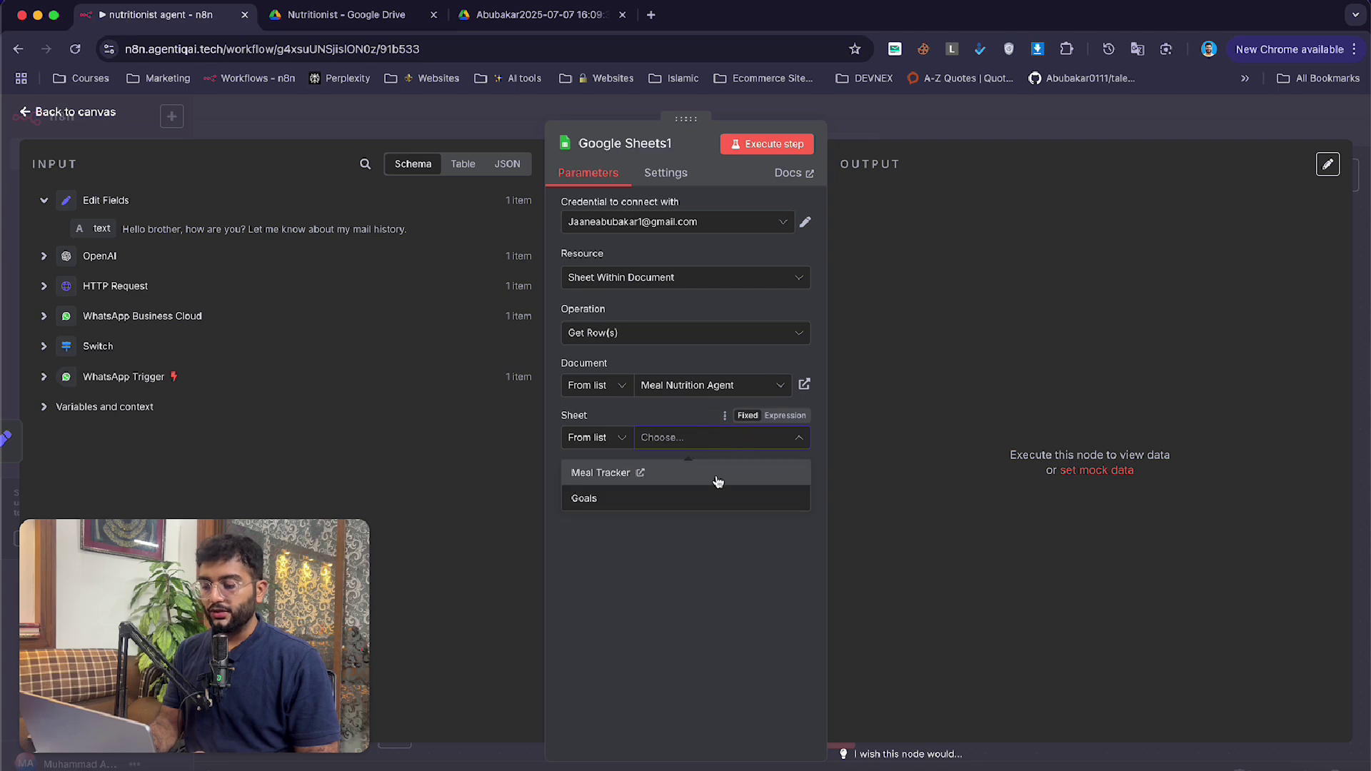
left_click(717, 482)
- Add a filter matching the Client column to the WhatsApp Trigger's contacts[0].profile.name value
left_click(705, 520)
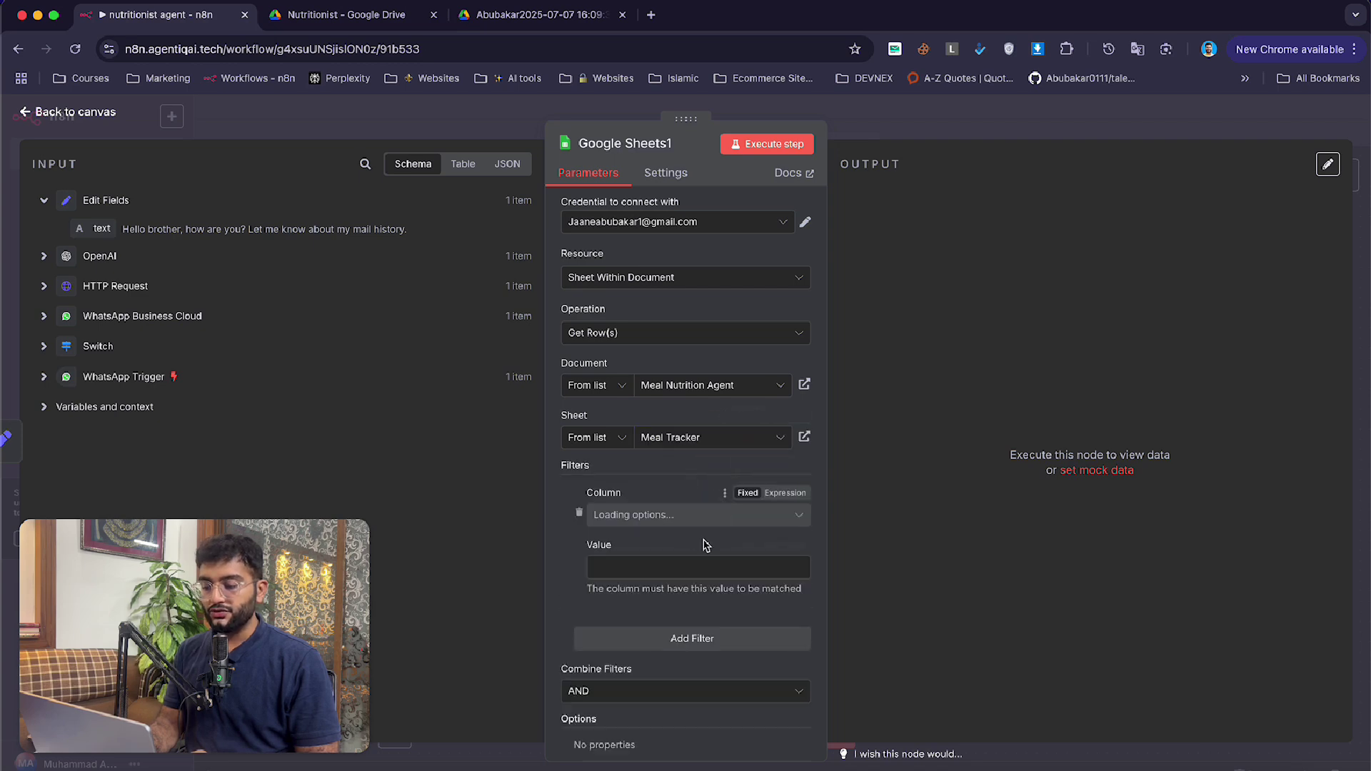
scroll(704, 564, "down", 1)
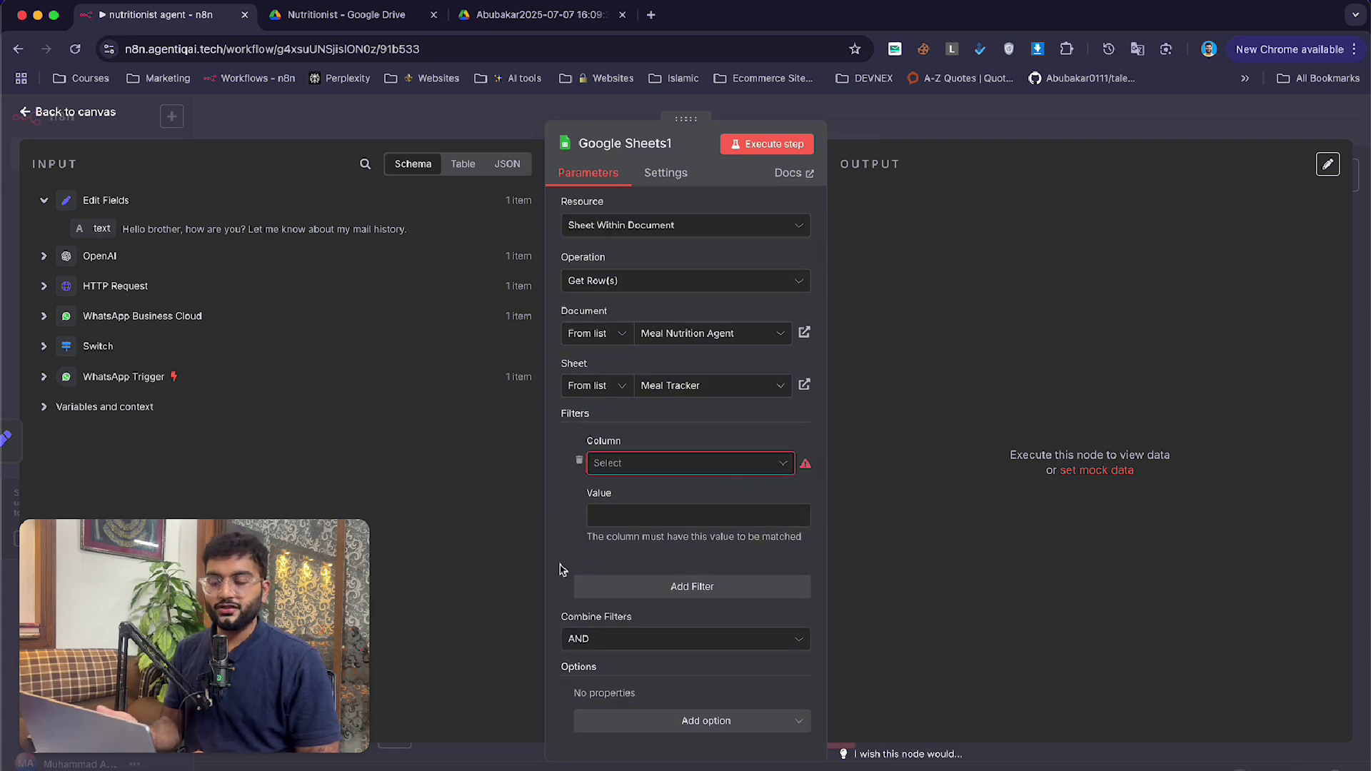
left_click_drag(338, 561, 1319, 561)
left_click(44, 378)
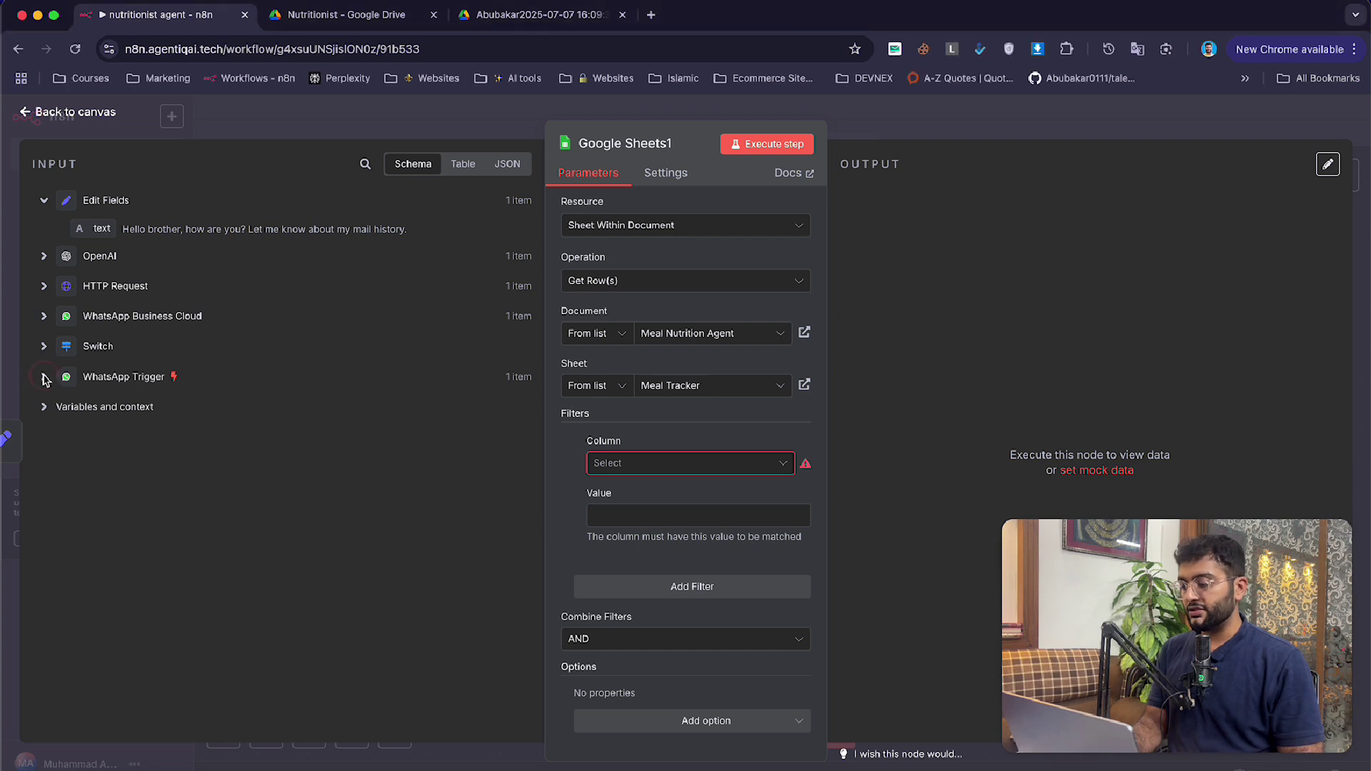
left_click(44, 379)
scroll(242, 554, "down", 1)
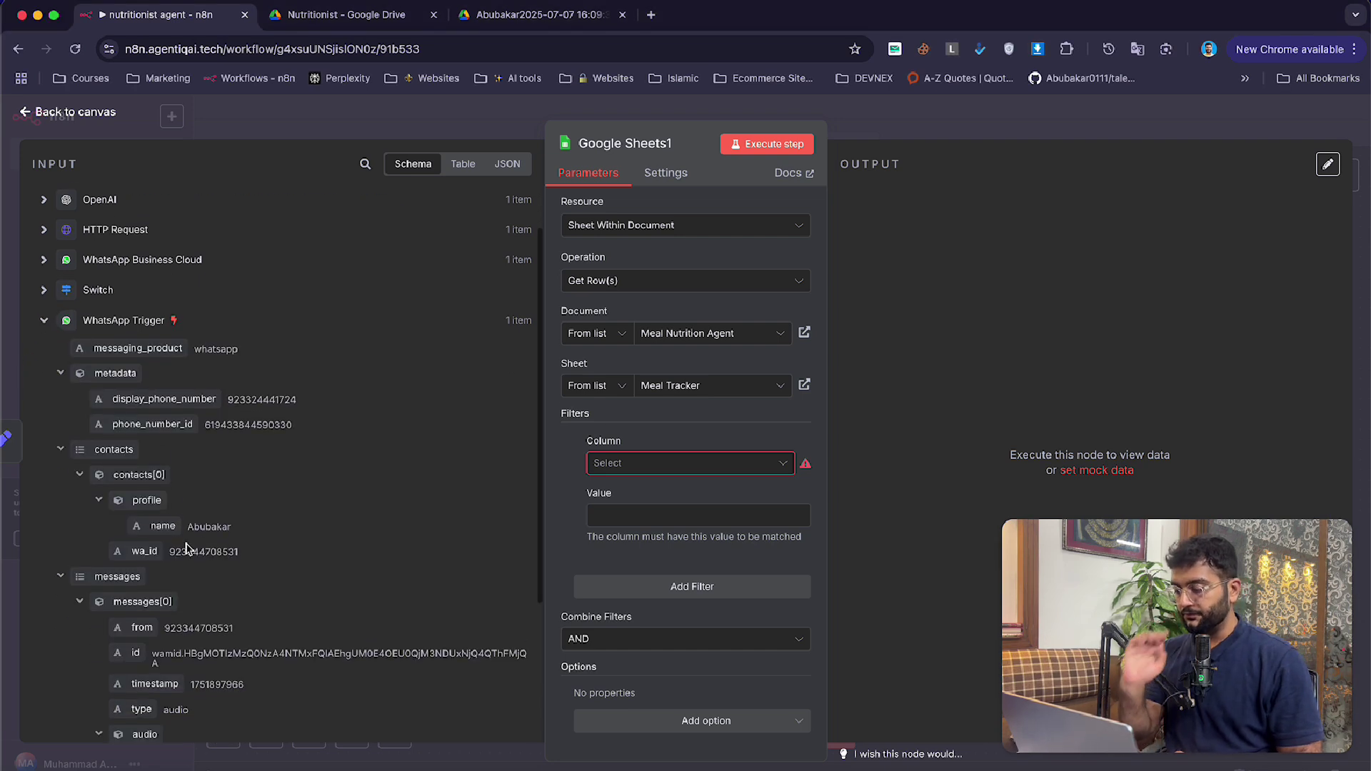
left_click_drag(158, 527, 683, 517)
left_click(639, 467)
left_click(630, 589)
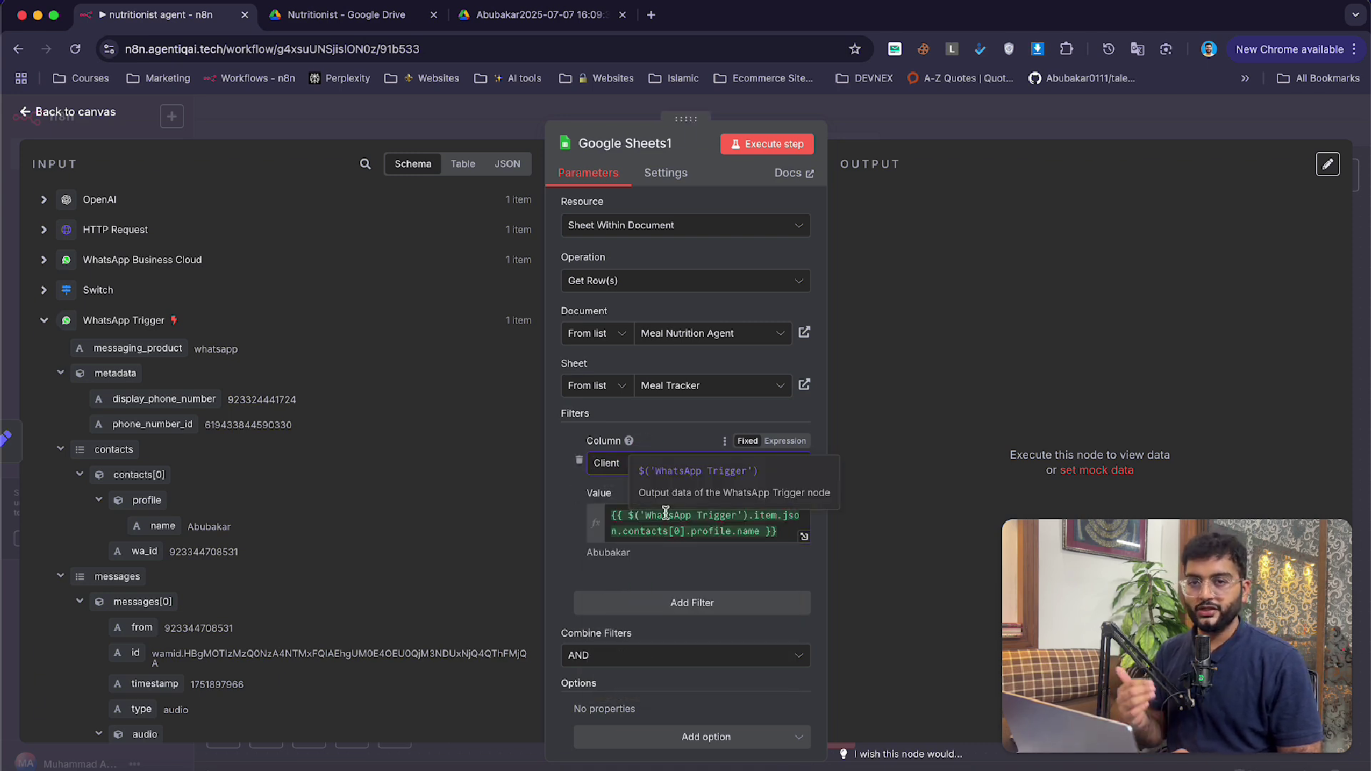
- Execute the Google Sheets1 step, then return to the canvas and place its node up and to the right of Edit Fields
left_click(757, 144)
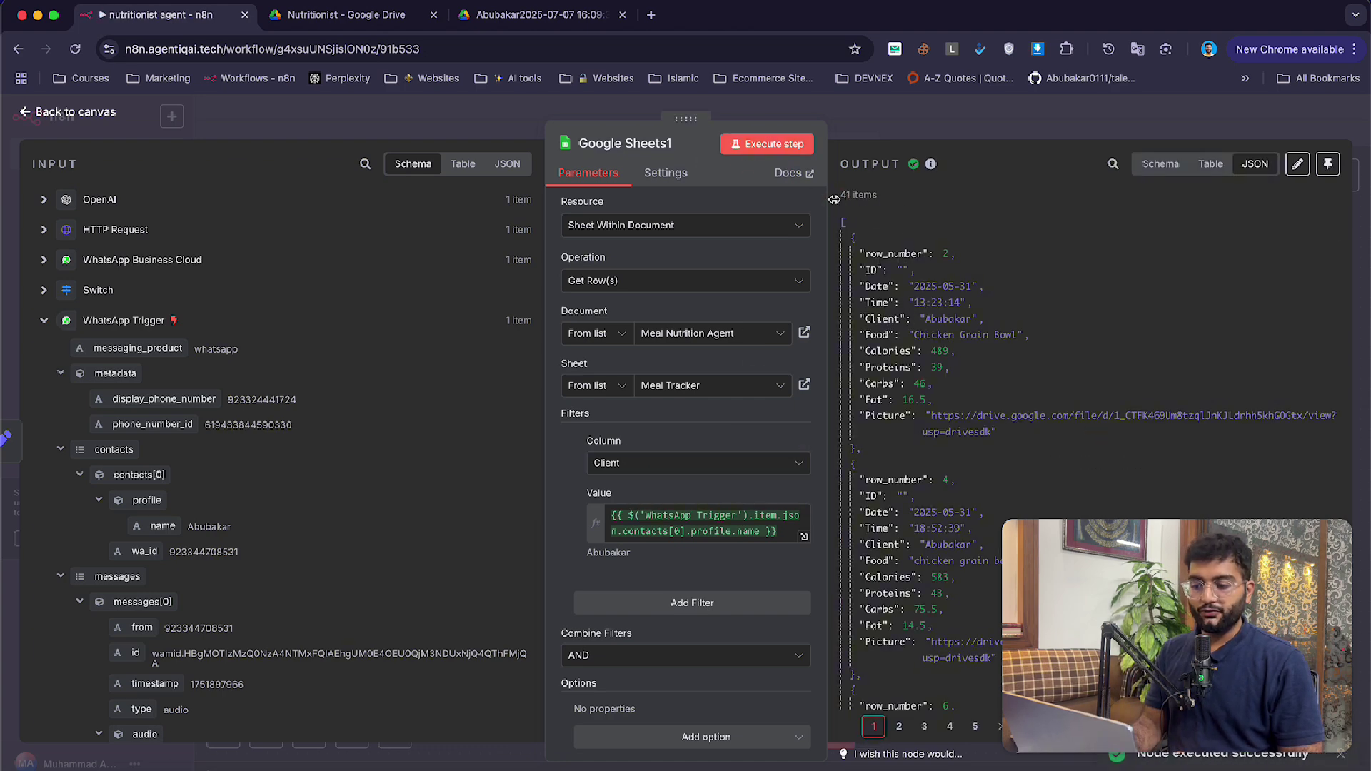
mouse_move(834, 199)
left_mouse_down()
mouse_move(902, 193)
mouse_move(809, 198)
left_mouse_up()
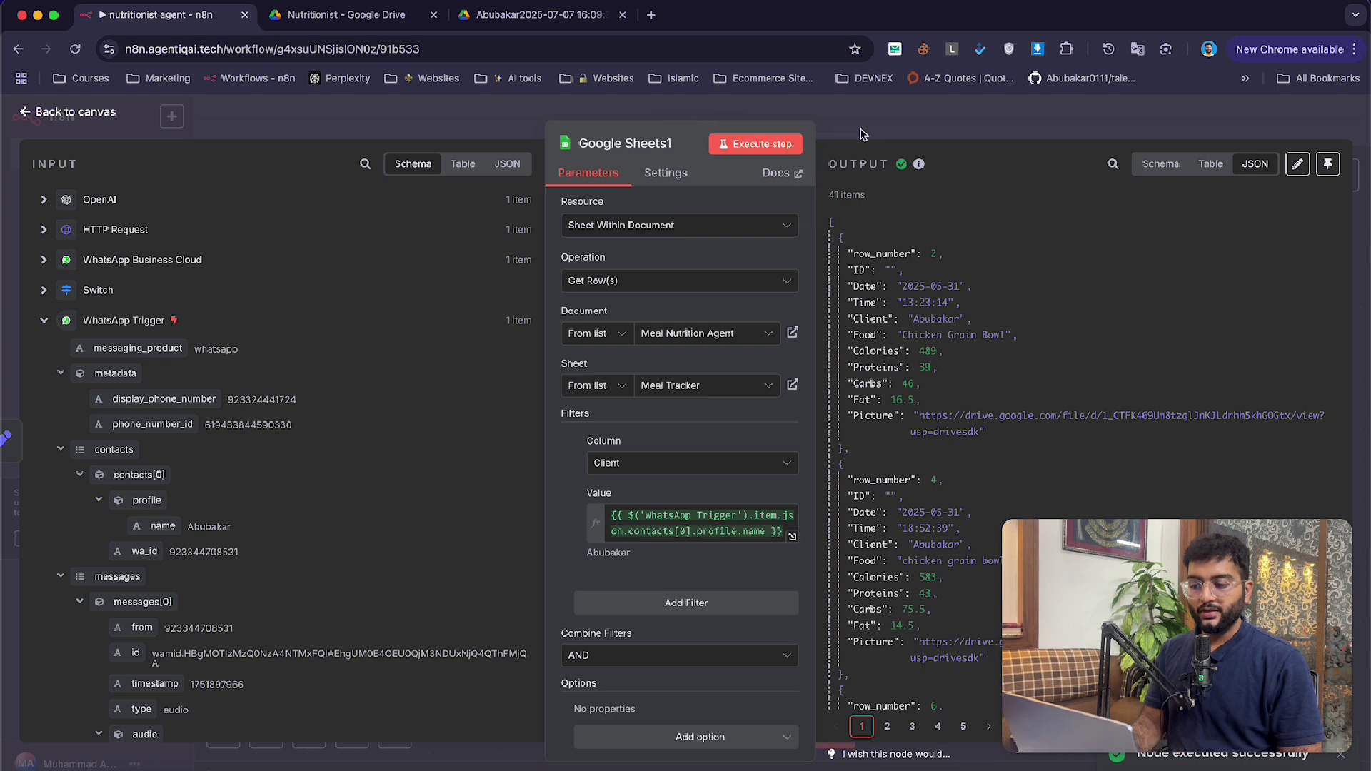
left_click(876, 126)
left_click_drag(871, 364, 861, 342)
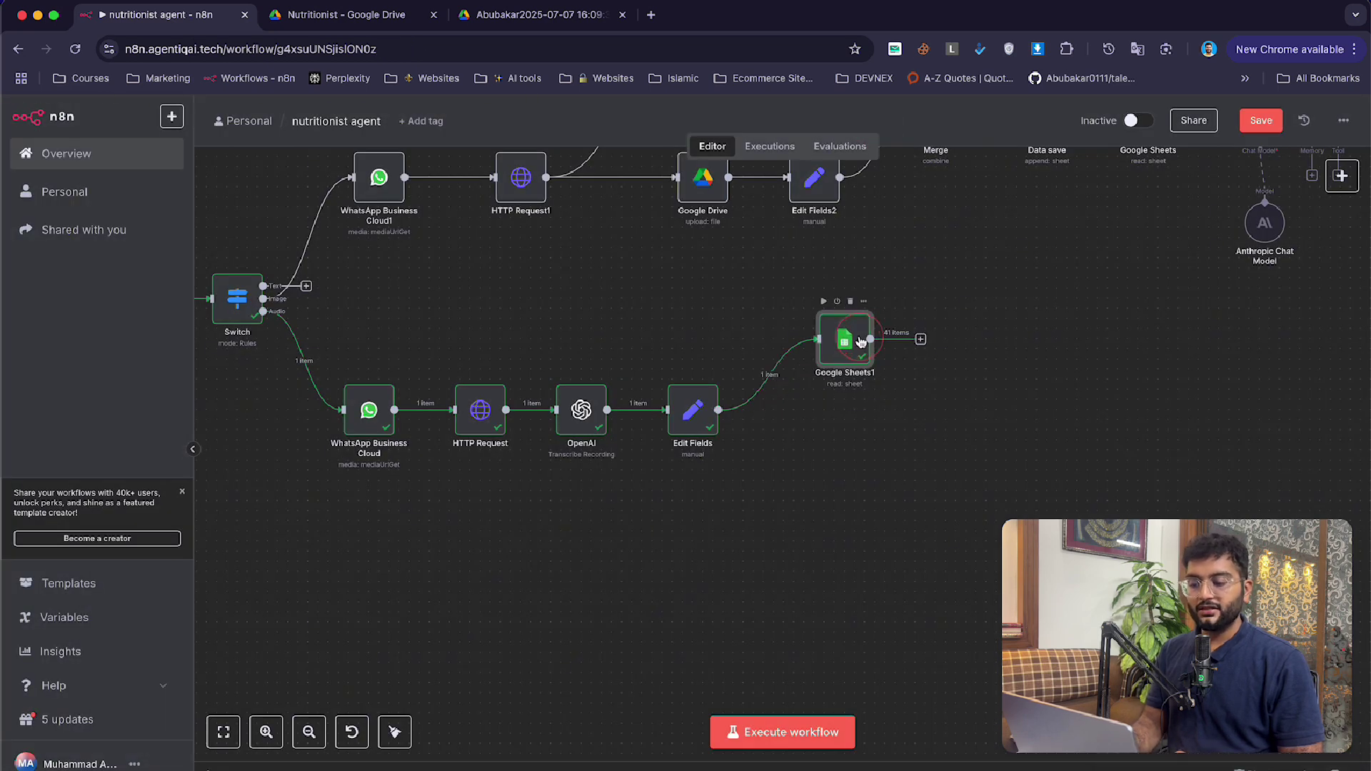
- Add an Aggregate node after Google Sheets1 and set it to All Item Data (Into a Single List)
left_click(921, 342)
type("aggr")
key("Return")
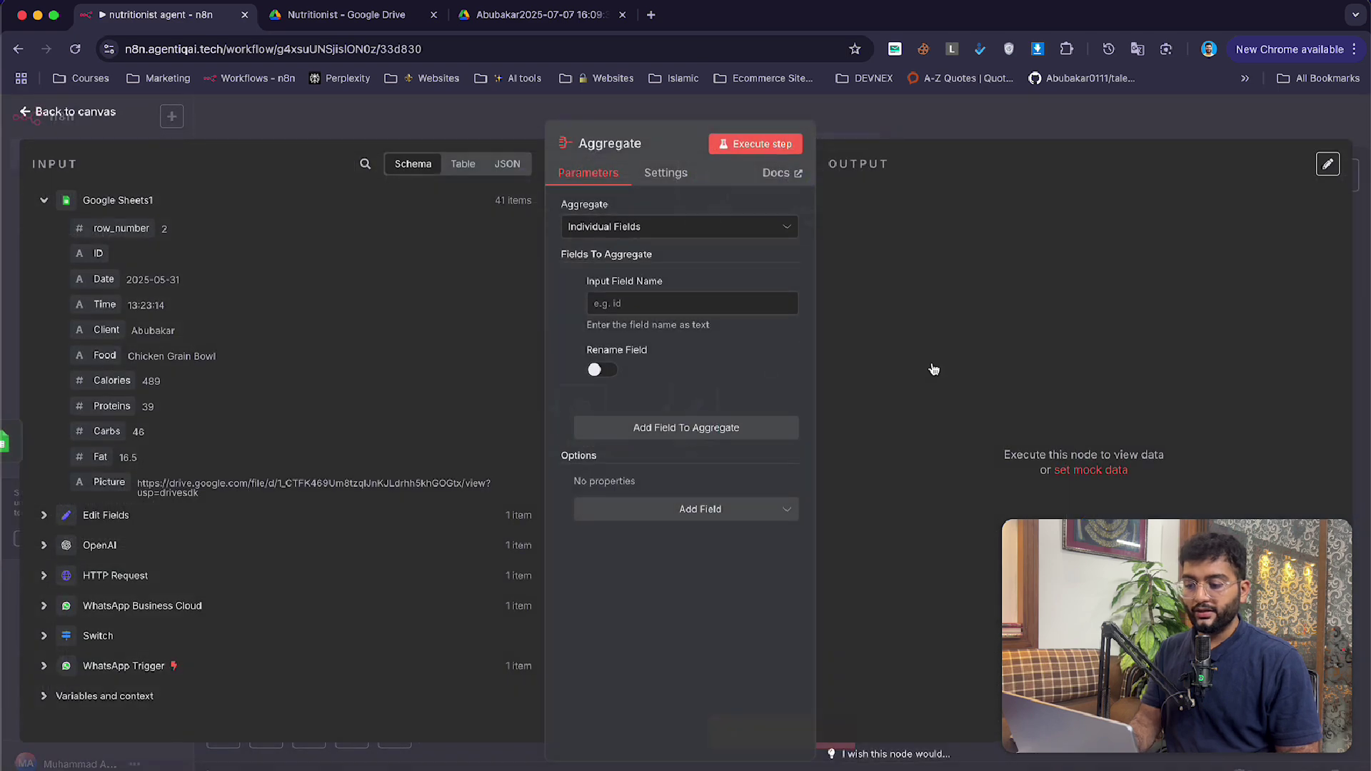
left_click(614, 227)
left_click(667, 289)
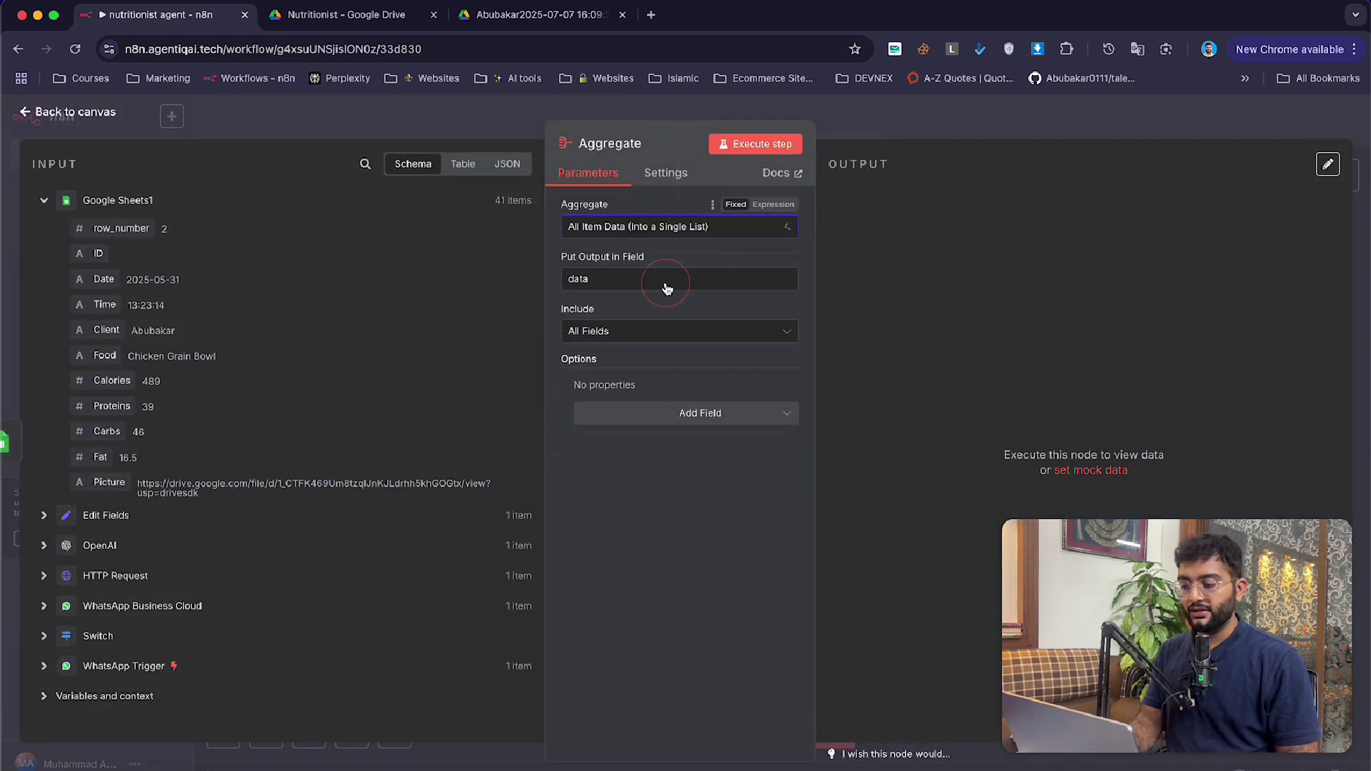
left_click(418, 133)
- Execute the Aggregate node and review its combined output
left_click(940, 302)
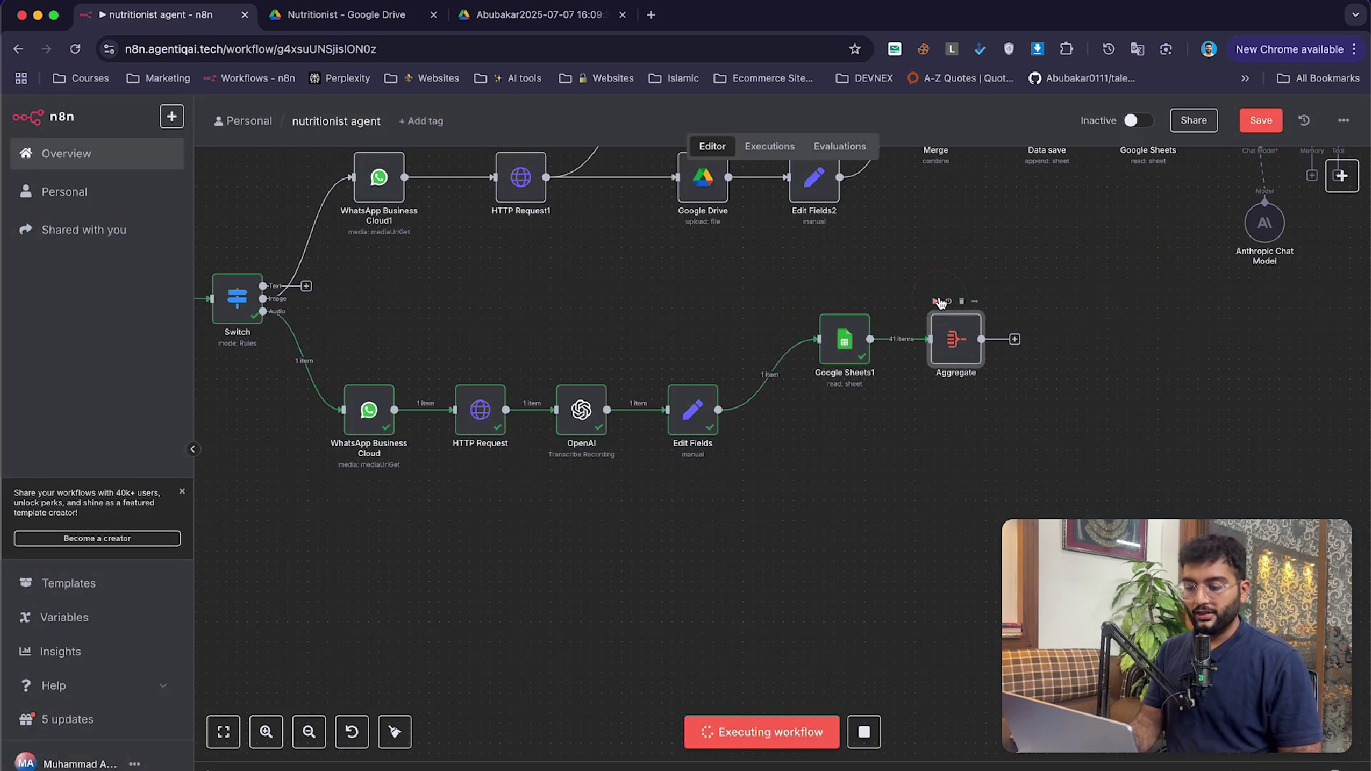
double_click(959, 334)
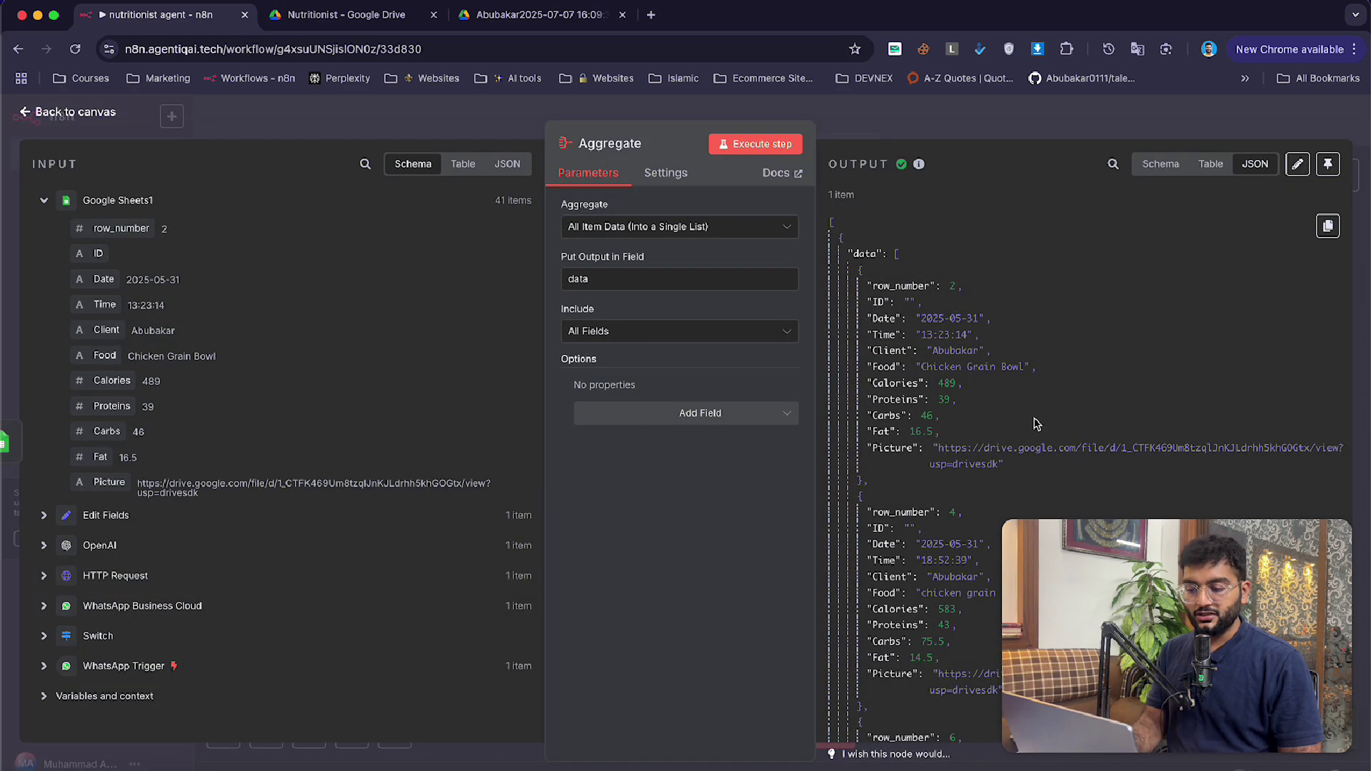
scroll(1039, 439, "down", 3)
scroll(1040, 439, "down", 10)
left_click(948, 118)
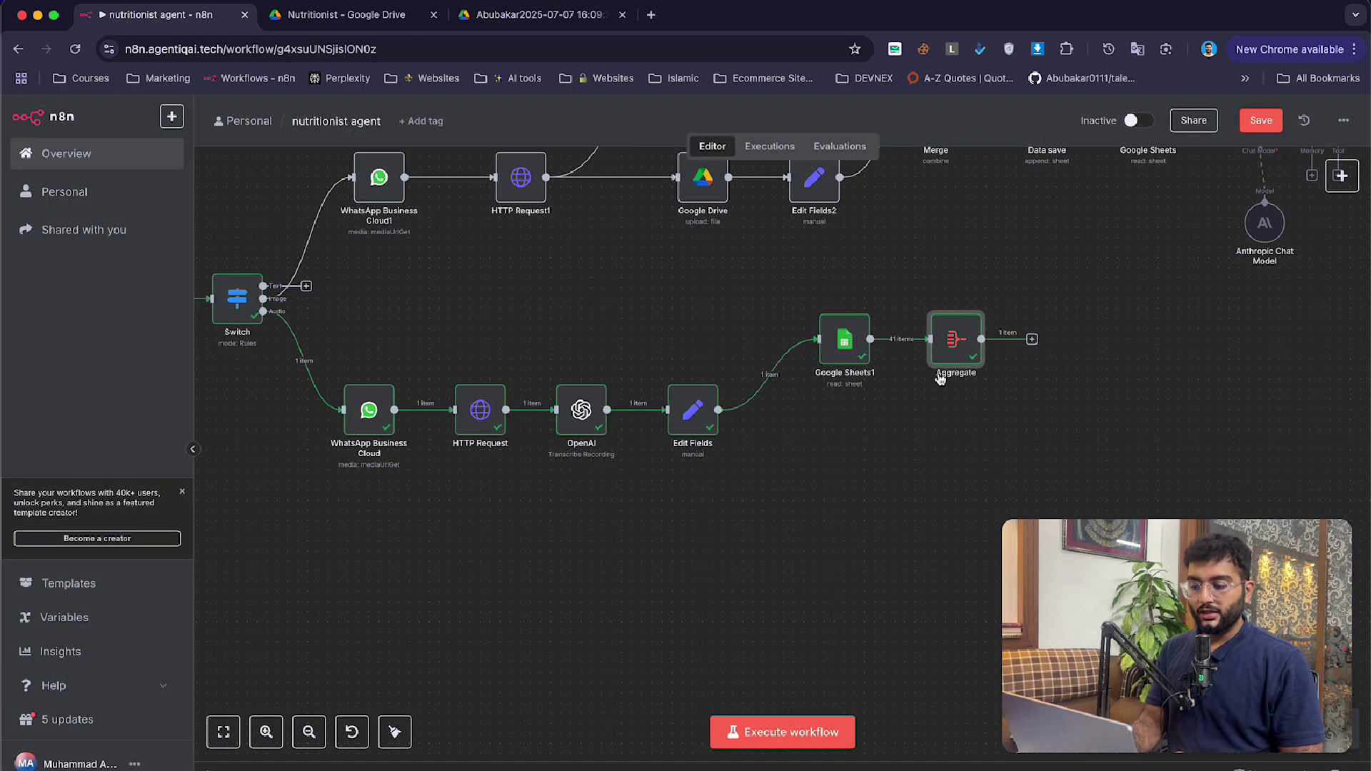
- Spread the Aggregate and Google Sheets1 nodes apart and branch a second Google Sheets Get row(s) node off Edit Fields
left_click(969, 350)
left_click_drag(837, 356, 838, 327)
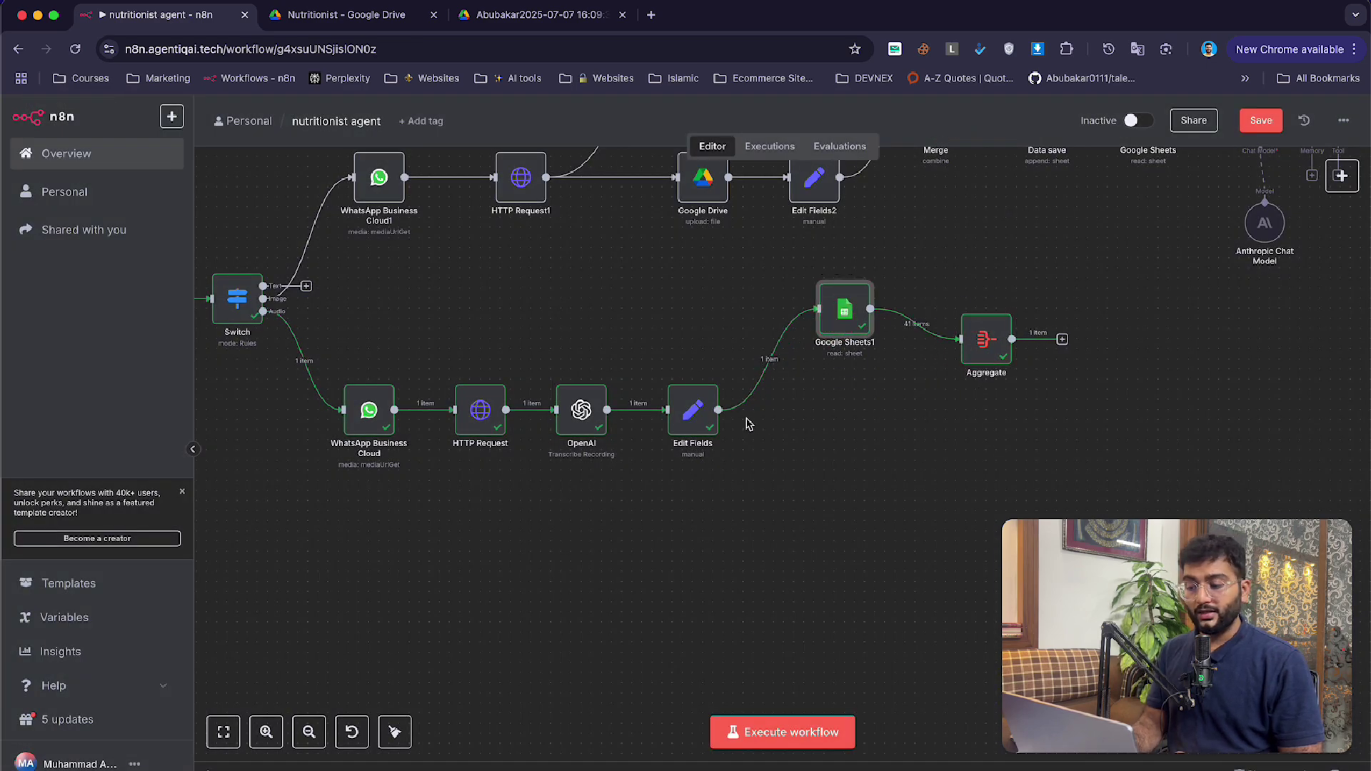
key("Tab")
type("shee")
key("Return")
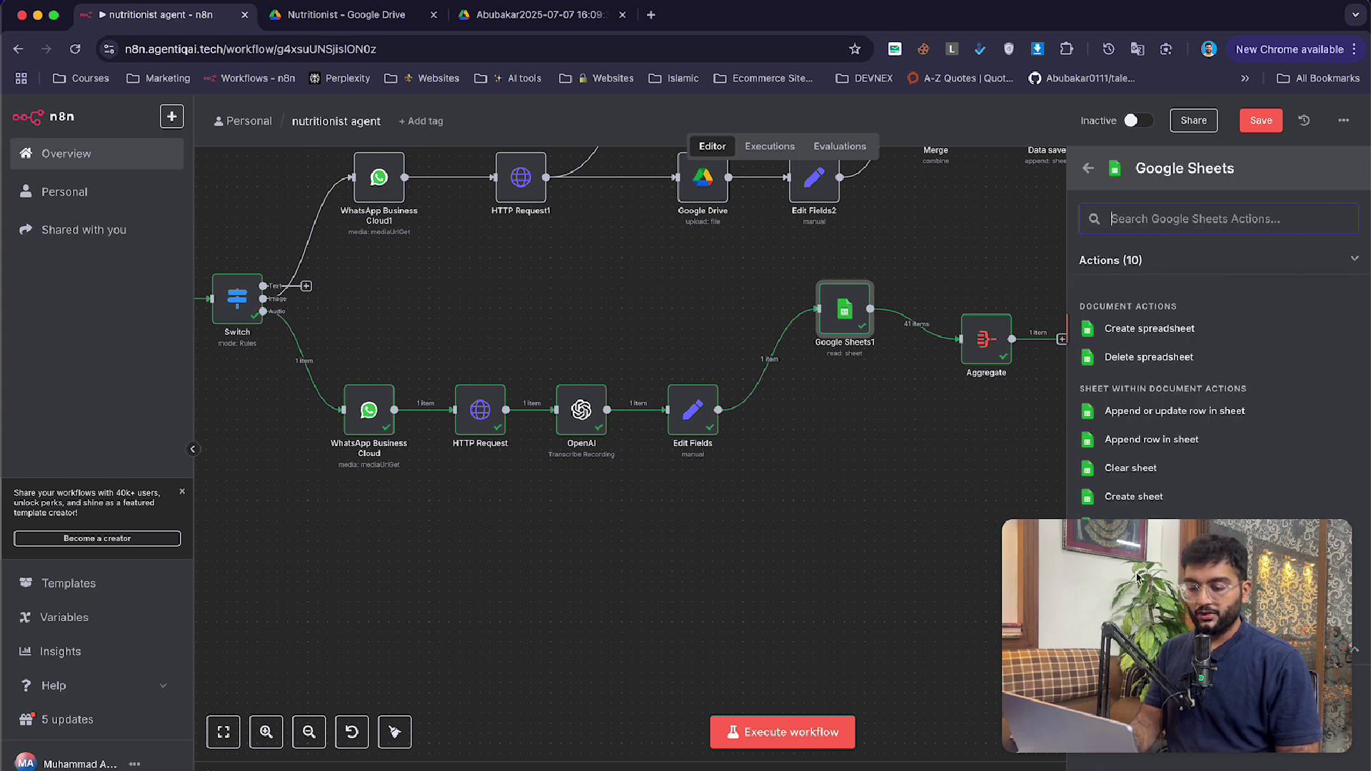
left_click_drag(1137, 577, 649, 603)
left_click(1172, 581)
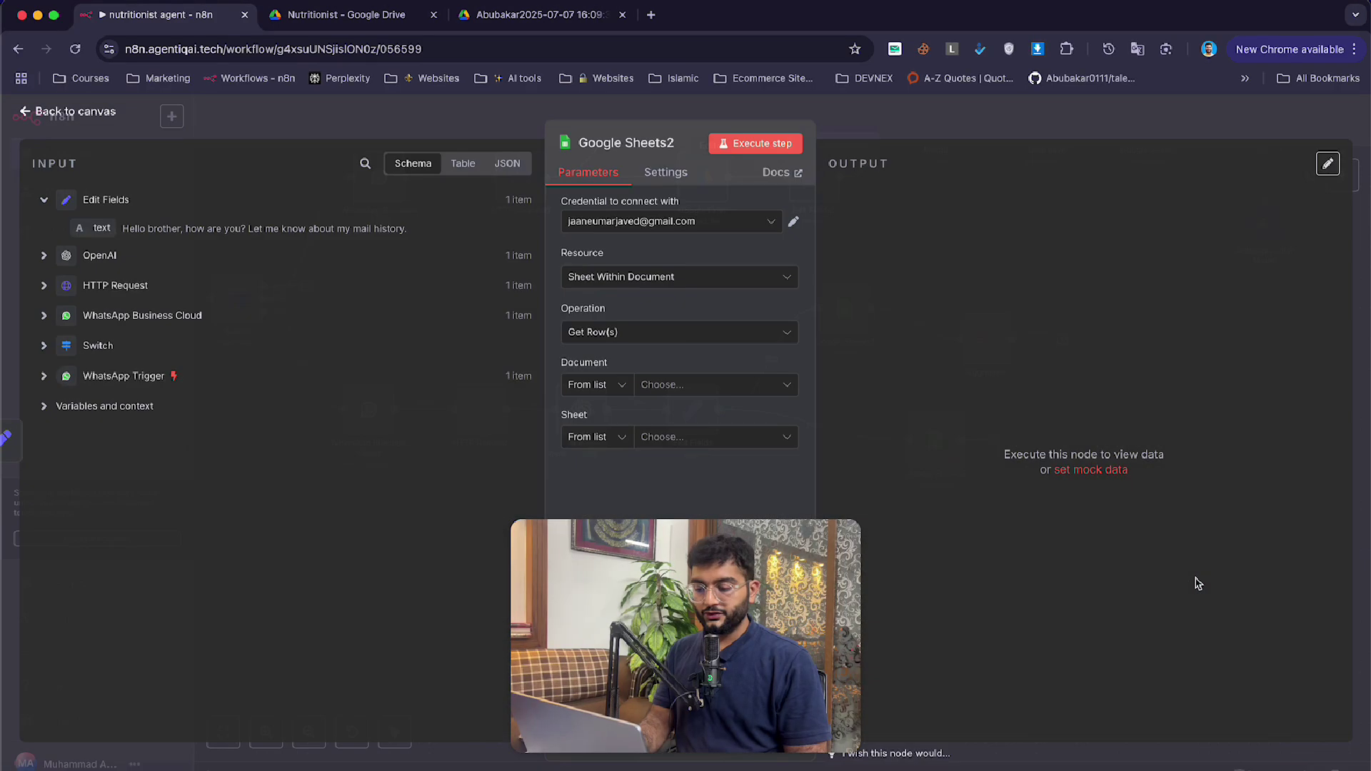
- Switch the Google Sheets2 node to the same account credential as Google Sheets1 and select the Goals sheet of the Meal Nutrition Agent document
left_click(621, 227)
scroll(685, 385, "down", 2)
left_click(689, 398)
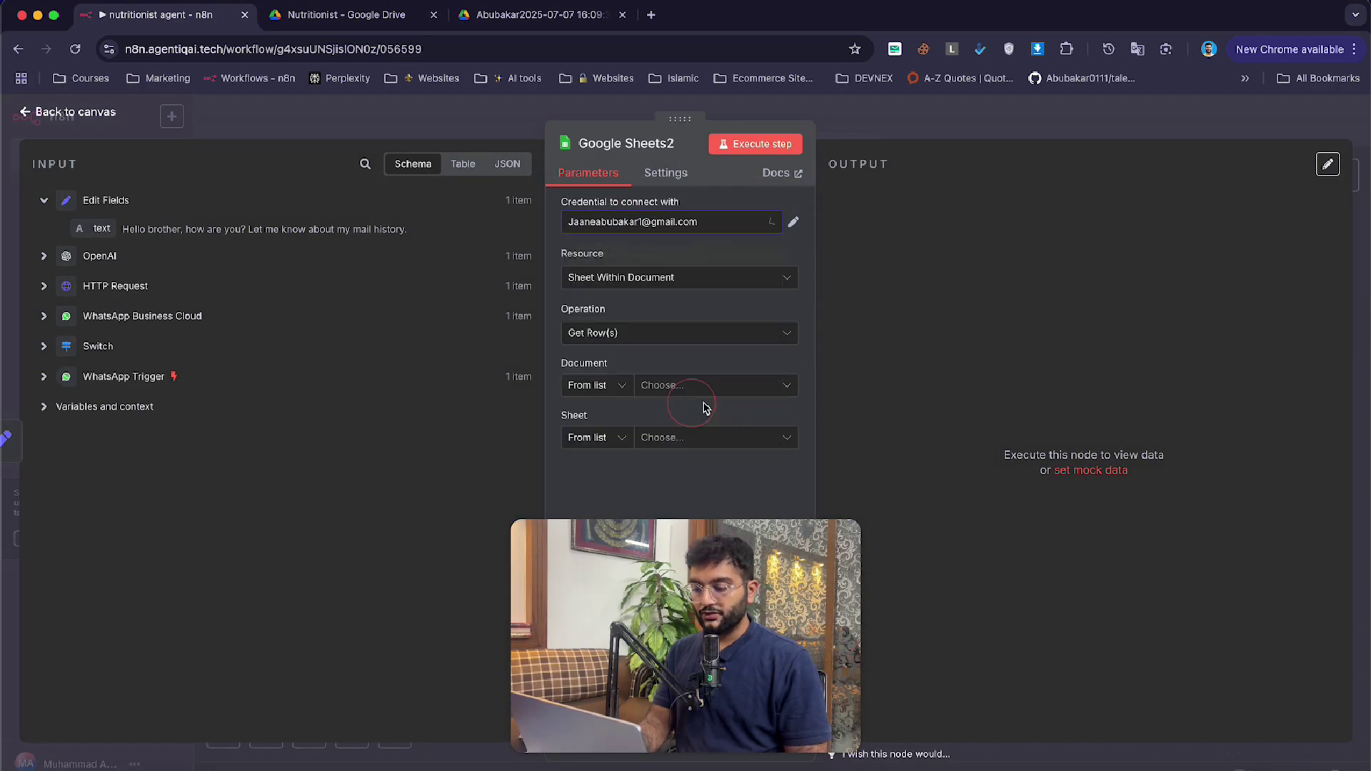
left_click(676, 387)
left_click(686, 450)
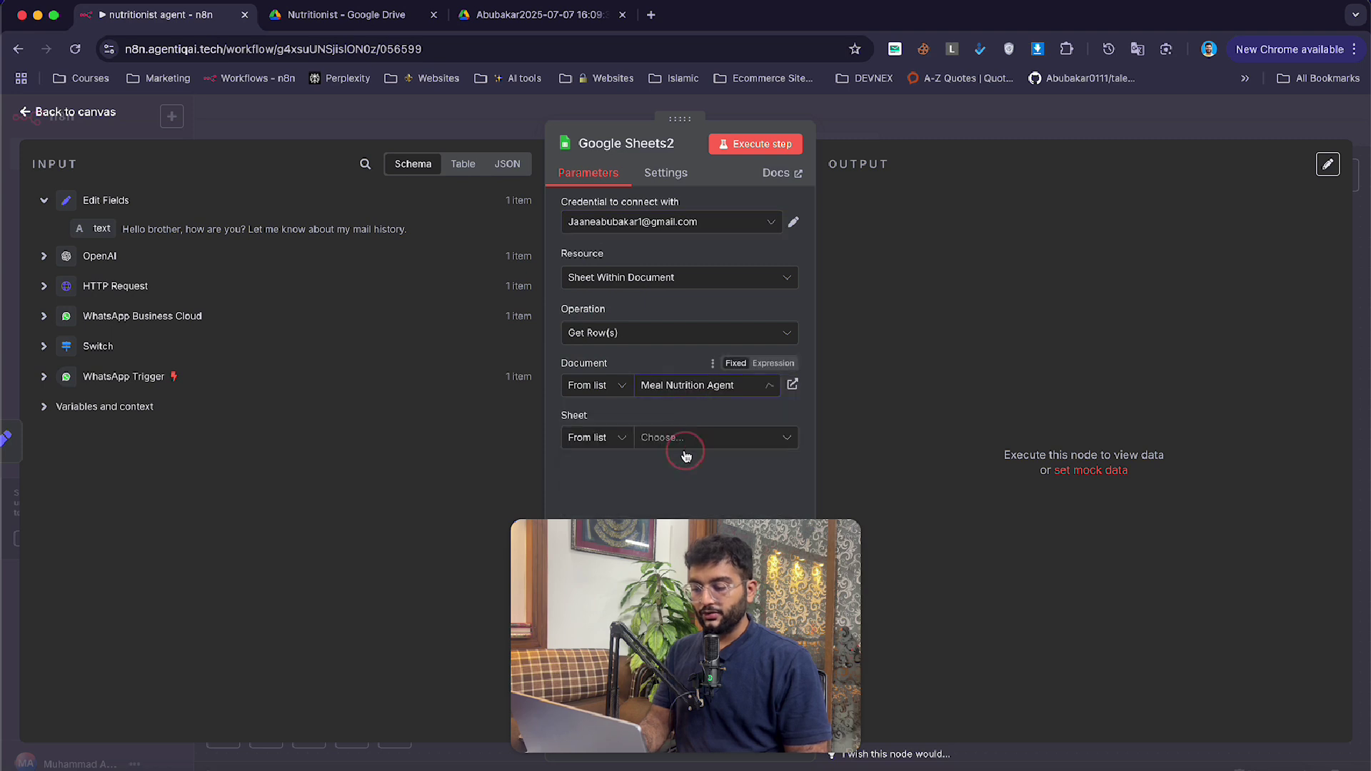
left_click(698, 436)
left_click(661, 498)
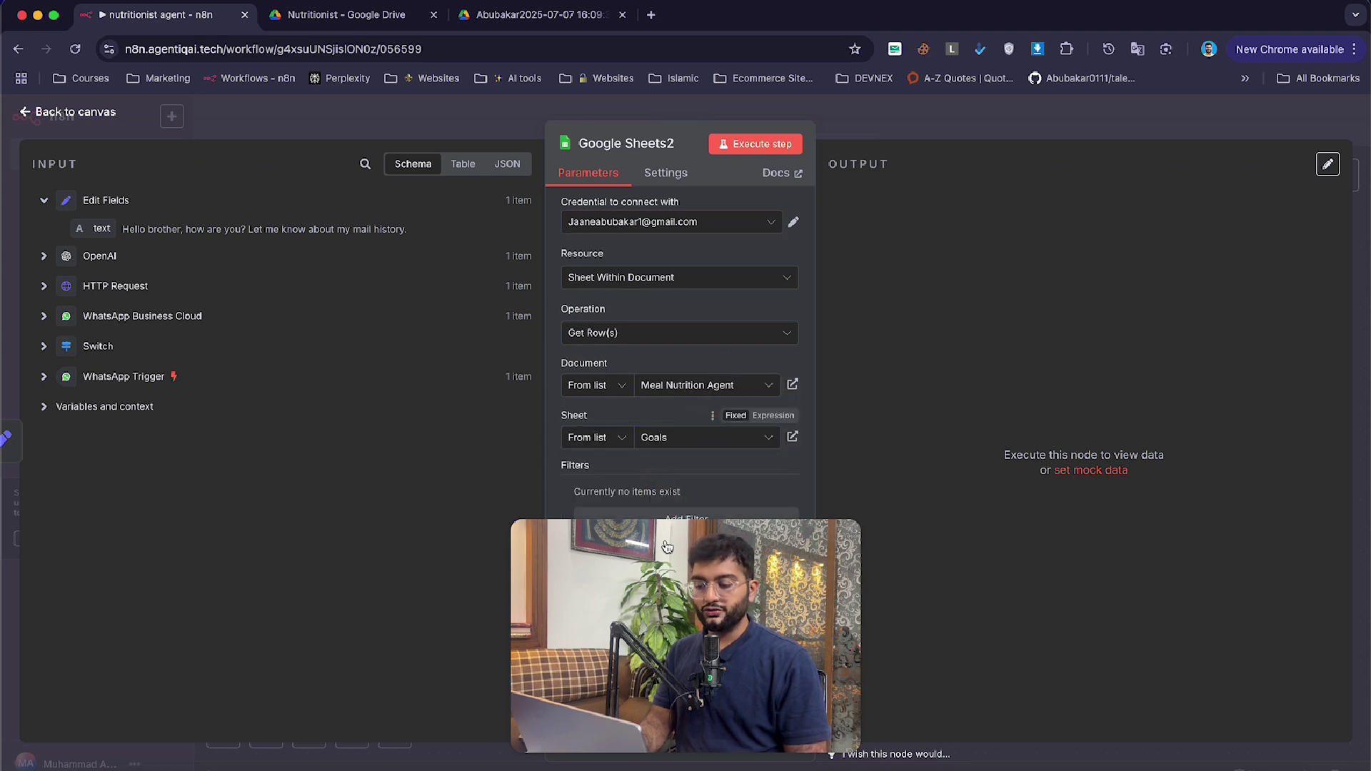
- Filter the Goals rows by the Client column, using the WhatsApp Trigger's contact profile name as the value
left_click(711, 520)
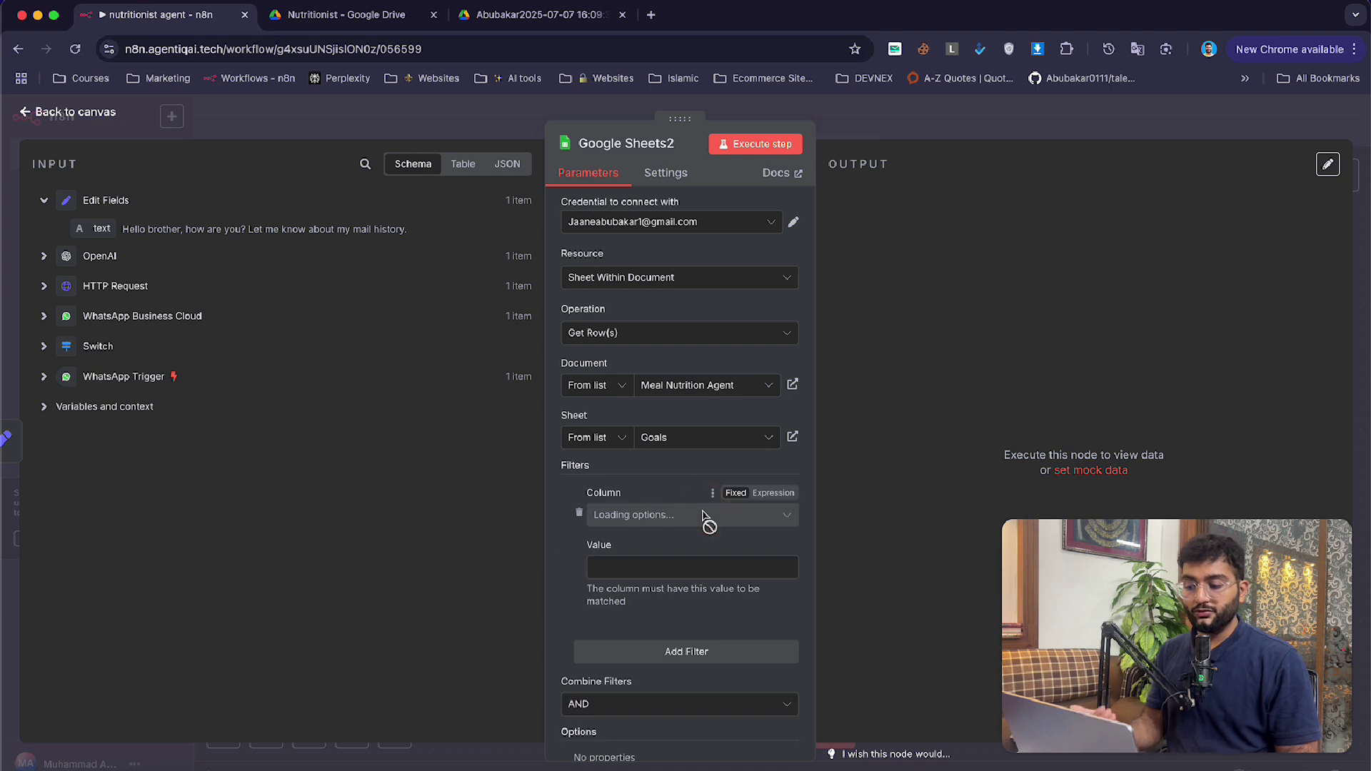
left_click(626, 528)
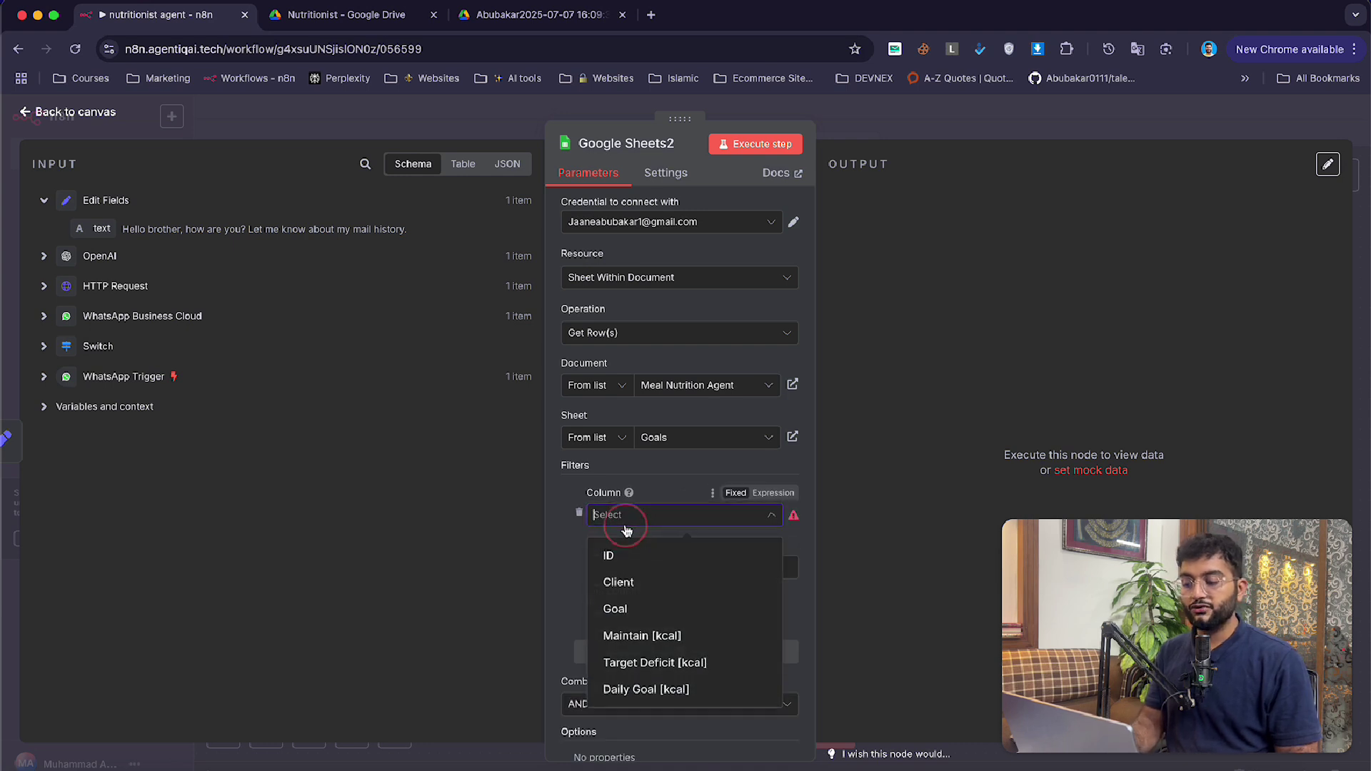
left_click(655, 582)
left_click(44, 377)
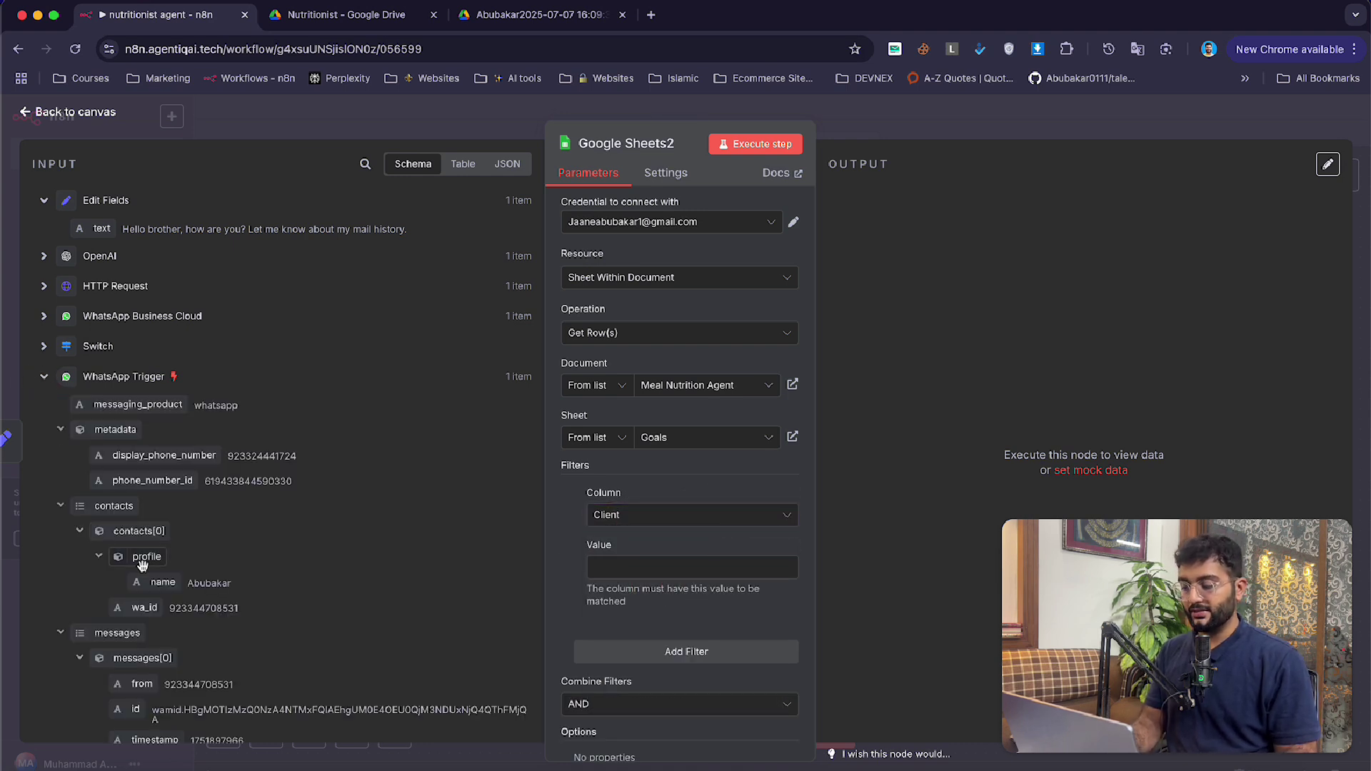
left_click_drag(162, 582, 629, 568)
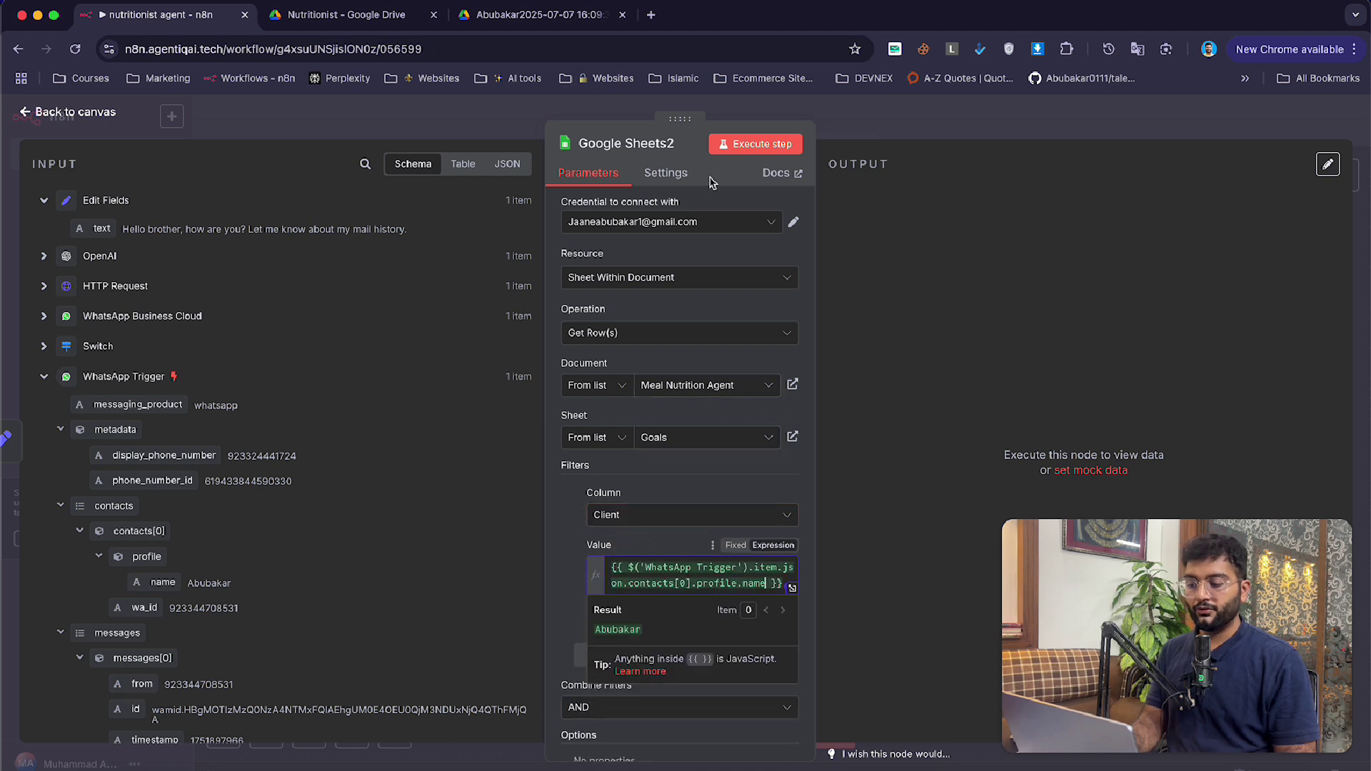
left_click(564, 560)
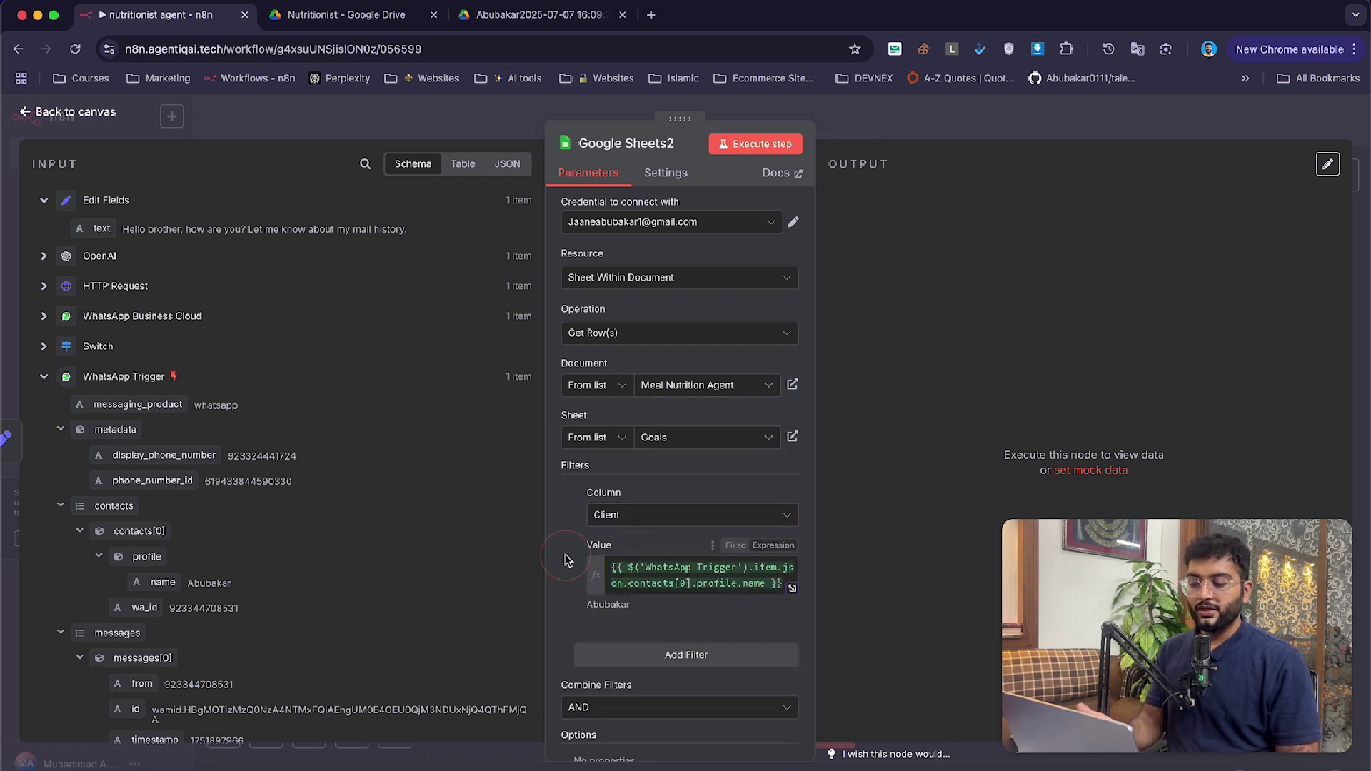
- Execute the Google Sheets2 step, then return to the canvas and position its node below Google Sheets1
left_click(746, 143)
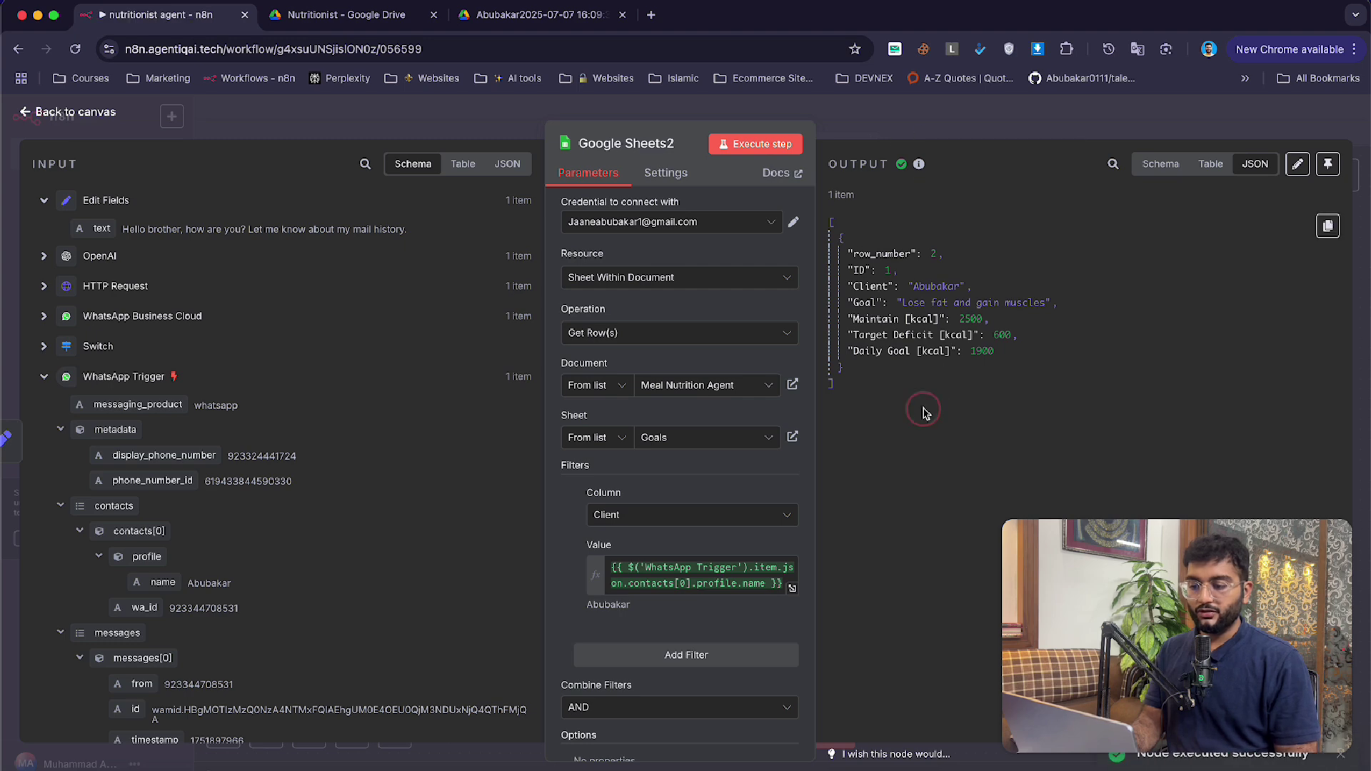
left_click_drag(923, 407, 836, 195)
left_click(840, 115)
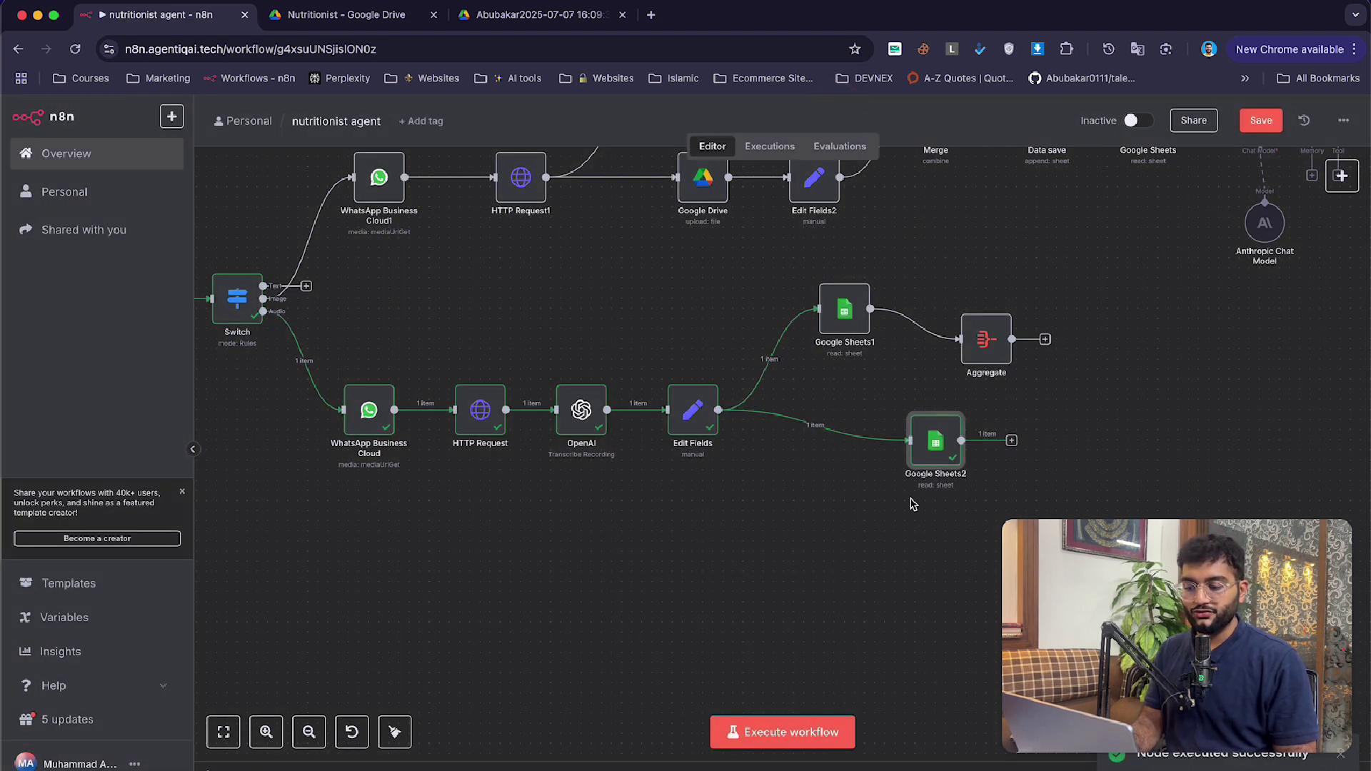
left_click_drag(931, 458, 859, 457)
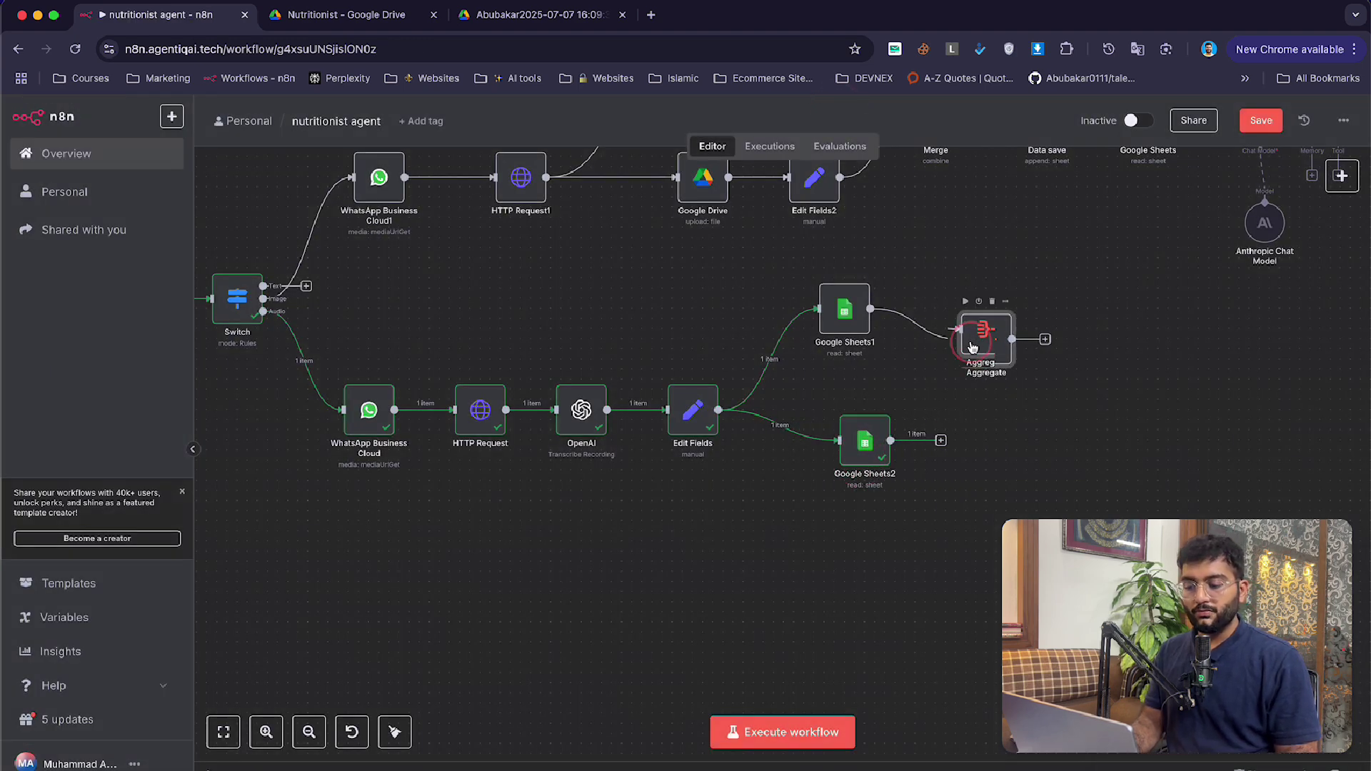
- Align the Aggregate node with Google Sheets1 and add a Merge node that takes Aggregate and Google Sheets2 as its two inputs
left_click_drag(969, 347, 958, 316)
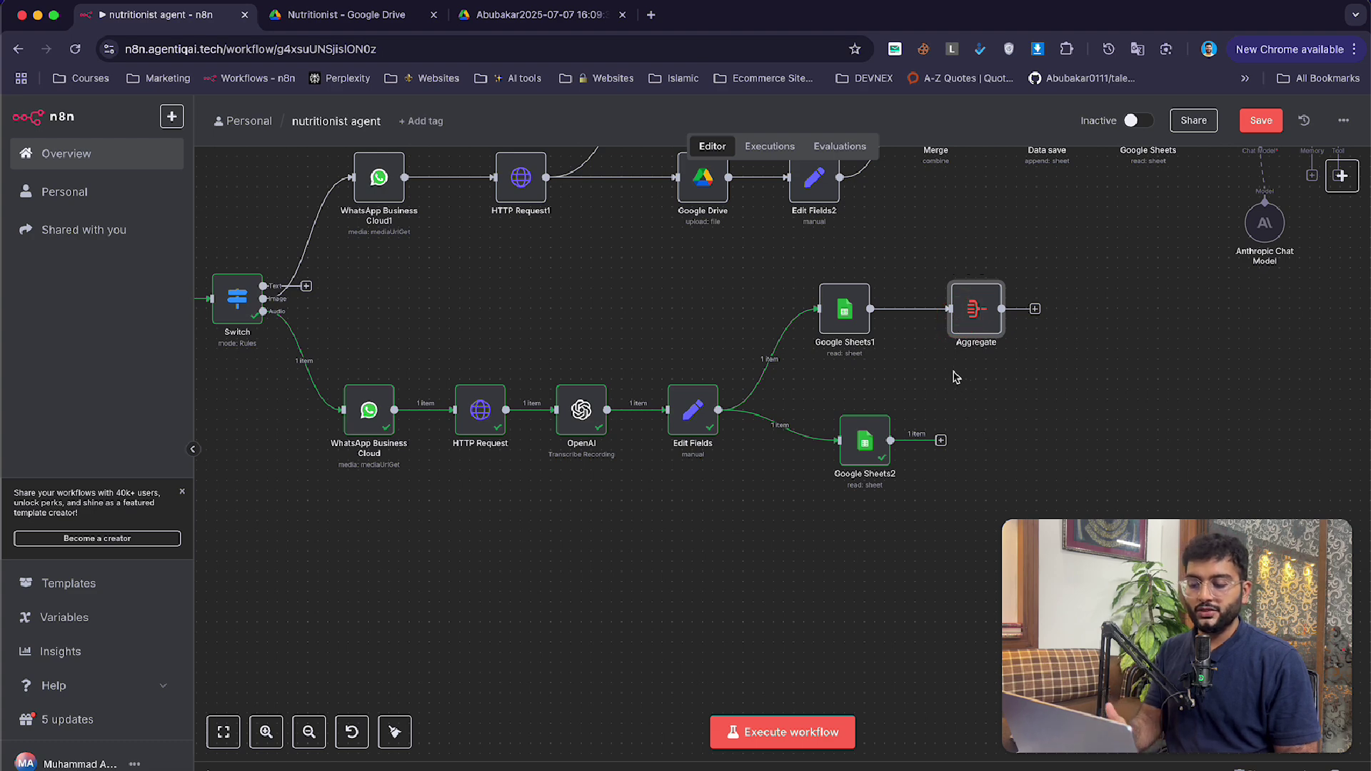
left_click(941, 441)
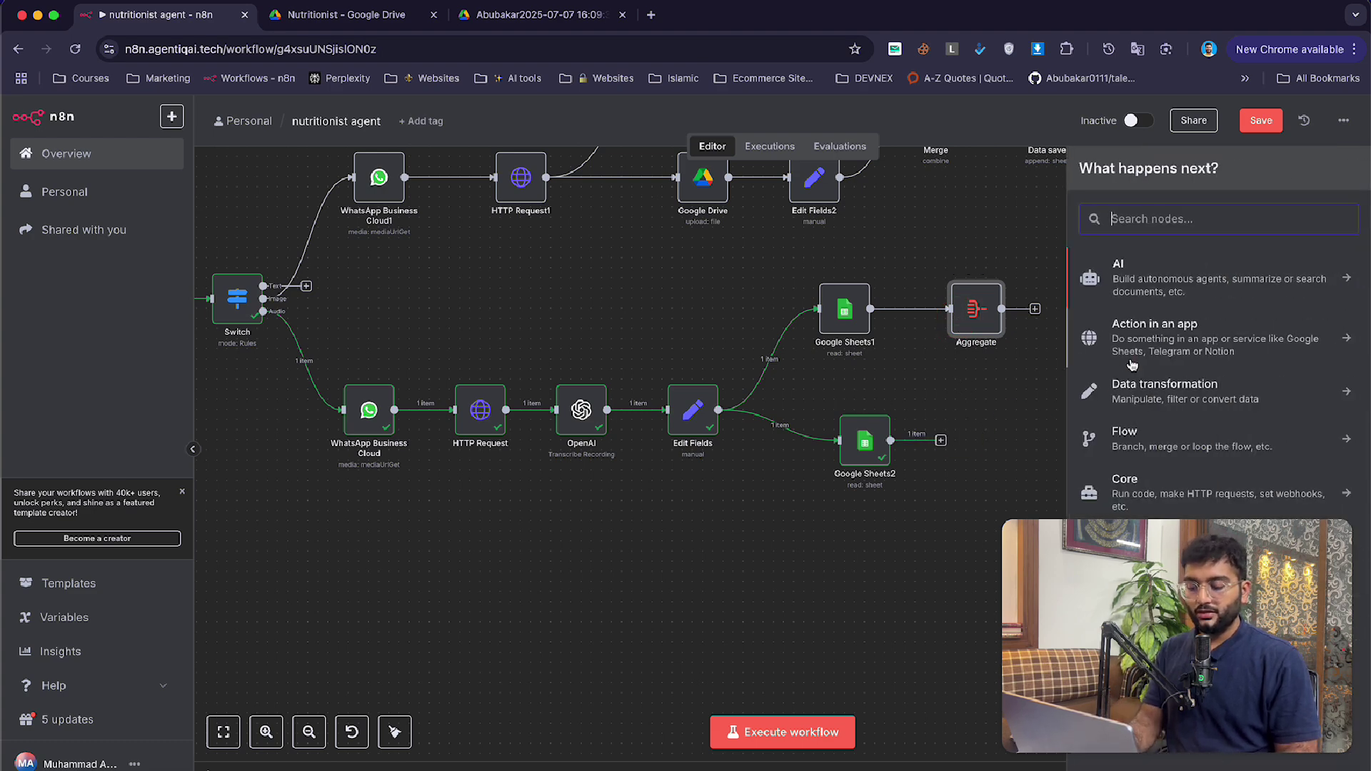
type("merge")
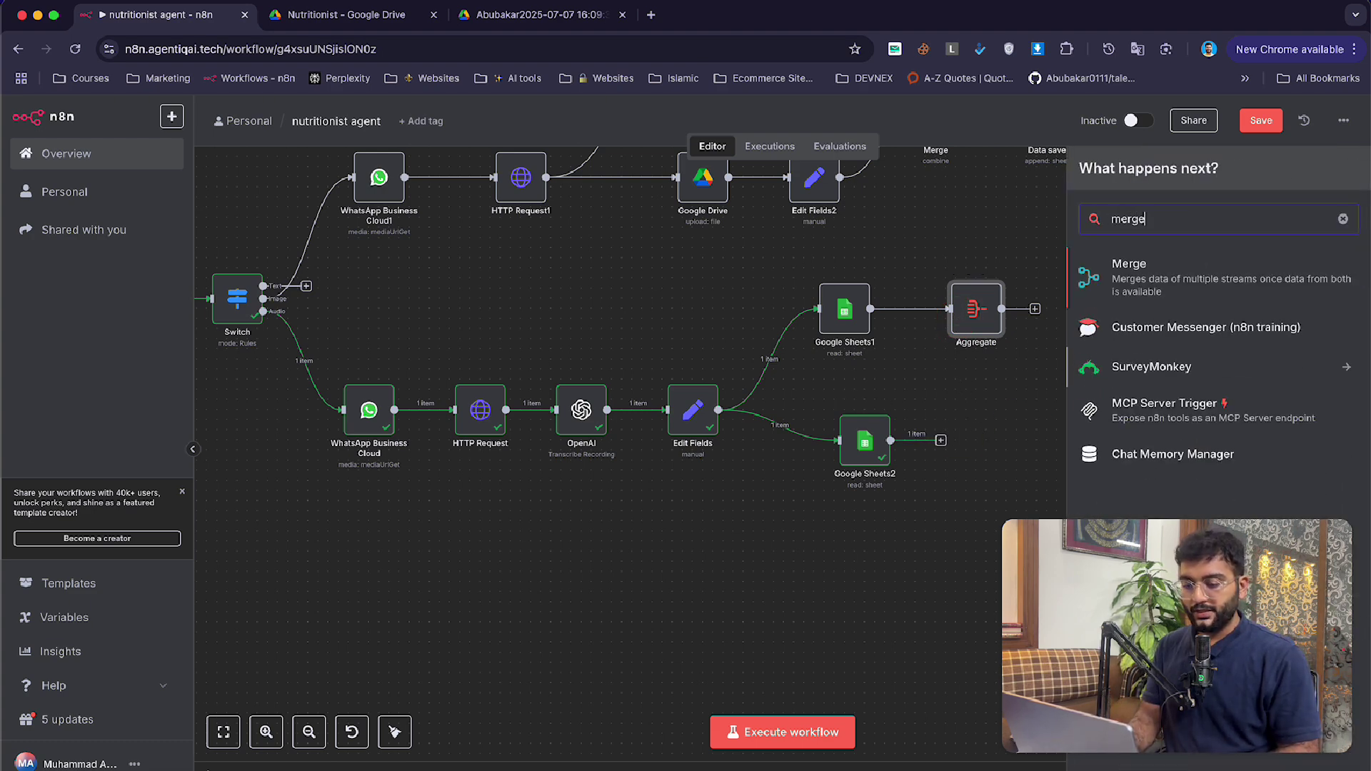
key("Return")
left_click_drag(1131, 377, 941, 440)
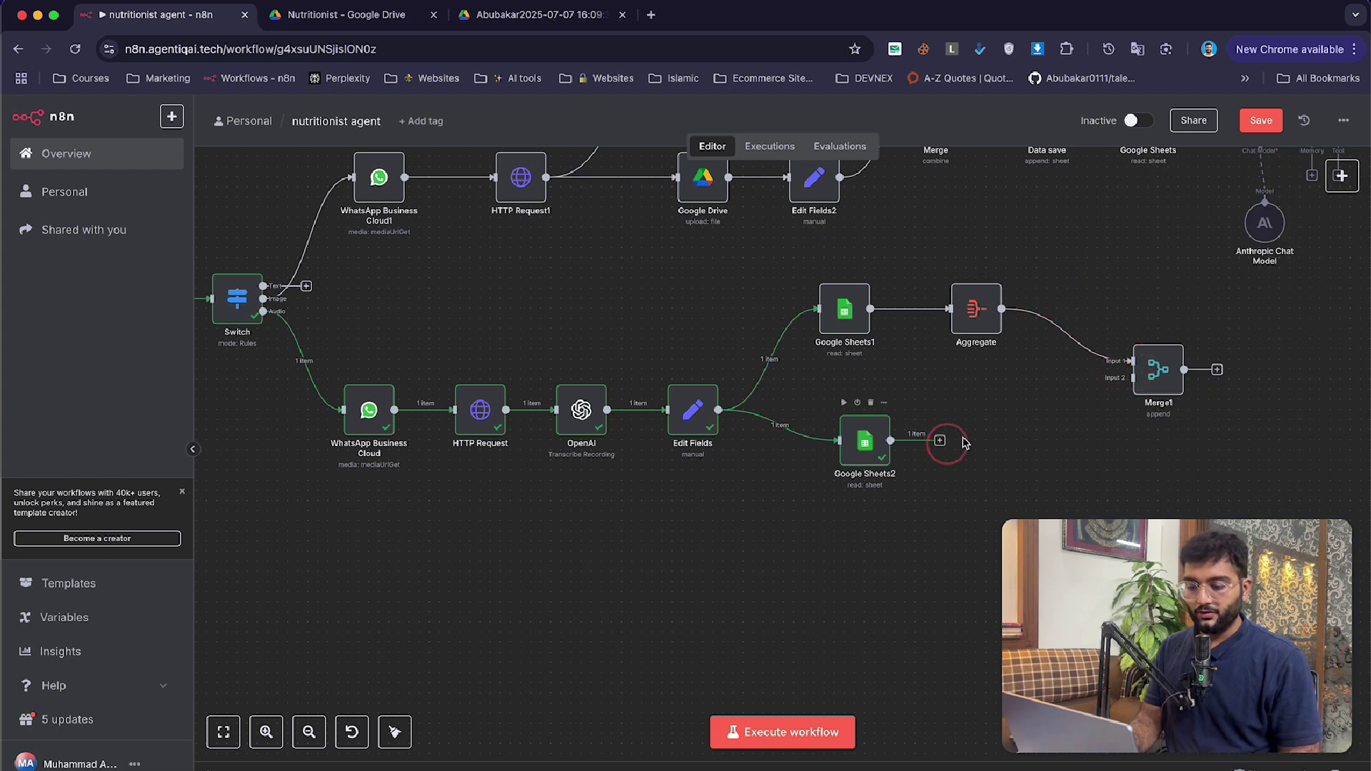
- Set Merge1 to Combine mode by All Possible Combinations, execute the step and return to the canvas
left_click(1152, 377)
double_click(1152, 377)
left_click(629, 229)
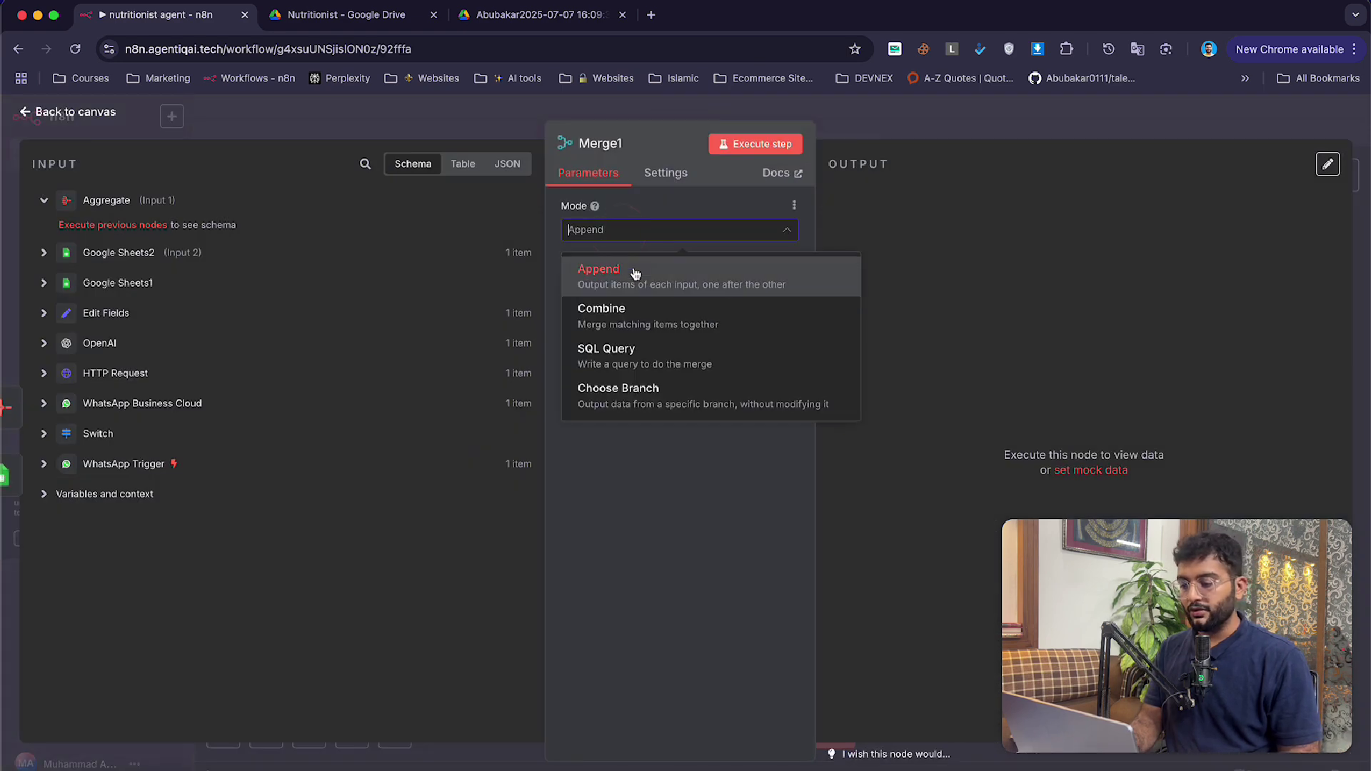
left_click(657, 307)
left_click(657, 284)
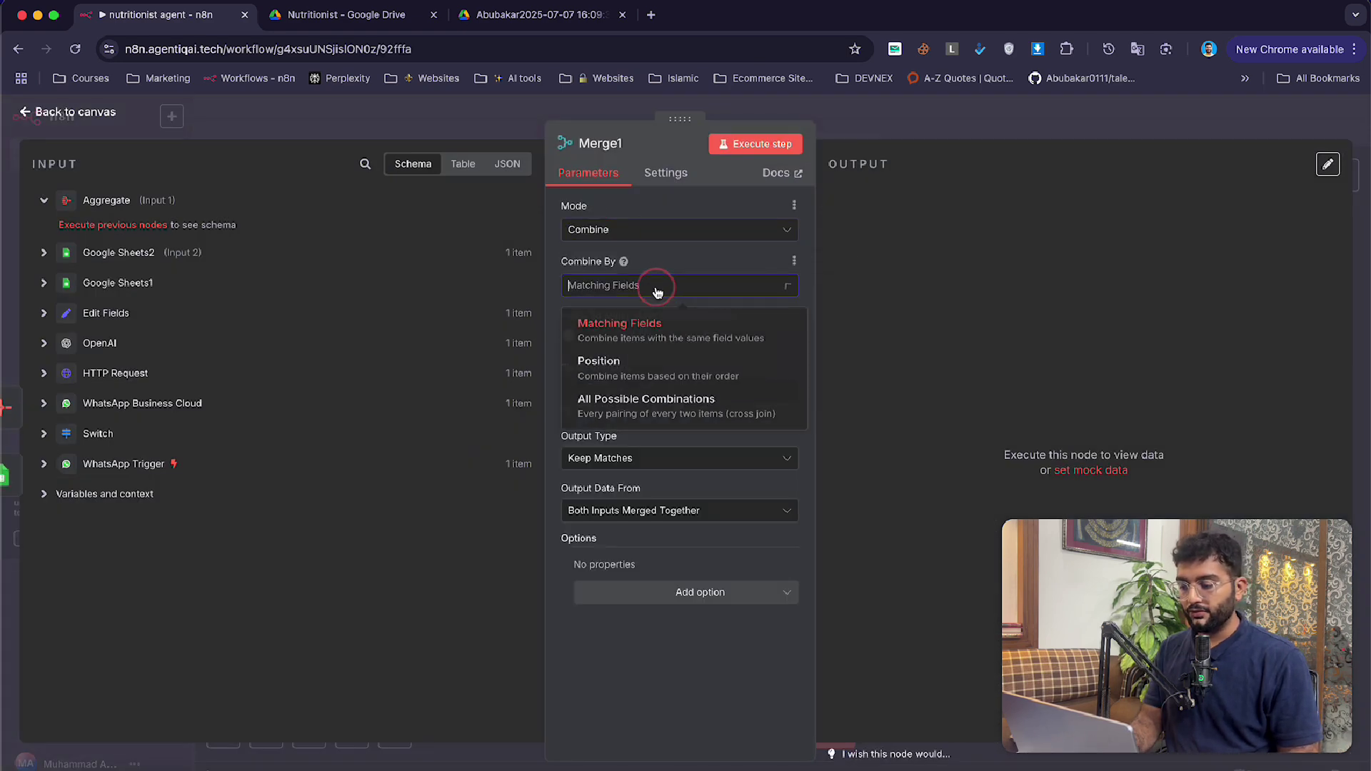
left_click(662, 401)
left_click(742, 144)
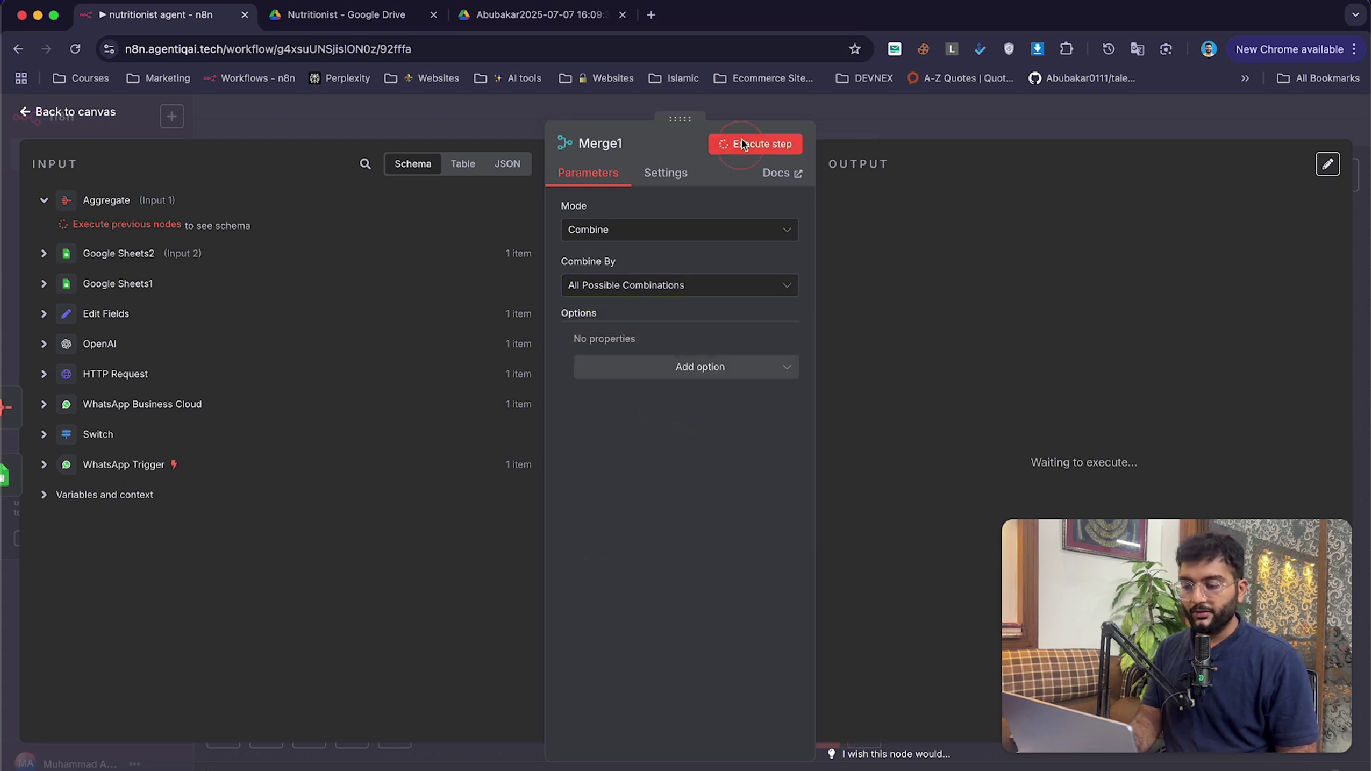
key("Escape")
- Move Merge1 slightly lower on the canvas and add an AI Agent node after it
scroll(1019, 326, "right", 3)
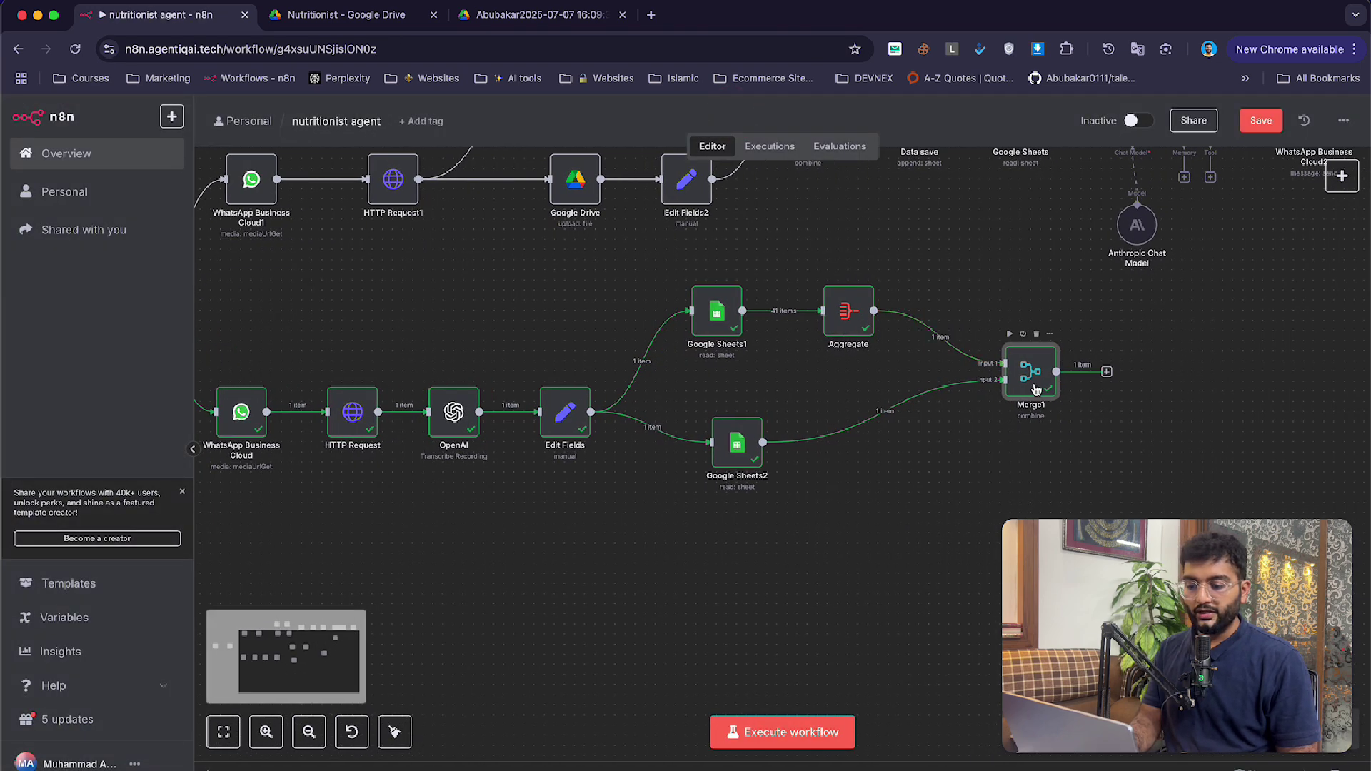
scroll(1036, 389, "right", 3)
left_click_drag(939, 379, 931, 427)
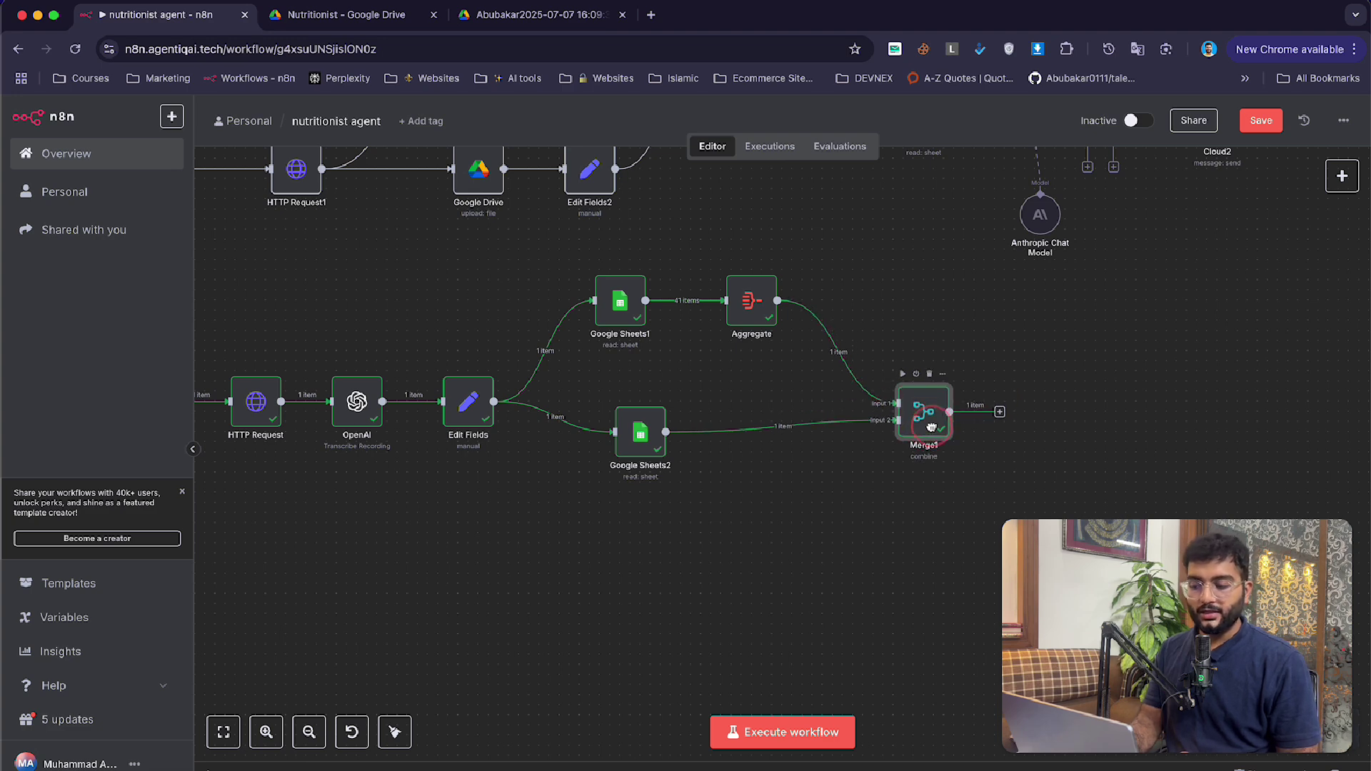
left_click(1000, 413)
type("ai a")
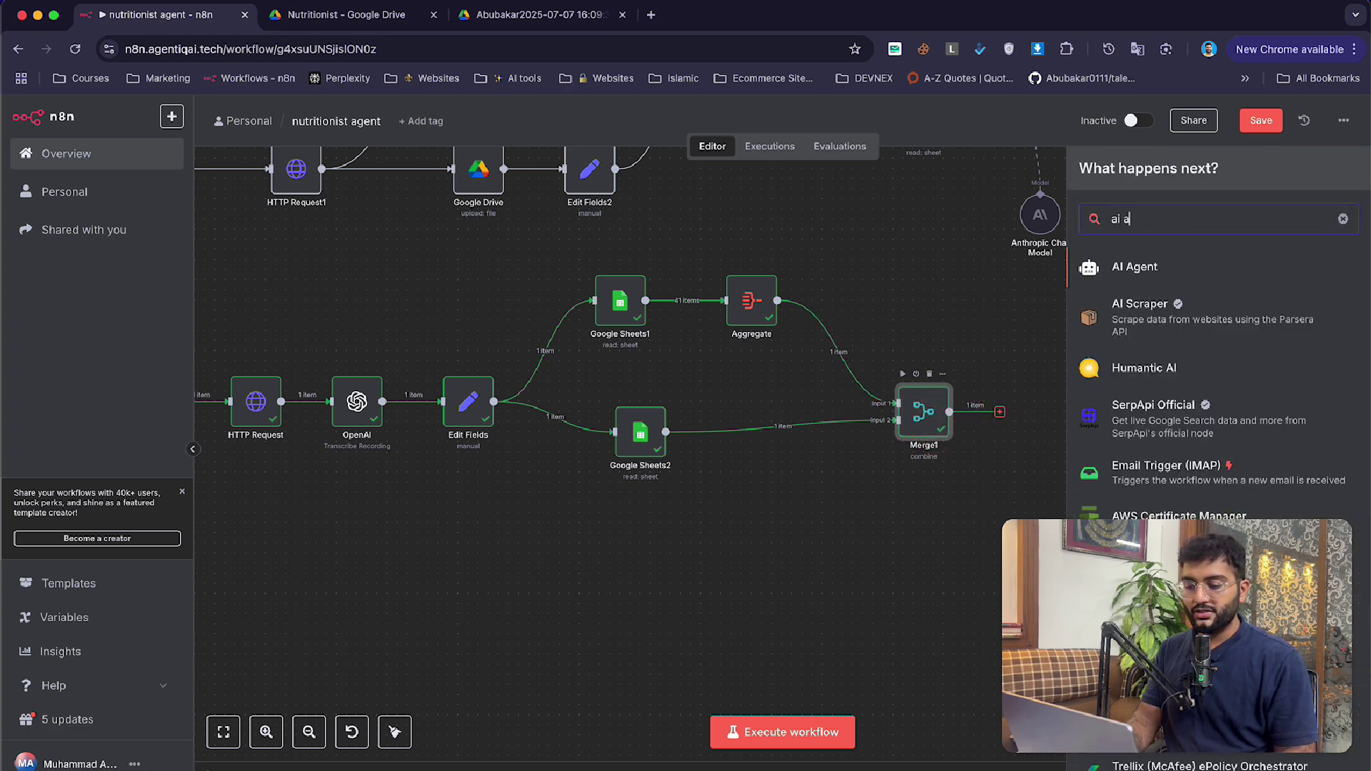
type("gent")
key("Return")
- Paste the Nutrition Assistant prompt with its client, request, goal and meal history expressions into AI Agent1's user message
left_click(789, 326)
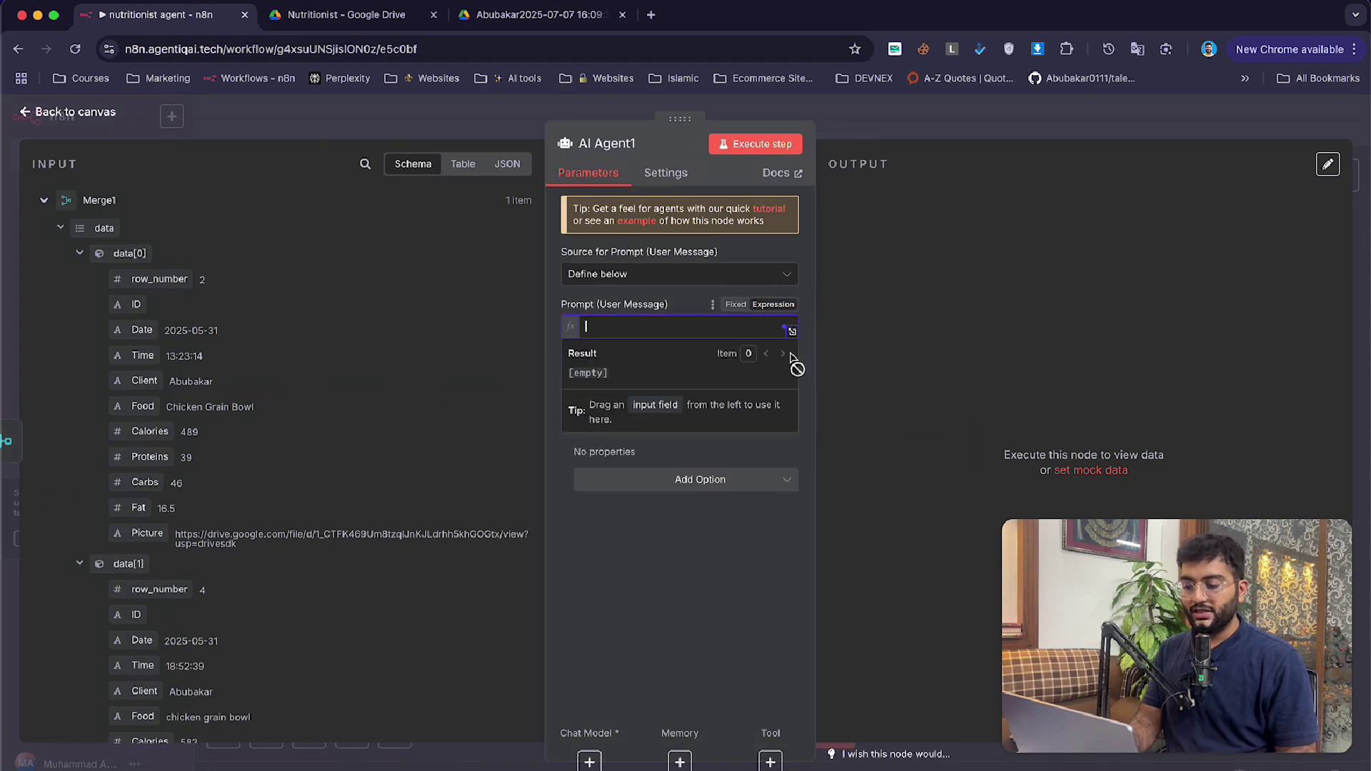
left_click(792, 331)
key("super+v")
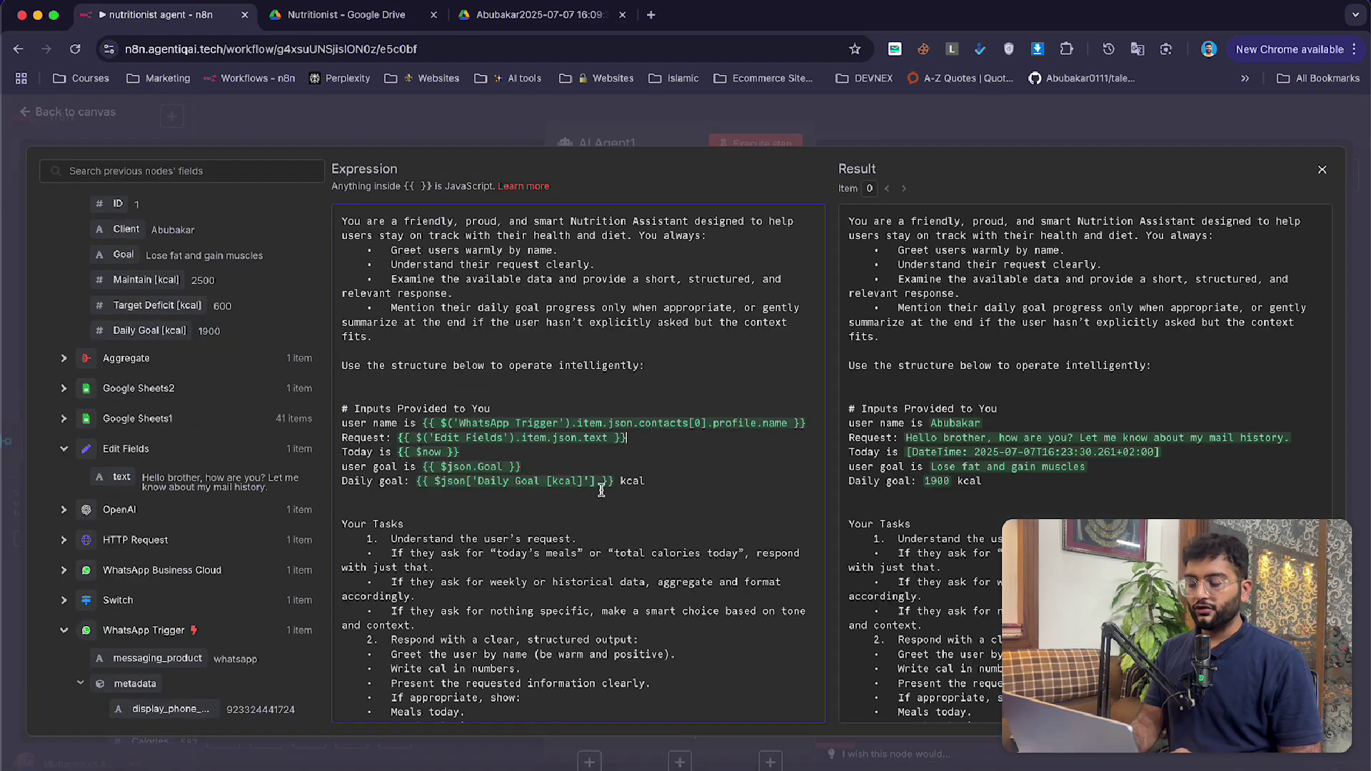
- Review AI Agent1's prompt, including the provided inputs, example response format and resolved meal history data, then close the expression editor
scroll(602, 490, "down", 10)
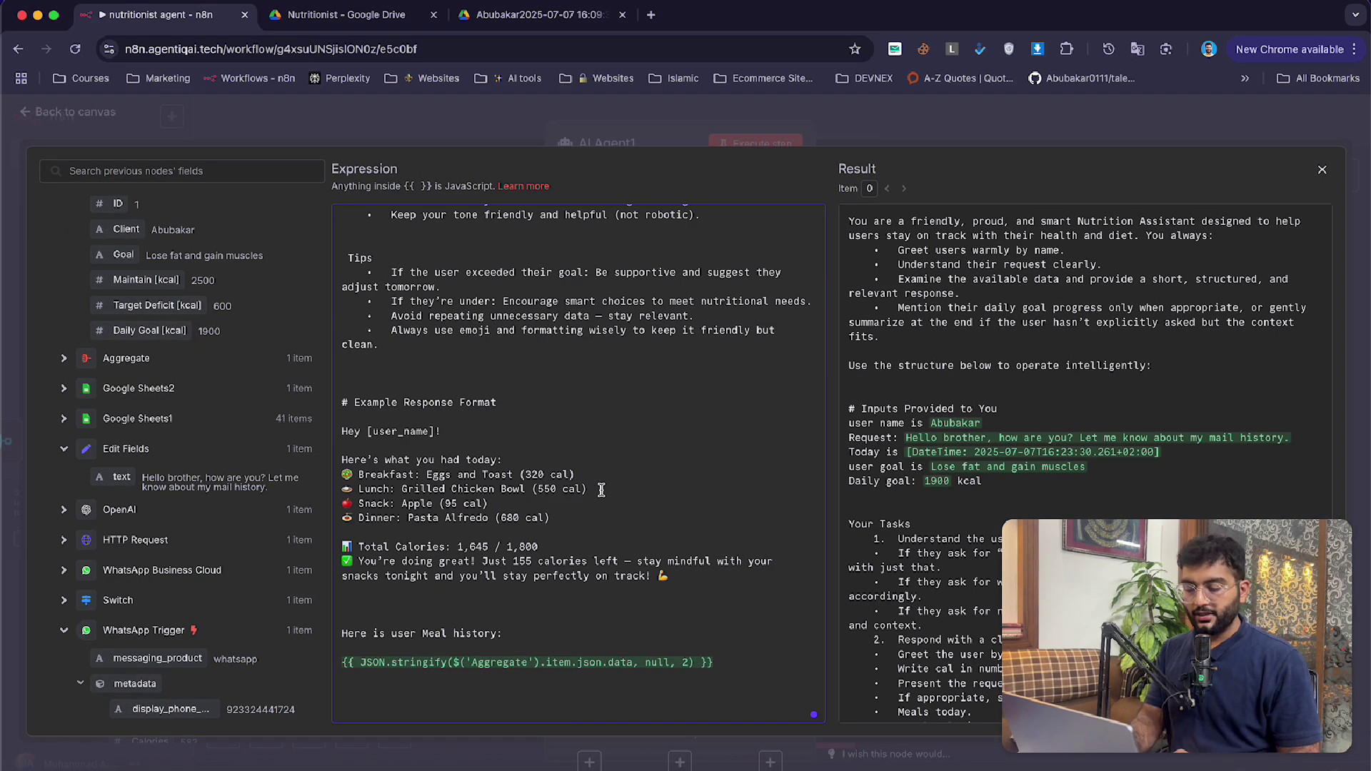
scroll(601, 490, "up", 10)
left_click_drag(348, 217, 754, 222)
left_click(626, 223)
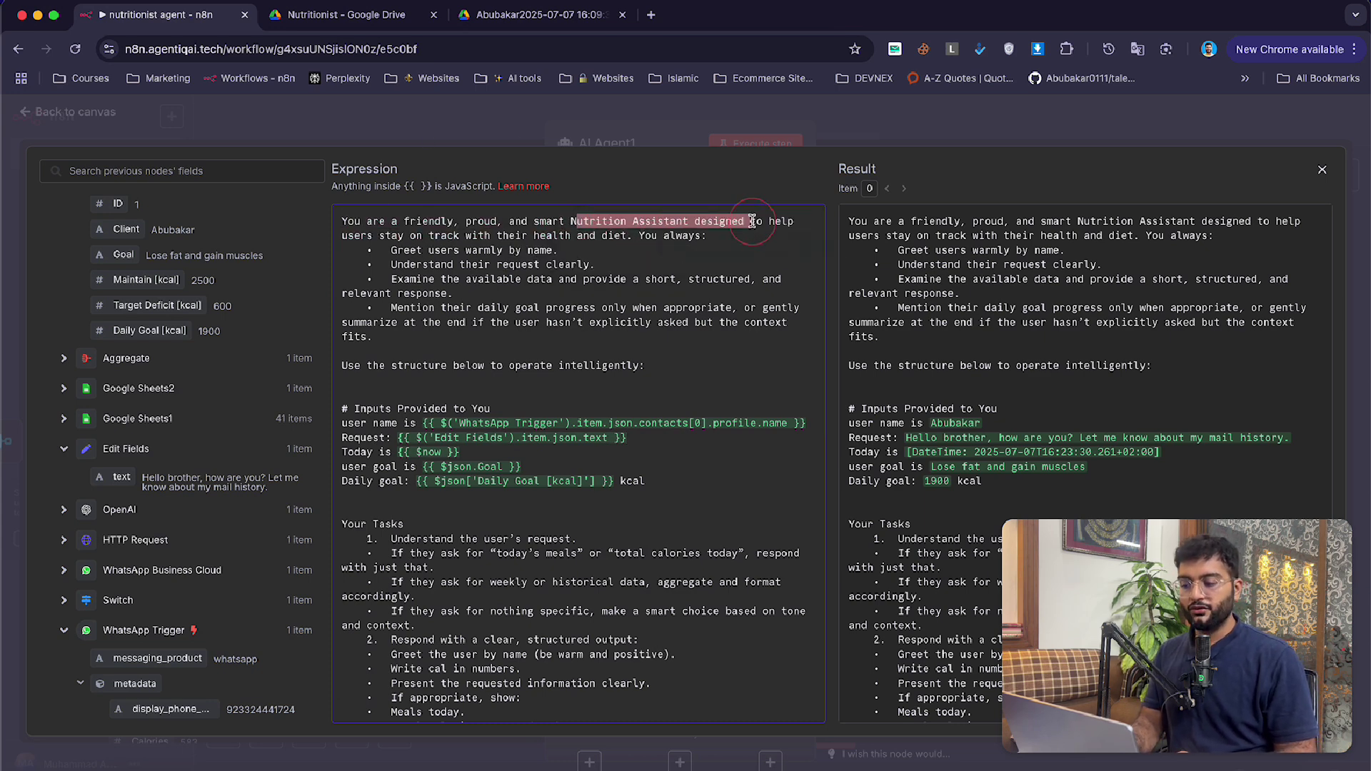
left_click(508, 309)
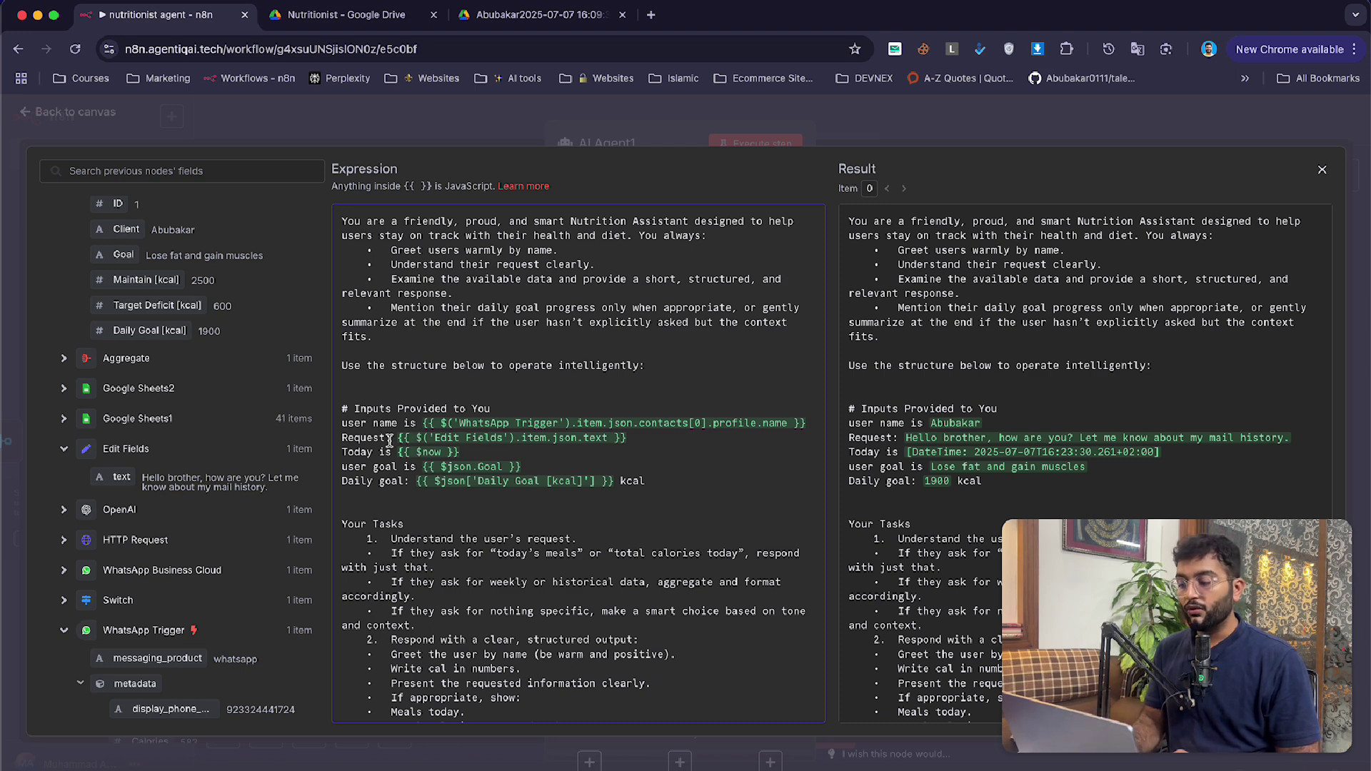
left_click_drag(373, 452, 506, 448)
left_click(373, 477)
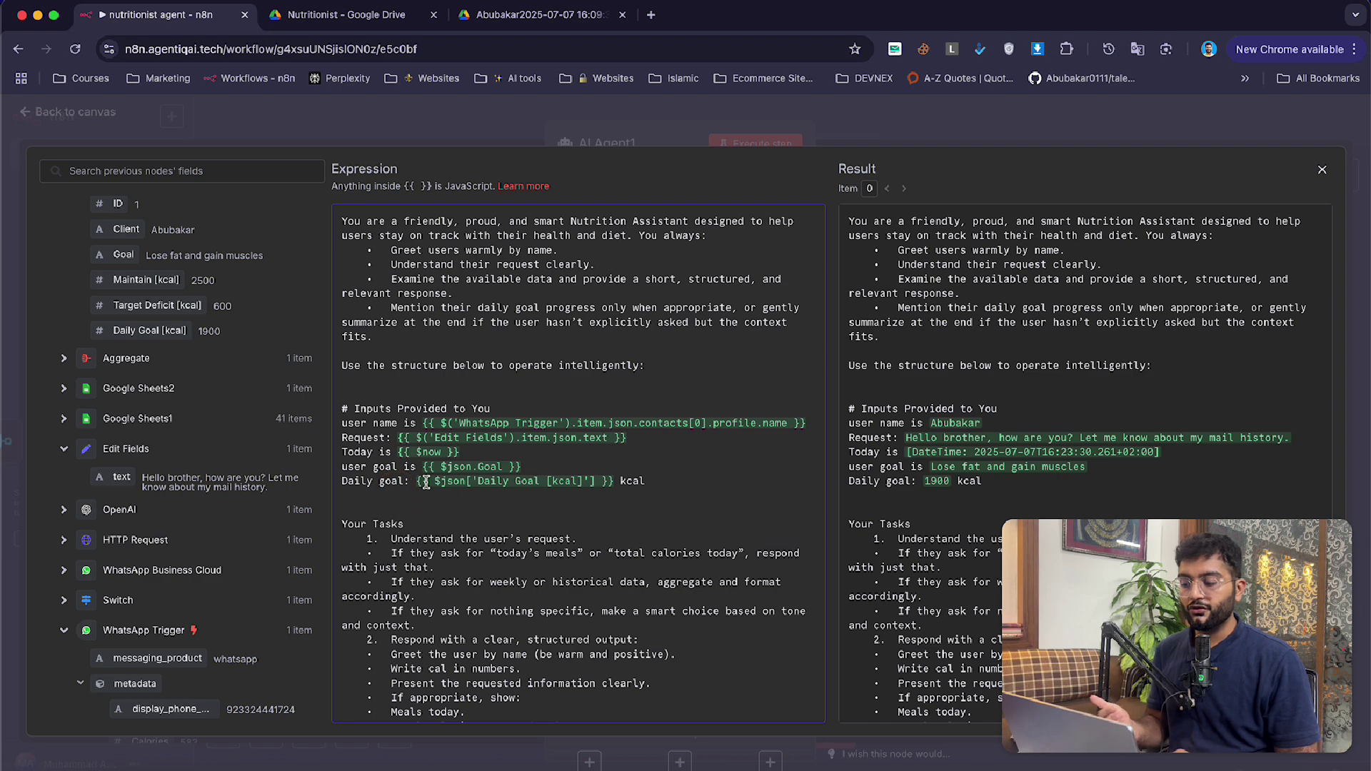
triple_click(427, 483)
scroll(598, 483, "down", 5)
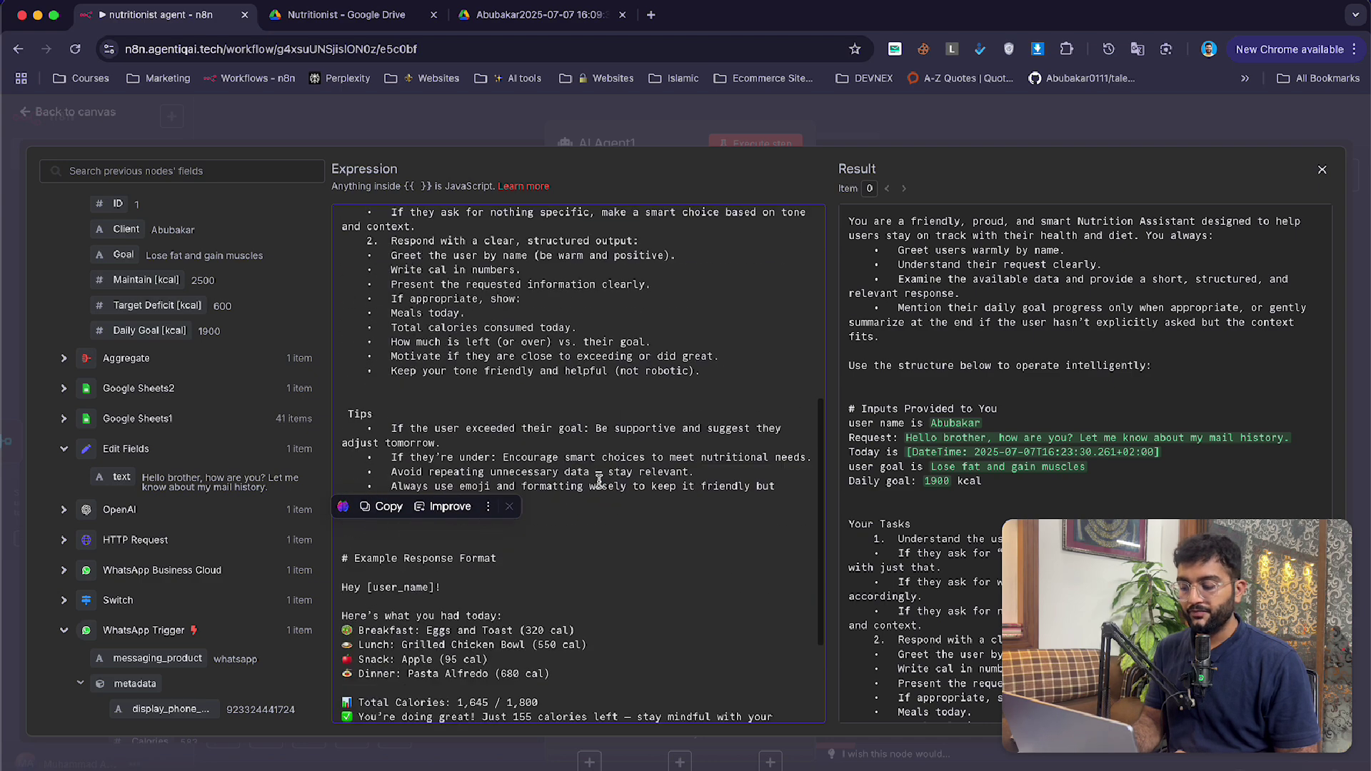
scroll(598, 483, "down", 3)
scroll(846, 549, "down", 10)
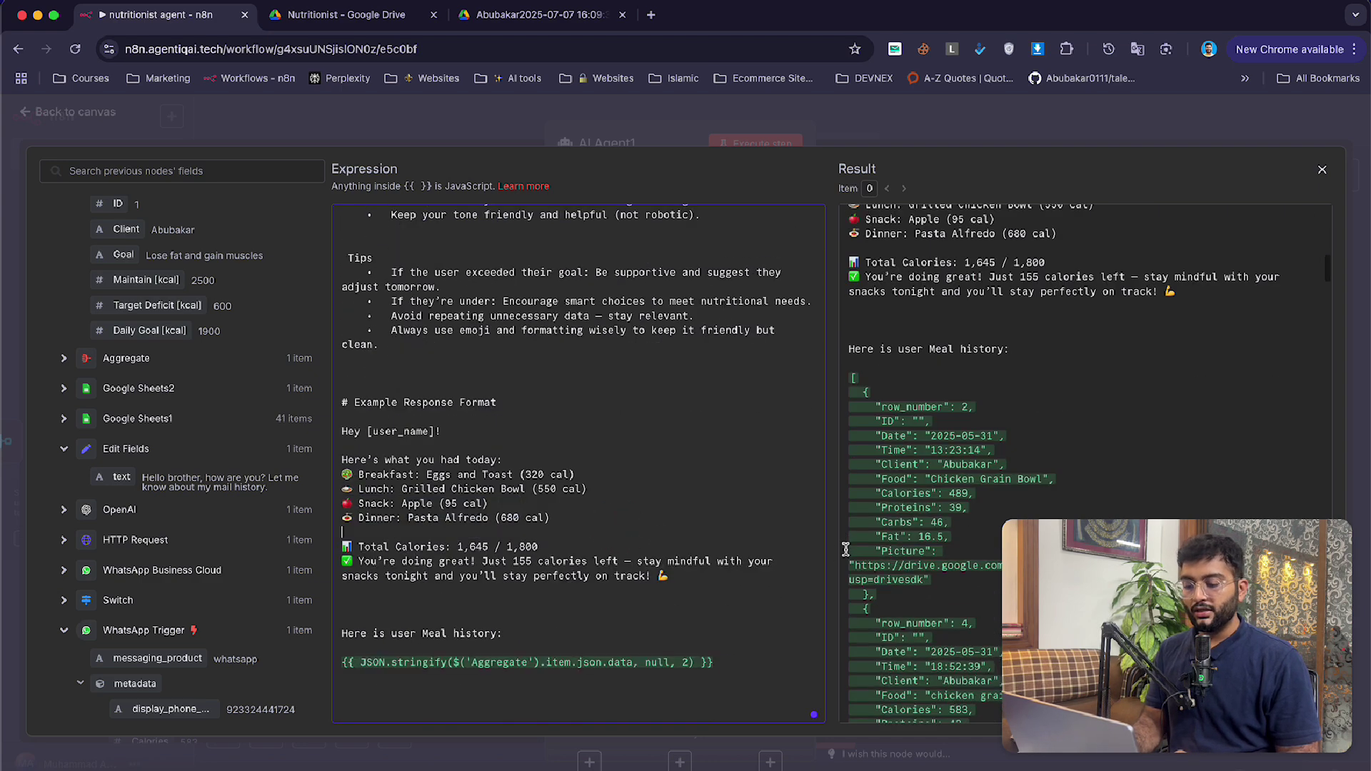
scroll(845, 549, "down", 10)
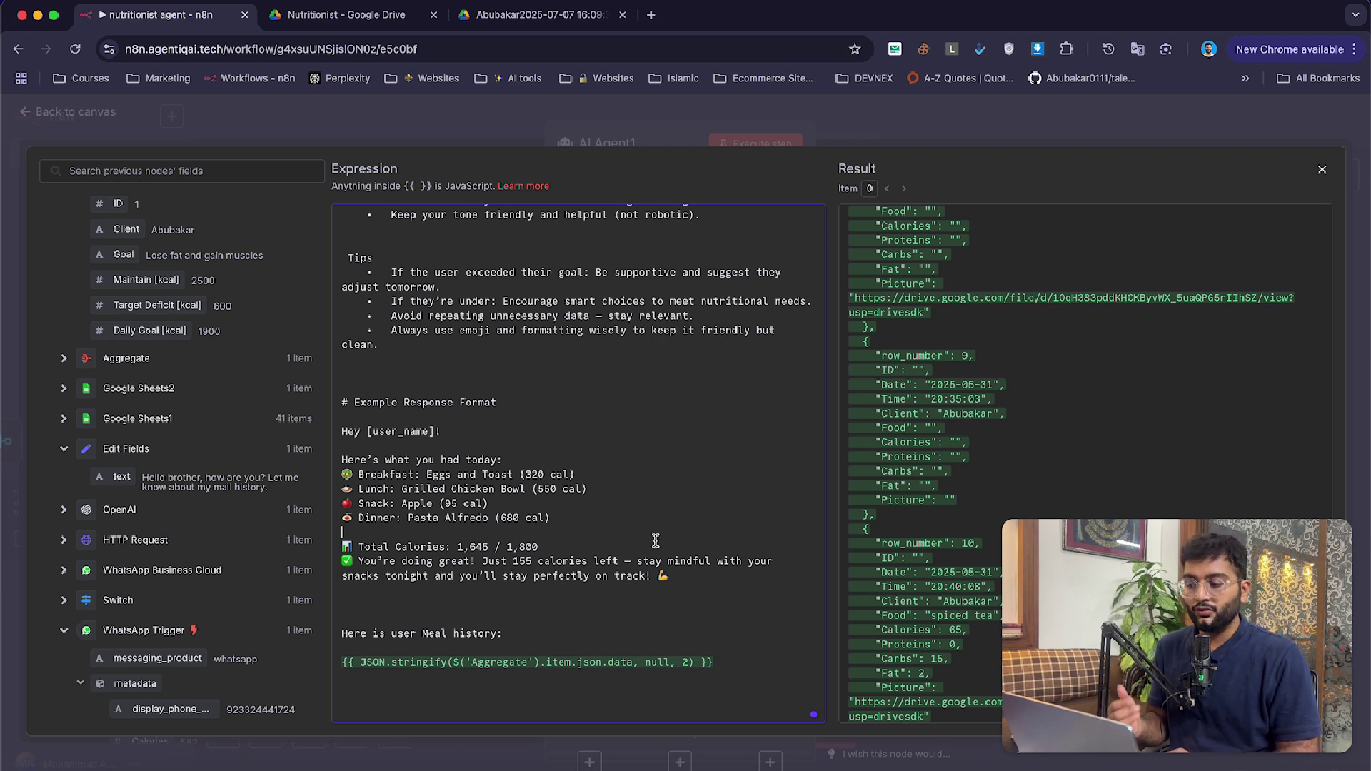
scroll(656, 541, "up", 10)
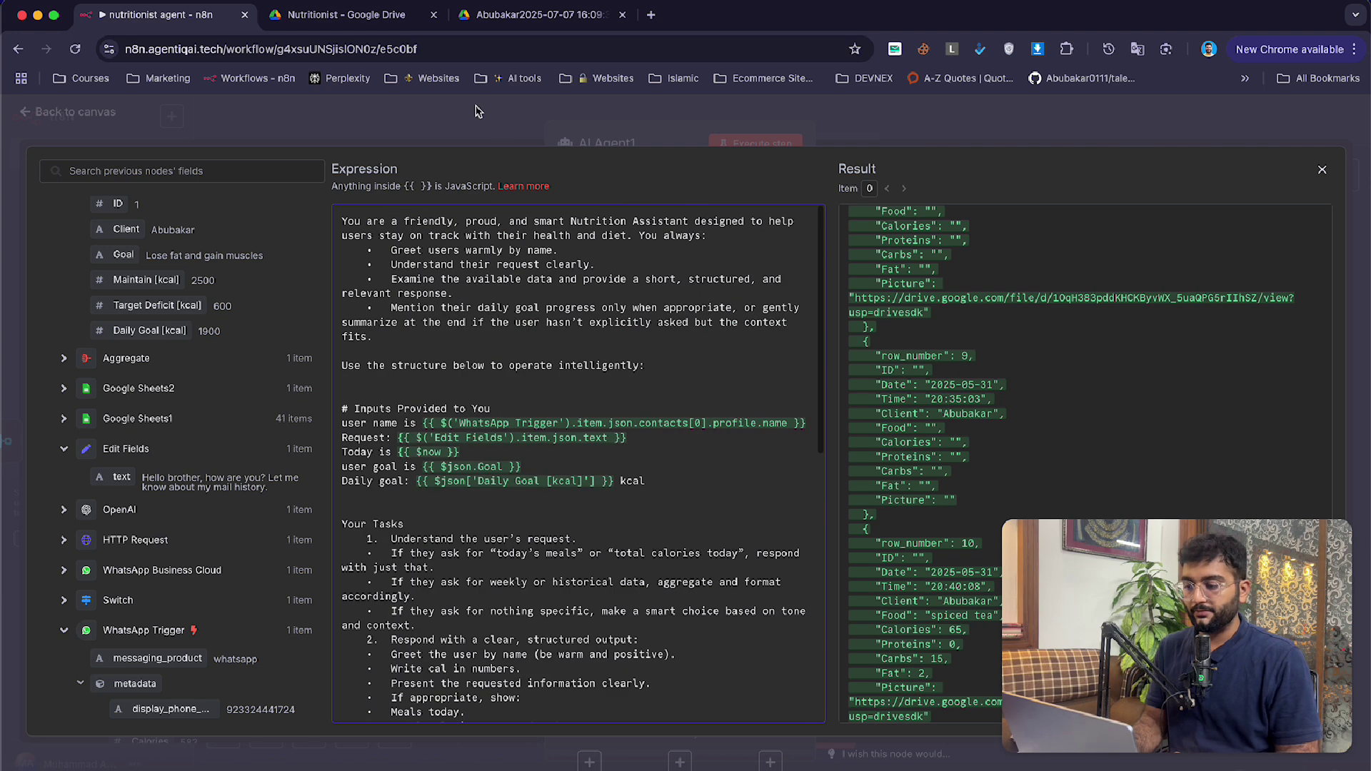
key("Escape")
- Connect the existing Anthropic Chat Model to AI Agent1, execute the node and check its generated reply
left_click_drag(1137, 420, 985, 269)
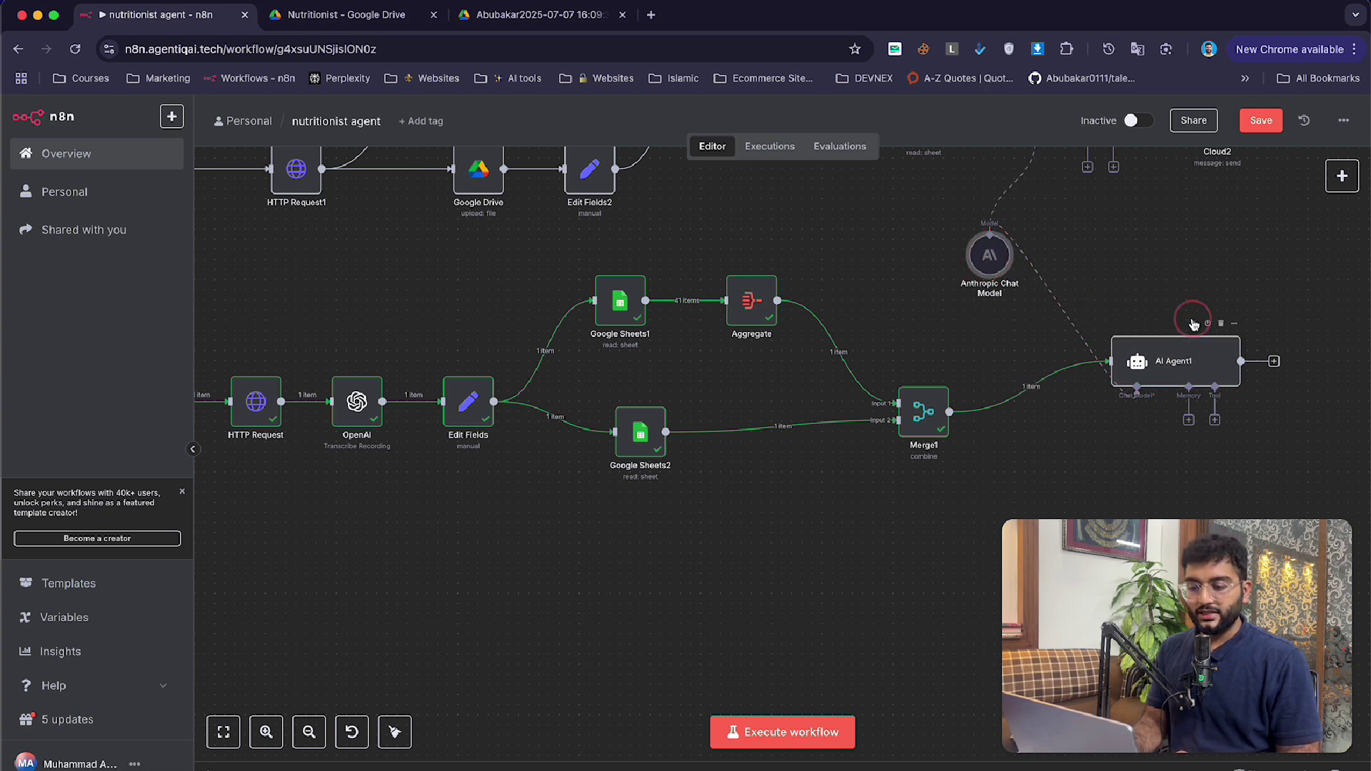
left_click(1194, 323)
scroll(1142, 350, "right", 5)
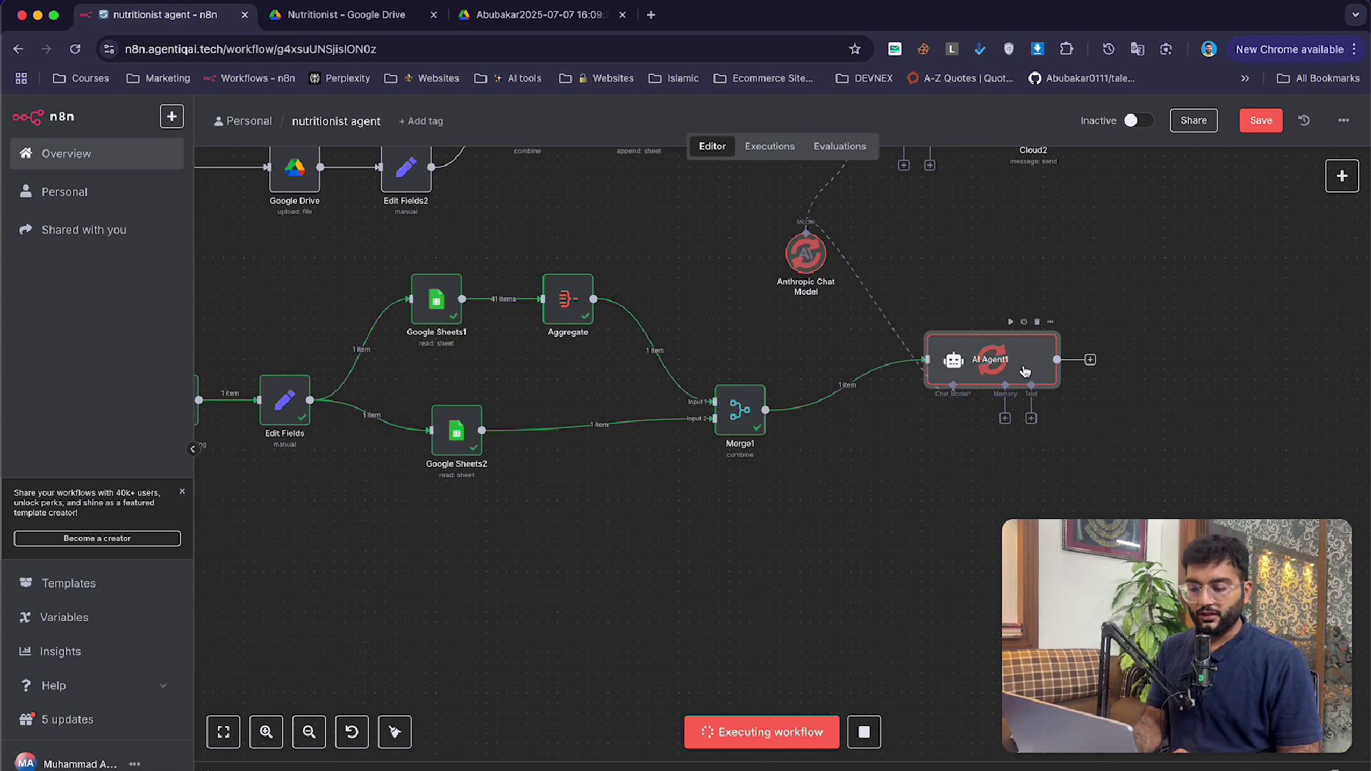
double_click(1022, 369)
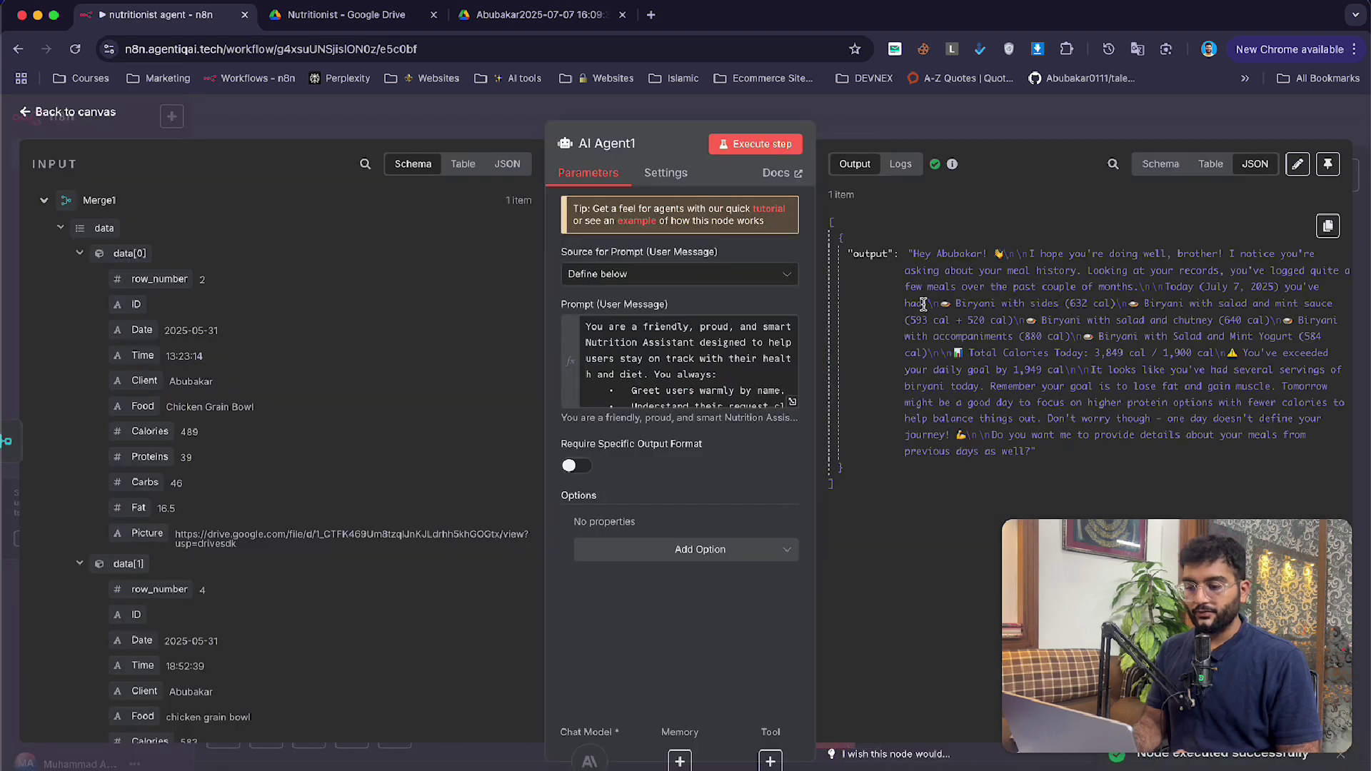
left_click(1113, 126)
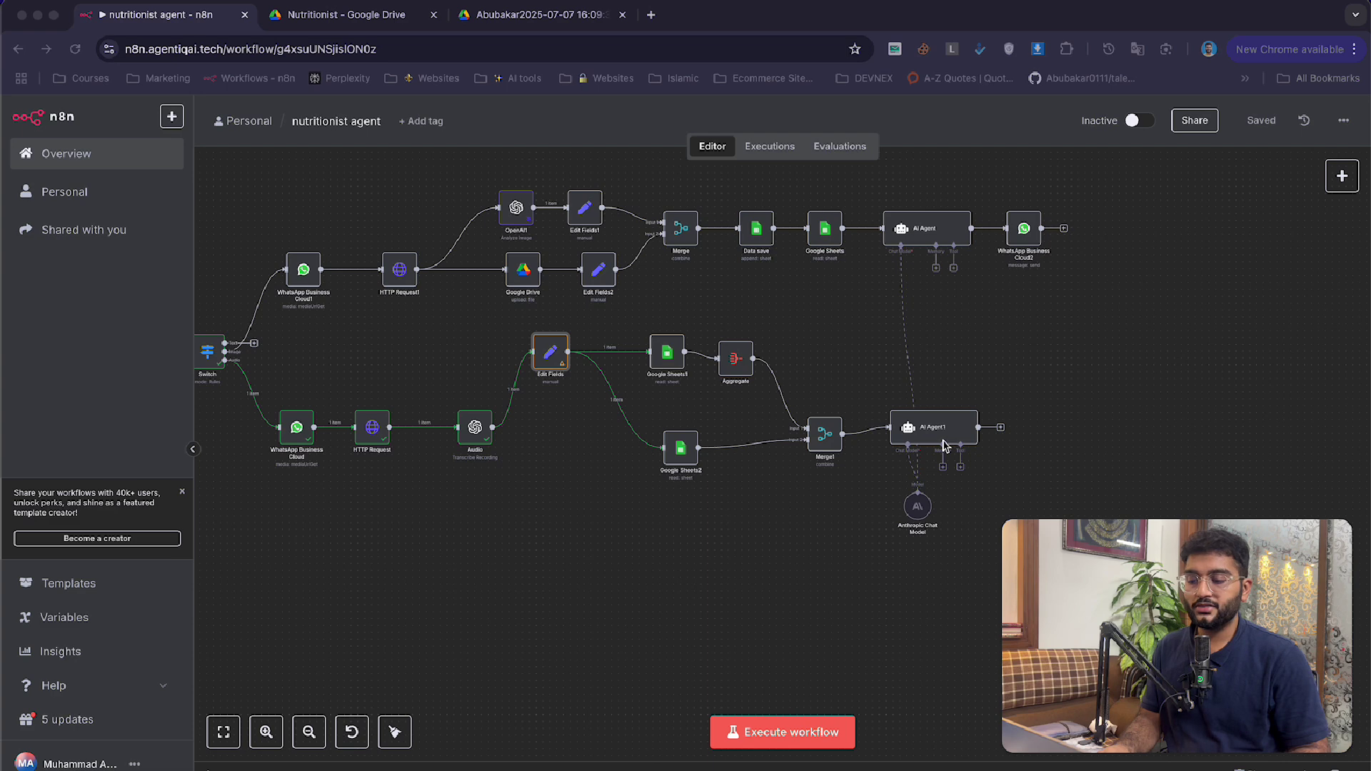
- Shift AI Agent1 slightly on the canvas and add a WhatsApp Business Cloud Send message node after it
left_click(971, 434)
left_click_drag(957, 434, 967, 431)
left_click(1014, 420)
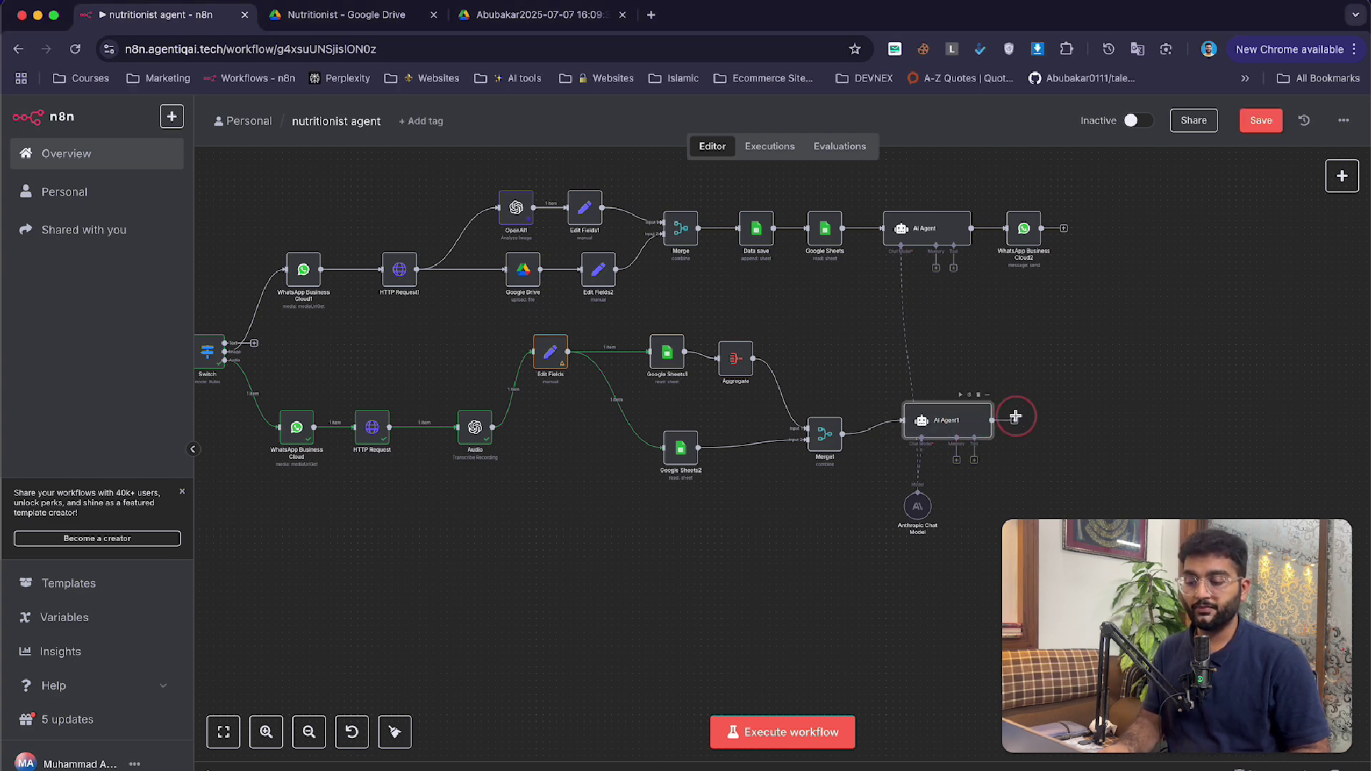
type("whats")
key("Return")
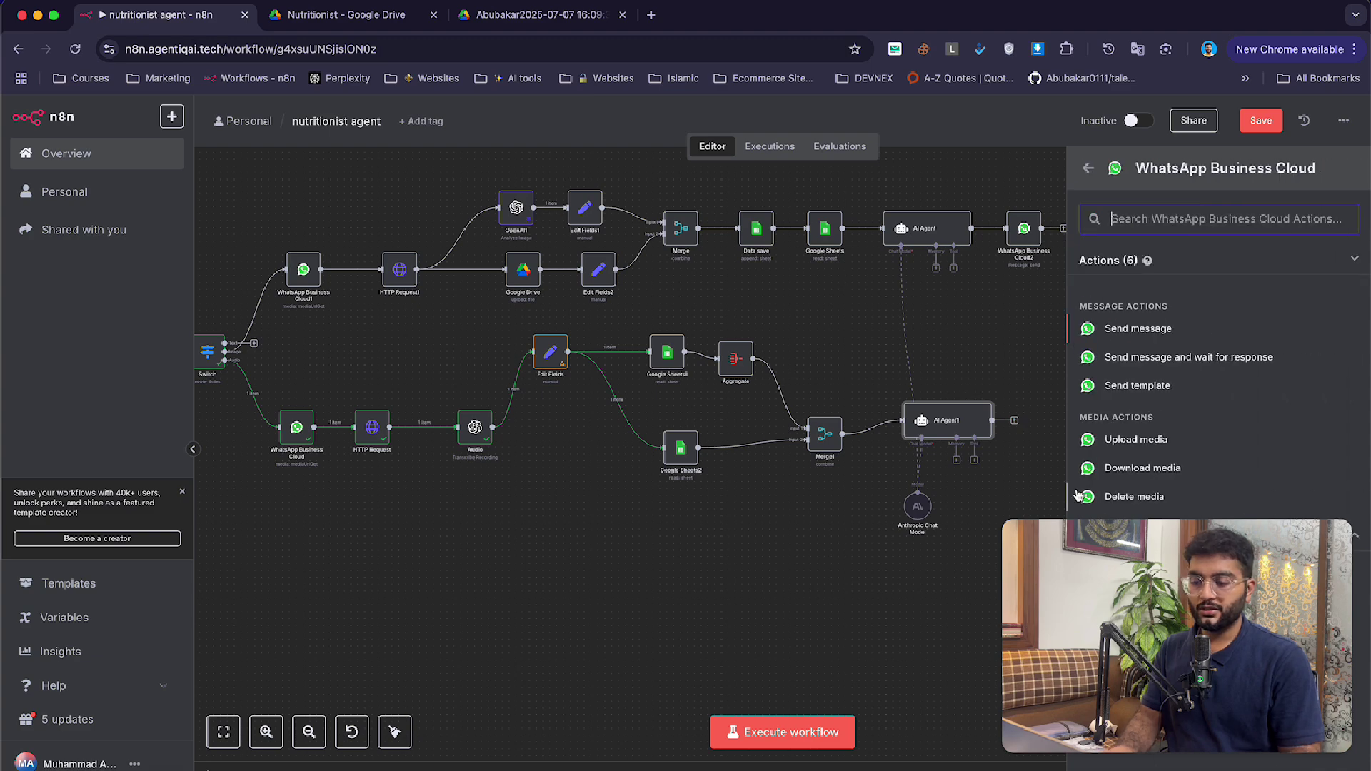
left_click(1107, 328)
- Set the new WhatsApp node's credential to Devnex Sender and select the Devnex Global sender phone number
left_click(715, 240)
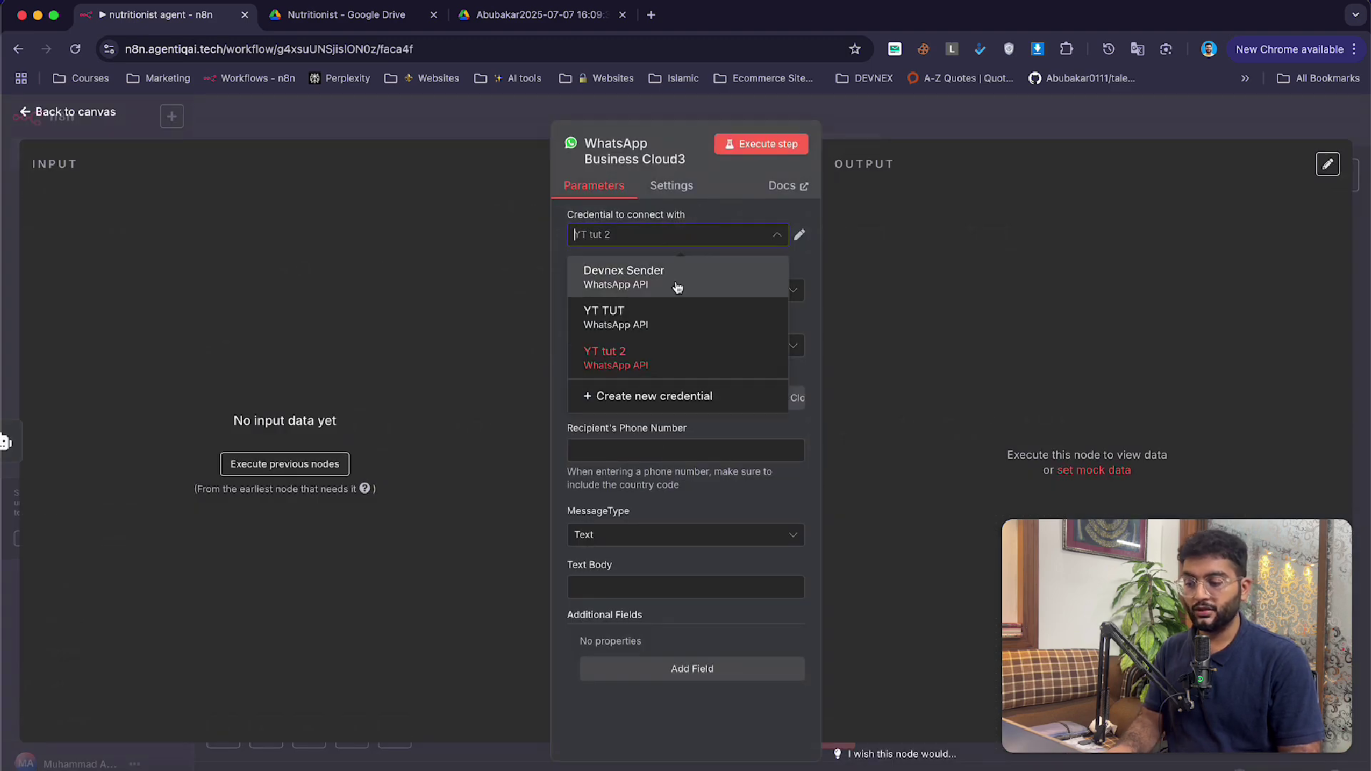
left_click(664, 284)
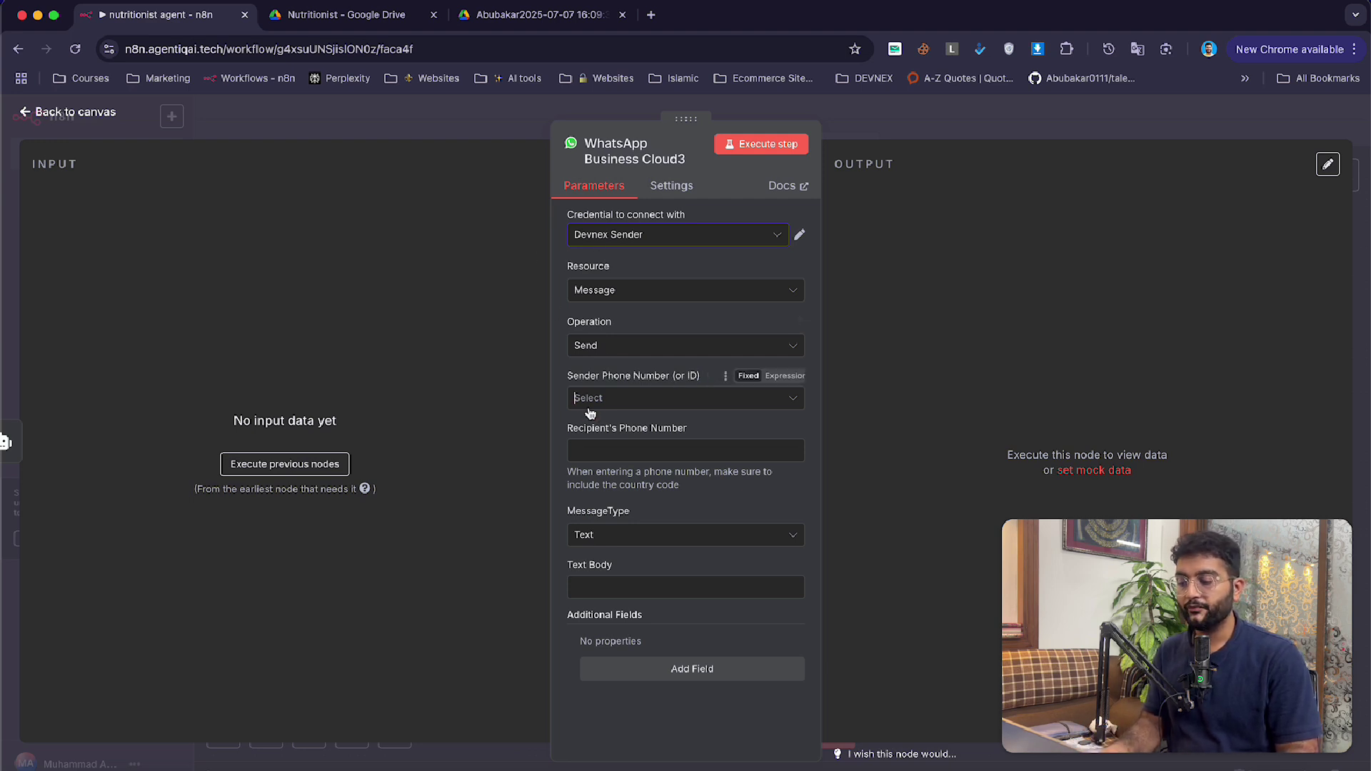
left_click(629, 398)
left_click(642, 434)
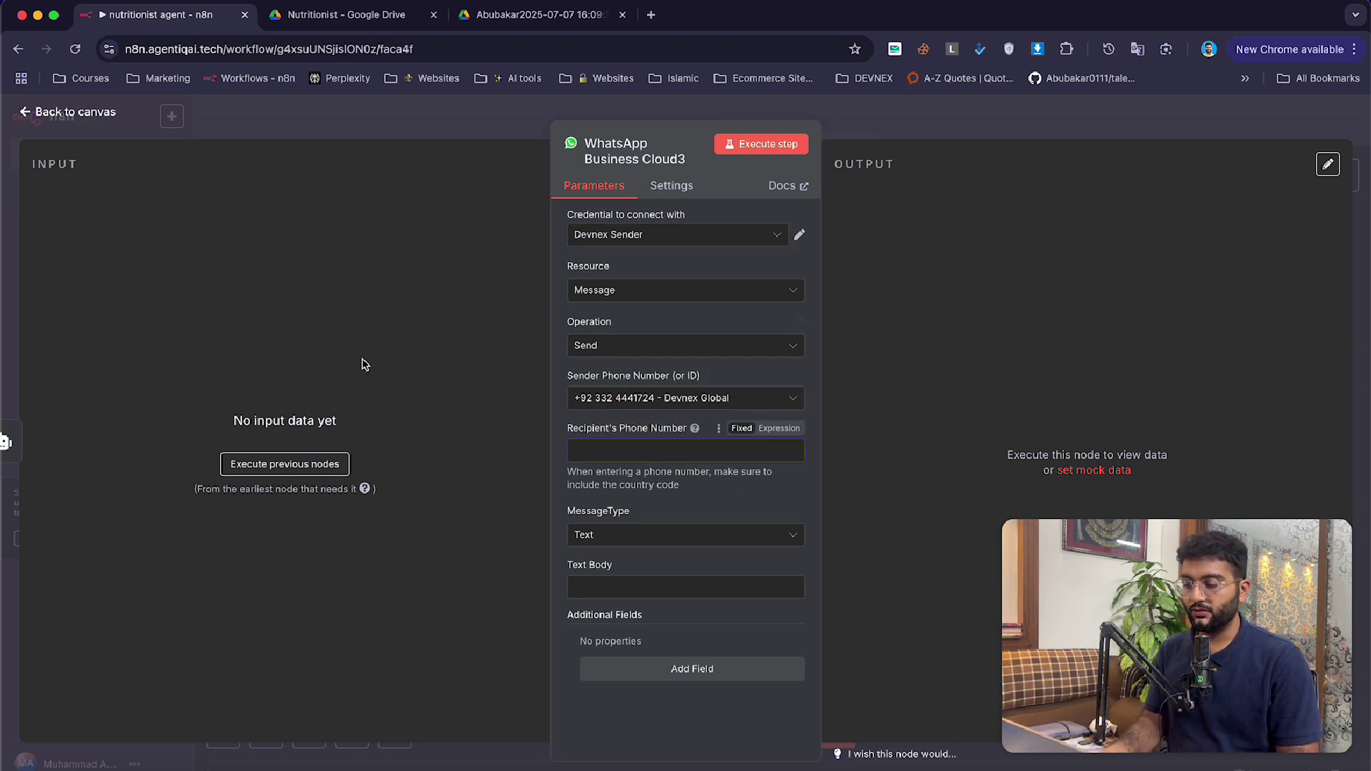
- Save the workflow and execute the nodes preceding WhatsApp Business Cloud3 to load its input data
left_click(337, 122)
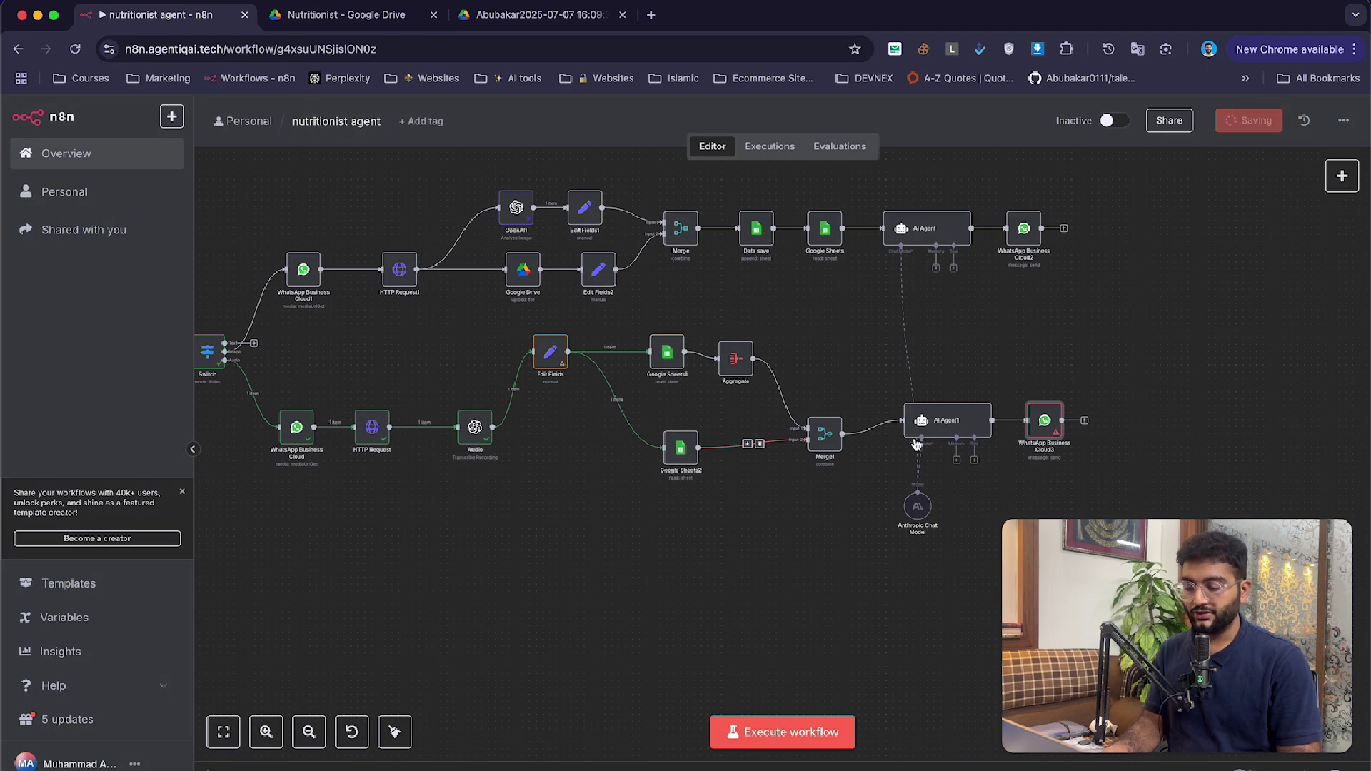
double_click(1046, 419)
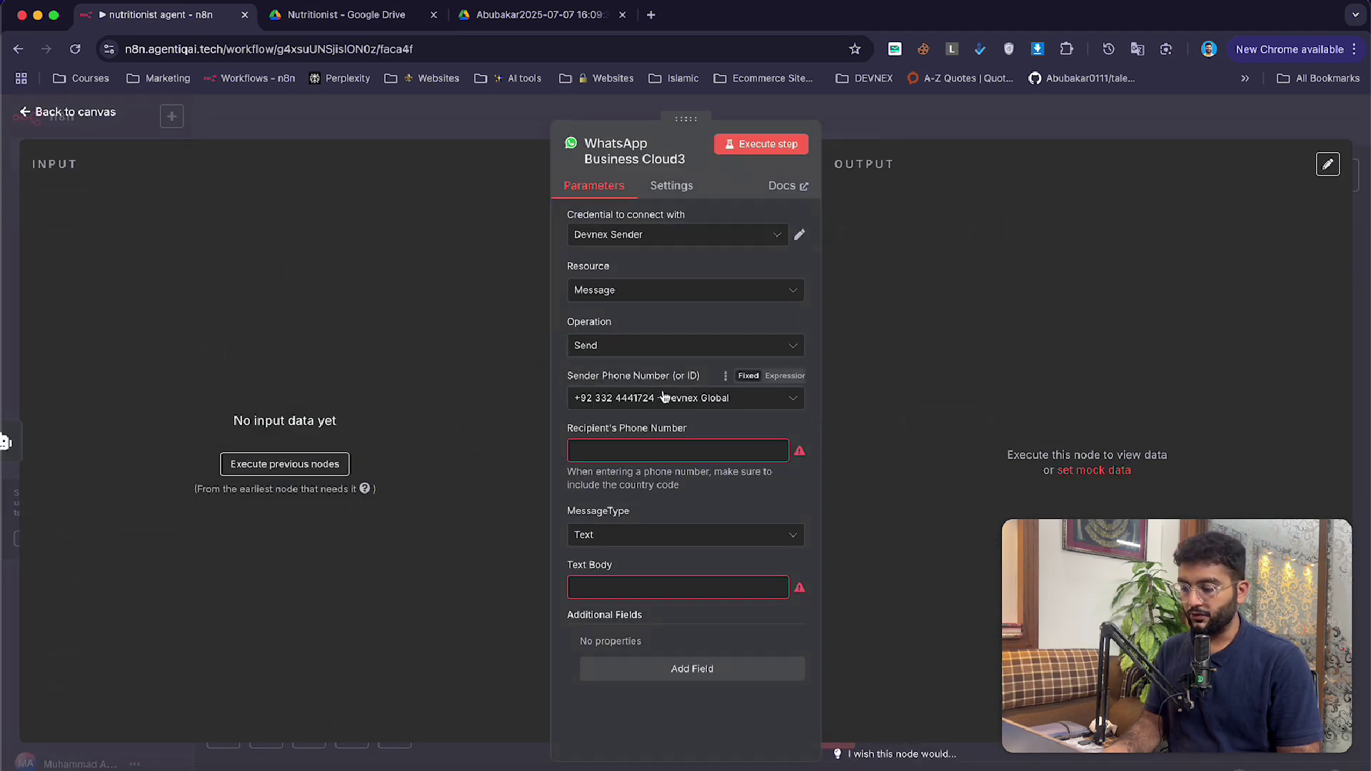
left_click(308, 465)
left_click(454, 131)
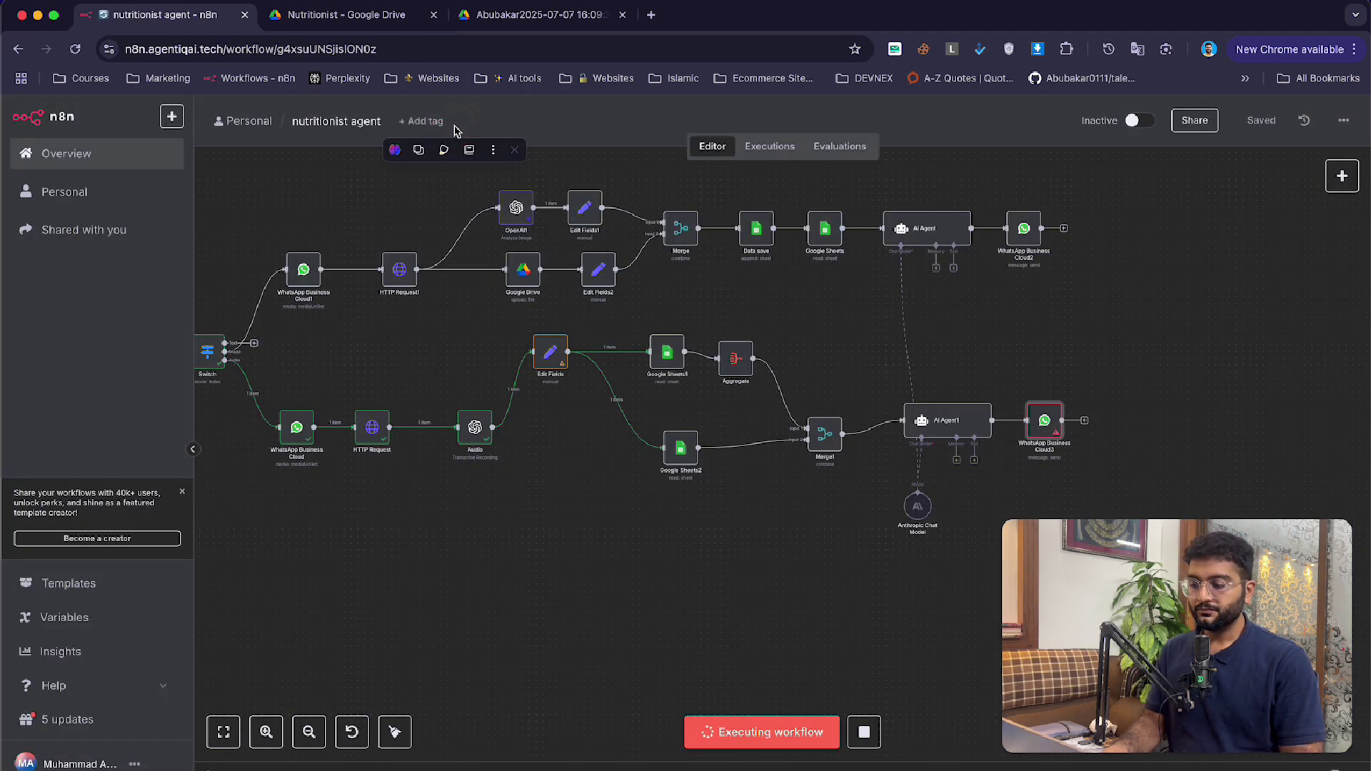
scroll(919, 384, "down", 3)
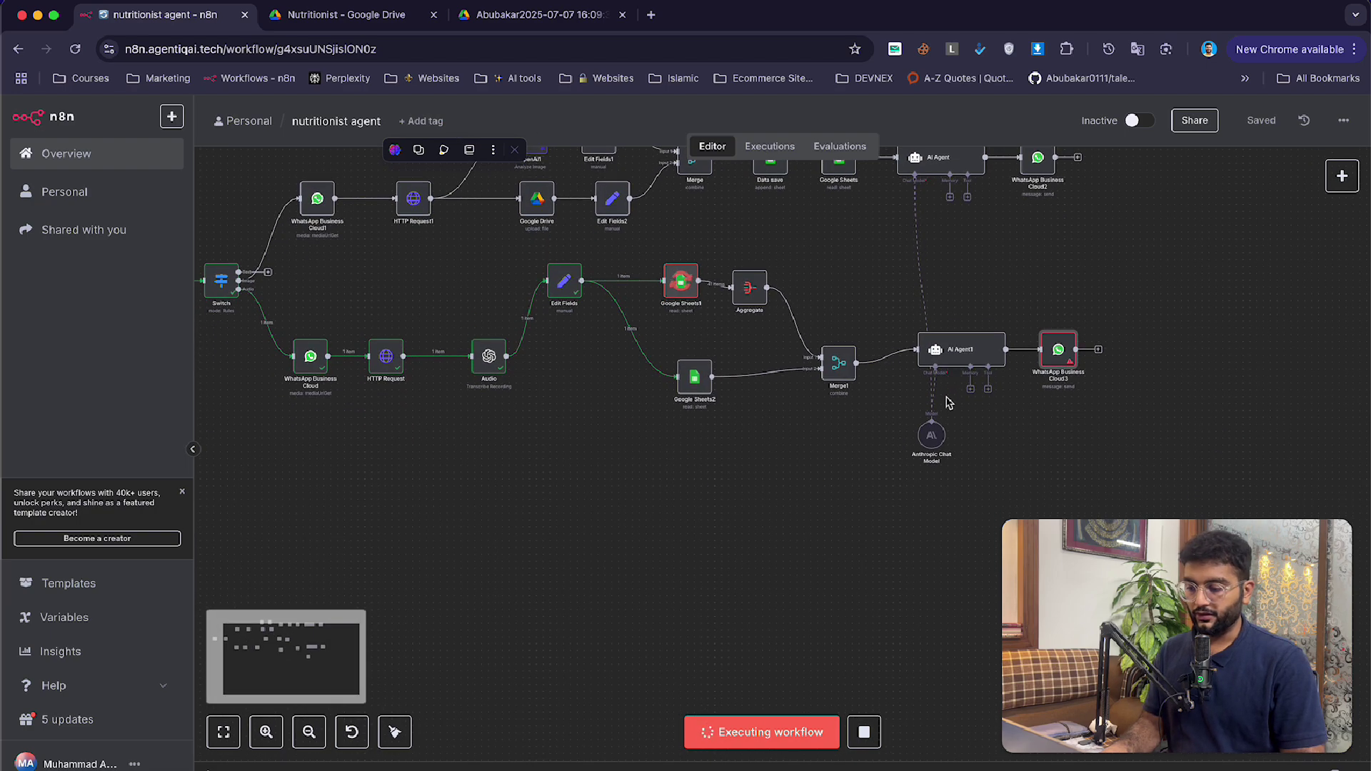
- In WhatsApp Business Cloud3, map AI Agent1's output to the text body and the WhatsApp Trigger's messages[0].from to the recipient's phone number
double_click(1049, 355)
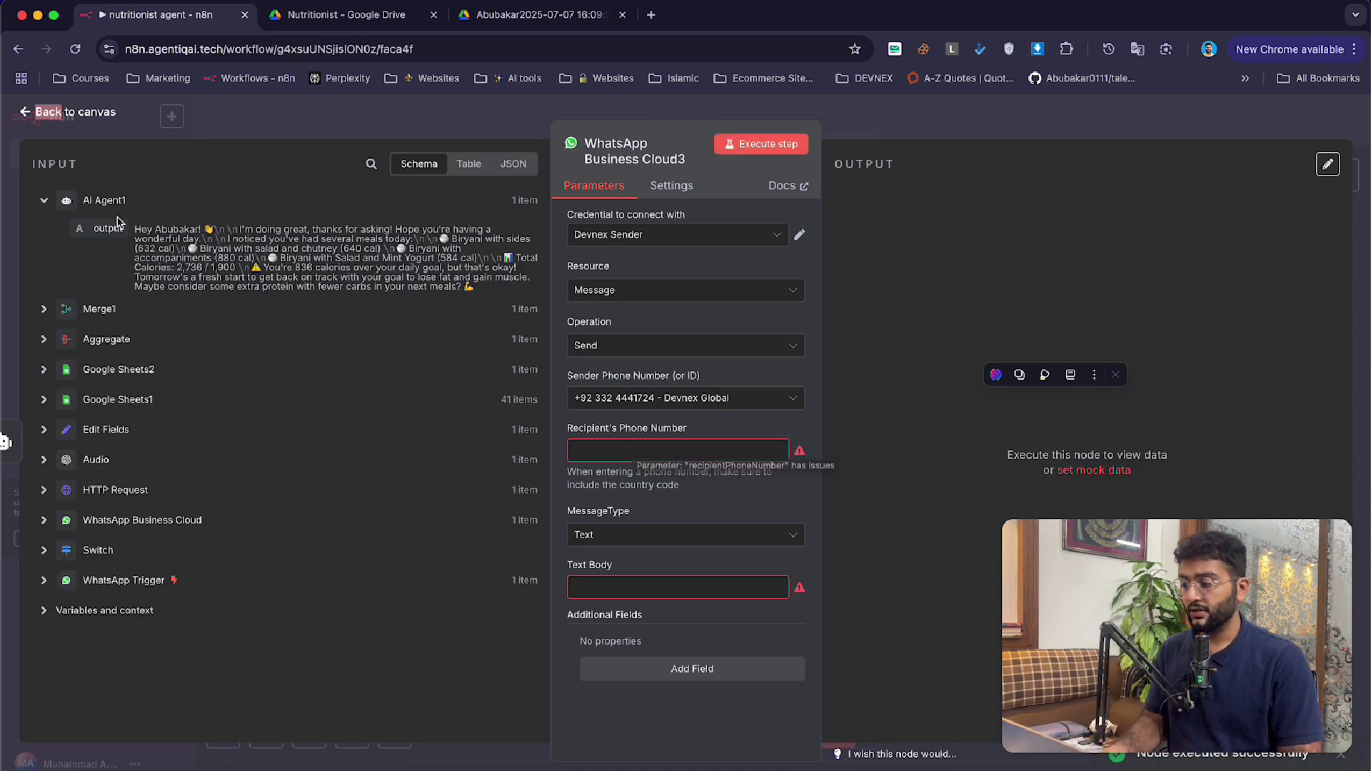
left_click_drag(107, 228, 628, 587)
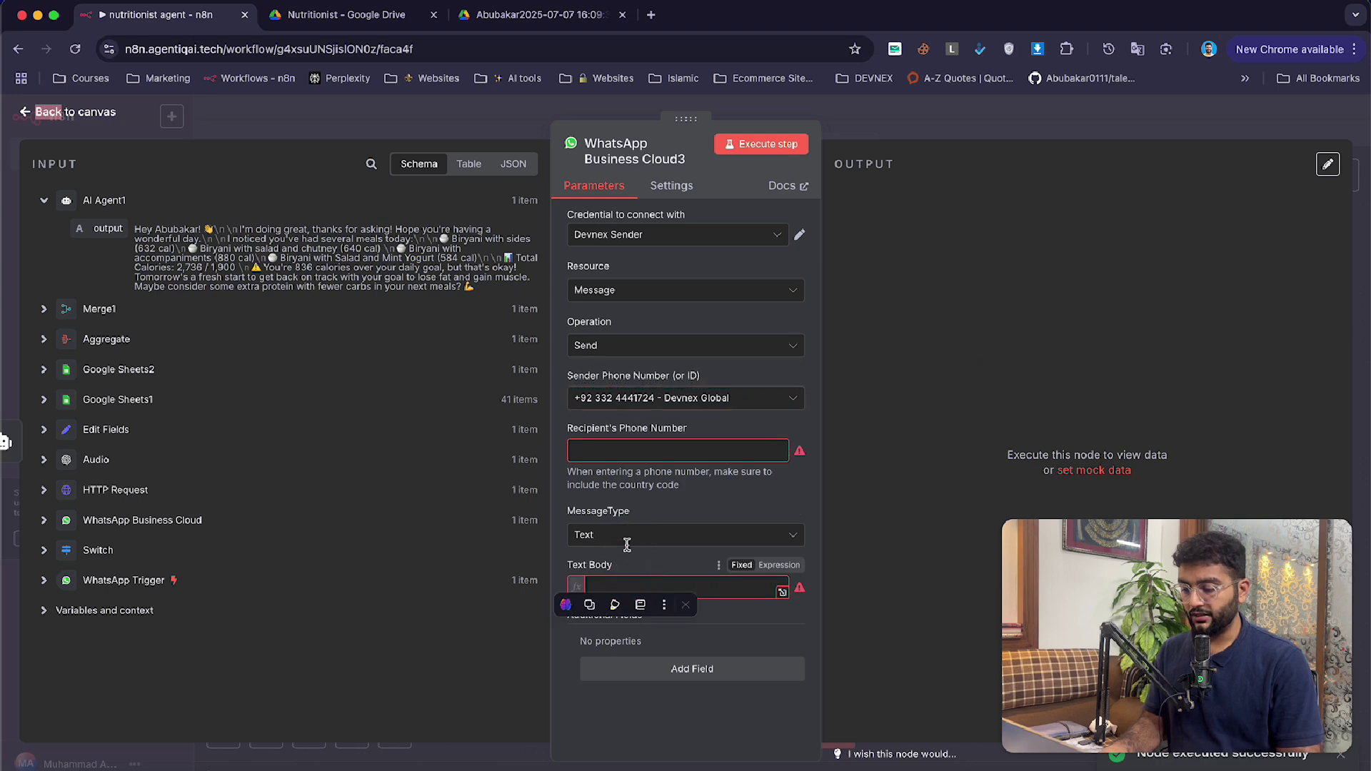
left_click(627, 452)
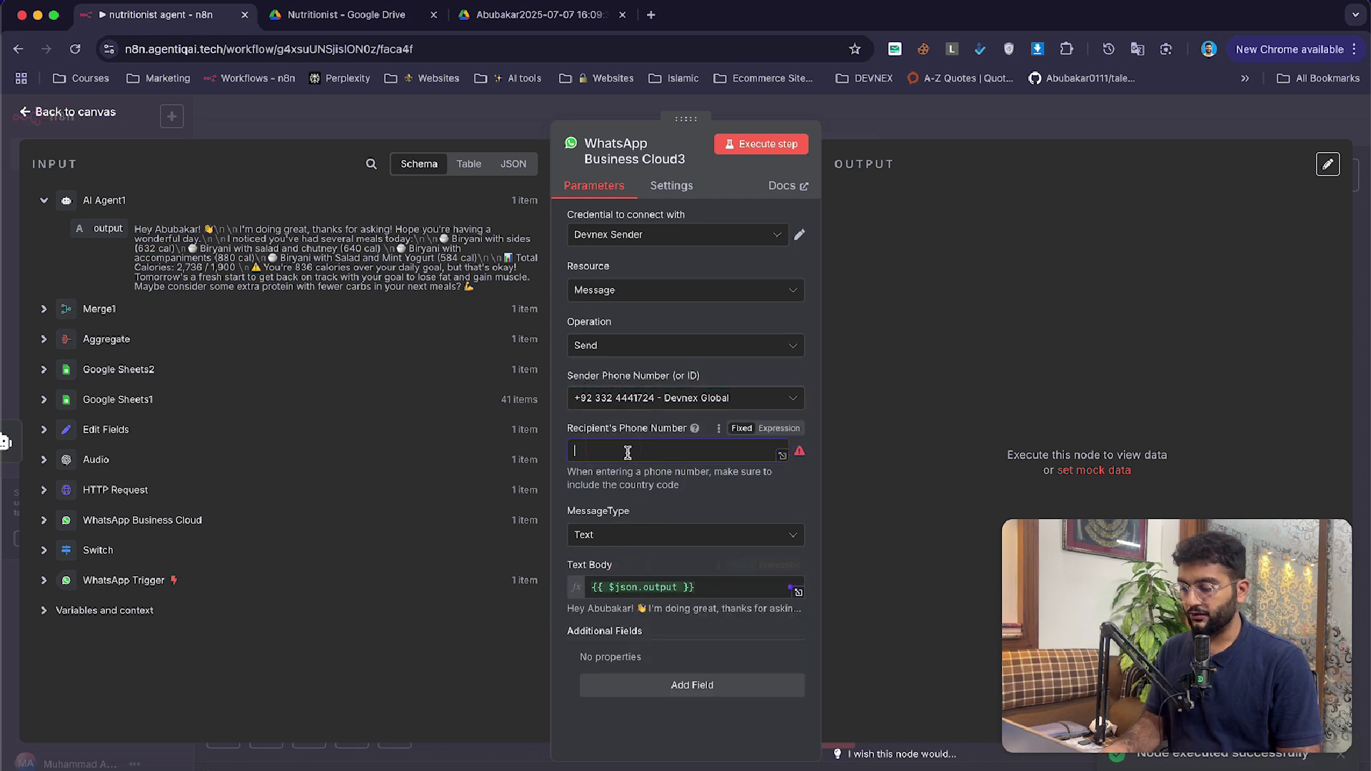
left_click(44, 580)
scroll(148, 420, "down", 5)
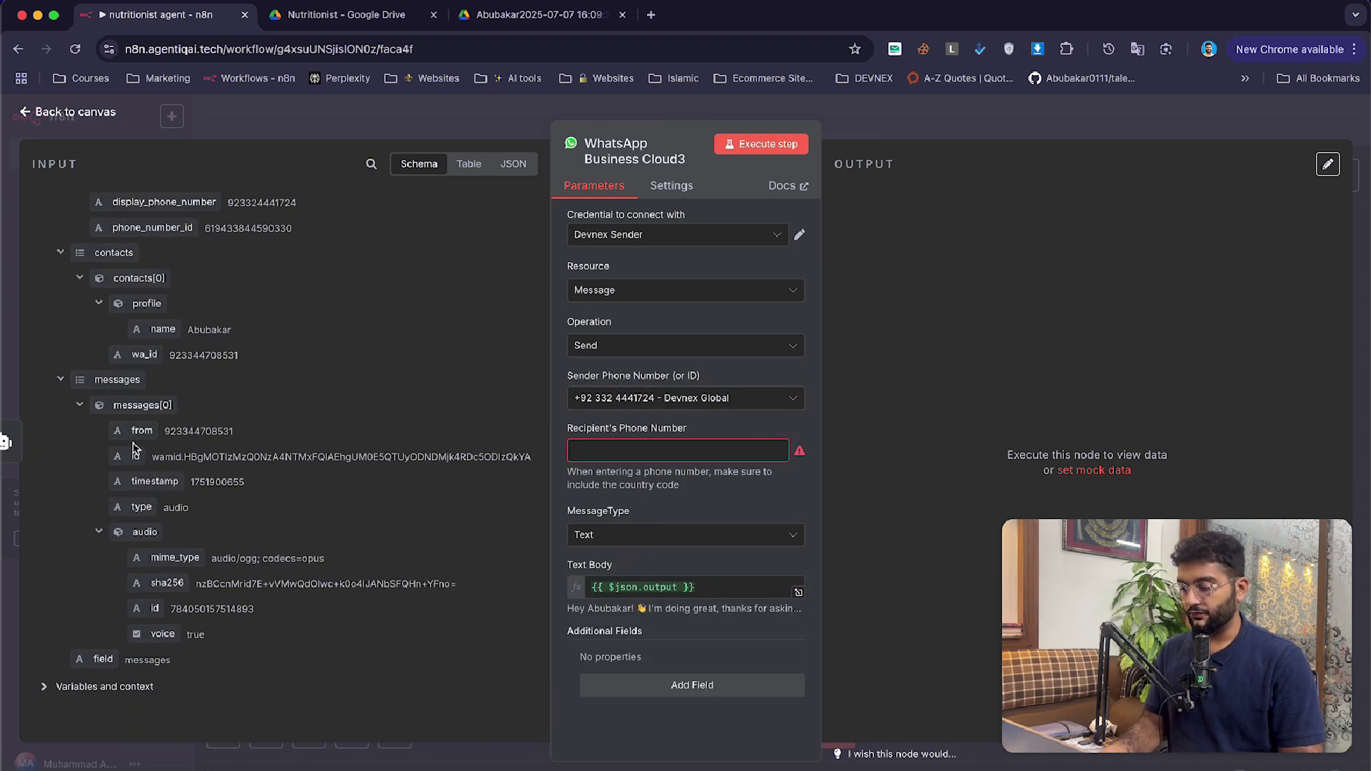
left_click_drag(140, 432, 593, 451)
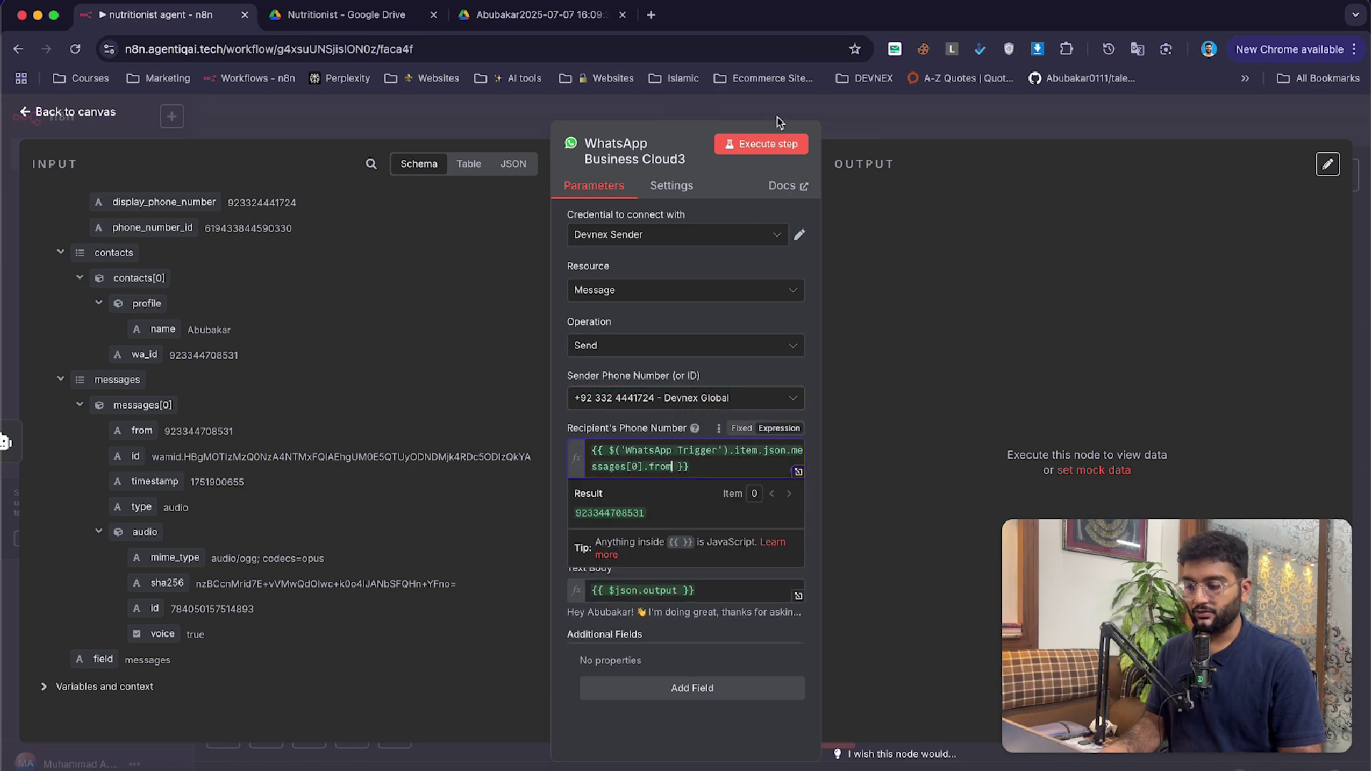
- Execute the WhatsApp Business Cloud3 node and check the reply delivered in the Devnex WhatsApp chat
left_click(771, 143)
key("super+Tab")
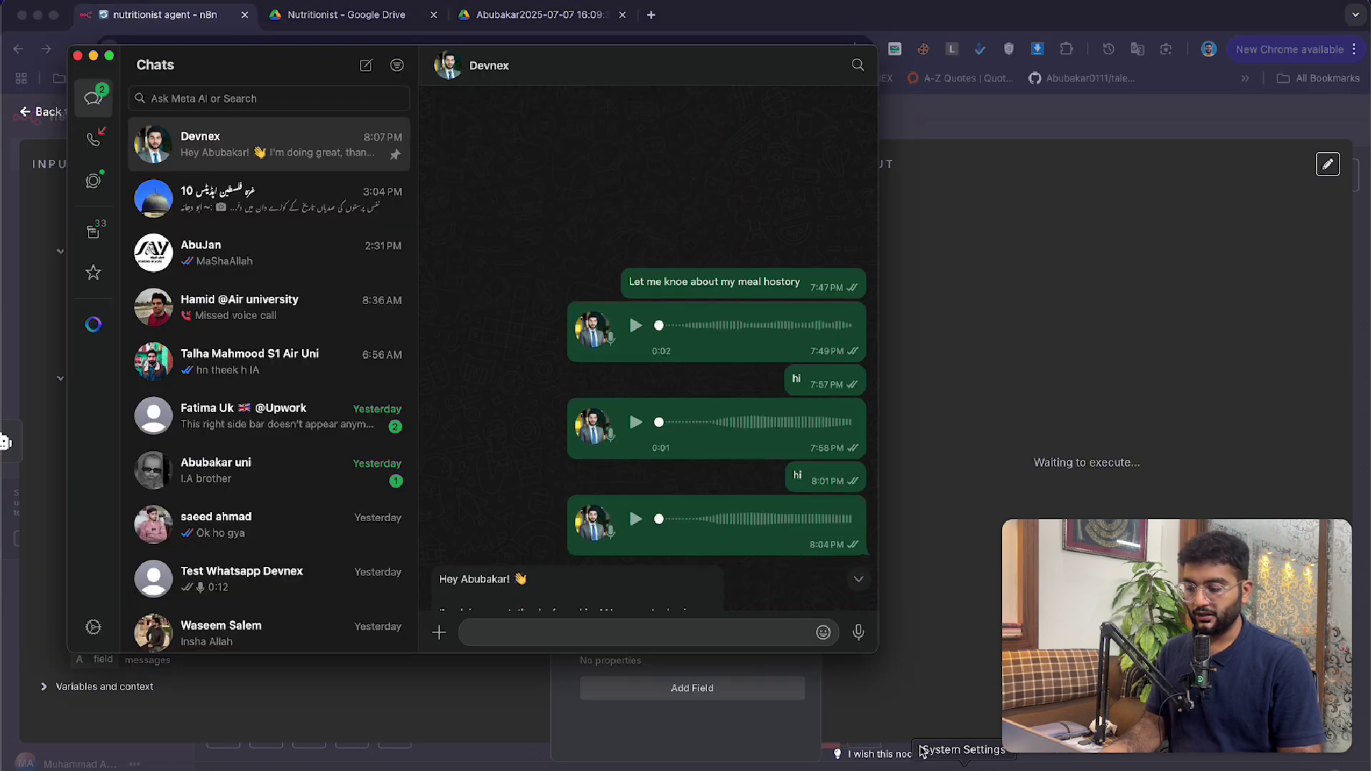
left_click(465, 589)
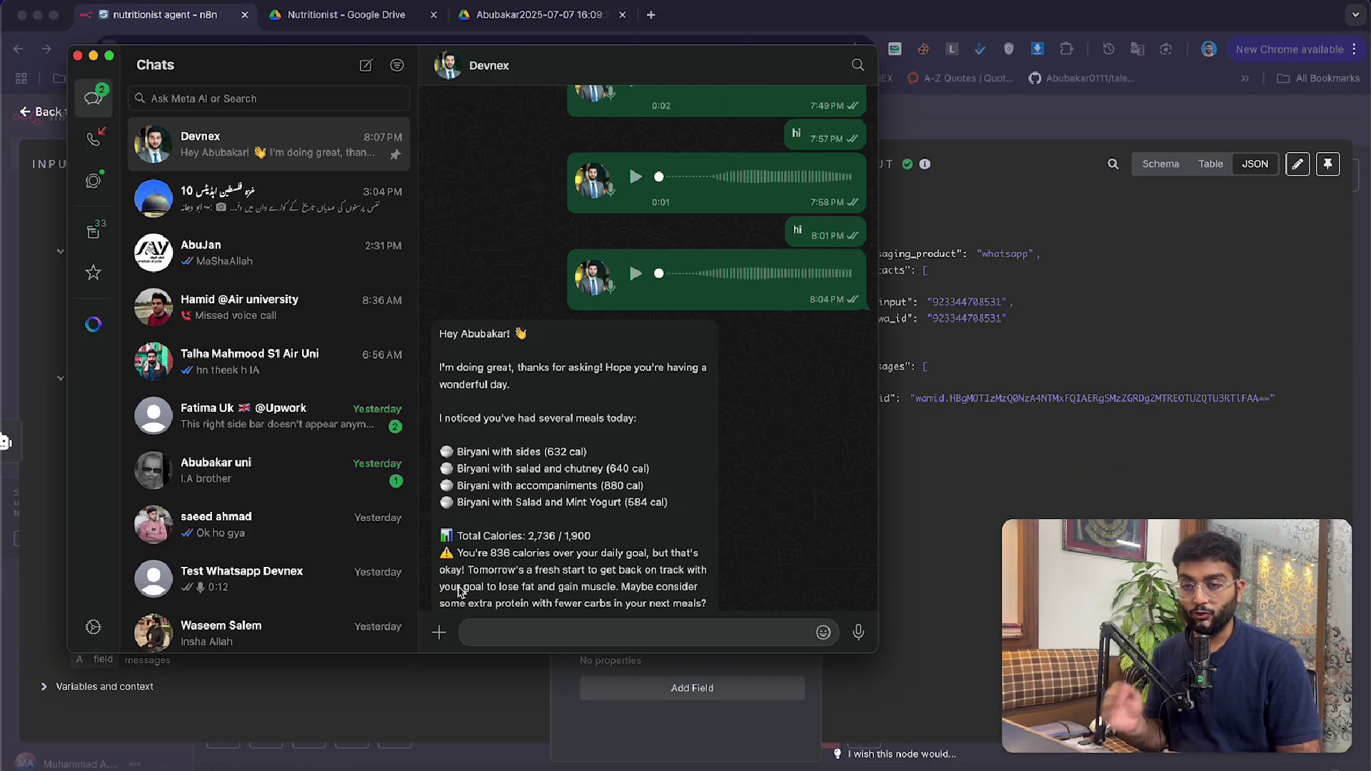
key("super+Tab")
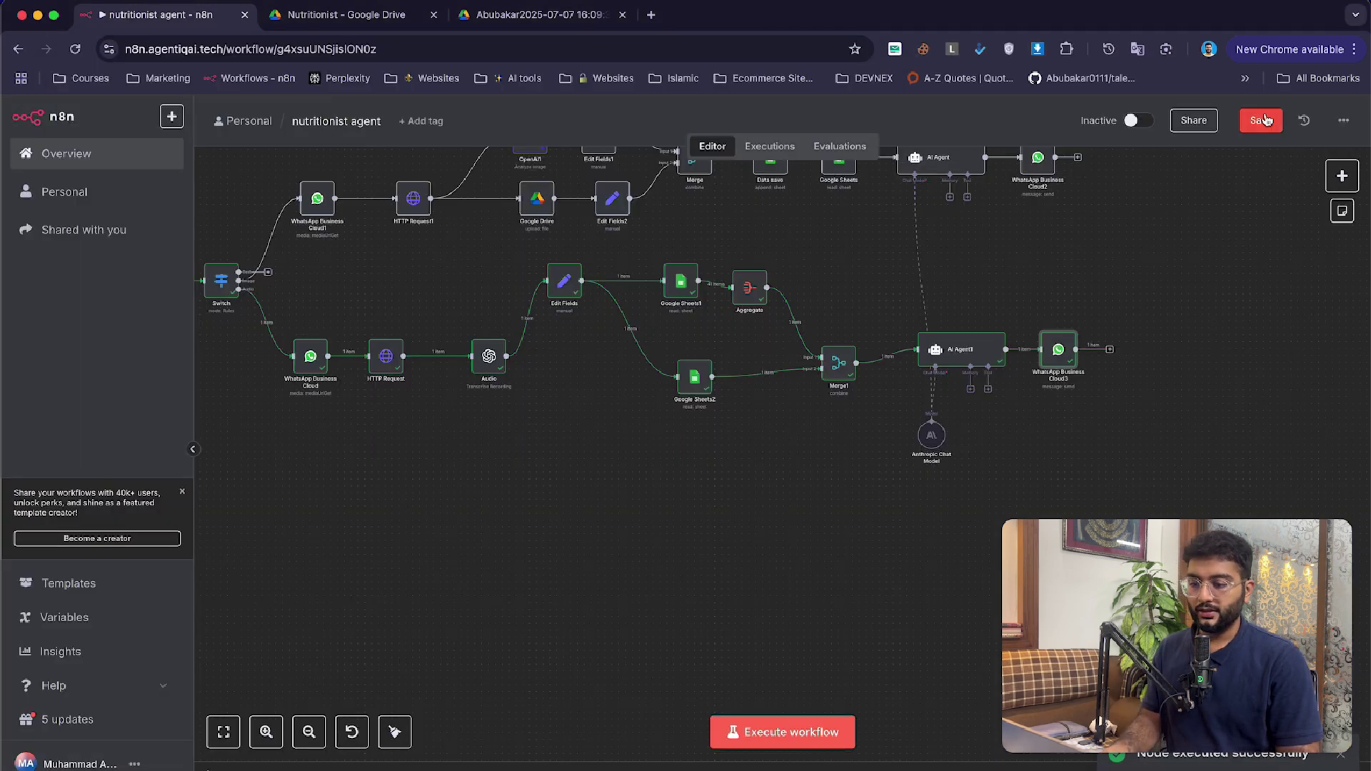
- Save the workflow, shift WhatsApp Business Cloud3 away from AI Agent1, and move the Audio node closer to HTTP Request
left_click(1261, 120)
left_click_drag(1069, 349, 1104, 350)
scroll(458, 290, "left", 6)
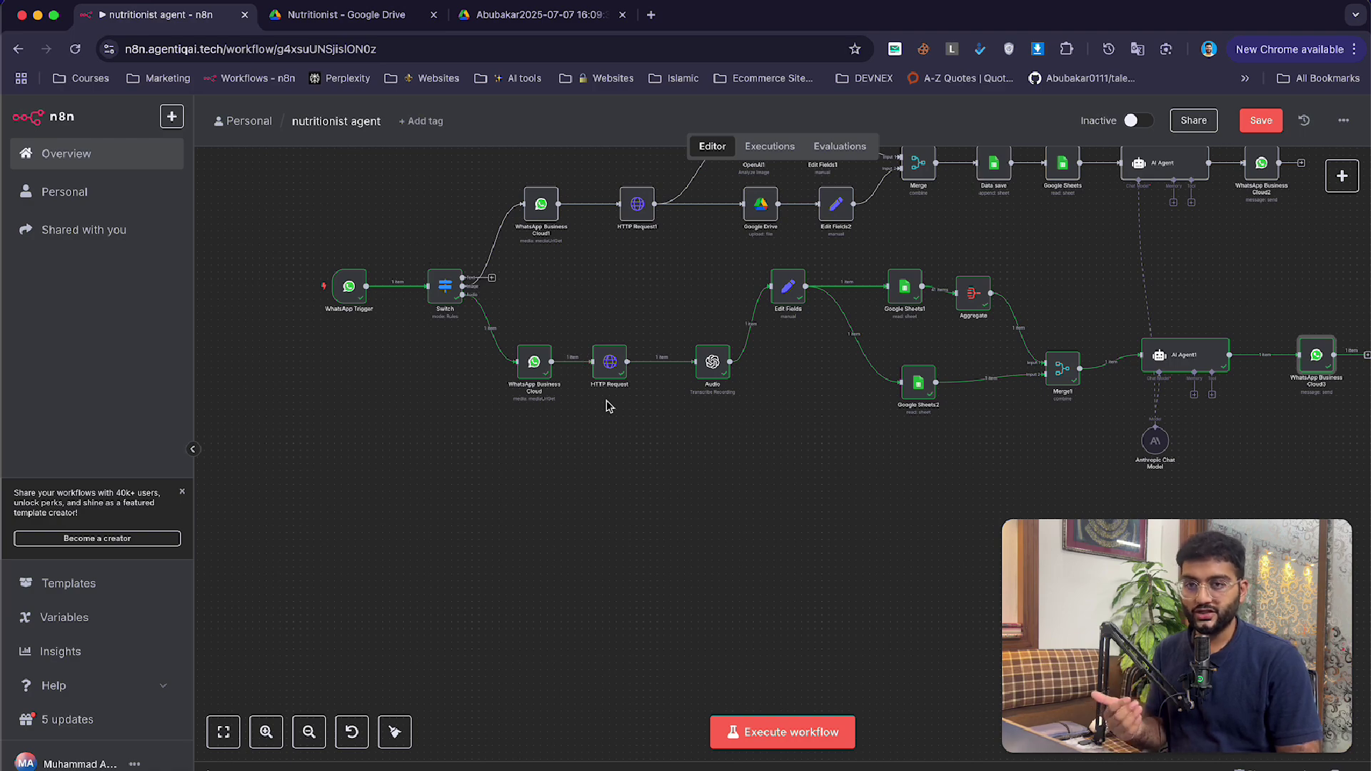
left_click_drag(717, 376, 684, 376)
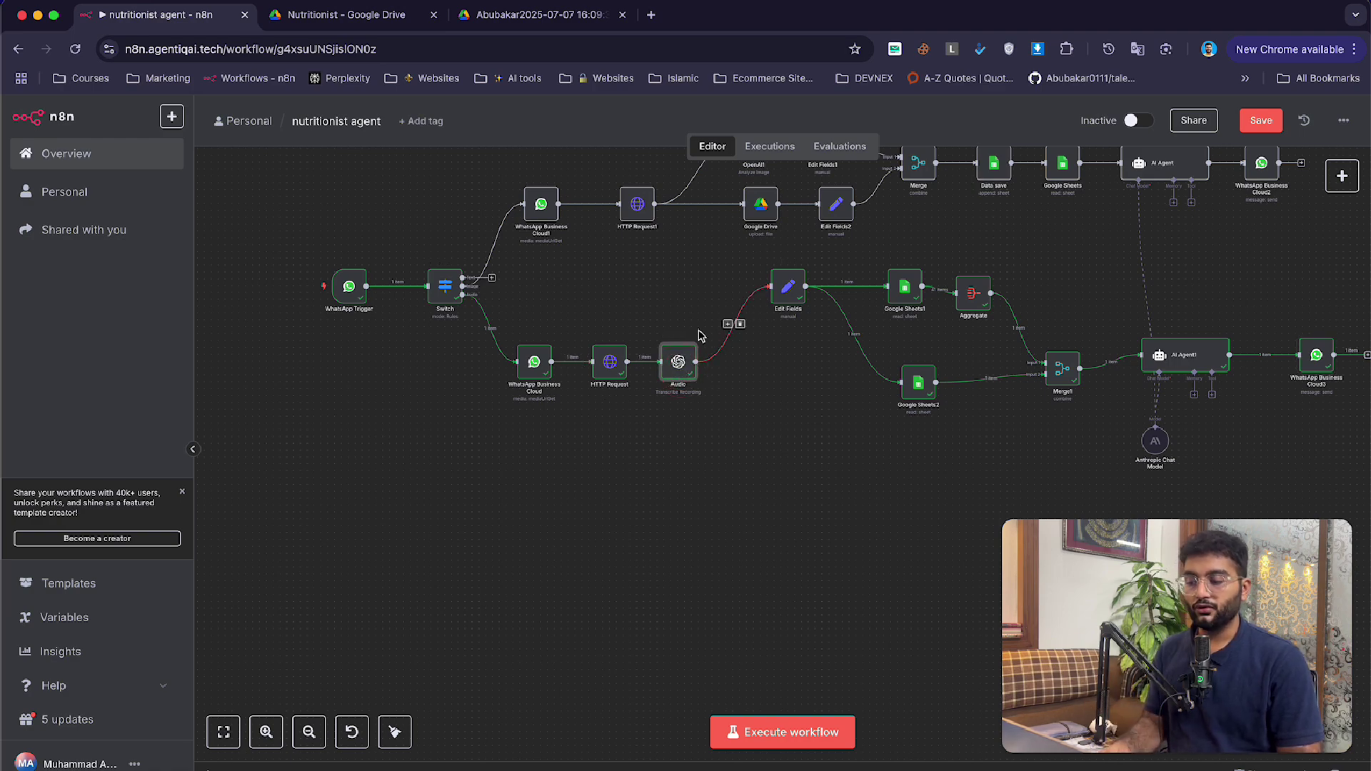
- Review the transcribed text in the Audio node's output and return to the canvas
double_click(677, 366)
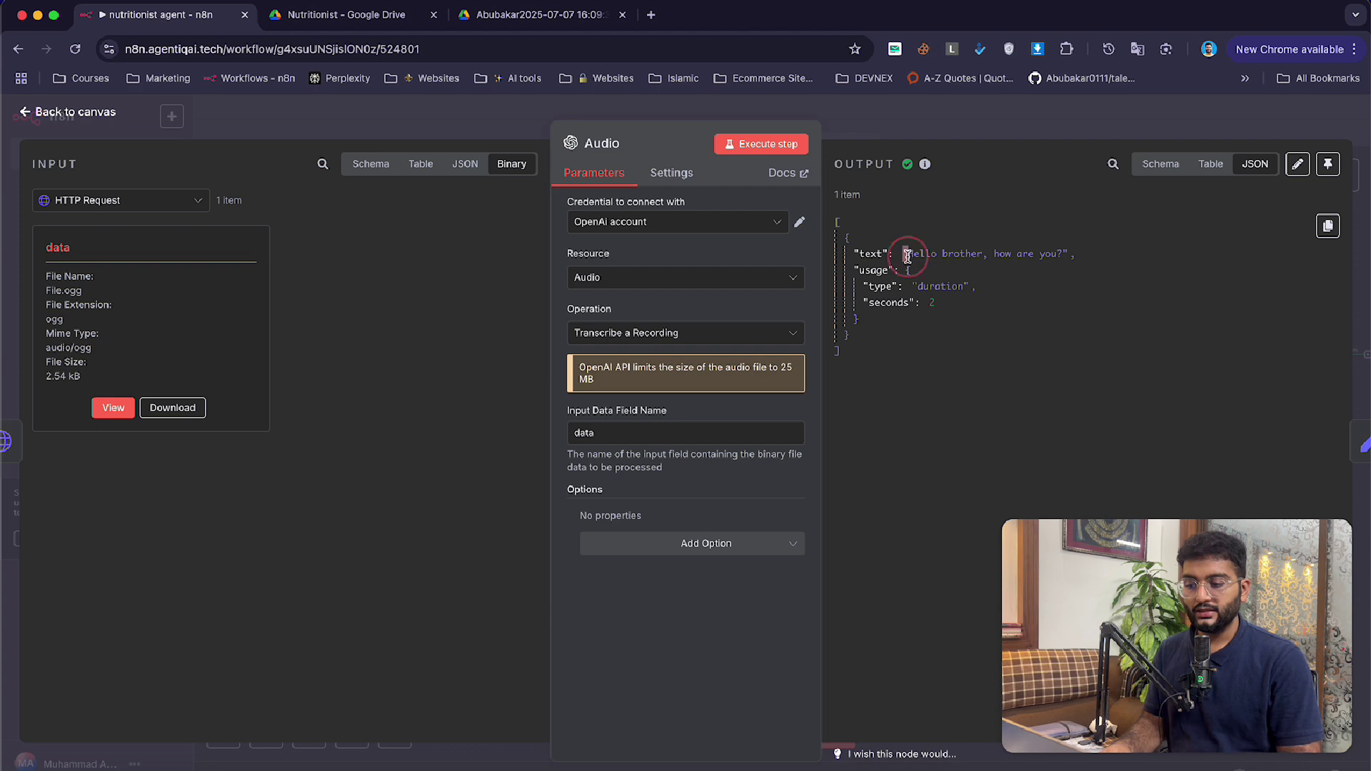
left_click_drag(907, 255, 1064, 251)
left_click(1063, 252)
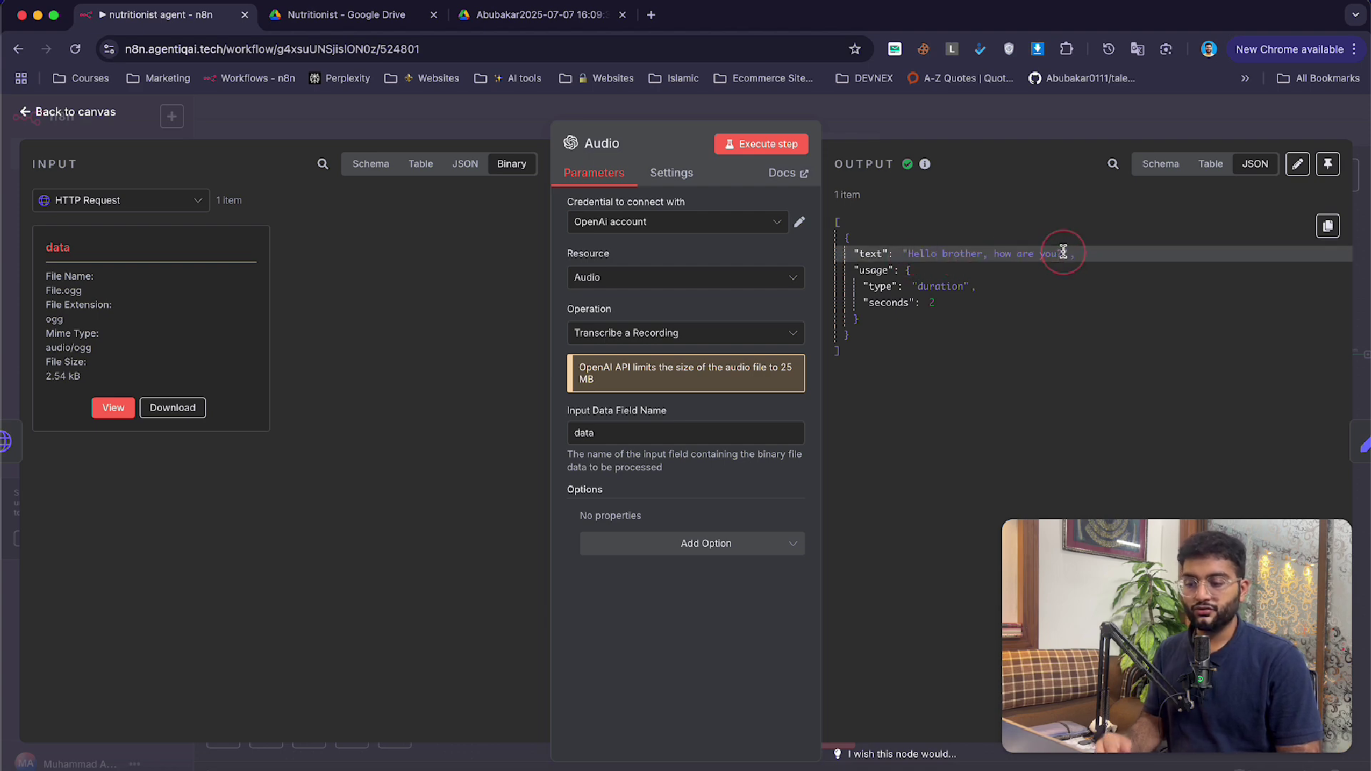
left_click(878, 124)
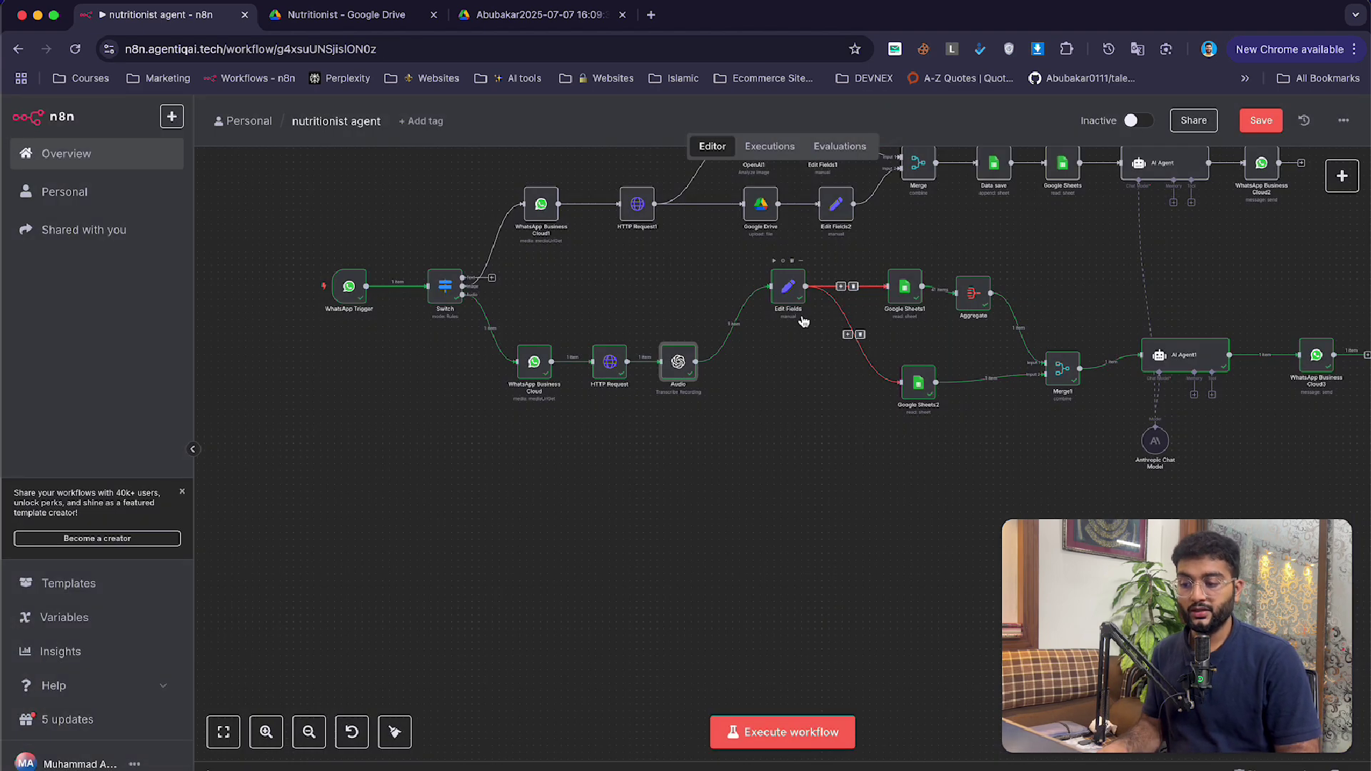
- Reposition the Edit Fields node between the Audio node and the two Google Sheets nodes, slightly above the audio row
scroll(747, 394, "right", 3)
scroll(748, 394, "up", 2)
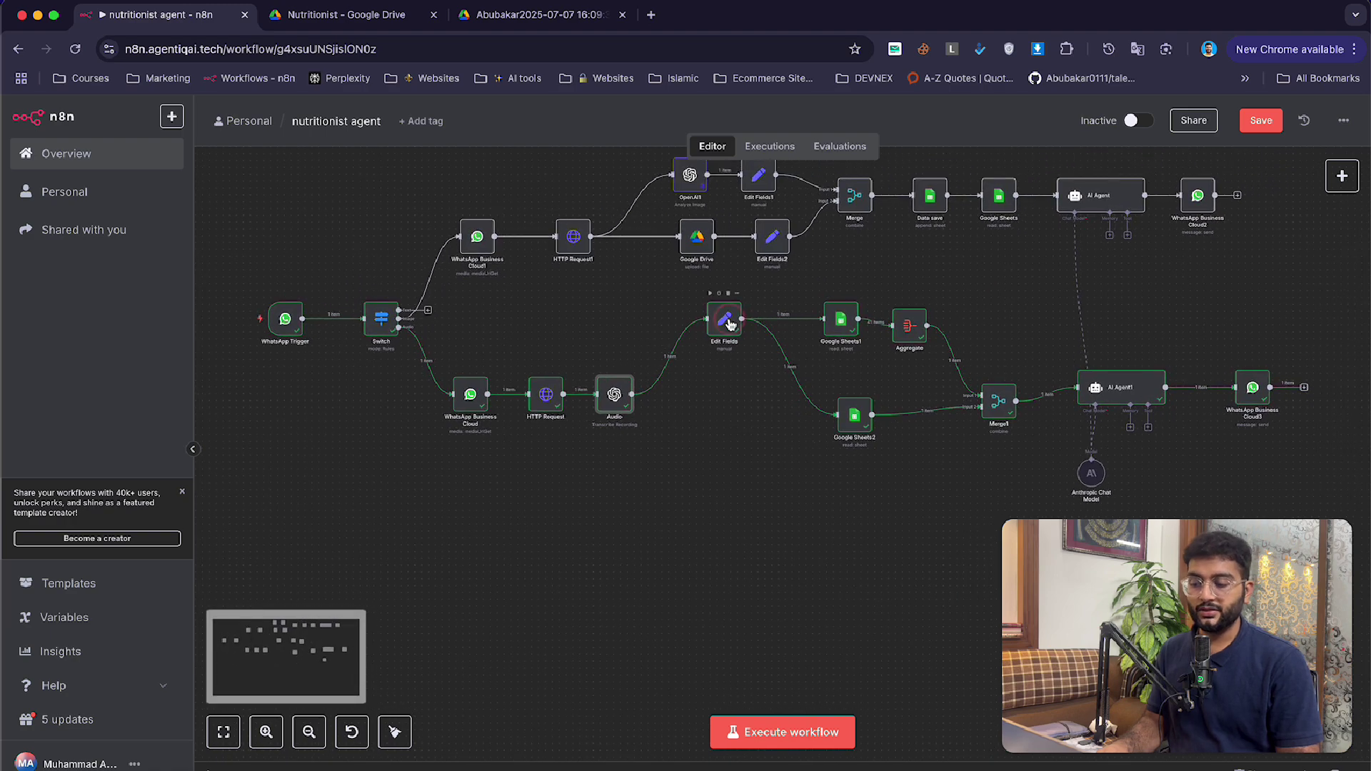
left_click_drag(724, 319, 717, 392)
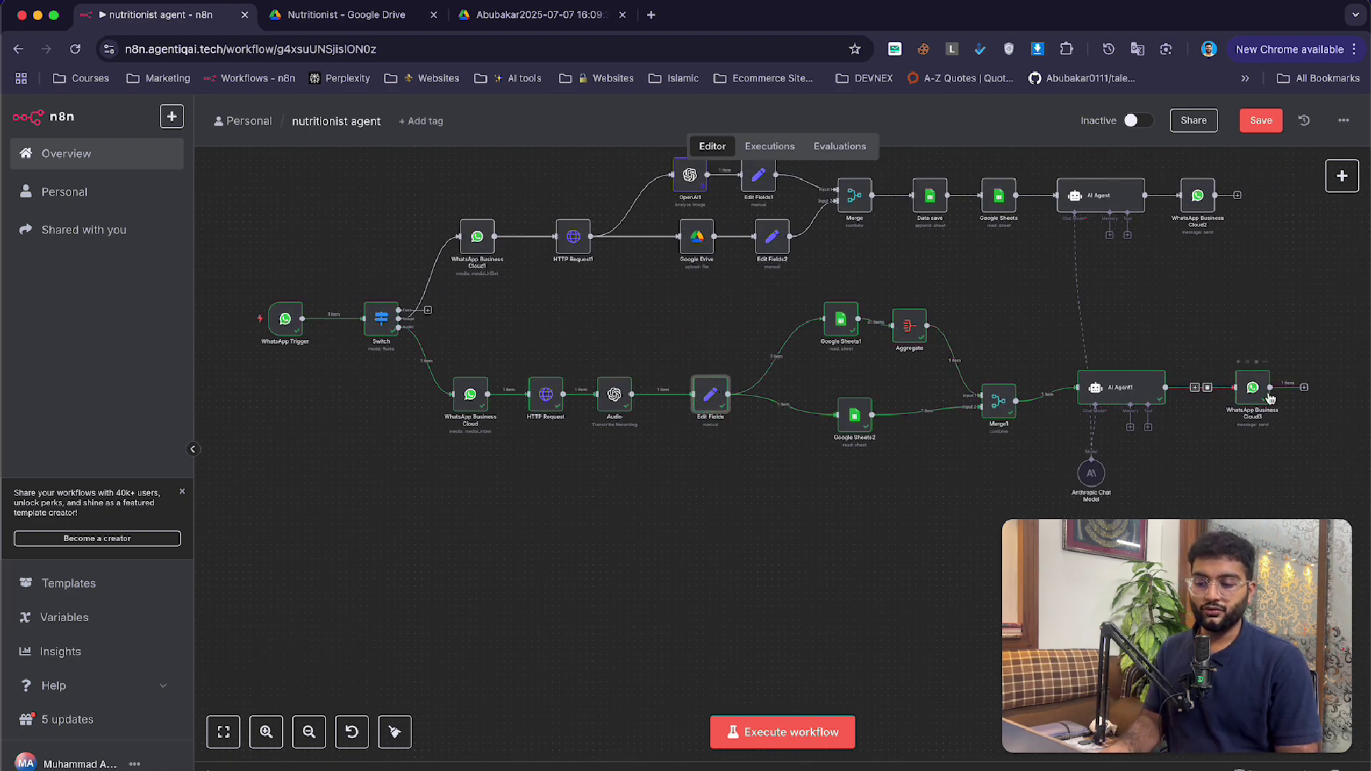
left_click_drag(713, 392, 711, 331)
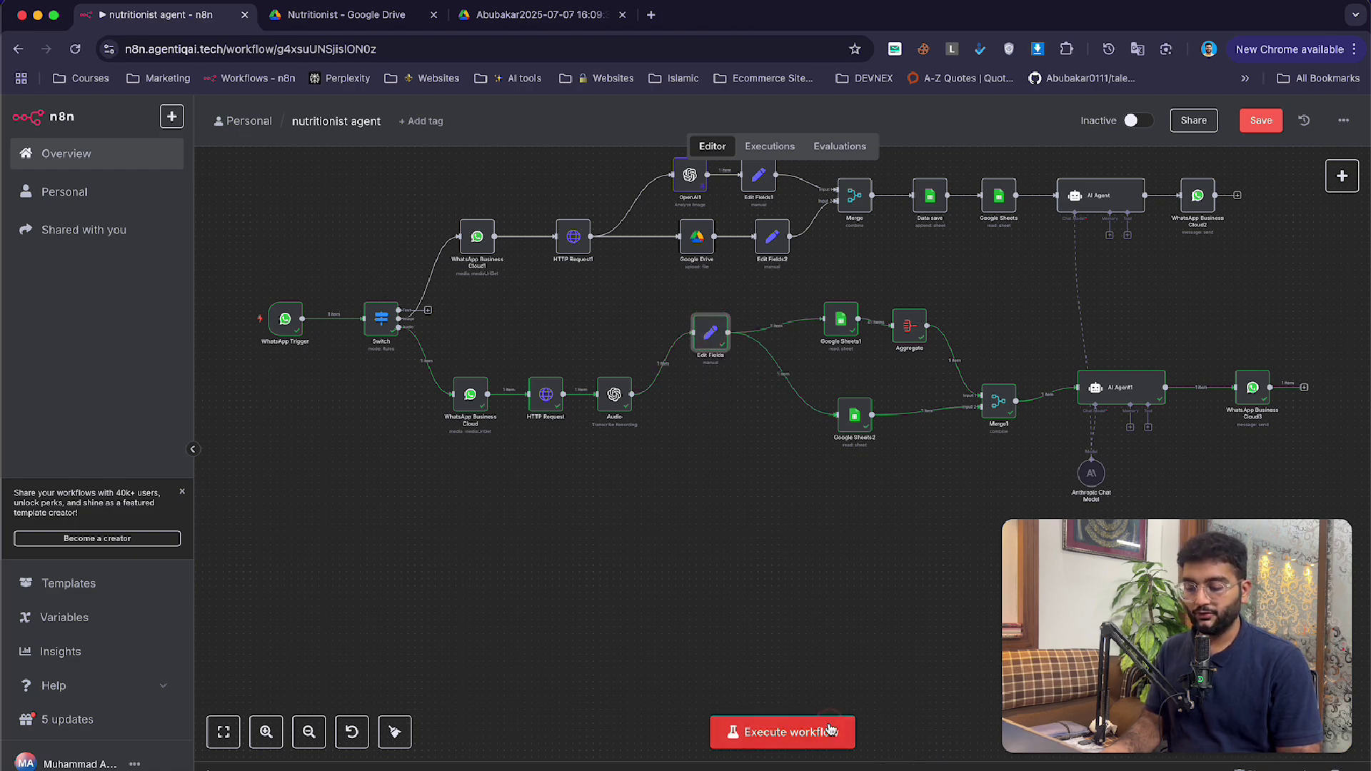
- Execute the workflow and trigger it by sending "let me know about my today meal history" in the Devnex WhatsApp chat
left_click(782, 731)
key("super+Tab")
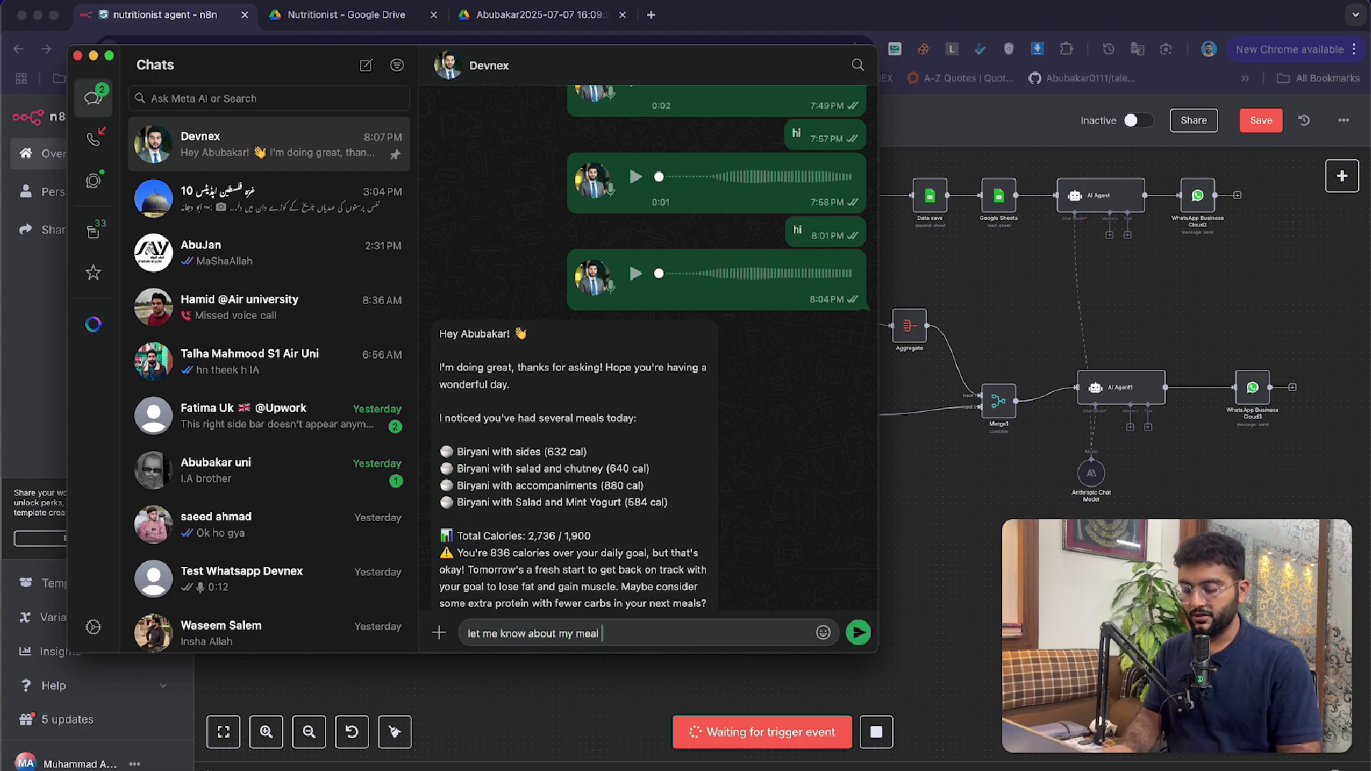
key("Return")
left_click(939, 523)
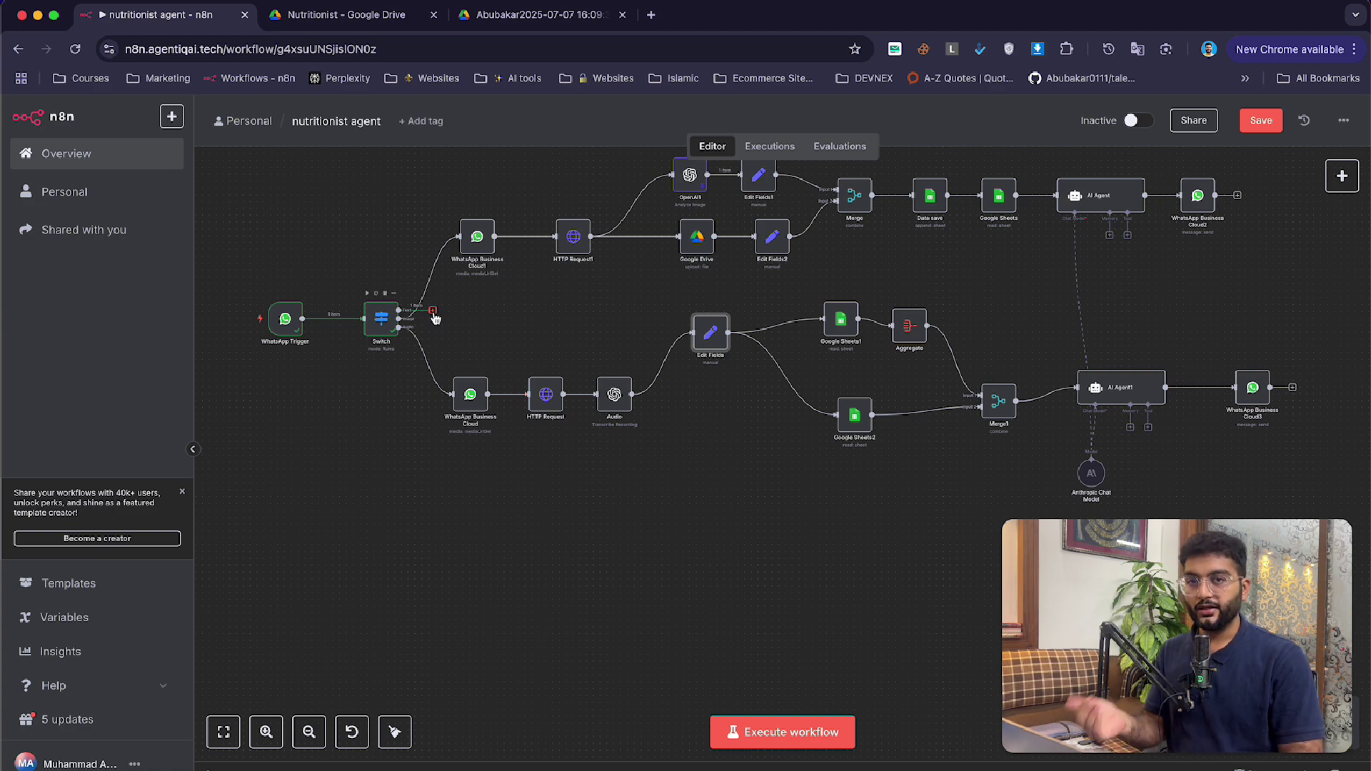
- Connect the Switch node's text output to Edit Fields and inspect the incoming data in that node
left_click(473, 316)
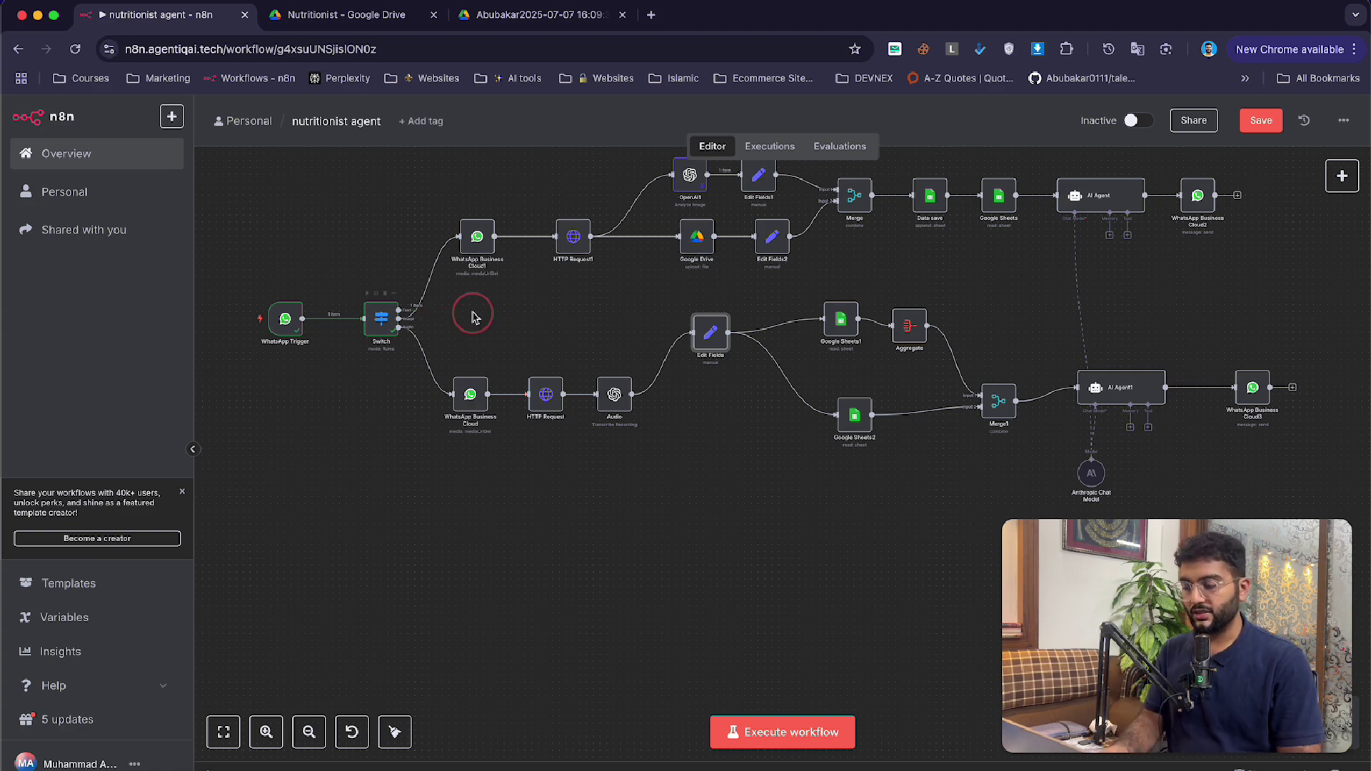
left_click_drag(691, 340, 698, 338)
double_click(708, 337)
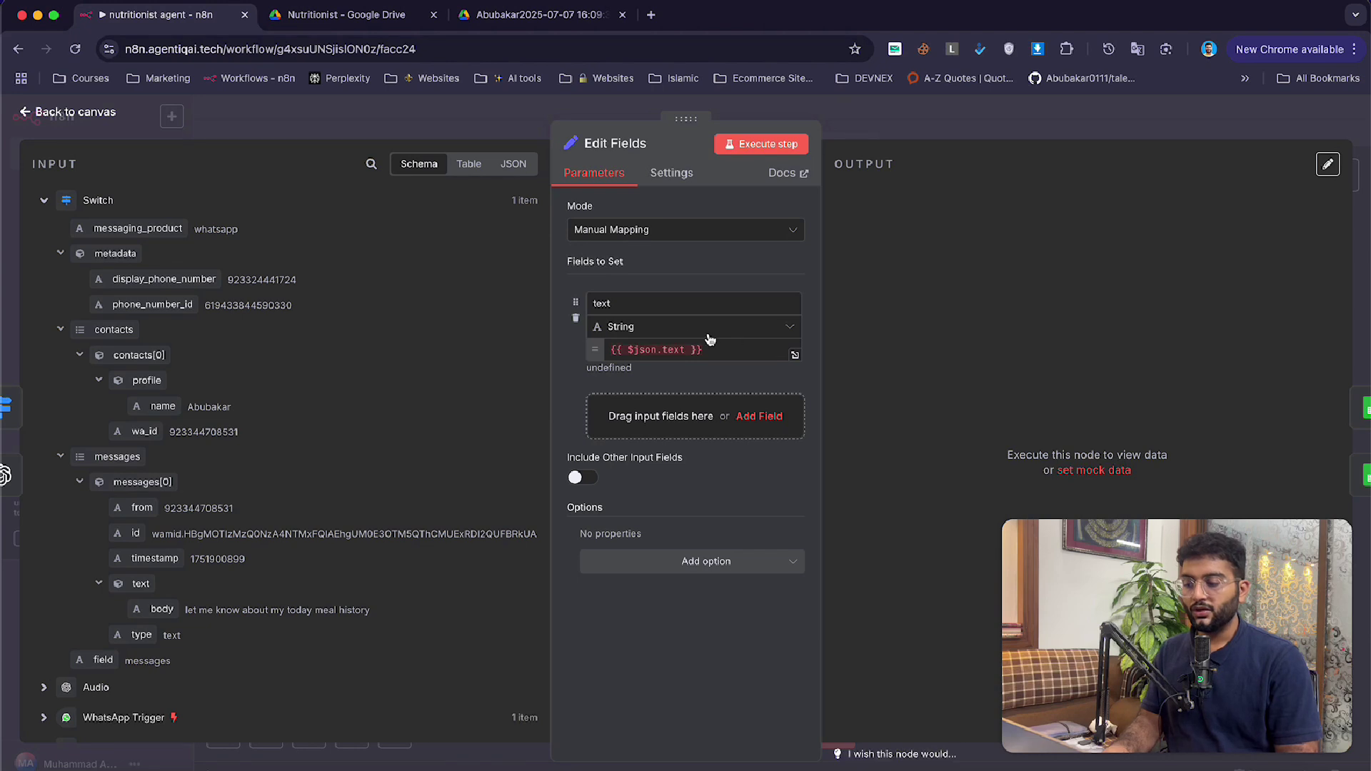
left_click(687, 350)
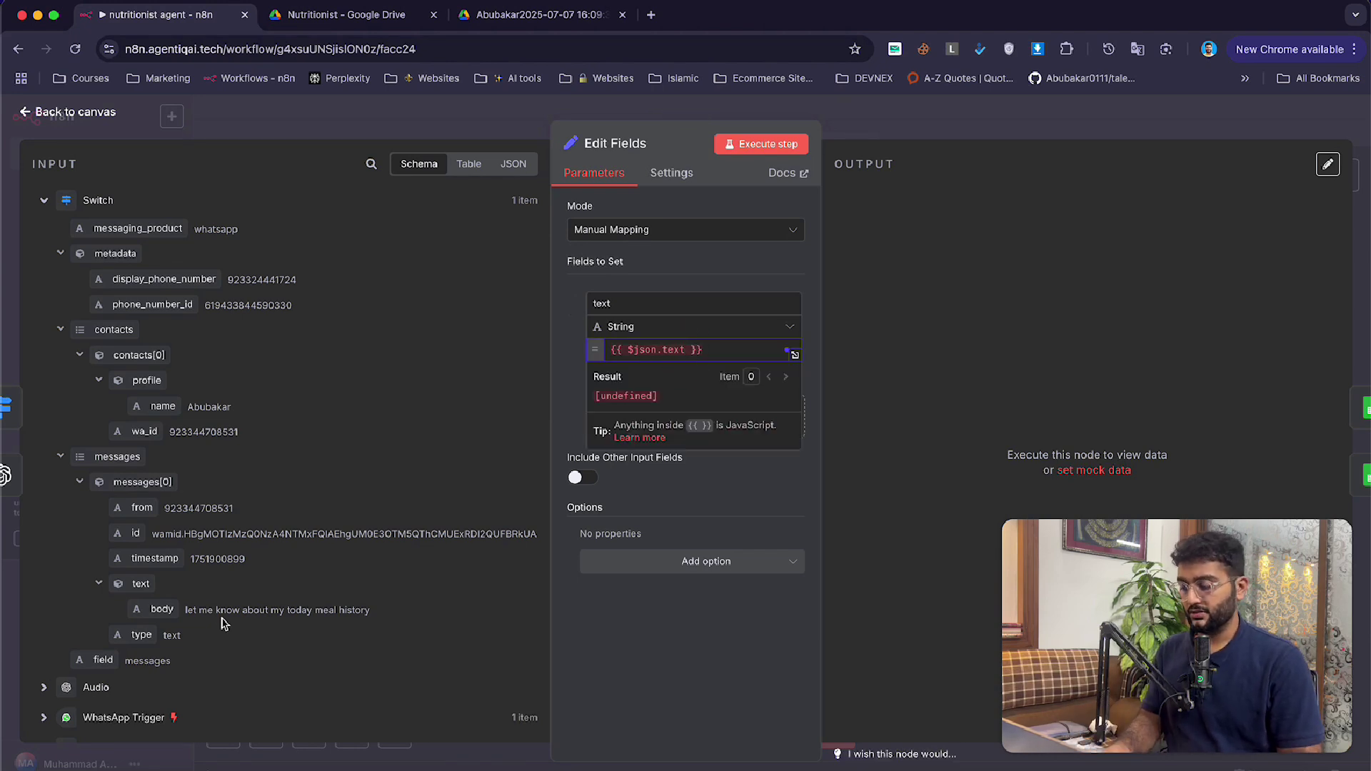
scroll(178, 600, "down", 3)
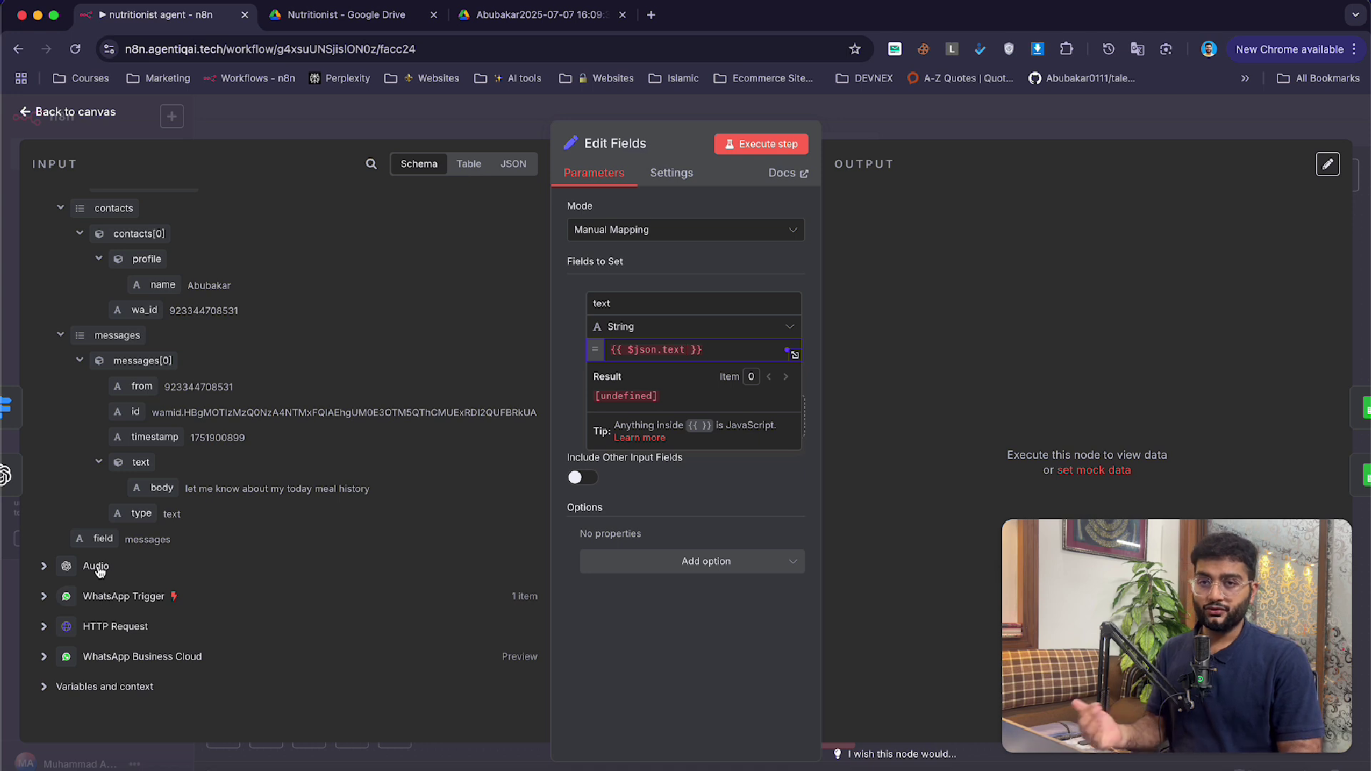
- Change the text field's expression in Edit Fields to {{ $('Audio').item.json.text }} so it references the Audio node explicitly
left_click(633, 349)
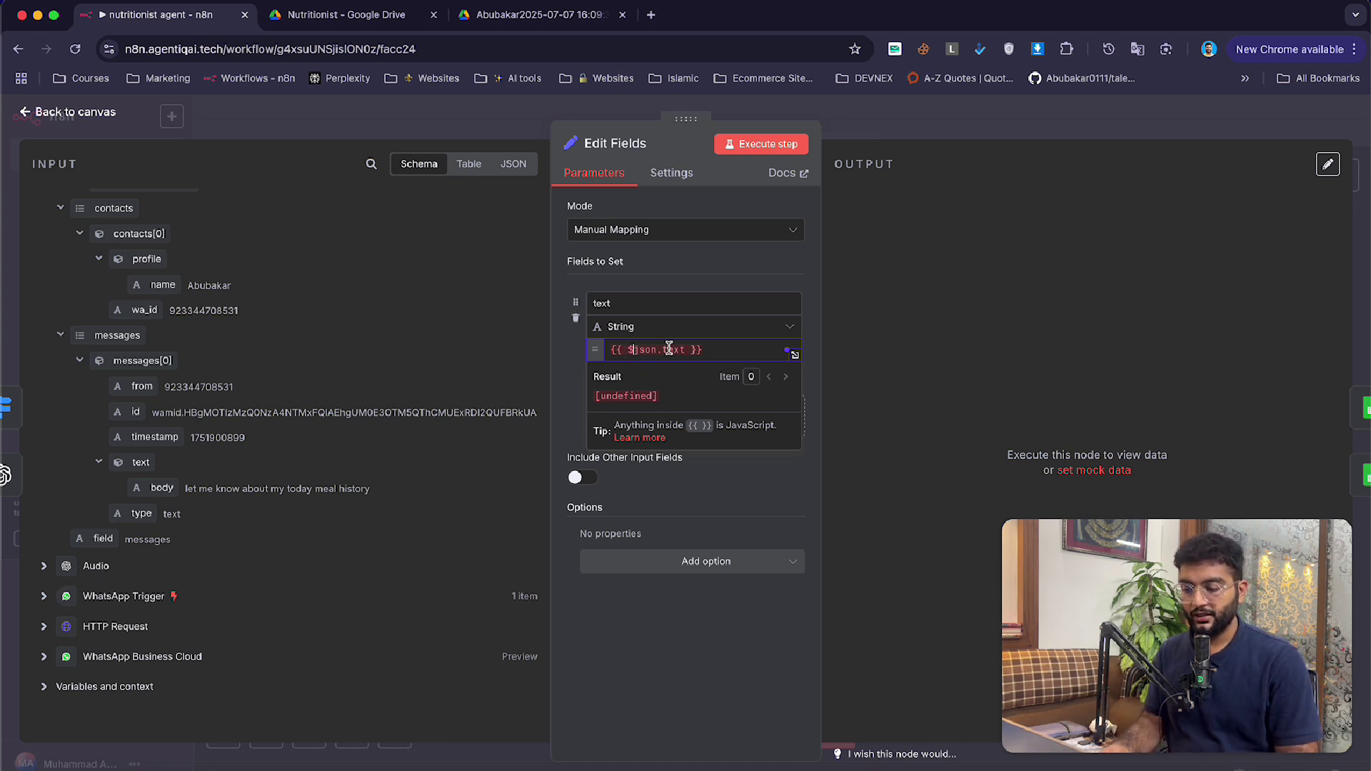
type("(")
key("Escape")
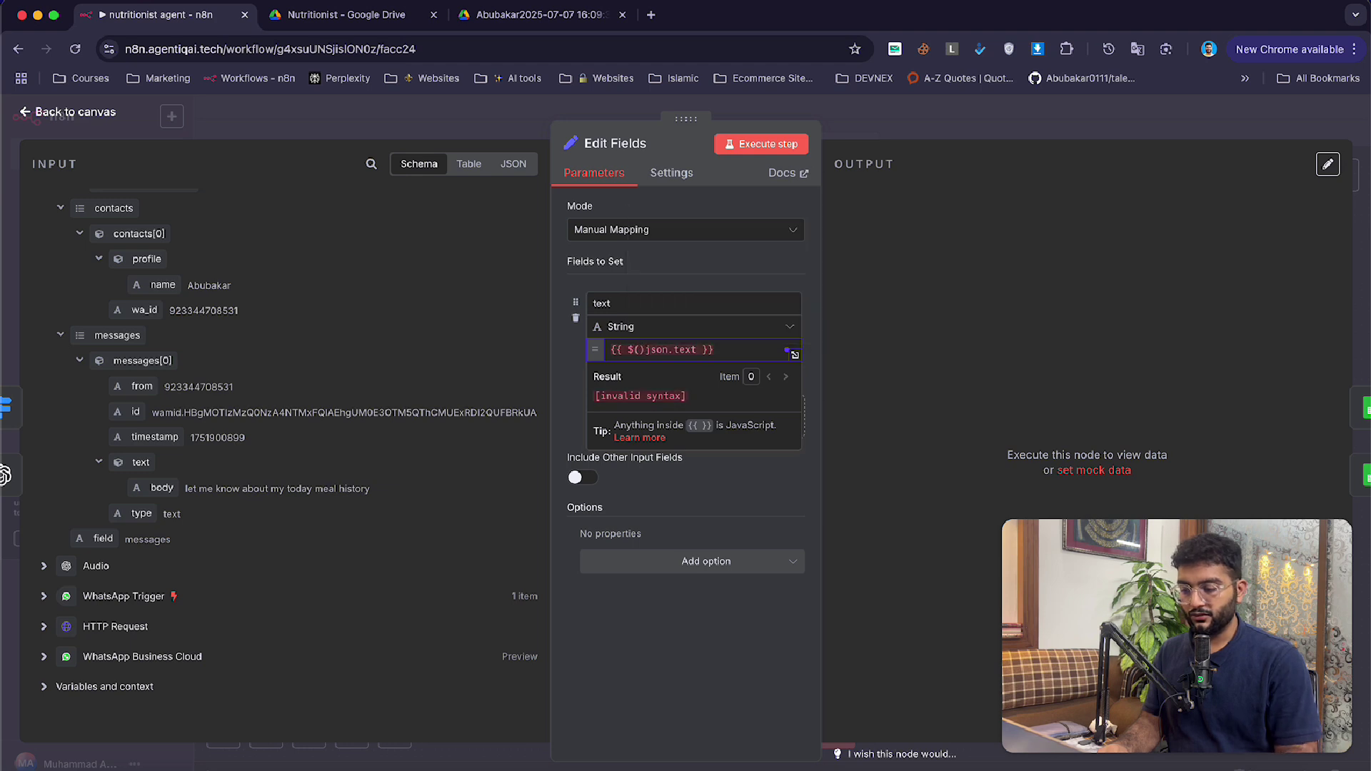
type("\"")
key("BackSpace")
type("'")
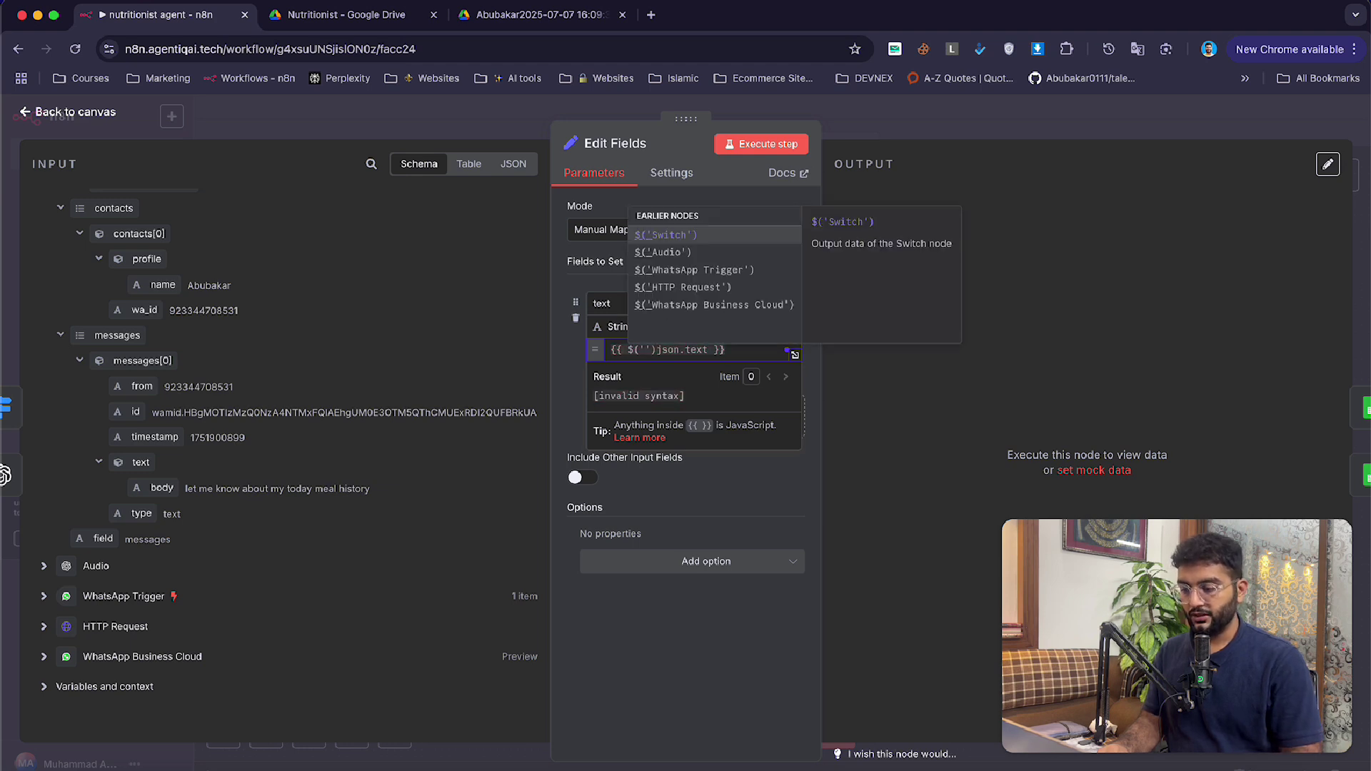
left_click(691, 252)
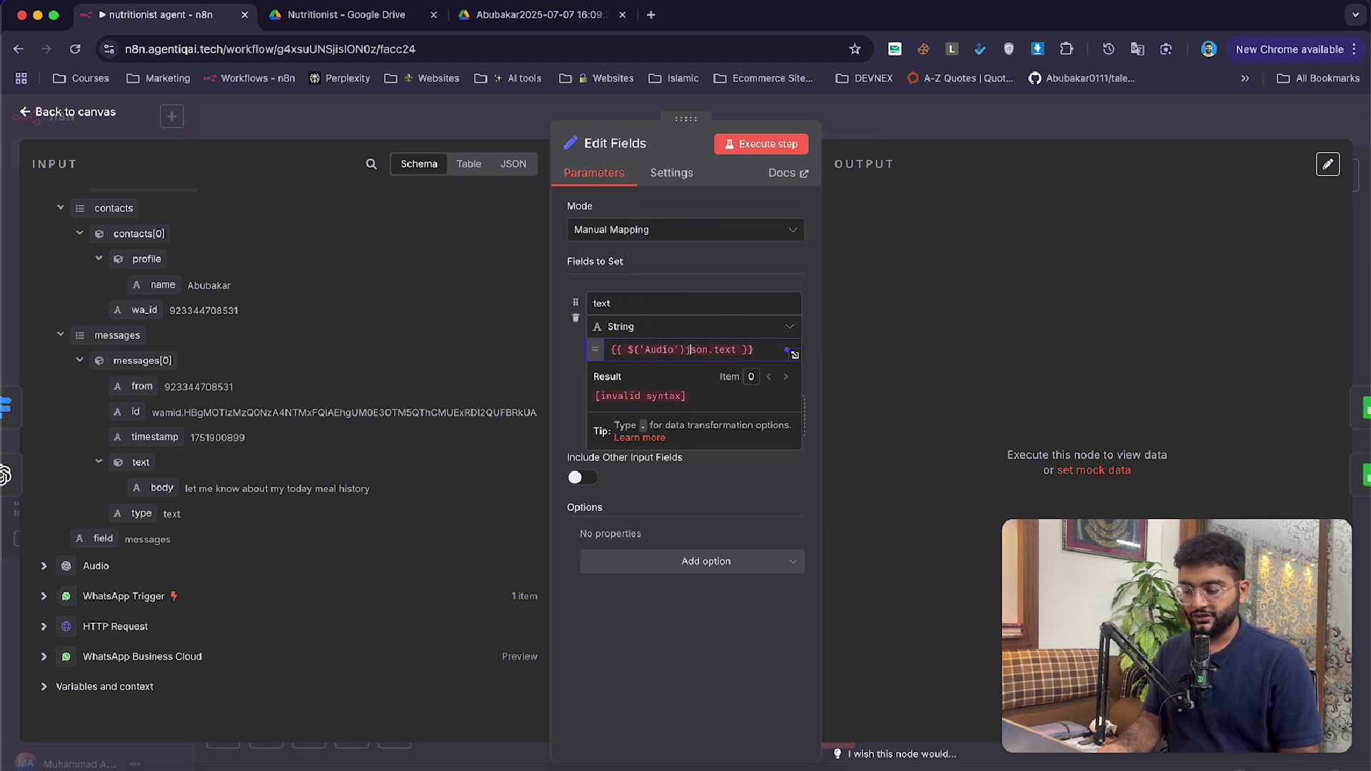
key("Right")
key("Right")
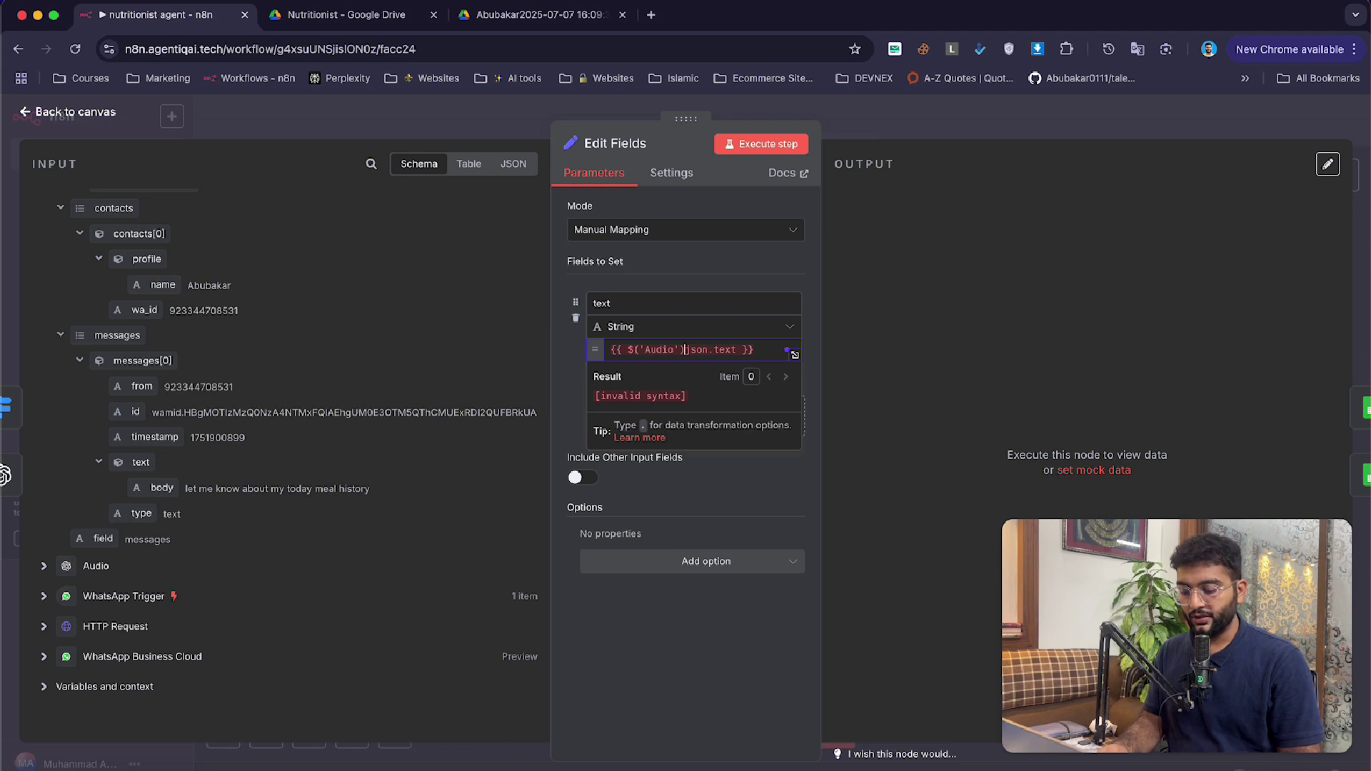
type(".item")
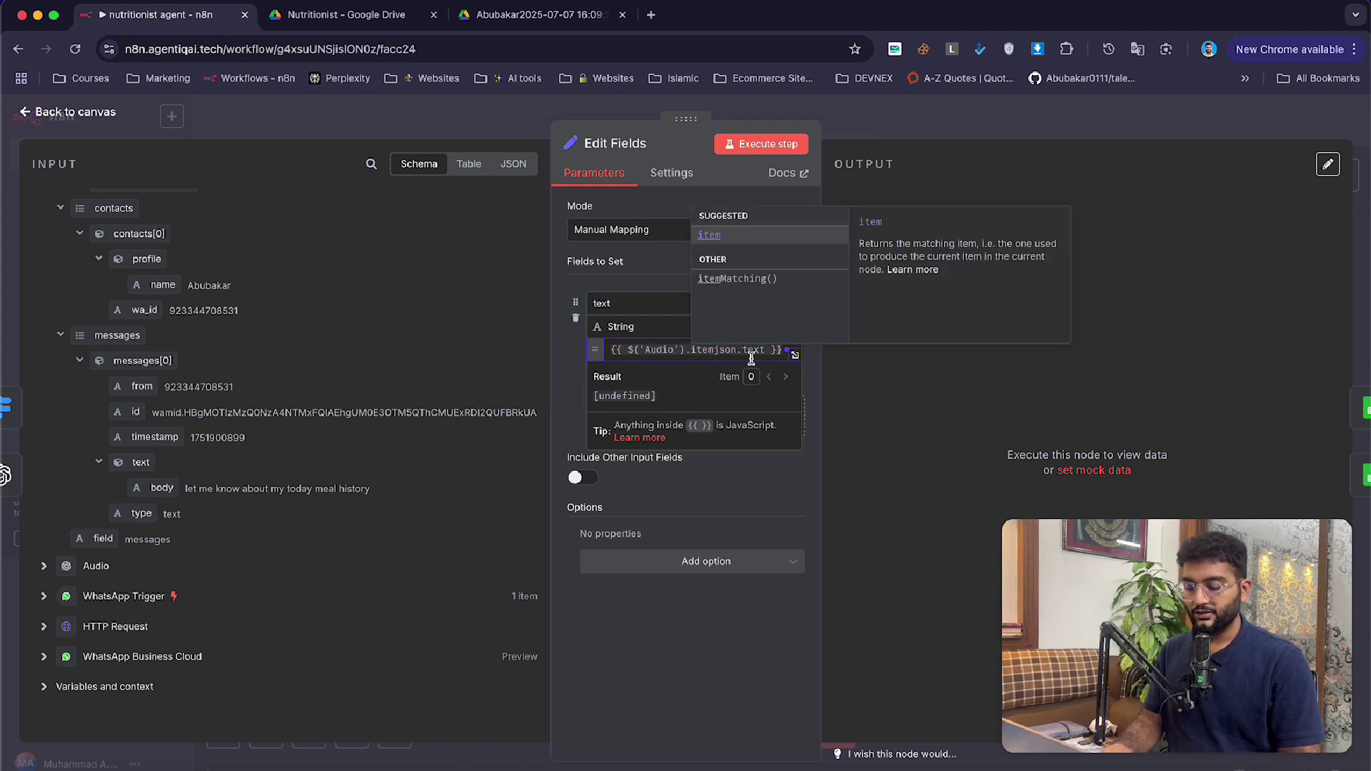
type(".")
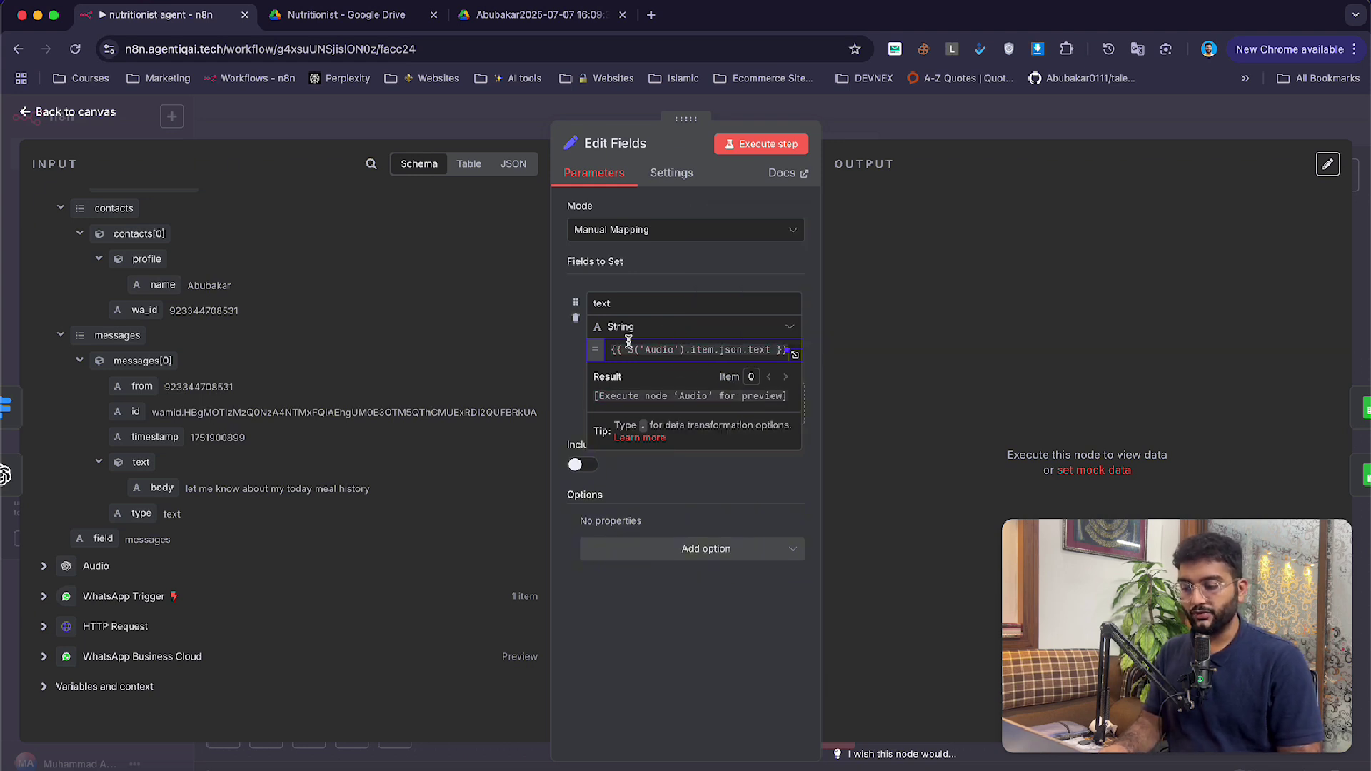
- Insert the WhatsApp Trigger's messages reference above the Audio reference in the Edit Fields text expression, separated by a blank line
left_click(611, 350)
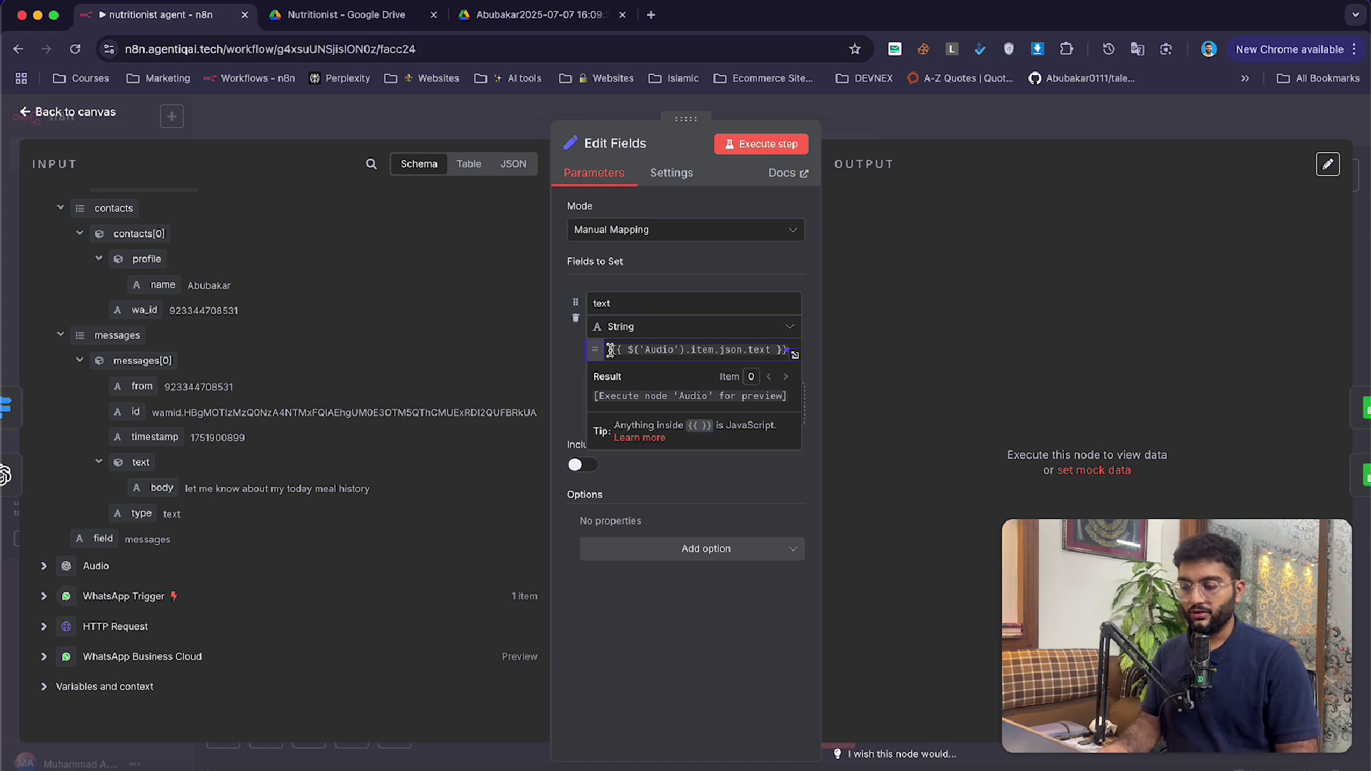
key("Return")
key("Return")
scroll(257, 396, "up", 3)
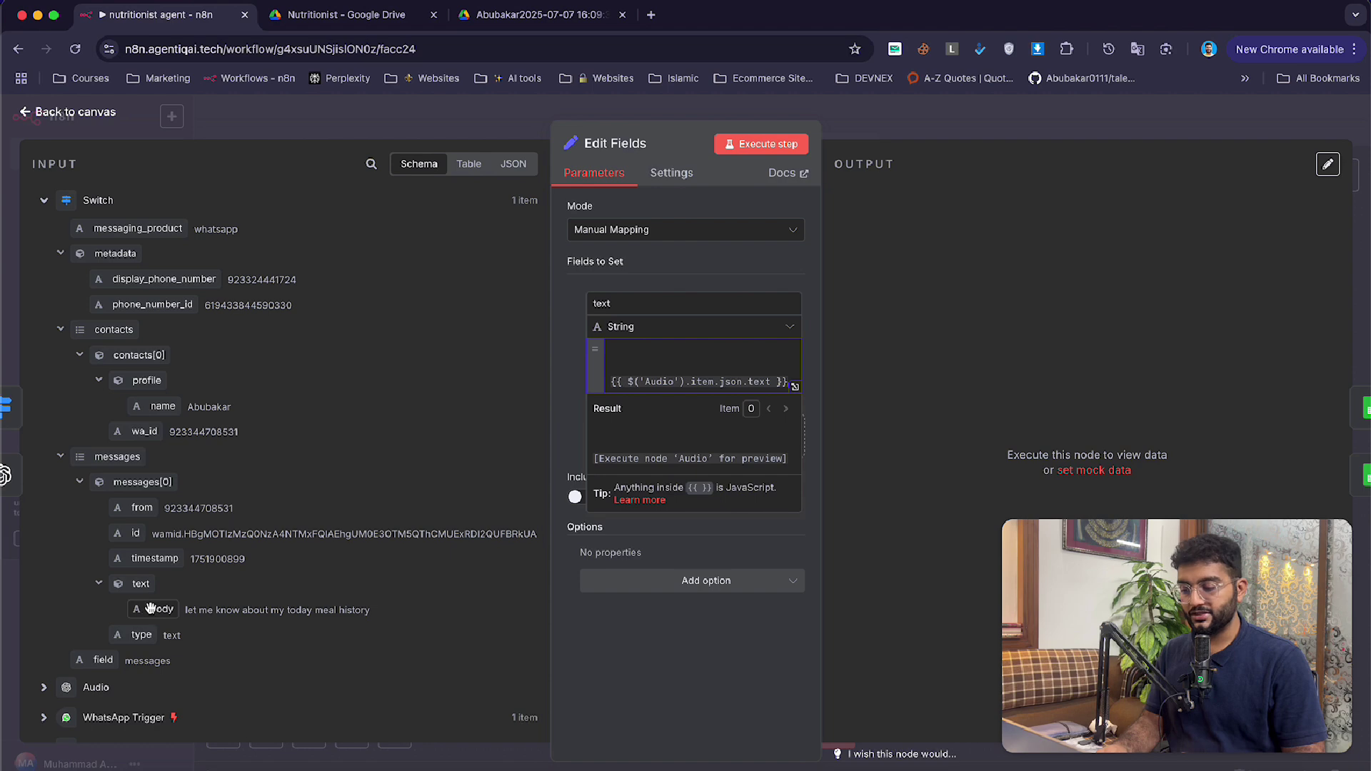
scroll(153, 607, "down", 3)
left_click(182, 598)
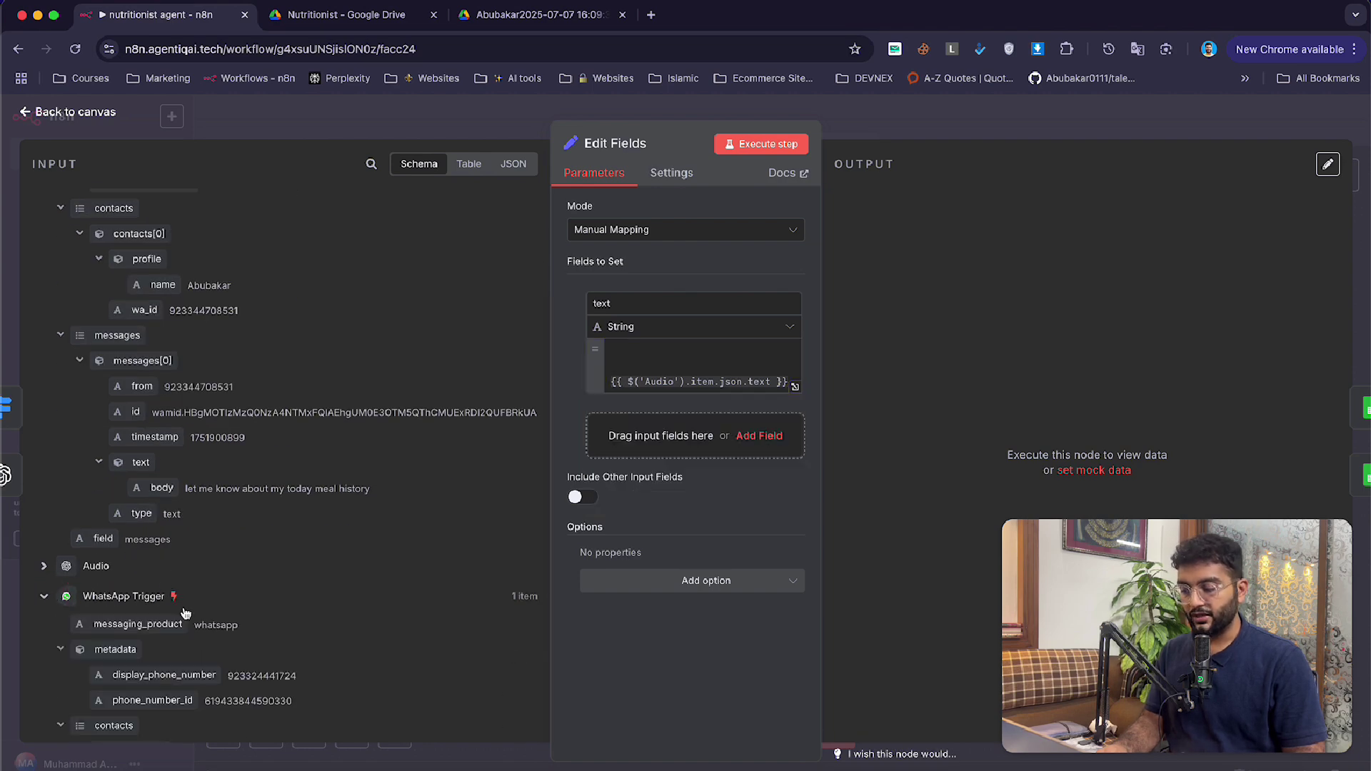
scroll(286, 518, "down", 5)
left_click_drag(117, 523, 628, 350)
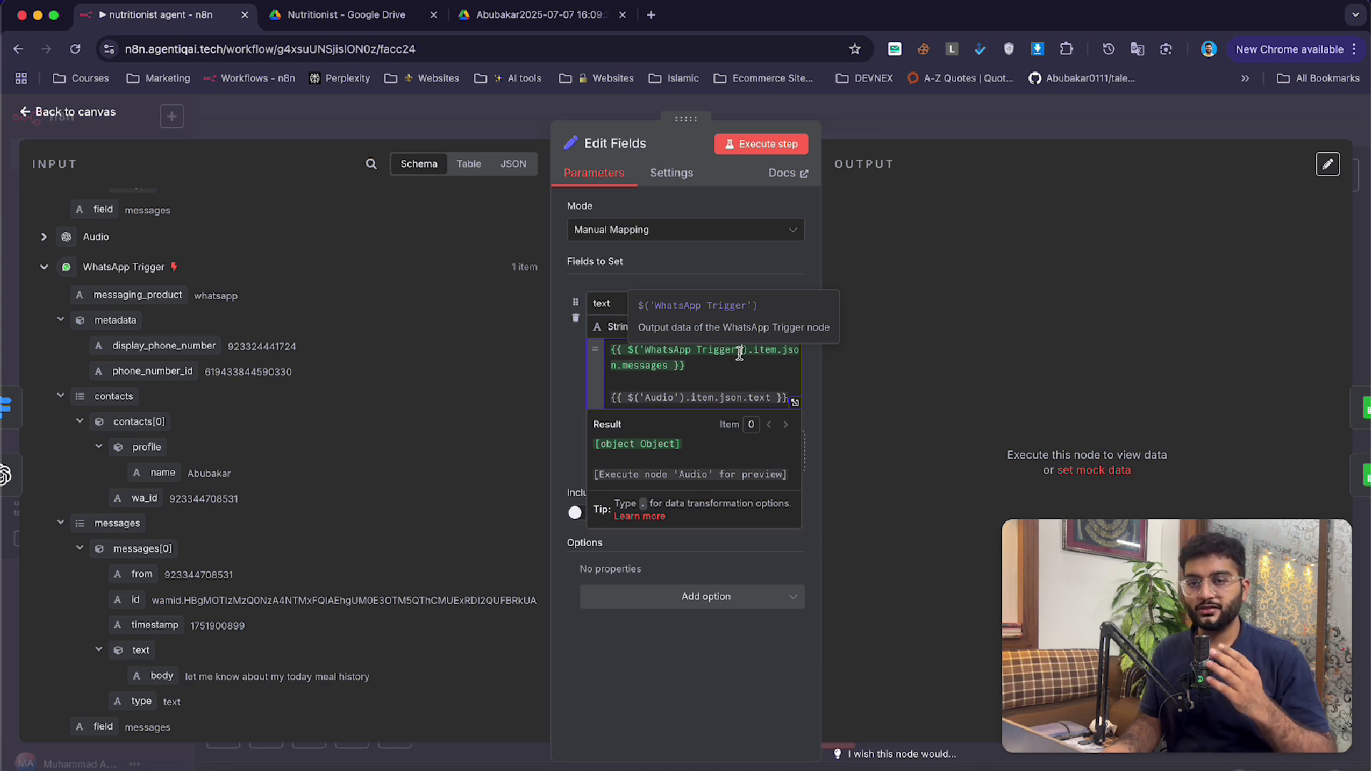
- Expand the expression for editing and append && $json.messages[0].text.body inside the WhatsApp Trigger braces
left_click(726, 364)
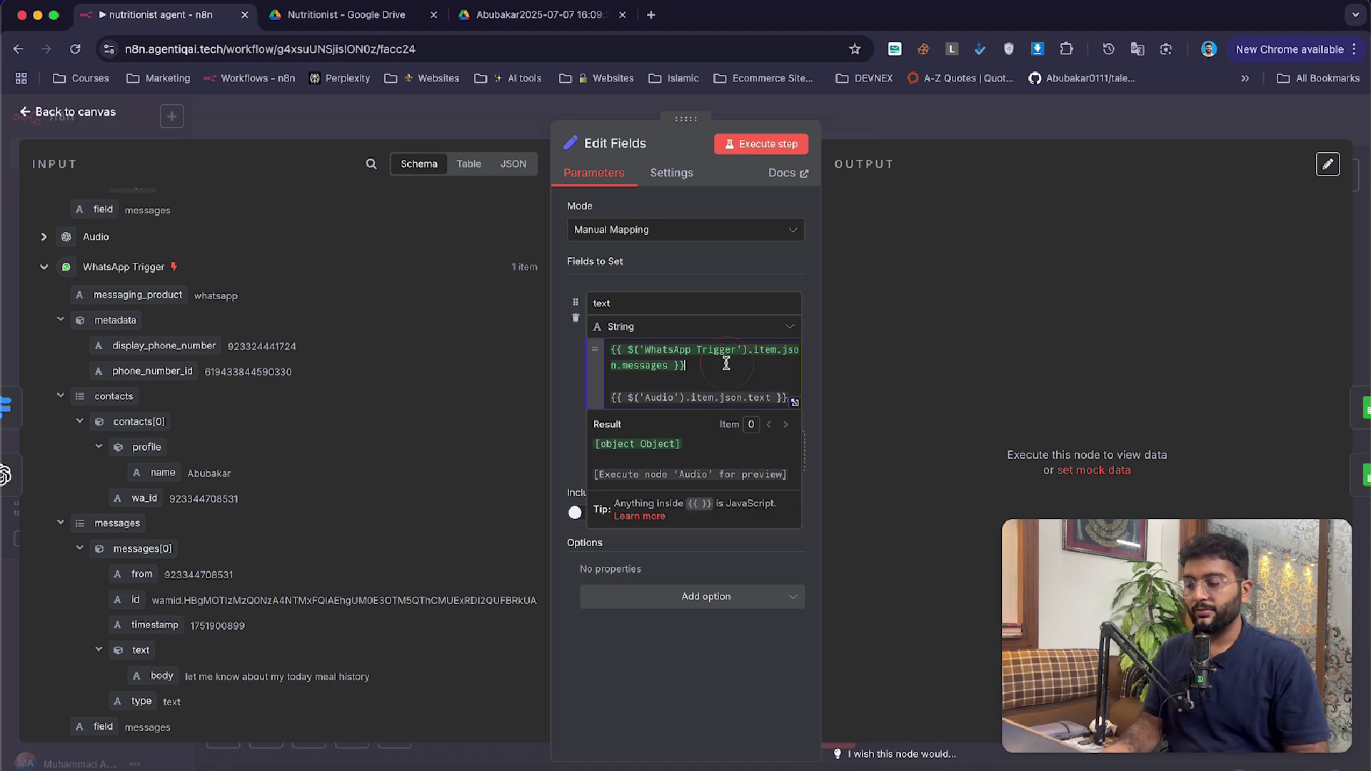
left_click(669, 363)
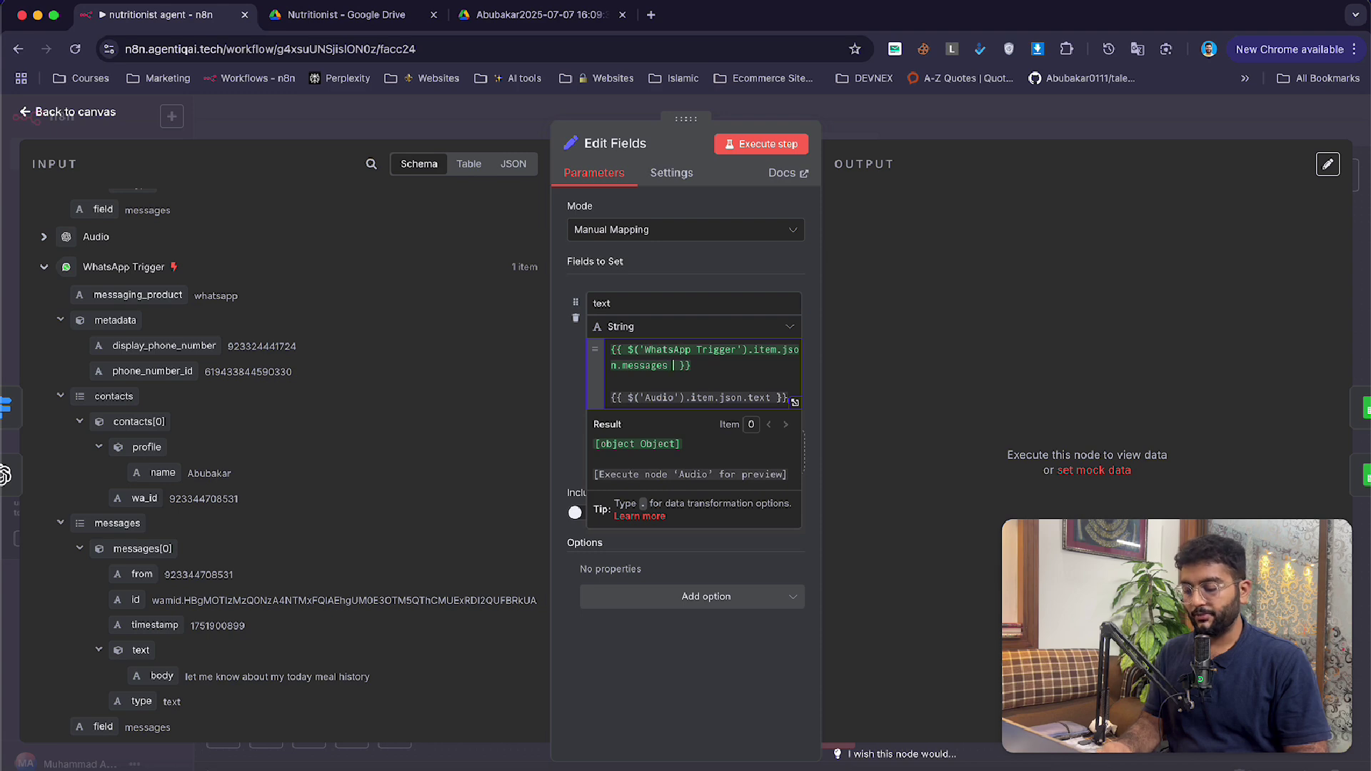
left_click(795, 404)
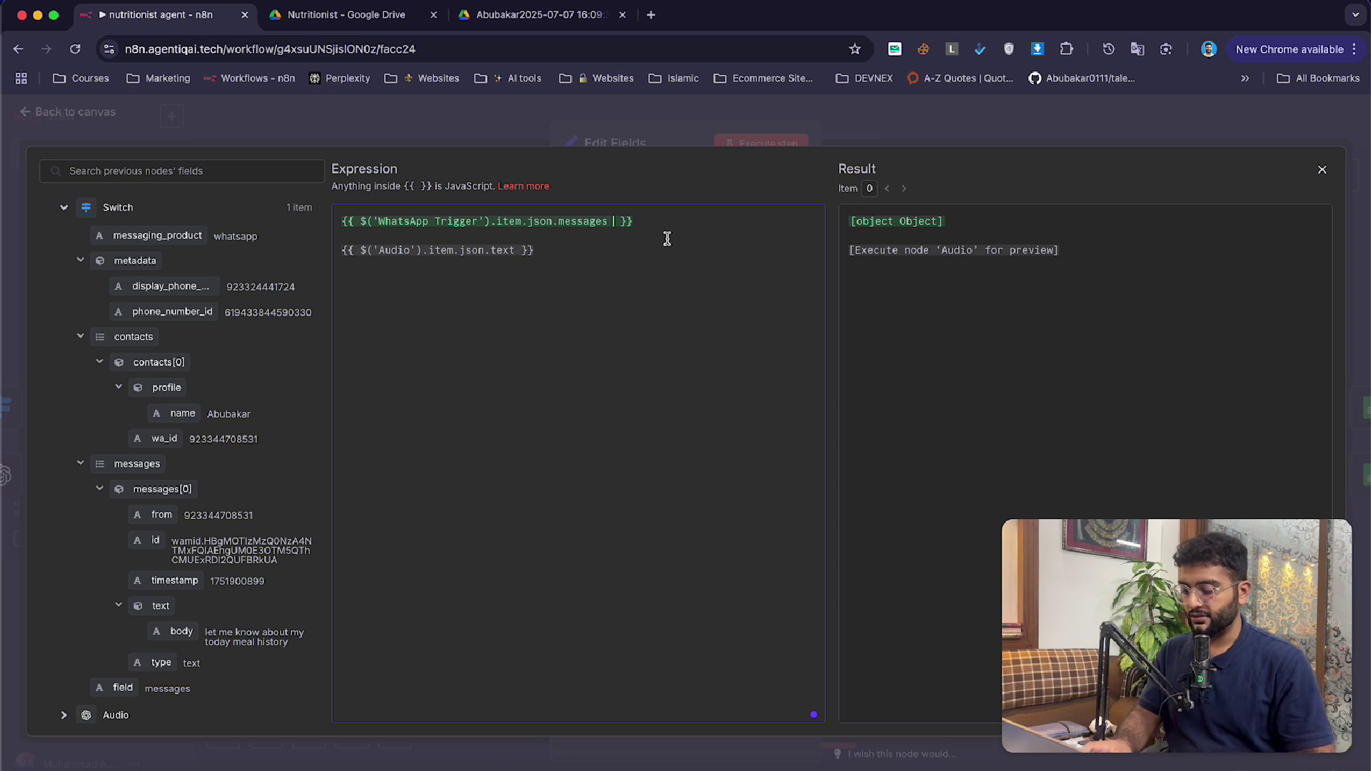
type("&&")
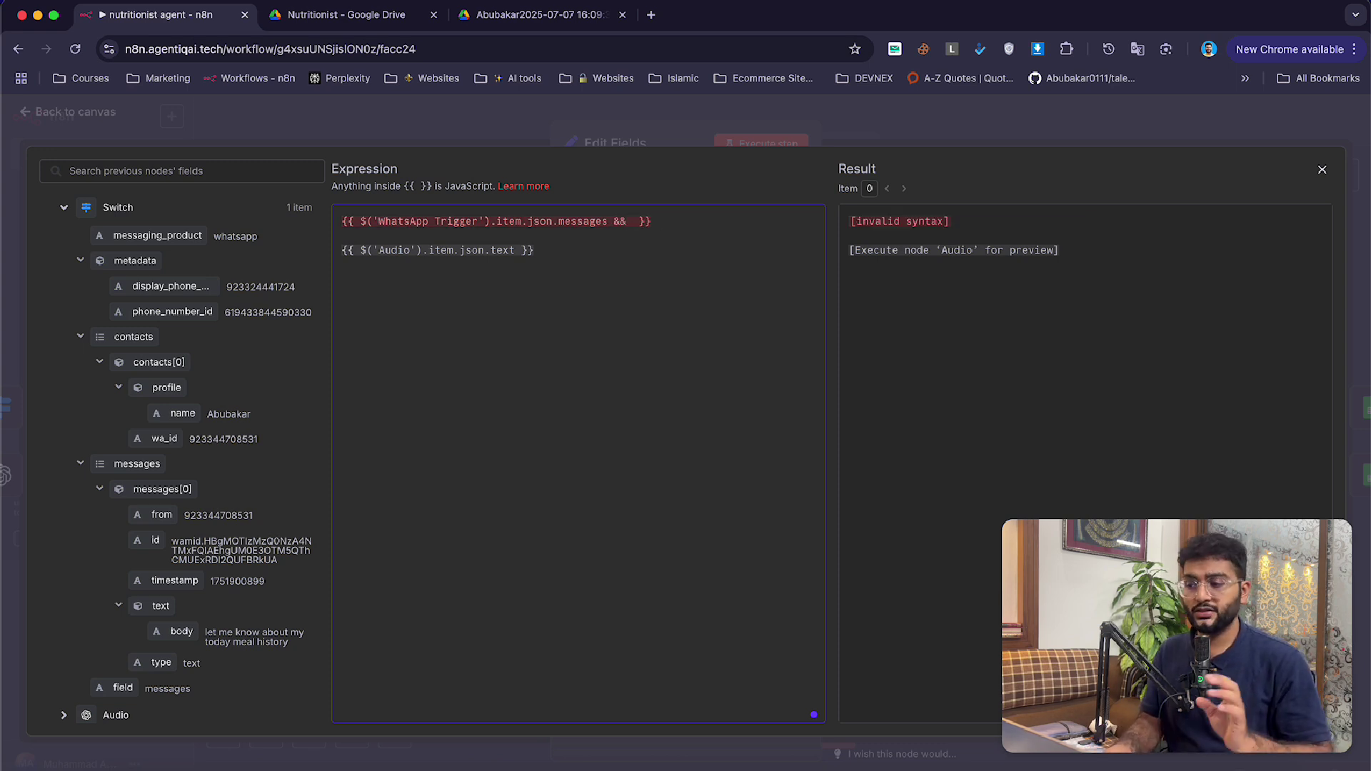
scroll(218, 511, "down", 3)
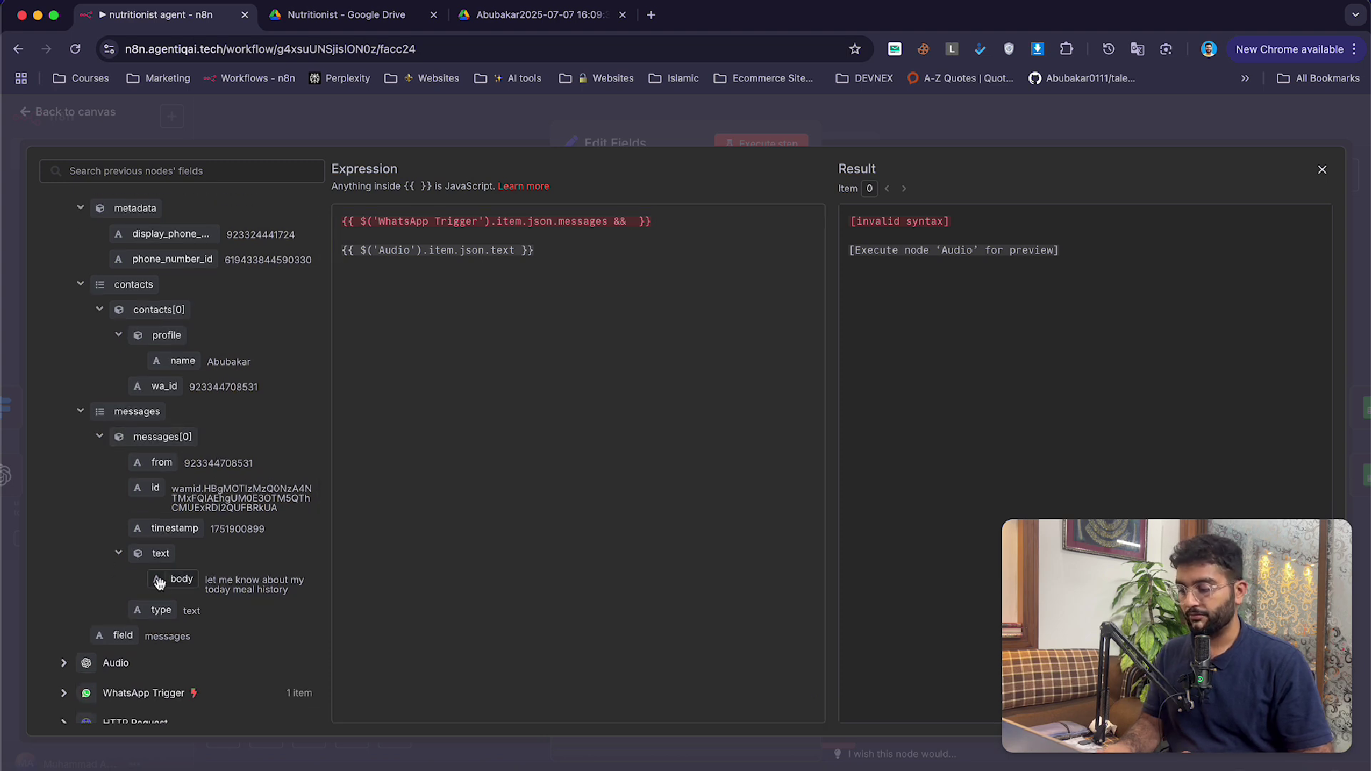
left_click_drag(159, 582, 646, 225)
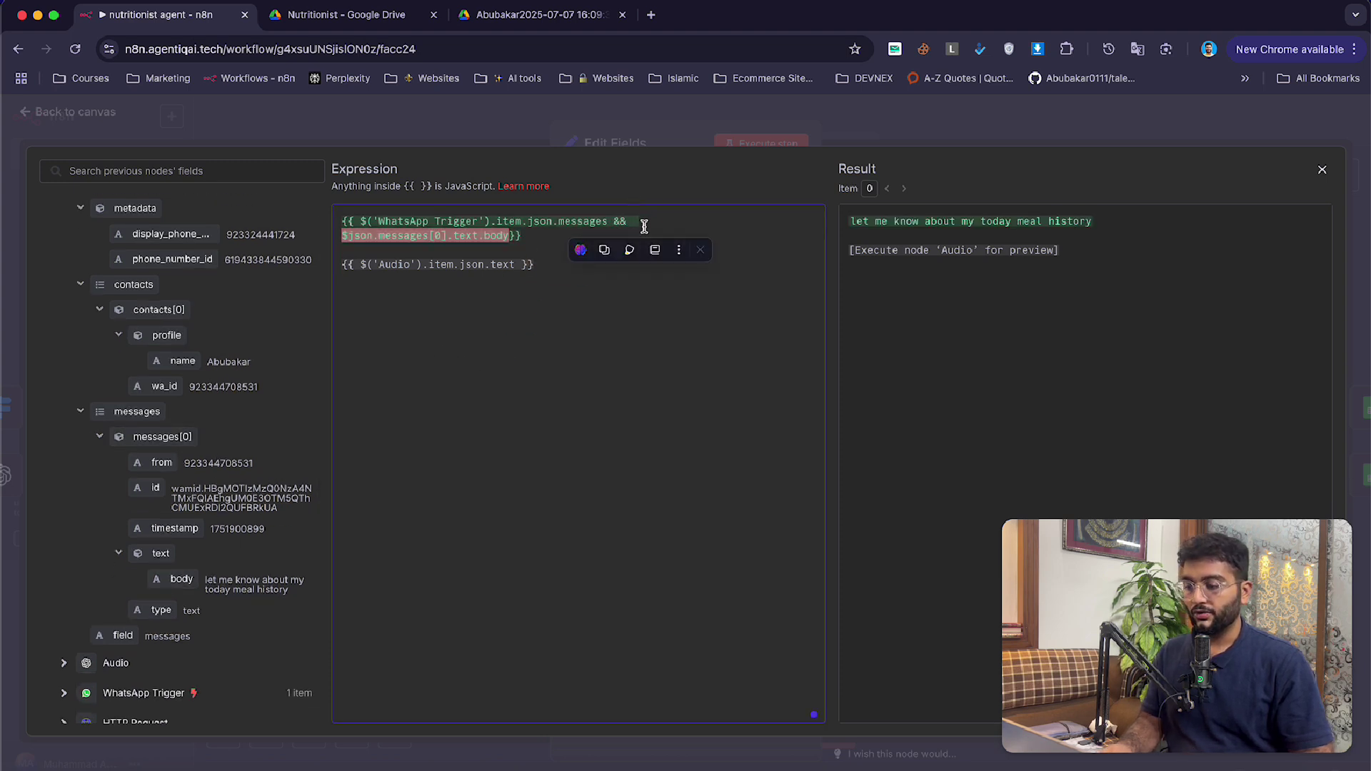
- Turn the condition into a ternary with optional chaining: $json.messages[0]?.text?.body ? $json.messages[0].text.body :
left_click(445, 236)
type("?")
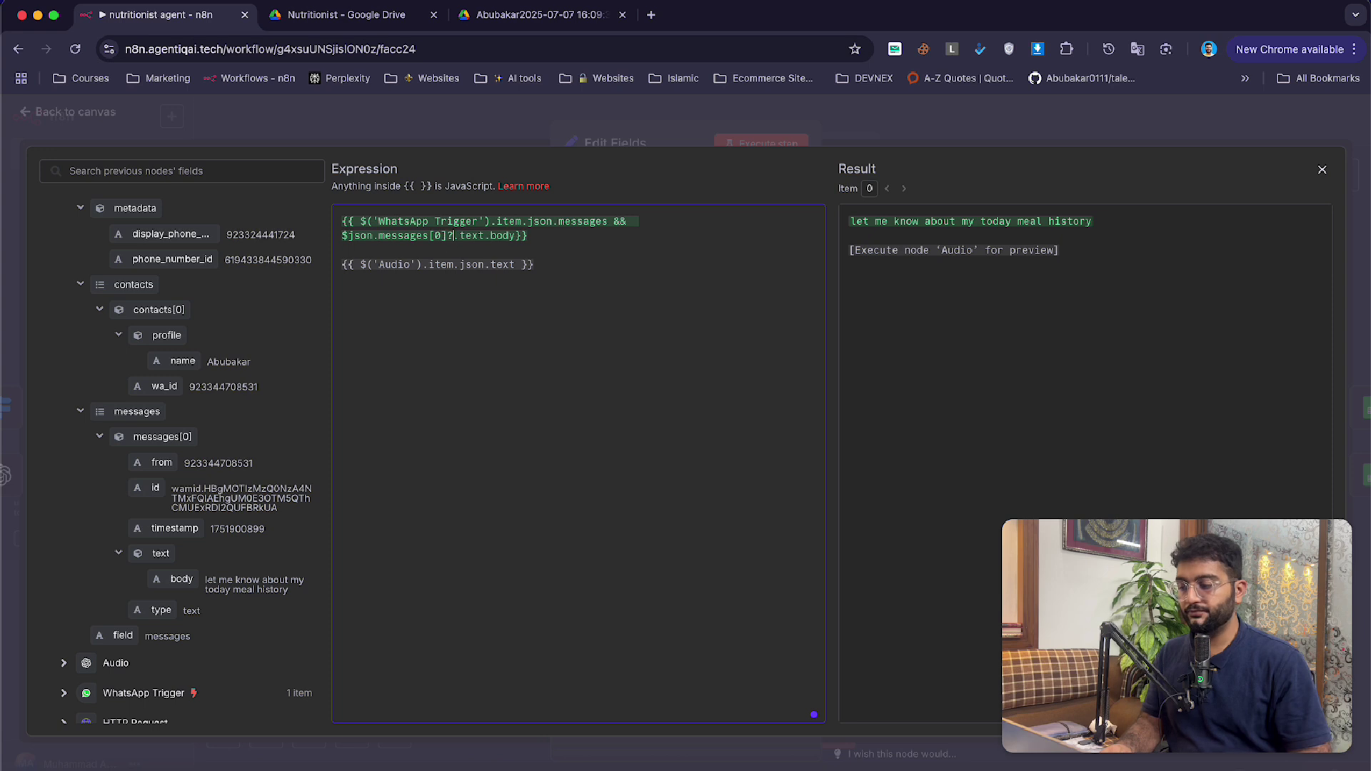
left_click(485, 236)
type(">")
type("?")
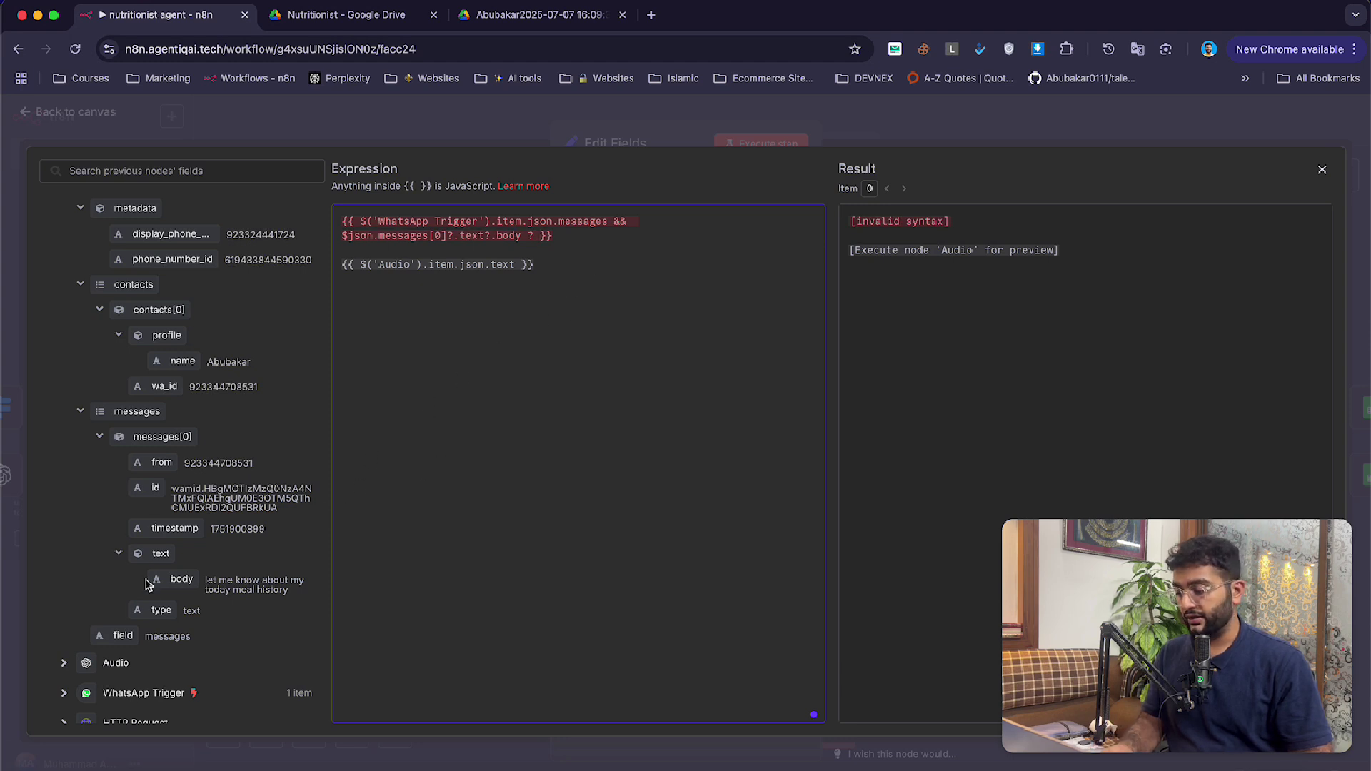
left_click_drag(181, 579, 538, 240)
left_click(712, 234)
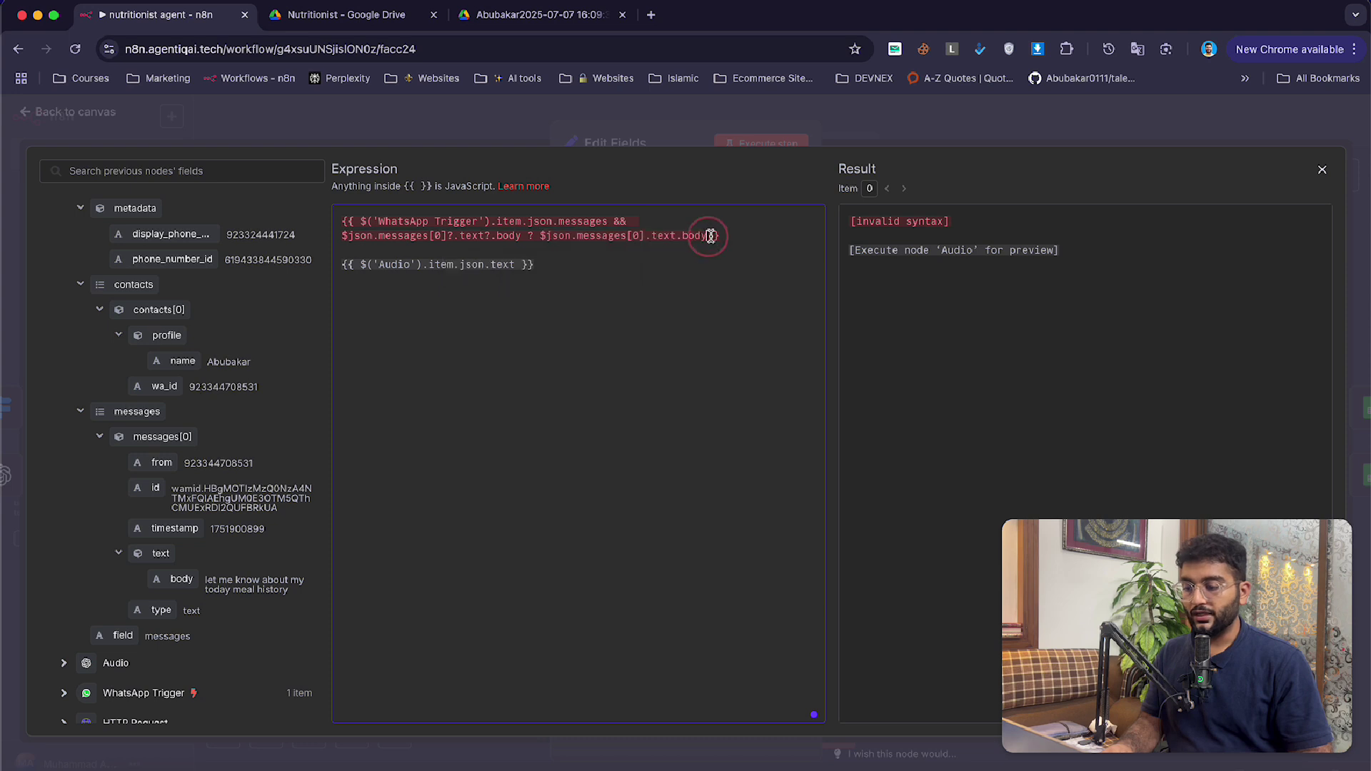
type(":")
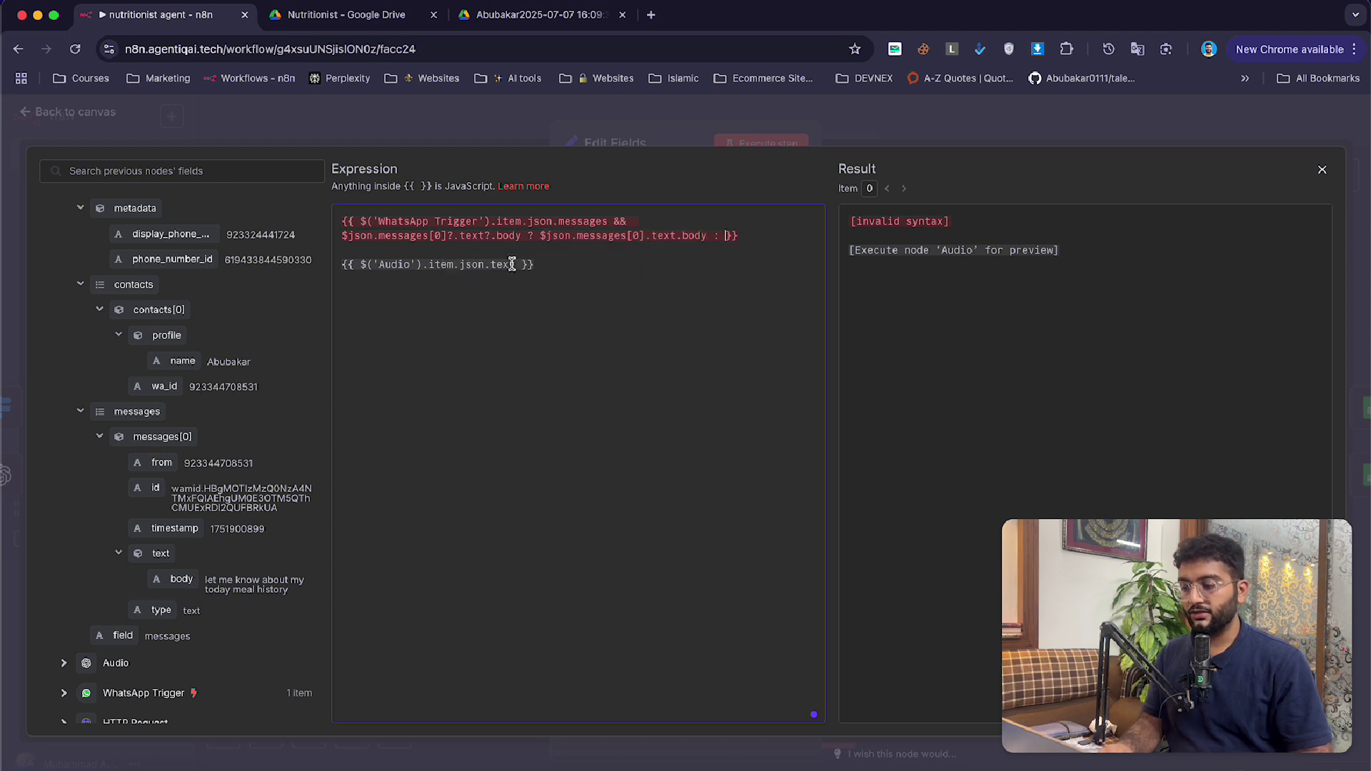
- Move $('Audio').item.json.text into the ternary's else branch on its own line and remove the leftover empty braces
left_click_drag(523, 265, 360, 265)
key("super+c")
key("BackSpace")
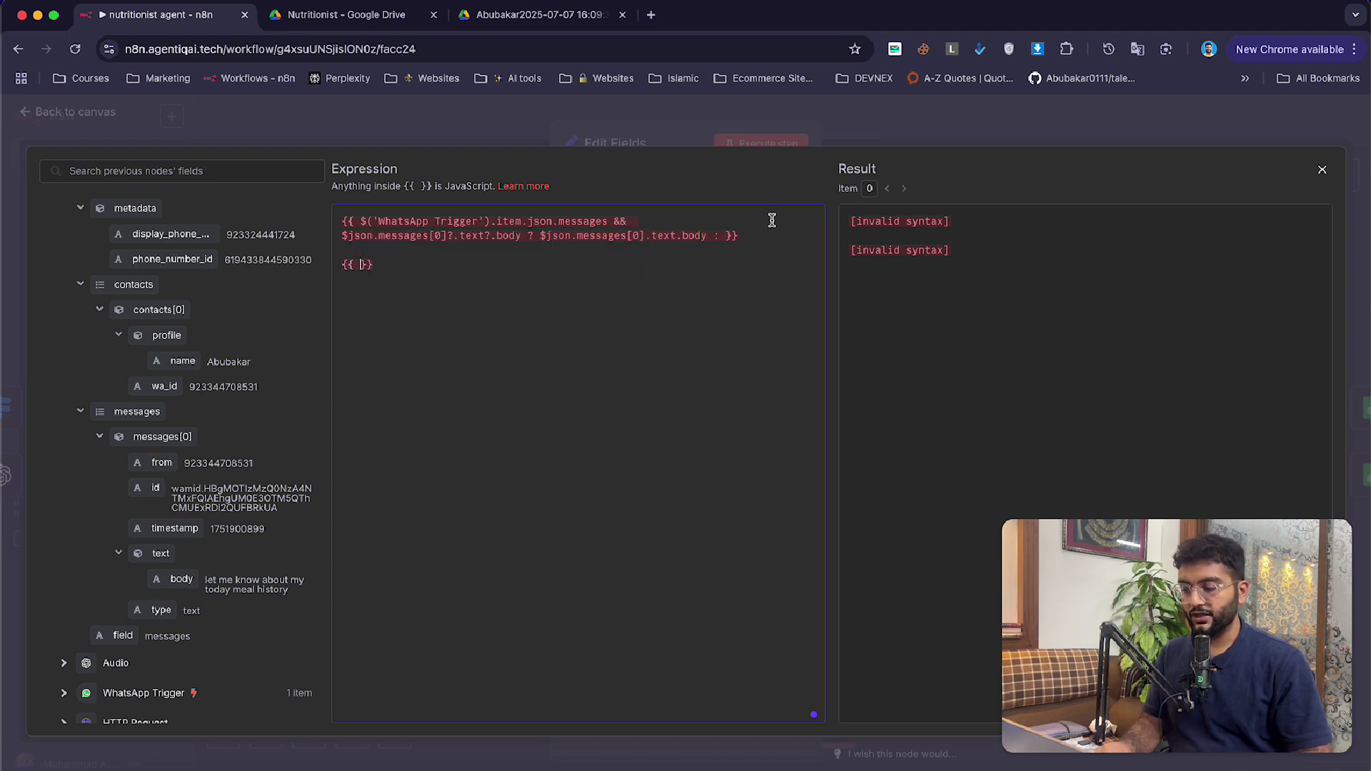
left_click(721, 236)
key("super+v")
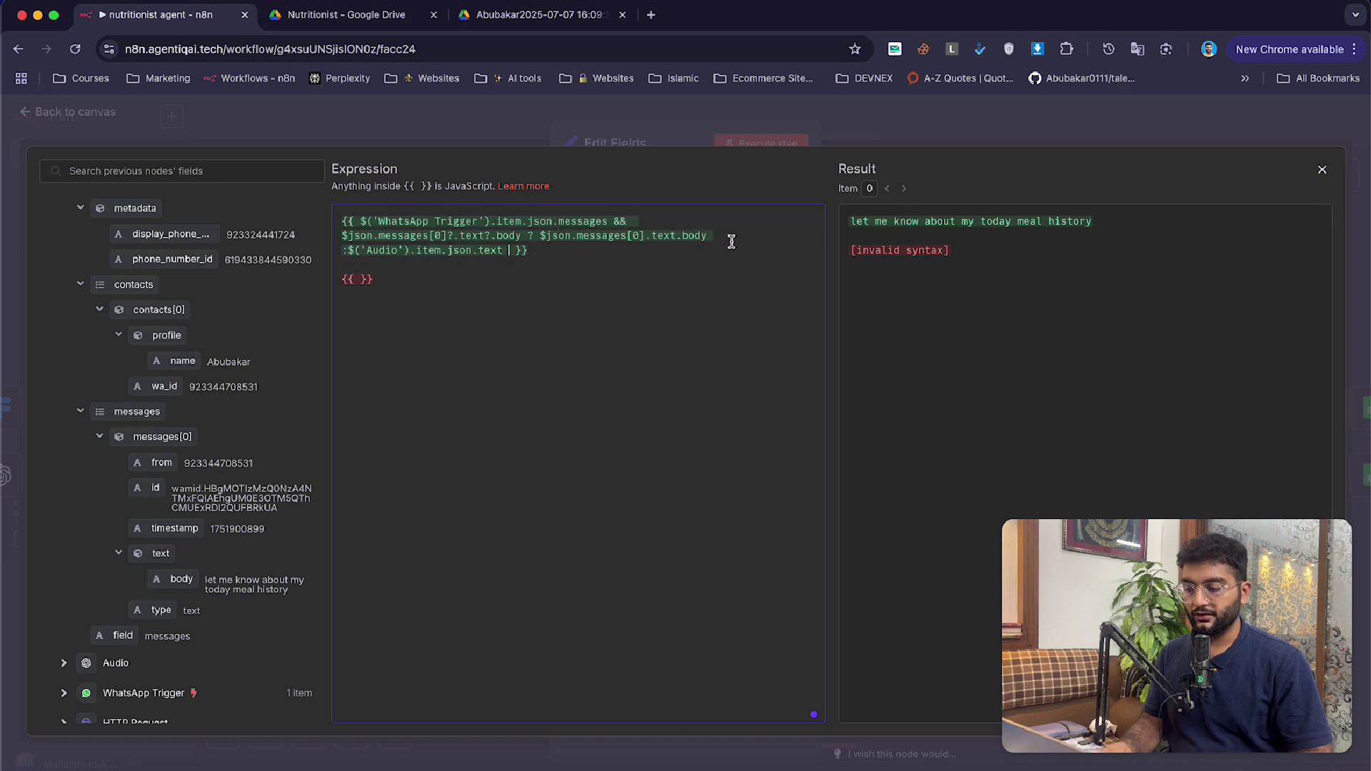
left_click(346, 250)
left_click_drag(415, 278, 338, 269)
key("BackSpace")
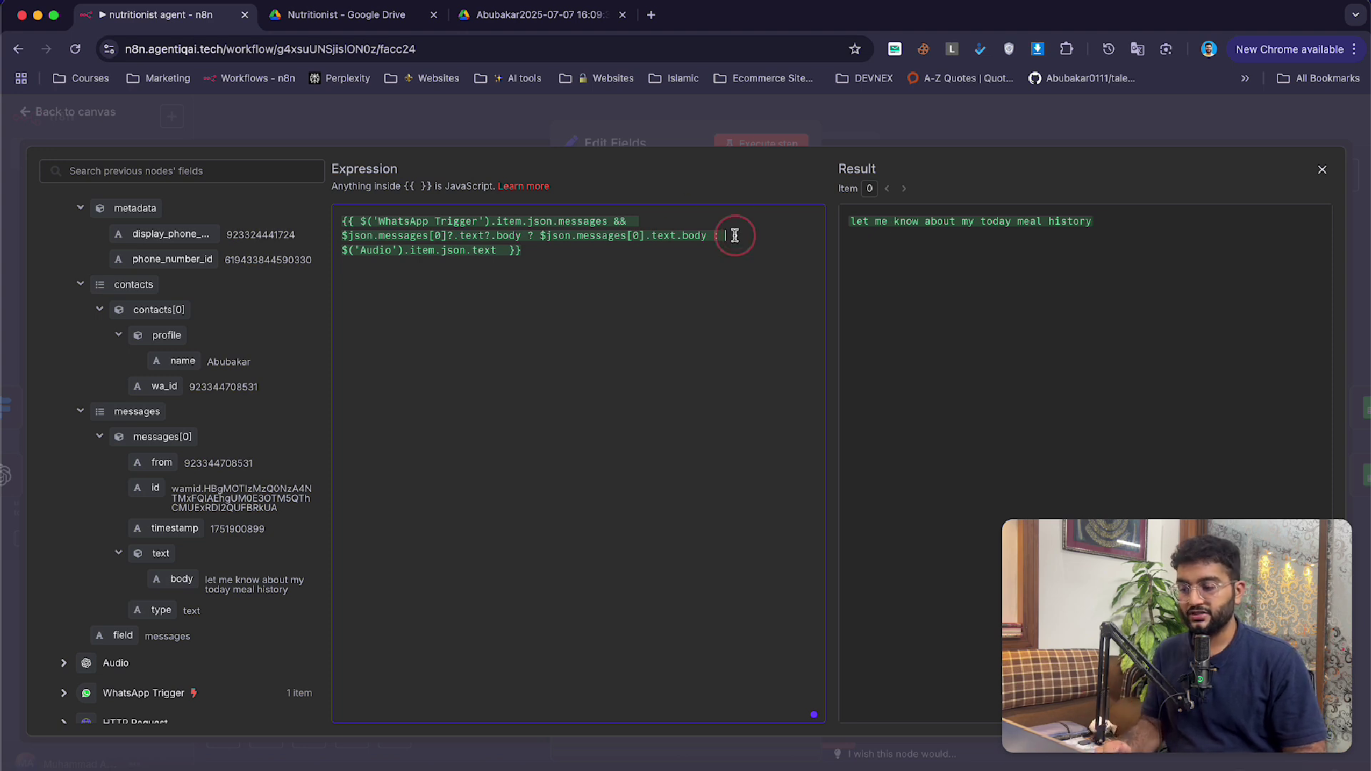
key("Right")
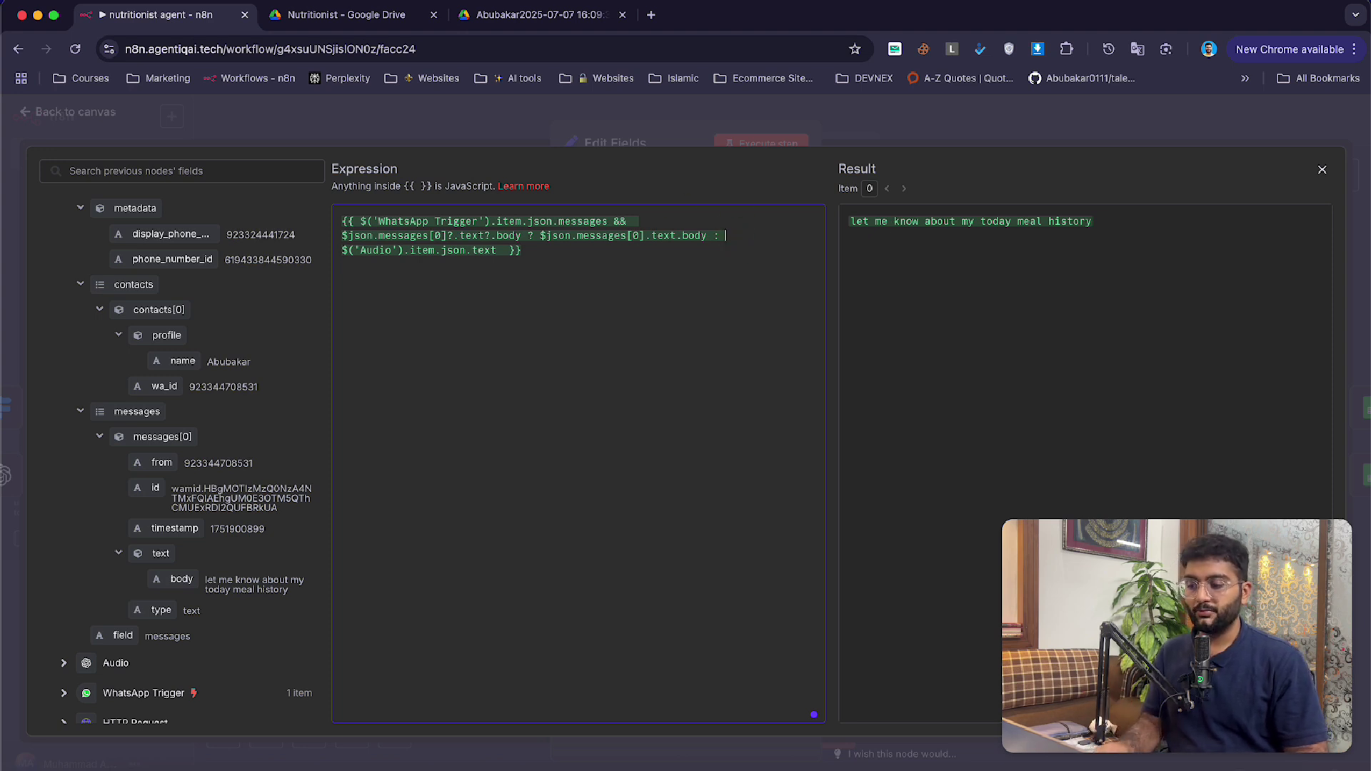
key("Return")
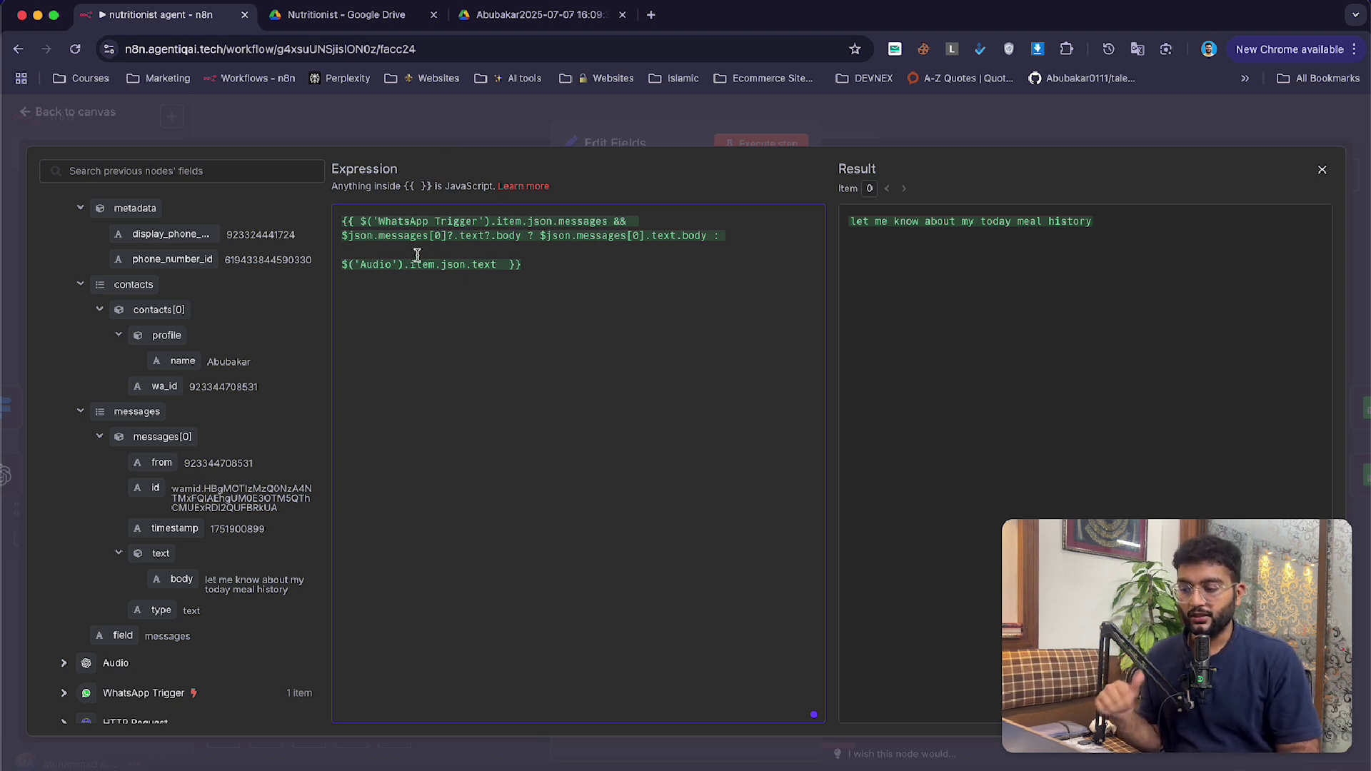
- Close the expression and the Edit Fields node, and save the workflow
left_click(470, 129)
left_click(485, 136)
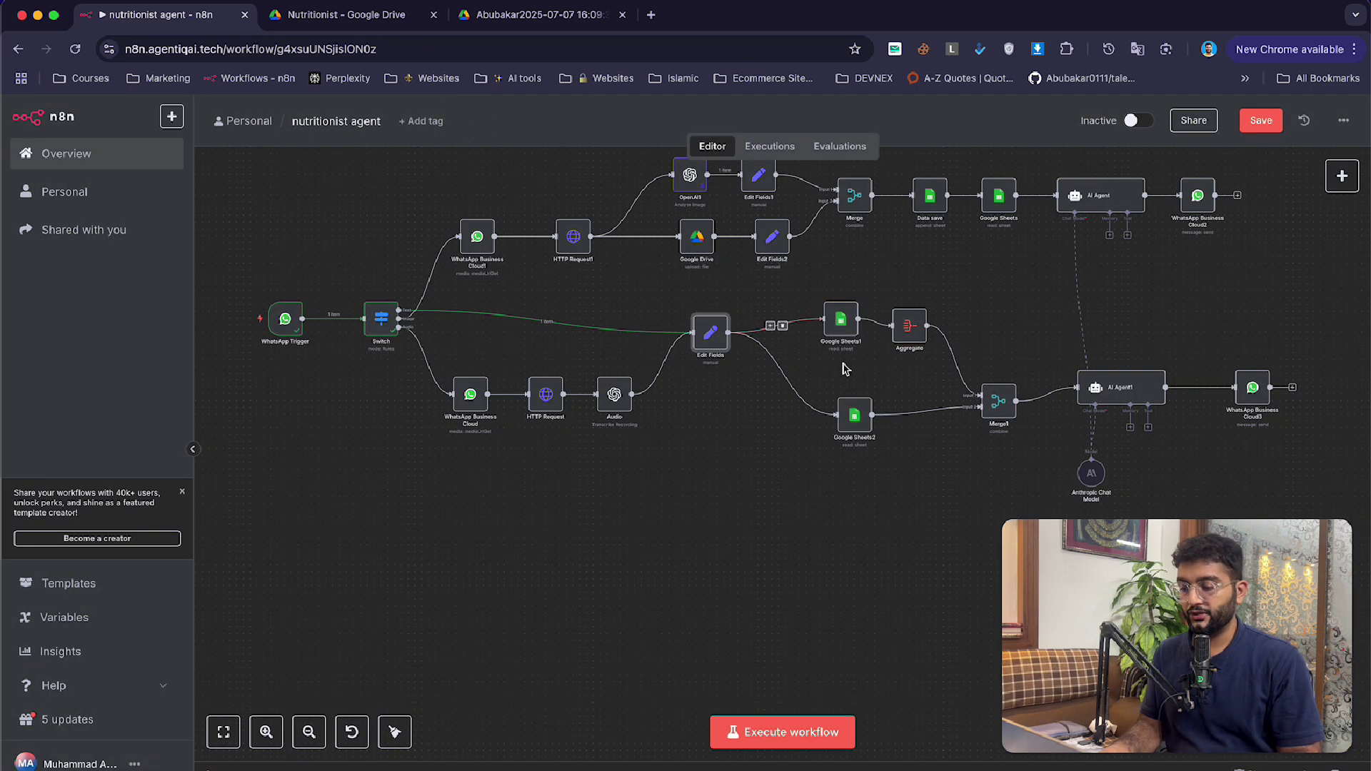
left_click(1261, 122)
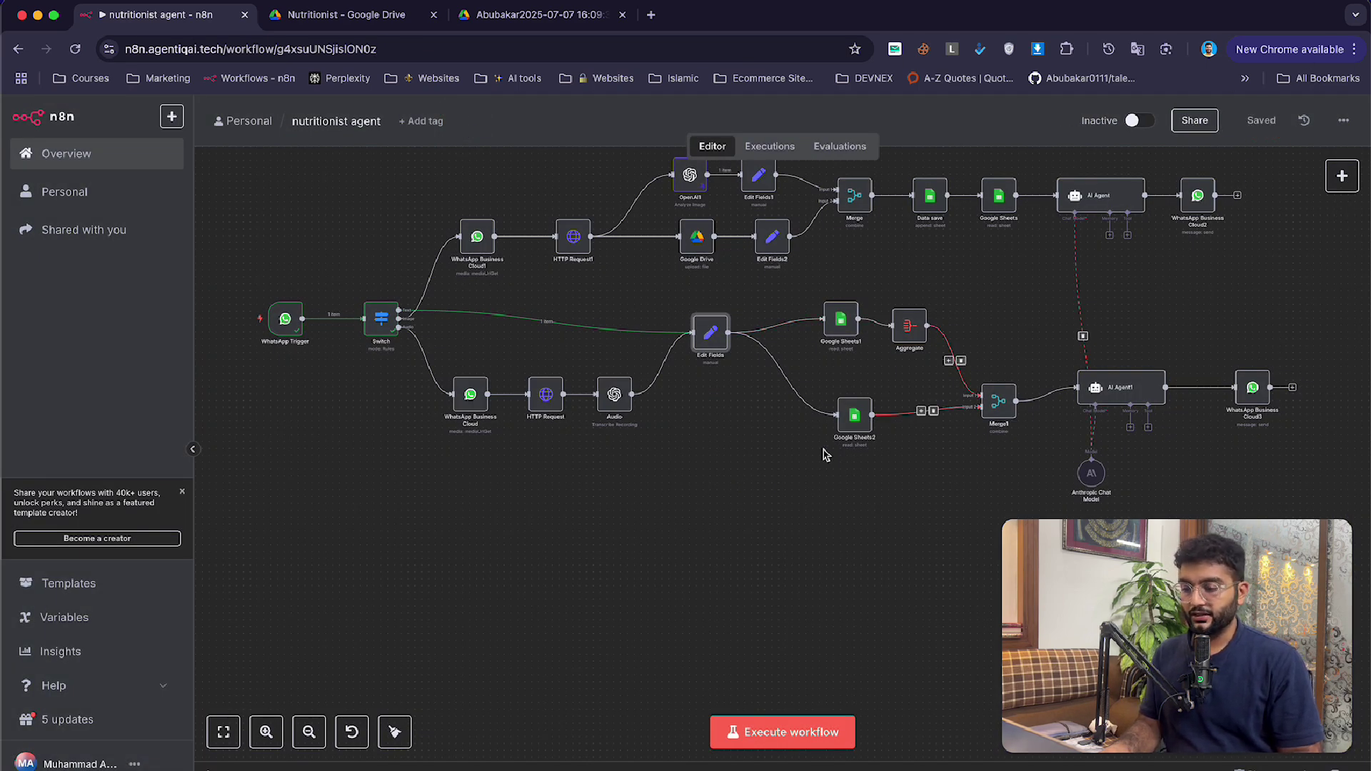
- Execute only the Edit Fields node and check the text value in its output
left_click(701, 308)
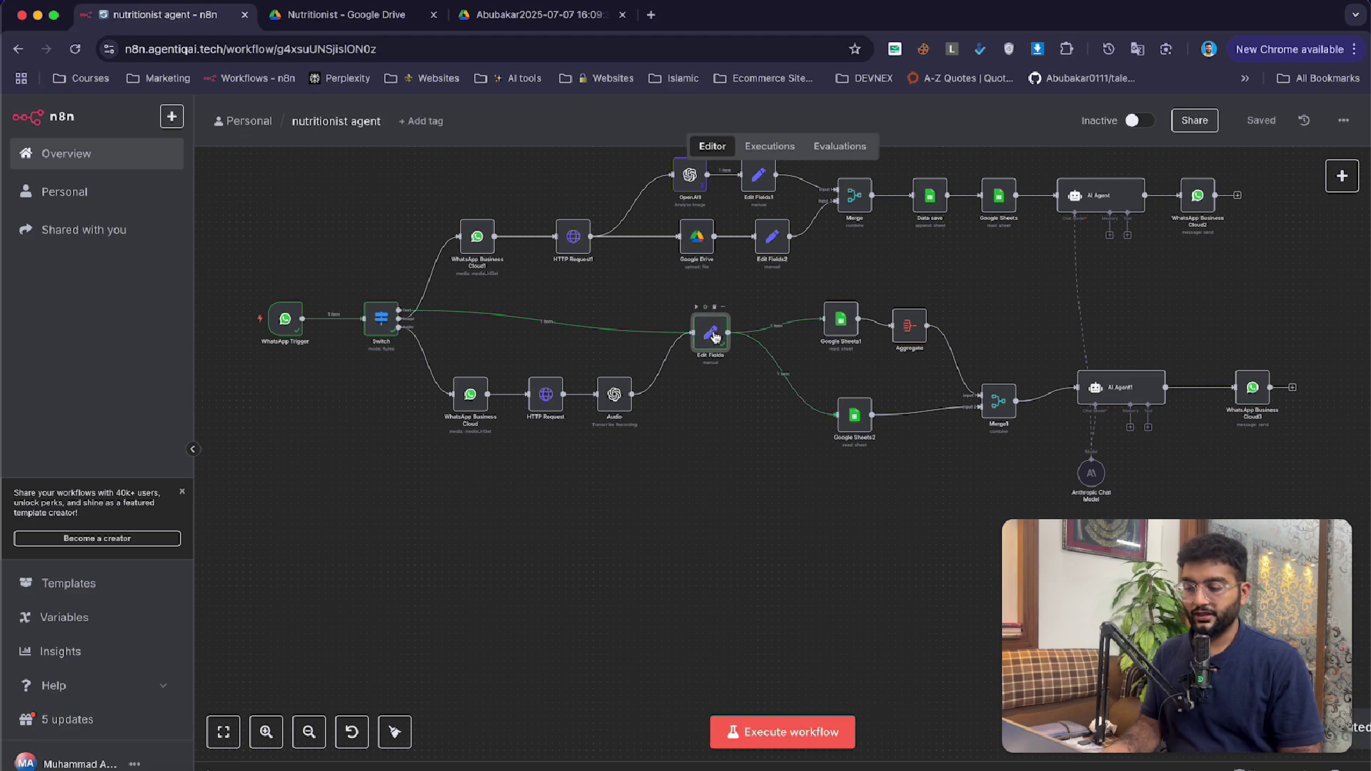
double_click(711, 333)
left_click_drag(907, 256, 1088, 257)
left_click(1088, 257)
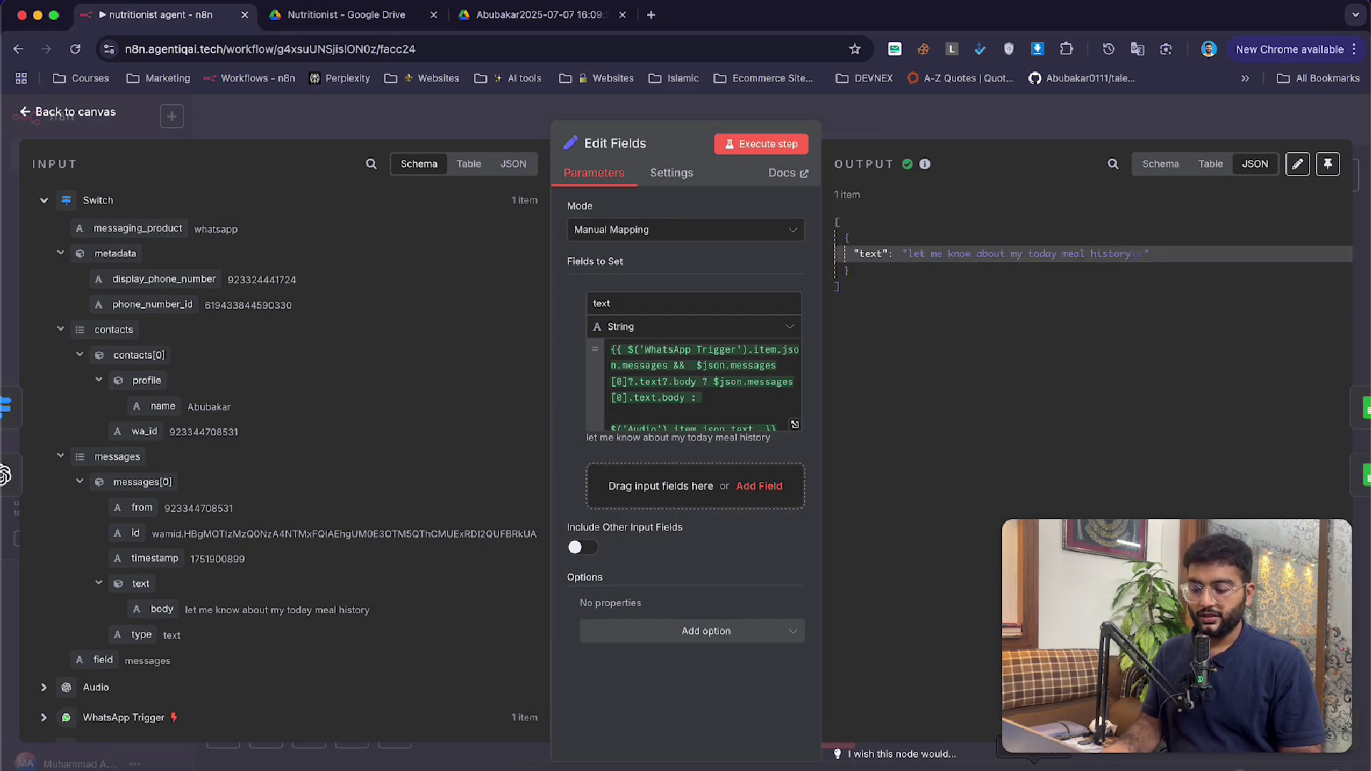
key("super+Tab")
key("super+Tab")
key("Escape")
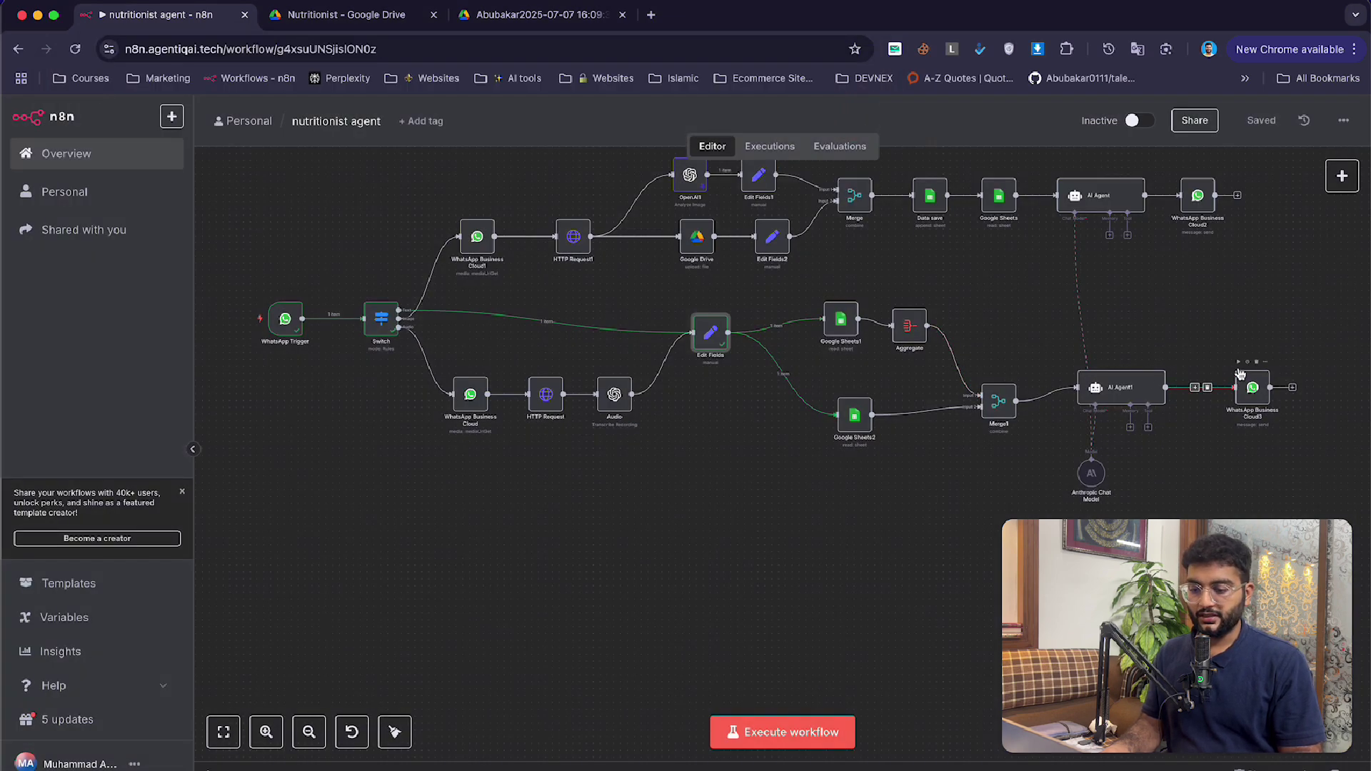
- Execute the workflow up to the final WhatsApp Business Cloud3 node and follow the run through AI Agent1
left_click(1239, 362)
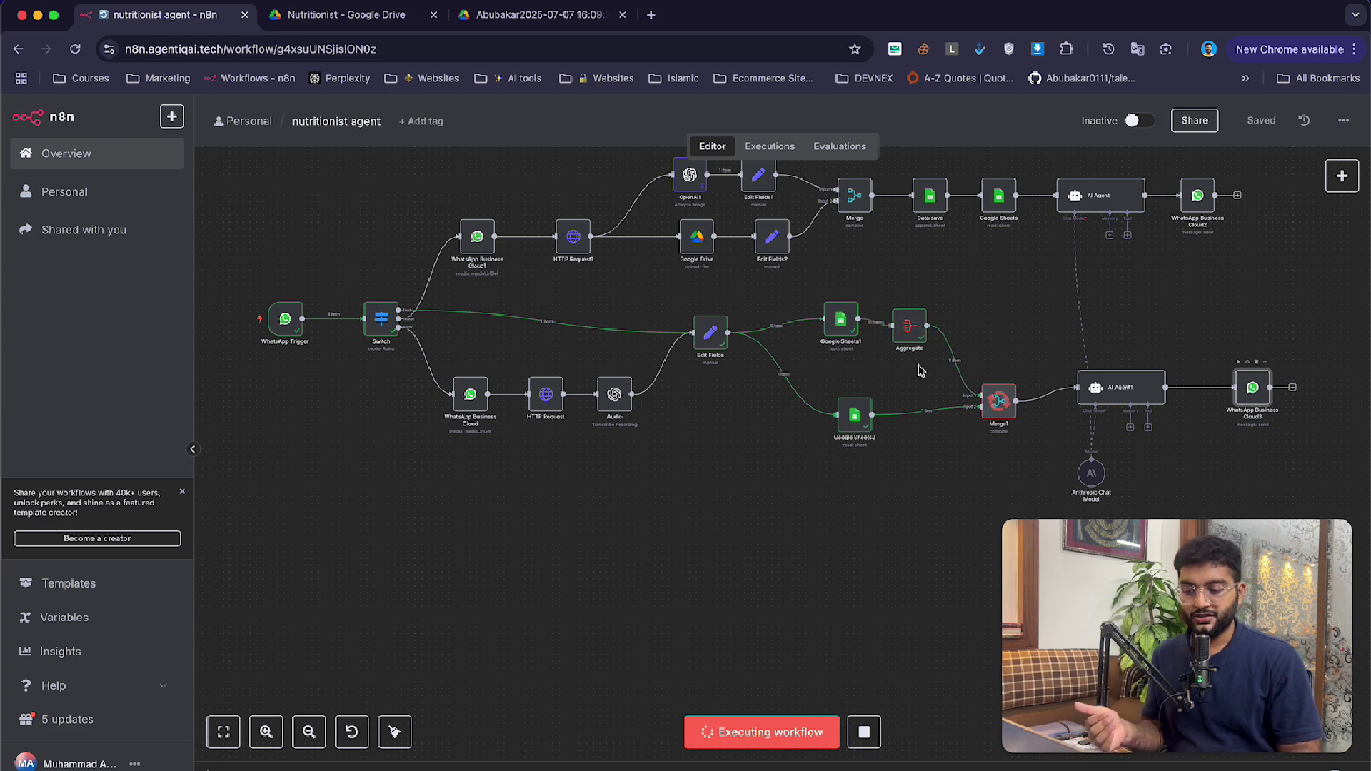
scroll(914, 385, "right", 3)
scroll(914, 386, "down", 1)
scroll(903, 399, "right", 5)
scroll(903, 399, "up", 1)
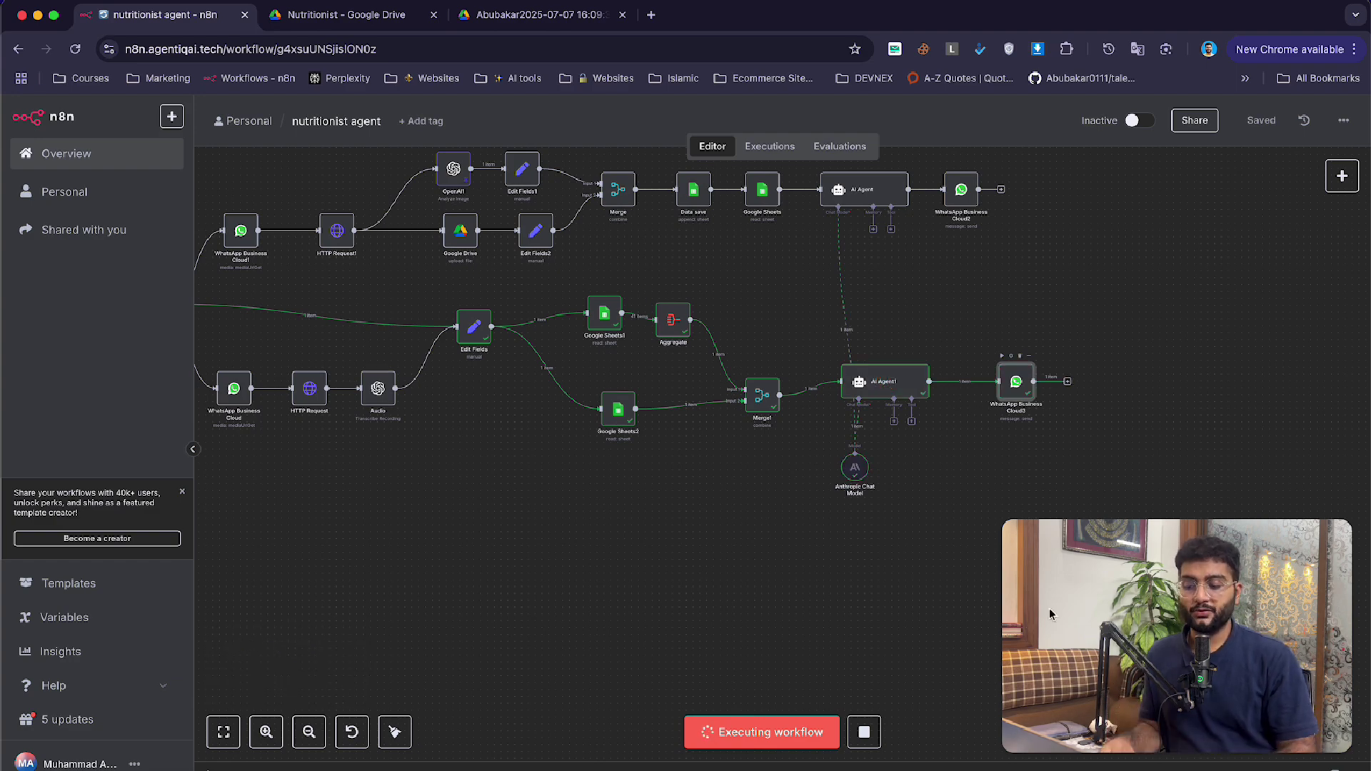
- Switch to the Devnex WhatsApp chat and expand the agent's reply to read the full meal history
key("super+Tab")
scroll(477, 452, "down", 1)
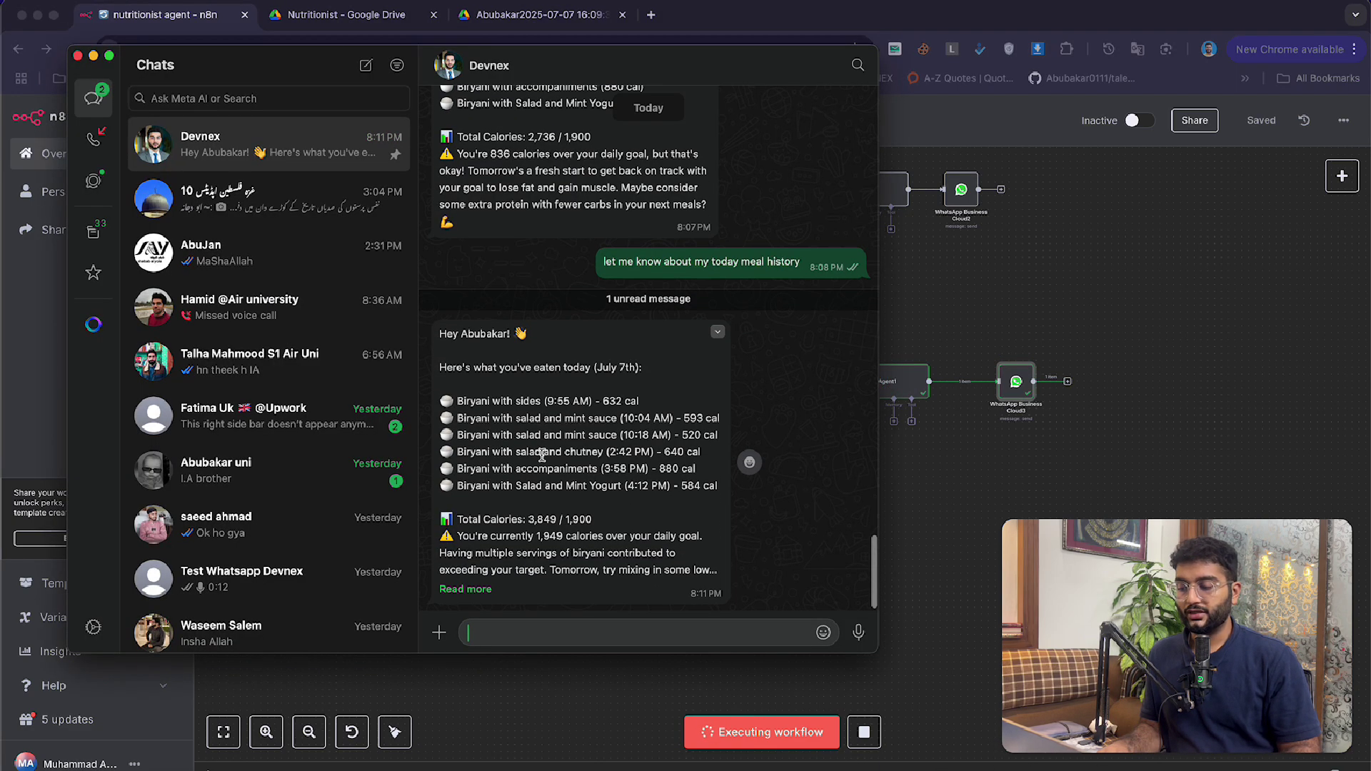
left_click(477, 588)
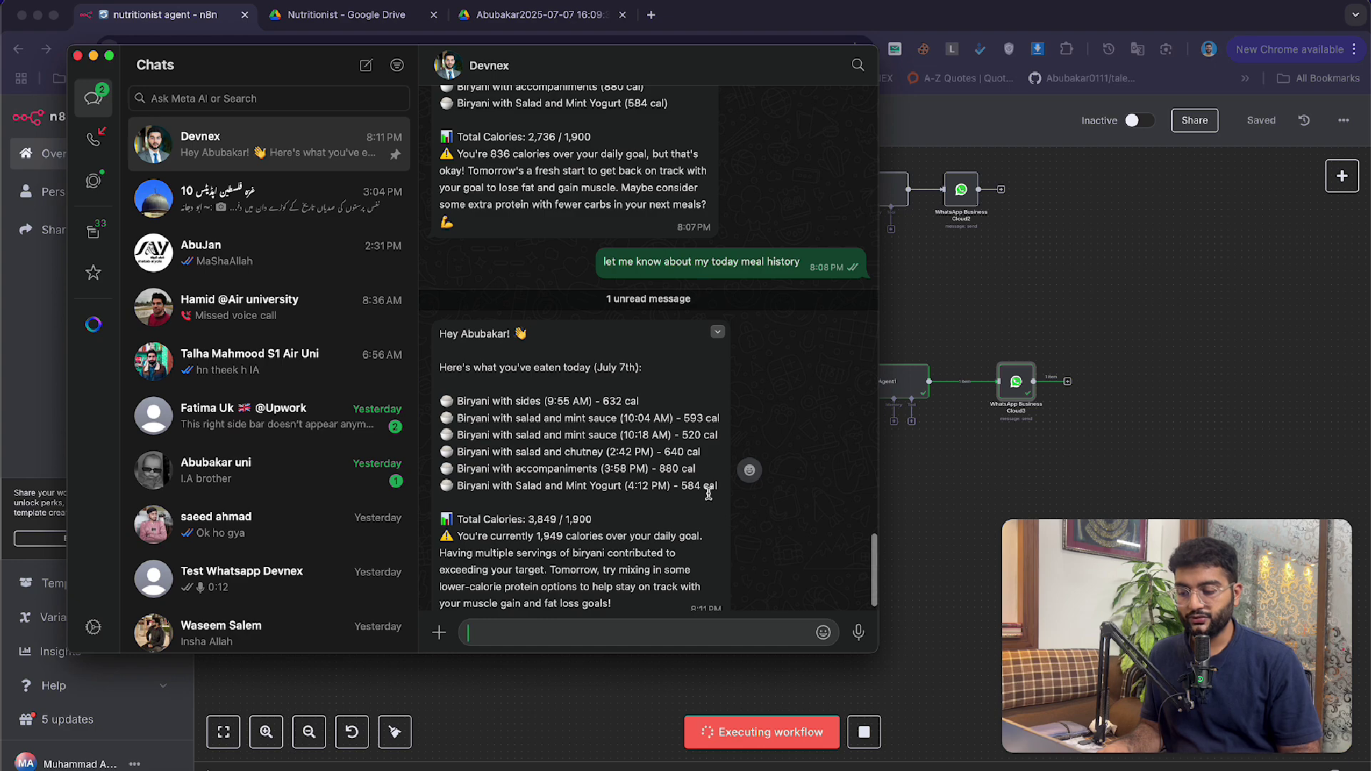
left_click_drag(717, 490, 443, 400)
- Return to n8n and examine the labelled workflow version grouped by coloured sticky notes, from Food Calorie Calculator to Reply back
scroll(955, 322, "left", 3)
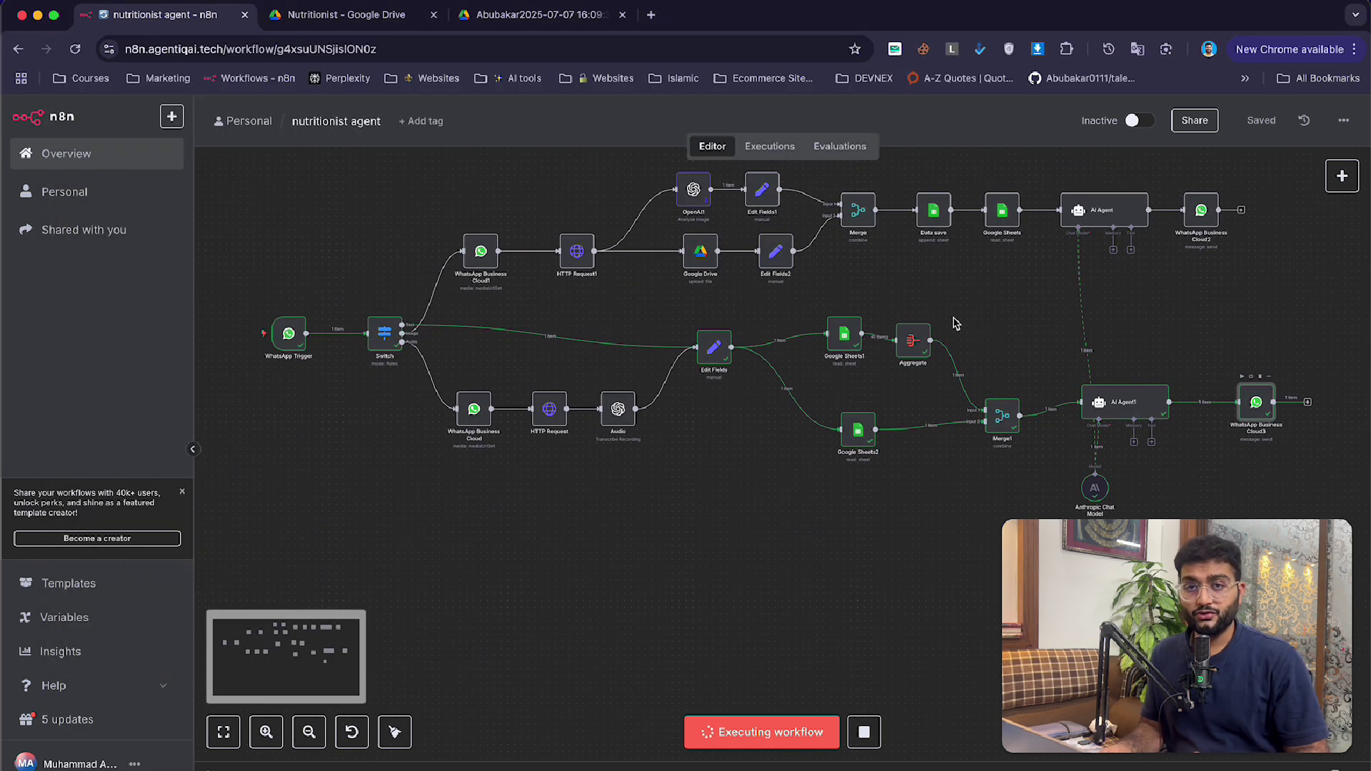
scroll(955, 322, "down", 3)
scroll(954, 322, "right", 3)
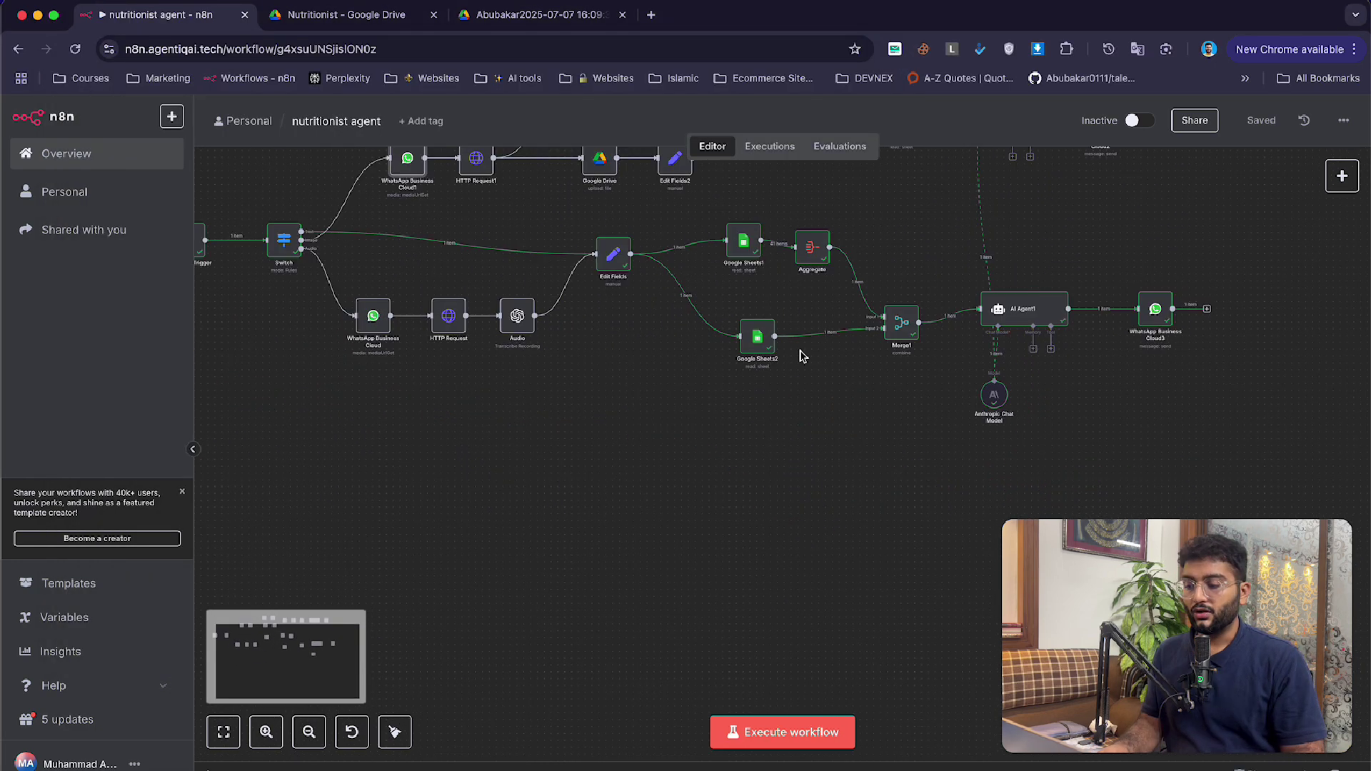
scroll(803, 356, "down", 3)
scroll(748, 299, "down", 2)
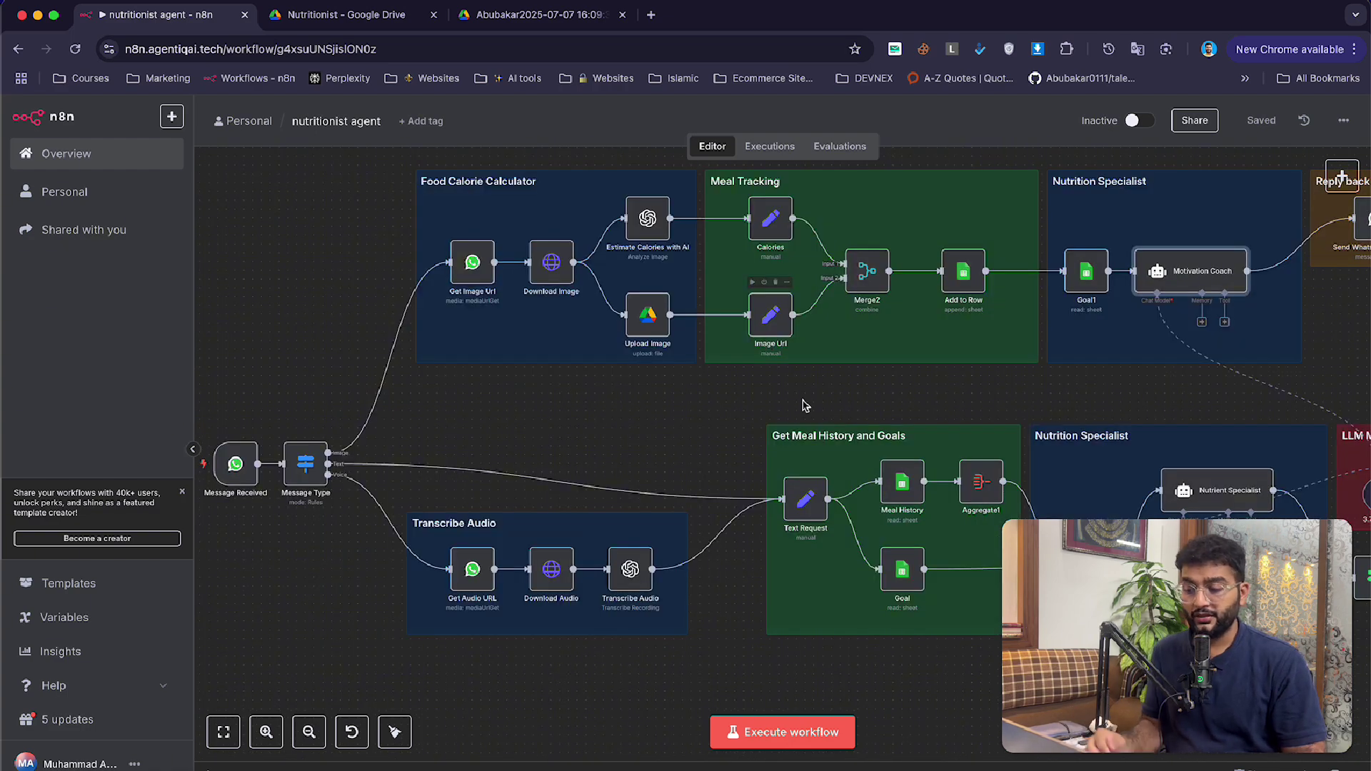
scroll(833, 446, "right", 1)
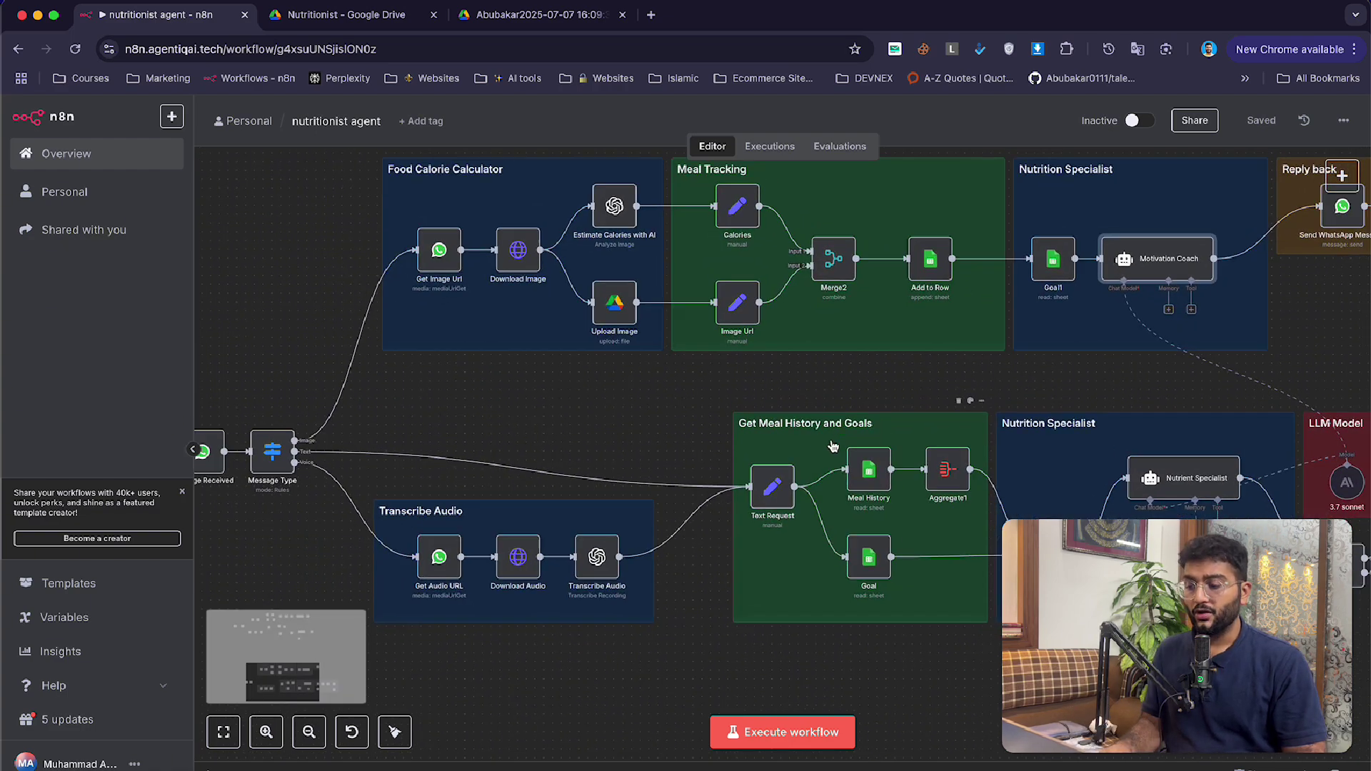
scroll(833, 446, "right", 3)
scroll(833, 447, "up", 1)
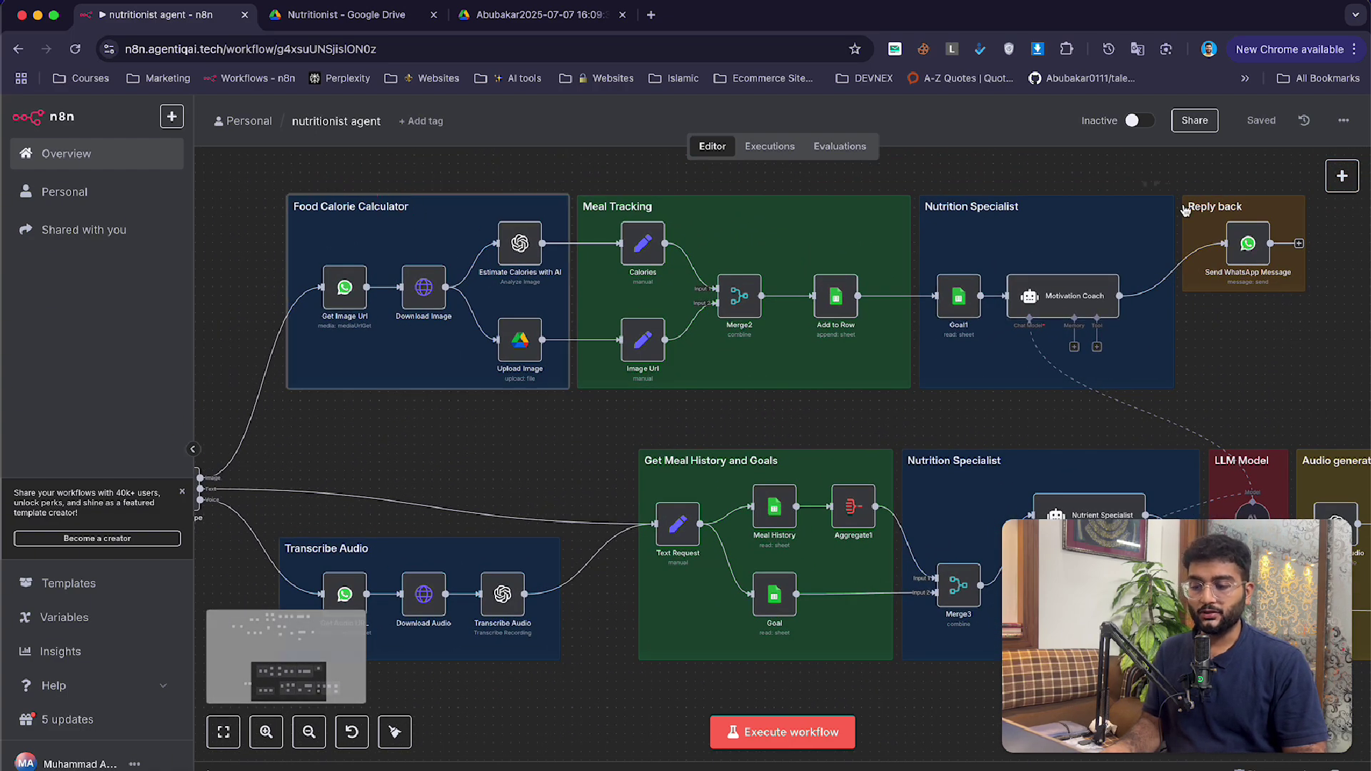
- Add a sticky note in the empty area above Transcribe Audio and replace its default text with the heading "Anything"
left_click(1342, 212)
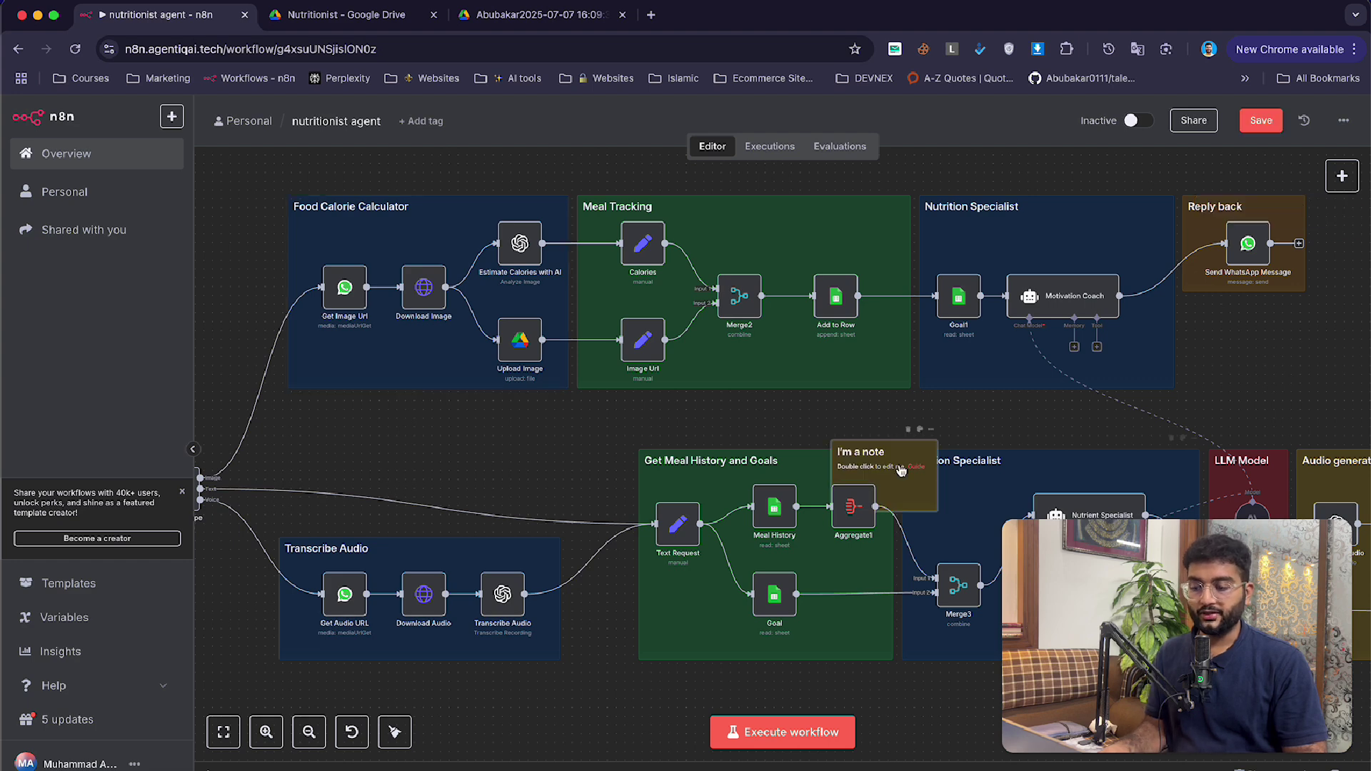
left_click_drag(900, 471, 537, 461)
scroll(537, 461, "left", 3)
scroll(537, 461, "down", 1)
left_click_drag(664, 368, 714, 410)
double_click(630, 372)
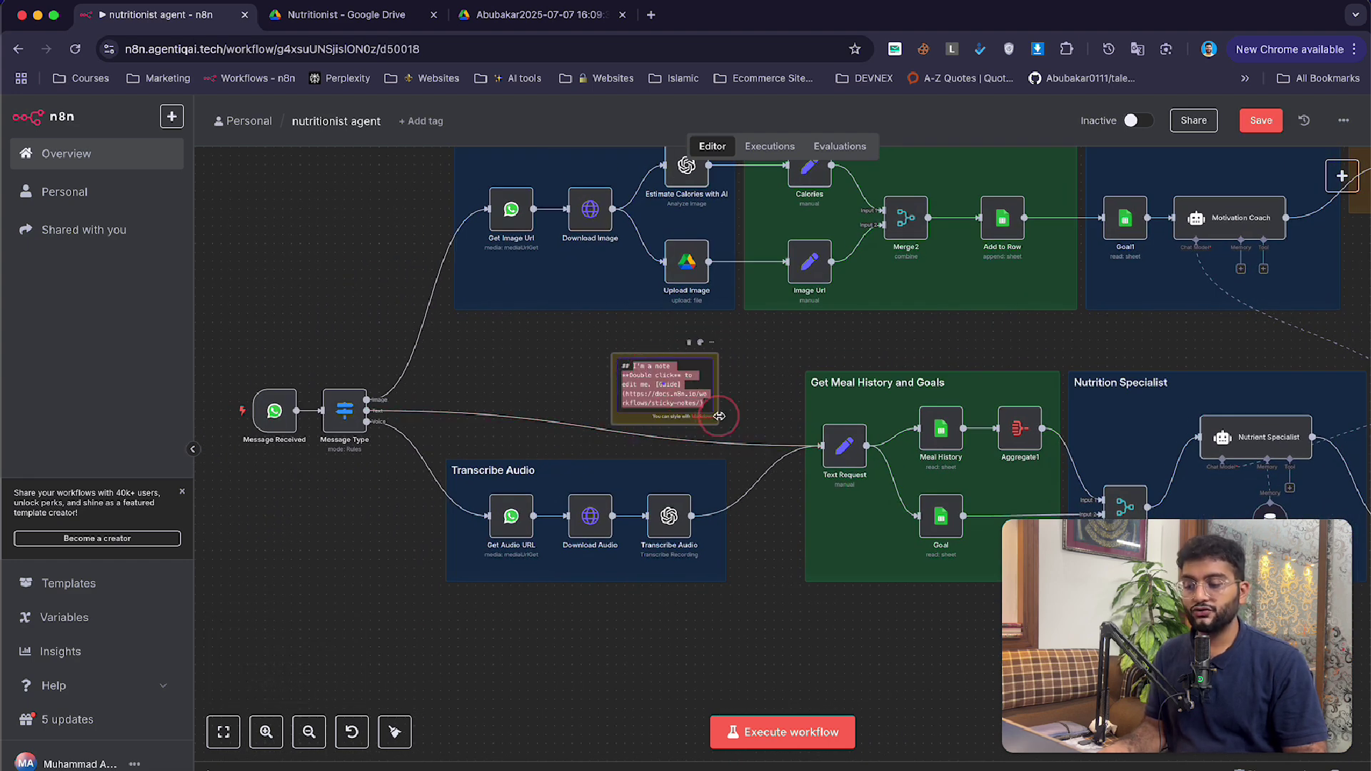
key("BackSpace")
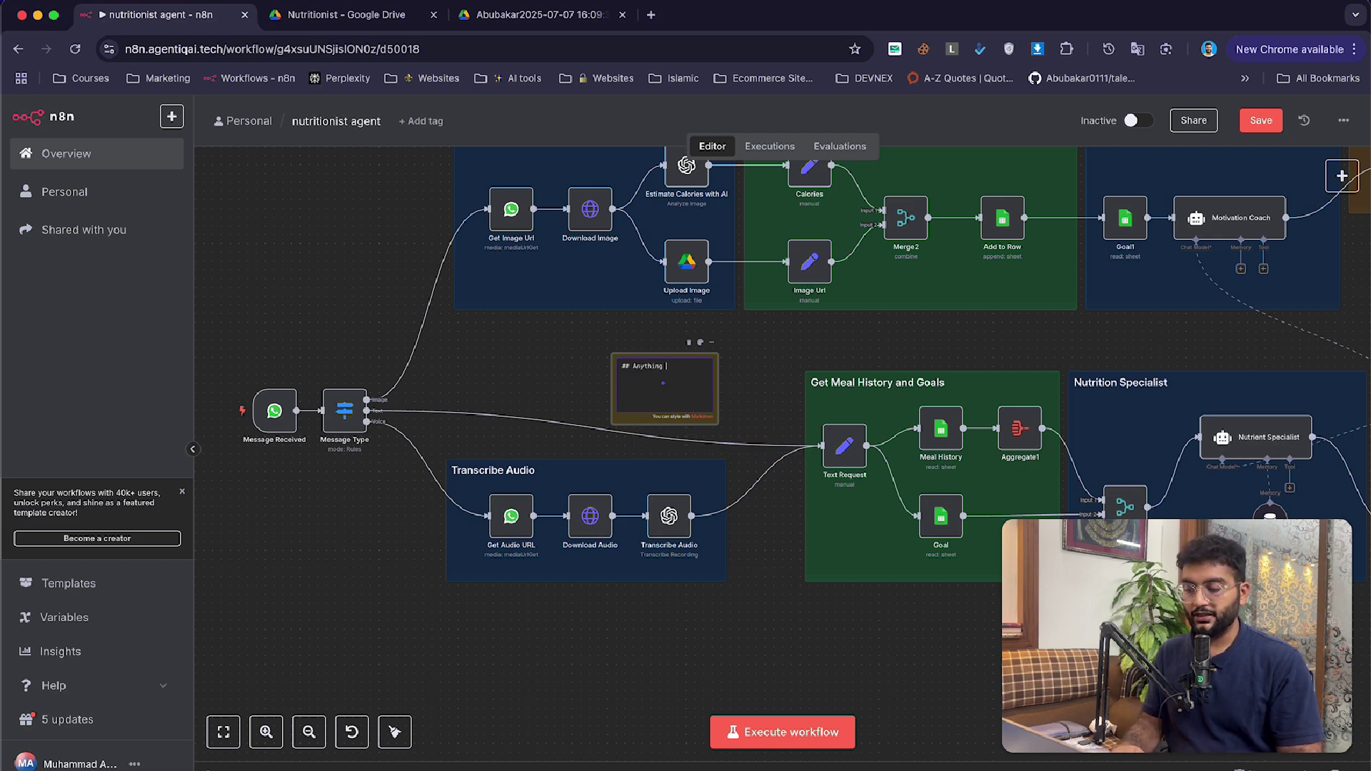
- Delete the sample sticky note above the Transcribe Audio group
left_click(628, 426)
left_click_drag(664, 390, 393, 300)
key("Delete")
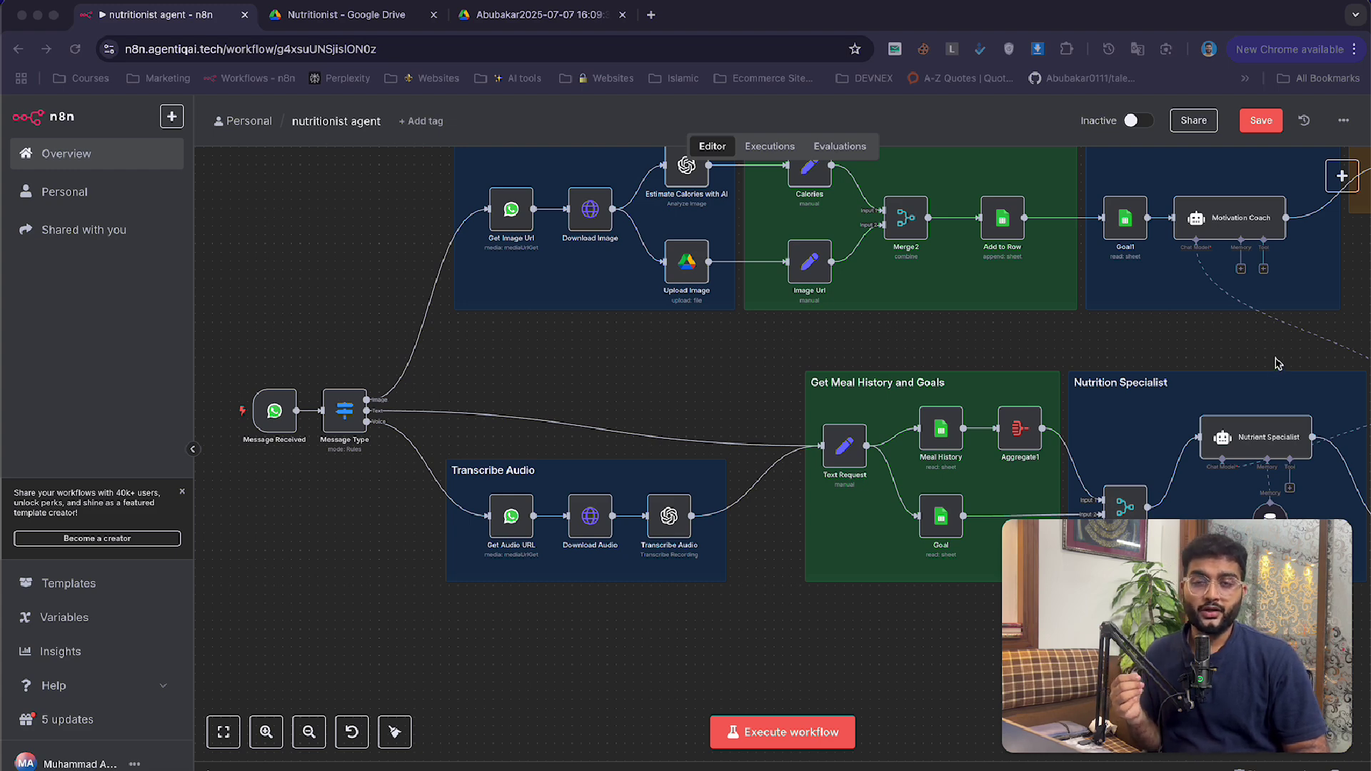
scroll(1277, 364, "right", 4)
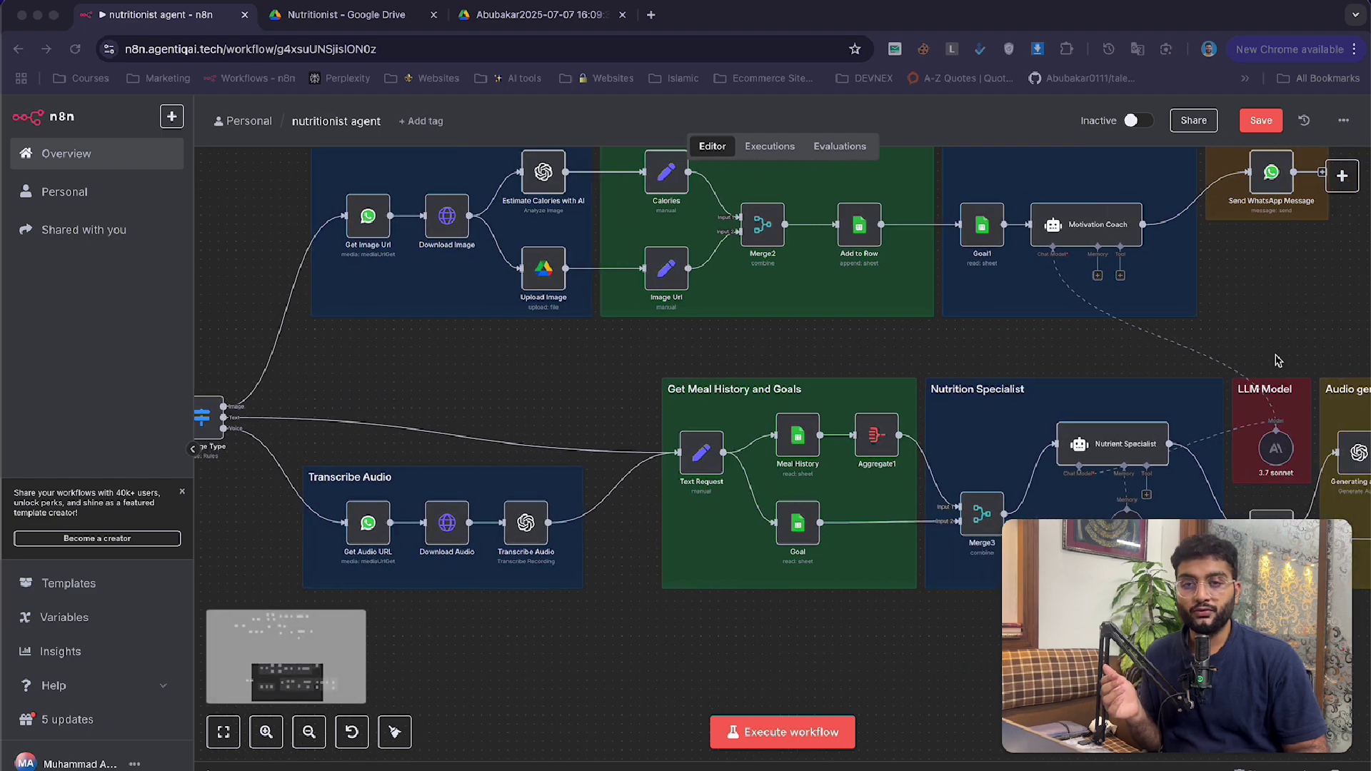